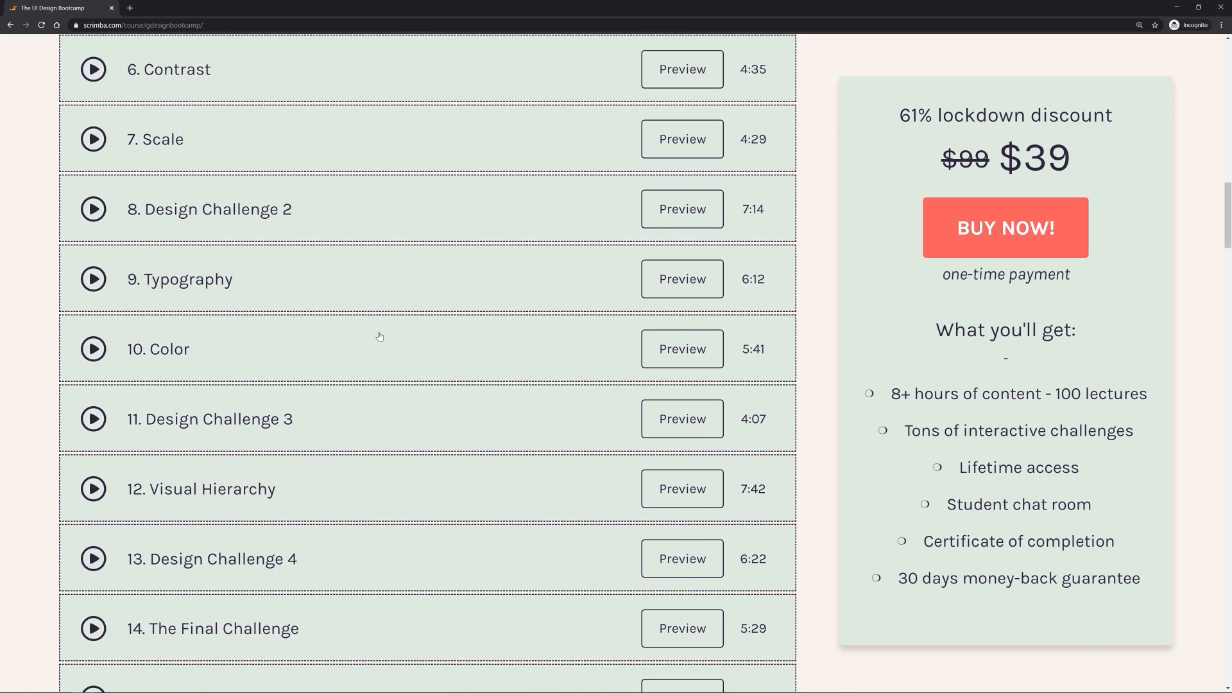
Look through the lesson list on the UI Design Bootcamp course page
scroll(439, 352, down, 4)
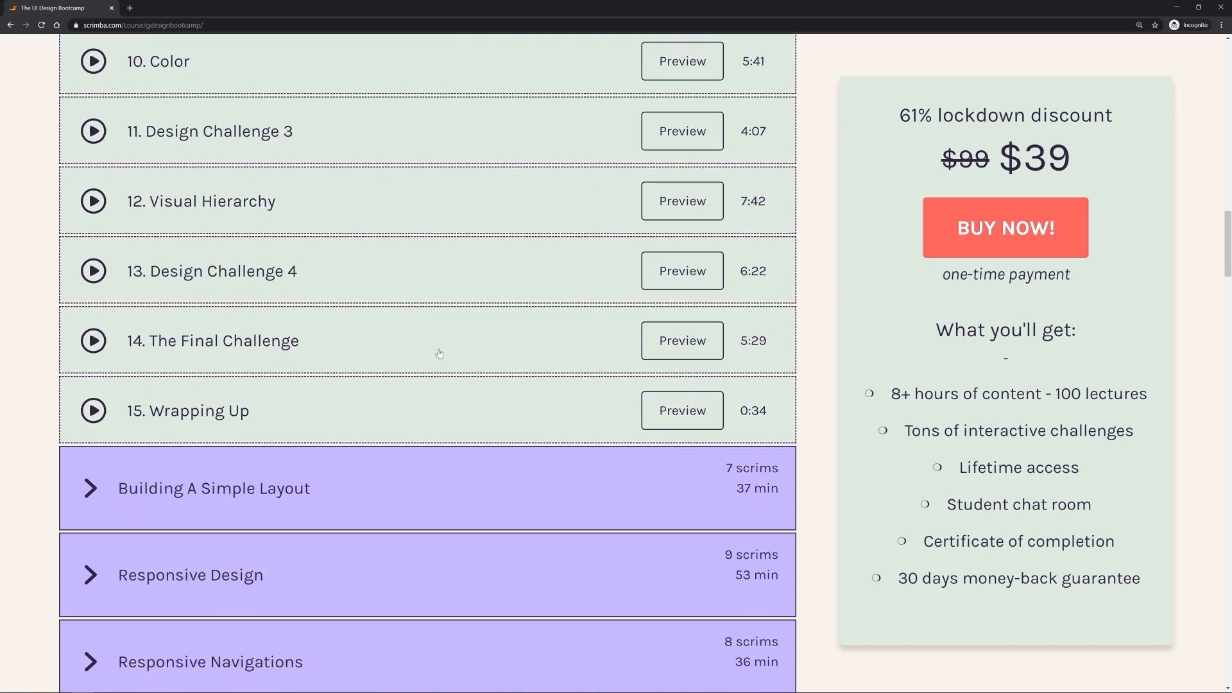
scroll(437, 354, down, 3)
scroll(437, 354, down, 1)
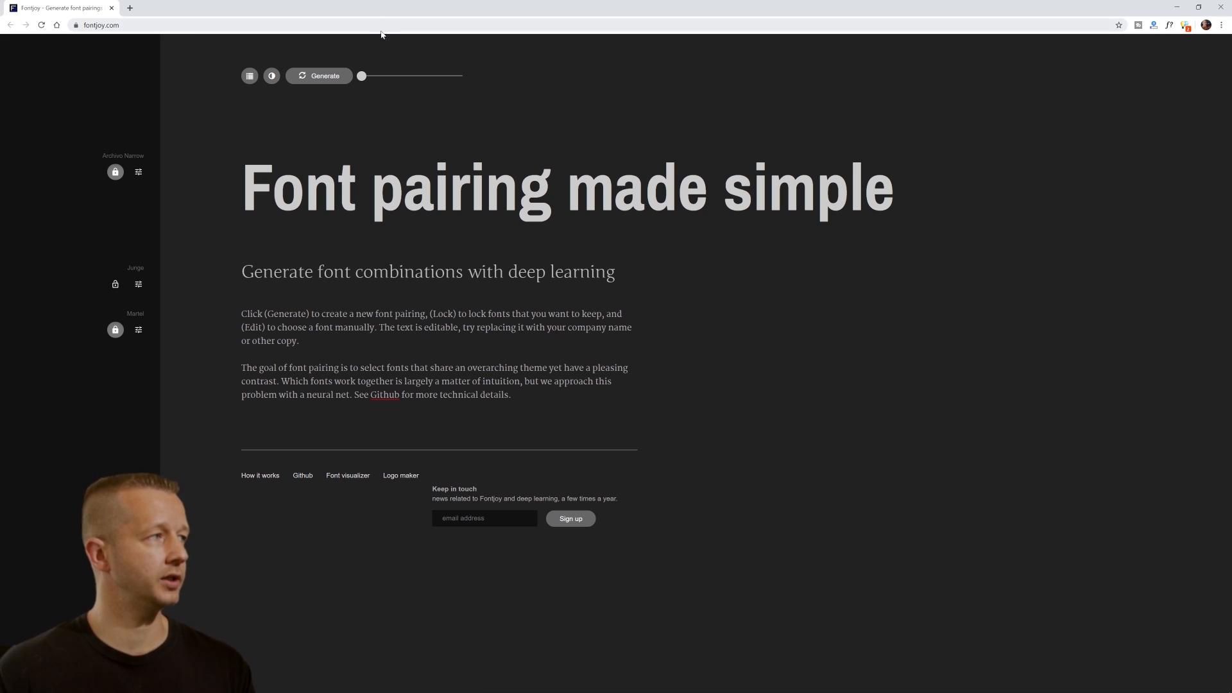
Open a second copy of fontjoy.com in a new browser tab
click(282, 25)
key(ctrl+c)
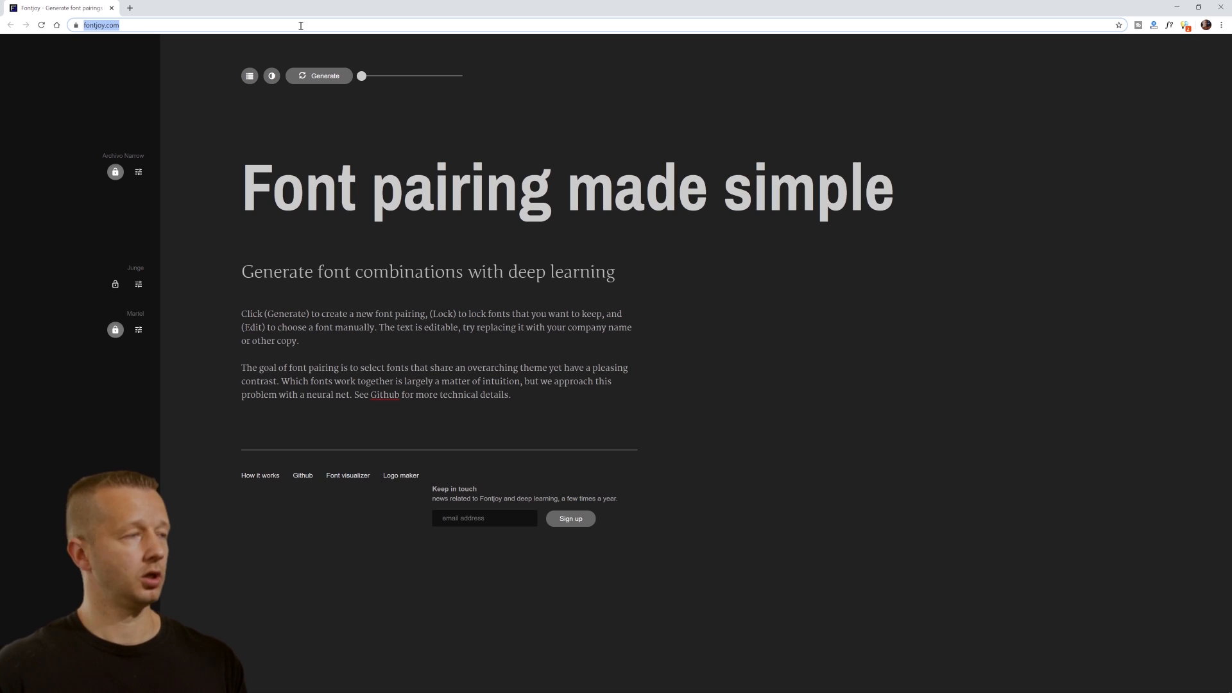
key(ctrl+t)
key(ctrl+v)
key(Return)
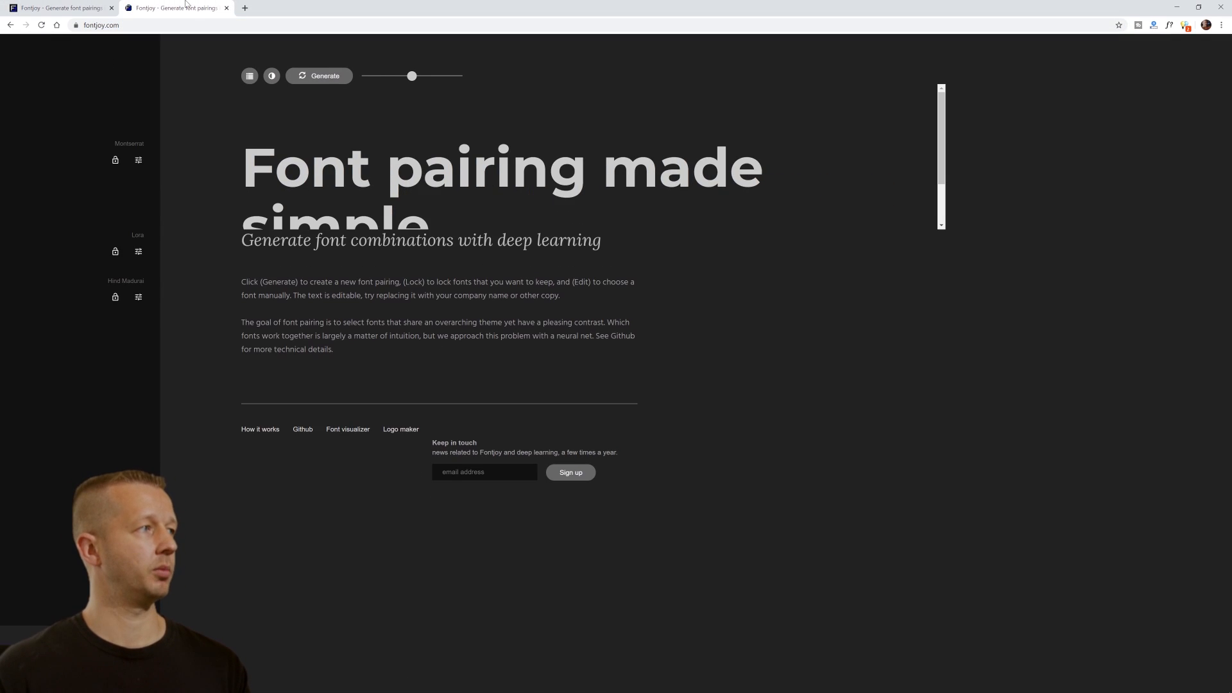
click(349, 174)
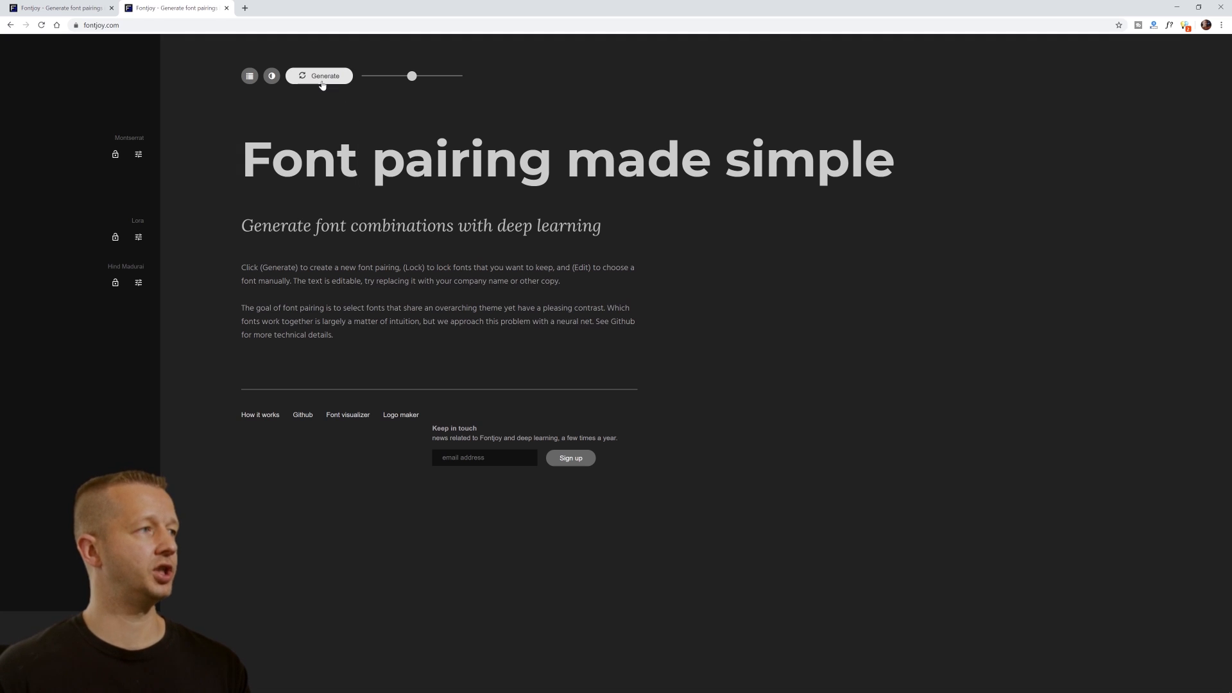
Generate a new font pairing at the default contrast and inspect its heading
click(322, 77)
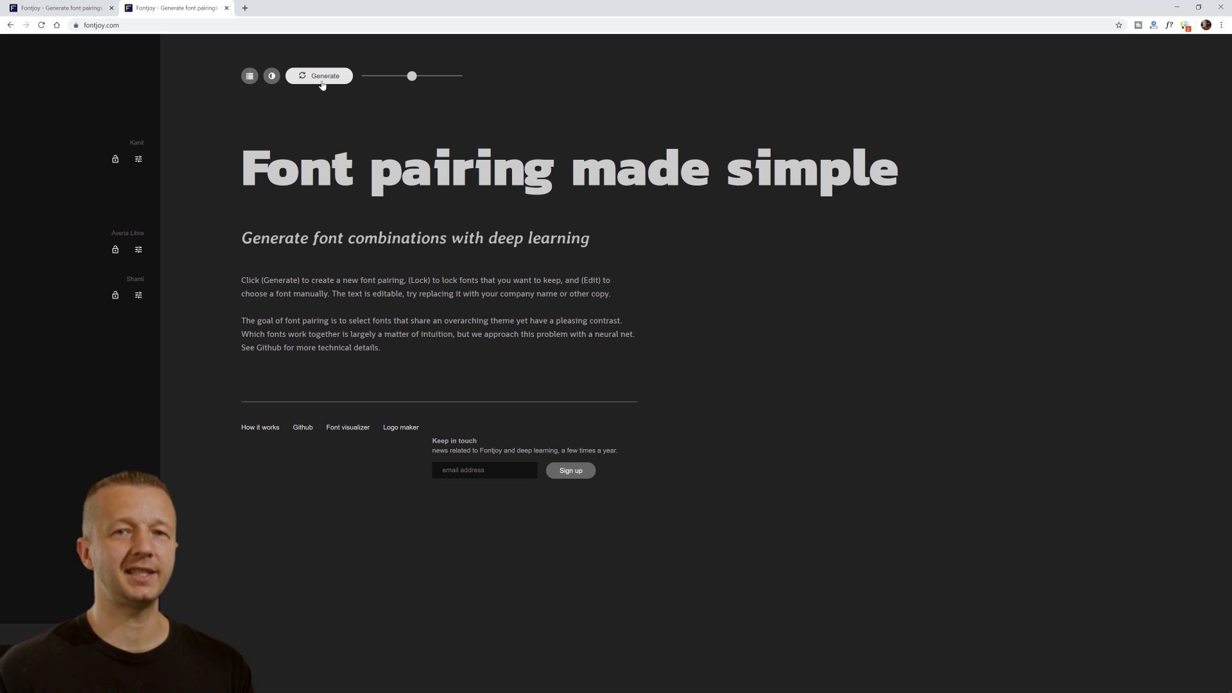
drag(242, 172, 297, 177)
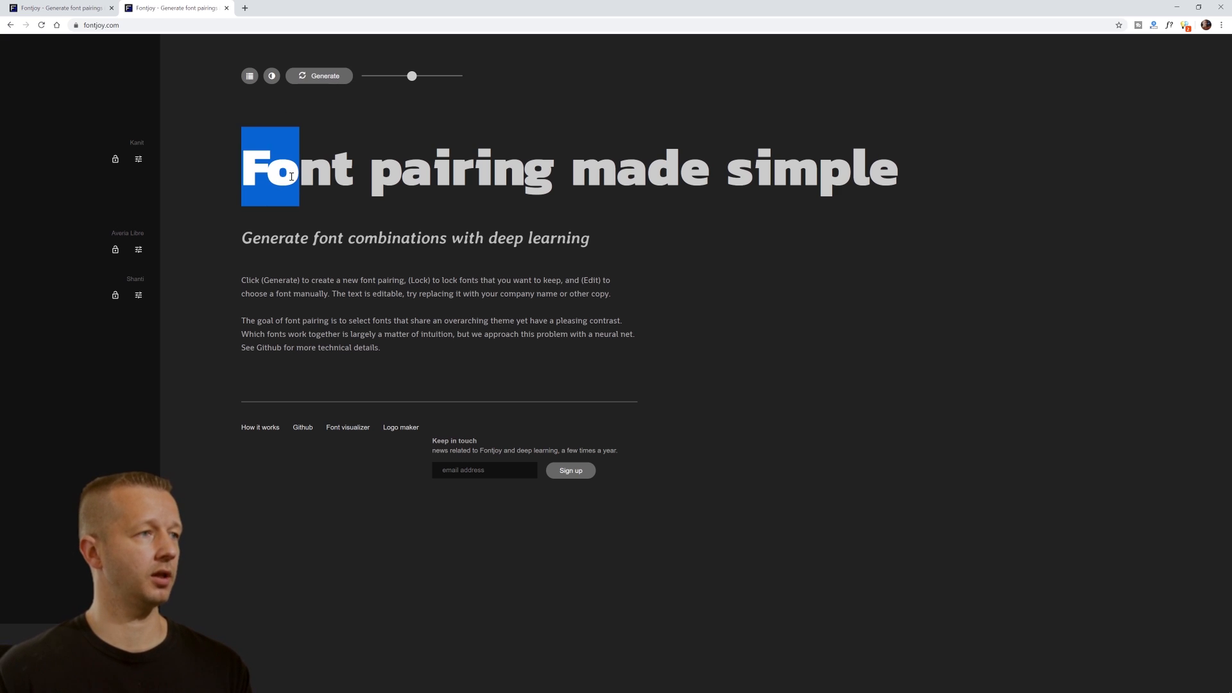
click(296, 178)
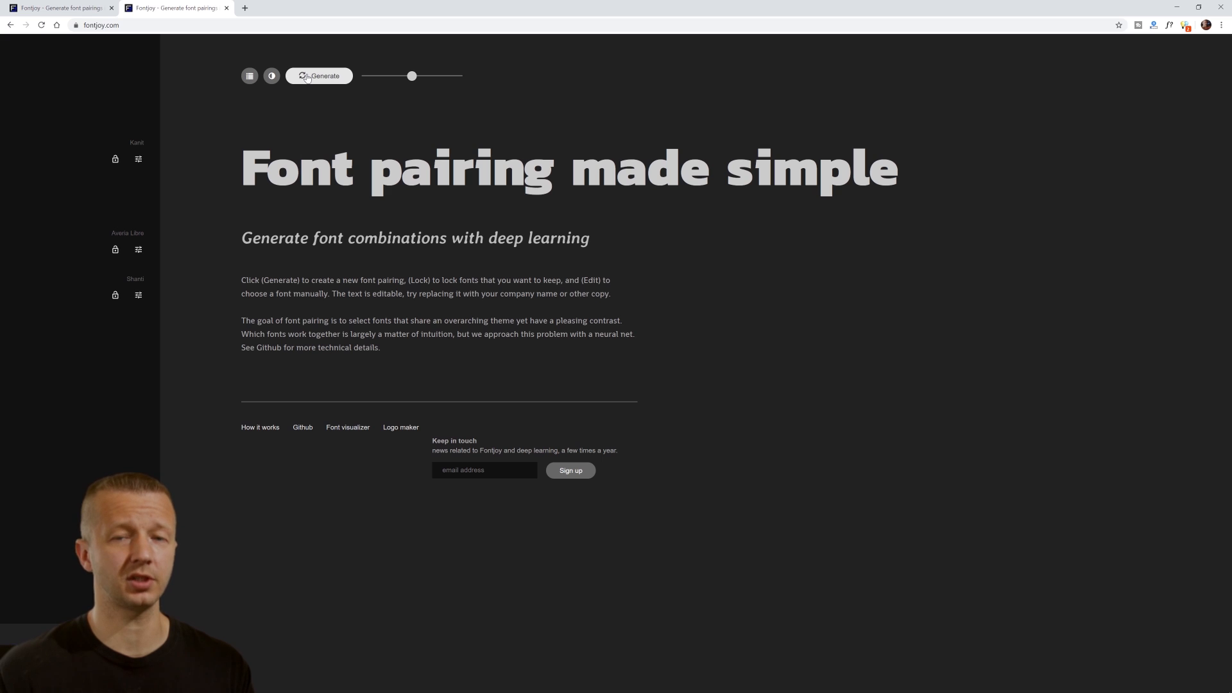
Set the pairing contrast to very similar and generate a new font combination
mouse_move(411, 77)
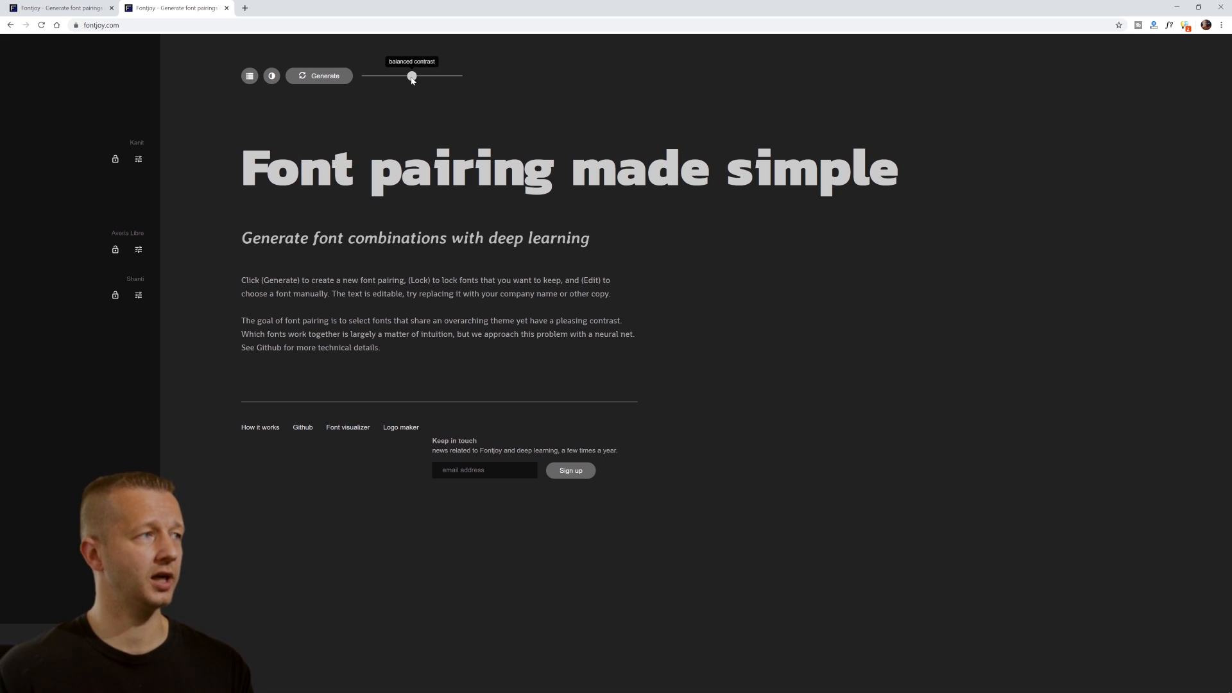
drag(411, 77, 481, 80)
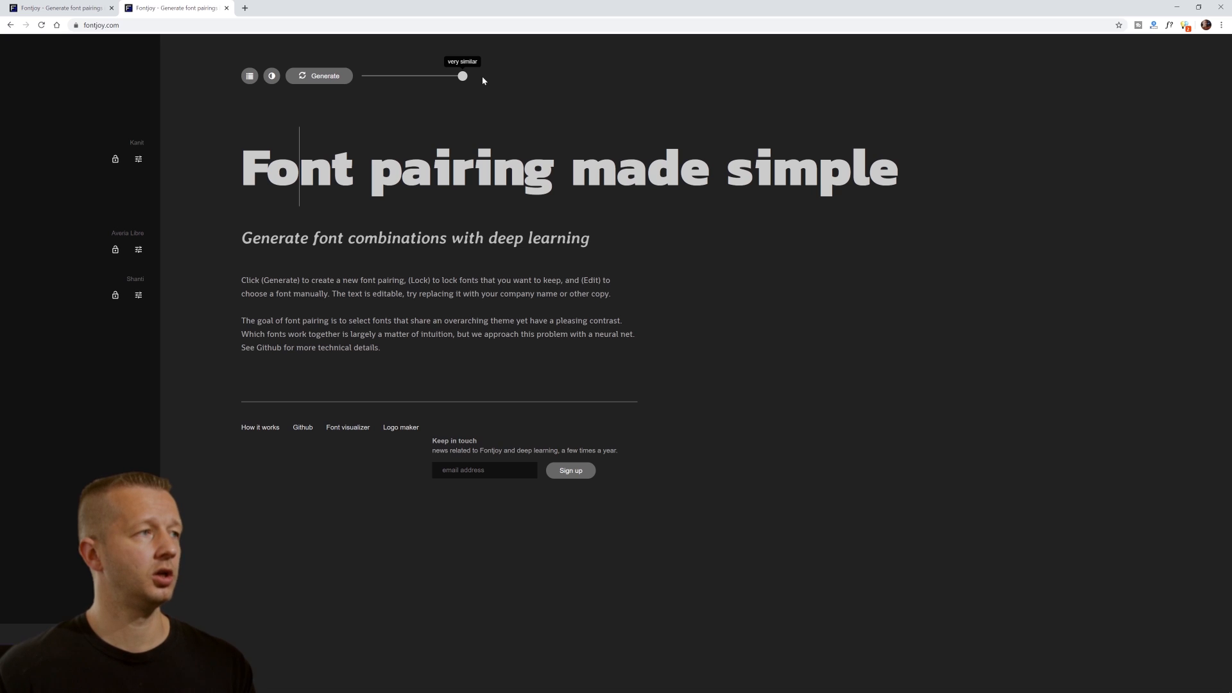
click(328, 85)
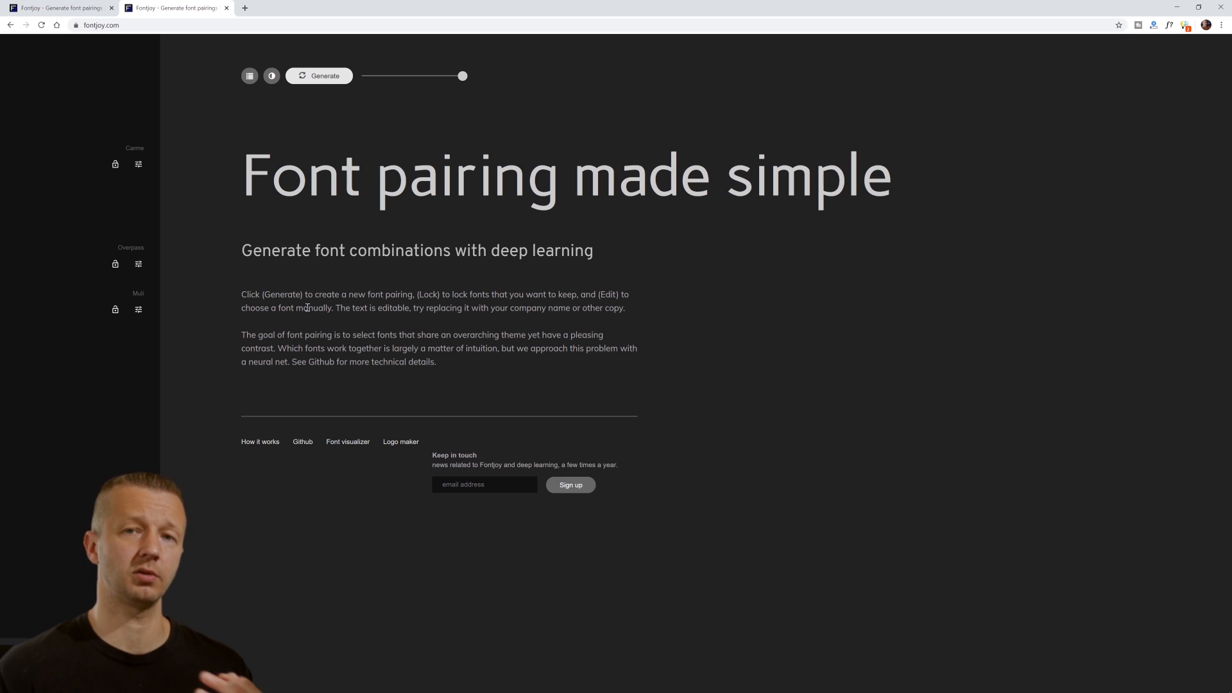
Generate a font pairing at the highest contrast setting and compare its heading, subheading and body text
drag(466, 80, 361, 77)
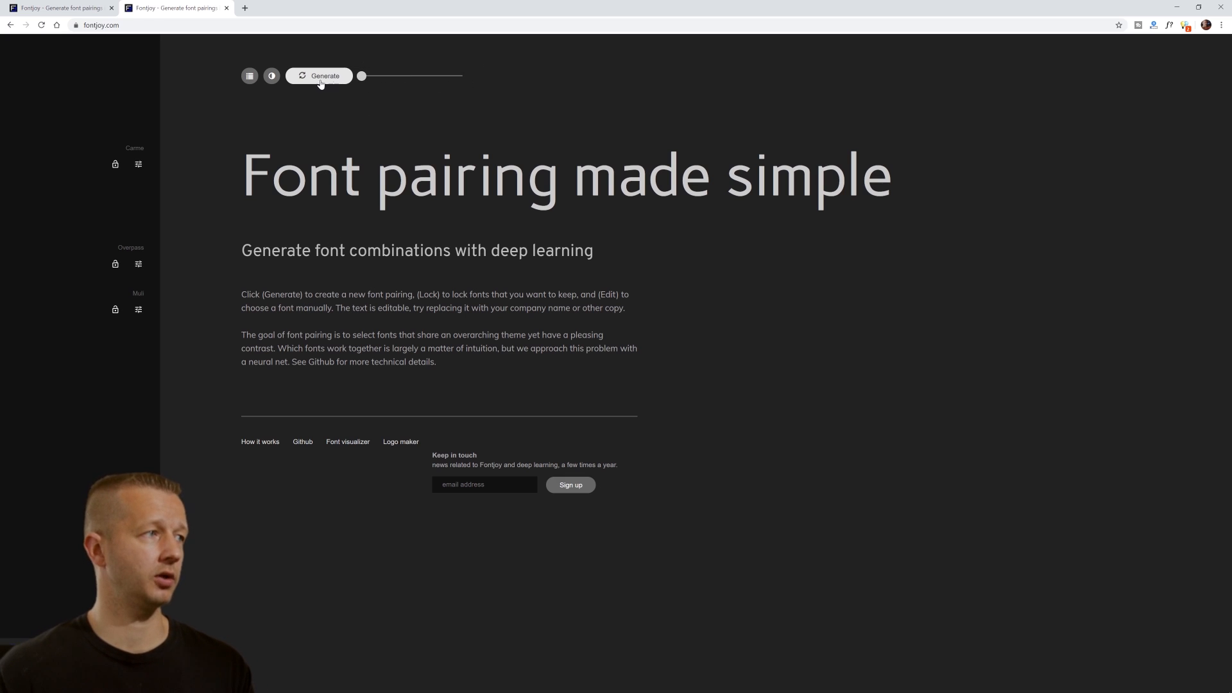
click(318, 82)
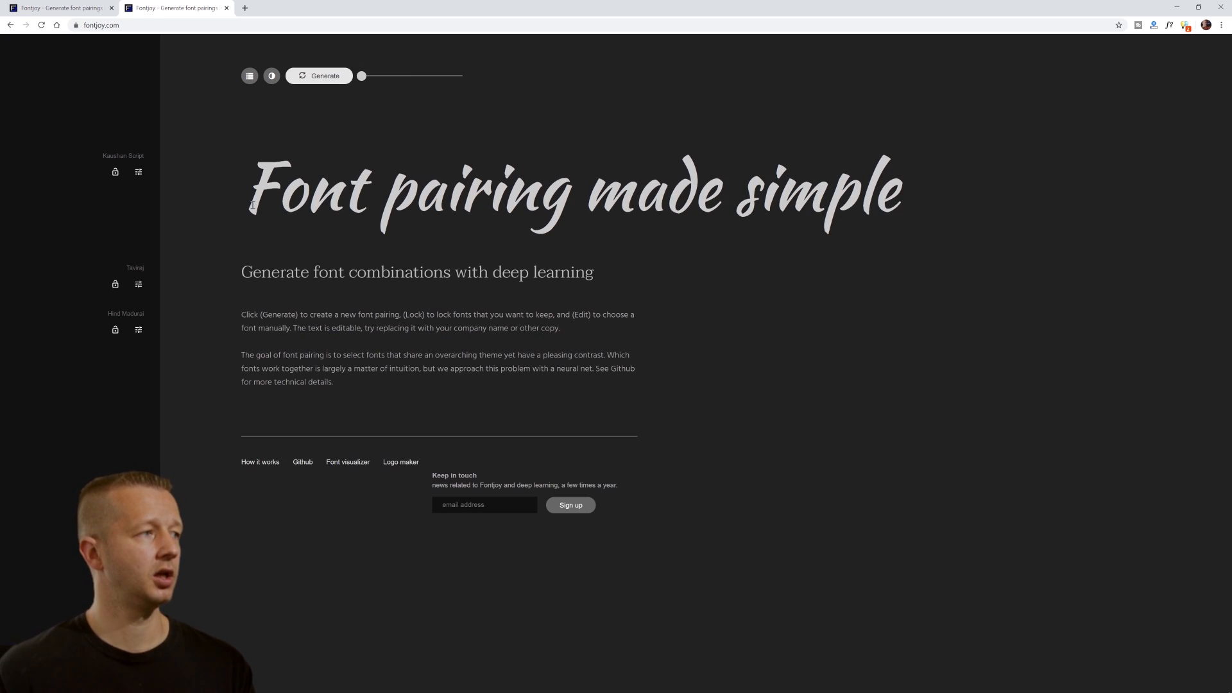
drag(252, 204, 690, 192)
click(692, 192)
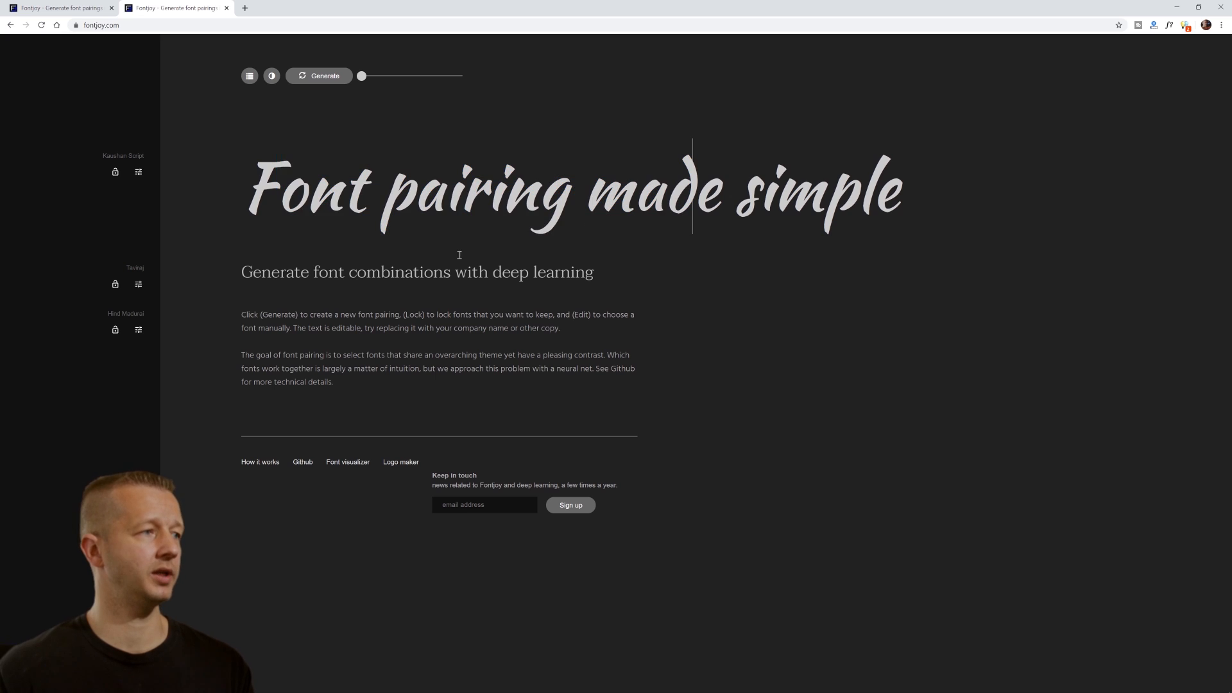
click(414, 281)
drag(773, 192, 647, 190)
click(648, 190)
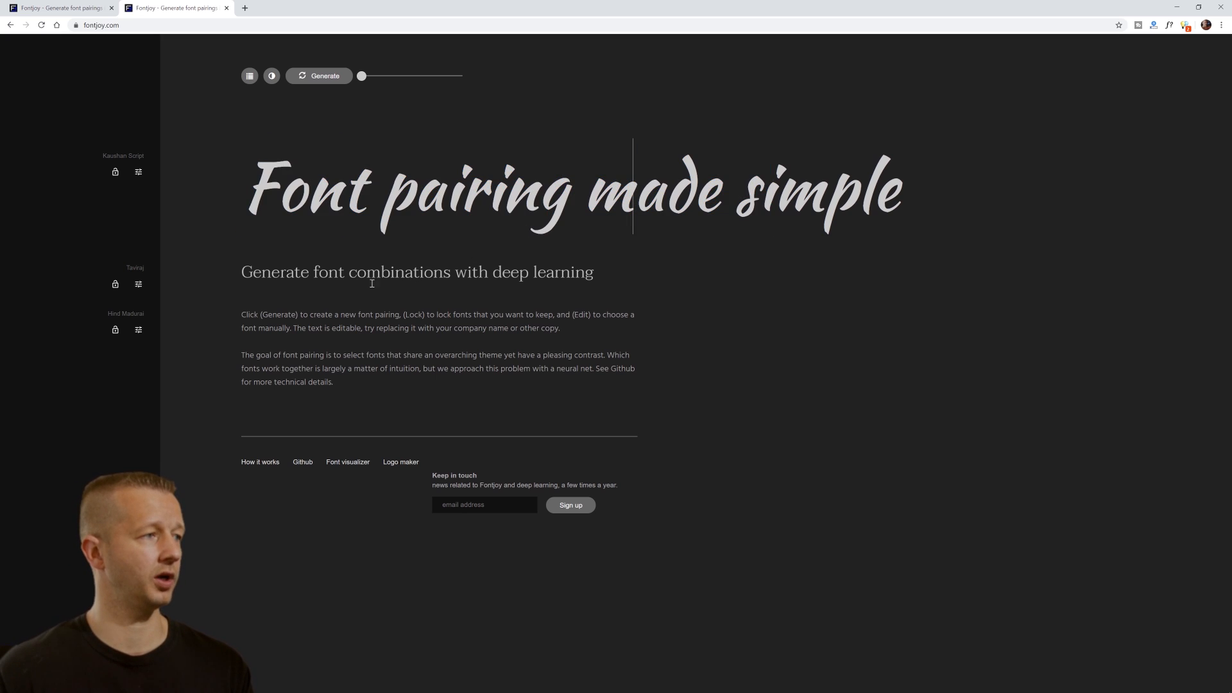
drag(245, 274, 386, 357)
click(386, 357)
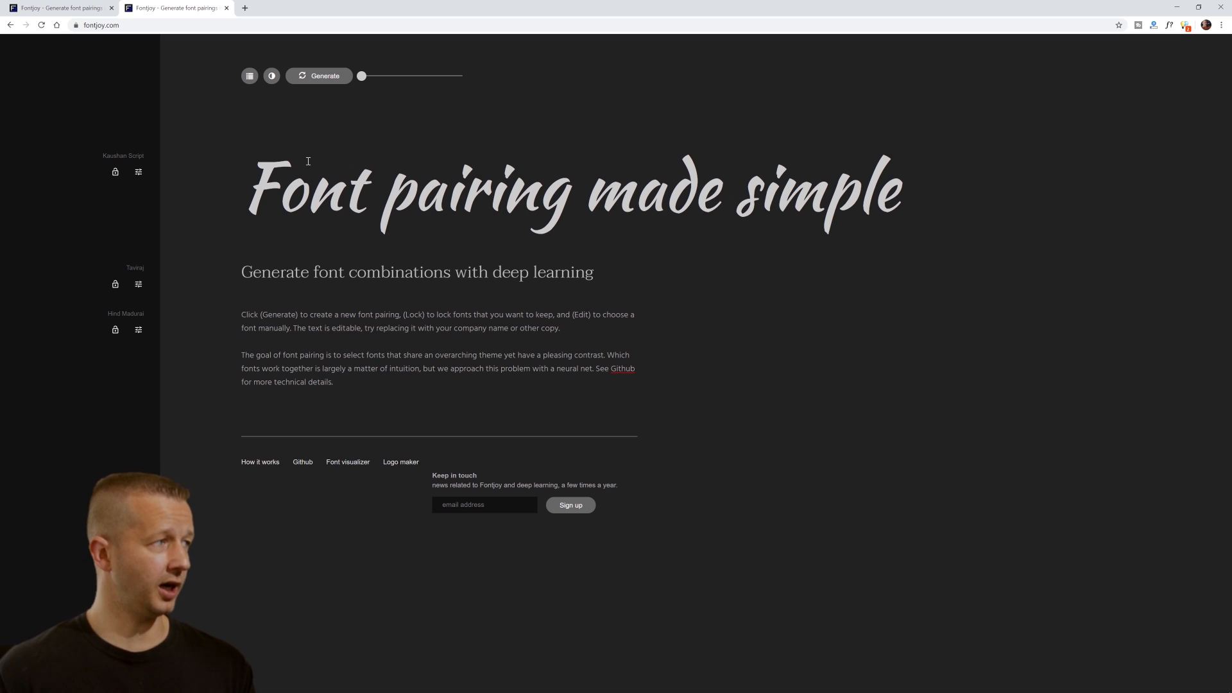
Lock the Kaushan Script heading font and generate new subheading and body fonts around it
click(115, 173)
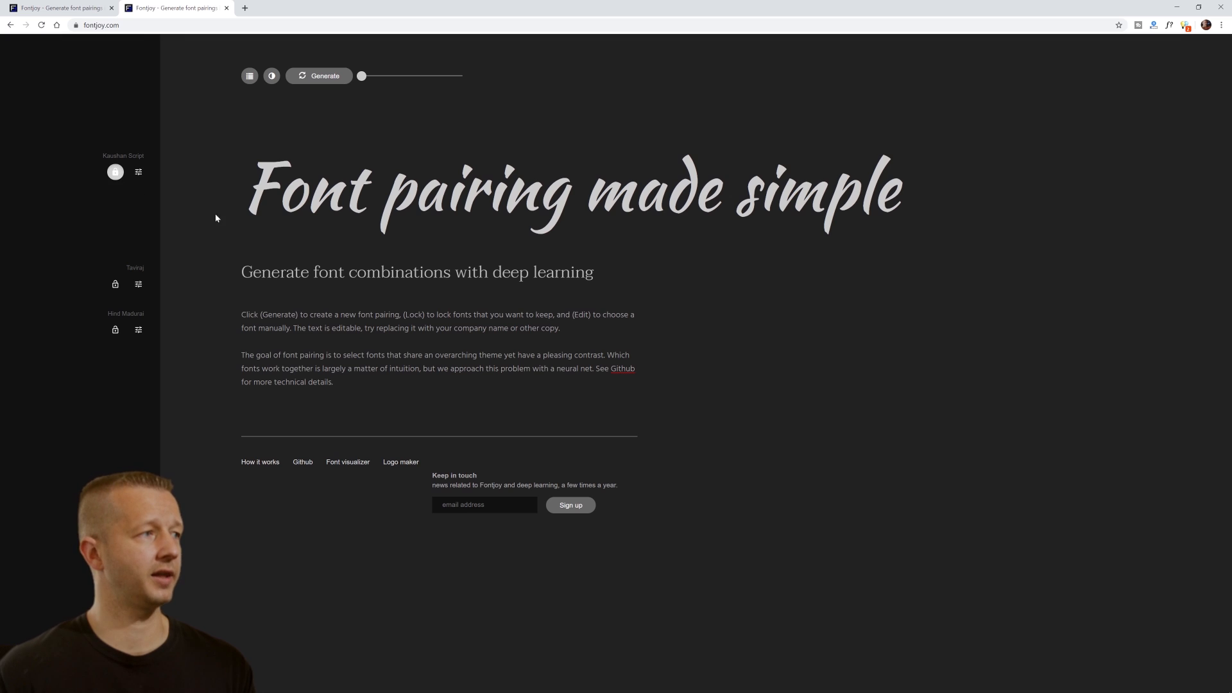
click(304, 76)
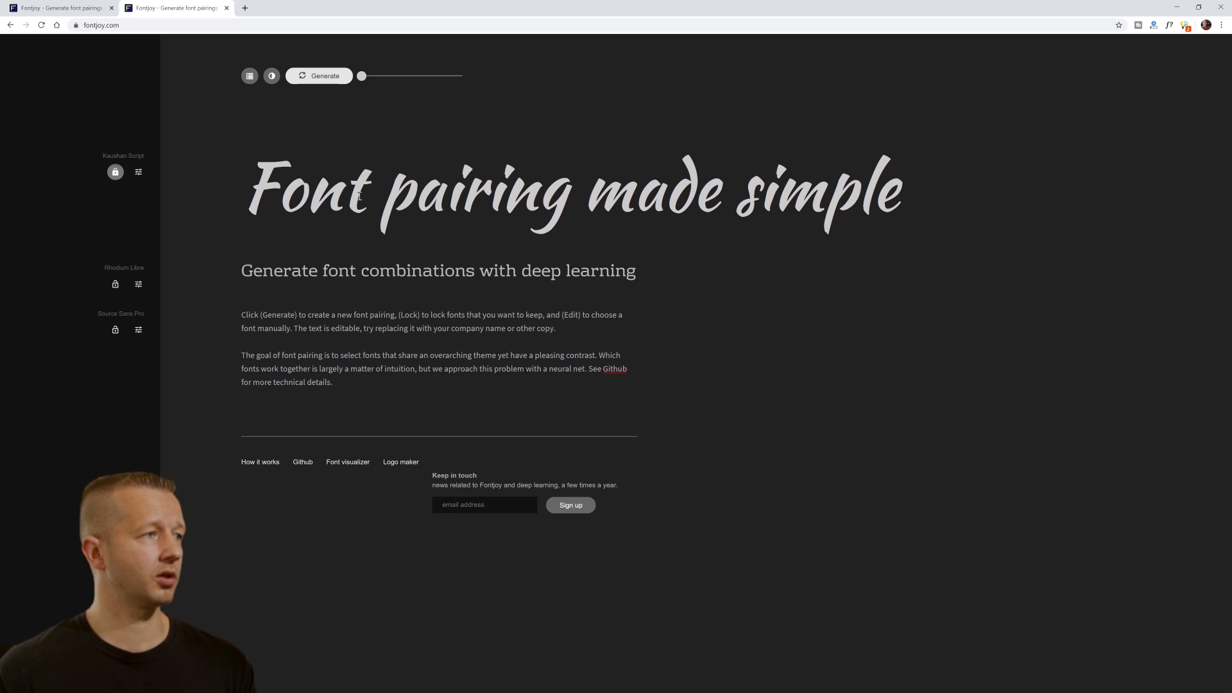
drag(244, 186, 934, 205)
click(933, 205)
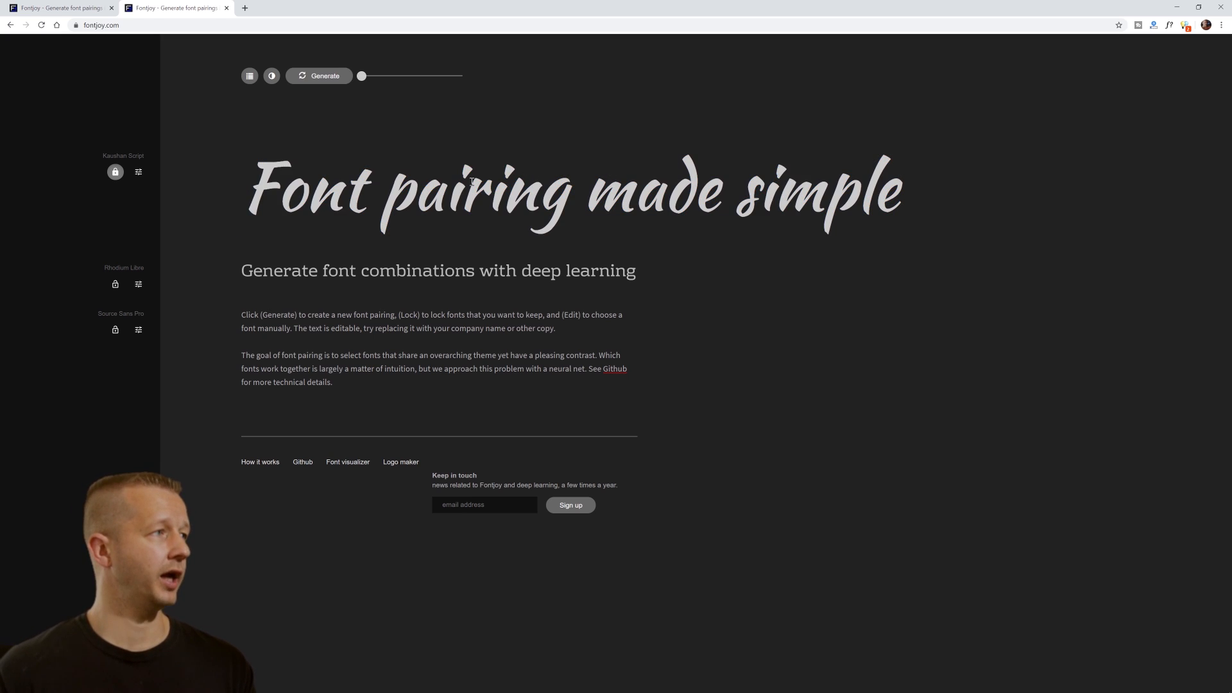
View the Google Fonts page of the Kaushan Script heading font in a new tab, and close it
right_click(123, 158)
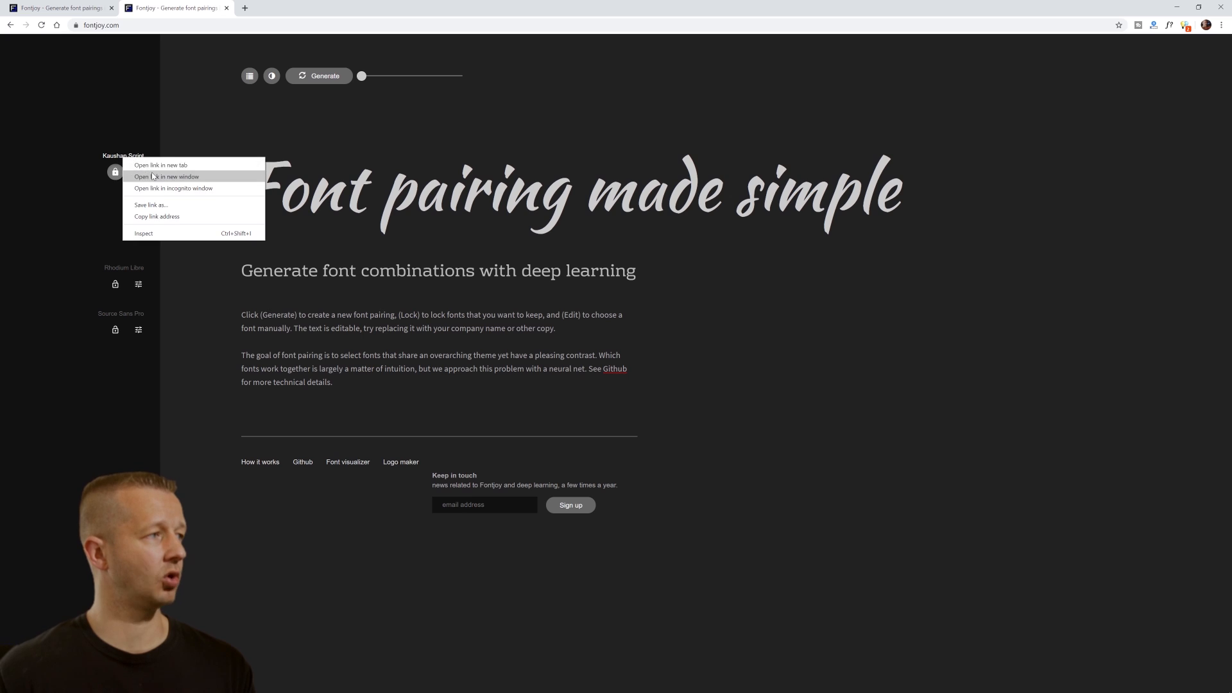
click(160, 168)
click(279, 13)
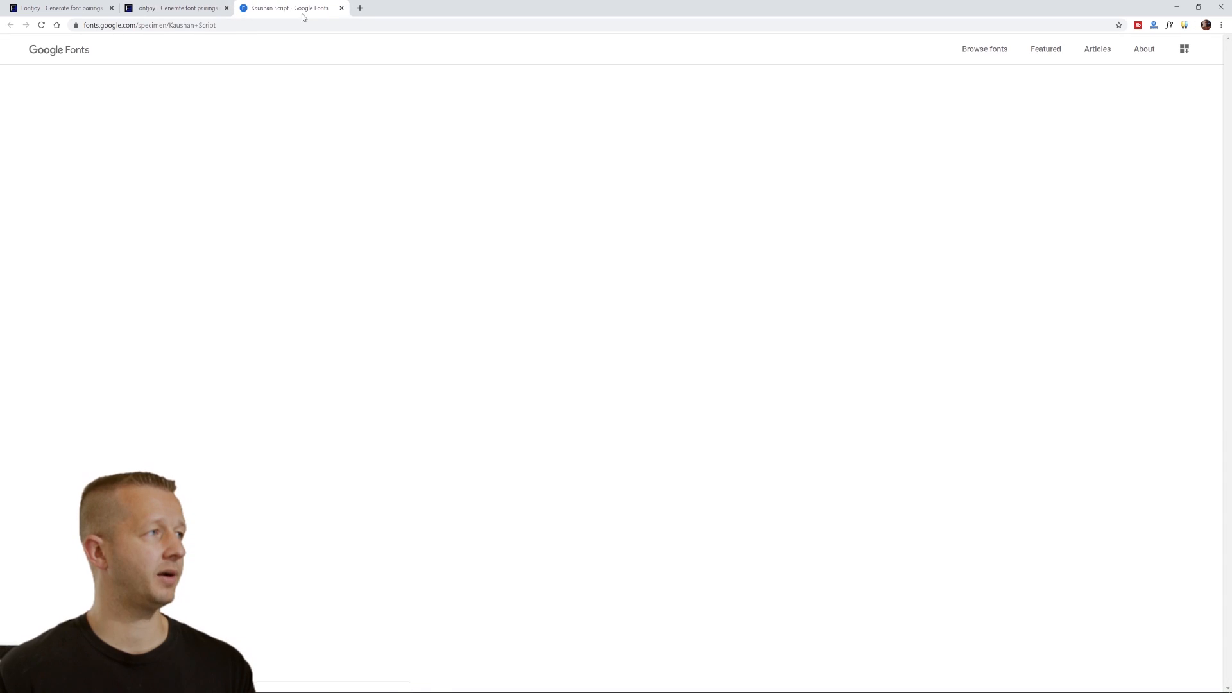
click(342, 7)
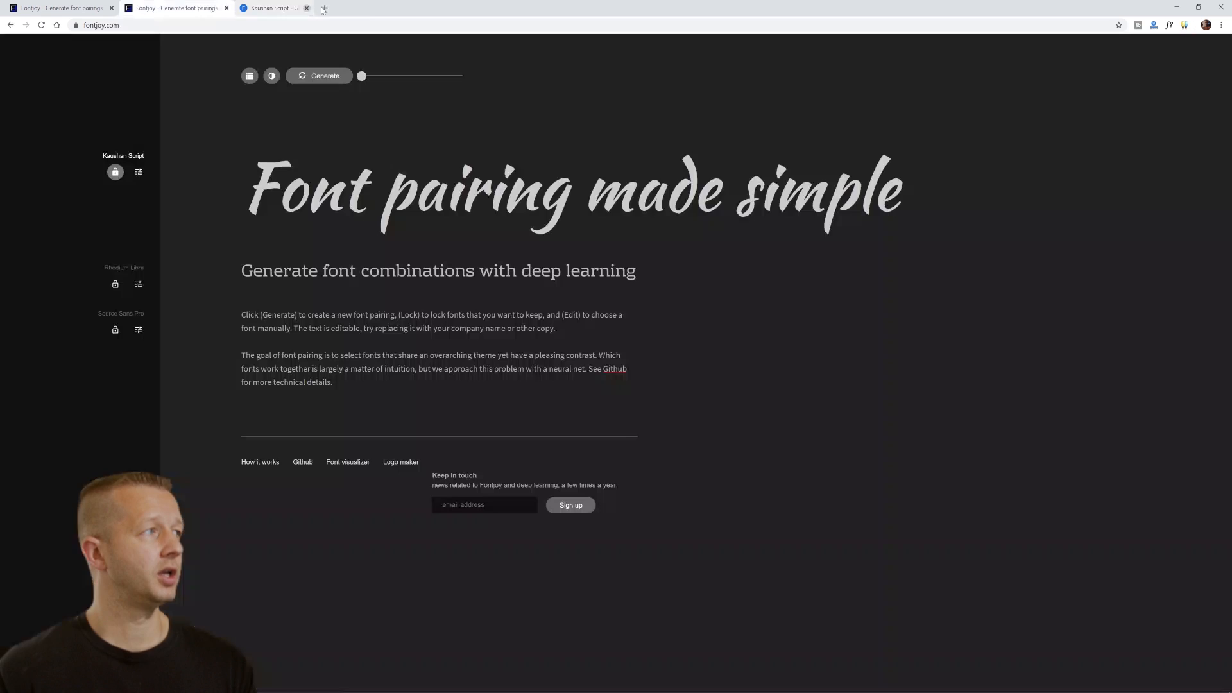
Return to the first Fontjoy tab and examine the Archivo Narrow, Junge and Martel pairing
click(82, 9)
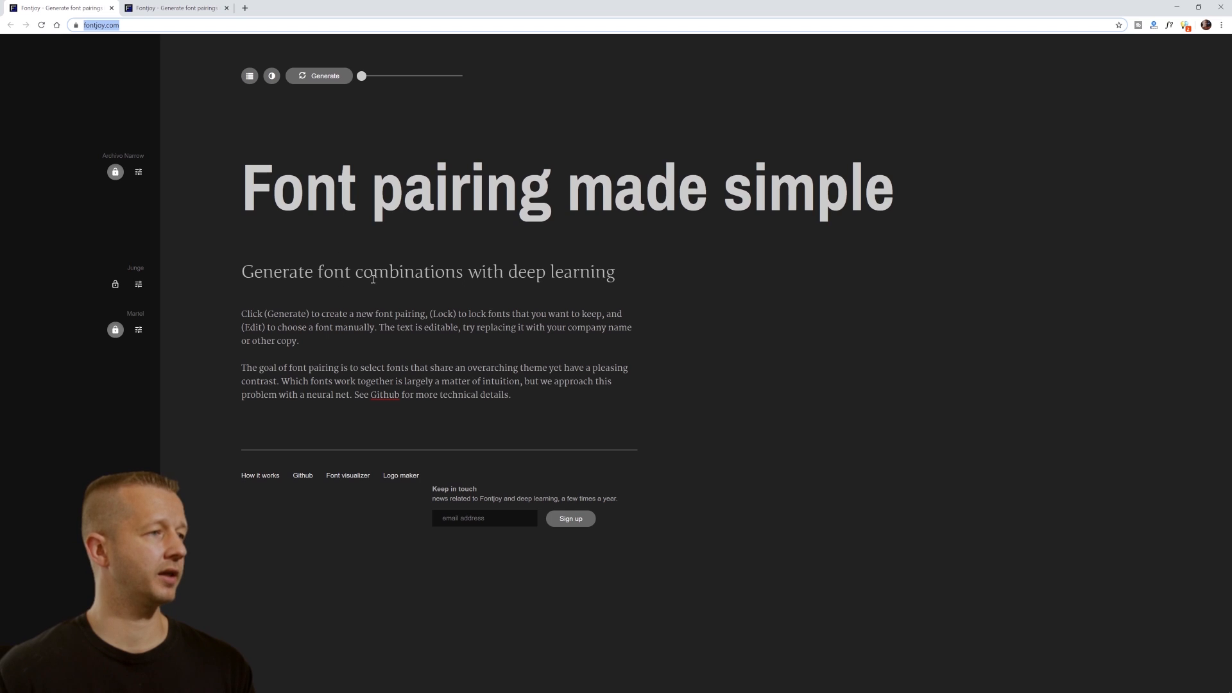
drag(240, 199, 873, 193)
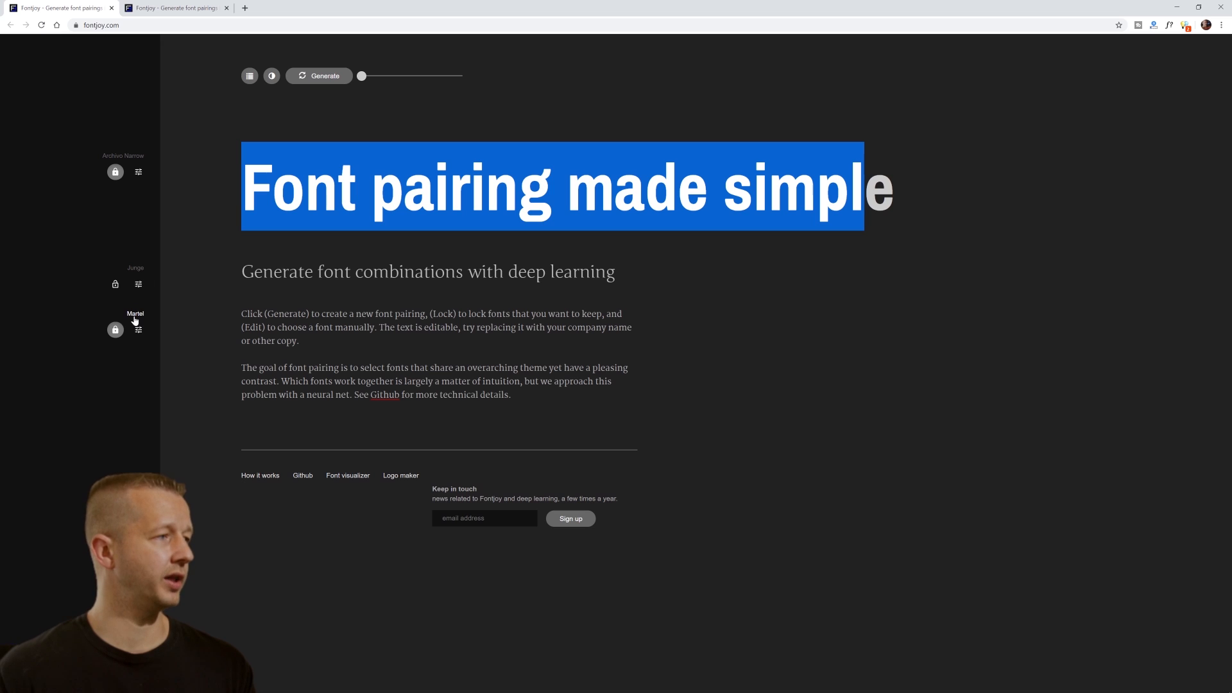
click(360, 327)
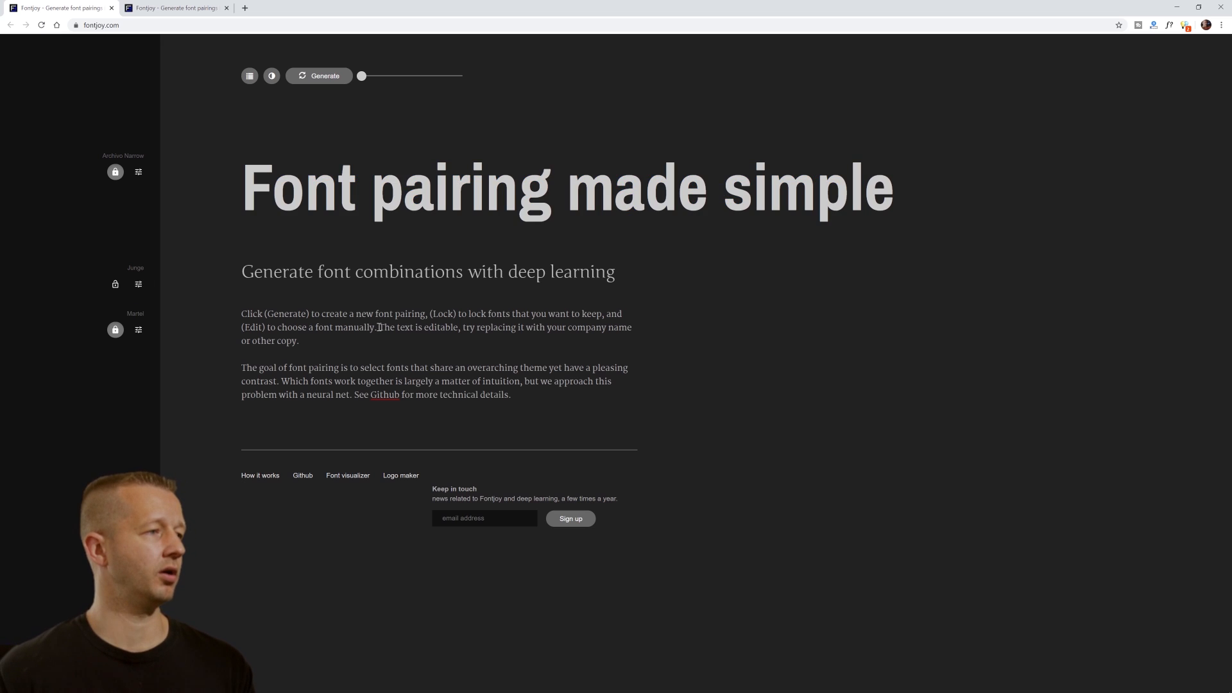
click(297, 272)
click(299, 213)
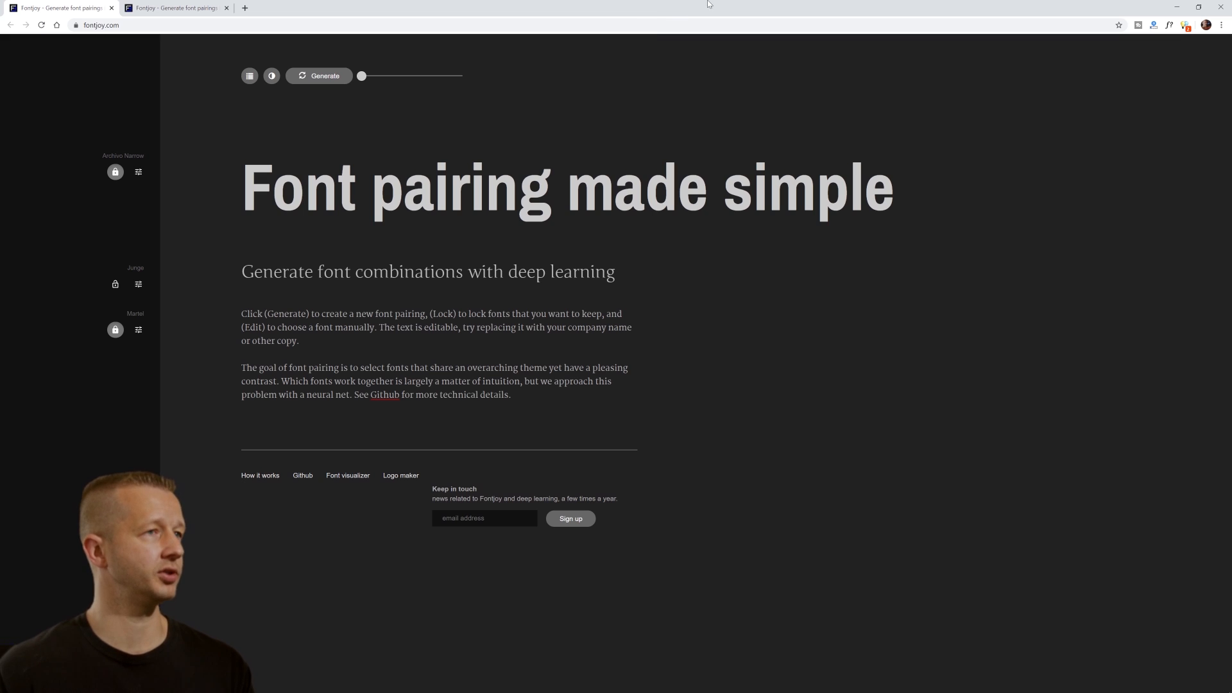
Switch to Adobe XD and fill the Web 1920 – 1 artboard with dark gray #252525
drag(708, 3, 1231, 49)
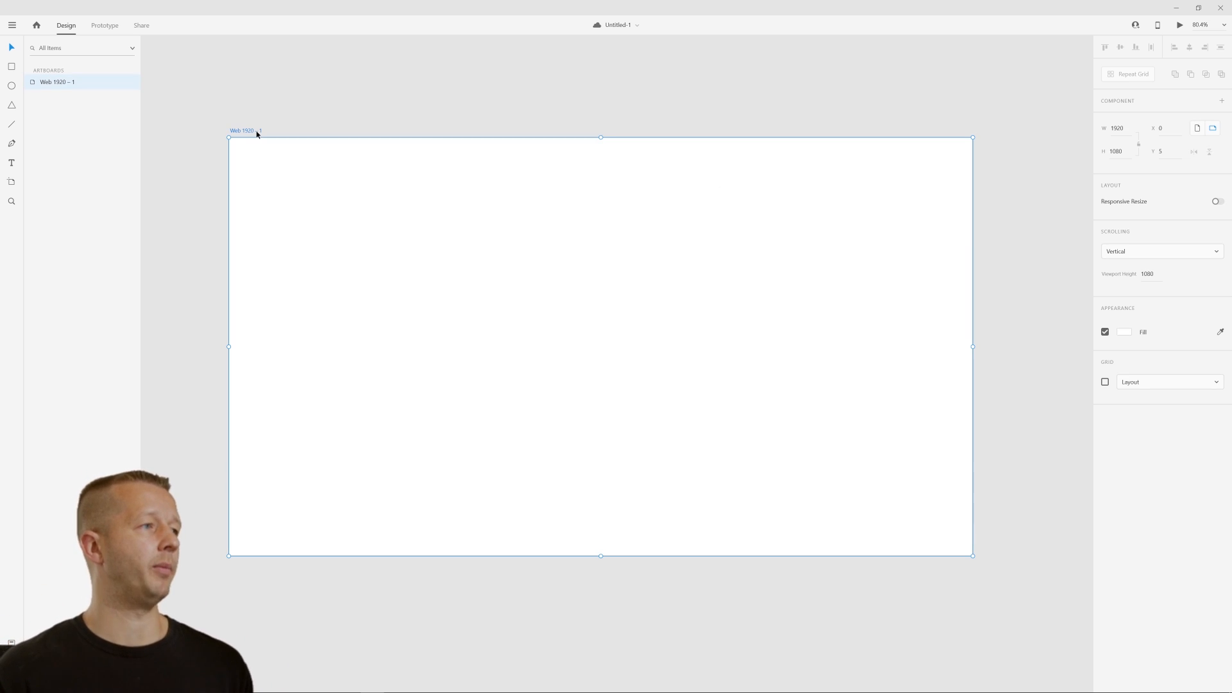
click(1124, 332)
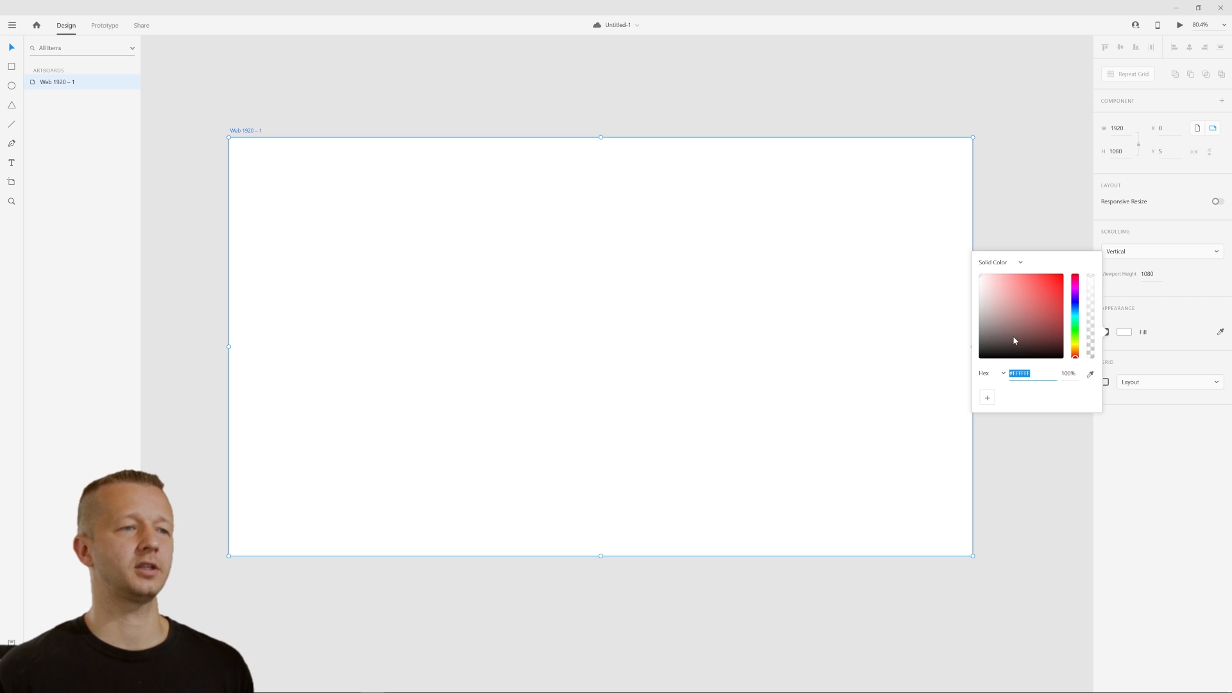
drag(1012, 341, 968, 349)
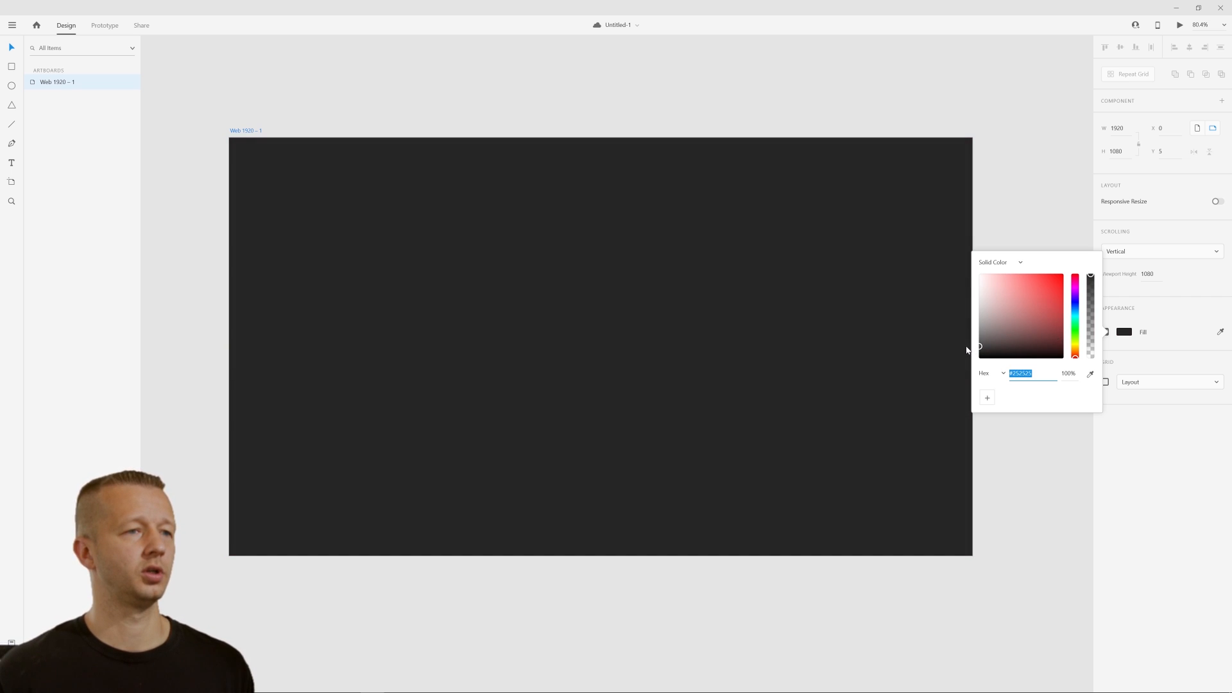
click(1184, 449)
click(355, 89)
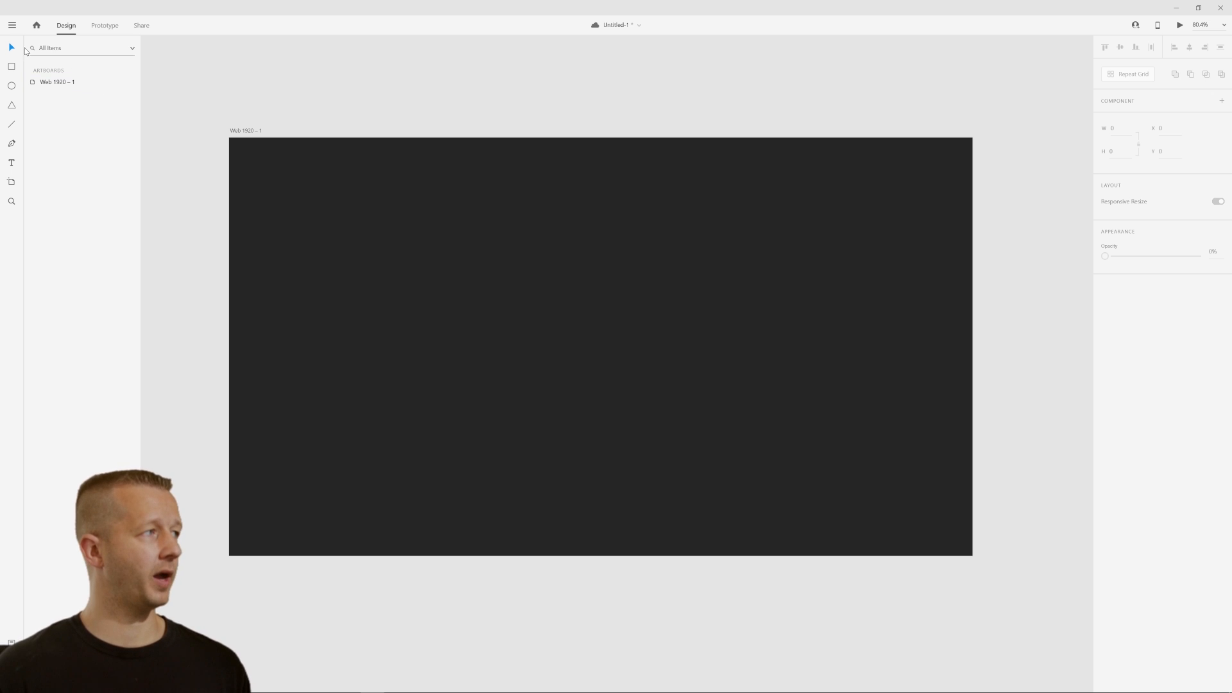
Extend the Web 1920 – 1 artboard downward to a height of about 1945
click(245, 130)
scroll(571, 280, down, 5)
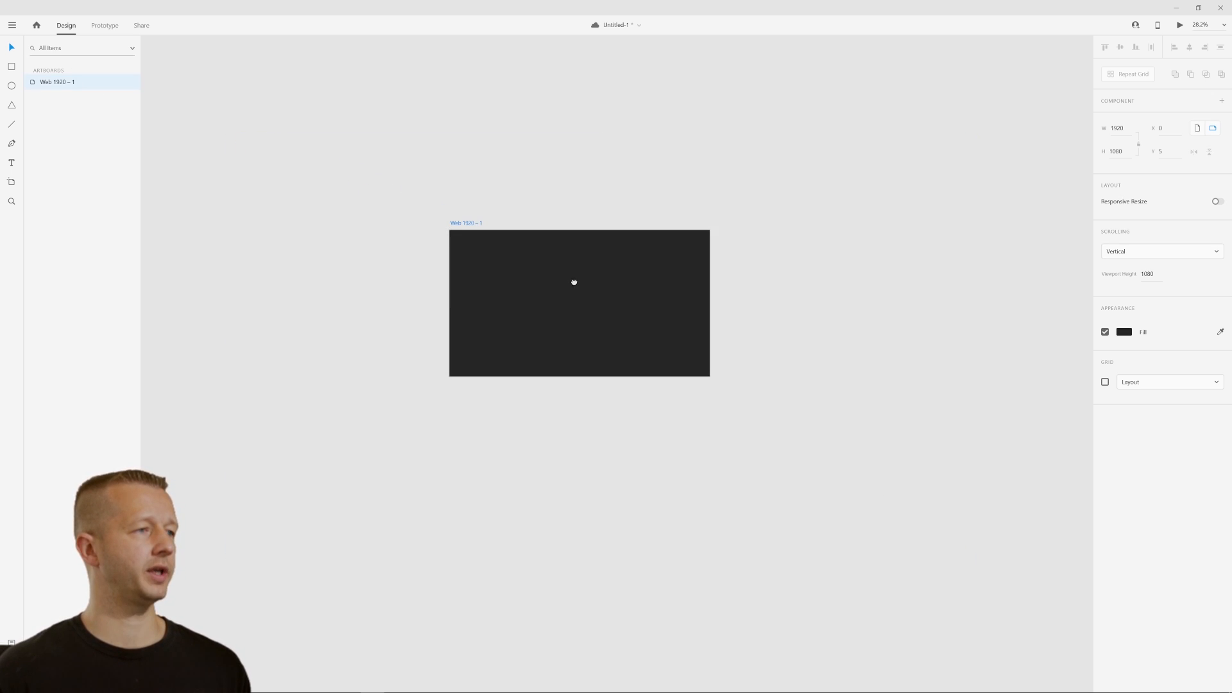
scroll(575, 282, down, 1)
drag(580, 331, 582, 447)
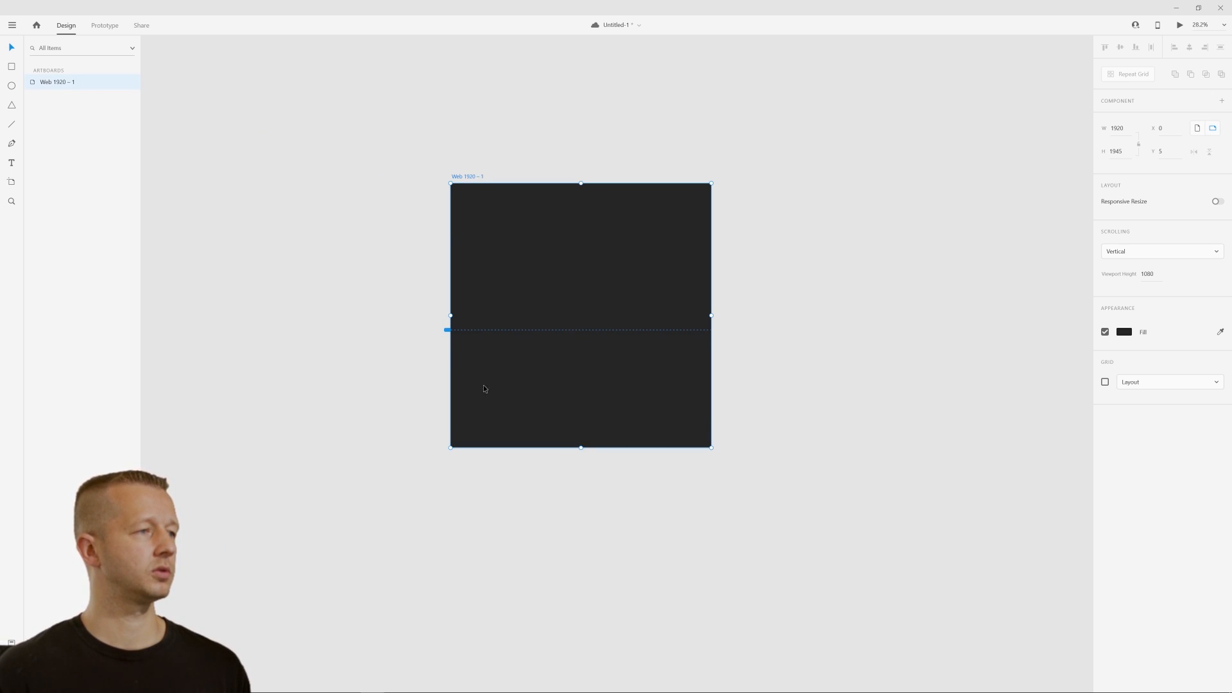
click(405, 330)
scroll(512, 271, up, 5)
scroll(536, 252, down, 1)
drag(581, 218, 517, 255)
scroll(534, 253, up, 1)
drag(553, 219, 539, 216)
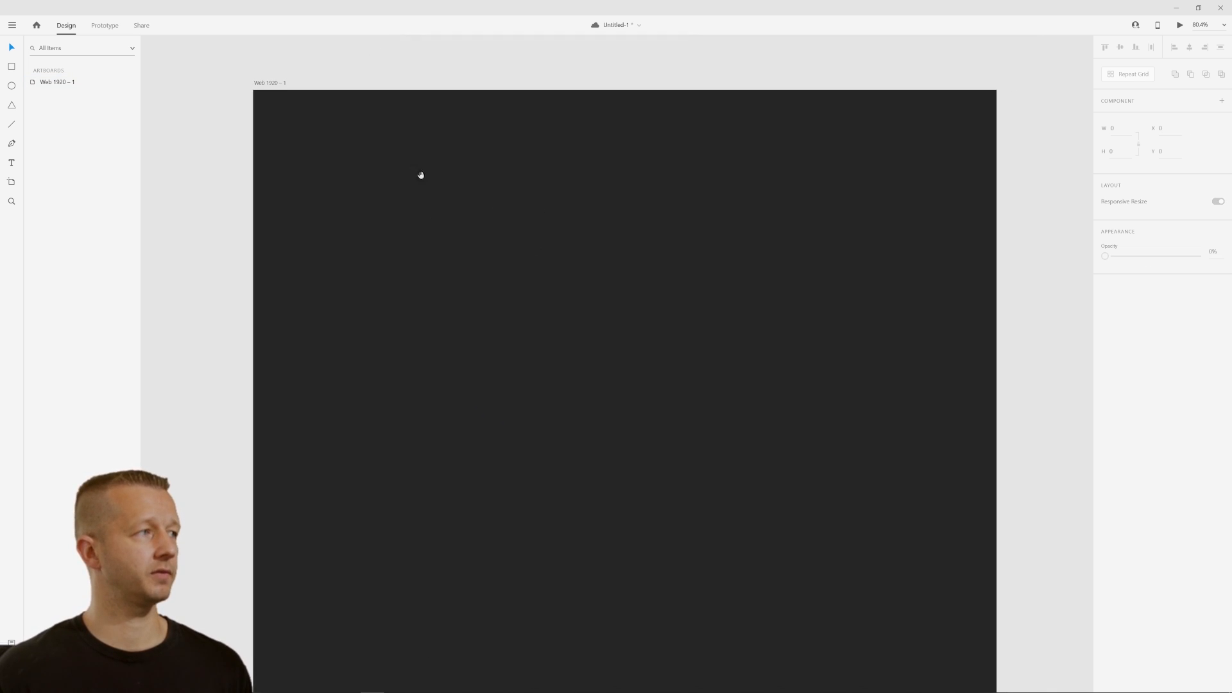
View the commands offered by the Lorem Ipsum plugin, and leave the list without running one
click(11, 24)
mouse_move(62, 385)
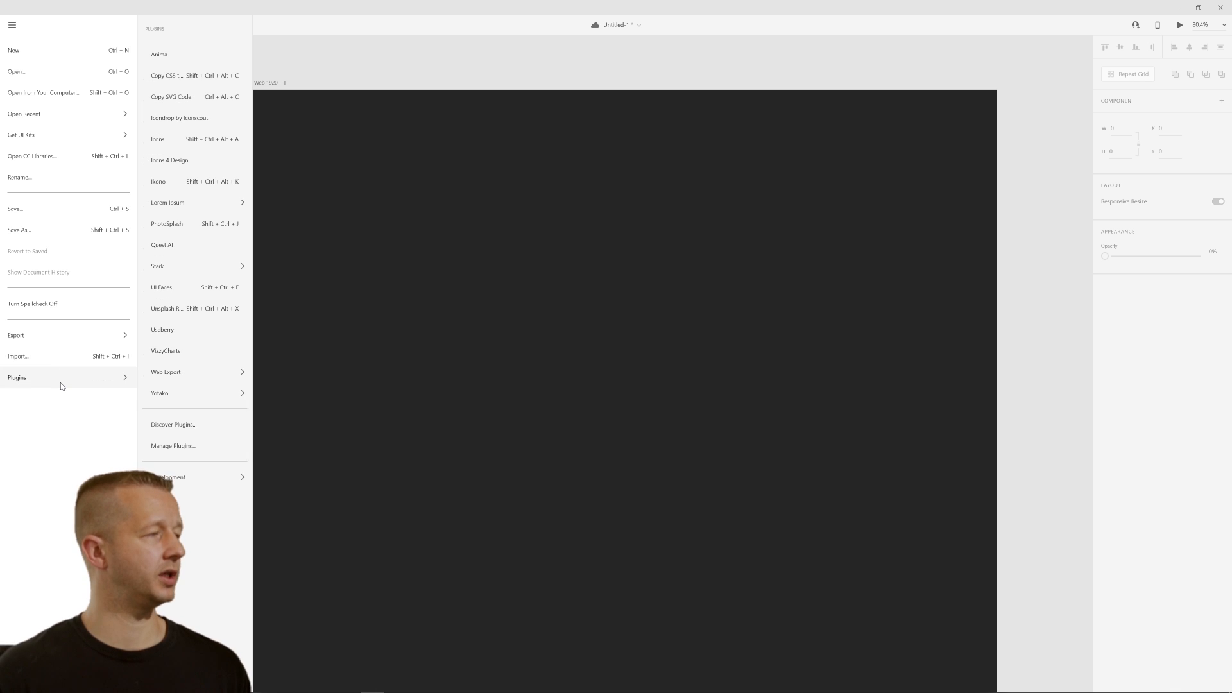
mouse_move(190, 213)
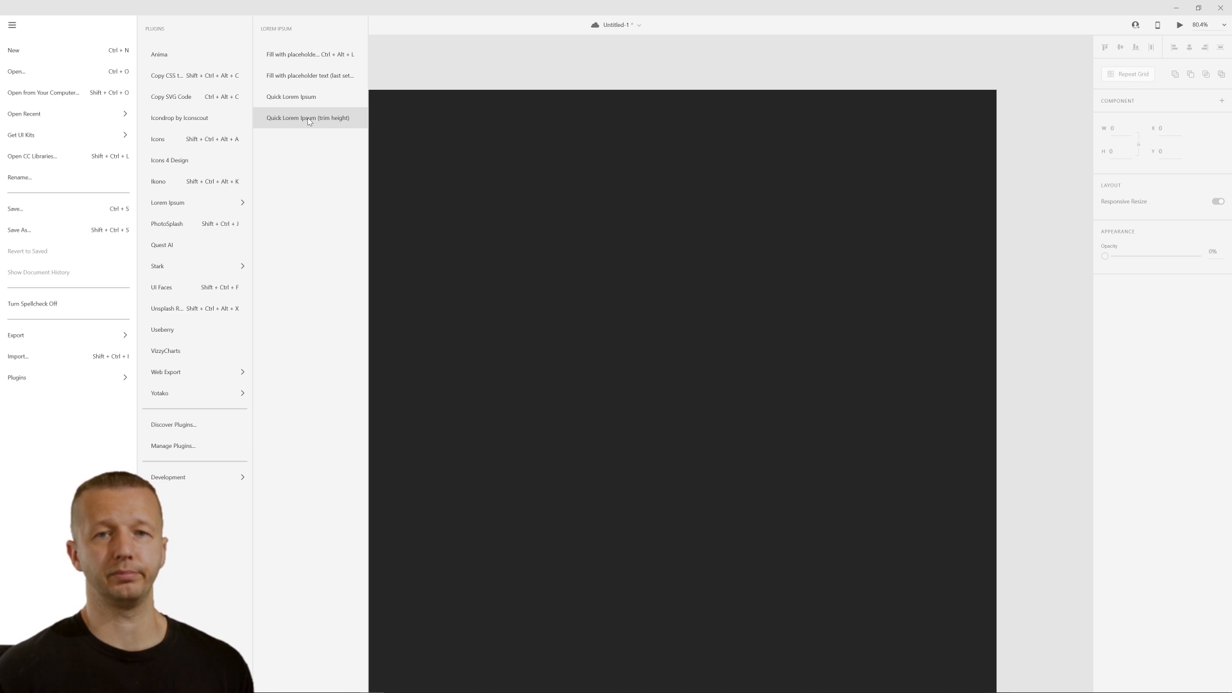
click(546, 177)
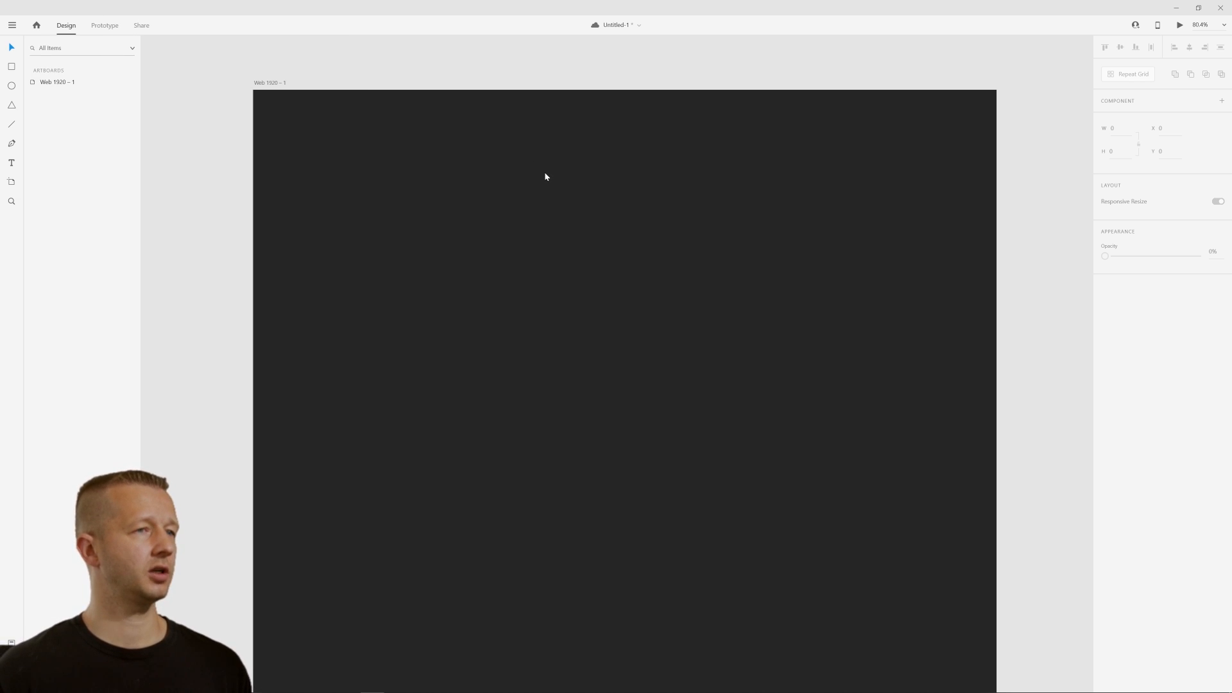
Add the text "LOGO" in the upper-left corner of the Web 1920 – 1 artboard
scroll(723, 209, down, 5)
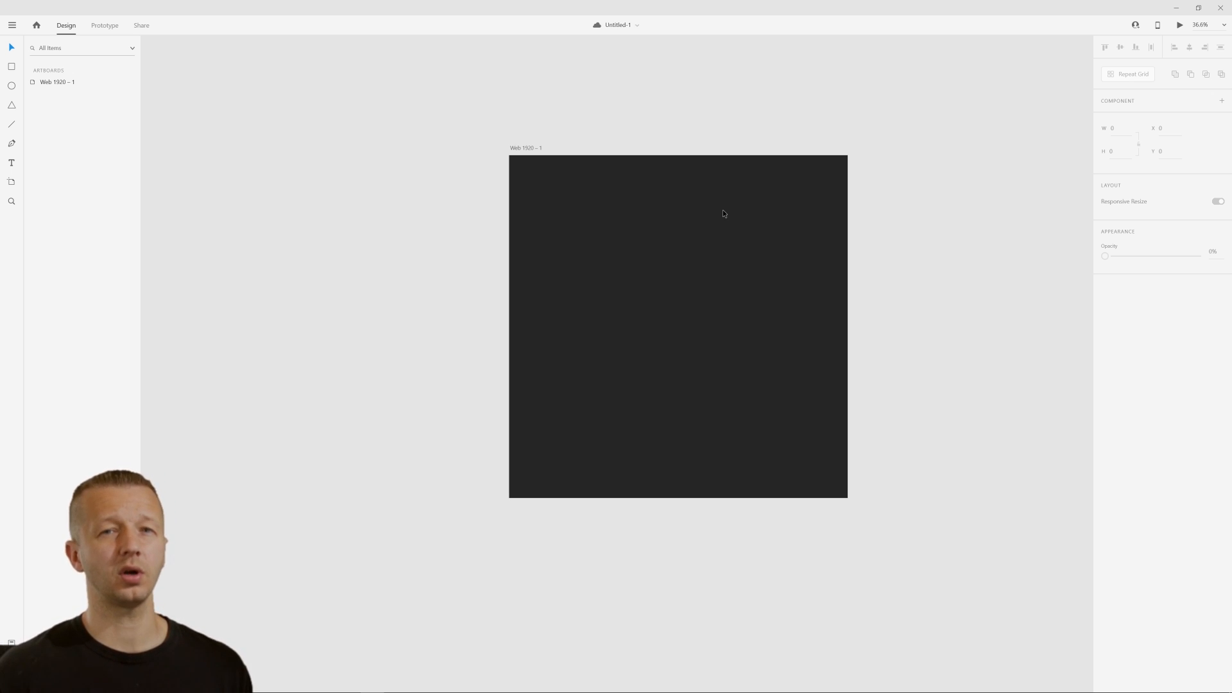
click(723, 212)
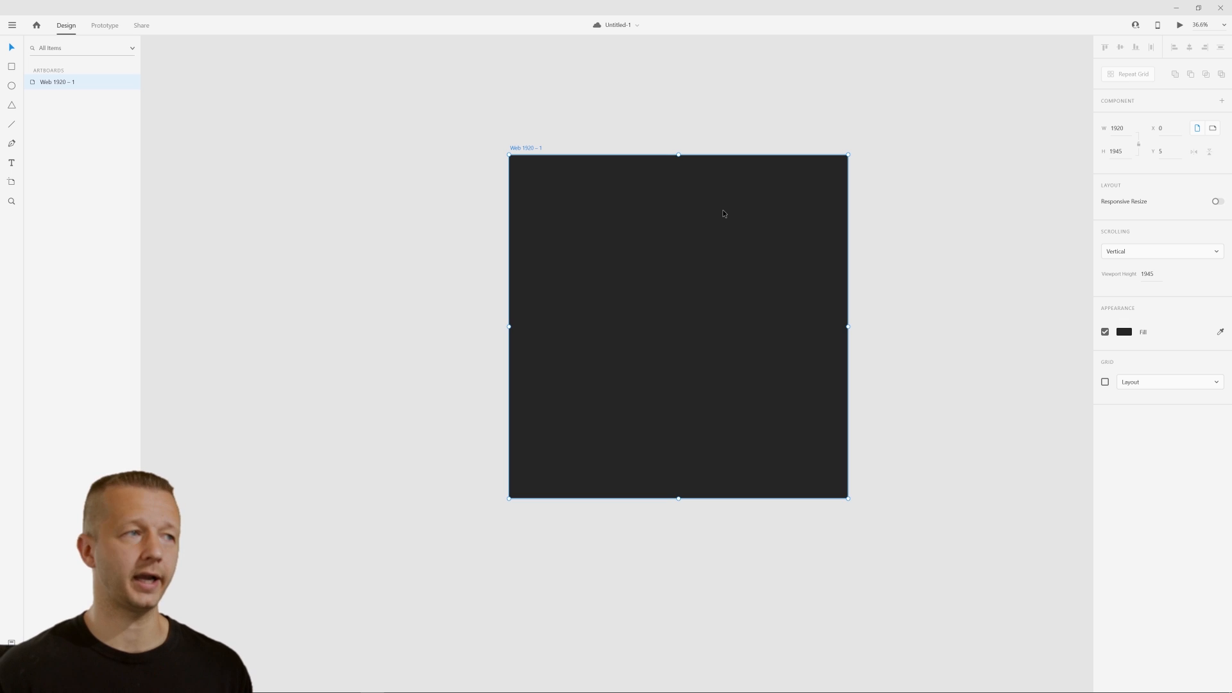
scroll(706, 216, up, 3)
drag(669, 196, 624, 190)
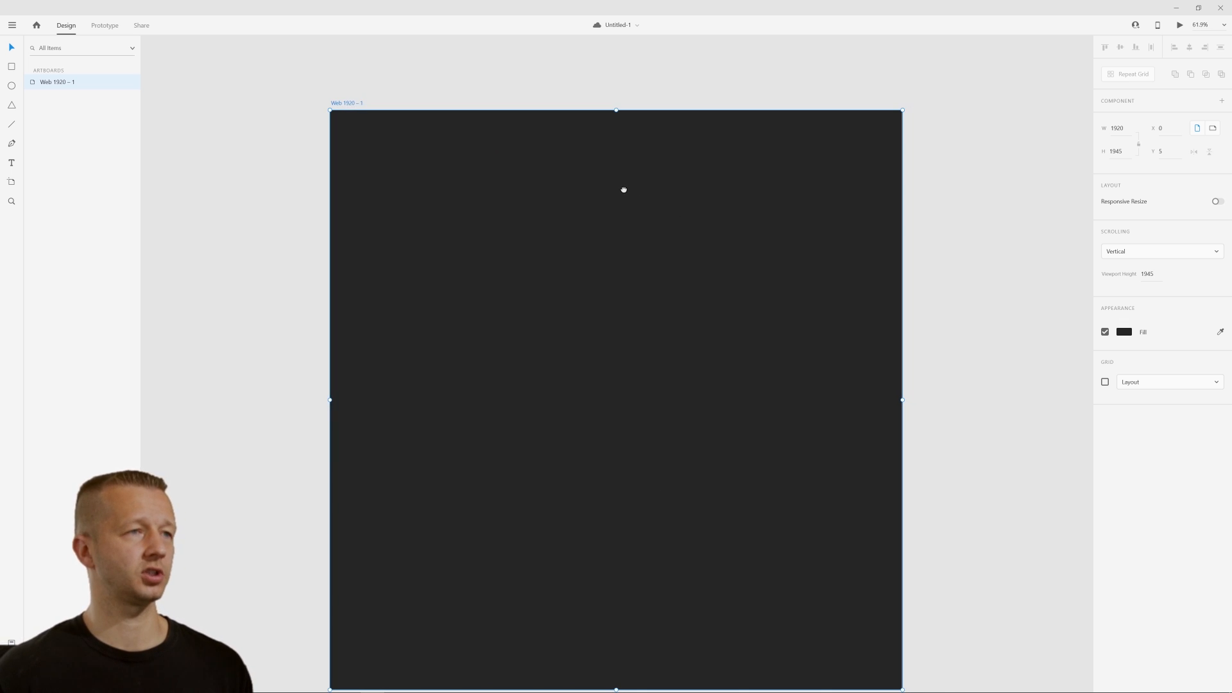
click(279, 166)
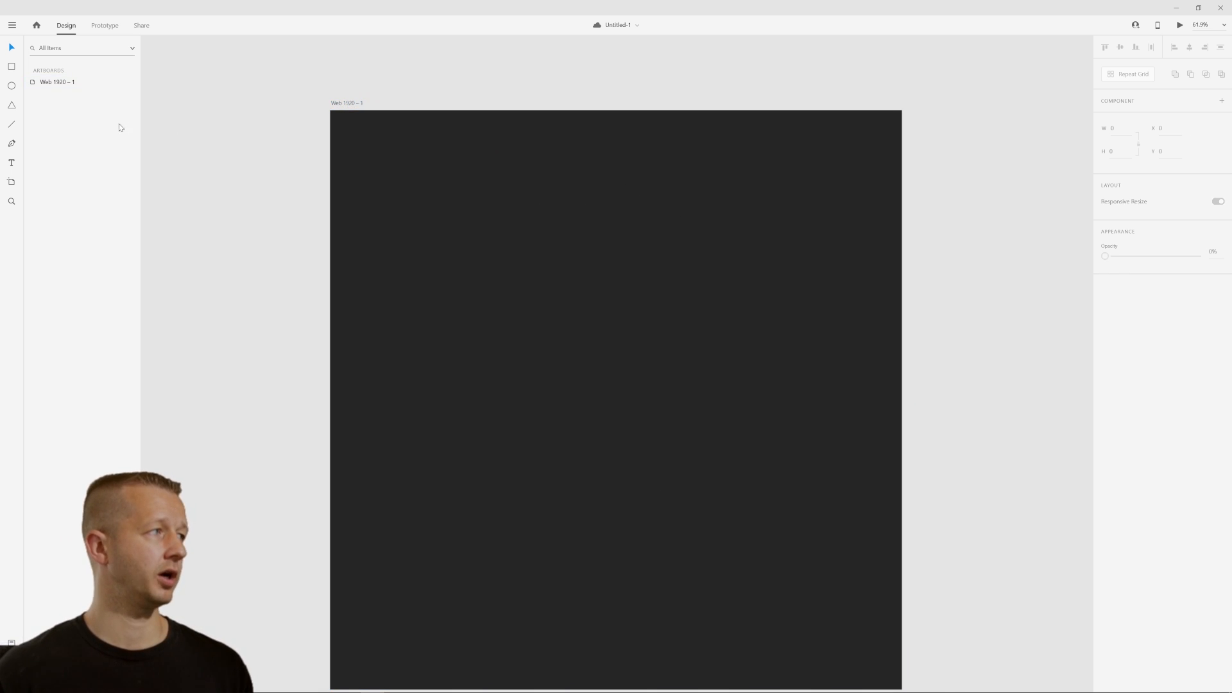
click(13, 165)
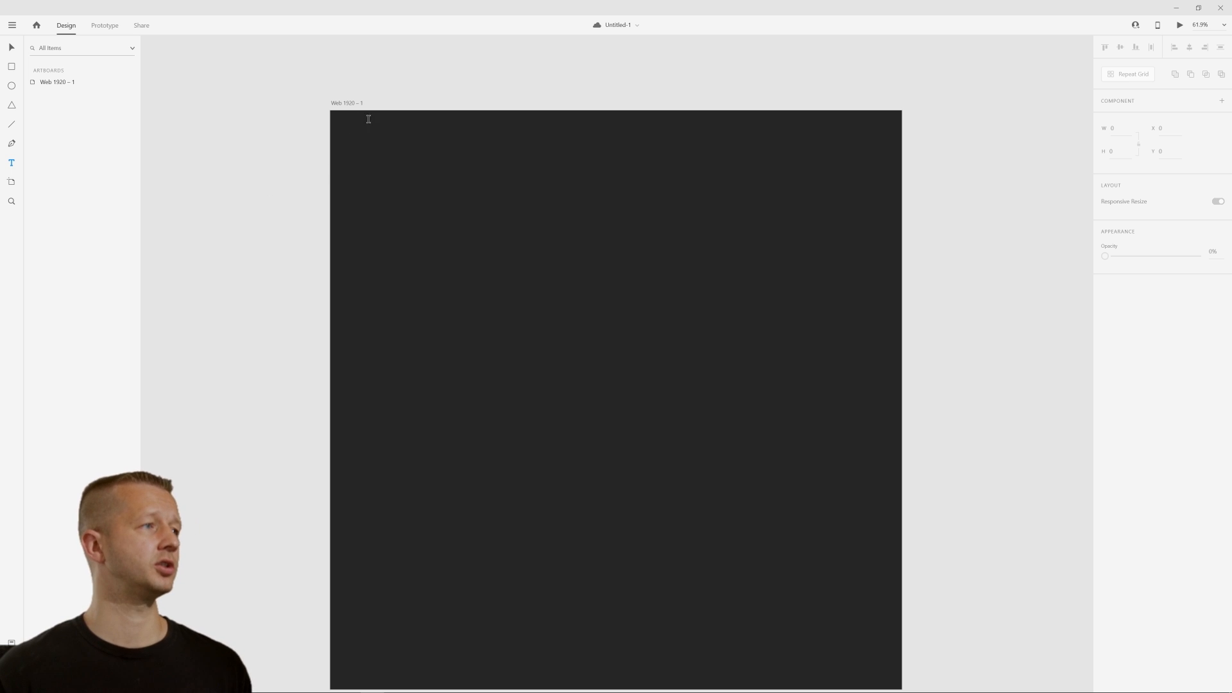
click(385, 133)
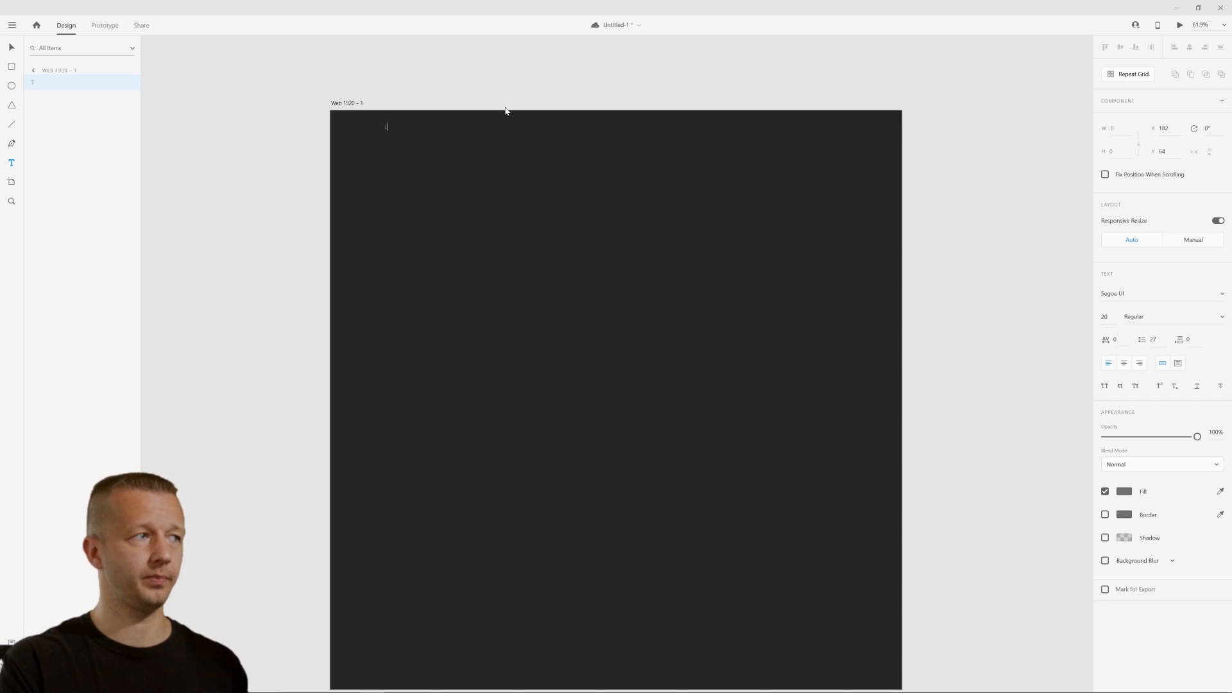
text(LOGO)
click(1065, 414)
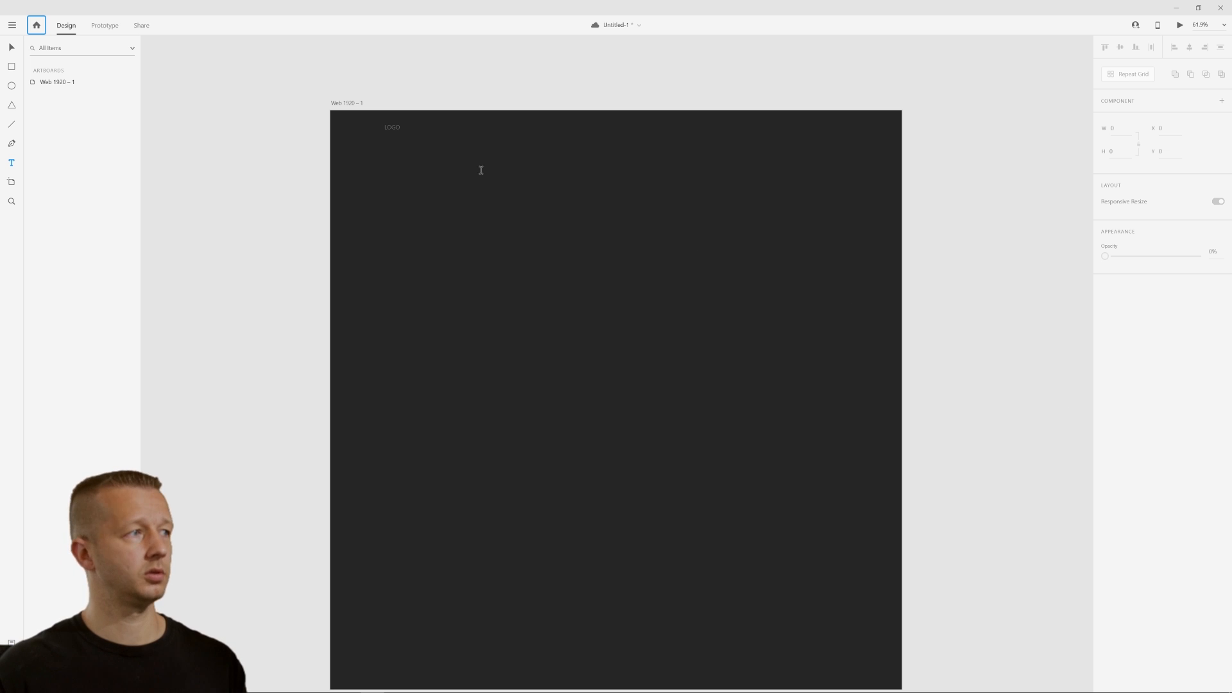
Fill the LOGO text with white and set its font size to 25
key(v)
click(394, 129)
click(1125, 493)
drag(1020, 459, 936, 385)
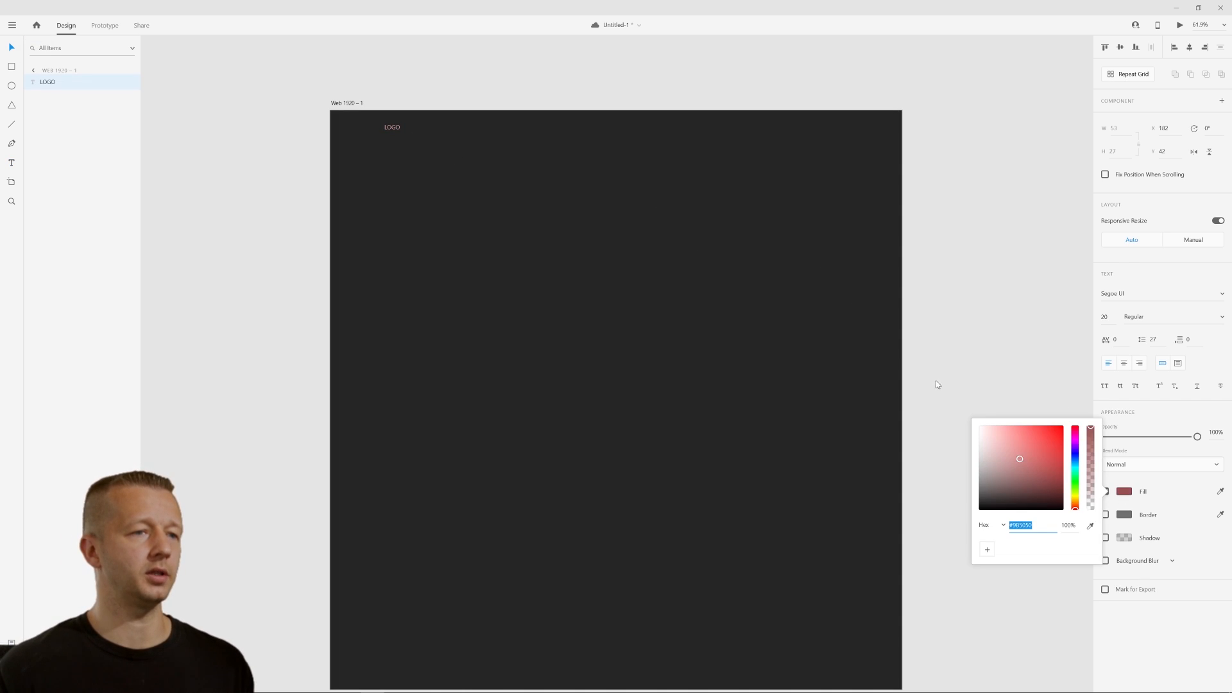
click(1105, 317)
text(25)
key(Return)
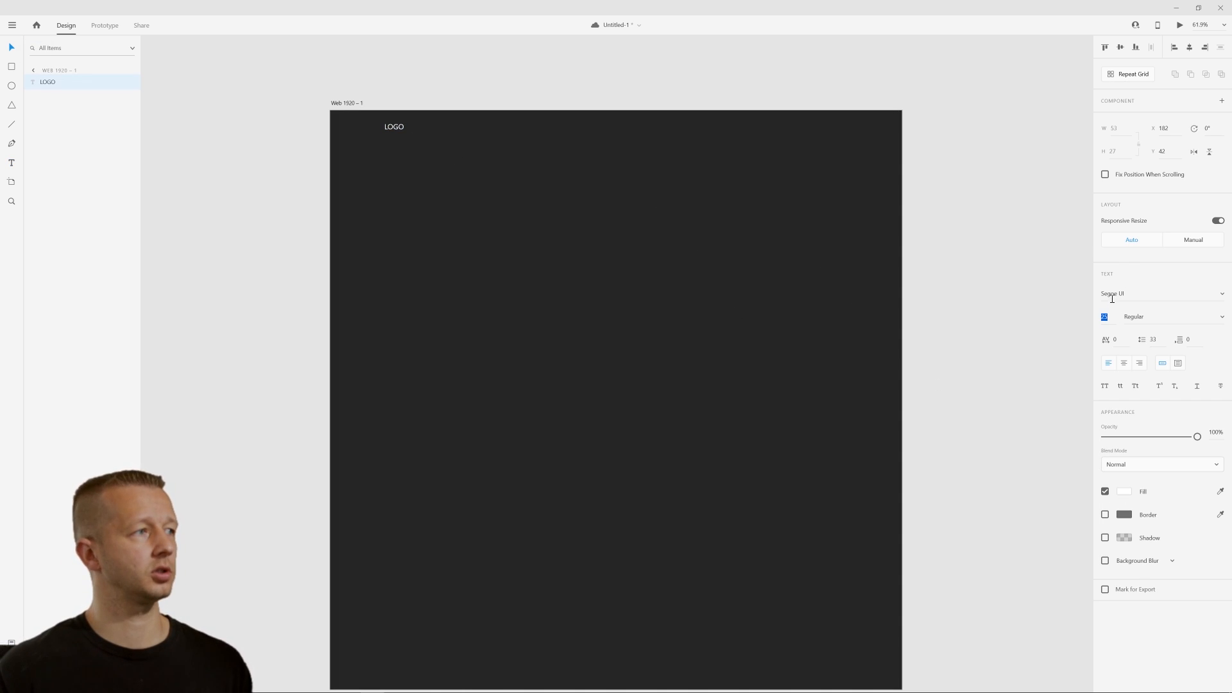
Set the LOGO text in Montserrat SemiBold and raise its font size to 28
key(Up)
key(Up)
key(Up)
key(Up)
key(Up)
key(Up)
key(Up)
click(1147, 293)
text(Montserrat)
click(1222, 318)
click(1148, 356)
click(1104, 319)
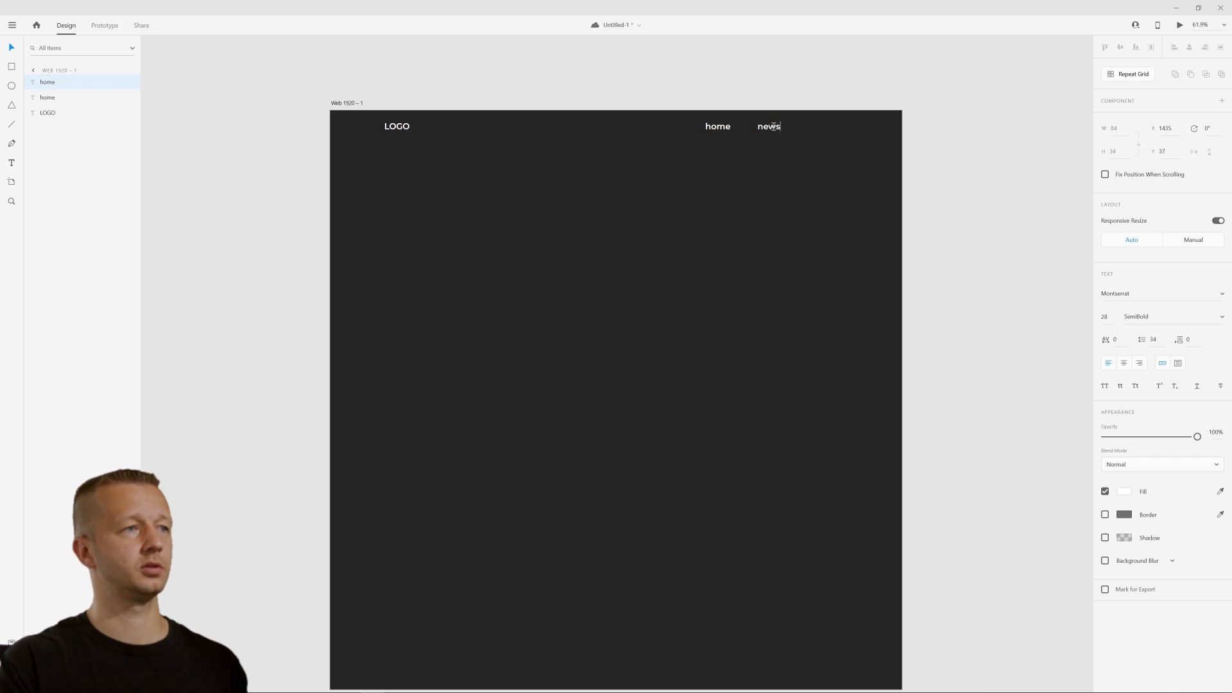
Complete the navigation row with "stories" and "about" beside home and news, and save the document
double_click(817, 126)
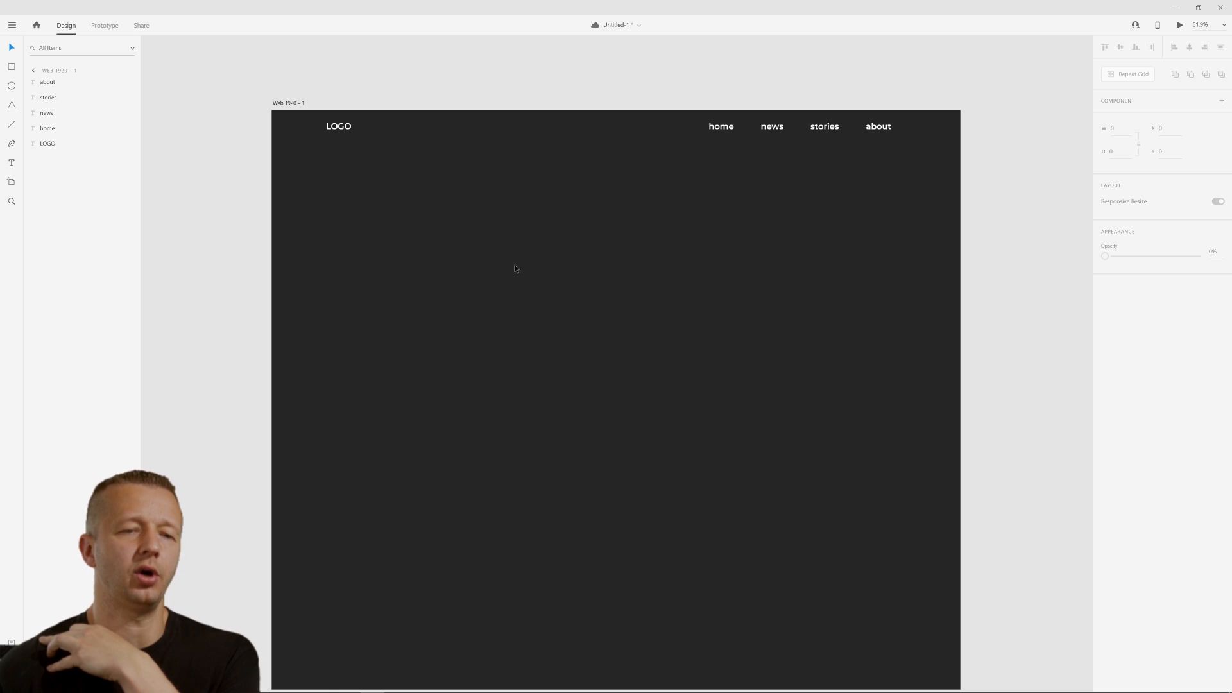
key(ctrl+s)
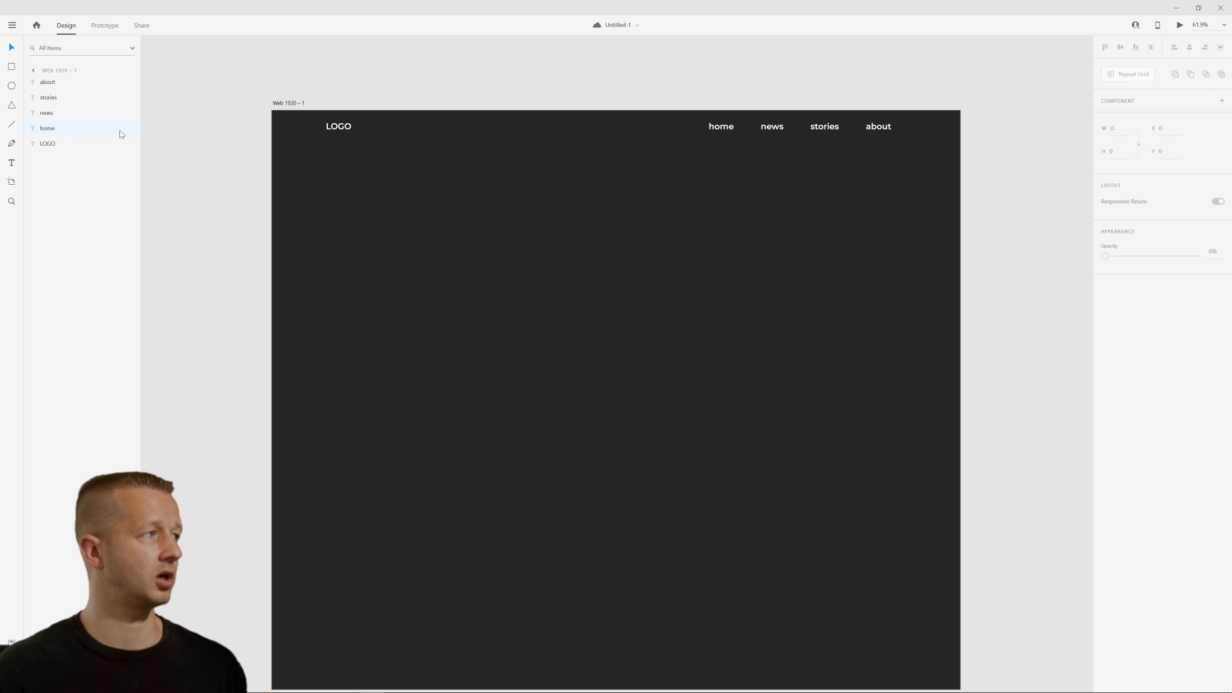
Add the headline text "A really important piece of news" below the LOGO
click(360, 177)
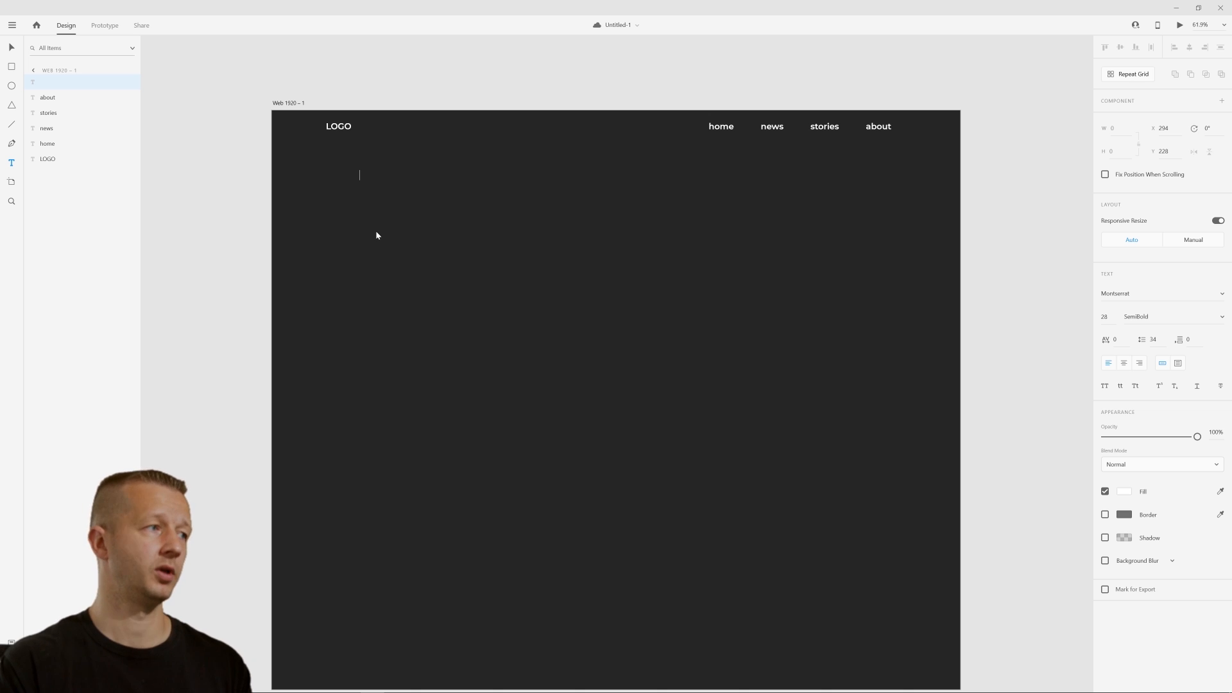
click(362, 174)
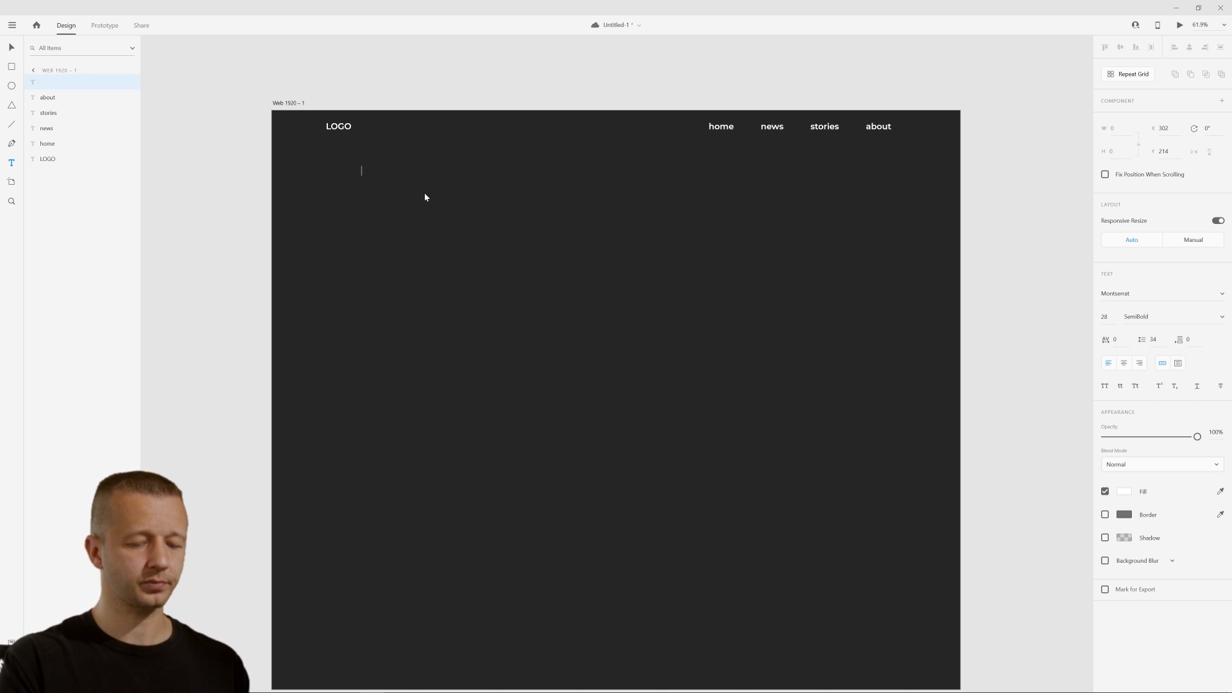
text(A reall)
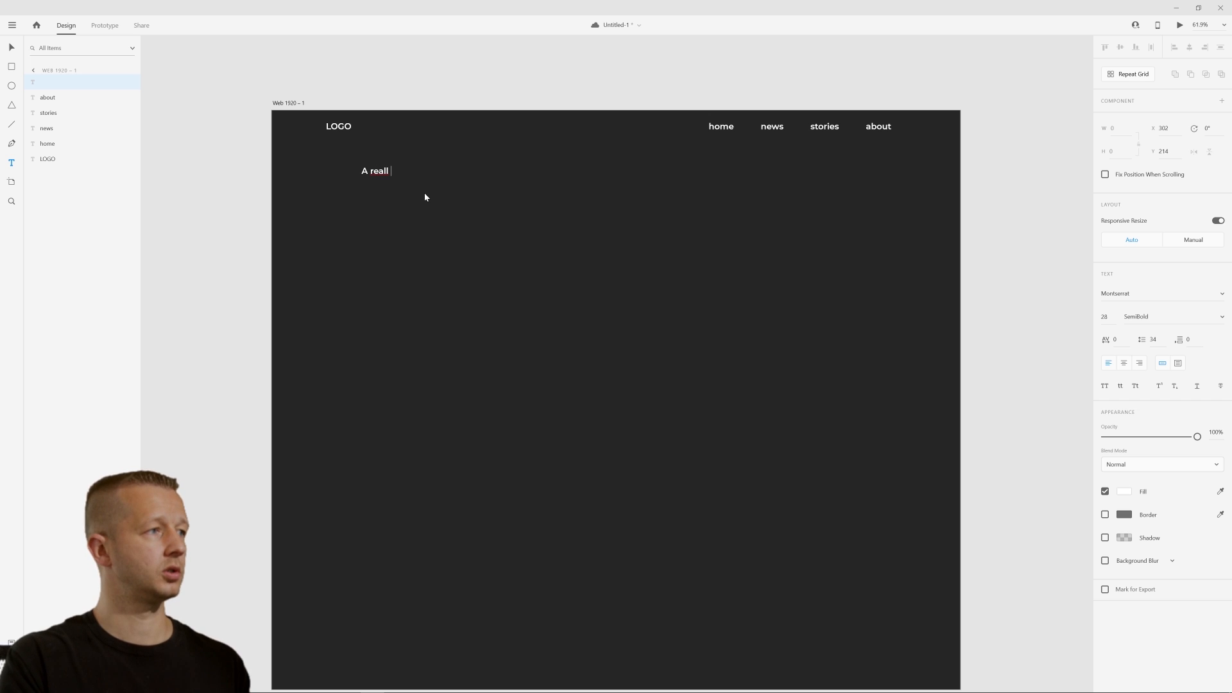
text(y important pi)
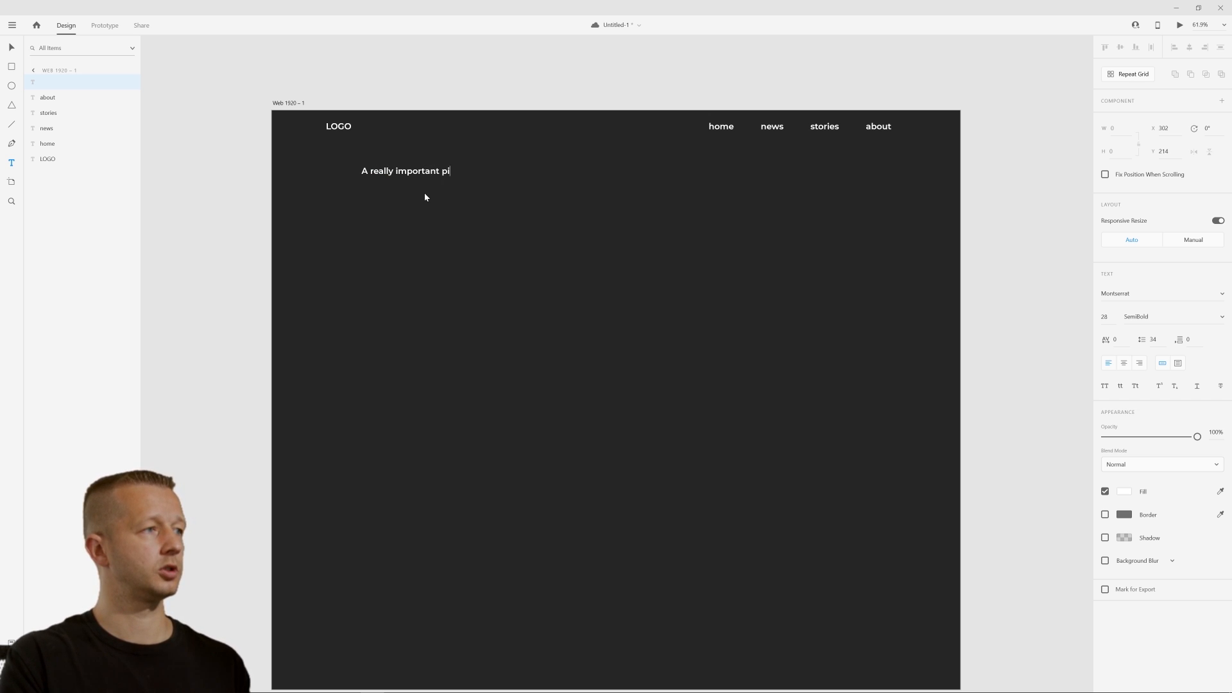
text(ece of news)
key(Escape)
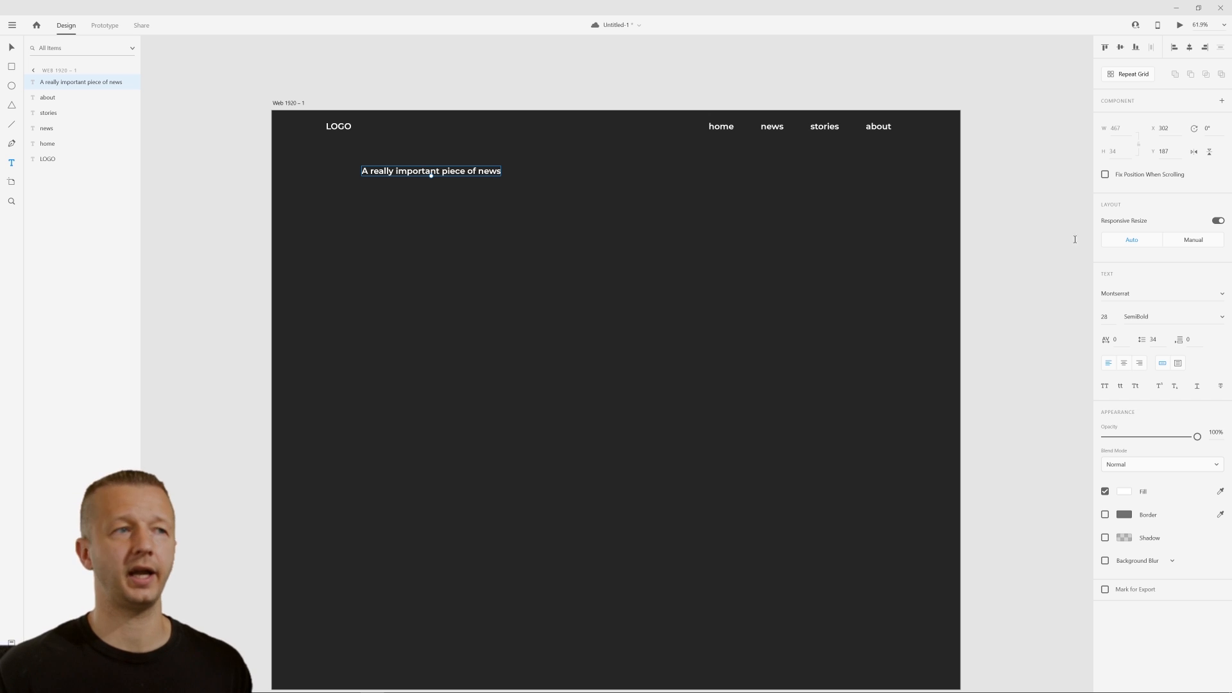
Set the headline in Archivo Narrow and enlarge its font size to 77
click(1147, 292)
text(Archivo)
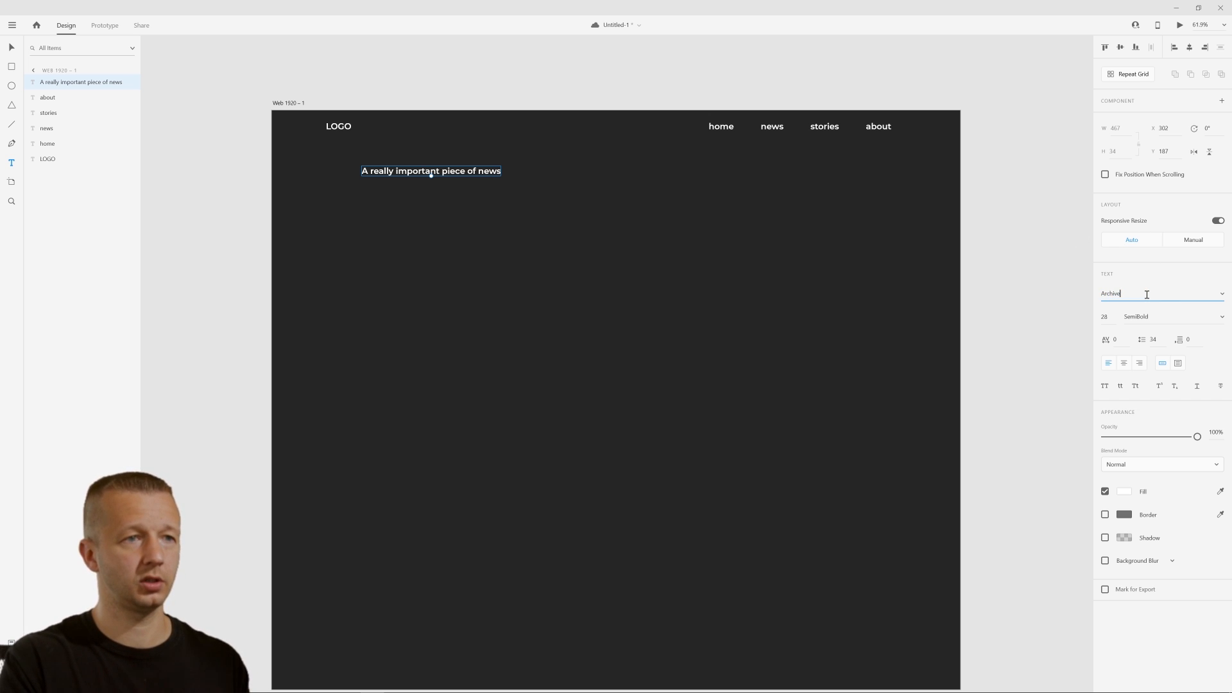
key(Return)
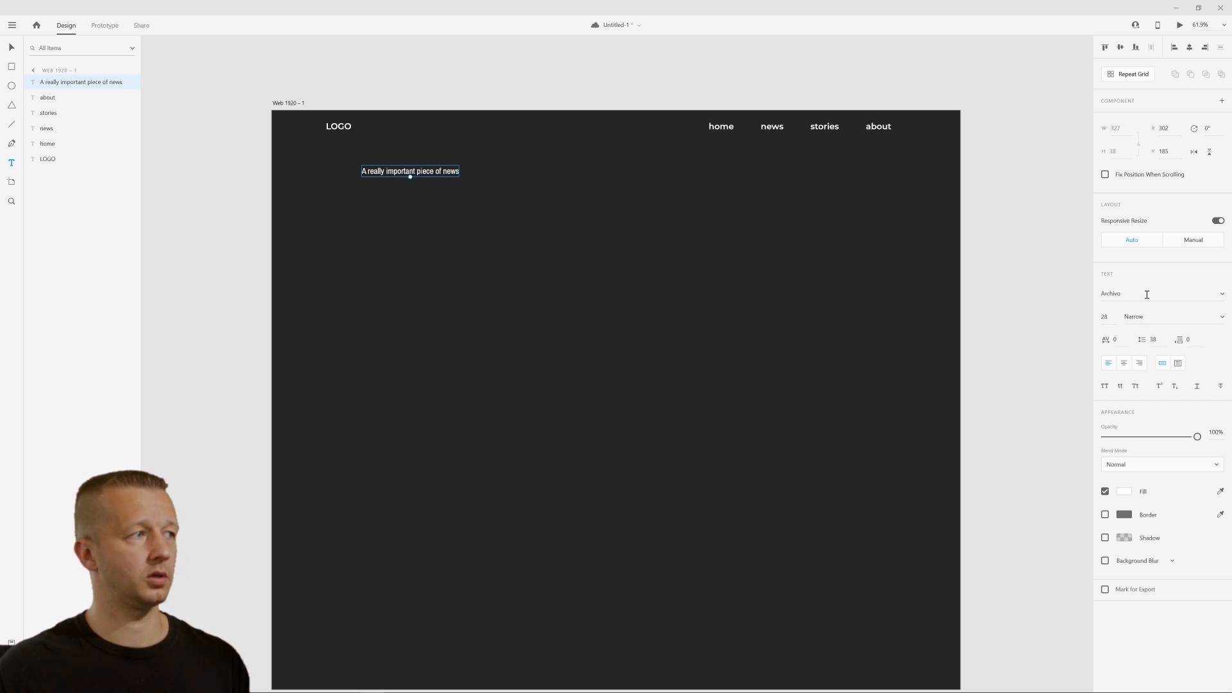
drag(1106, 316, 1122, 215)
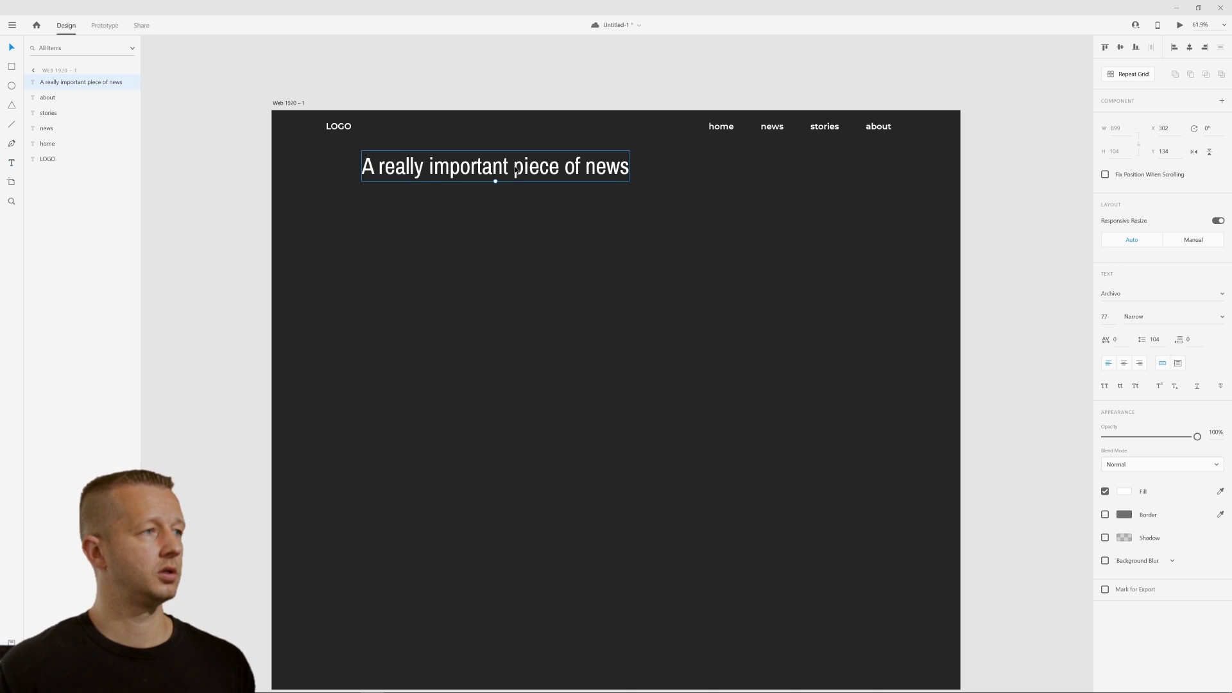
Move the headline further below the navigation to X 182, Y 240, with its left edge aligned to the LOGO
drag(508, 174, 484, 200)
click(507, 262)
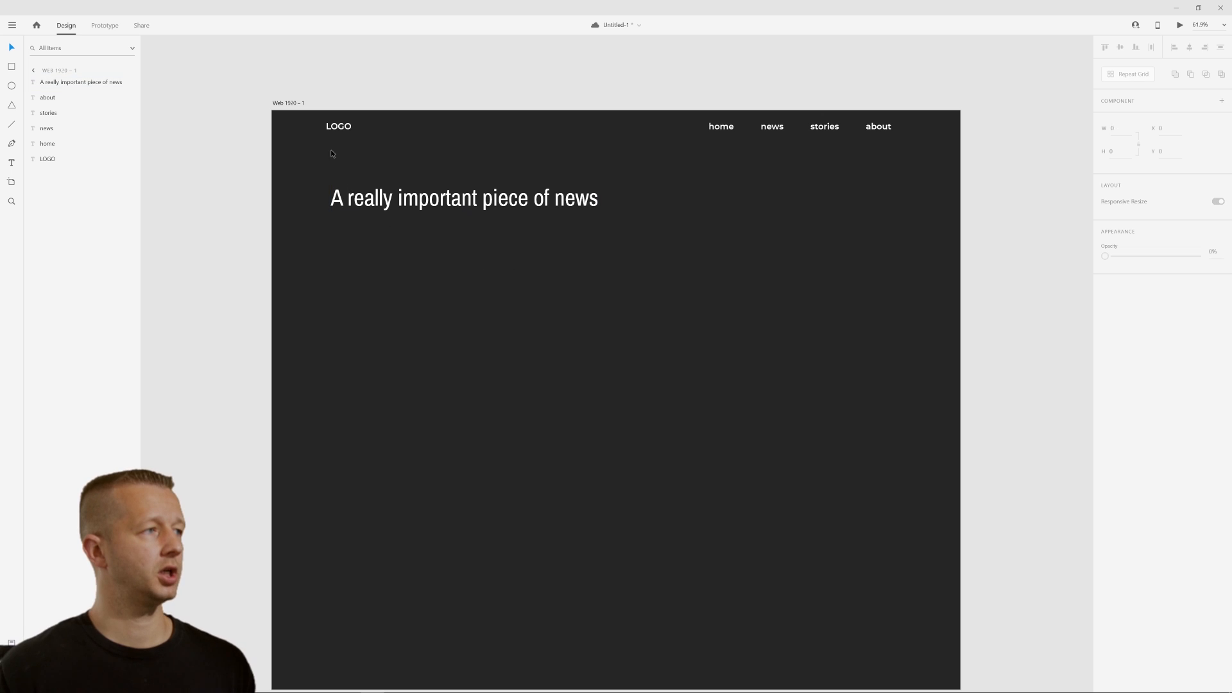
drag(264, 88, 327, 248)
click(356, 204)
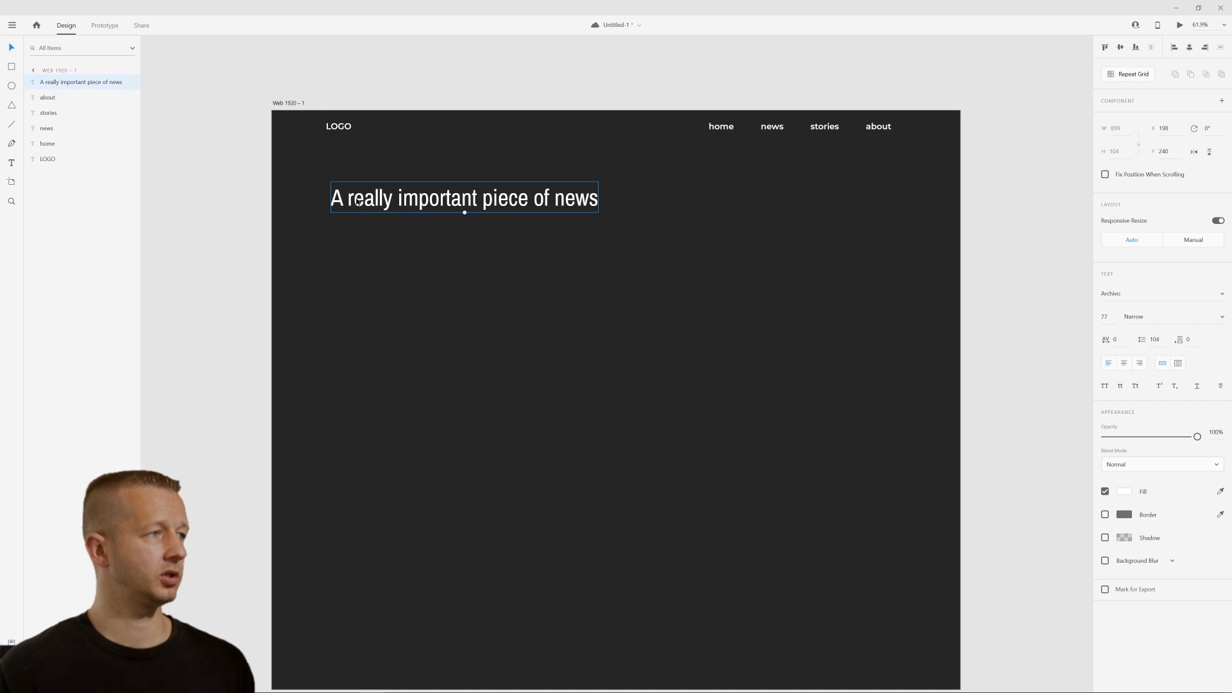
drag(273, 188, 236, 226)
click(393, 238)
click(385, 207)
click(413, 249)
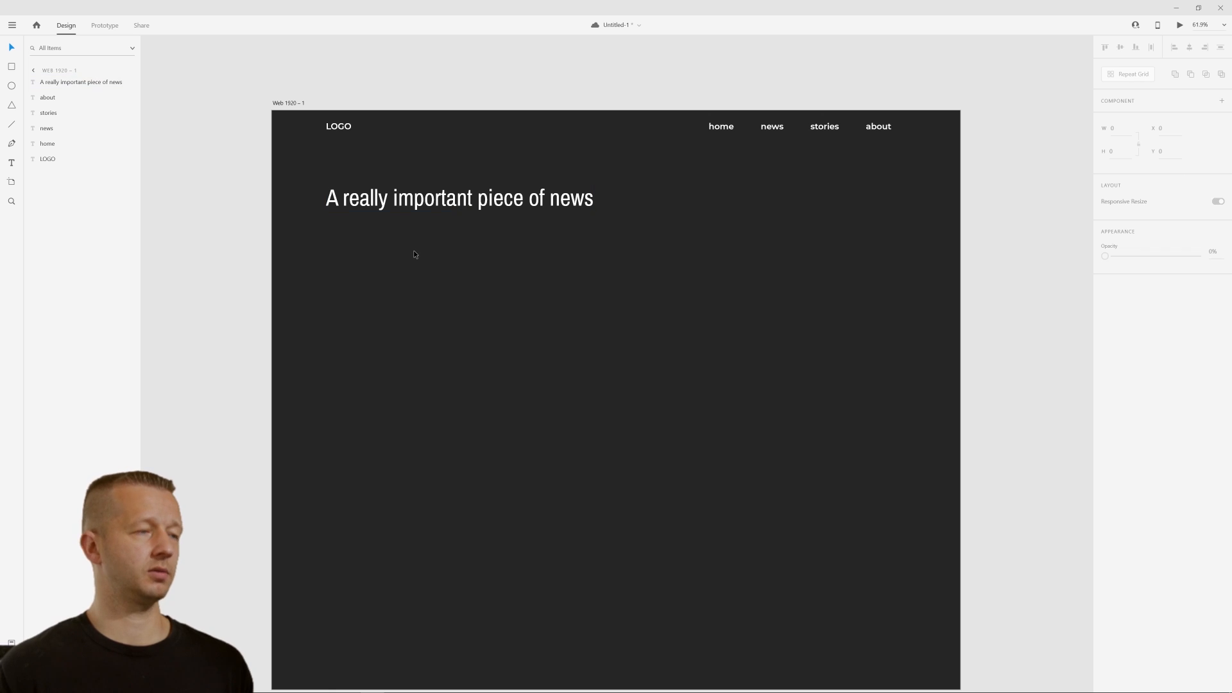
click(445, 207)
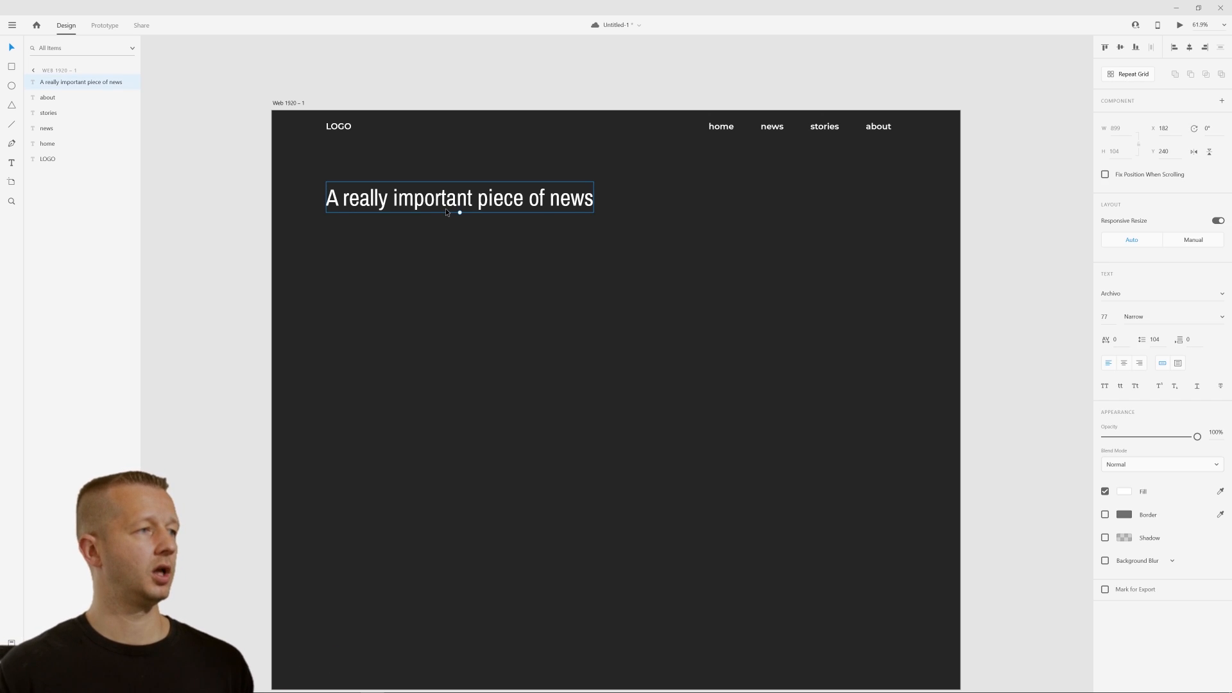
click(450, 241)
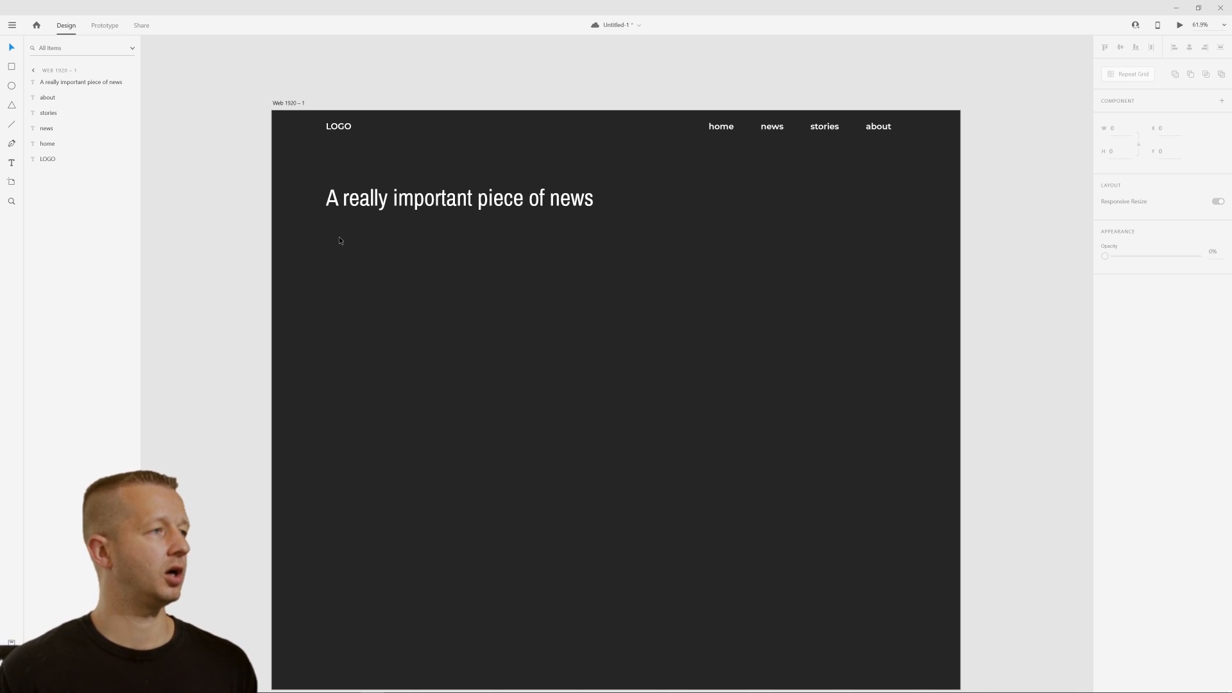
Draw an area text box about 938 by 121 directly beneath the headline, and enter "safs" as dummy text
drag(327, 220, 766, 281)
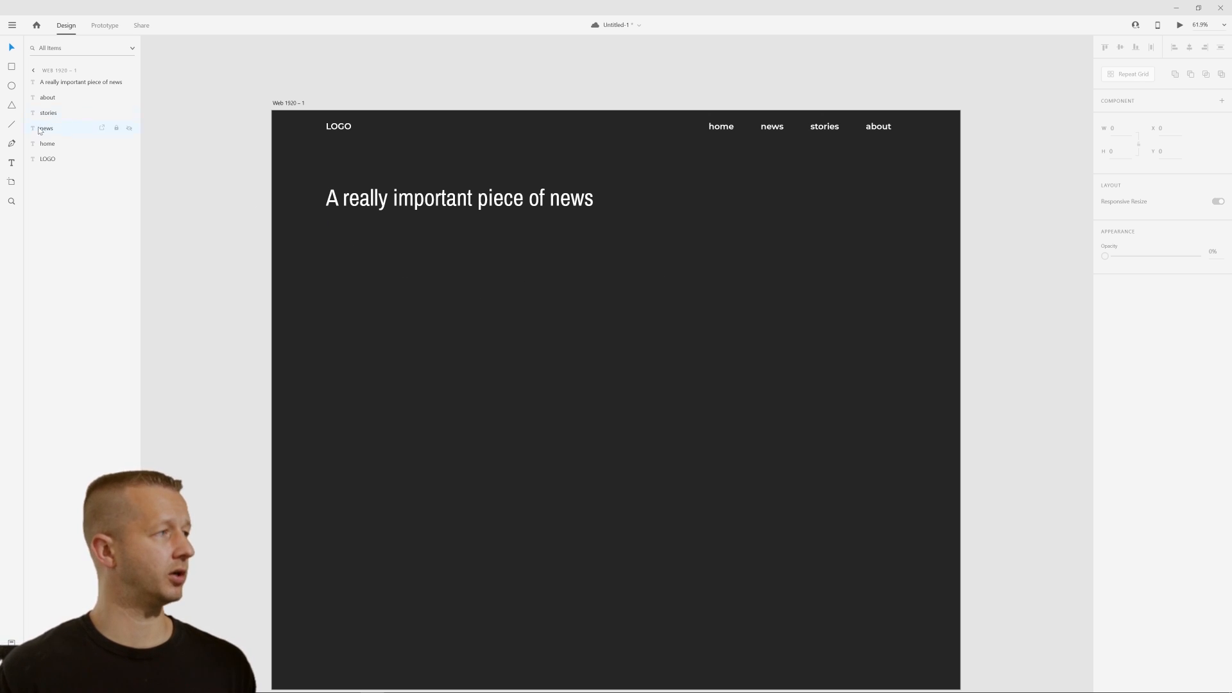
click(12, 163)
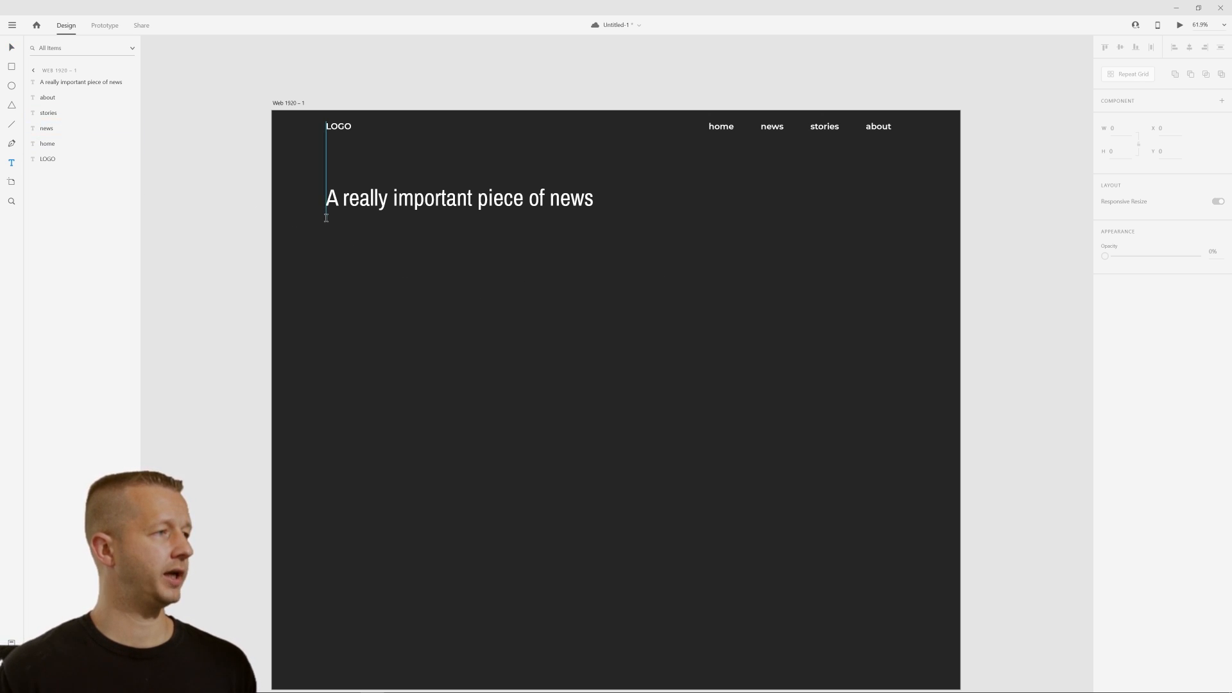
drag(326, 218, 605, 258)
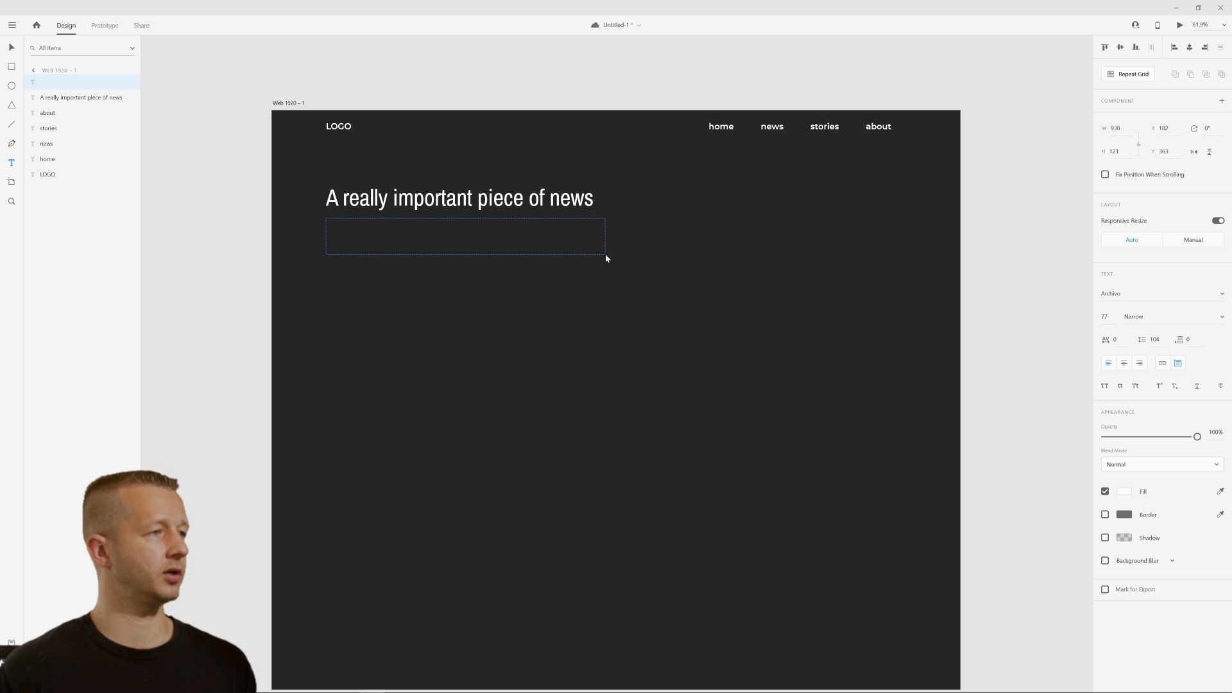
text(safs)
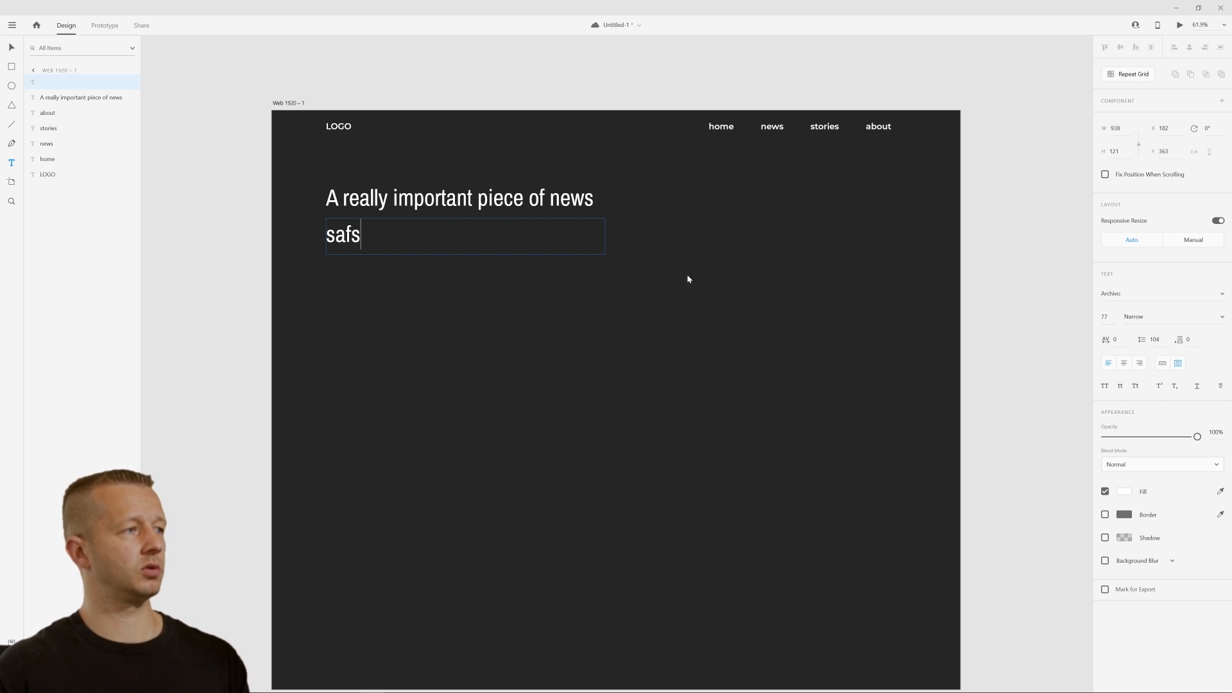
key(Escape)
Reduce the safs text box's font size to 24 and set its font to Archivo in the Narrow style
drag(1107, 323, 1130, 433)
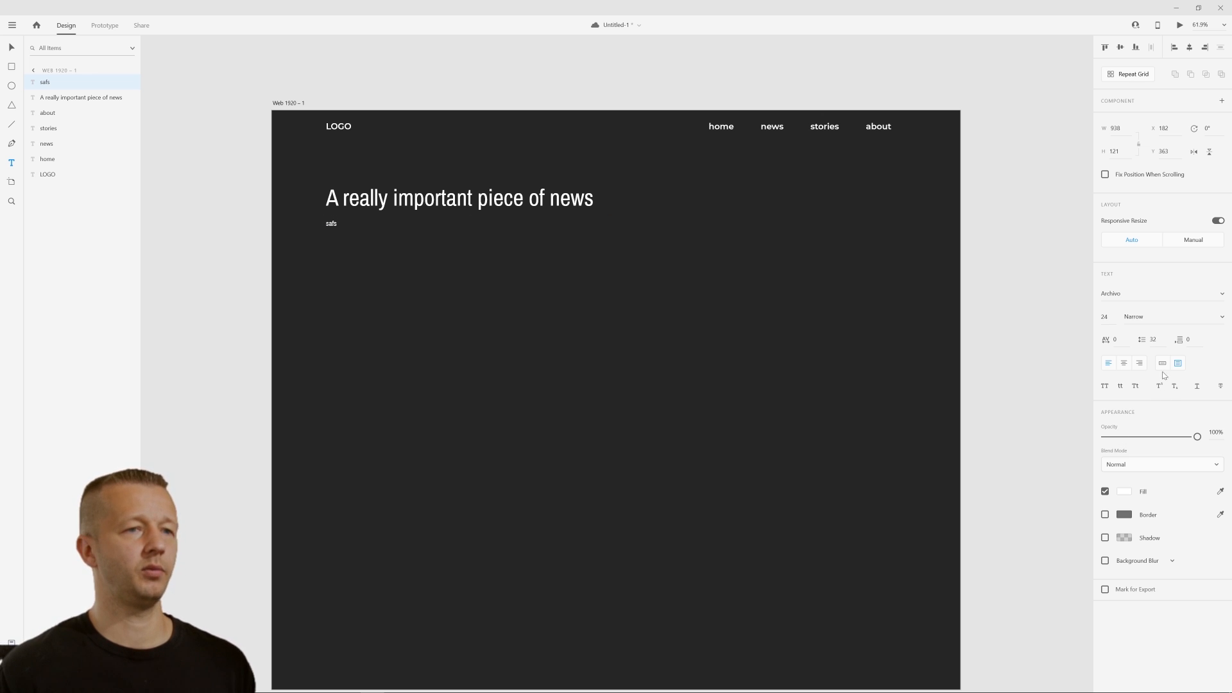
click(1153, 318)
click(1152, 300)
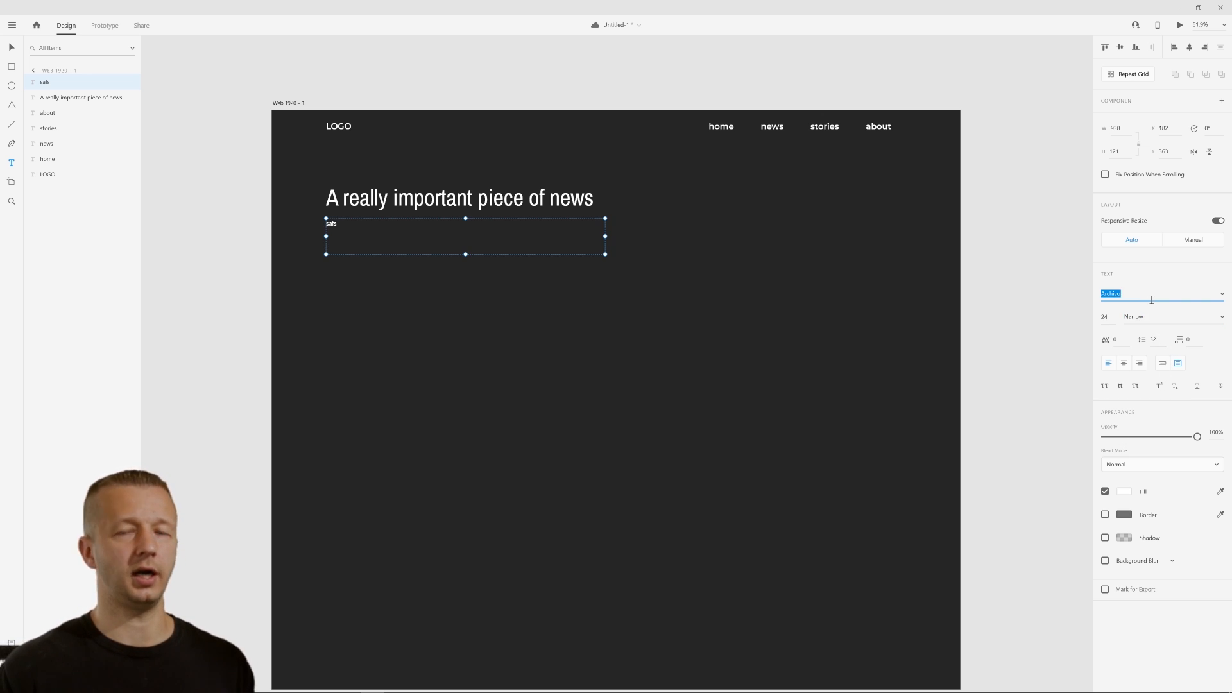
text(archivo)
key(Return)
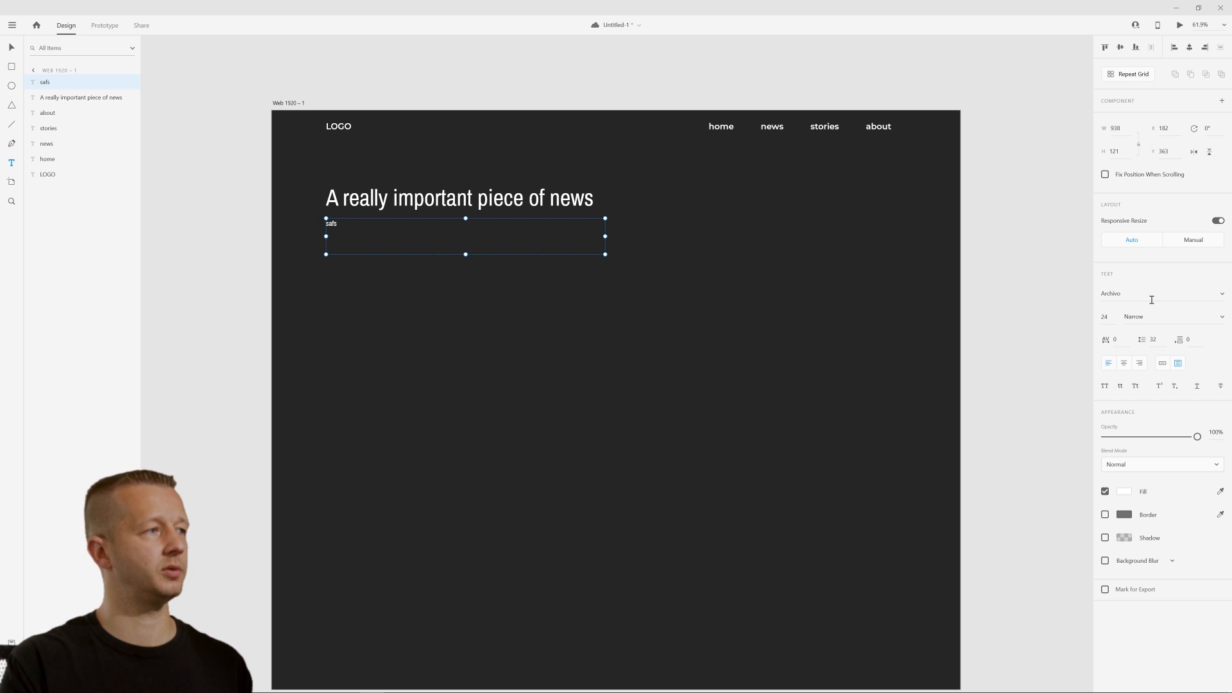
Change the font of the safs text box beneath the headline to Junge
click(1151, 300)
text(archivo)
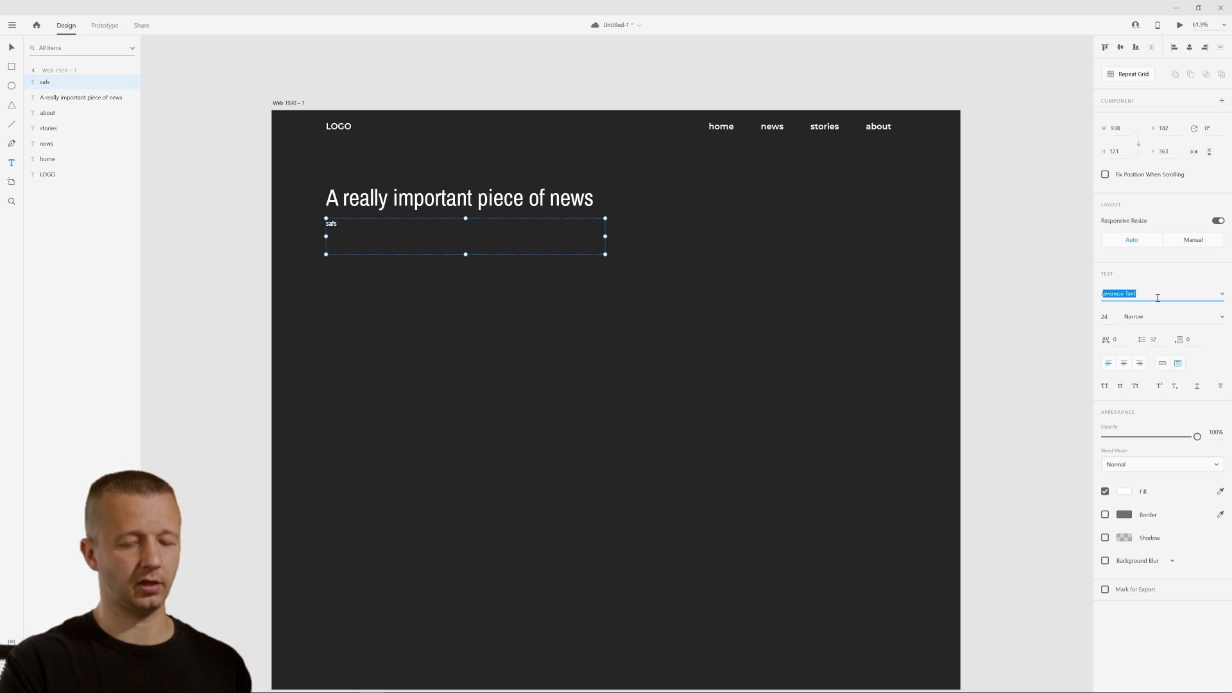
key(Return)
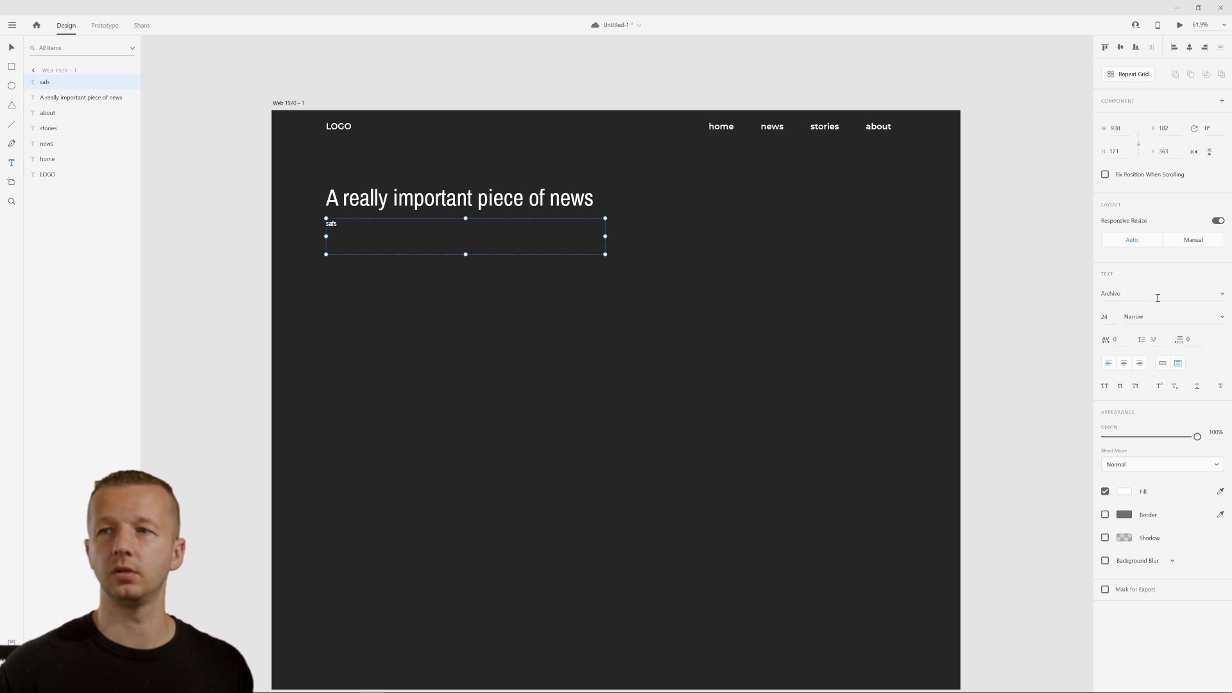
click(1158, 298)
text(Jugne)
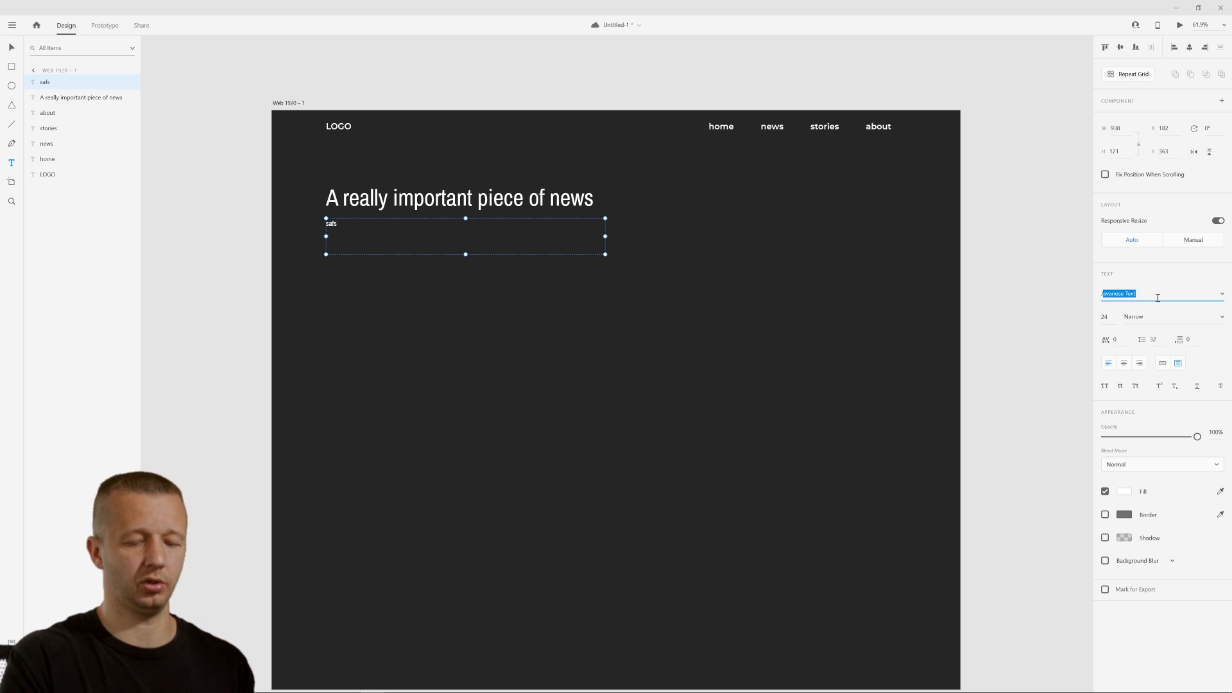
key(BackSpace)
key(BackSpace)
key(BackSpace)
text(nge)
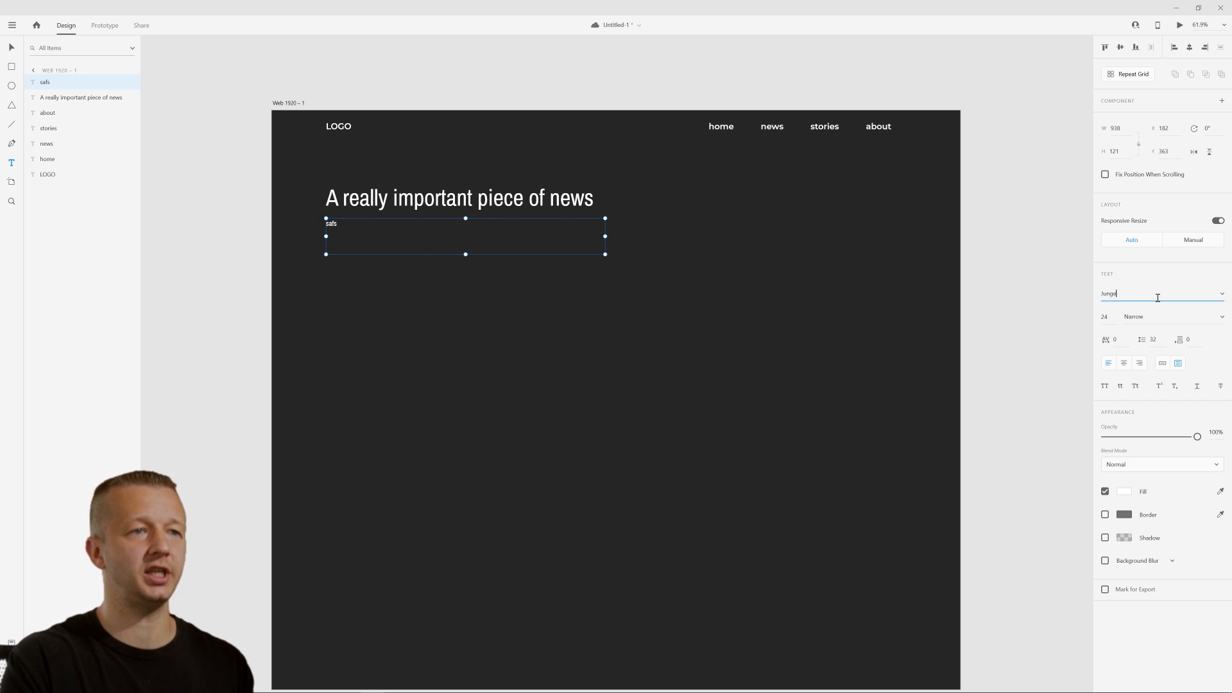
key(Return)
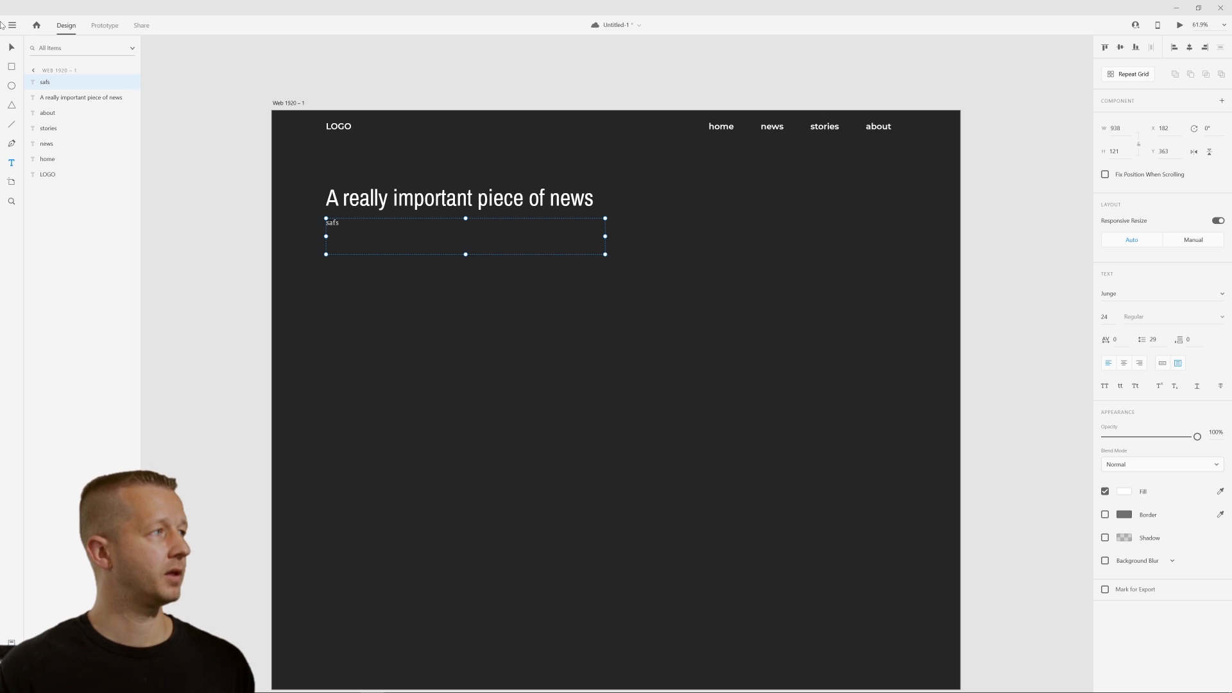
Fill the safs text box with Lorem Ipsum (Latin, Standard) placeholder text using the Lorem Ipsum plugin, and deselect it
click(12, 25)
mouse_move(55, 337)
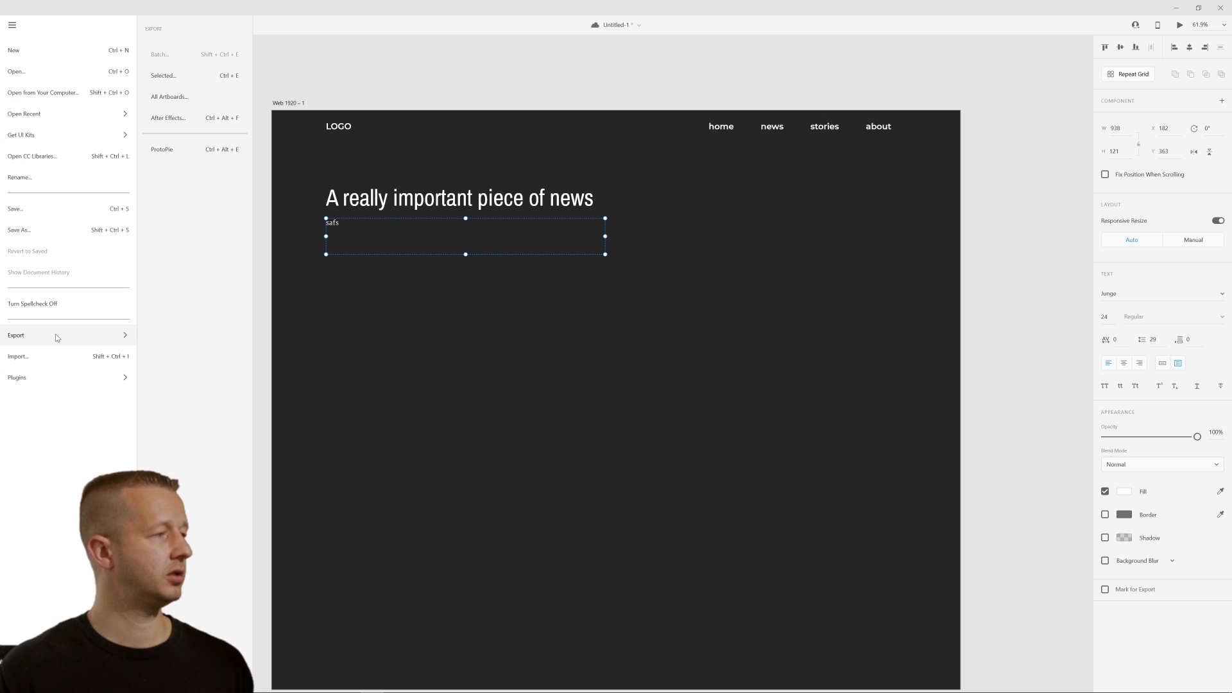
mouse_move(126, 379)
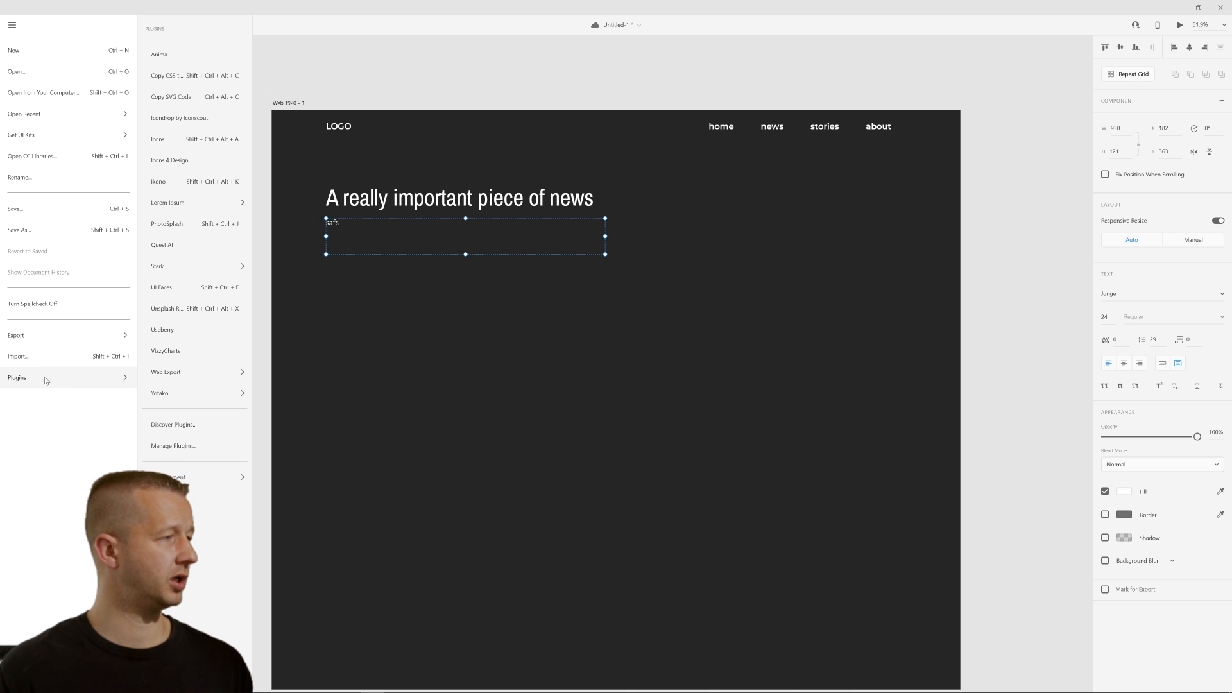
mouse_move(195, 200)
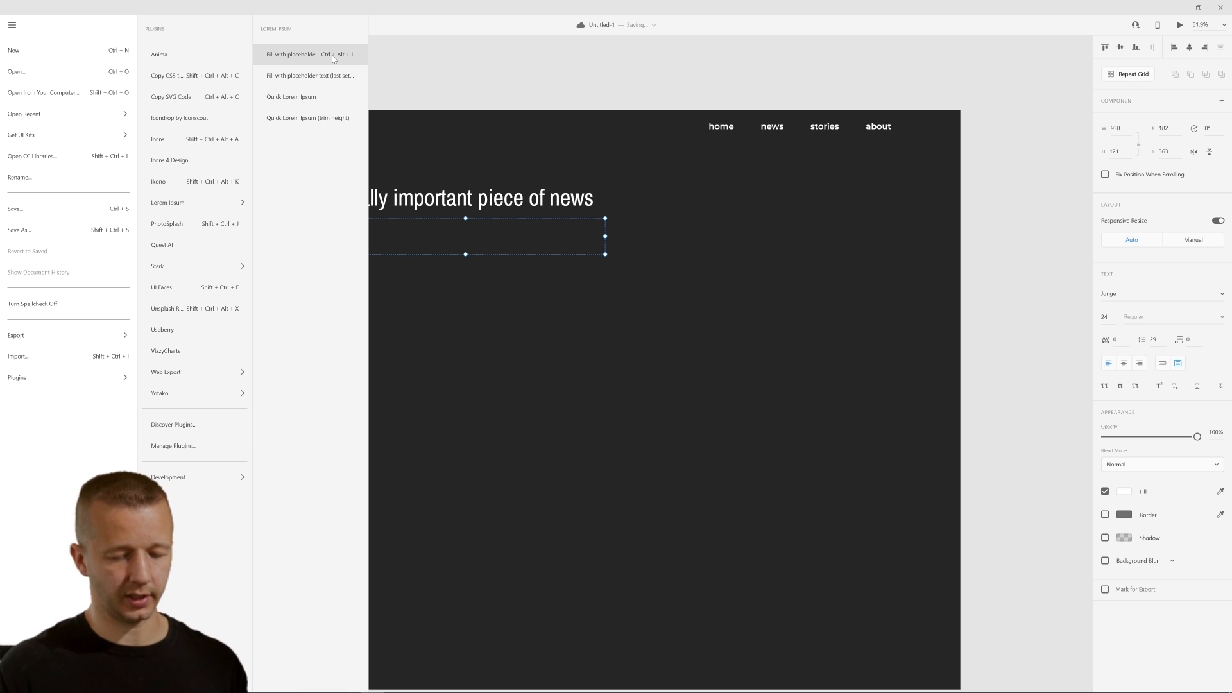
click(310, 54)
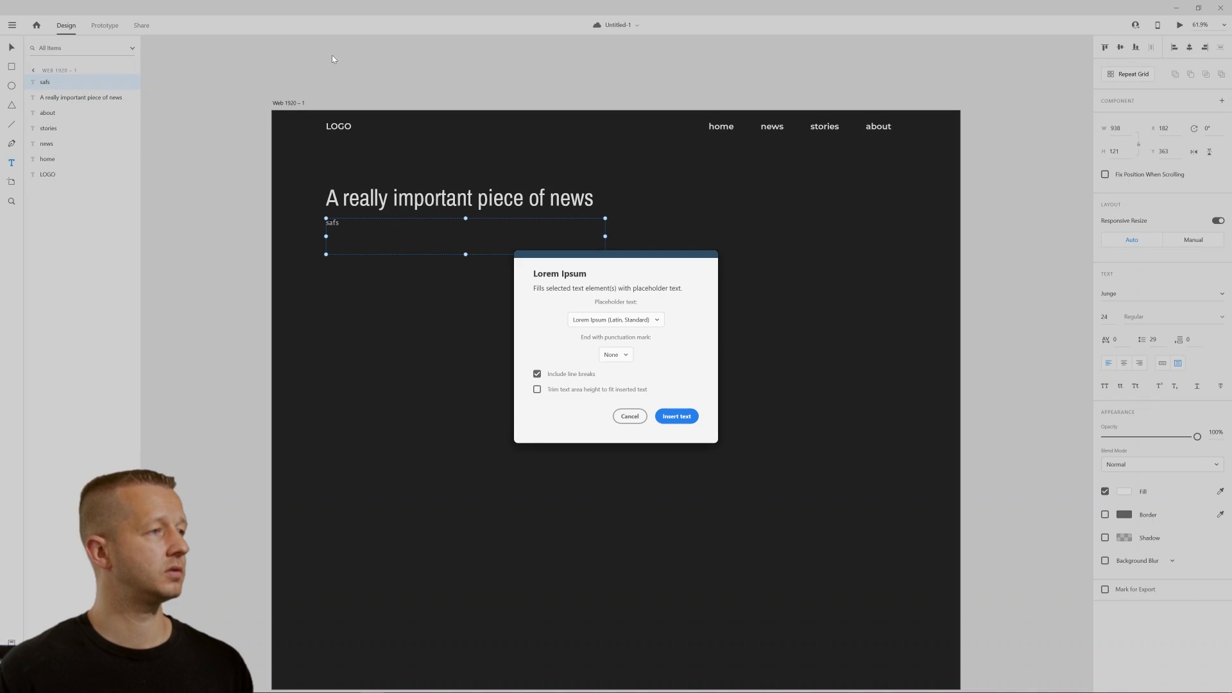
click(676, 416)
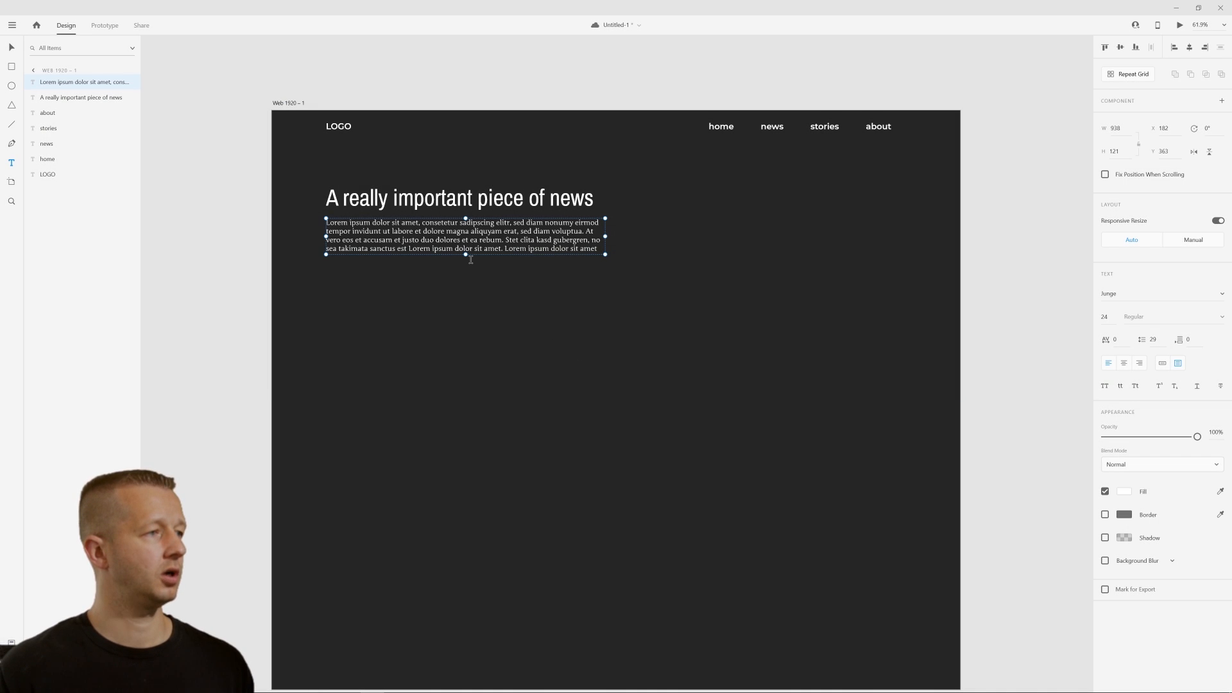
click(12, 48)
click(234, 44)
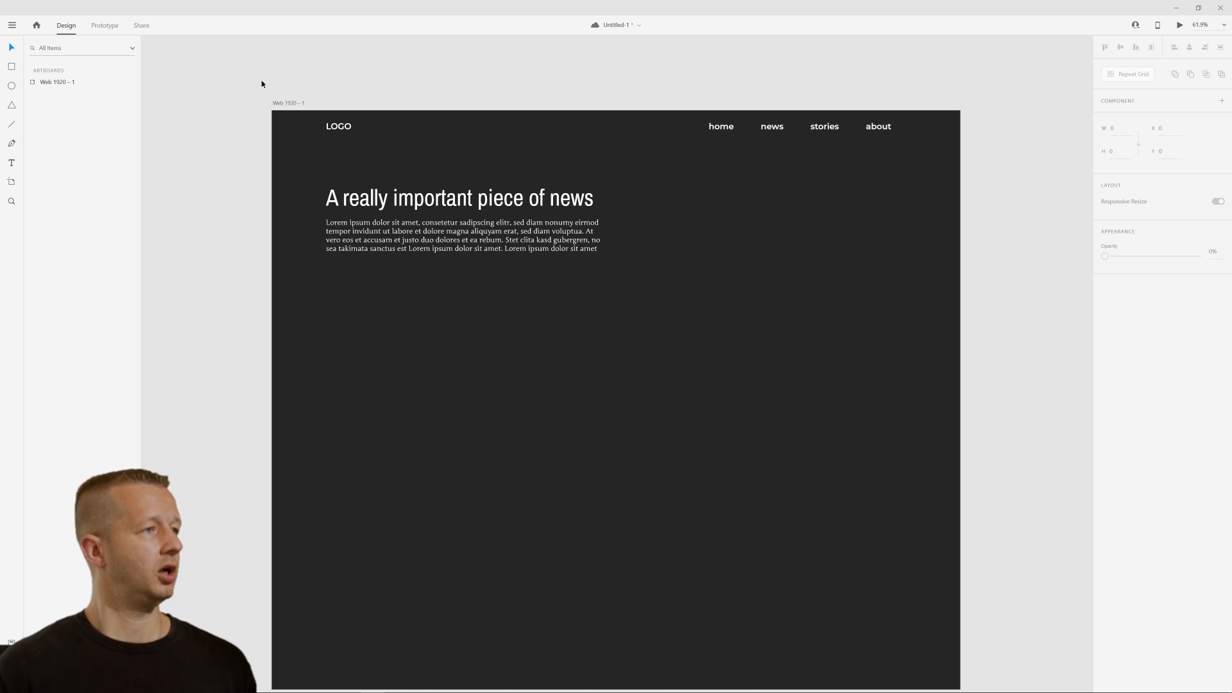
click(526, 242)
click(748, 265)
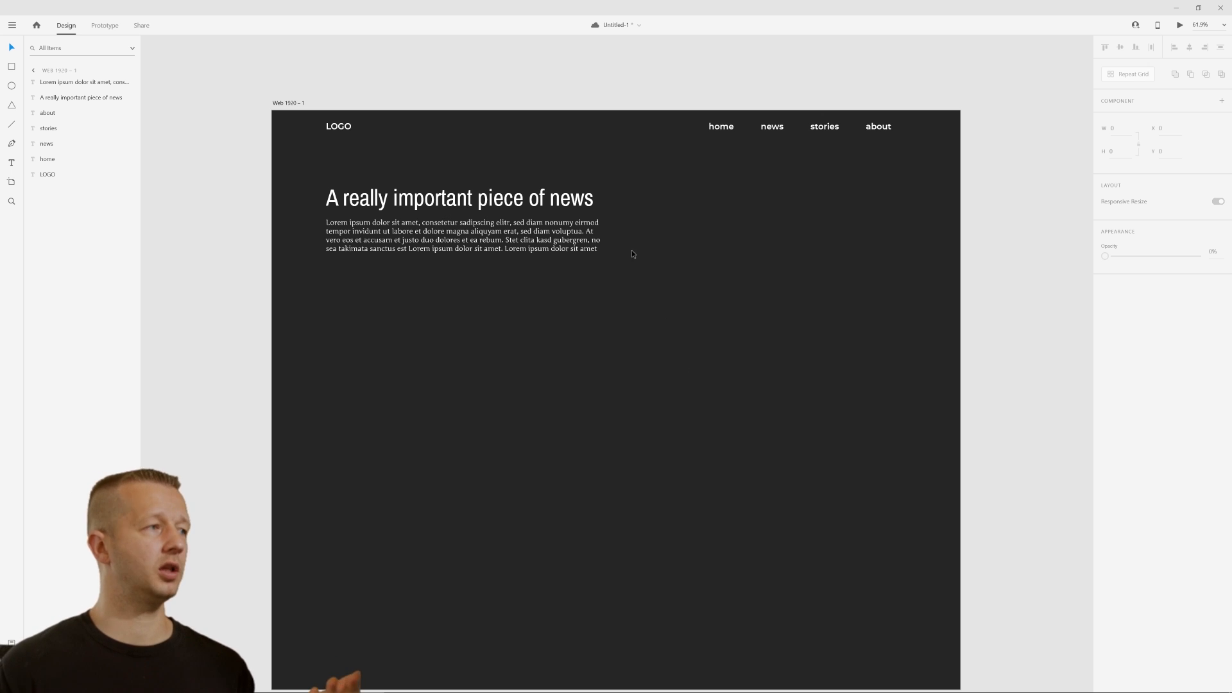
drag(659, 123, 901, 131)
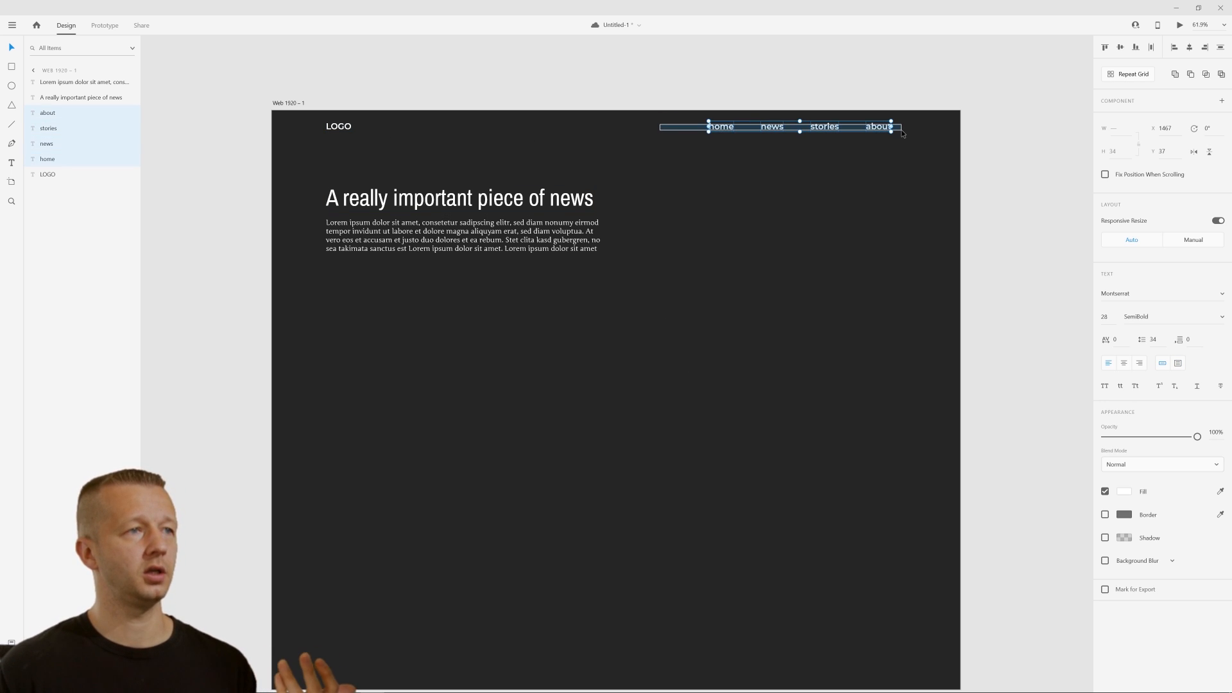
click(896, 163)
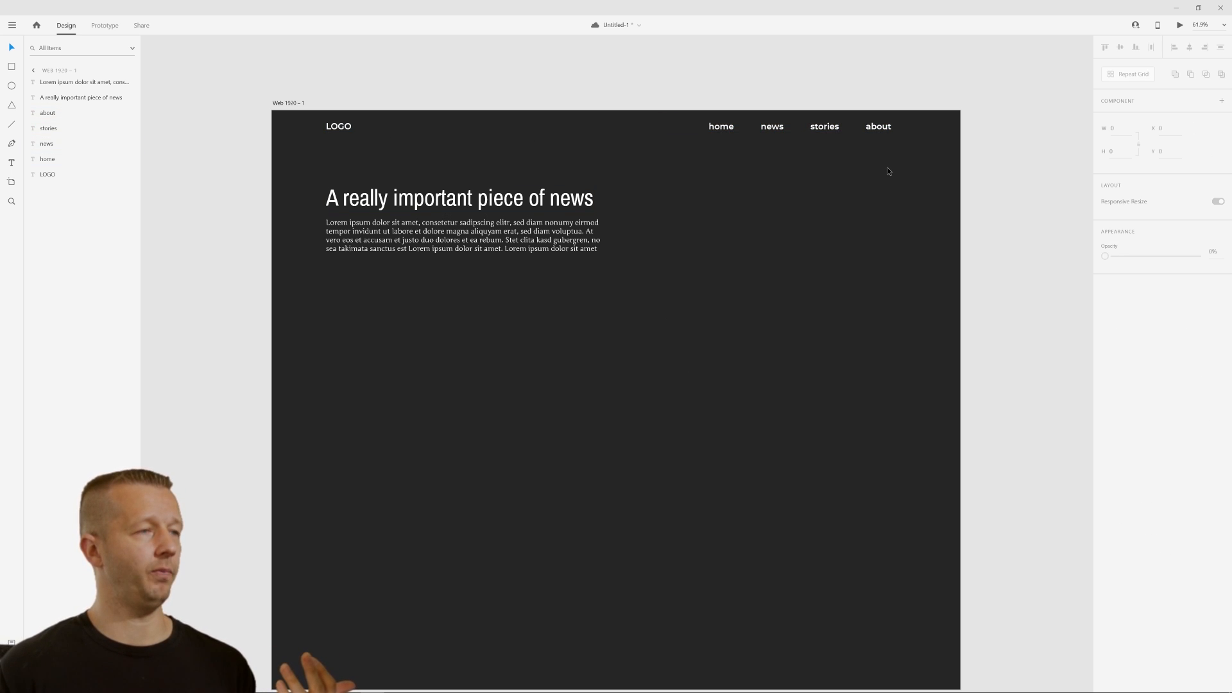
drag(298, 171, 664, 292)
click(691, 280)
click(300, 167)
click(665, 292)
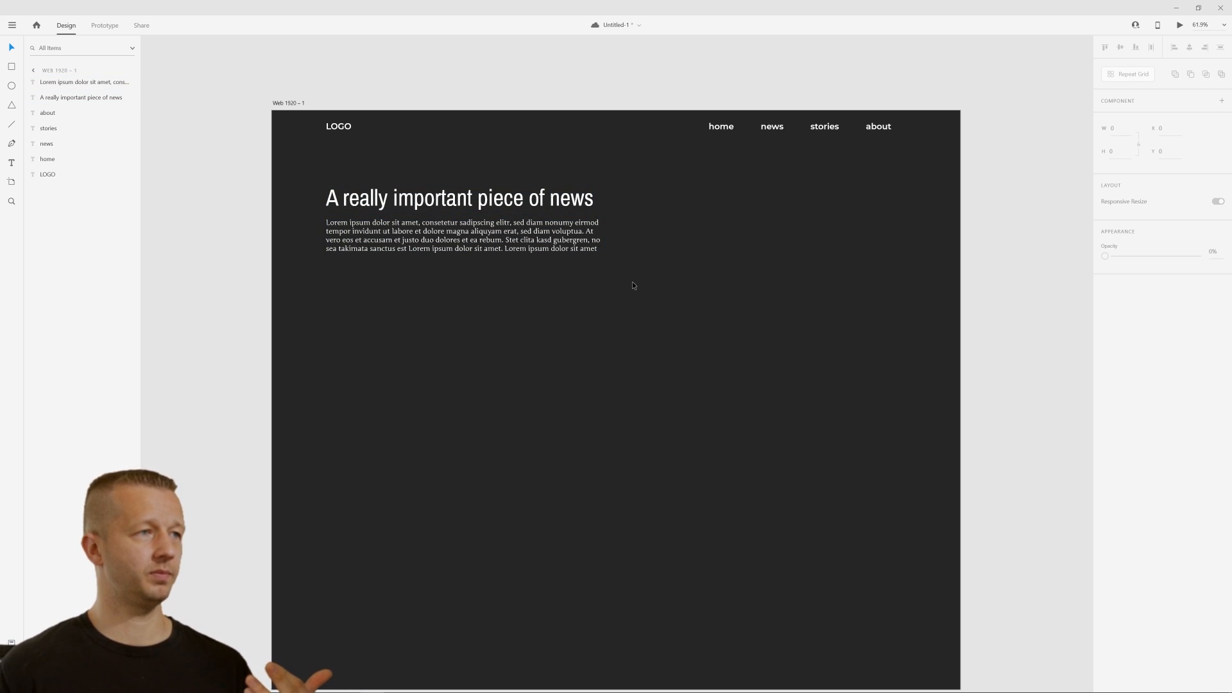
click(601, 245)
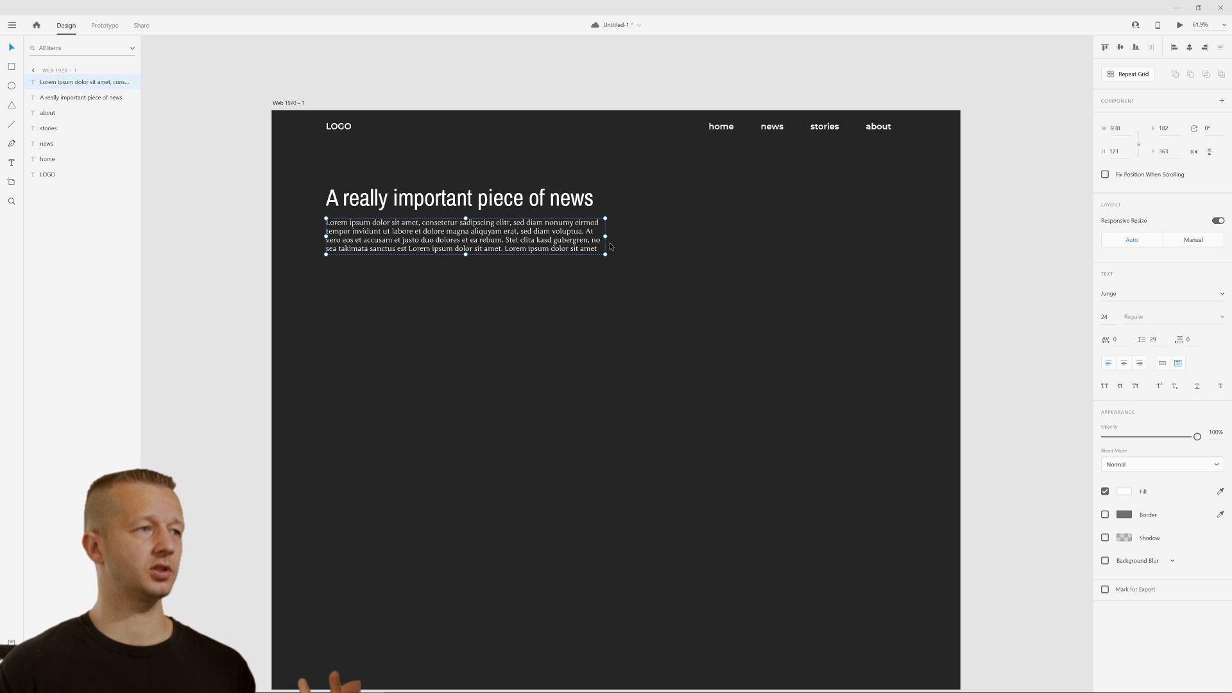
click(756, 260)
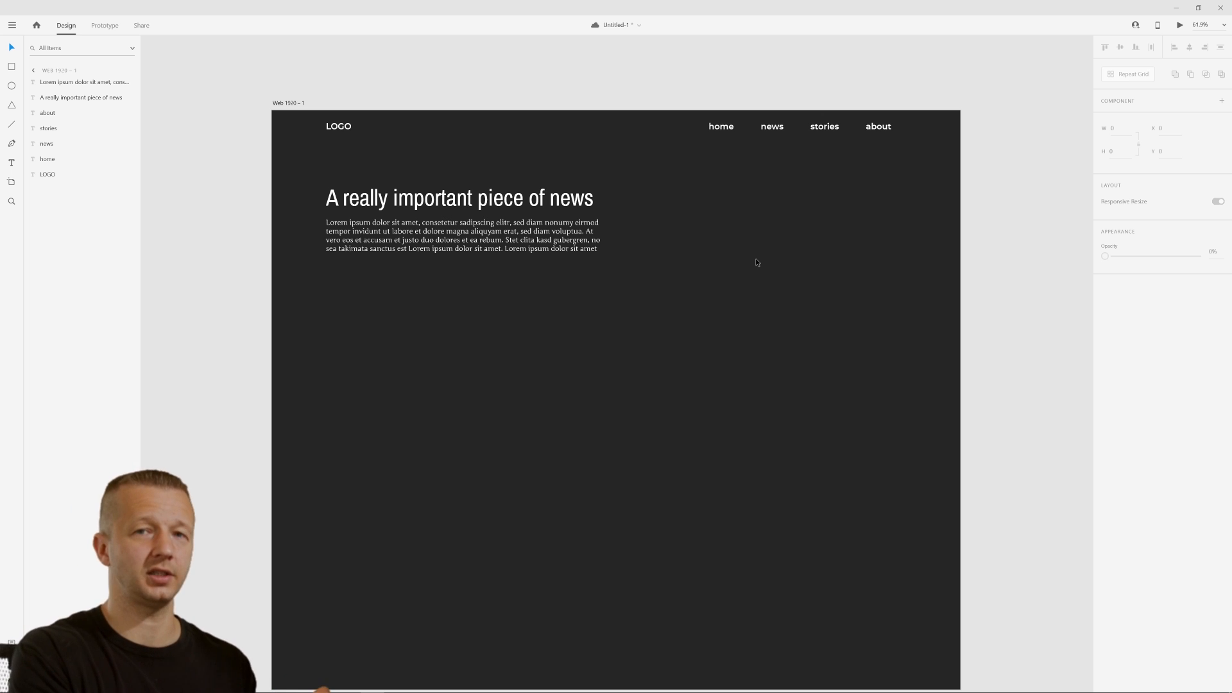
Try shifting the navigation links toward the artboard's upper-right corner and the body text out of alignment with the headline, and undo both moves
drag(726, 125, 935, 116)
click(912, 174)
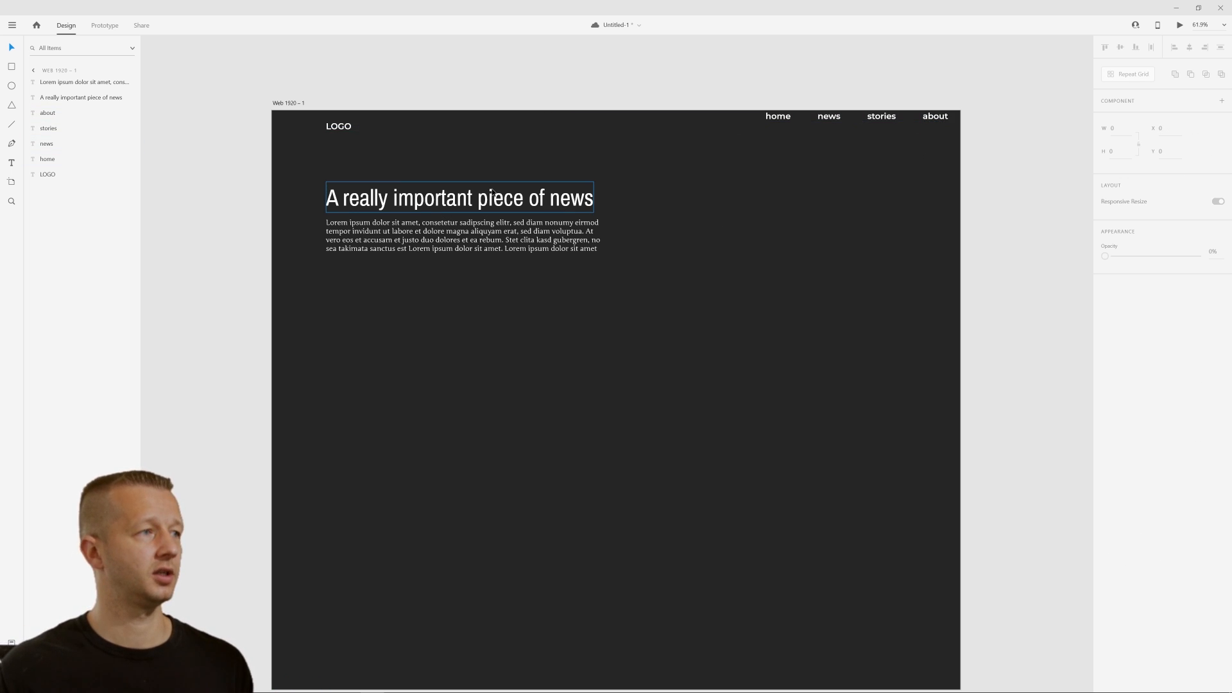
click(385, 235)
drag(385, 234, 440, 240)
click(456, 390)
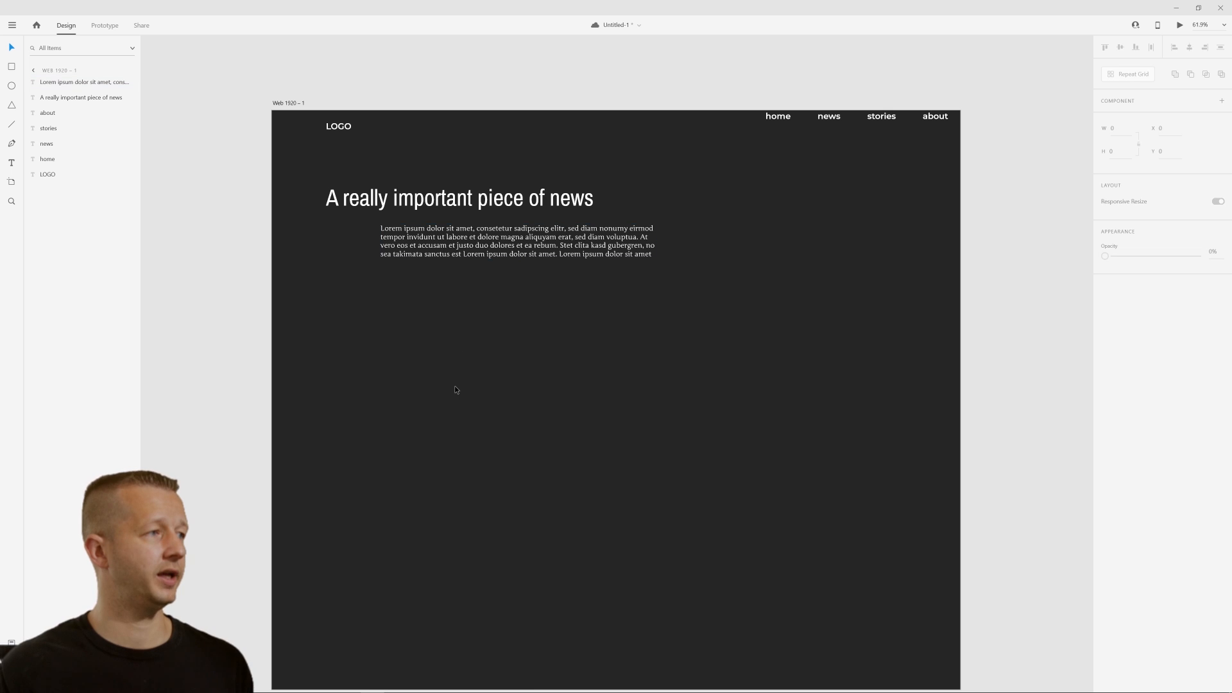
key(ctrl+z)
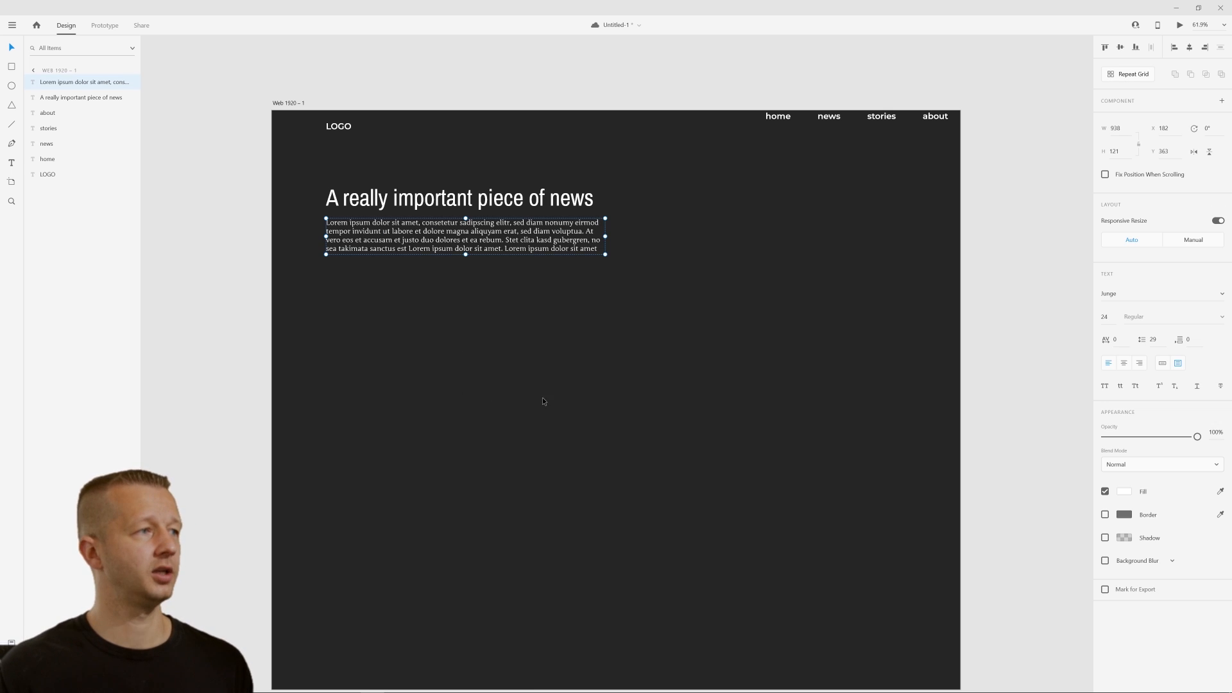
key(ctrl+z)
Widen the body text box beneath the headline to about 1114 and extend its height to about 124
drag(759, 209, 668, 296)
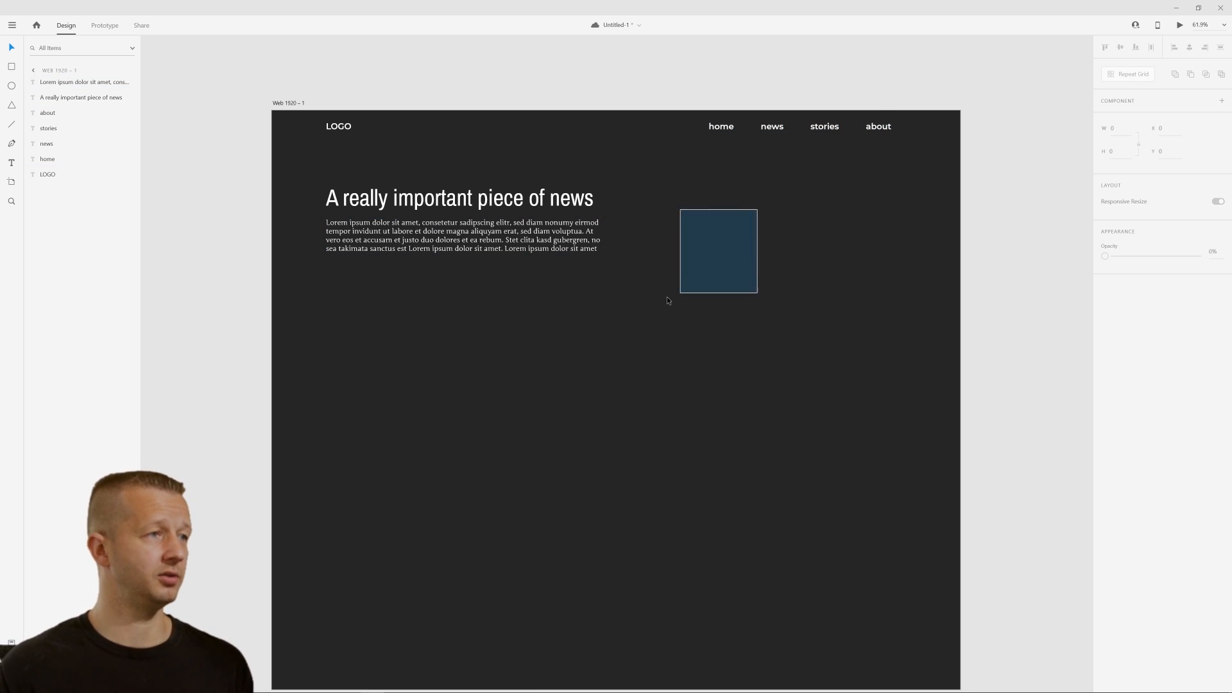
click(550, 238)
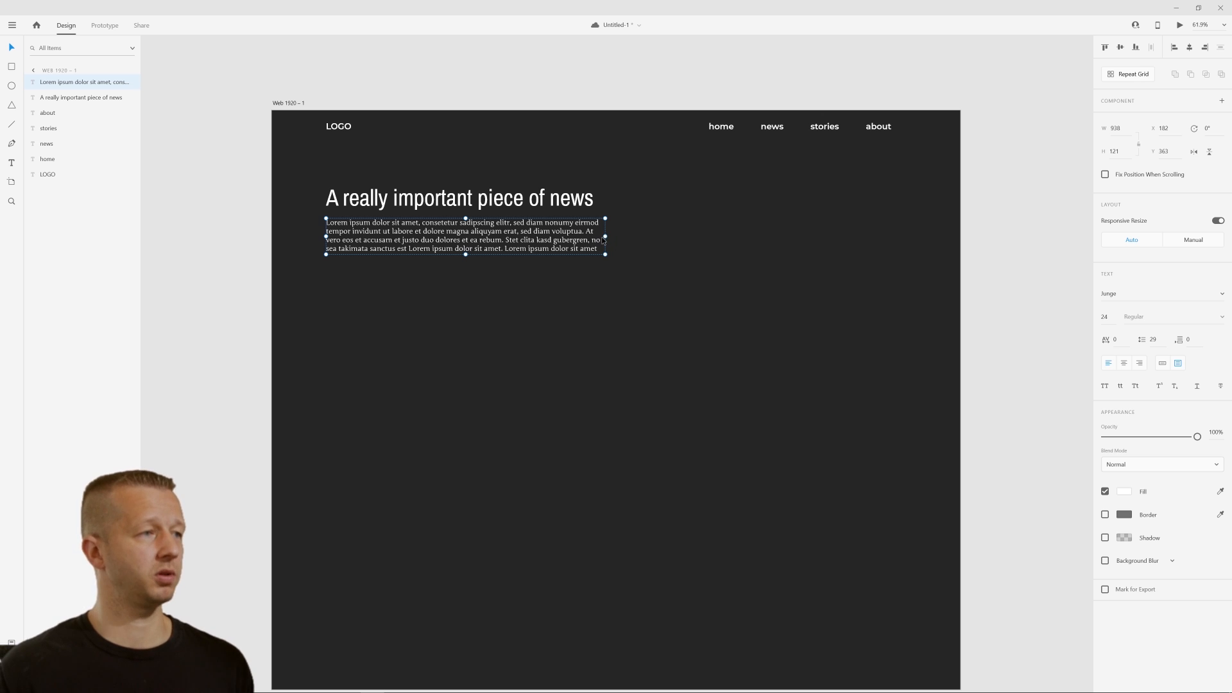
drag(605, 235, 657, 242)
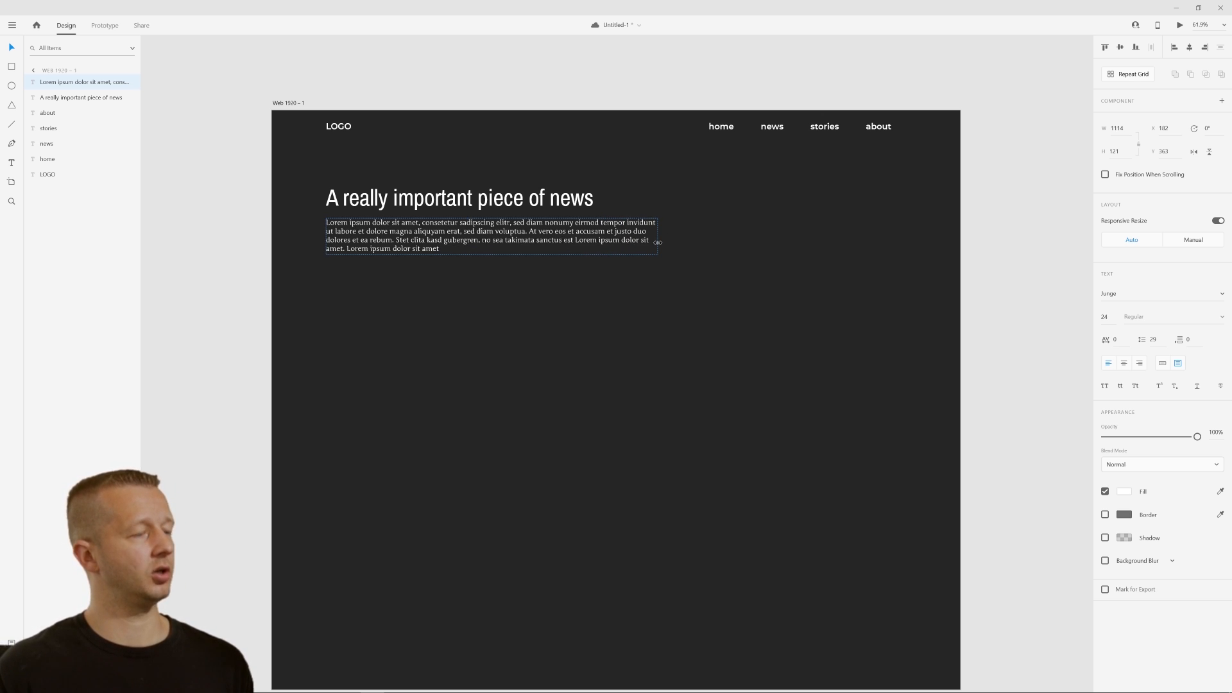
click(642, 324)
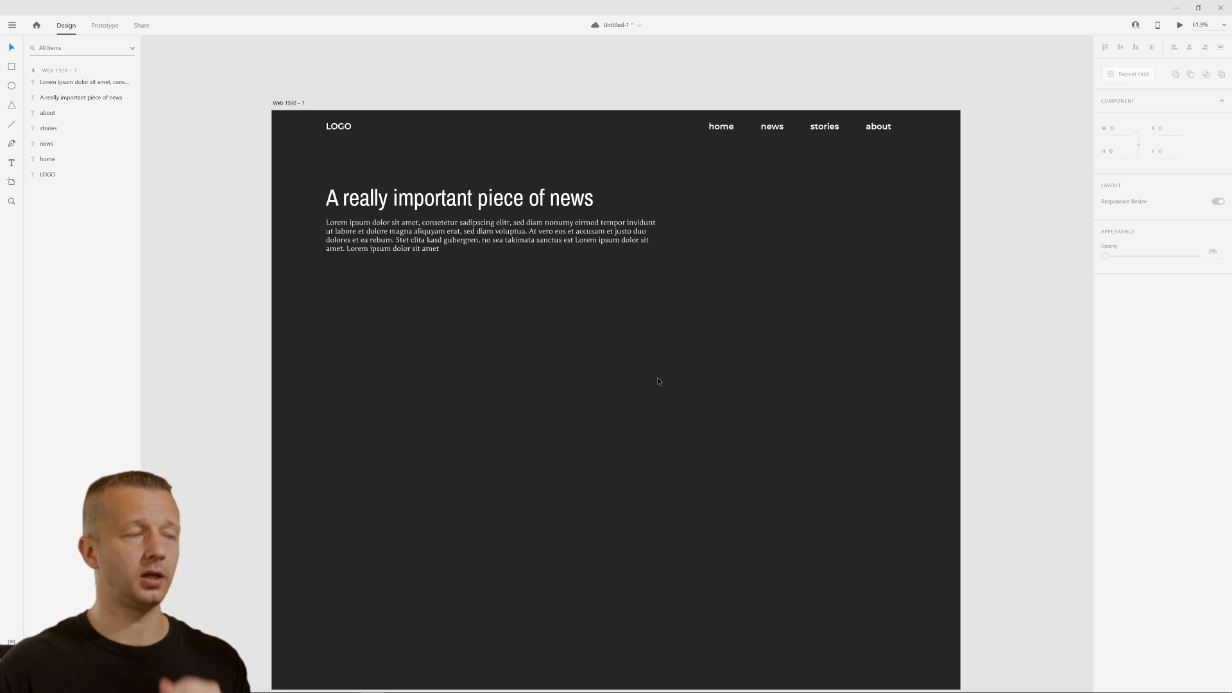
click(536, 230)
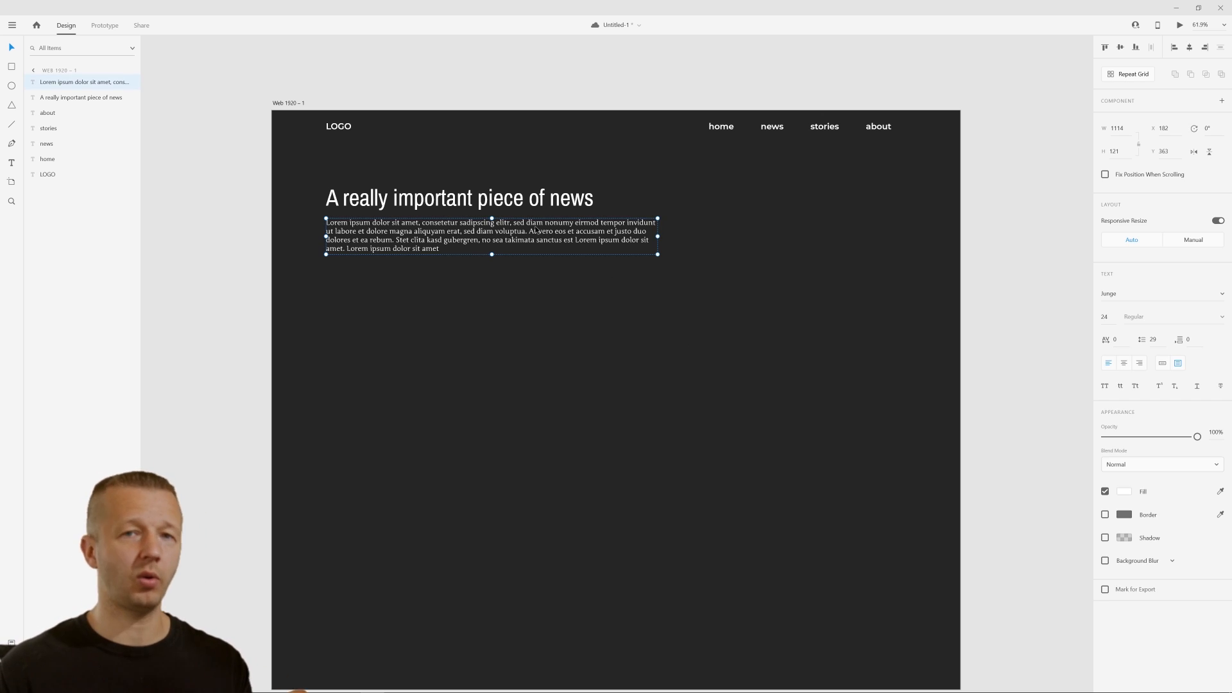
drag(491, 254, 522, 255)
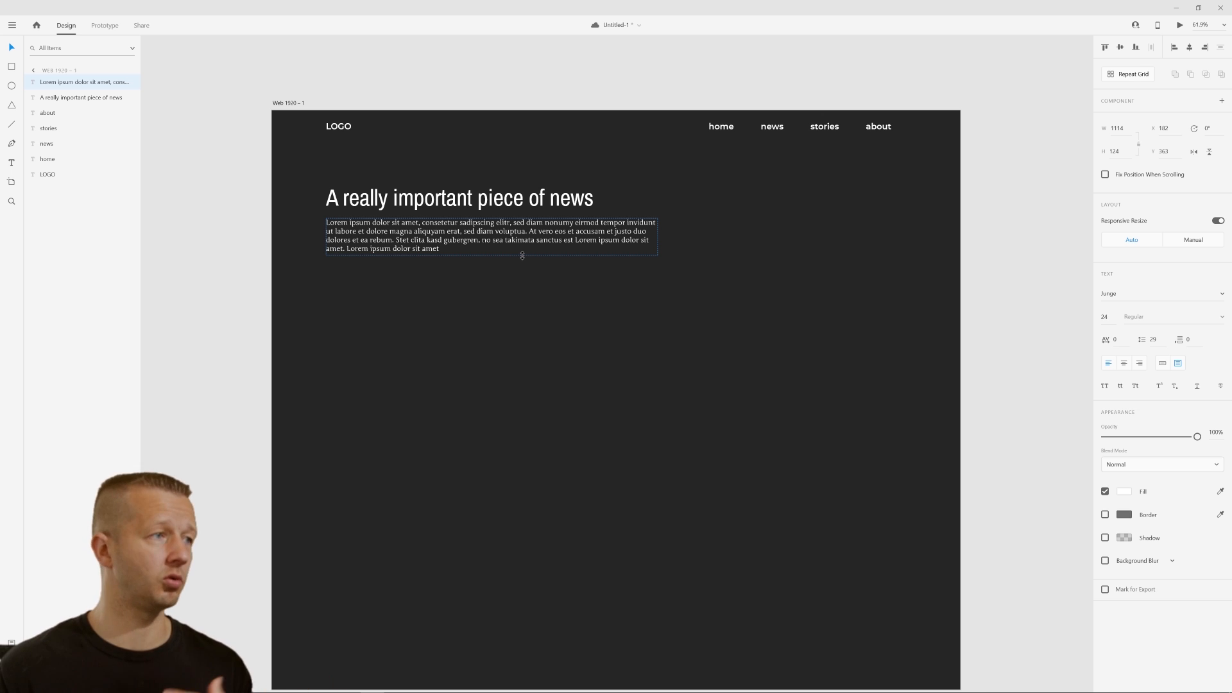
click(530, 315)
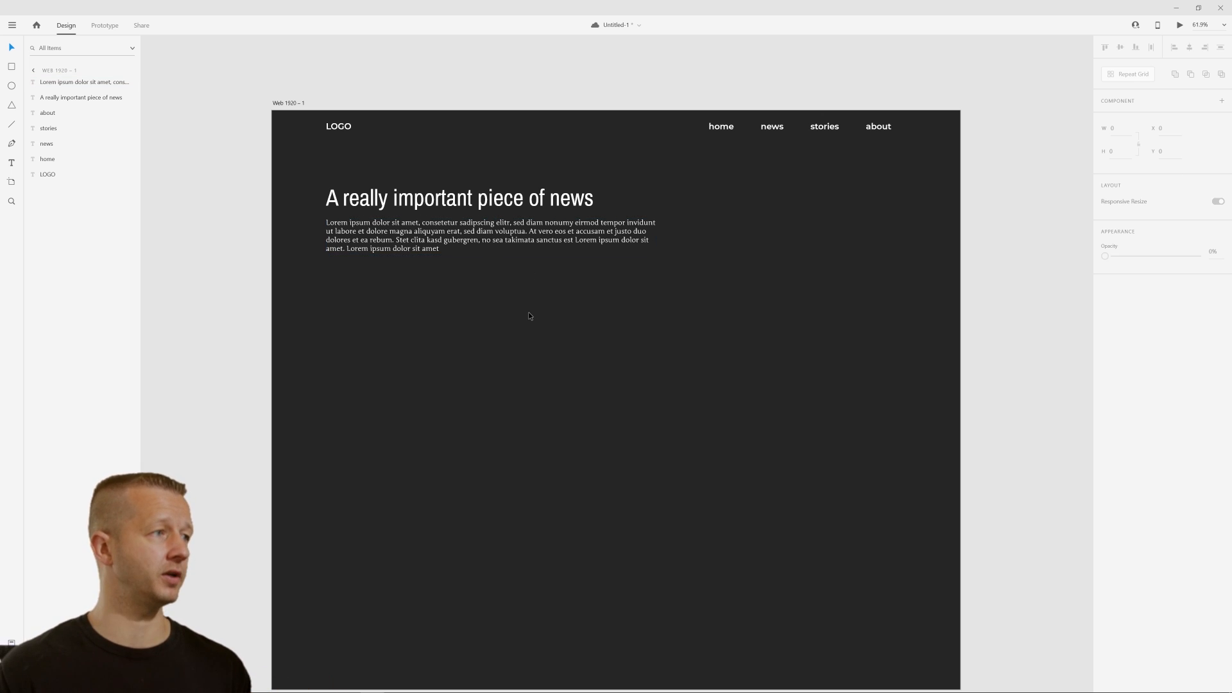
Delete all of the body text after "sed diam voluptua." and leave text editing
click(489, 239)
double_click(489, 239)
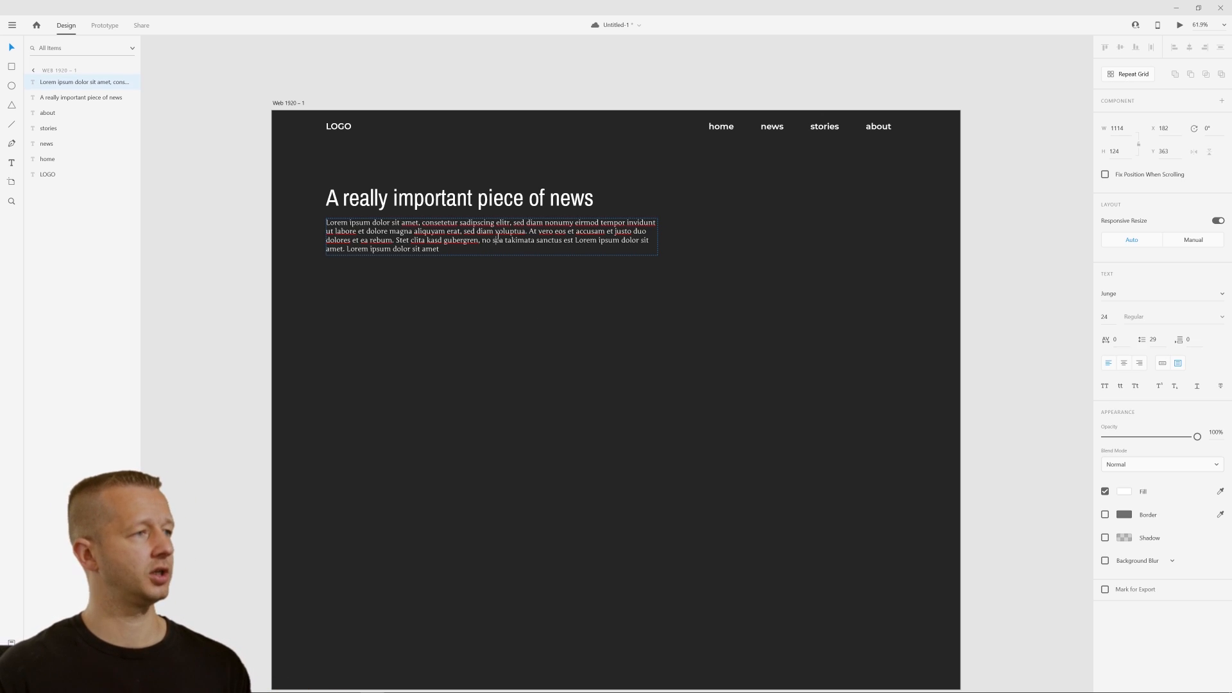
drag(528, 231, 536, 259)
key(BackSpace)
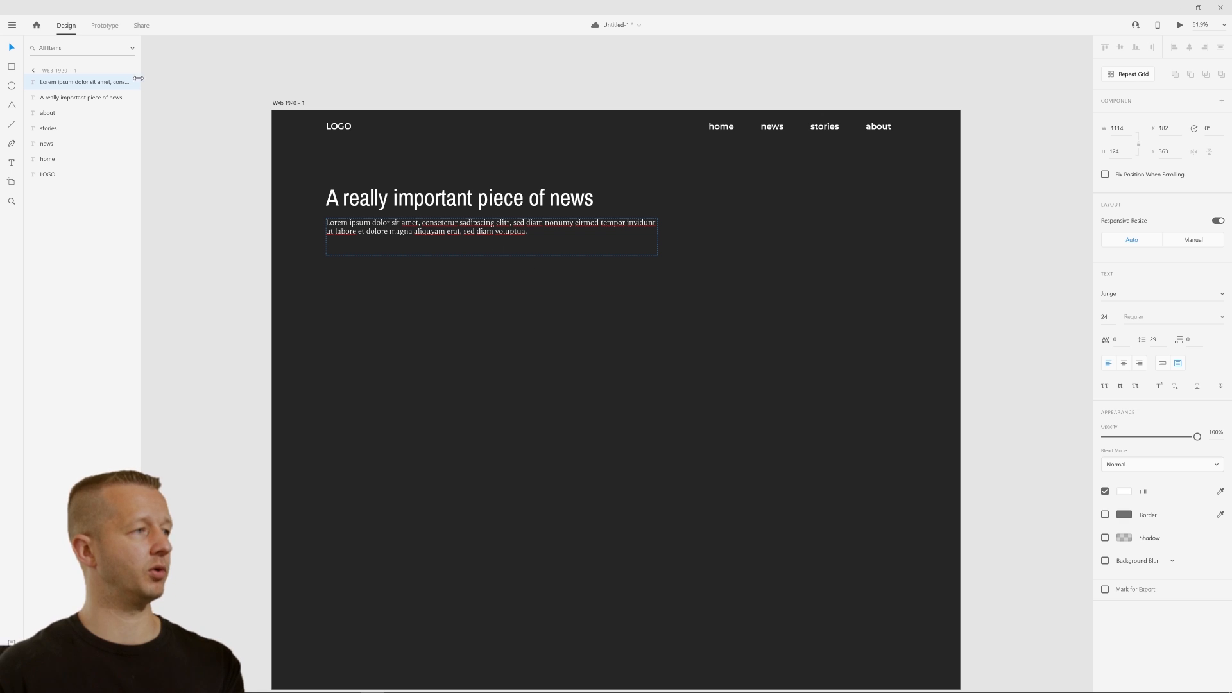
click(11, 49)
click(309, 97)
Increase the body text's line spacing to 34
click(487, 248)
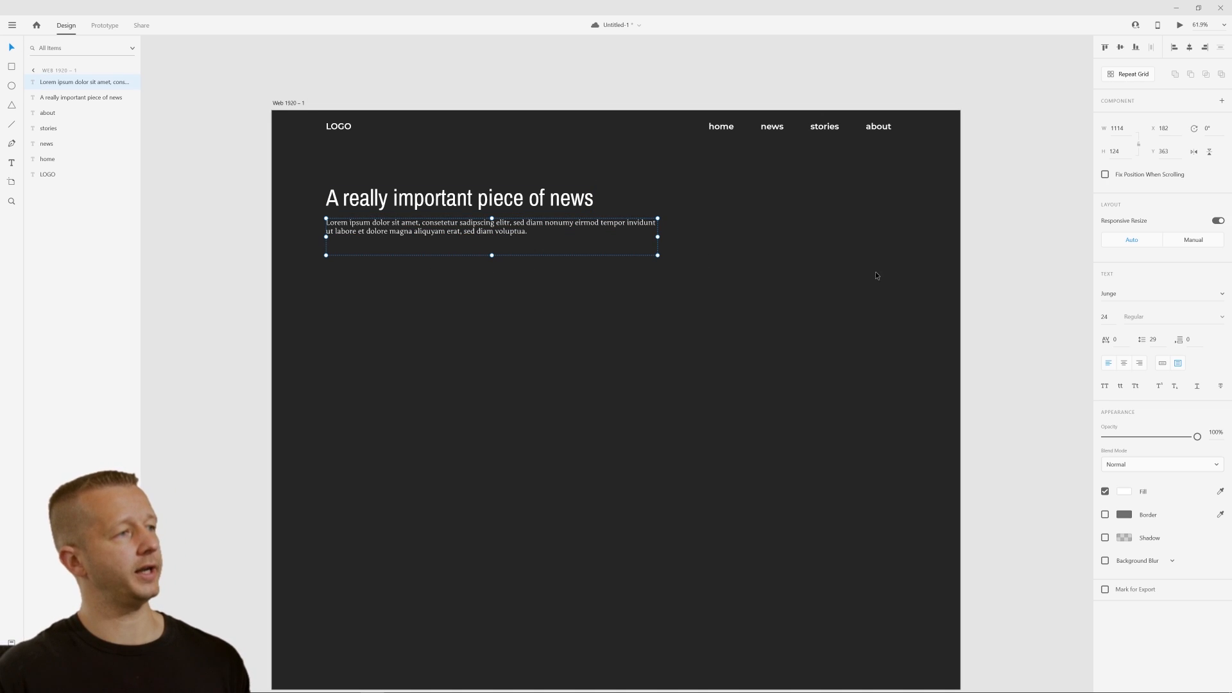
click(1152, 339)
key(Up)
key(Up)
key(Up)
key(Up)
key(Up)
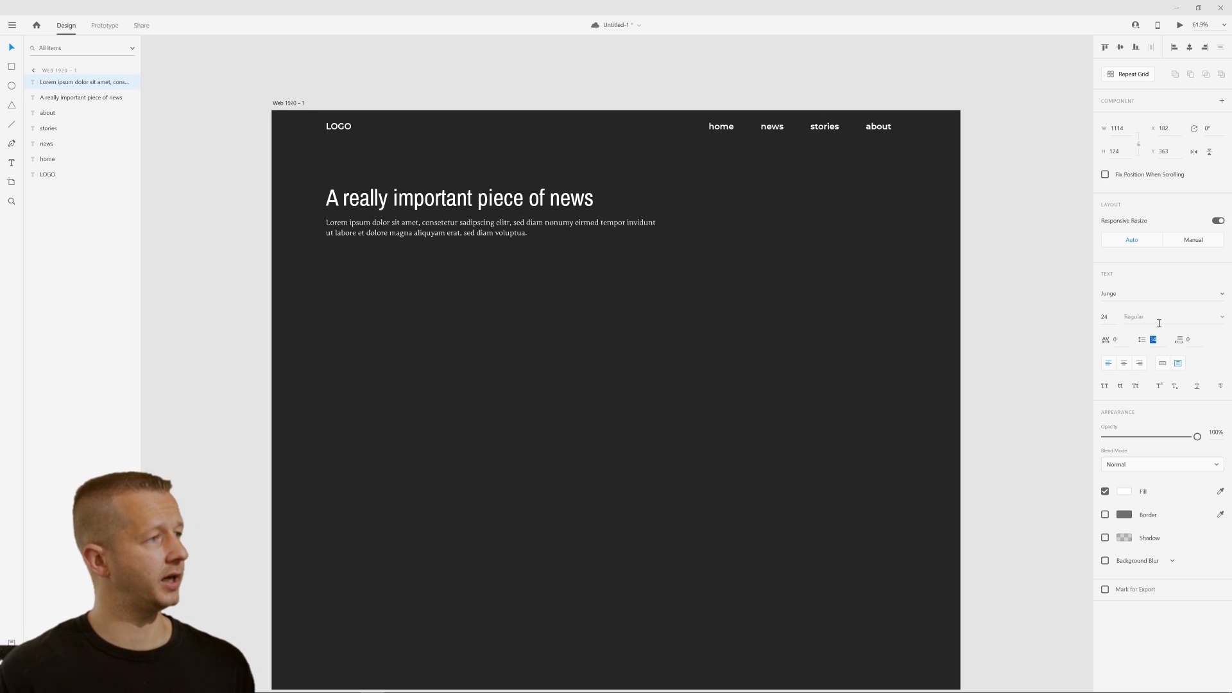
click(498, 338)
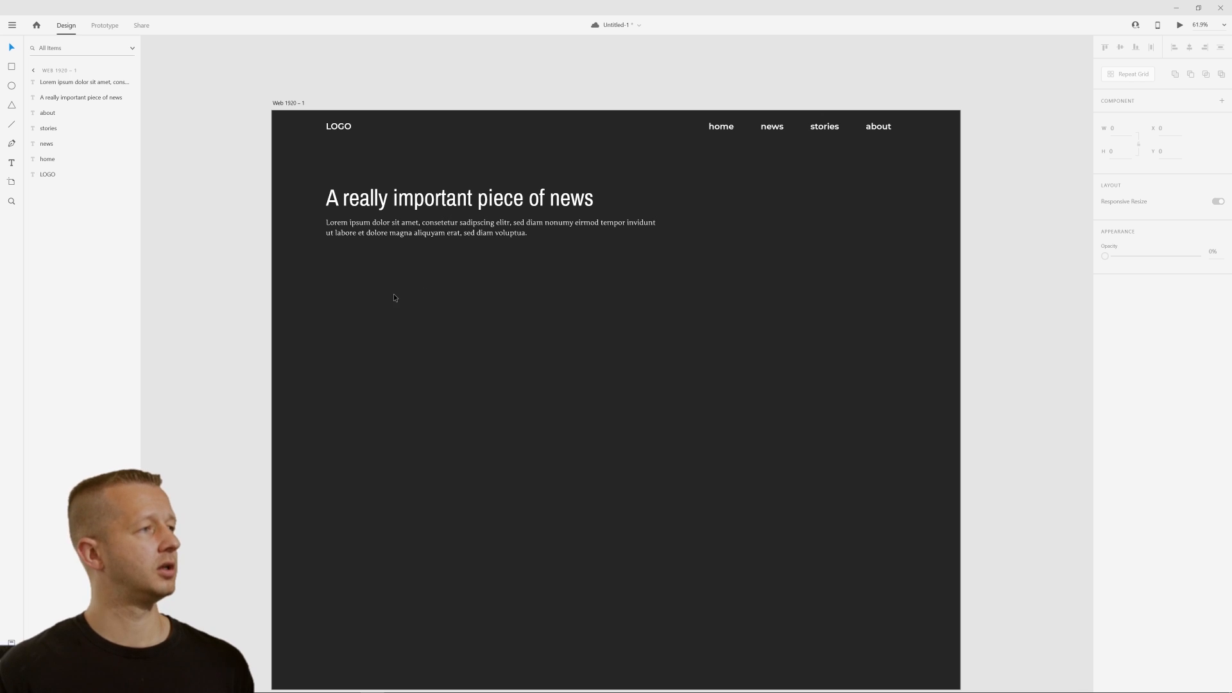
Shorten the body text box to a height of about 74 so it fits its two lines
click(421, 239)
click(497, 301)
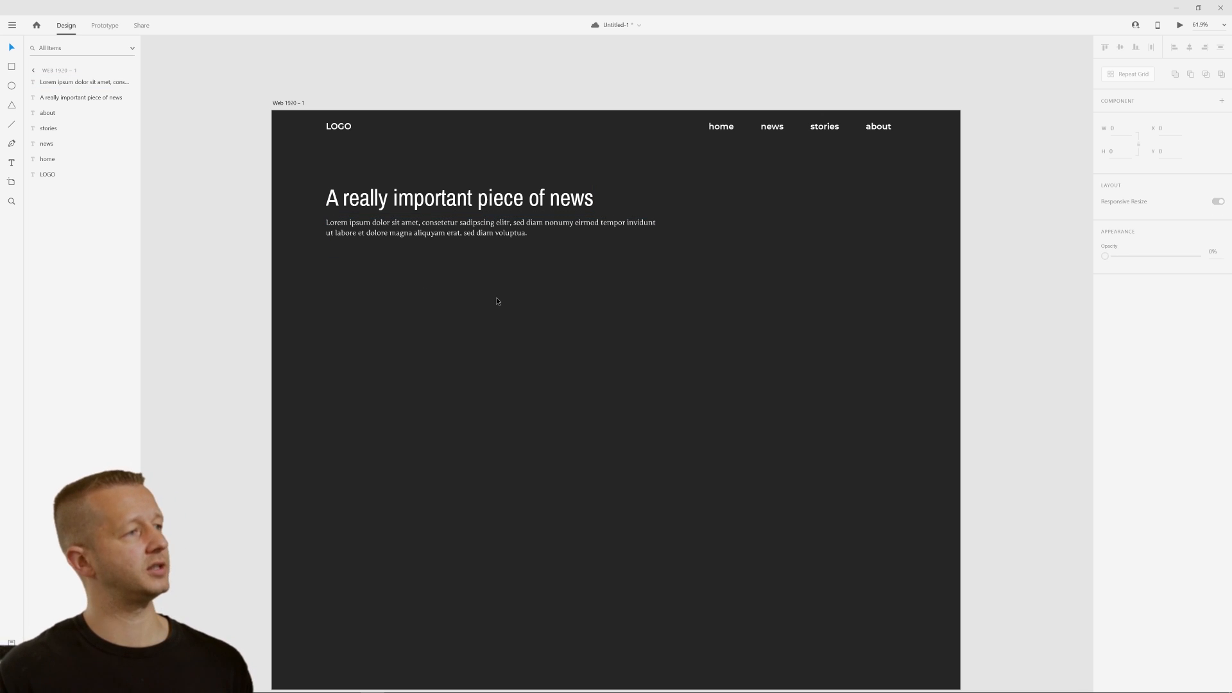
click(469, 235)
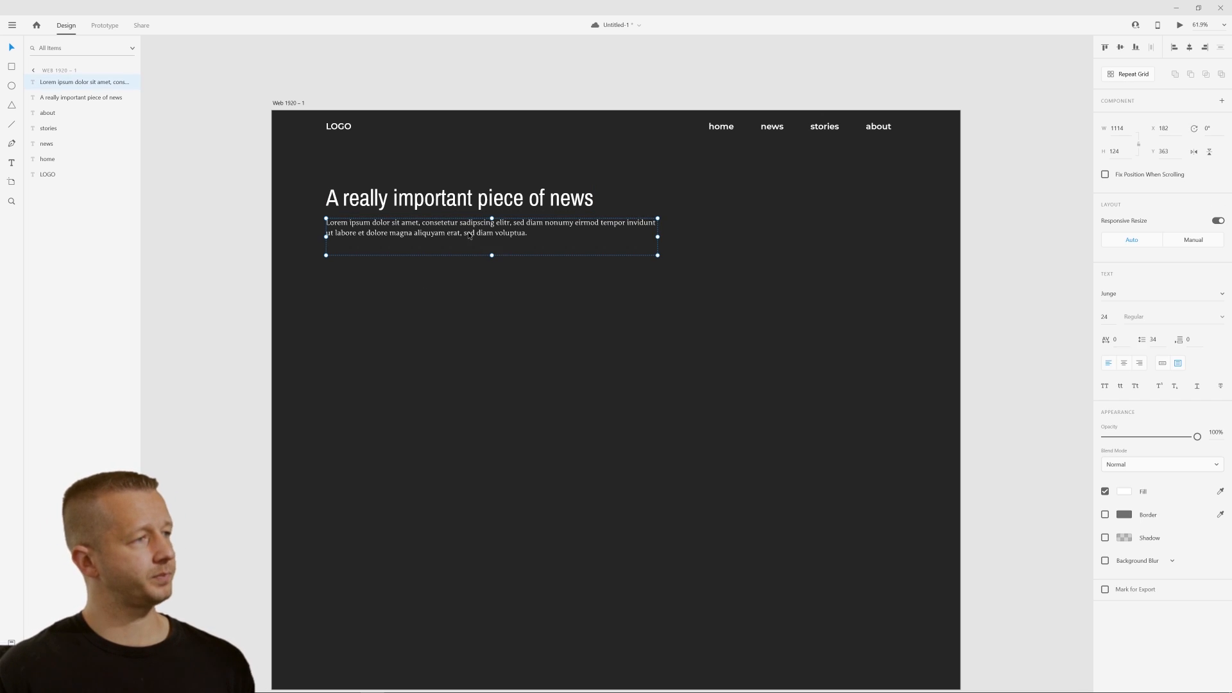
drag(492, 256, 502, 241)
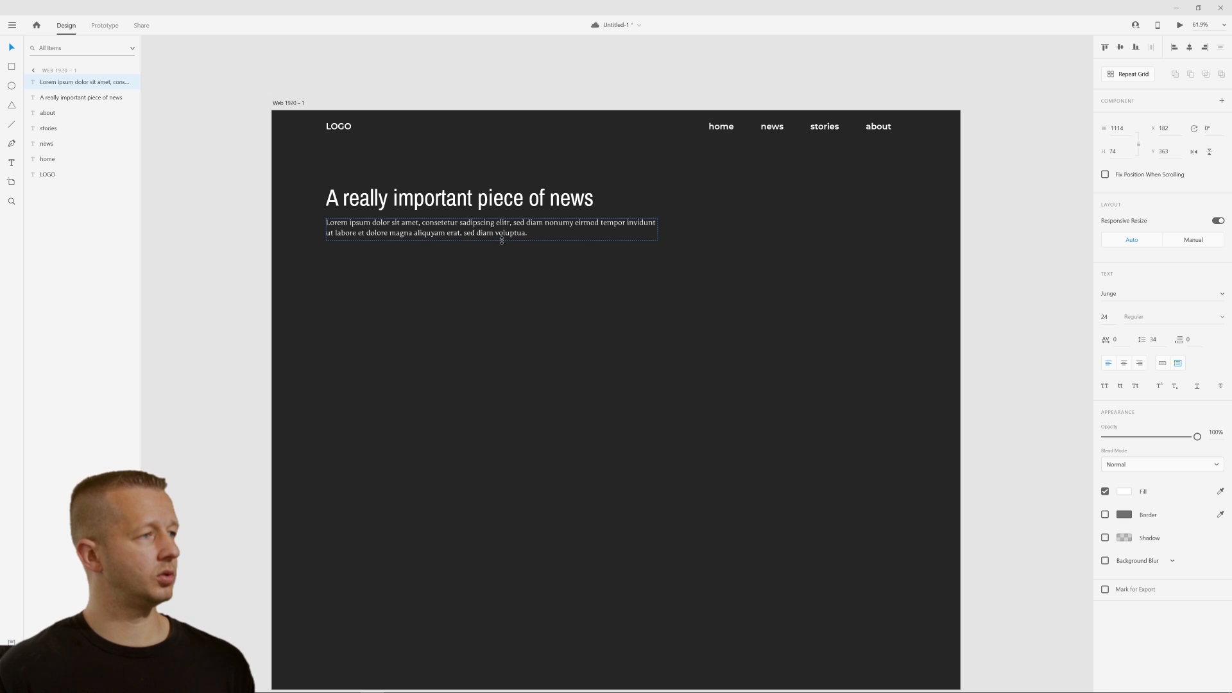
Duplicate the body text box just below the original and set the copy's font to Martel
click(521, 300)
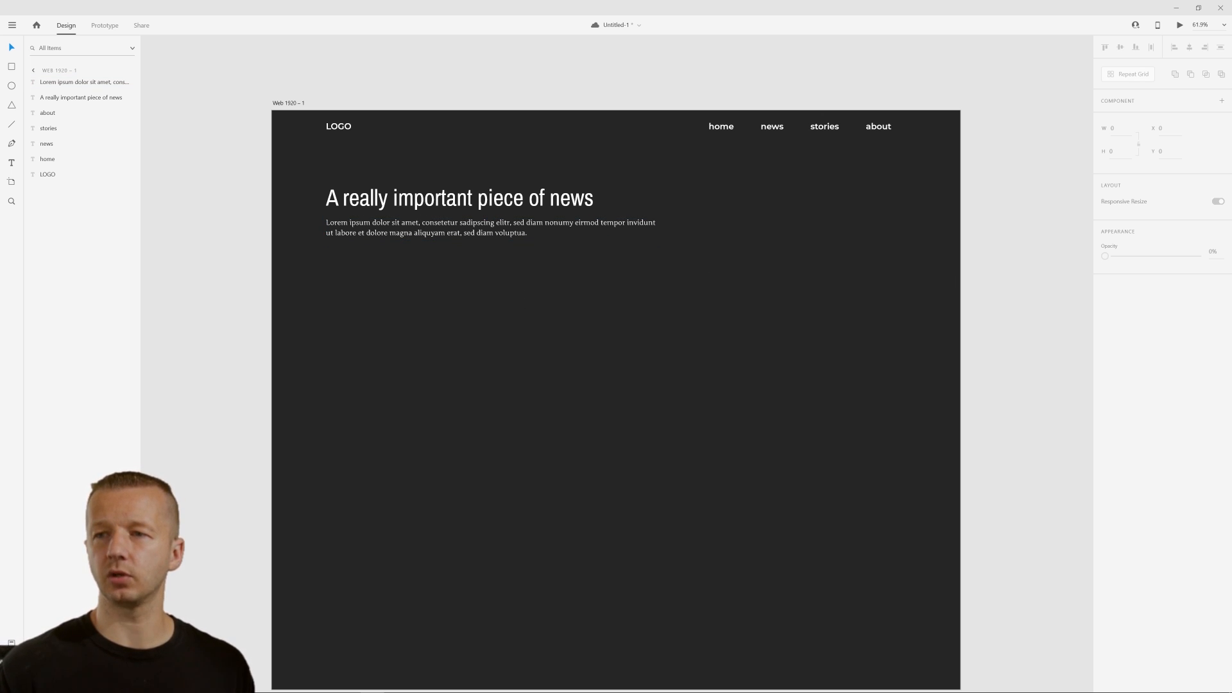
click(458, 238)
alt+drag(459, 239, 471, 281)
click(1153, 294)
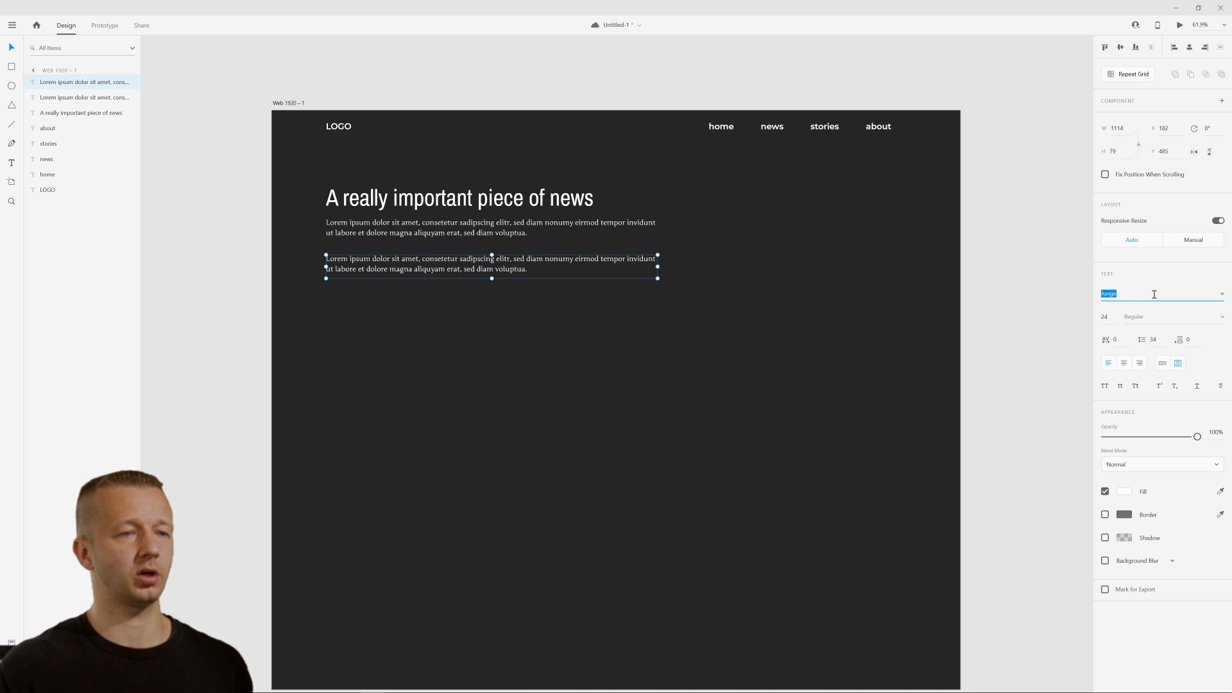
text(Martel)
key(Return)
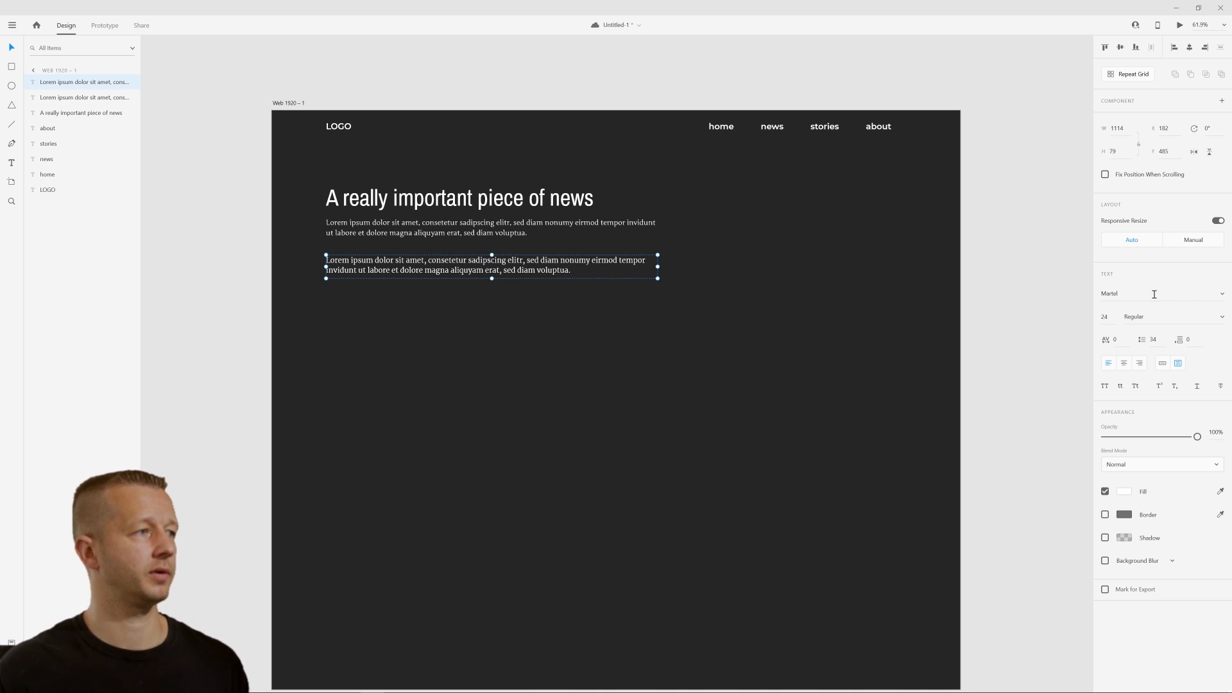
Compare the Junge and Martel text blocks and check the subheading style on the Fontjoy page in the browser
click(512, 229)
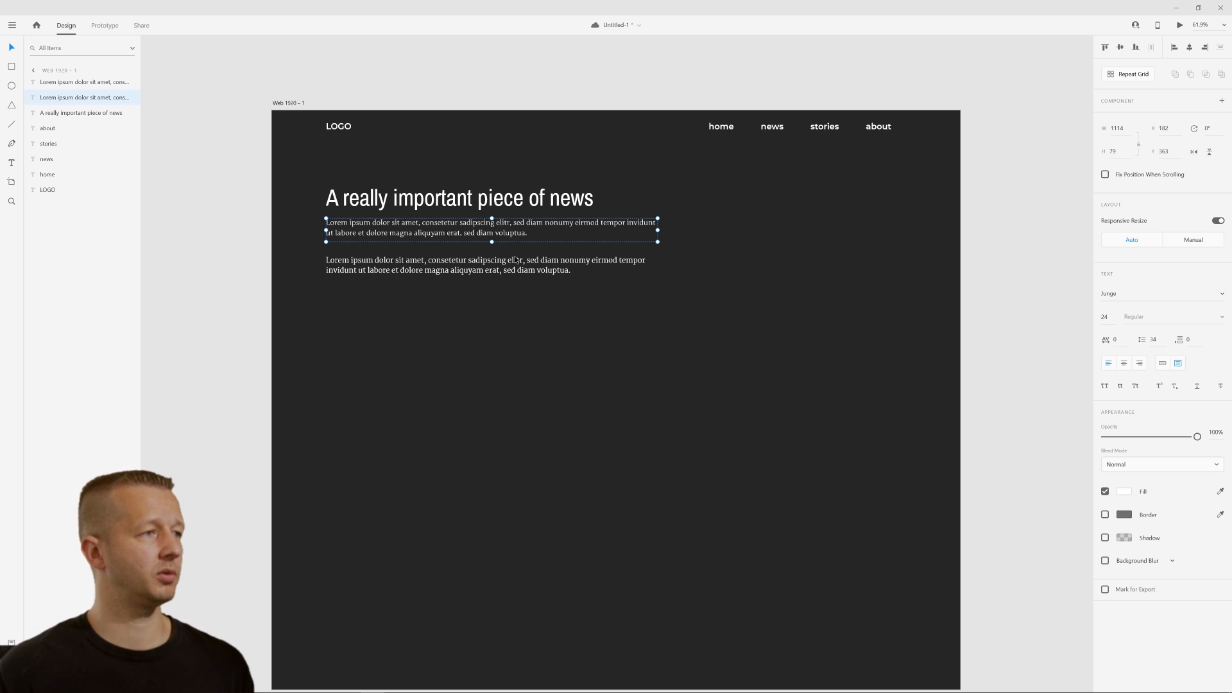
click(515, 259)
click(508, 241)
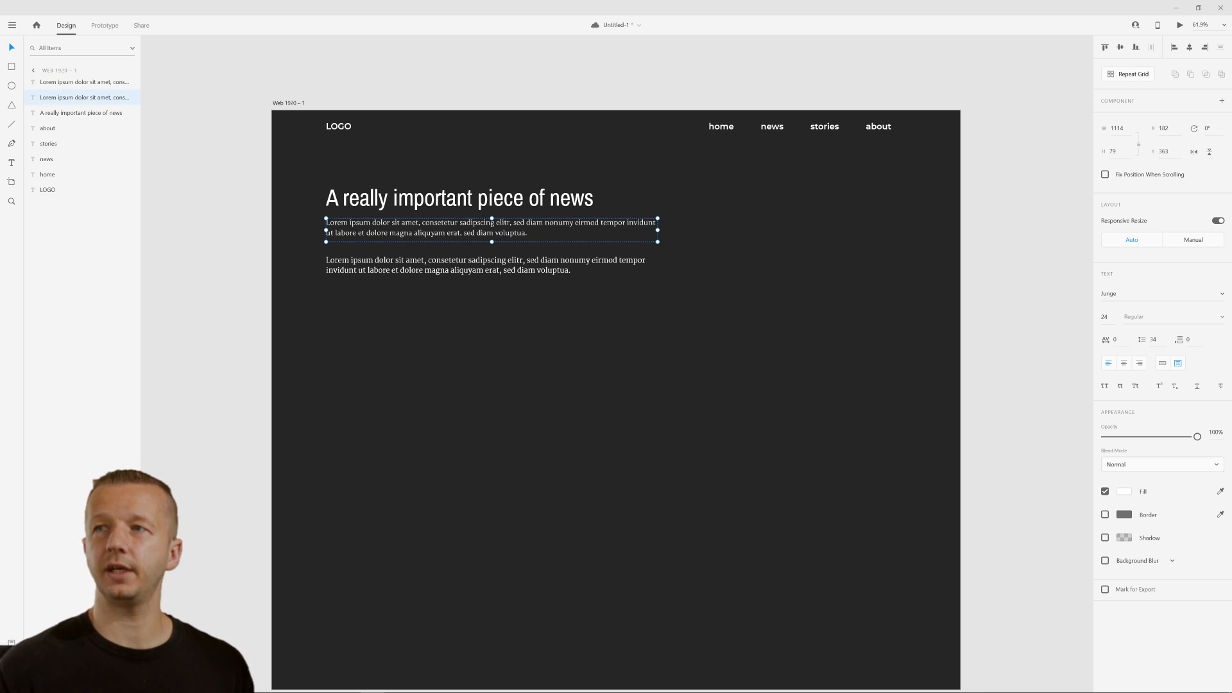
drag(1231, 52, 566, 76)
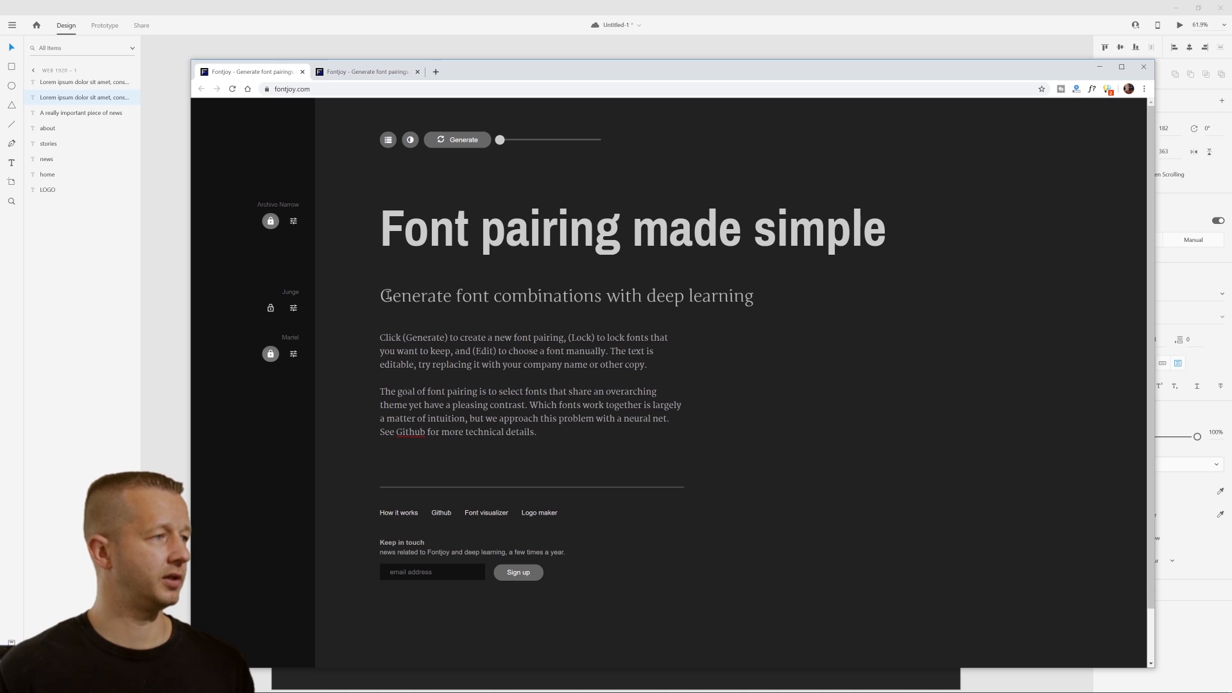
drag(387, 295, 757, 298)
click(764, 300)
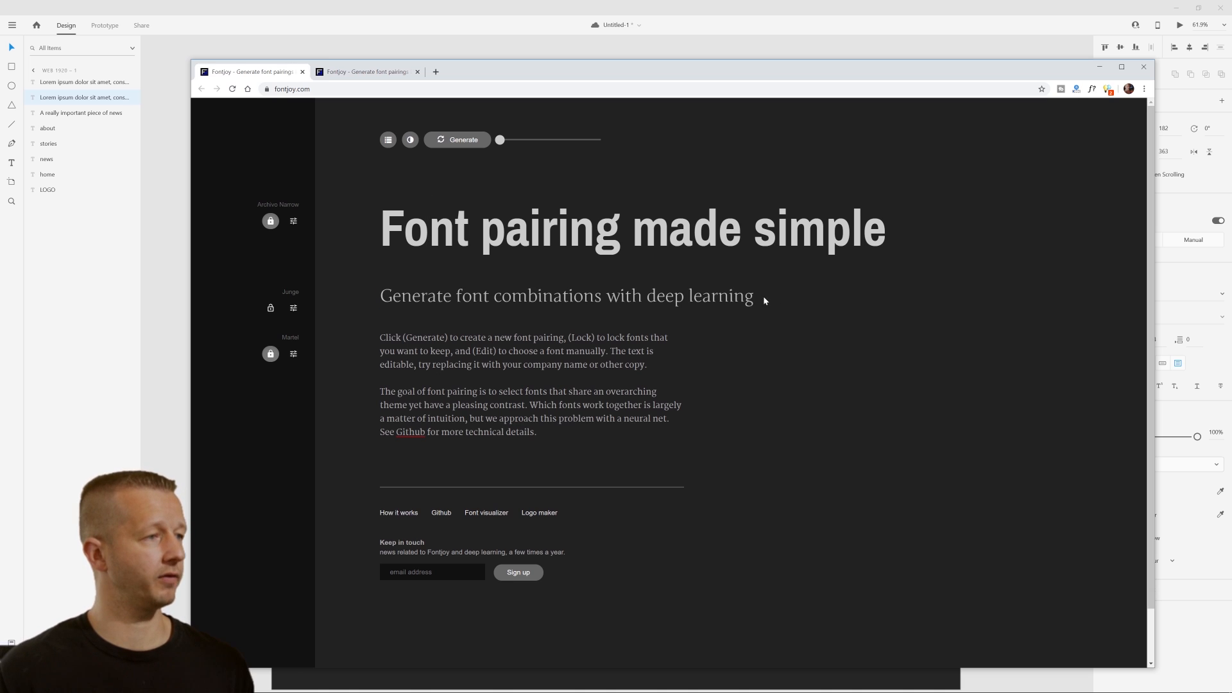
drag(387, 296, 756, 297)
click(757, 298)
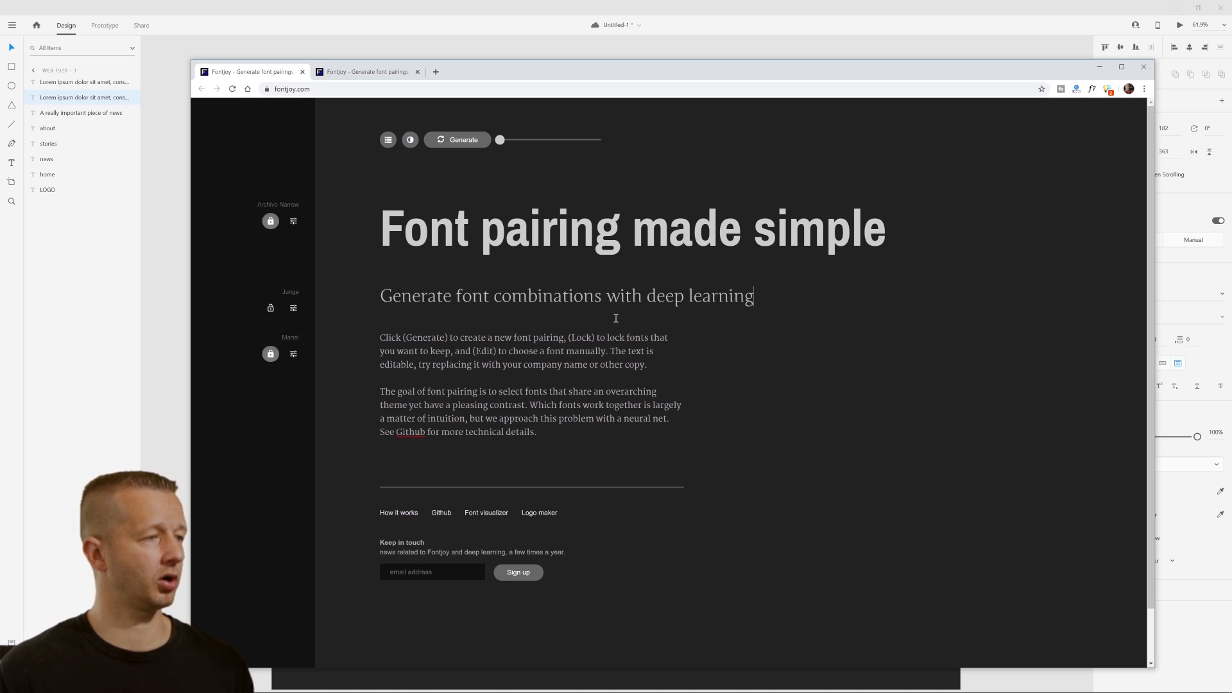
click(1099, 67)
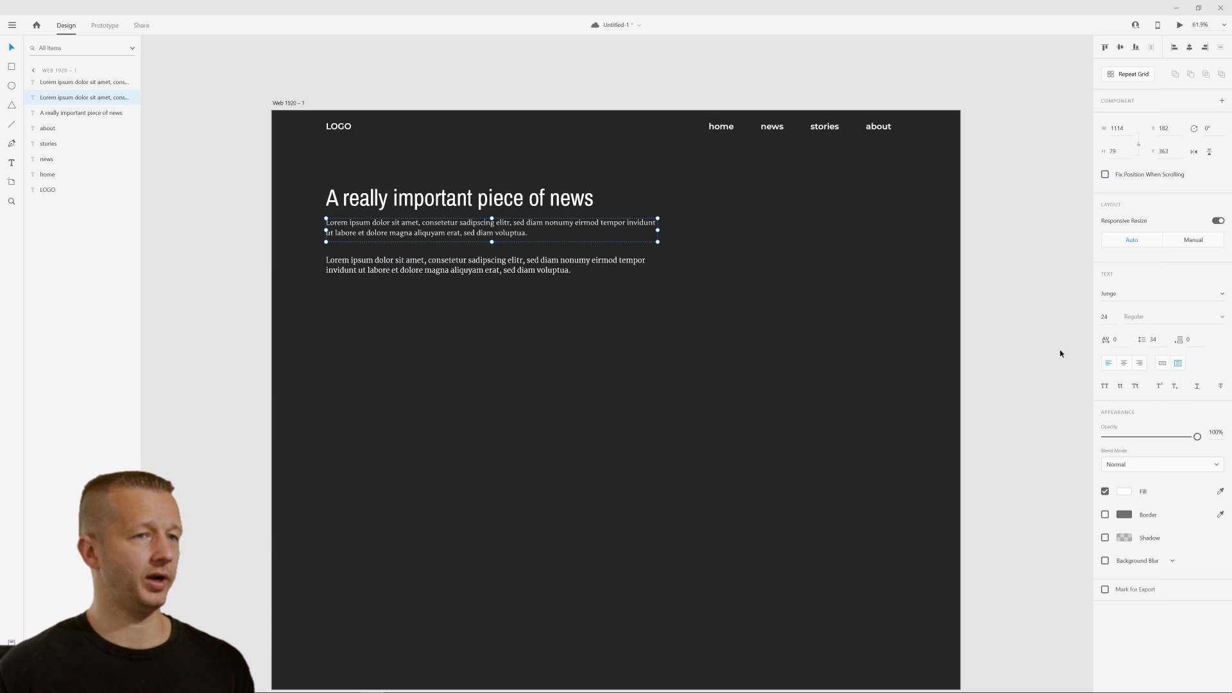
Set the font size of the Junge text directly beneath the headline to 38
double_click(1106, 317)
text(42)
key(Return)
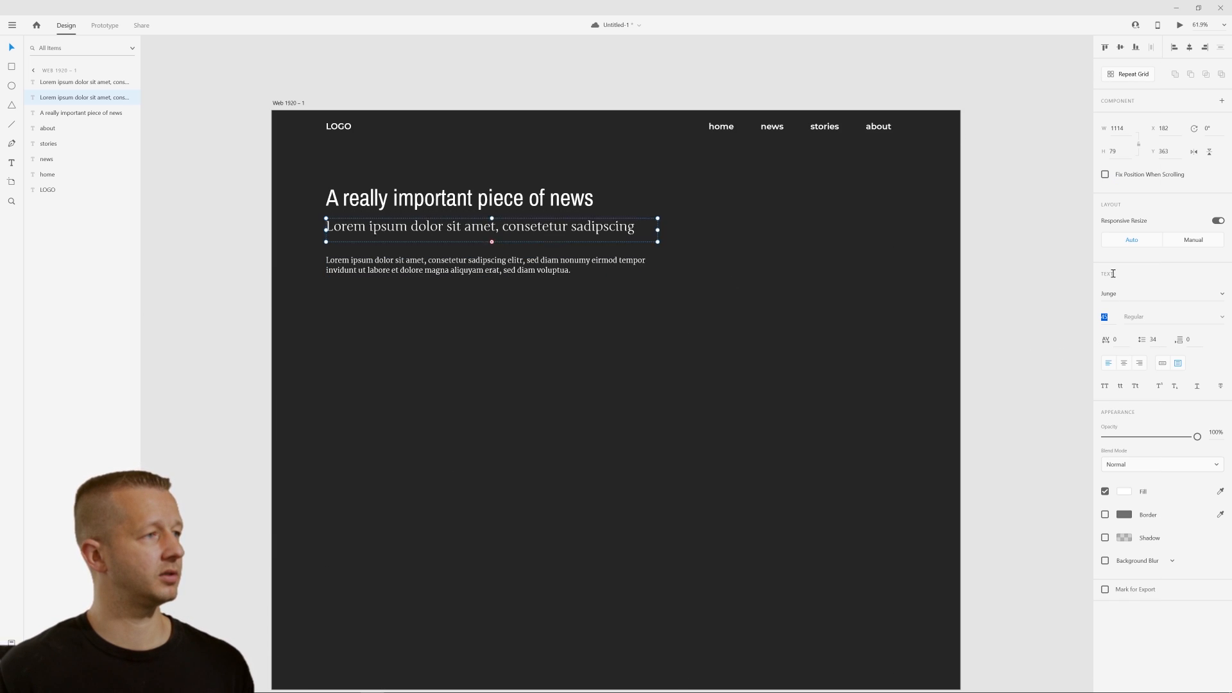
key(Down)
key(Down)
key(Down)
key(Down)
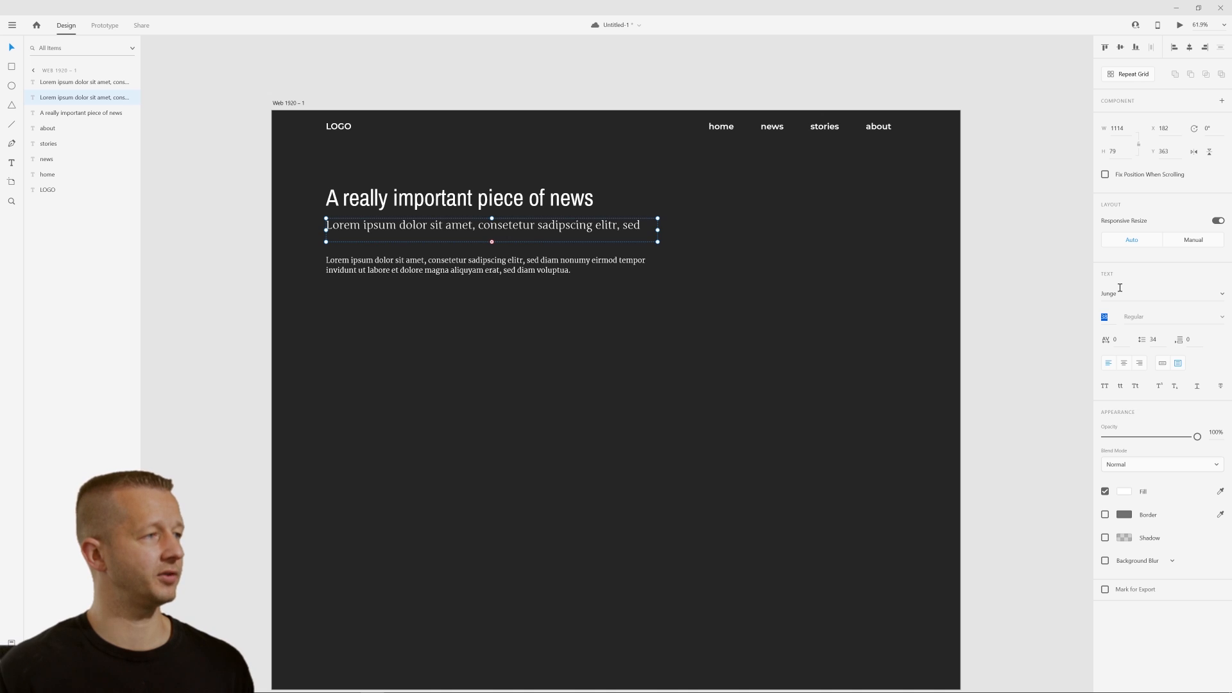
click(539, 312)
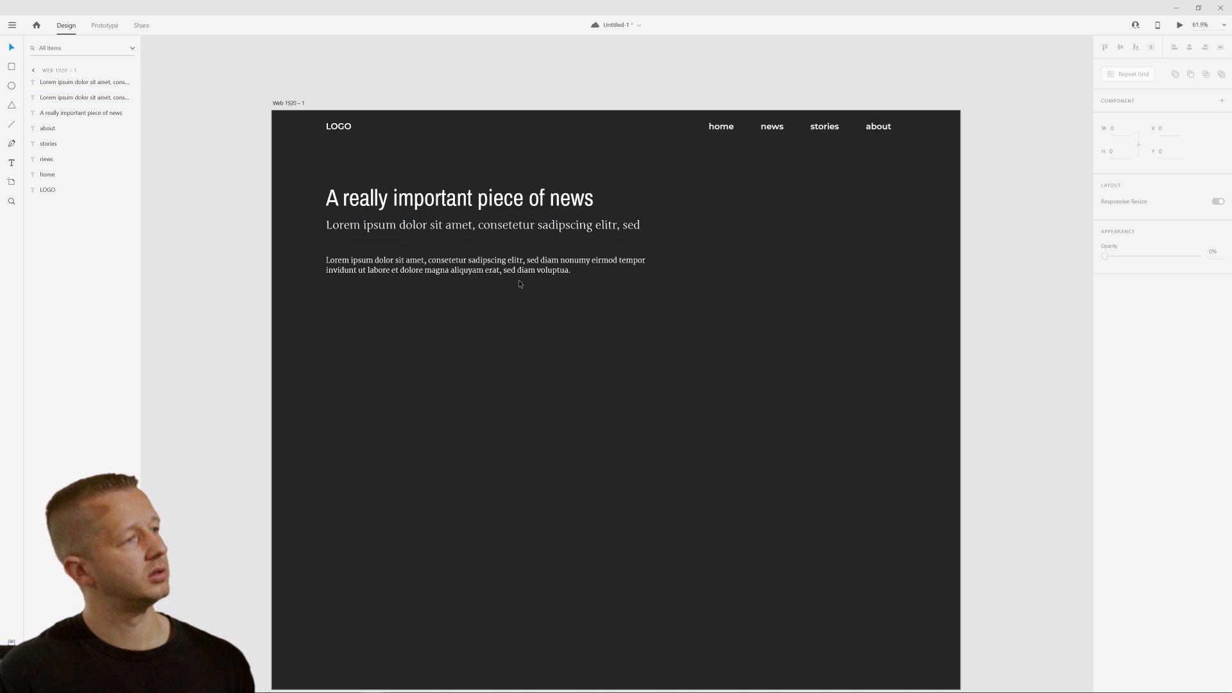
Examine the headline, the subheading and the lower paragraph to compare their fonts and sizes, including close up
click(498, 204)
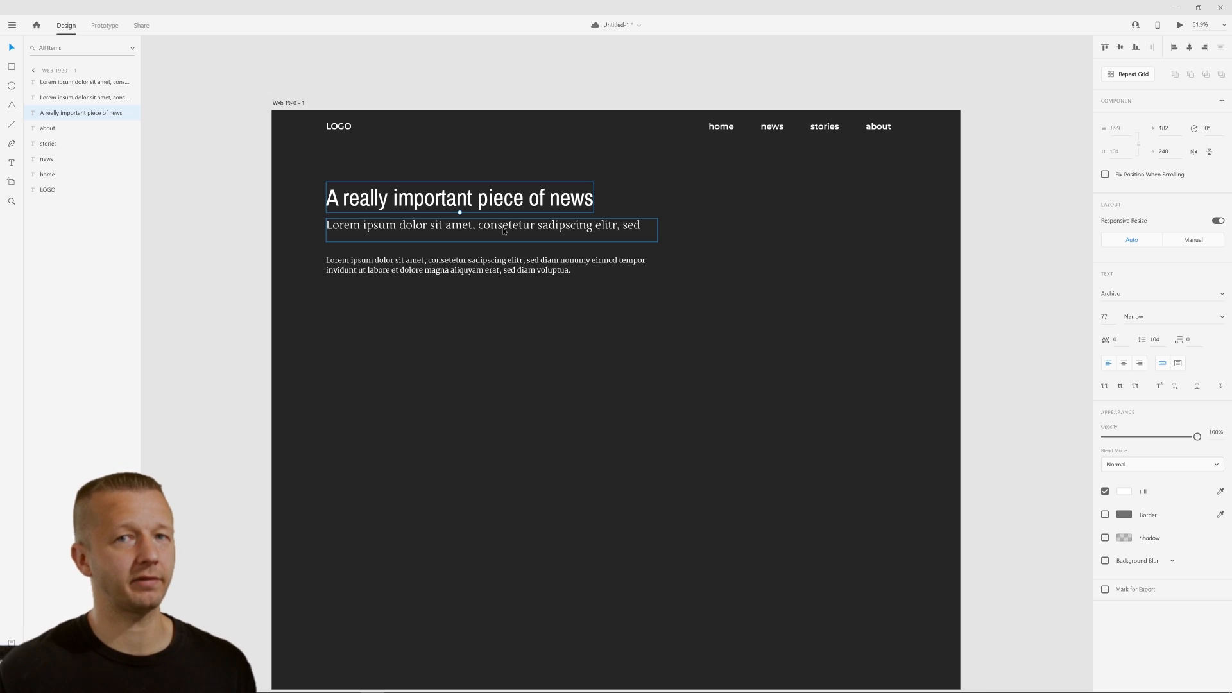
click(504, 231)
click(512, 345)
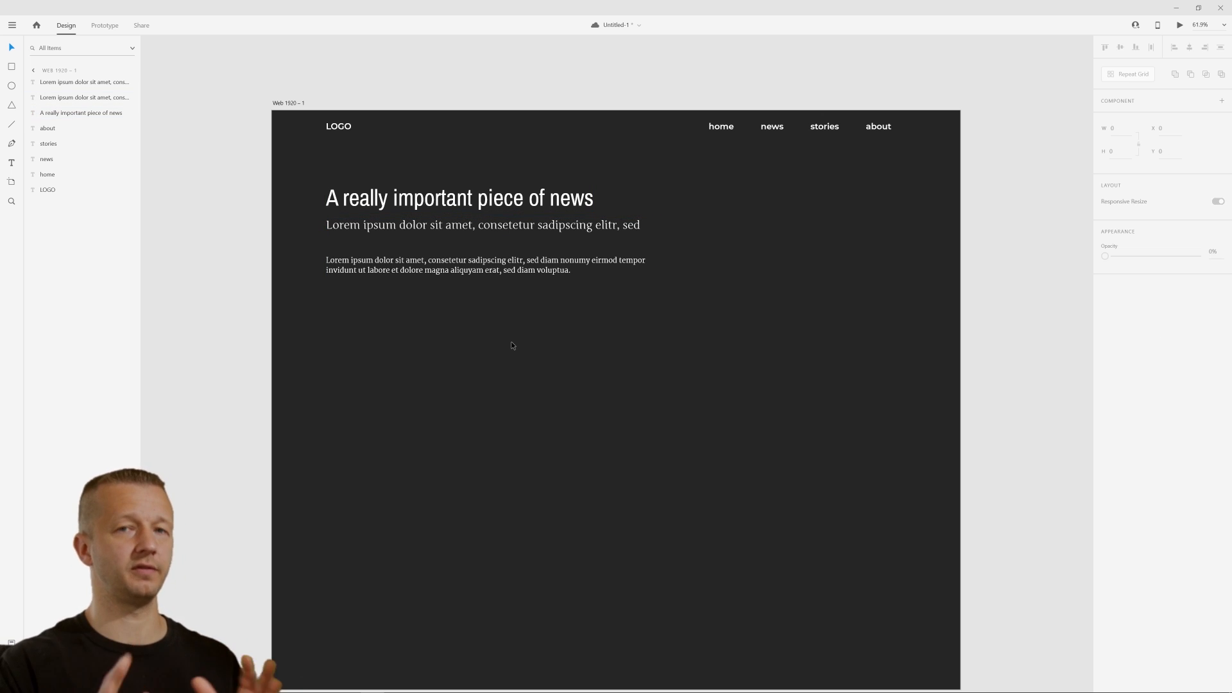
click(471, 200)
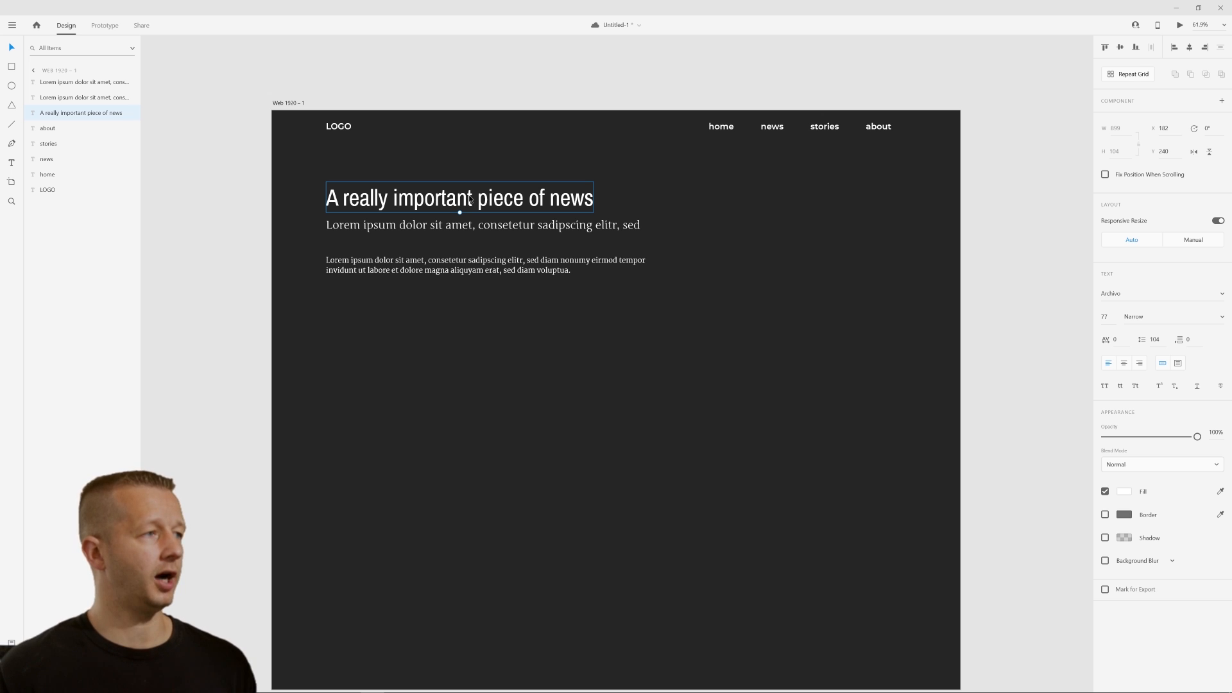
click(482, 226)
click(481, 338)
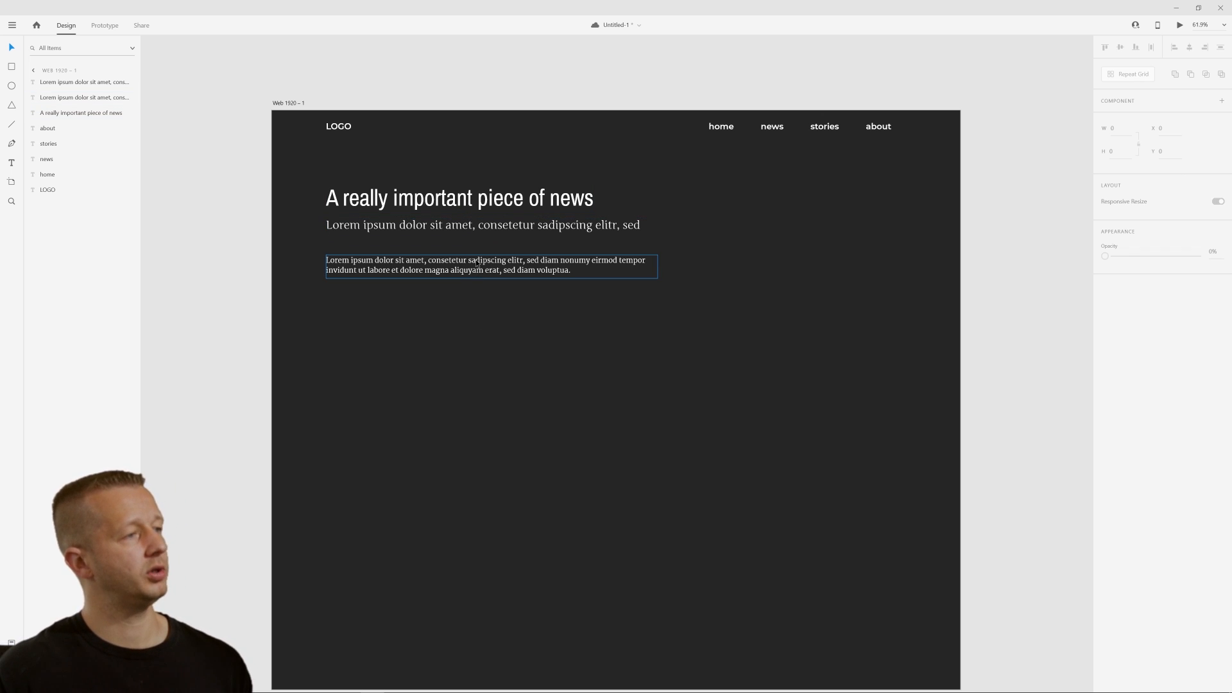
click(484, 232)
click(494, 336)
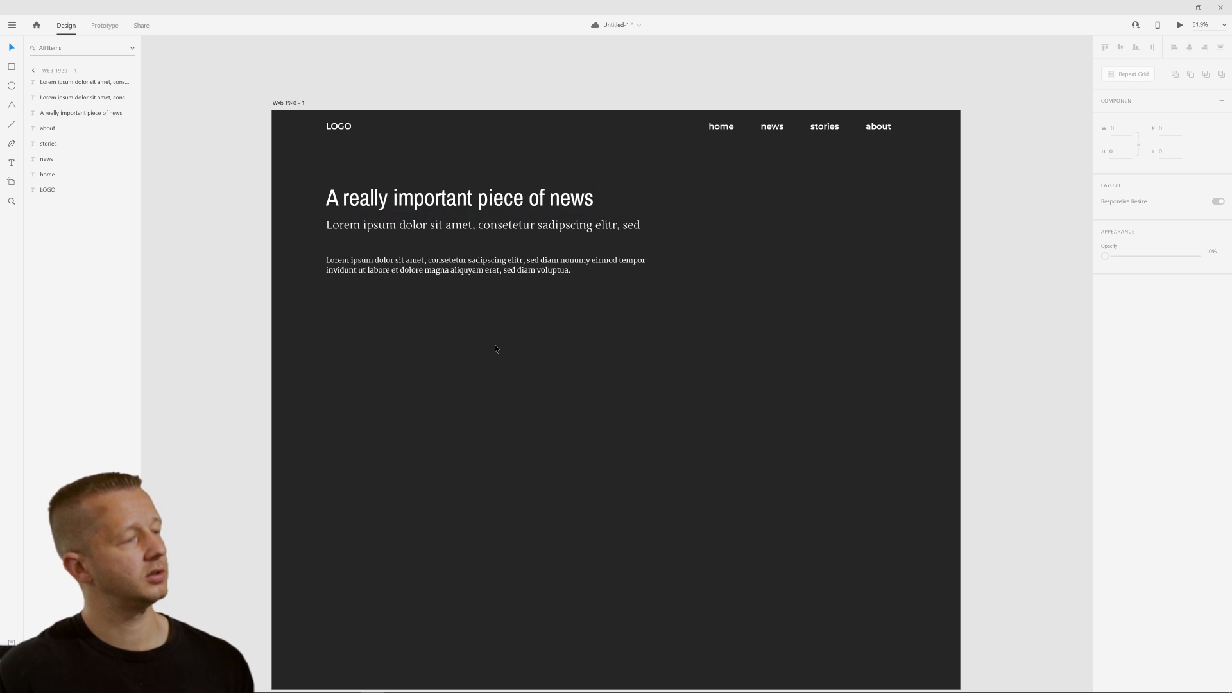
click(483, 267)
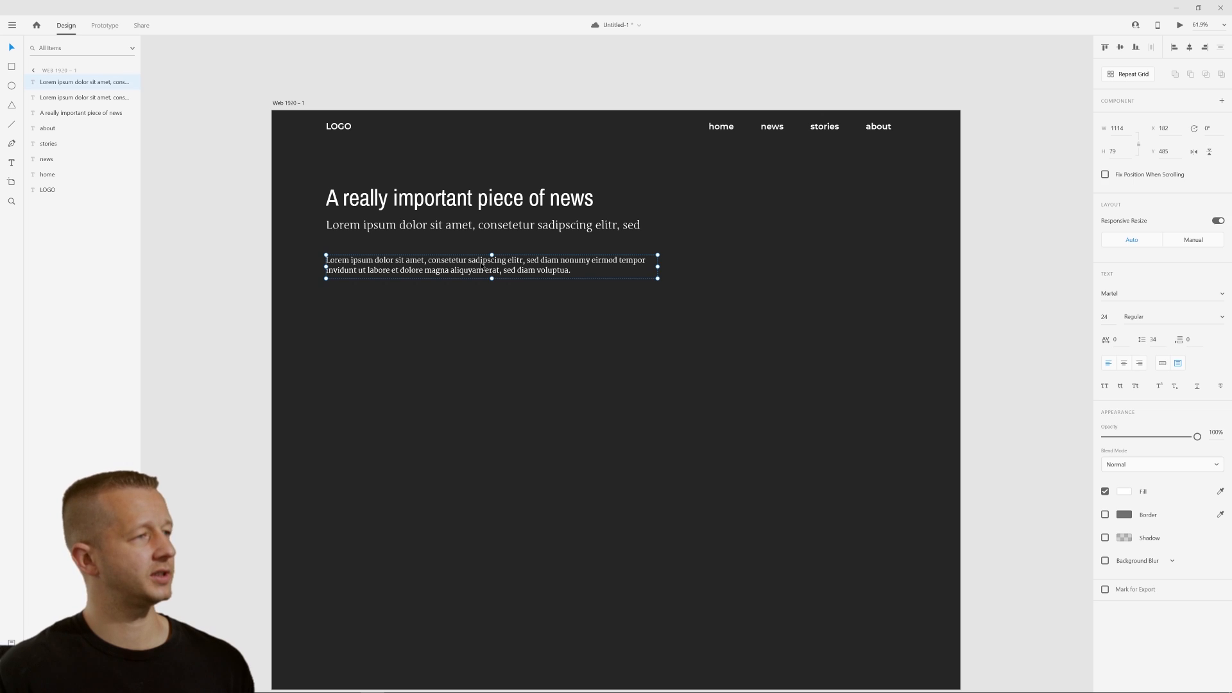
click(485, 226)
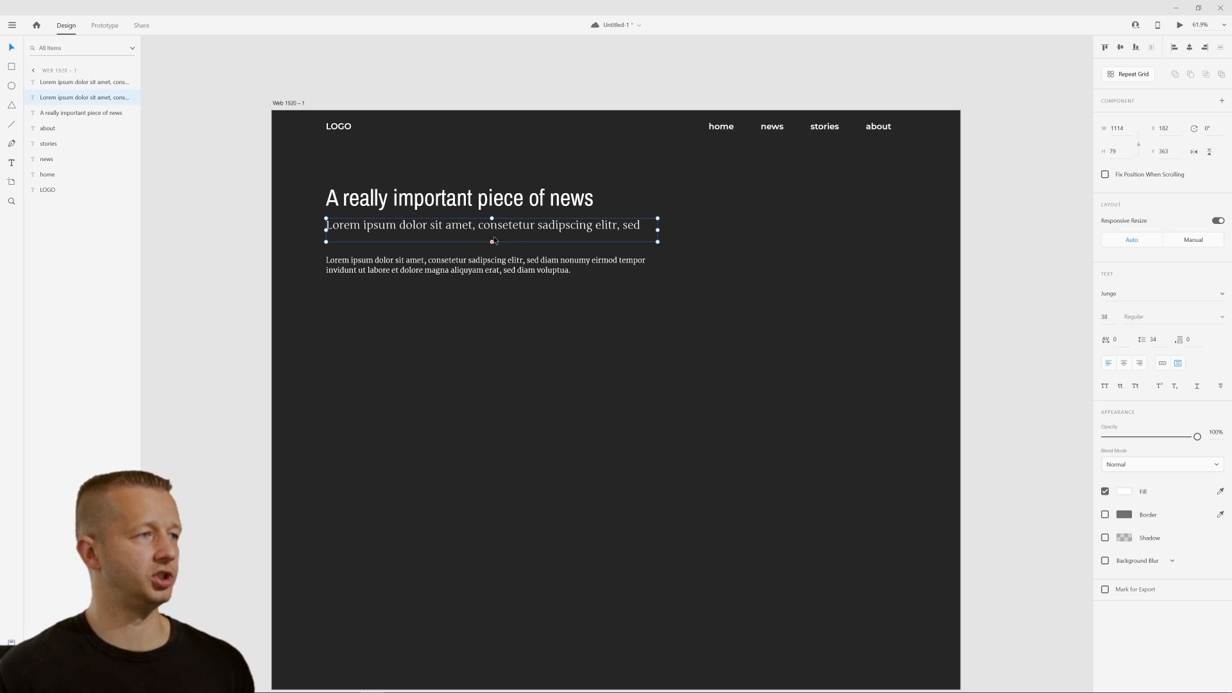
click(444, 261)
click(449, 292)
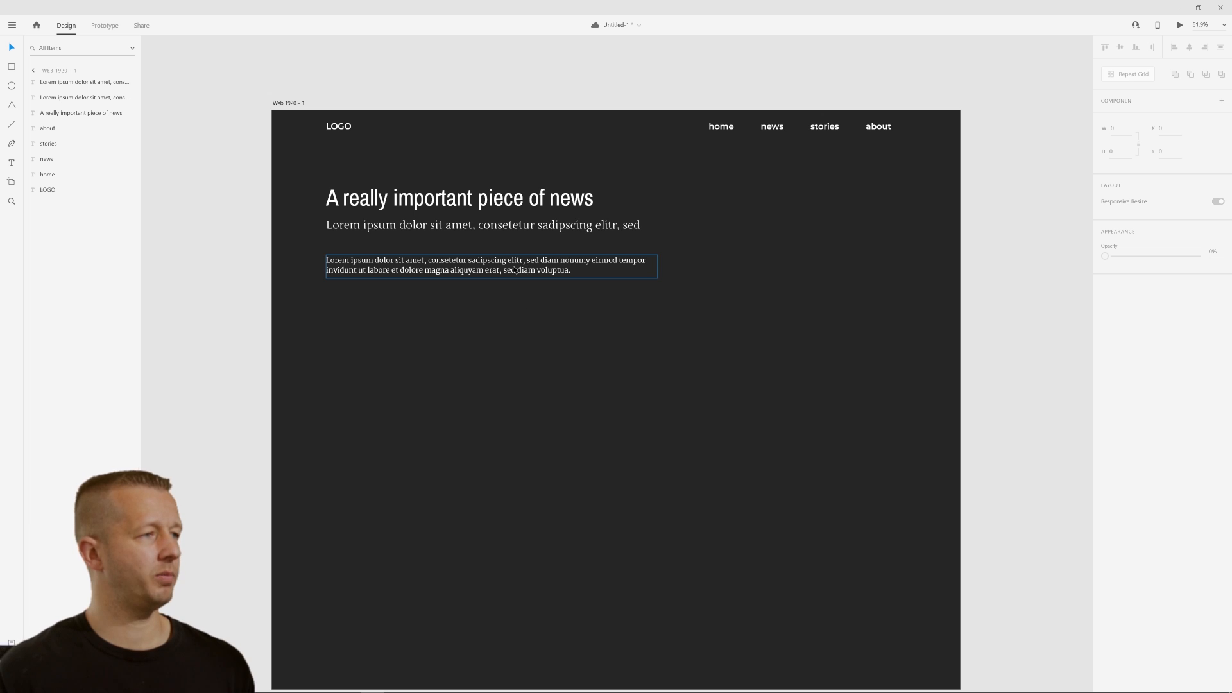
scroll(399, 272, up, 5)
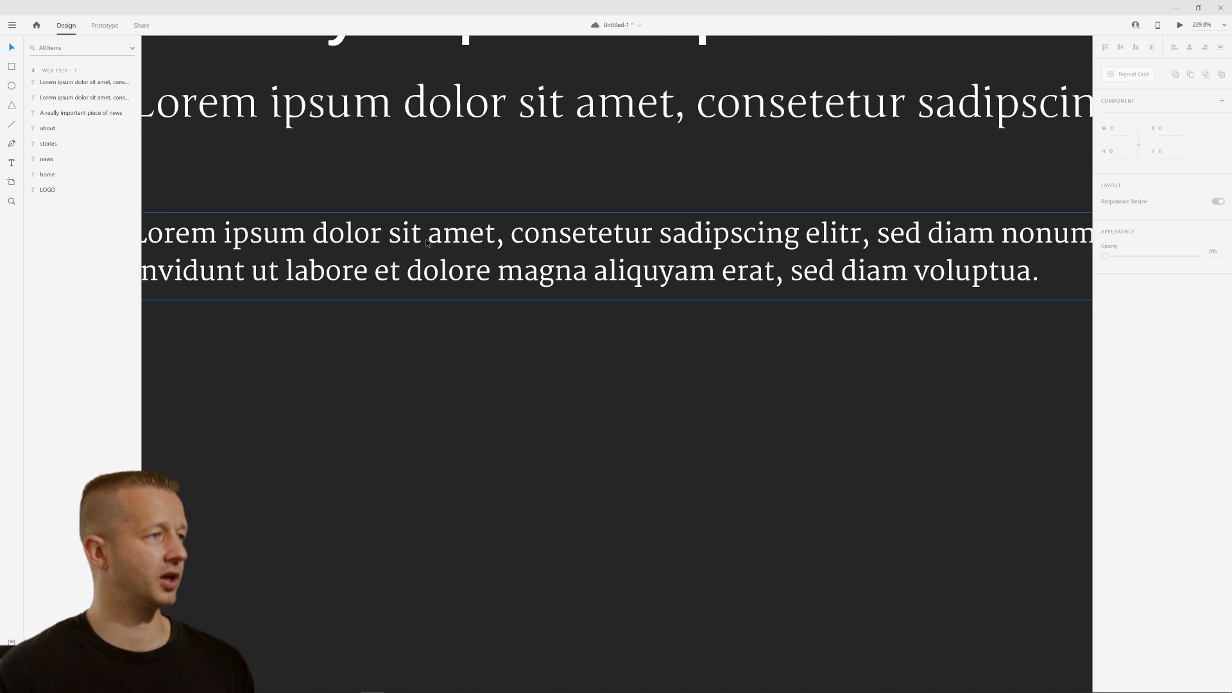
scroll(475, 282, down, 5)
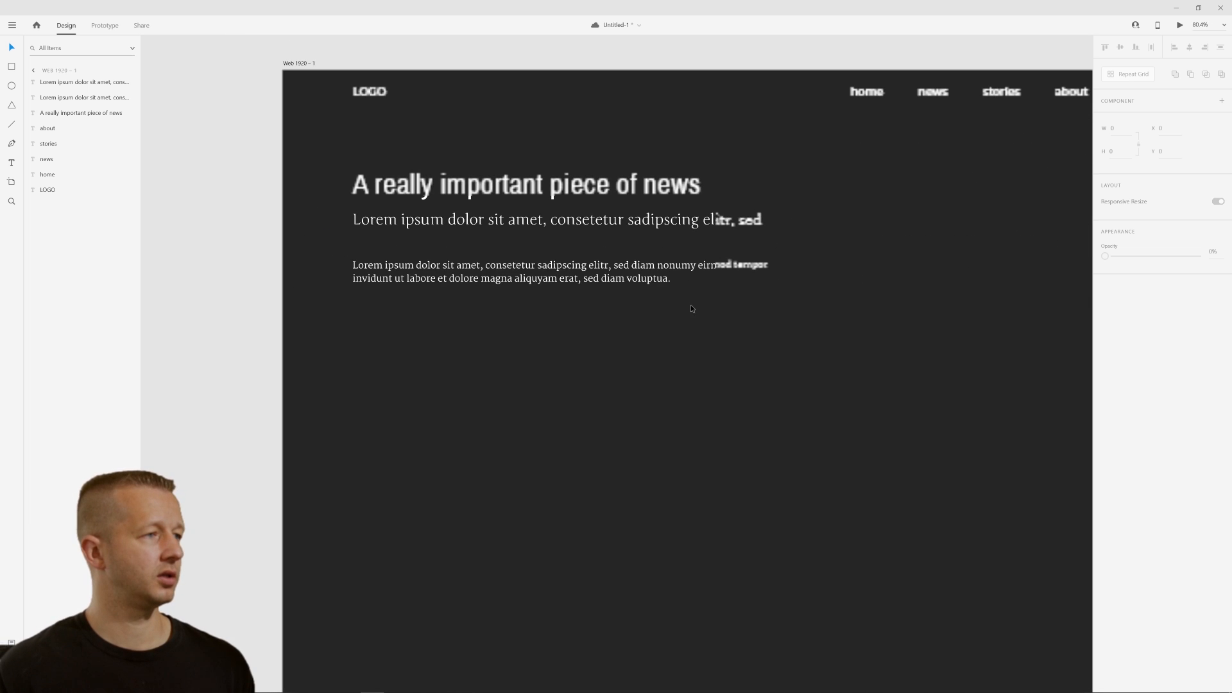
Set the lower Martel paragraph's font size to 38 to match the subheading for comparison
click(626, 226)
click(625, 279)
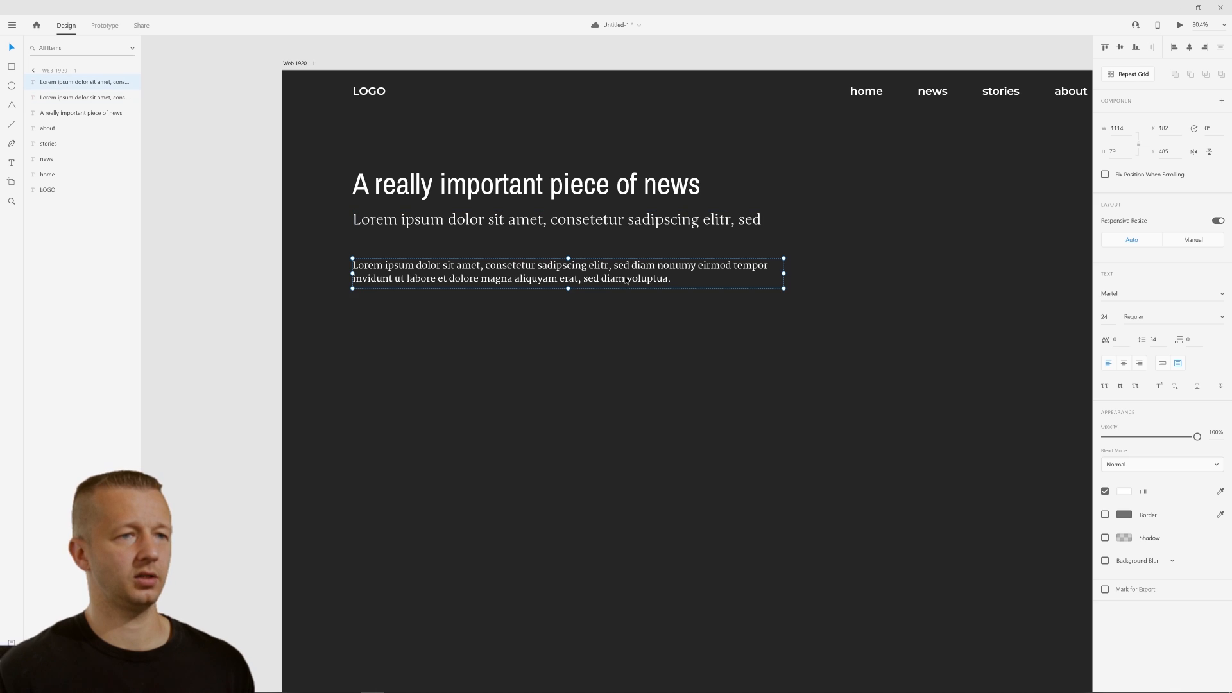
click(1110, 317)
text(38)
key(Return)
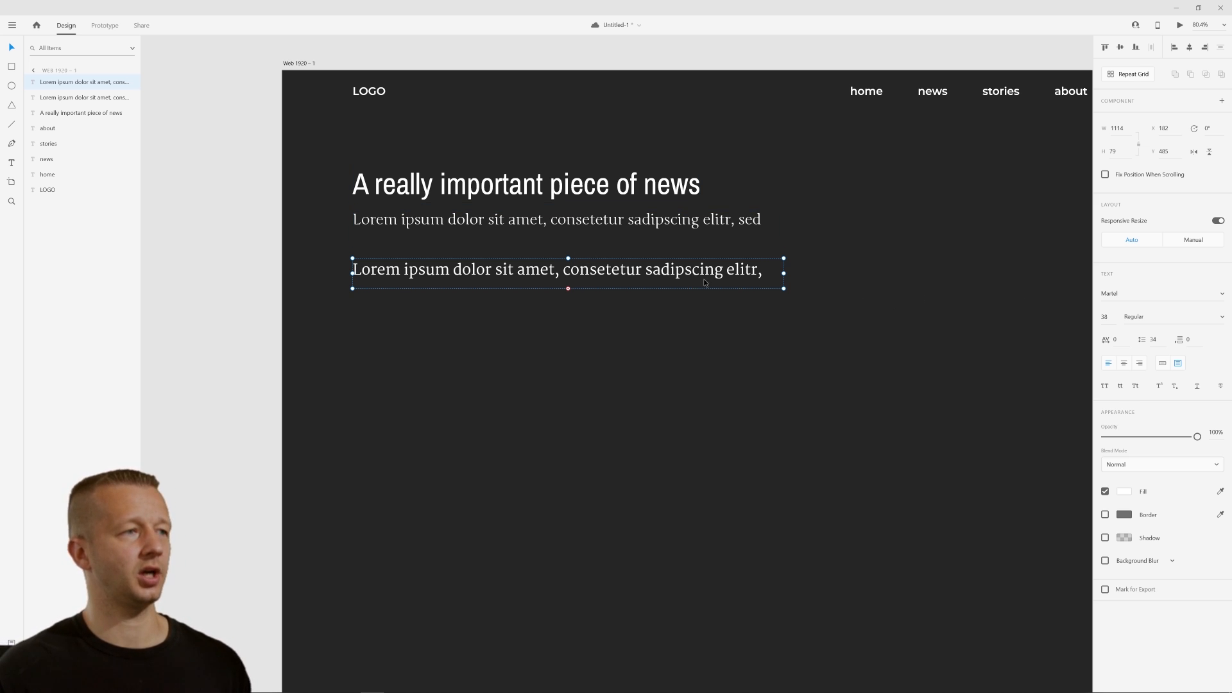
Delete the Martel paragraph and place a copy of the Junge subheading in its place at Y 487
key(Delete)
click(521, 222)
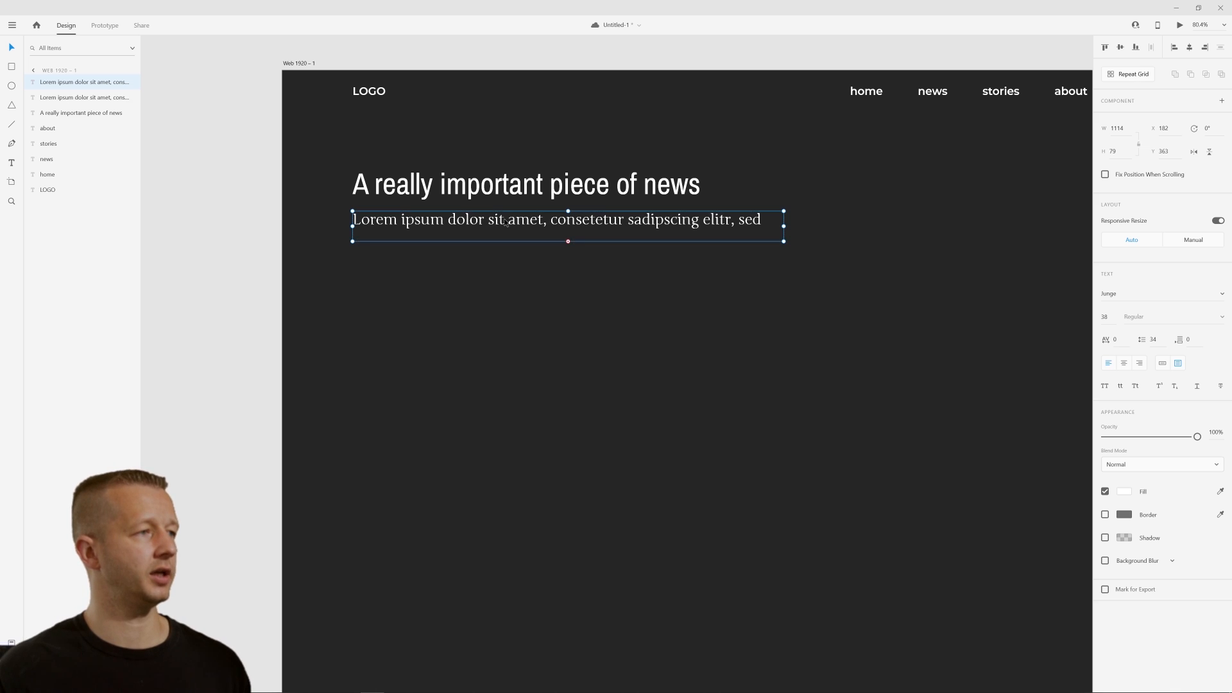
drag(521, 222, 596, 308)
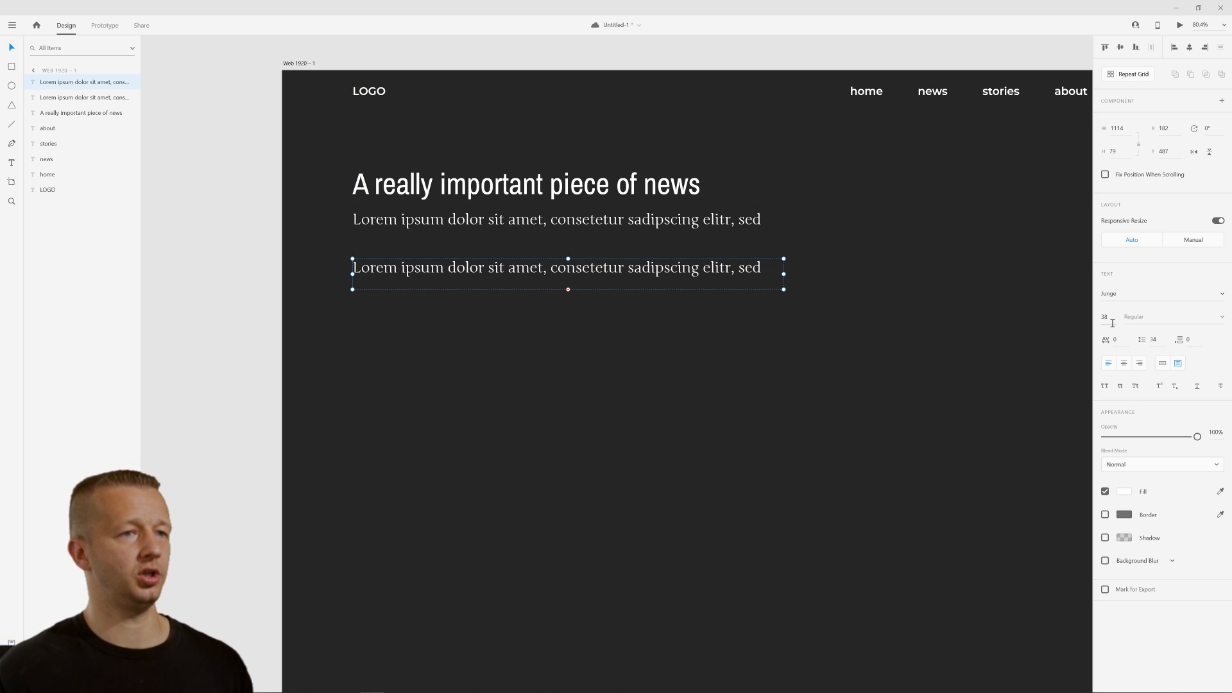
Reduce the font size of the copied Junge paragraph to 23
key(Down)
key(Down)
key(Down)
key(Down)
key(Down)
key(Down)
key(Down)
key(Down)
key(Down)
key(Down)
key(Down)
key(Down)
key(Down)
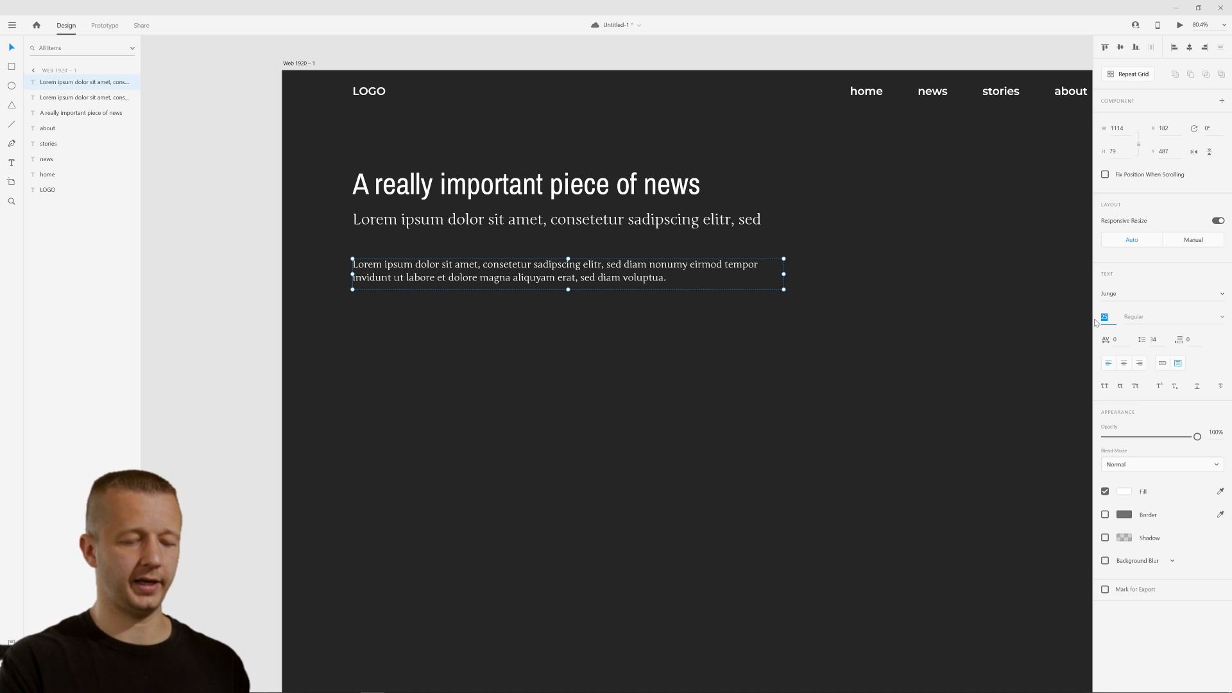
text(23)
key(Return)
click(608, 337)
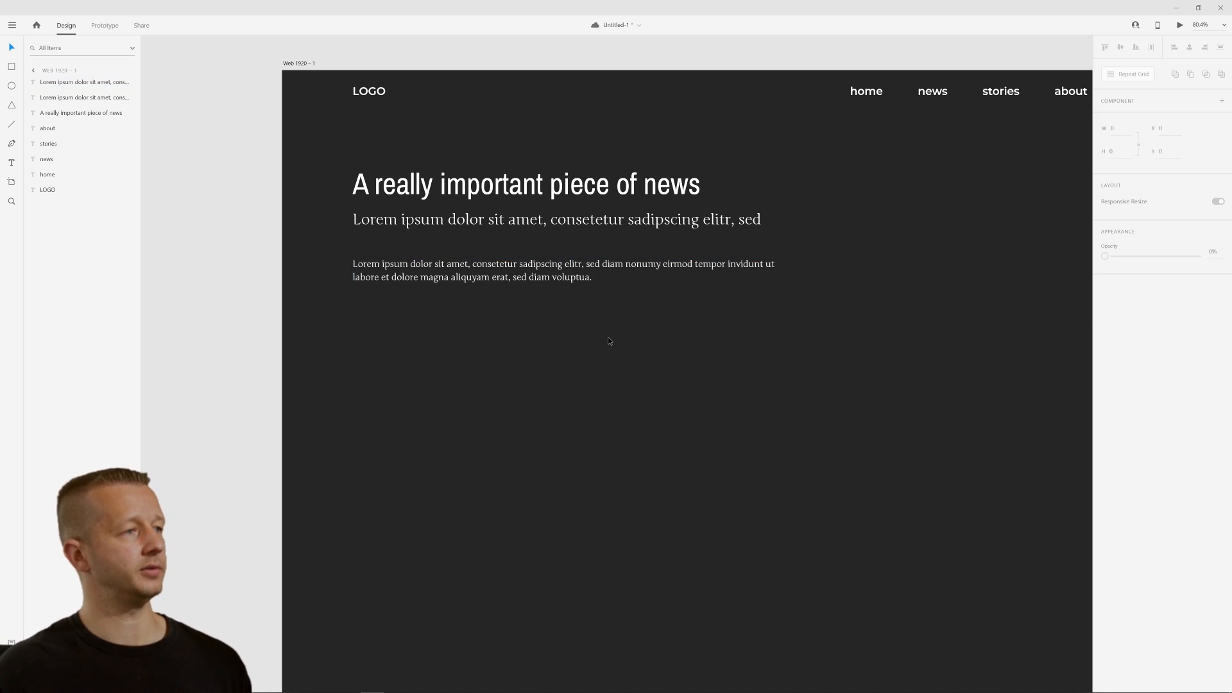
Increase the font size of the headline "A really important piece of news" to 83
scroll(609, 333, up, 3)
scroll(609, 334, right, 1)
click(505, 350)
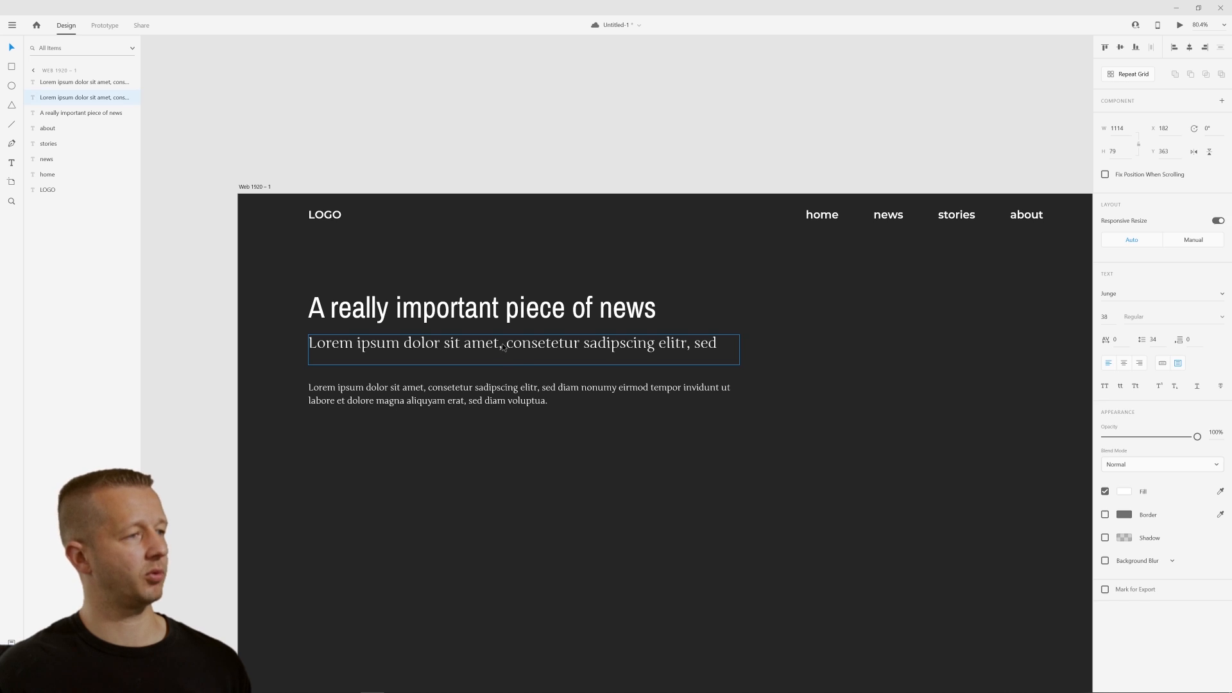
click(595, 311)
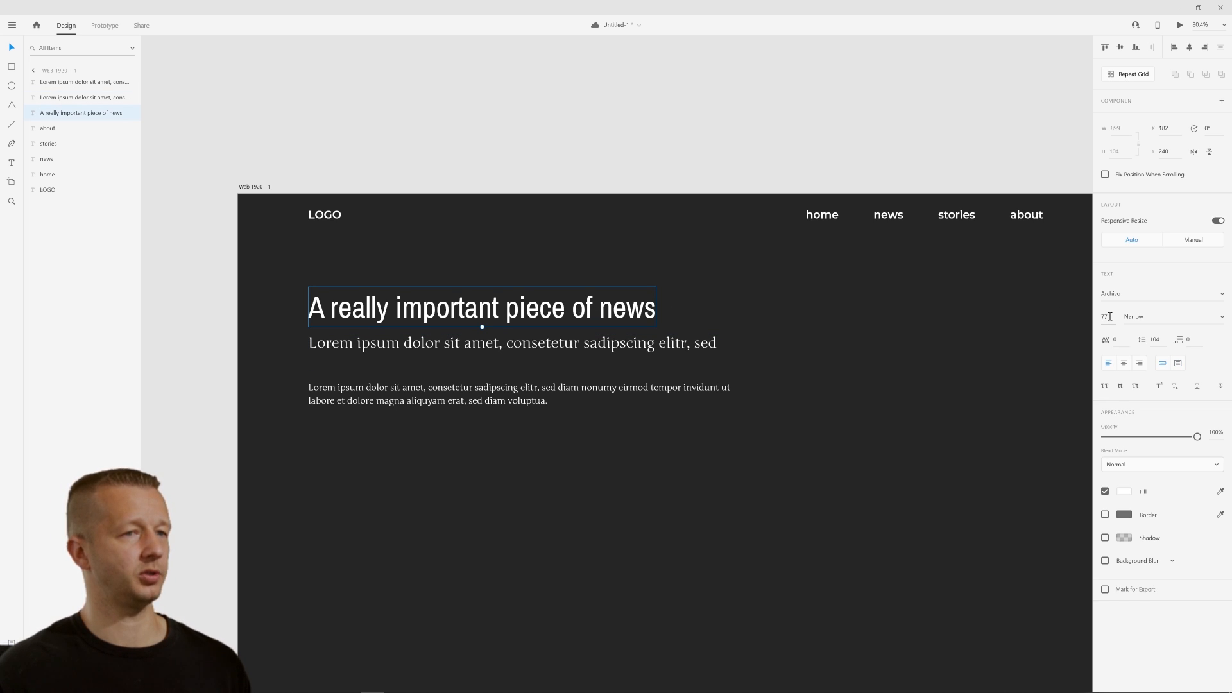
drag(1109, 316, 1114, 297)
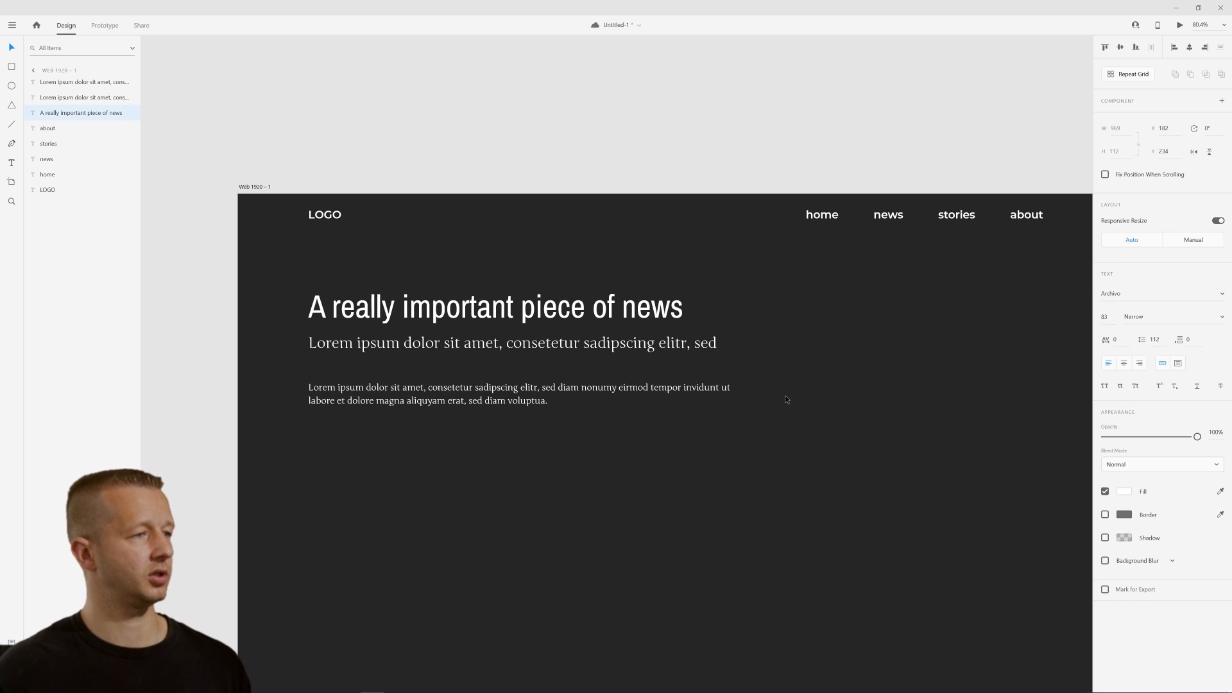
click(786, 400)
Enlarge the subheading text box to about 1348 wide and 107 high so it holds two lines
scroll(554, 447, down, 5)
click(562, 366)
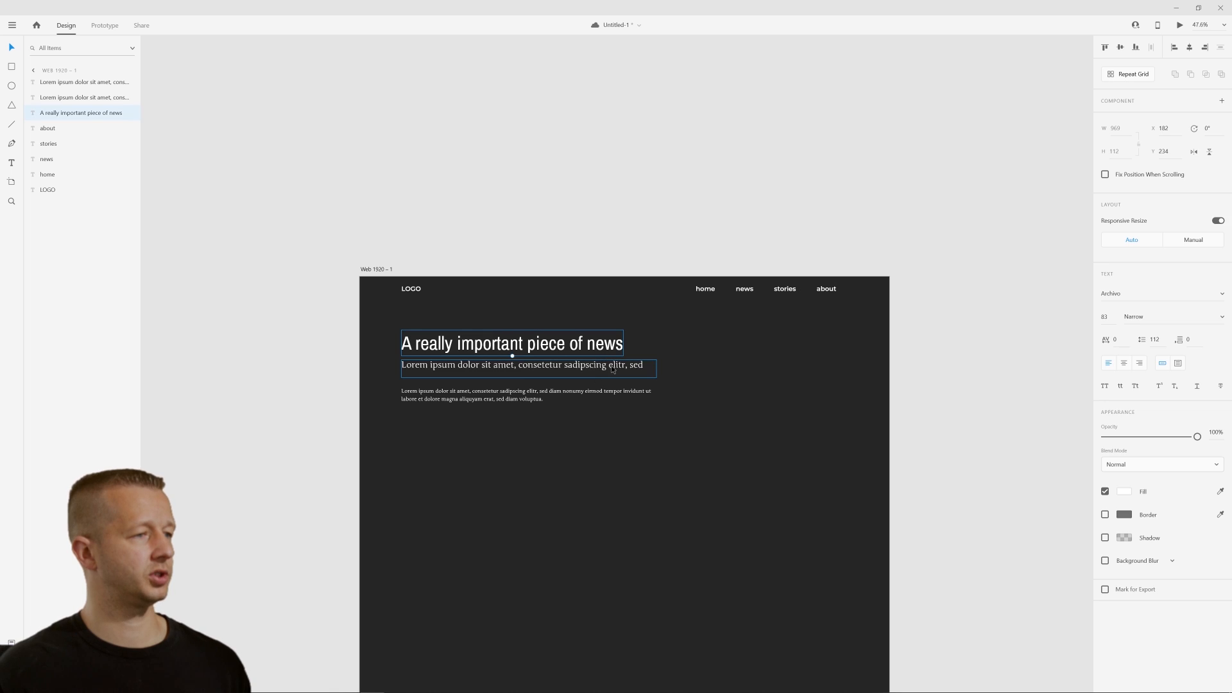
drag(529, 377, 528, 384)
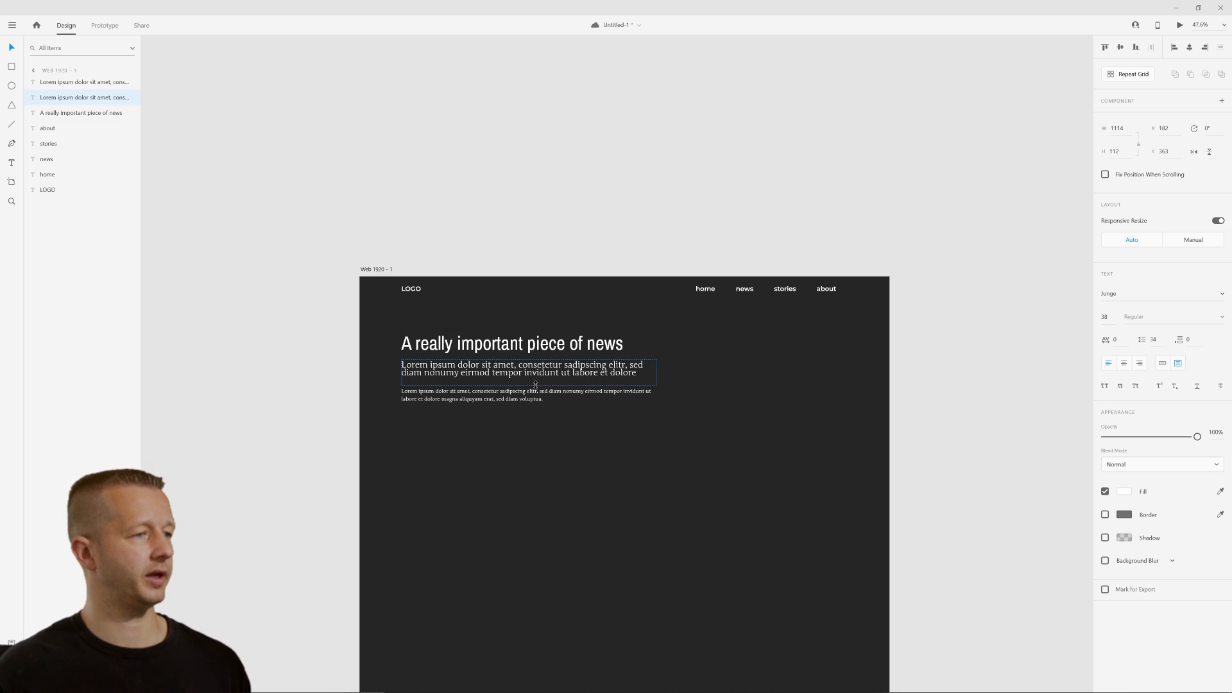
drag(657, 373, 713, 371)
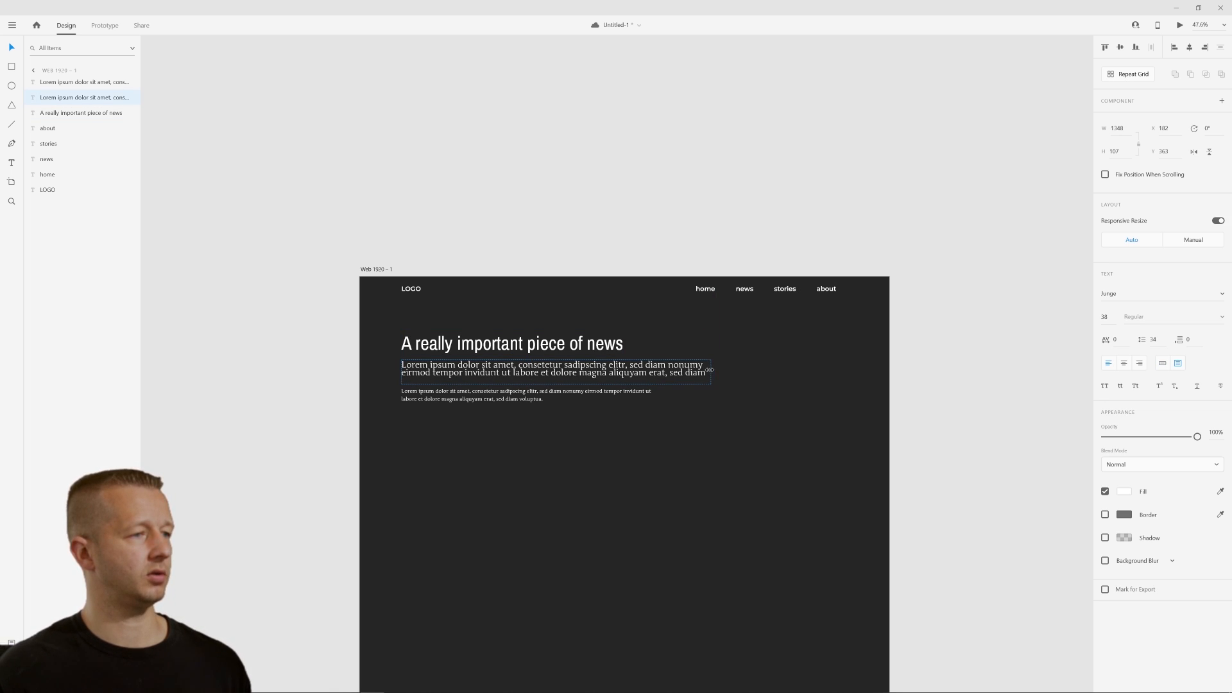
click(725, 384)
scroll(583, 394, up, 3)
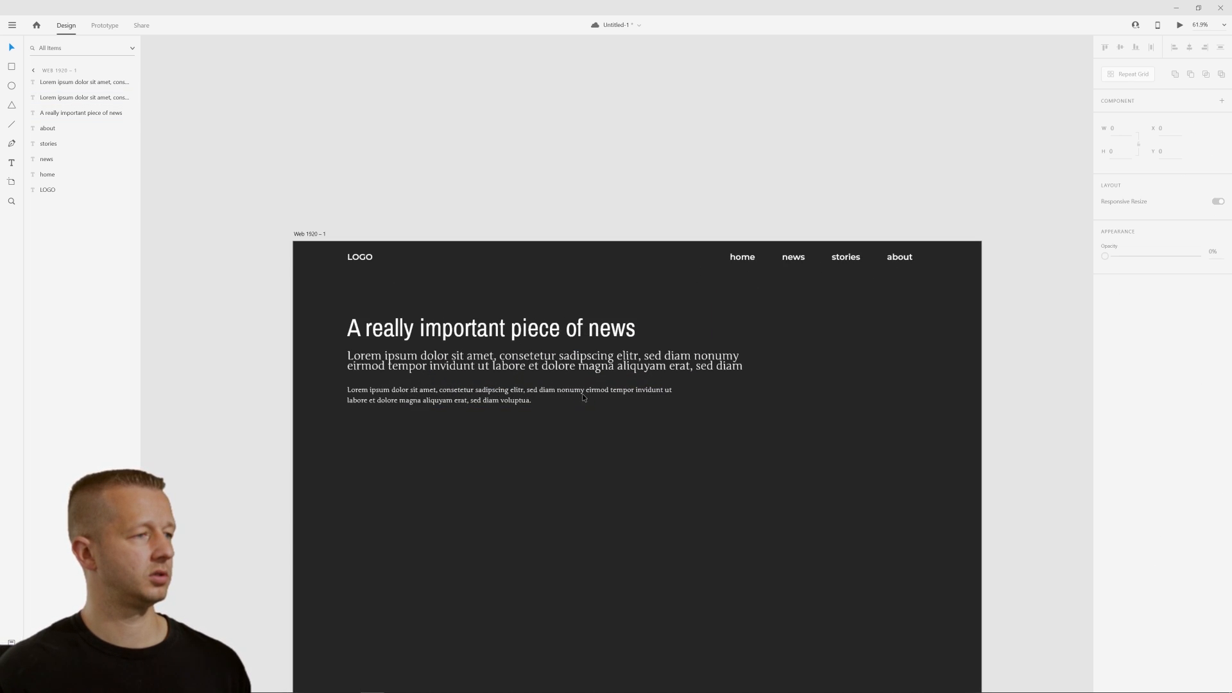
Shorten the subheading text so it ends after "consetetur sadipscing elitr, sed diam"
click(434, 363)
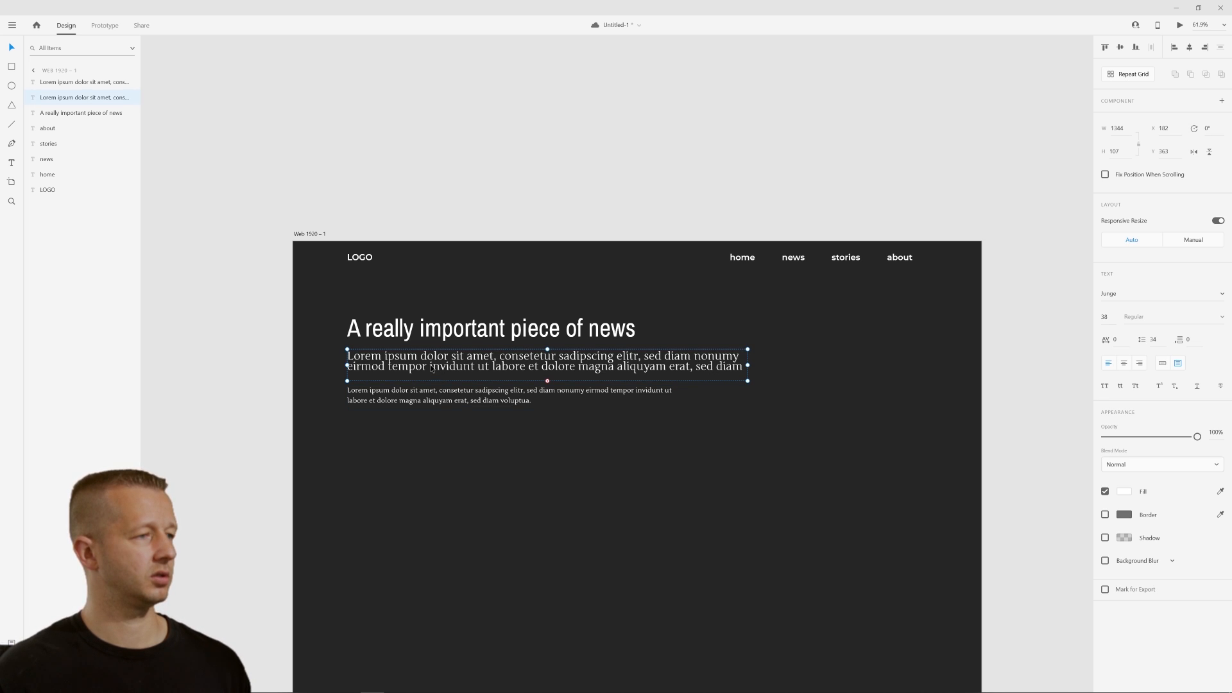
double_click(521, 370)
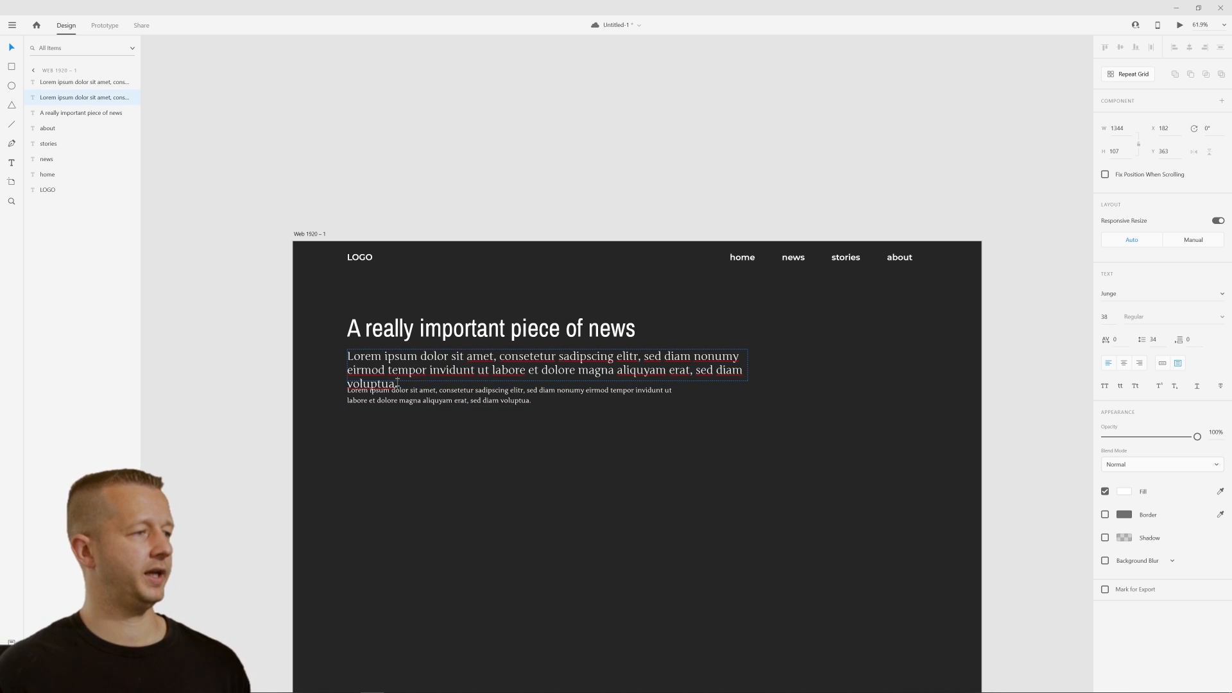
drag(397, 383, 689, 357)
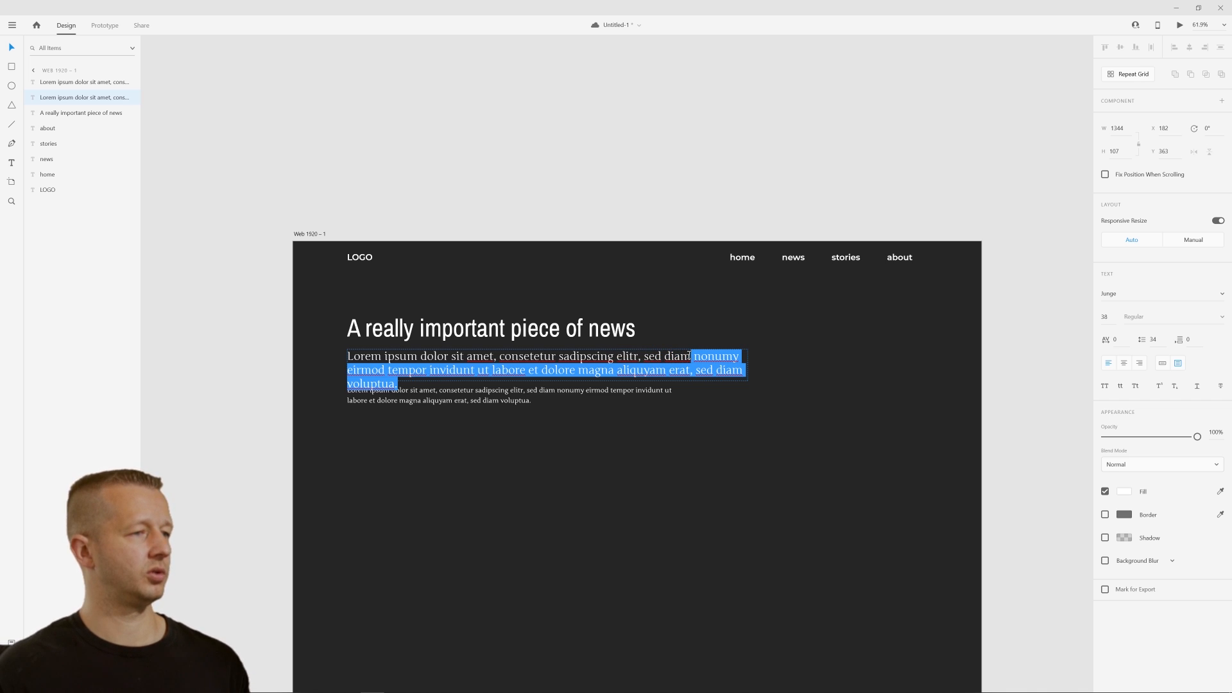
key(BackSpace)
key(Escape)
click(654, 427)
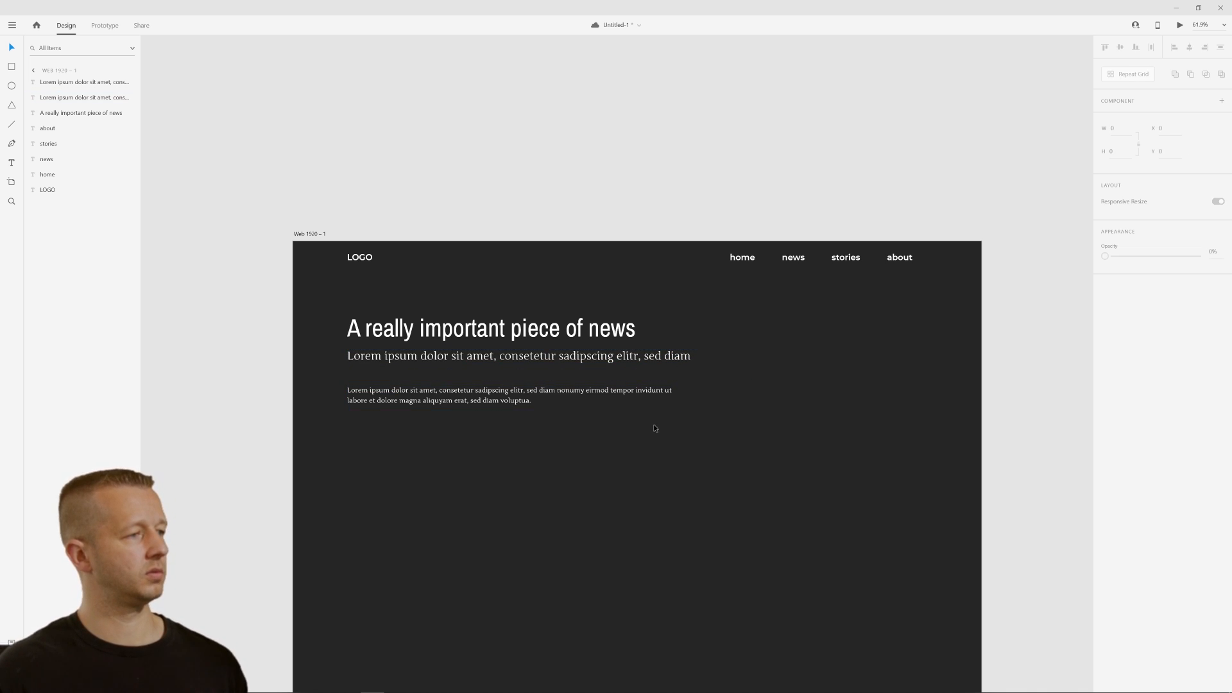
Reduce the subheading text box to about 59 high so it fits its single line
click(463, 363)
drag(547, 381, 549, 369)
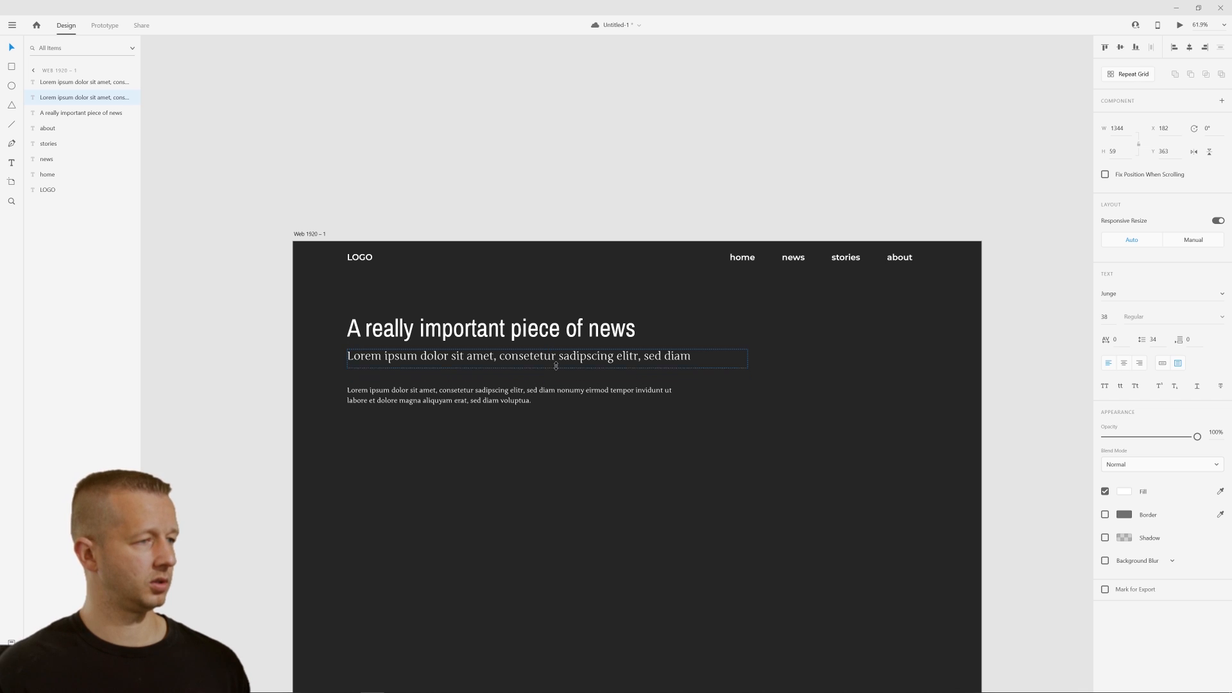
click(630, 453)
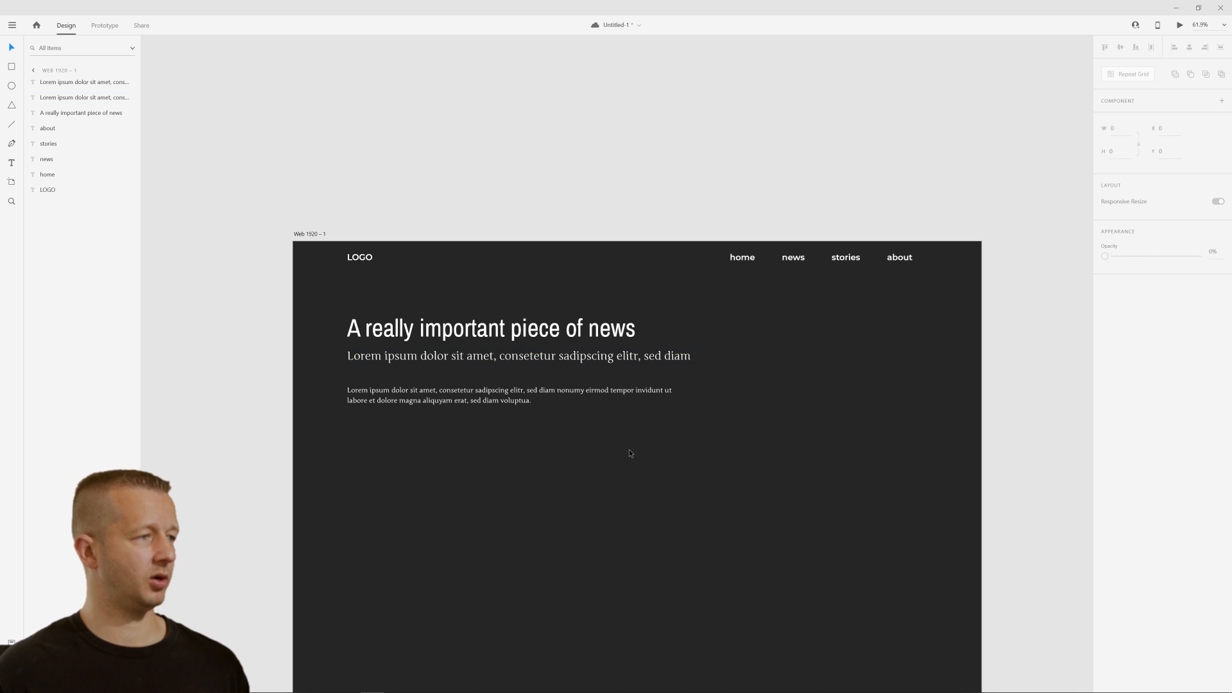
Move the body paragraph up to Y 471 and shift the subheading slightly closer to the headline
click(455, 403)
scroll(434, 404, up, 1)
scroll(434, 406, up, 3)
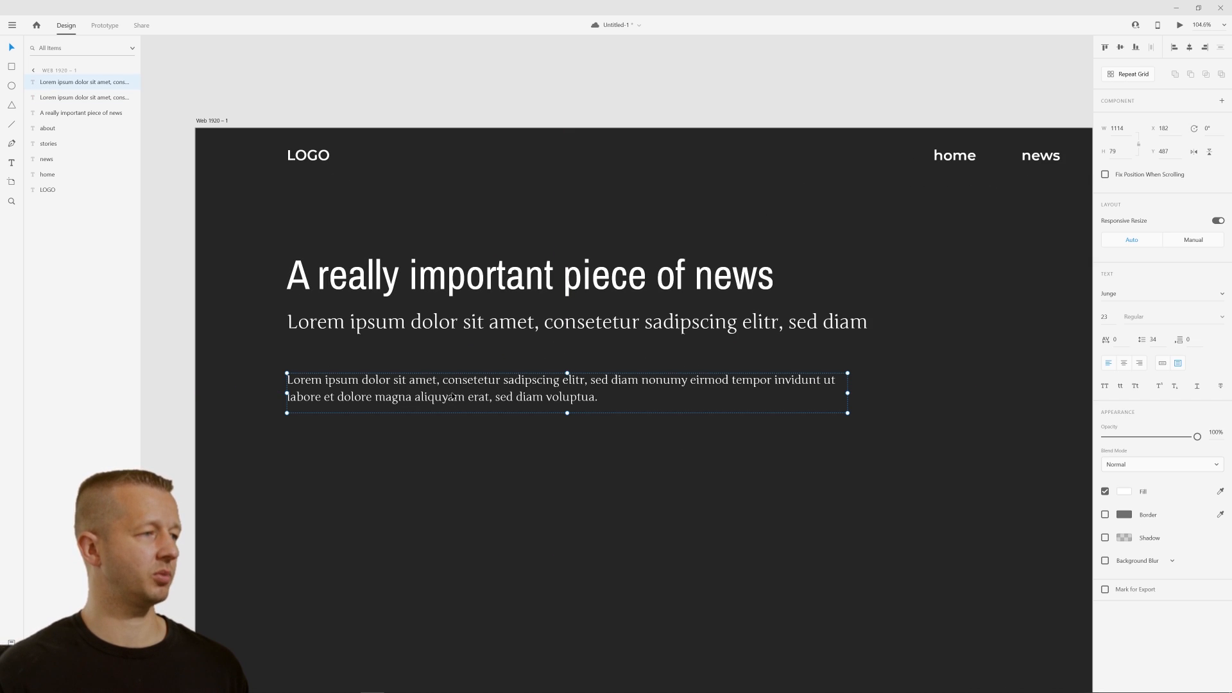
drag(454, 395, 455, 387)
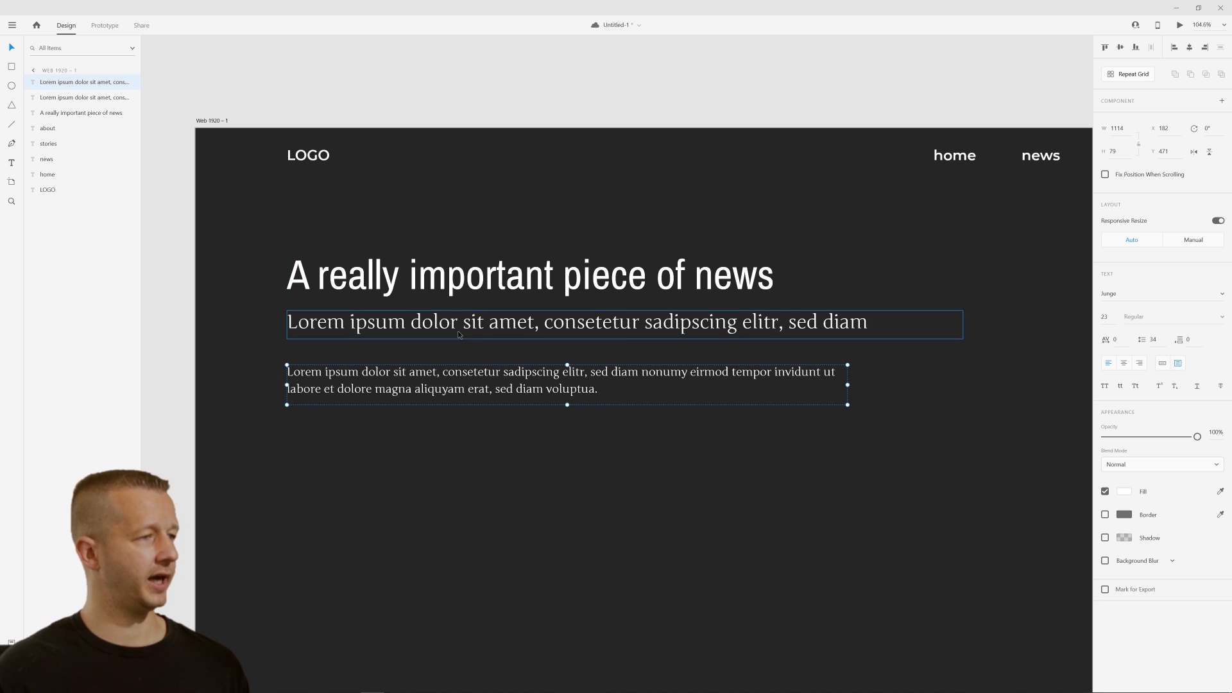
drag(457, 330, 458, 322)
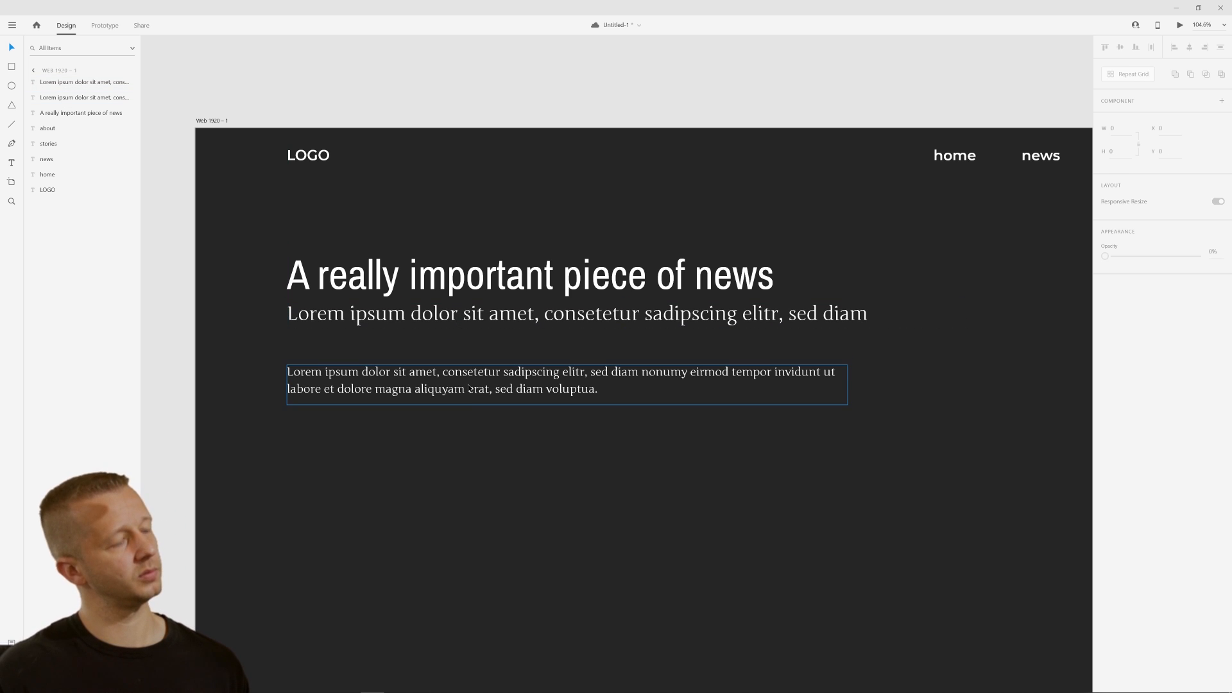
Increase the line spacing of the body paragraph to 41
click(579, 394)
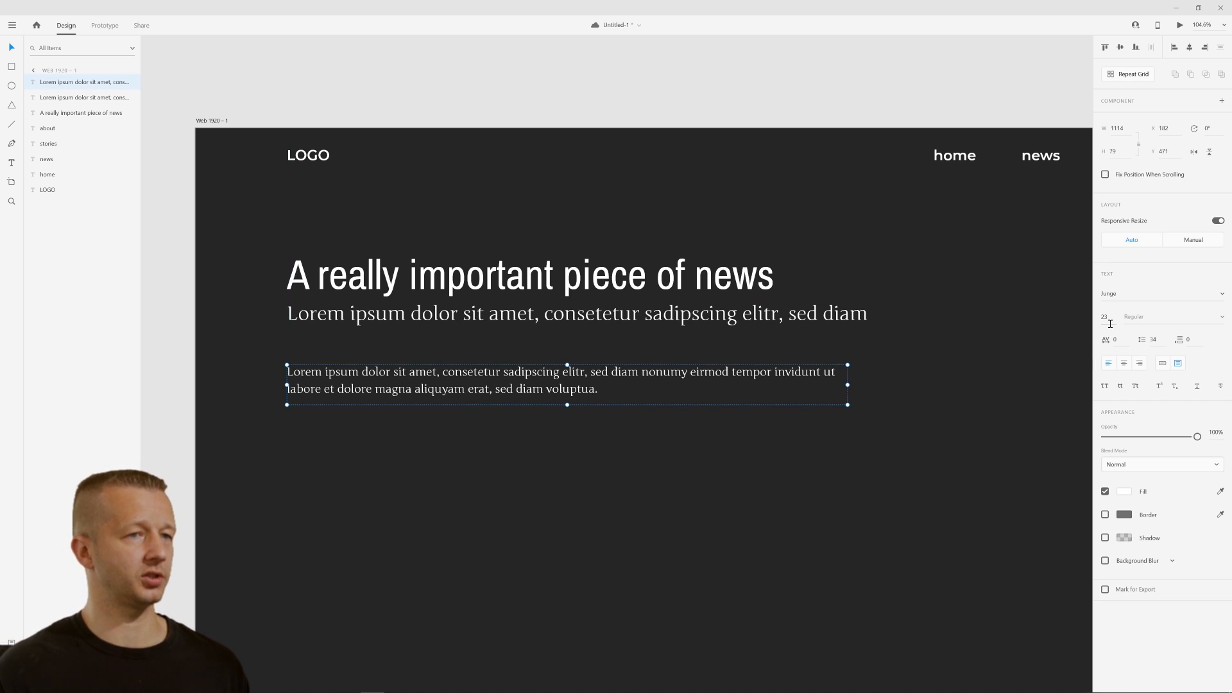
drag(1156, 347, 1158, 320)
click(524, 449)
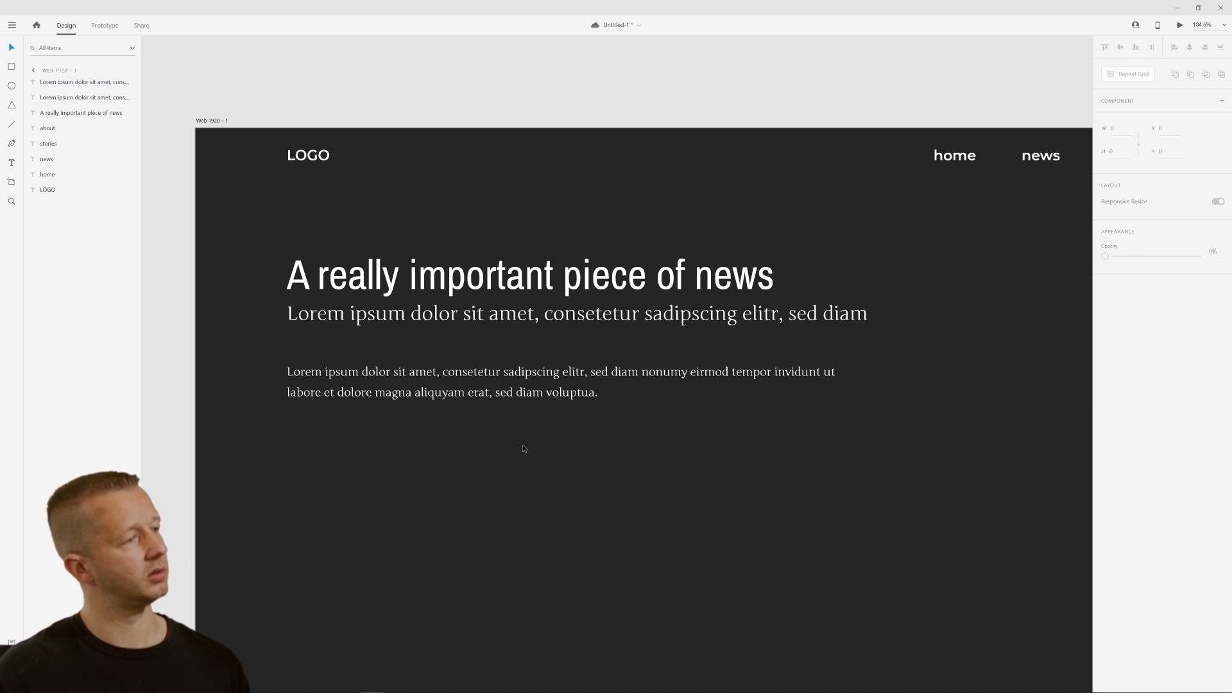
Move the body paragraph up to Y 433, closer beneath the subheading
drag(441, 397, 441, 379)
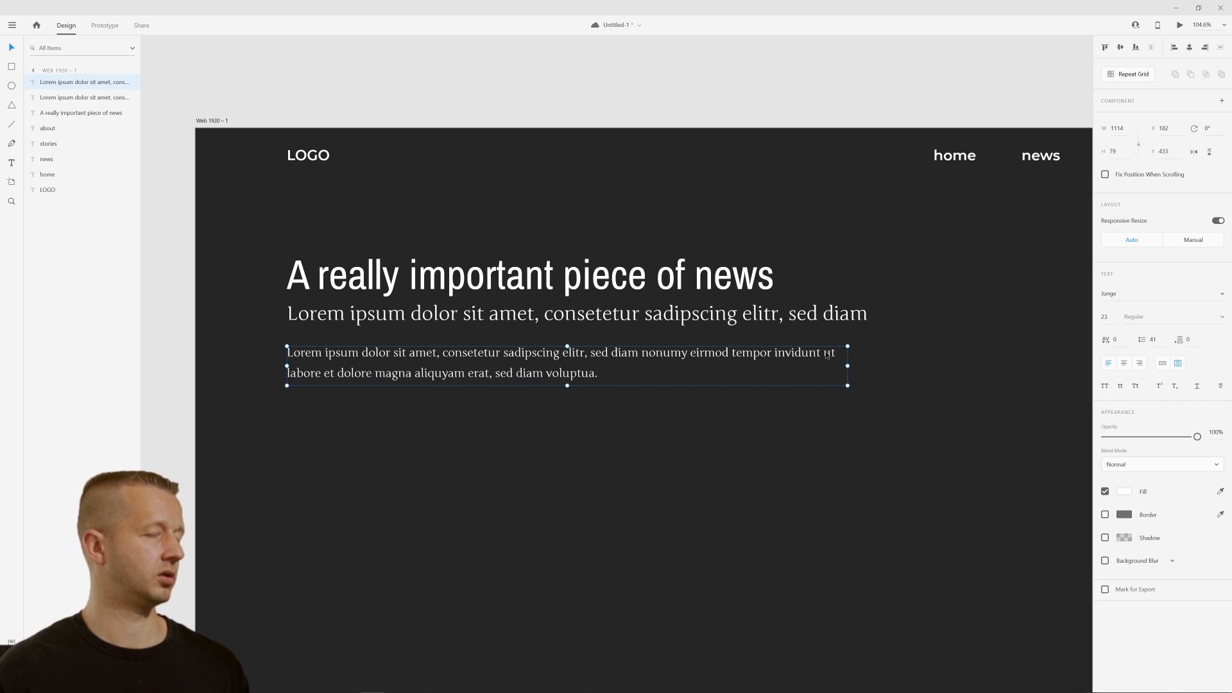
click(791, 452)
scroll(745, 456, down, 3)
drag(744, 456, 627, 407)
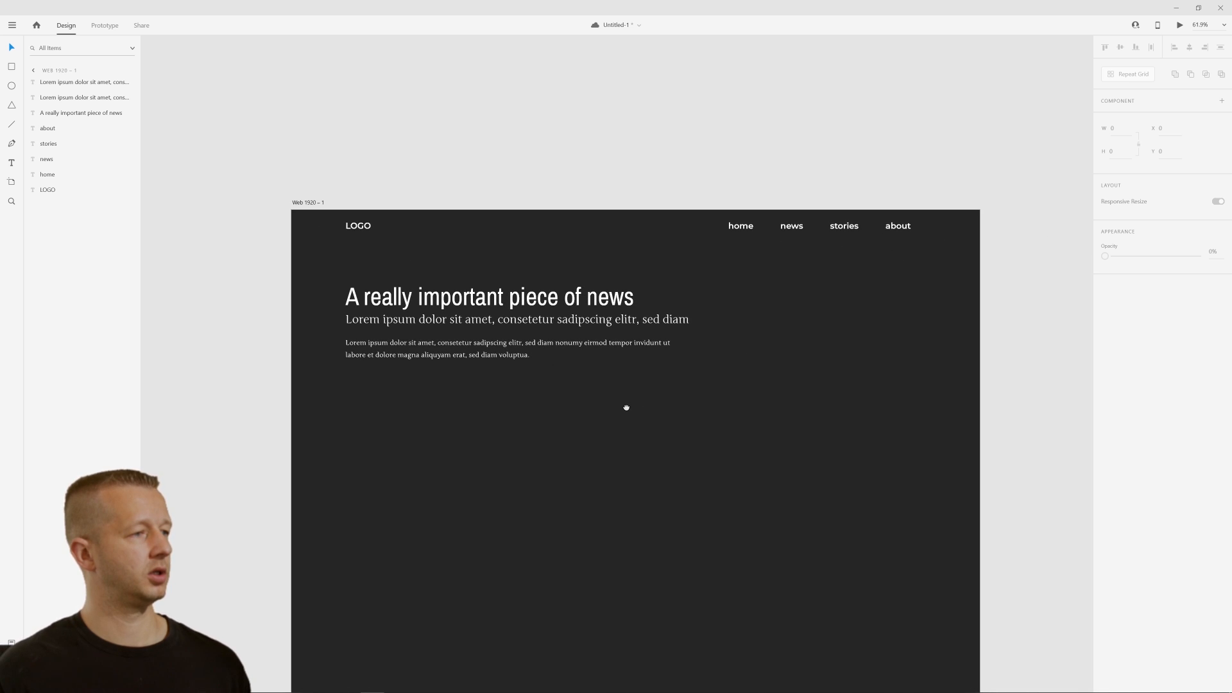
Shift the headline, subheading and body paragraph down together so the body paragraph sits at Y 466
drag(325, 269, 505, 361)
drag(464, 309, 463, 319)
click(510, 406)
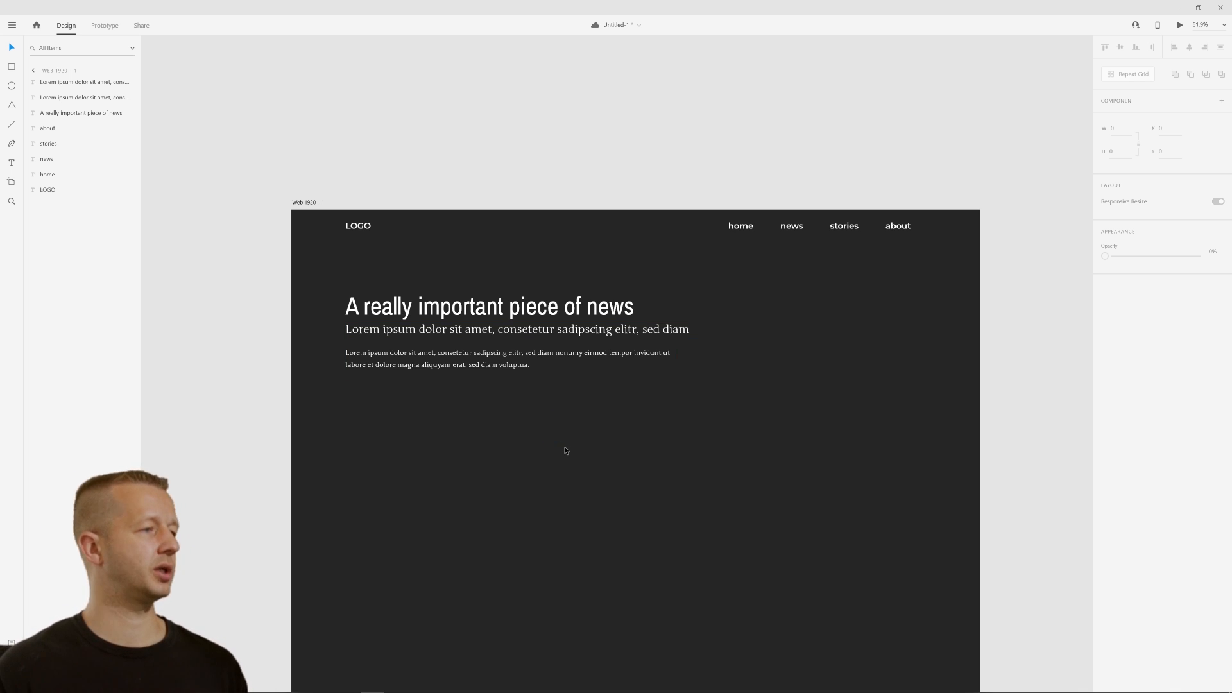
Try placing the body paragraph far below the subheading at Y 1022, and undo the move
drag(462, 365, 461, 532)
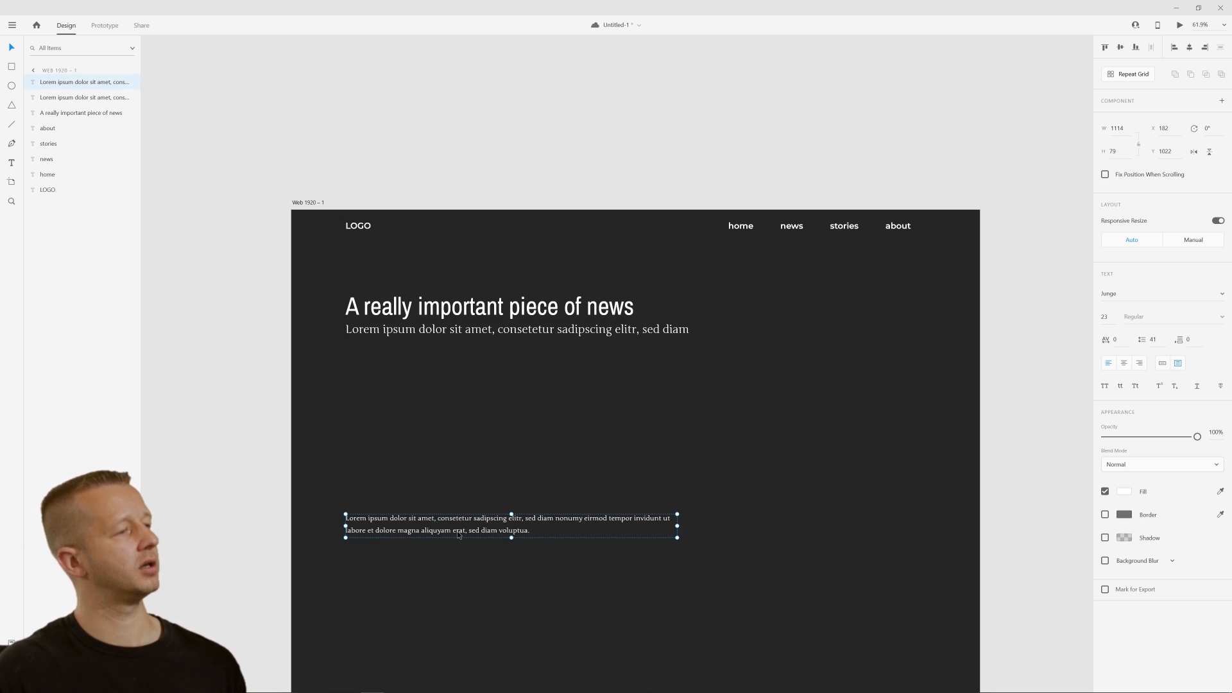
click(502, 587)
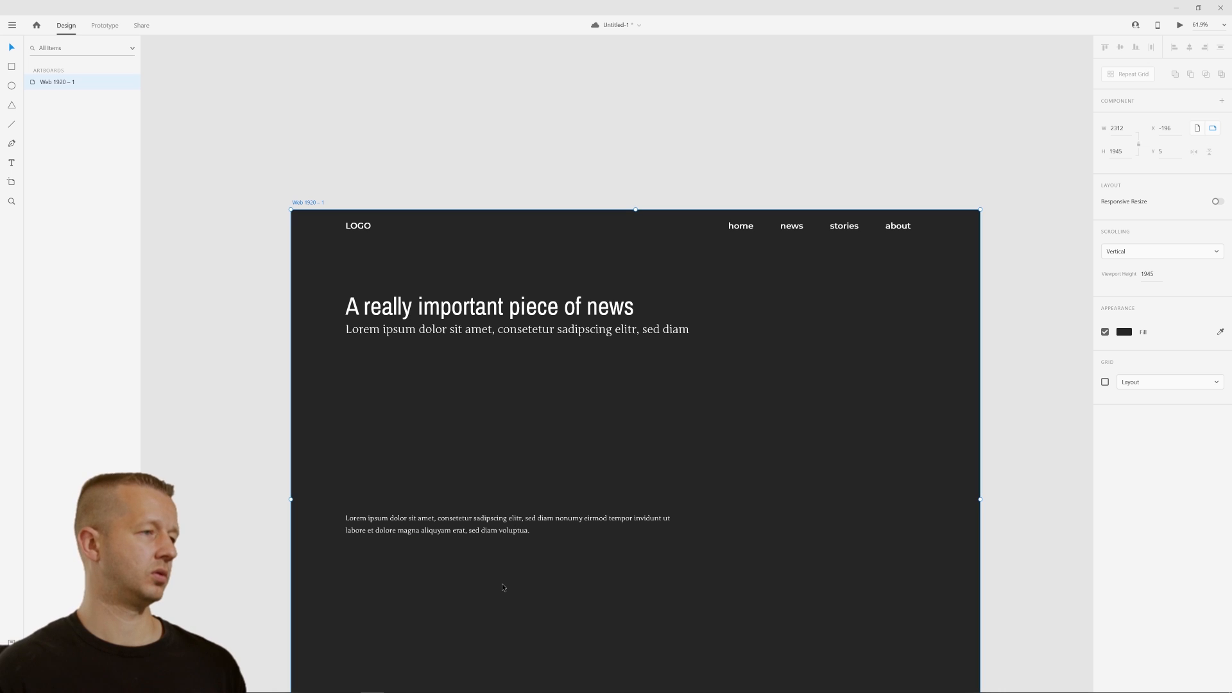
key(ctrl+z)
click(549, 413)
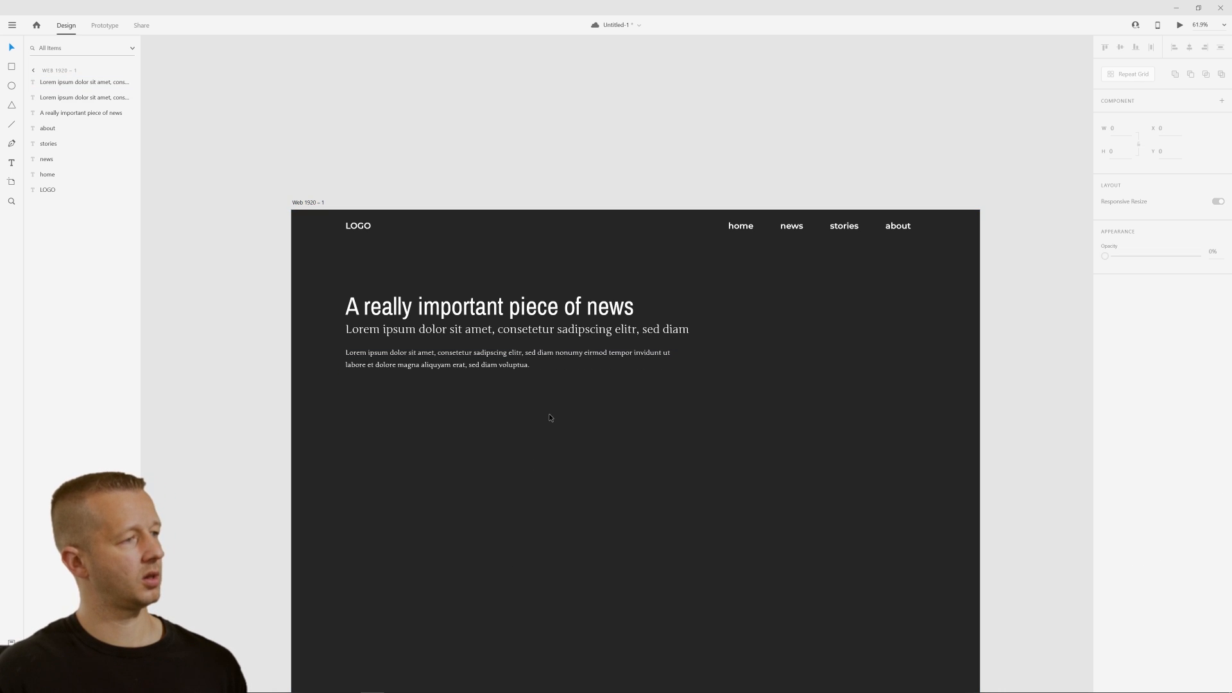
Lower the body paragraph to Y 478 for slightly more space beneath the subheading
click(491, 358)
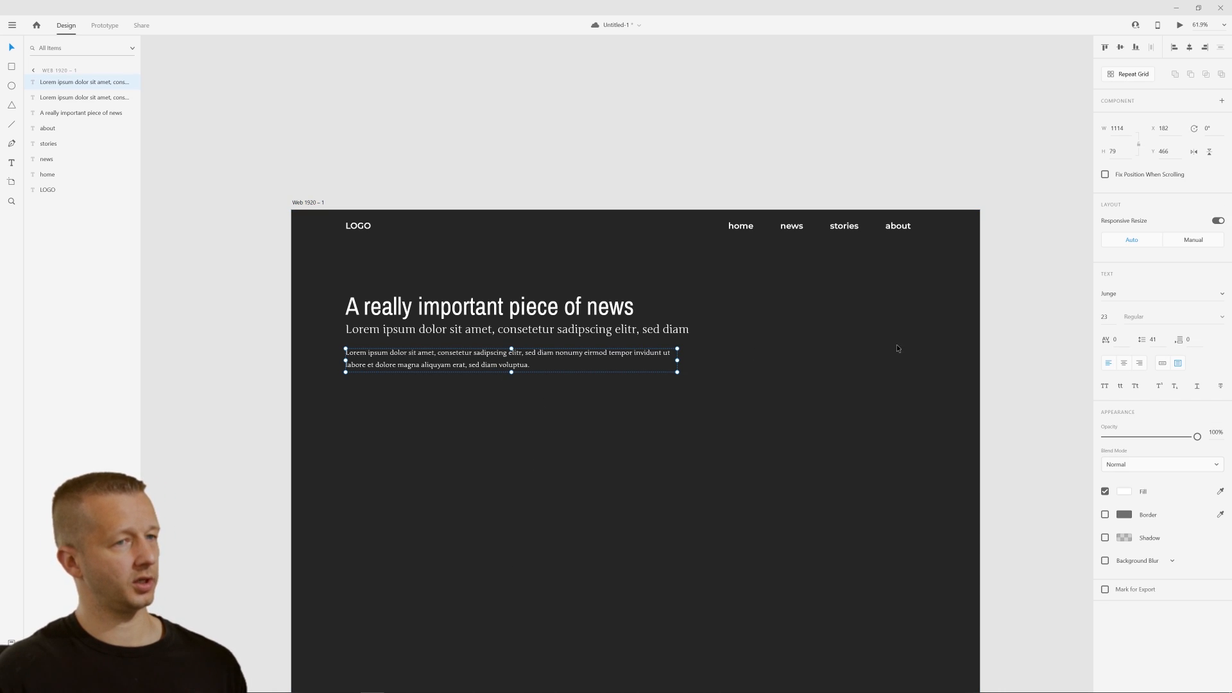
click(594, 438)
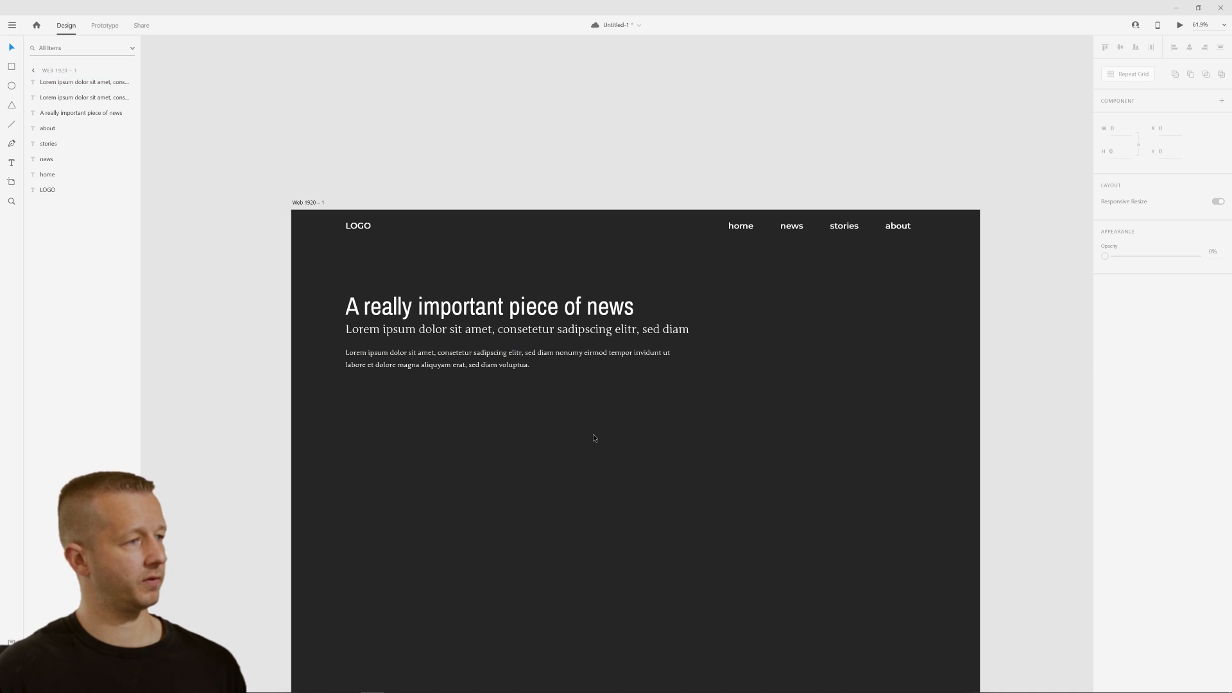
drag(444, 363, 444, 370)
click(451, 414)
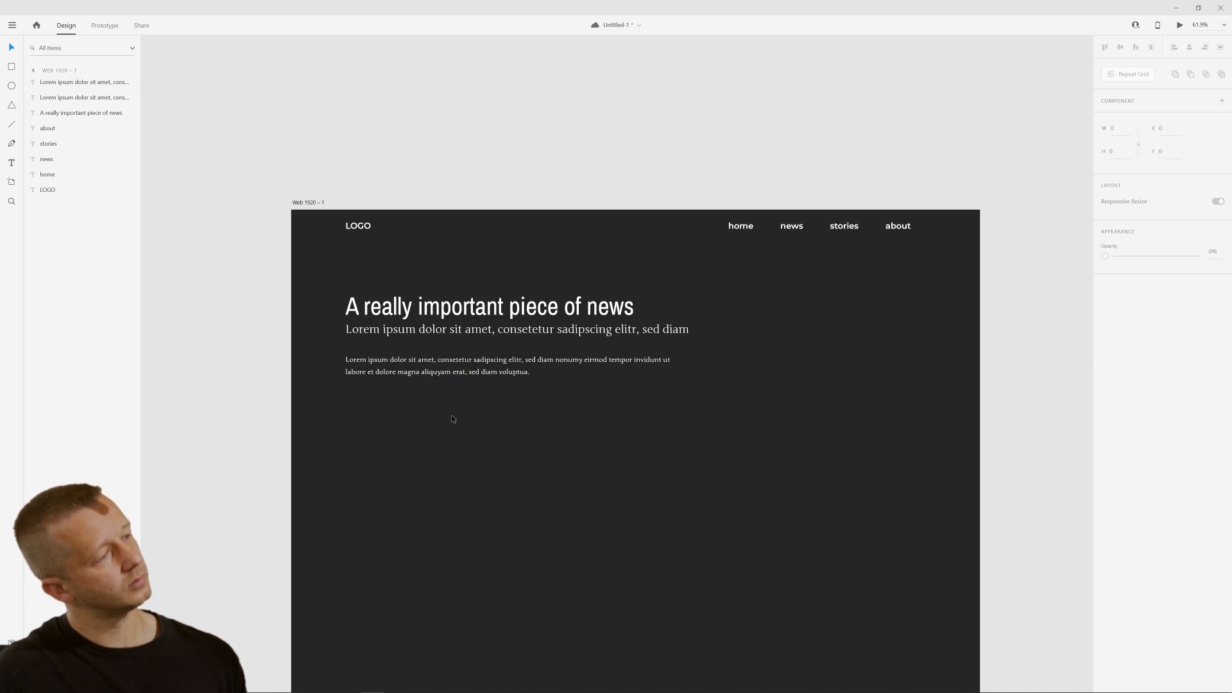
click(458, 375)
drag(459, 371, 459, 370)
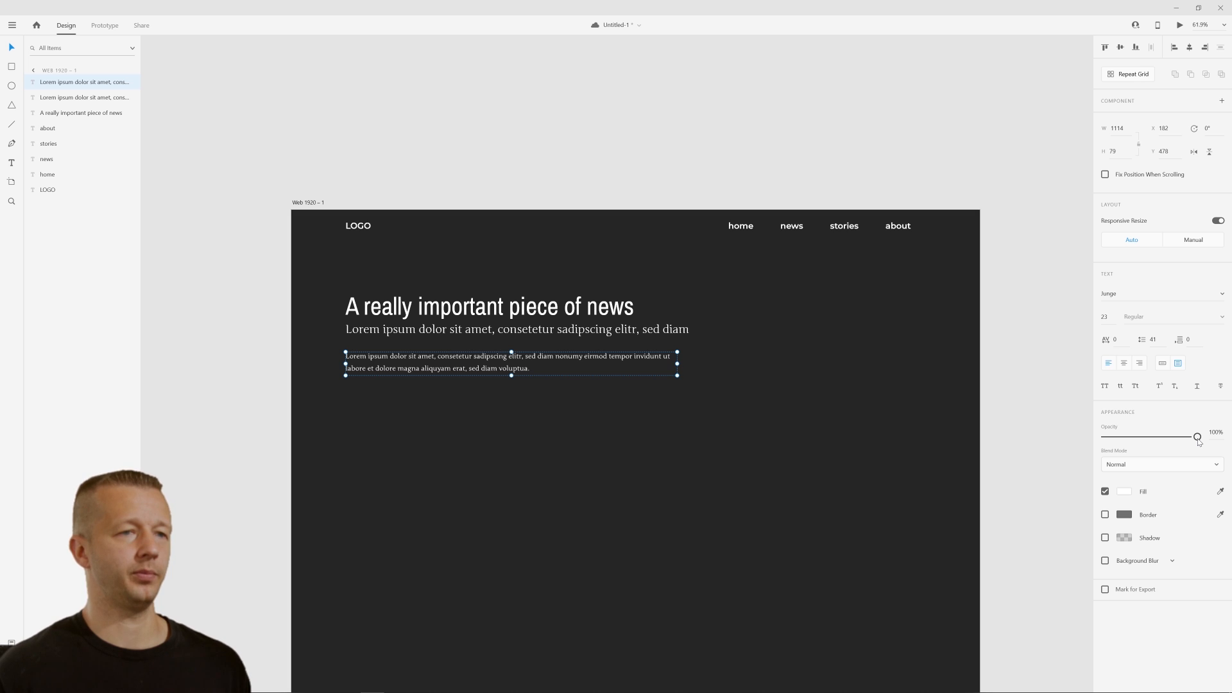
Change the body paragraph's fill colour to the grey #AAAAAA
click(1124, 491)
drag(1014, 456, 902, 457)
click(902, 457)
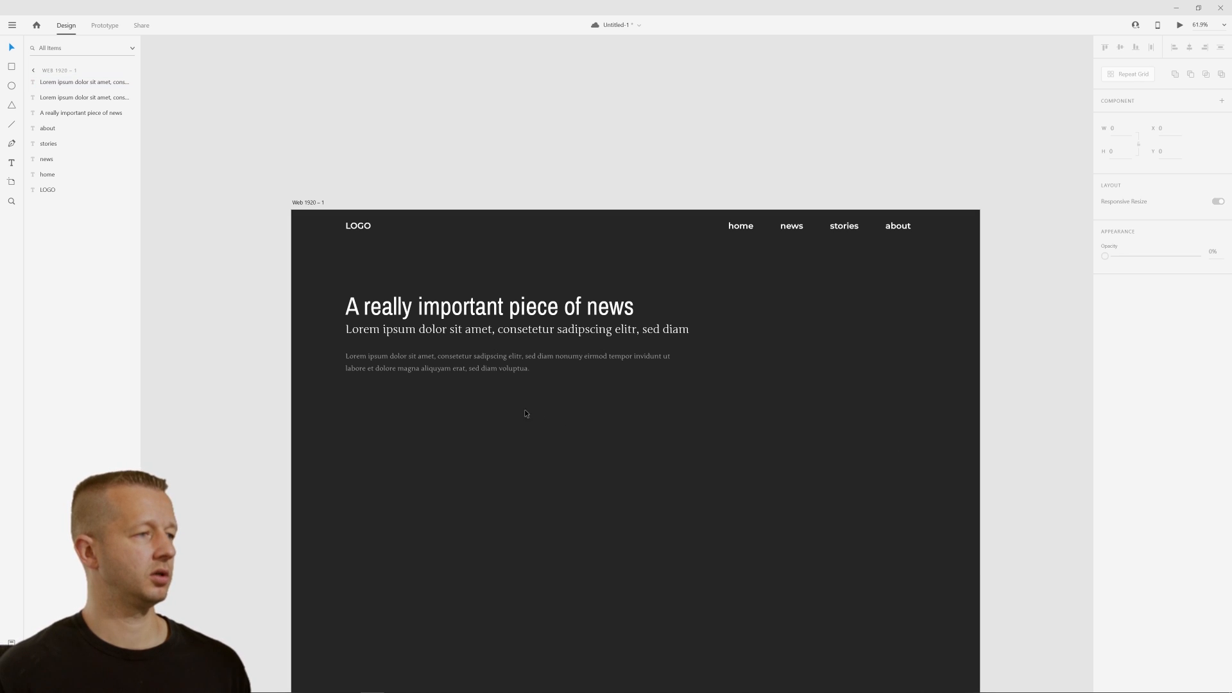
Run the Stark plugin's rapid contrast check on the grey body paragraph and examine its AA and AAA ratings
click(435, 369)
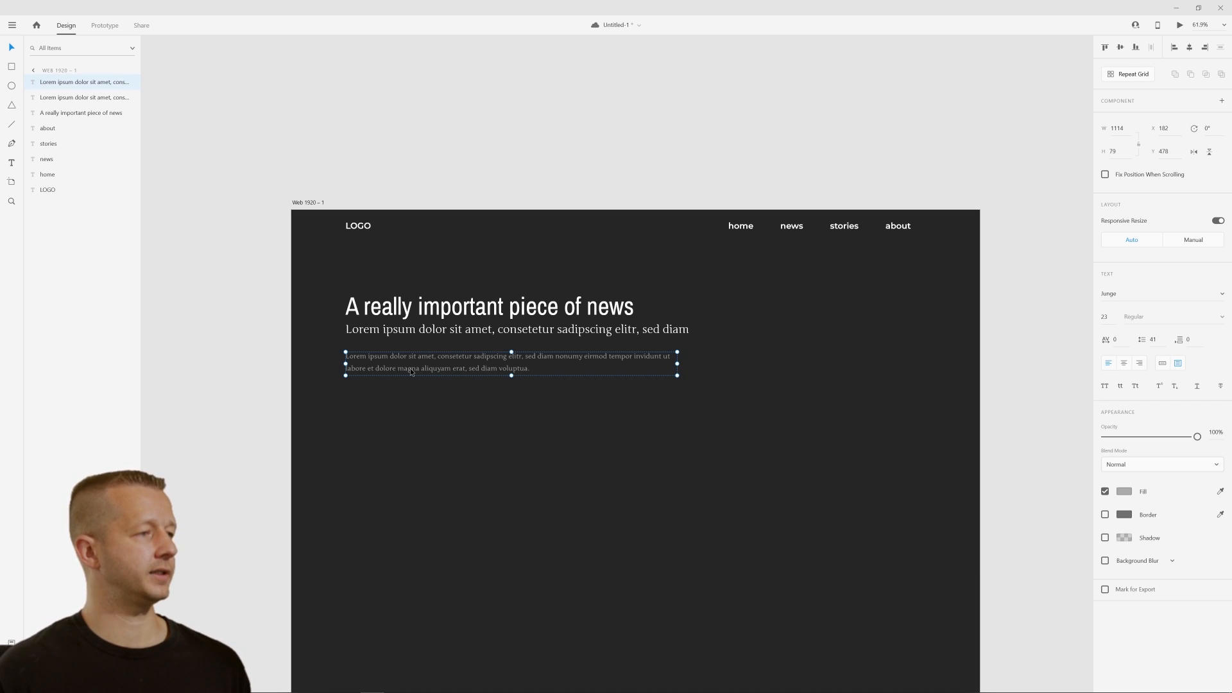
click(12, 25)
mouse_move(58, 379)
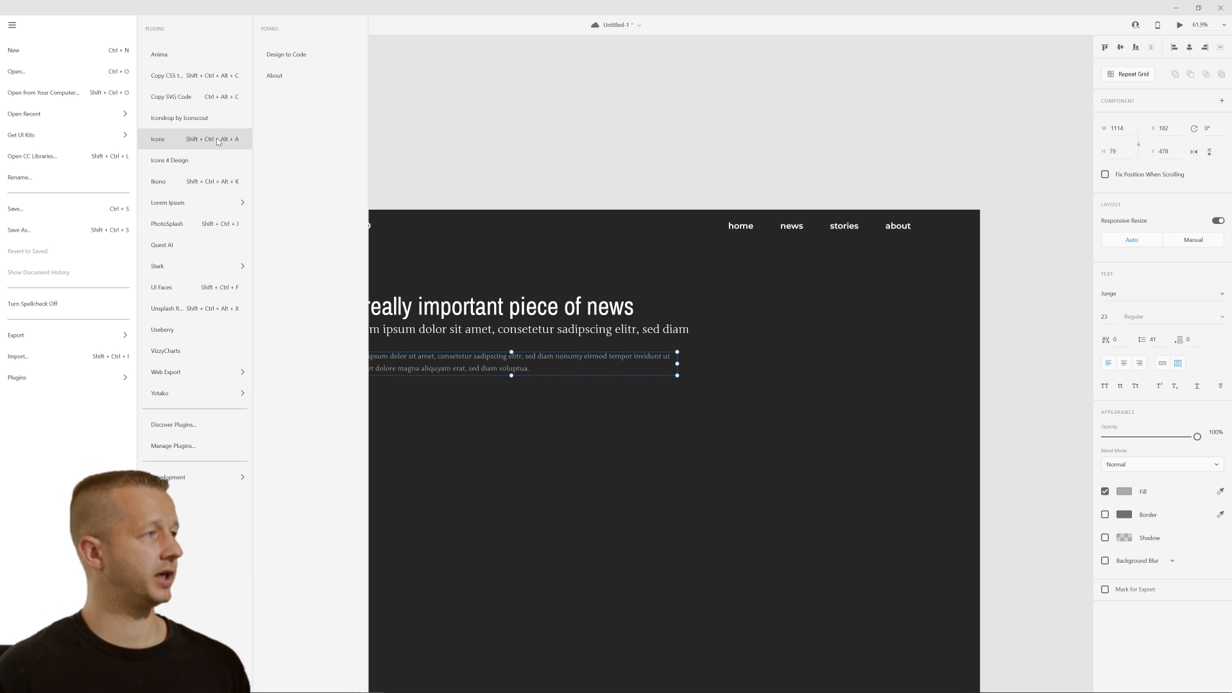
mouse_move(193, 204)
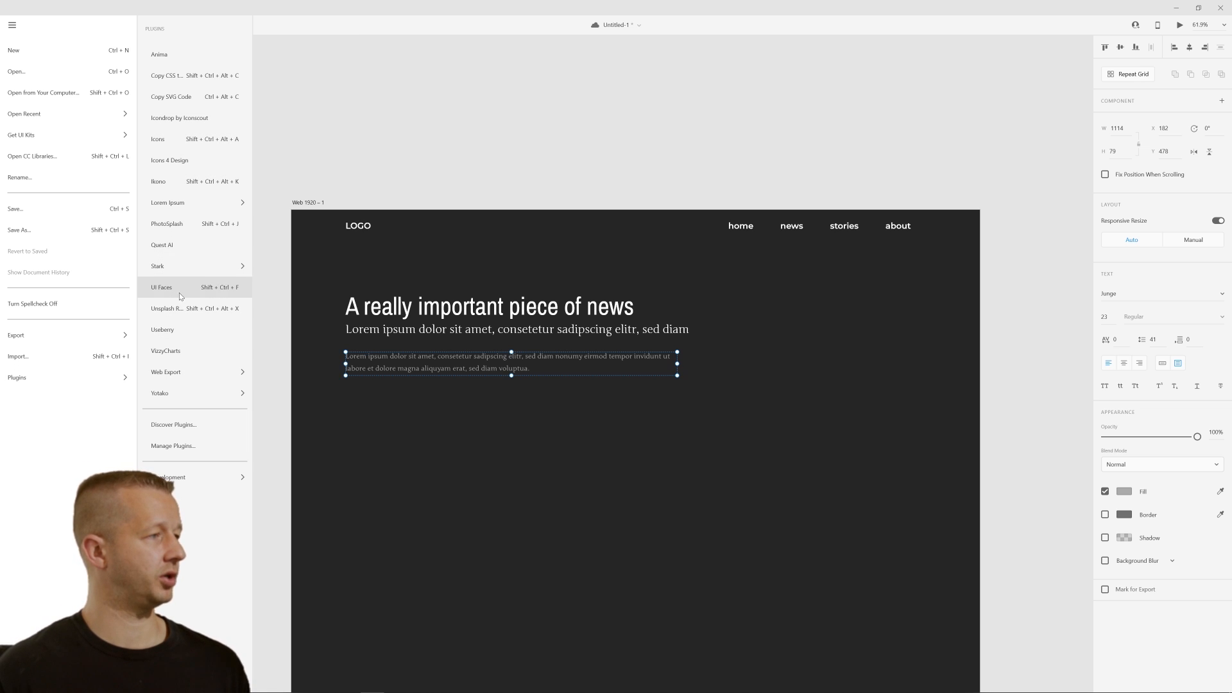
mouse_move(178, 268)
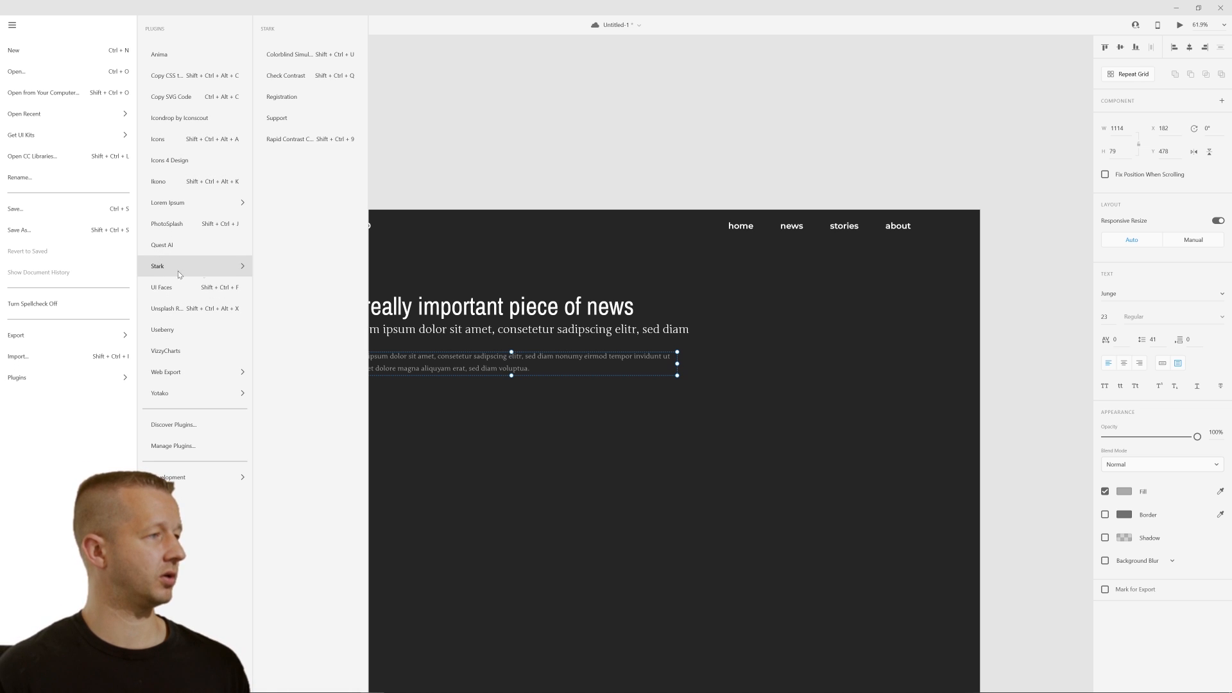
click(289, 141)
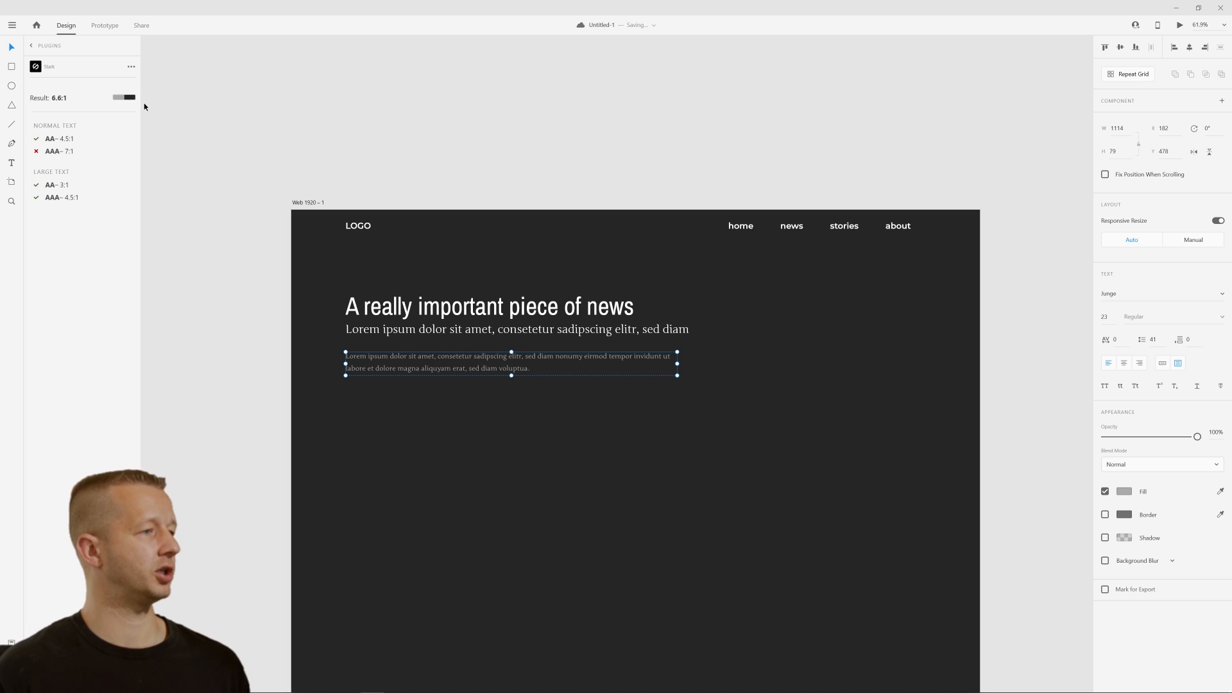
ctrl+scroll(385, 340, up, 6)
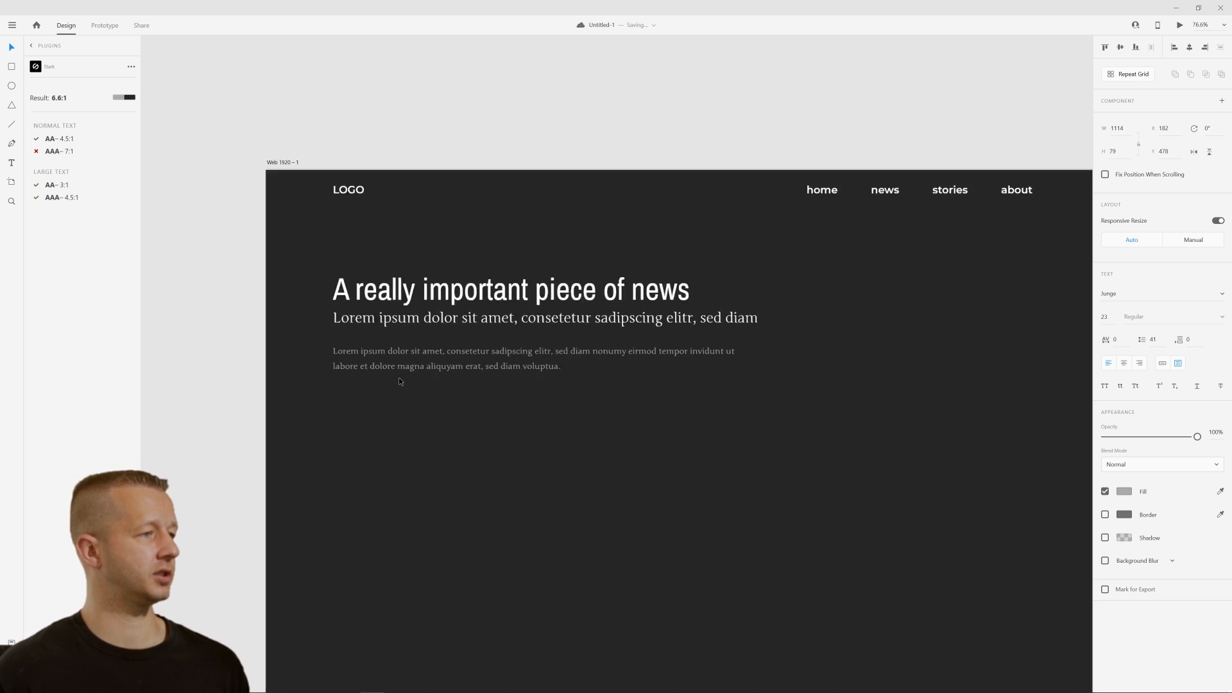
click(276, 254)
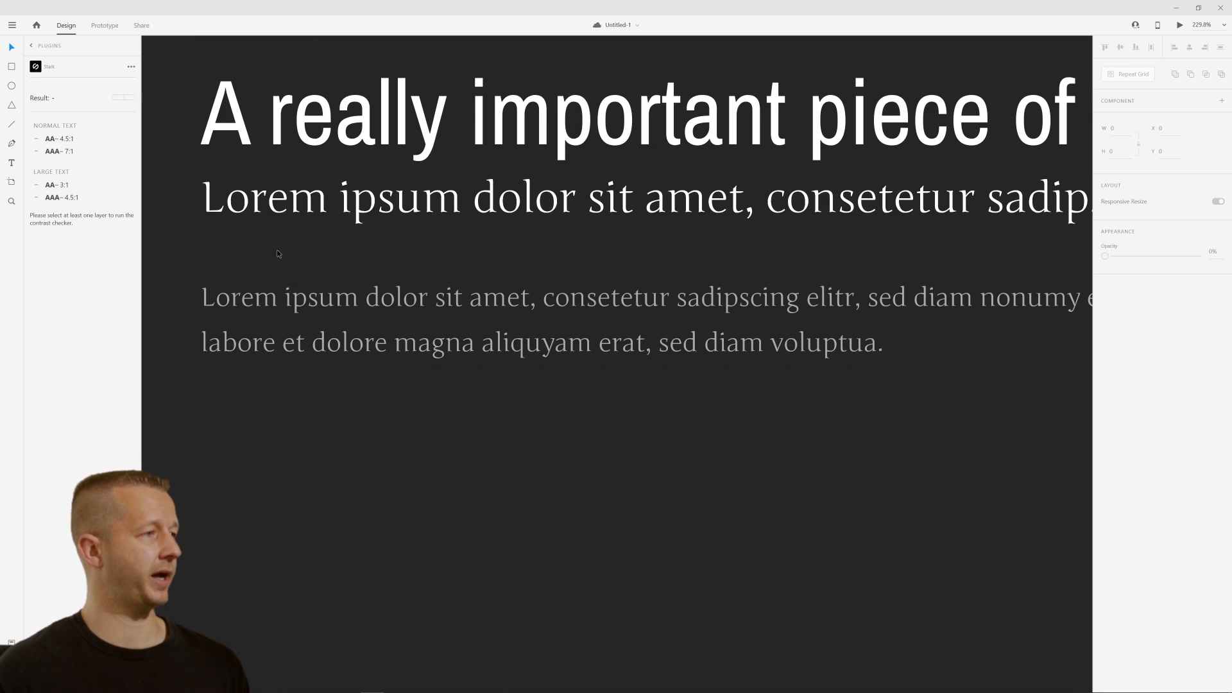
click(283, 322)
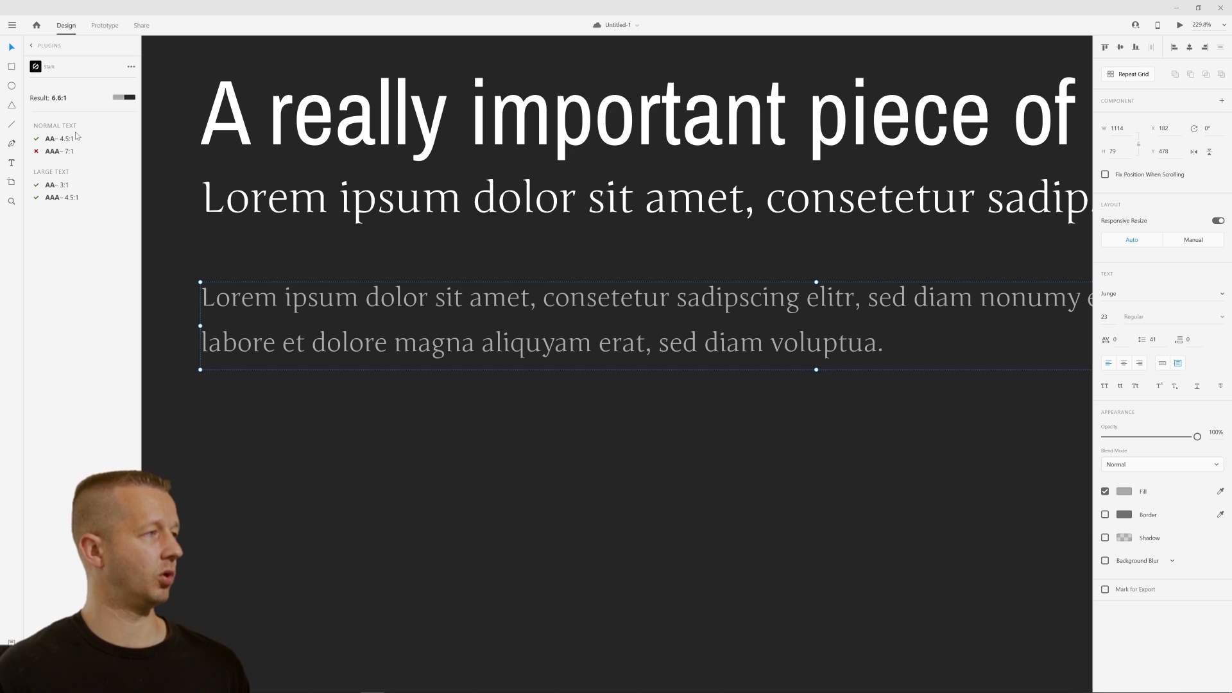
Darken the body paragraph's fill to #727272 and check its contrast rating in Stark
key(ctrl+0)
click(618, 412)
drag(701, 419, 588, 378)
drag(517, 392, 494, 388)
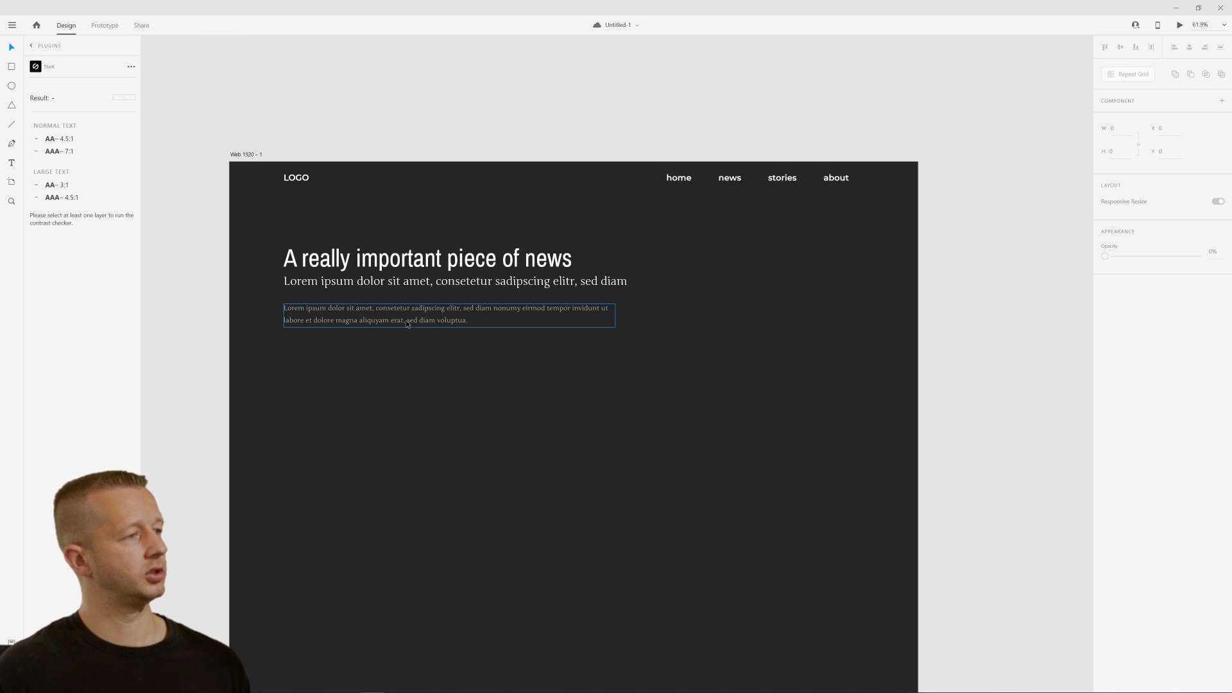
click(573, 307)
click(1121, 491)
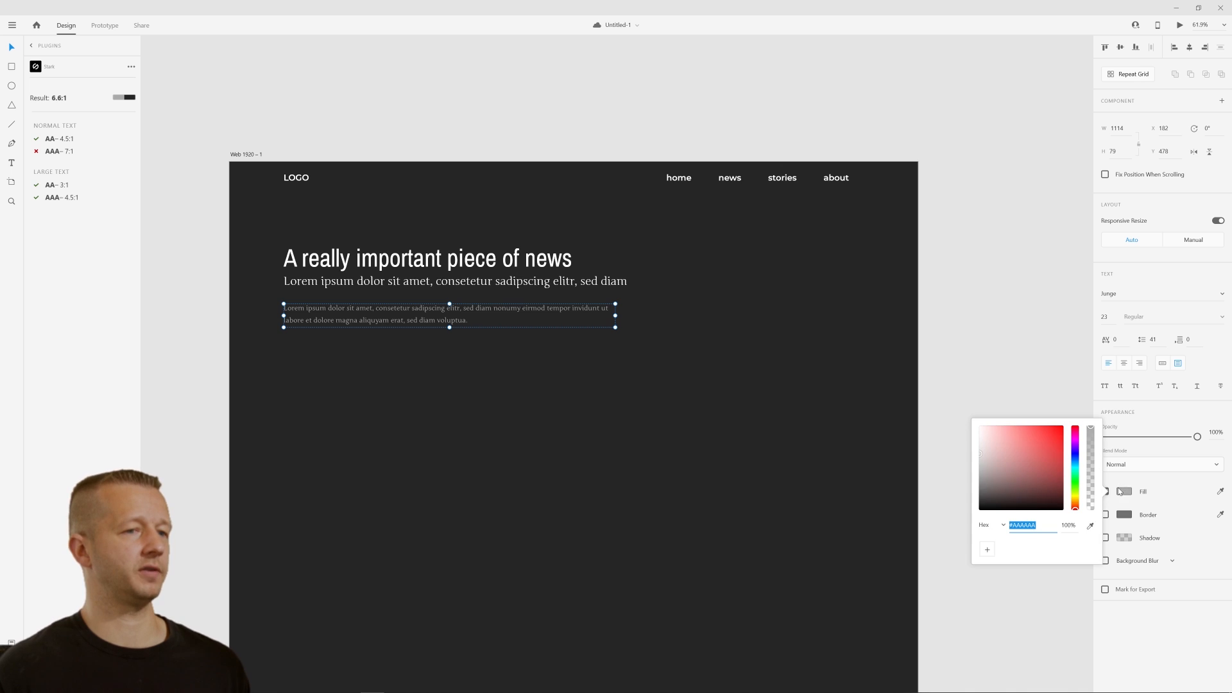
mouse_move(987, 473)
mouse_down()
mouse_move(983, 460)
mouse_move(956, 472)
mouse_up()
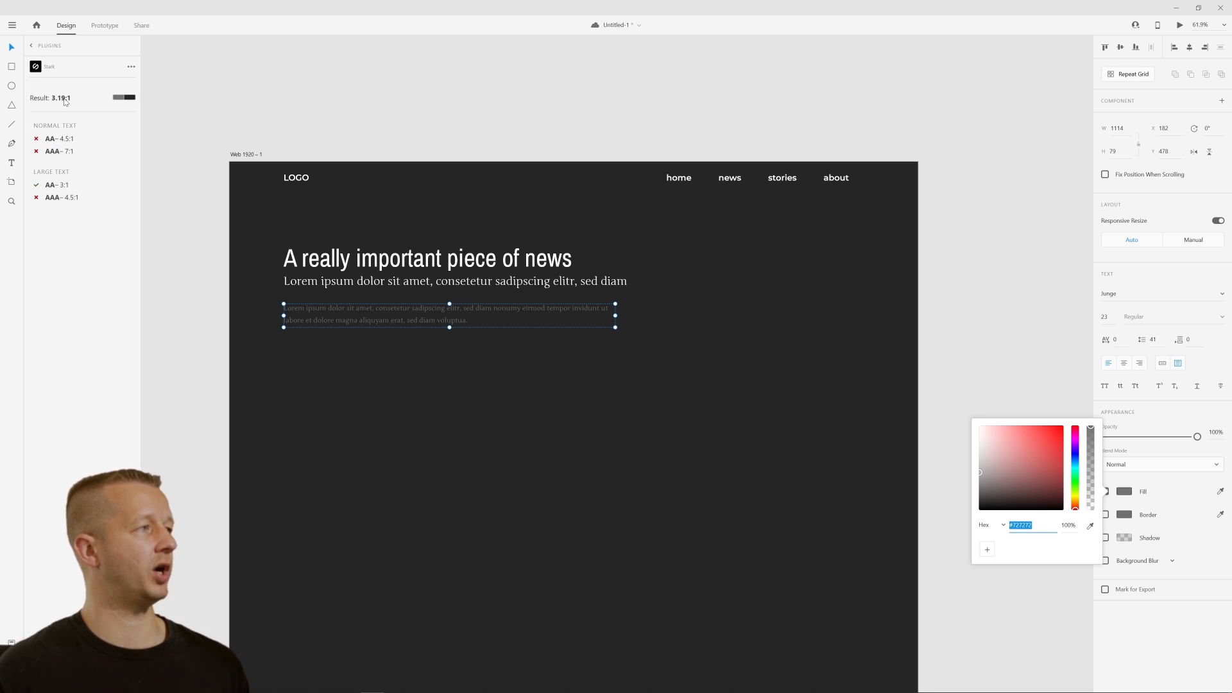
click(412, 353)
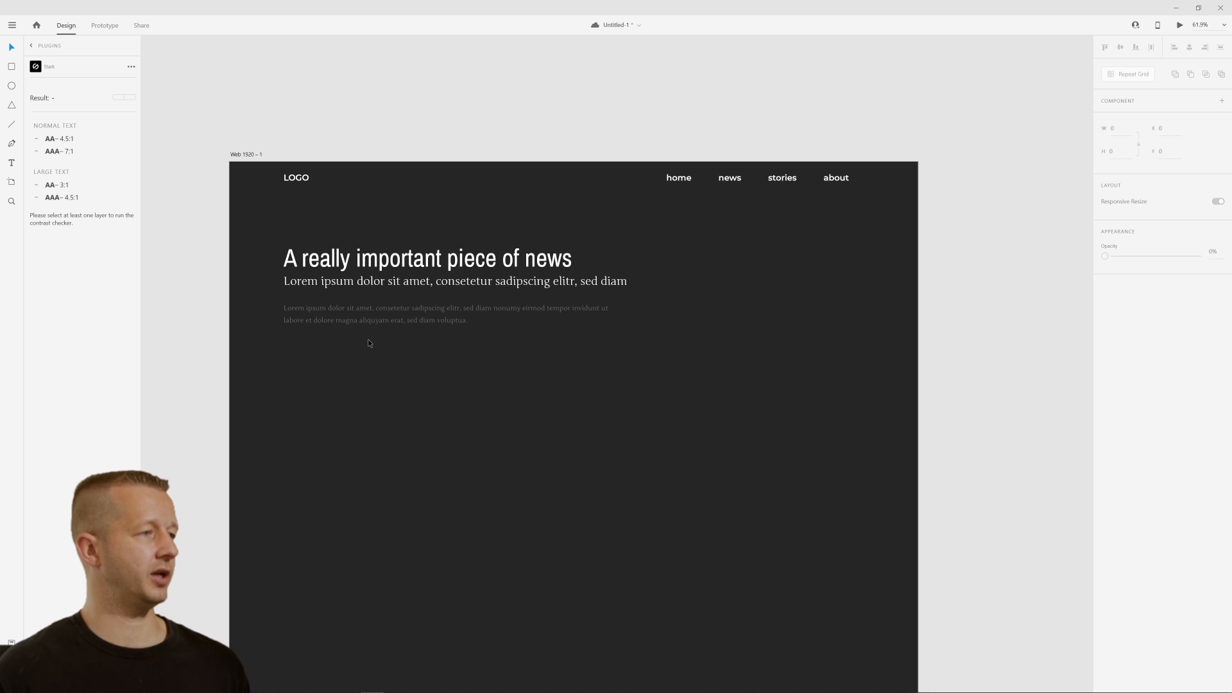
click(390, 321)
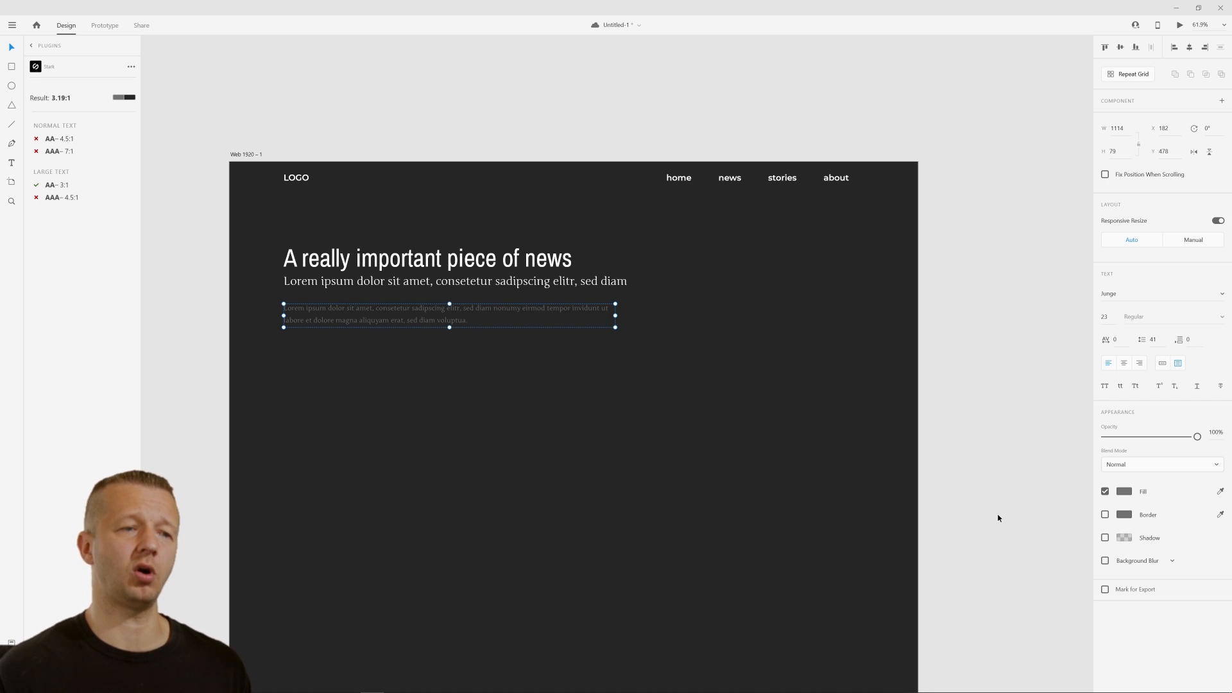
Lighten the body paragraph's fill to #9C9C9C and check its contrast rating in Stark
click(1124, 492)
mouse_move(989, 464)
mouse_down()
mouse_move(980, 474)
mouse_move(980, 458)
mouse_up()
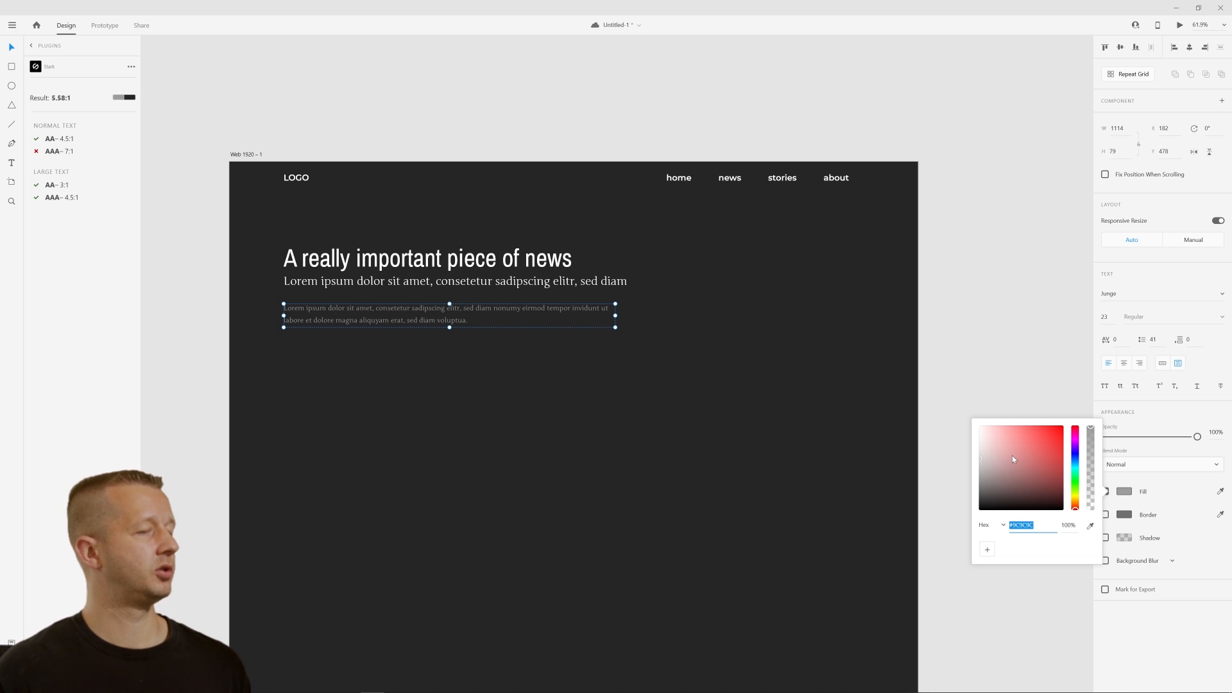
click(547, 419)
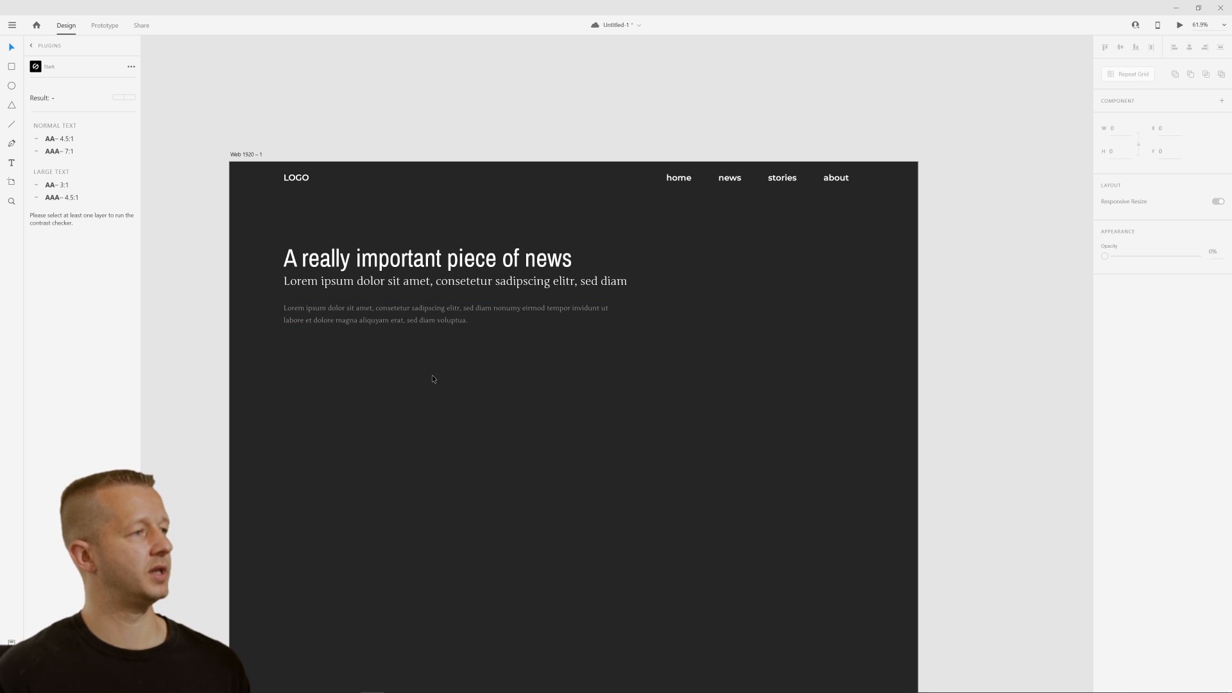
Move the body paragraph up slightly, closer to the subheading
drag(429, 371, 524, 389)
drag(618, 395, 571, 398)
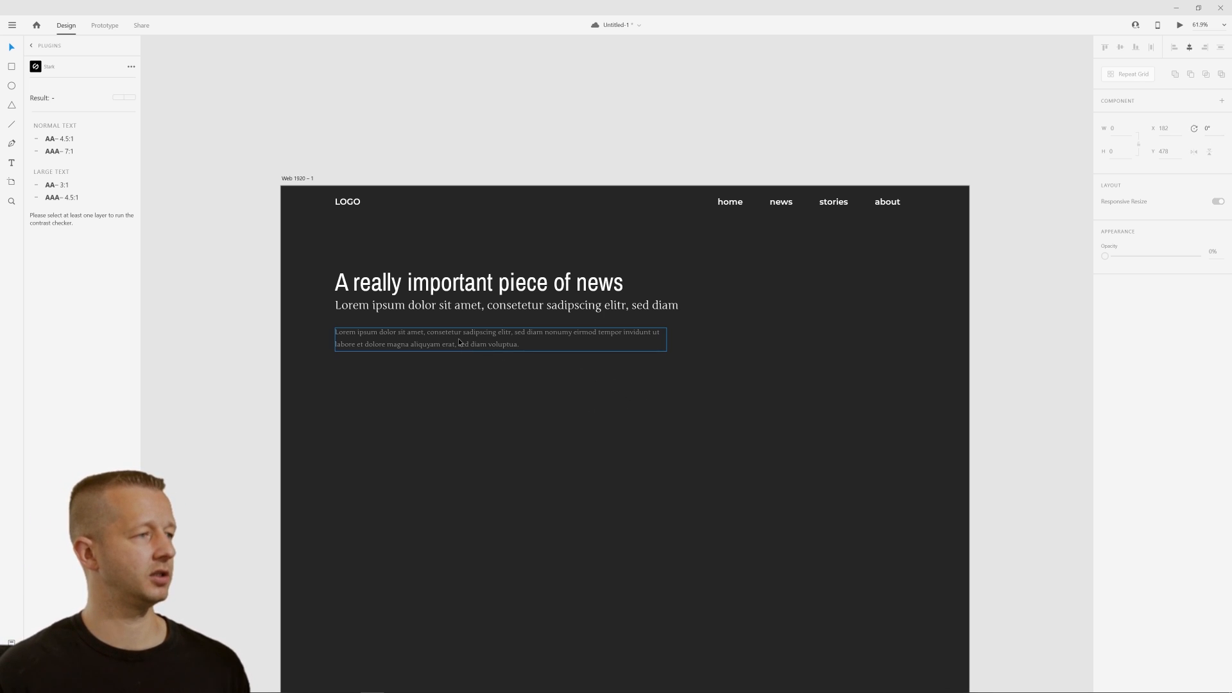
drag(459, 341, 461, 336)
click(522, 406)
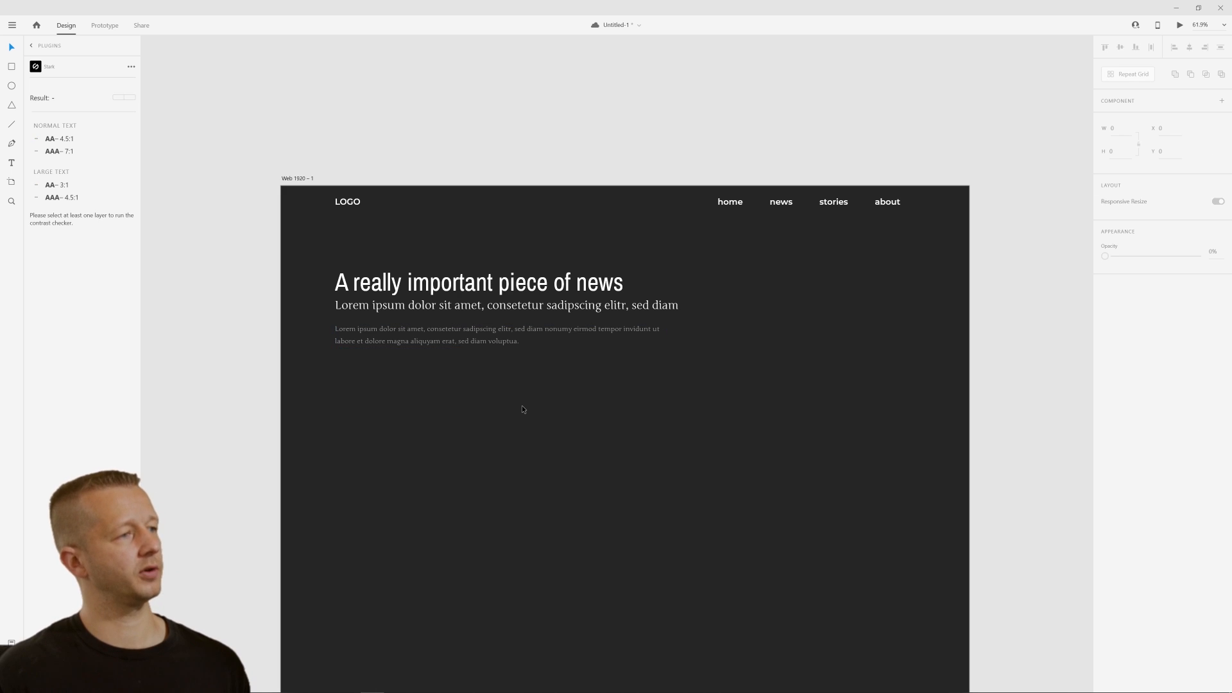
drag(633, 402, 637, 403)
drag(310, 253, 577, 385)
click(598, 391)
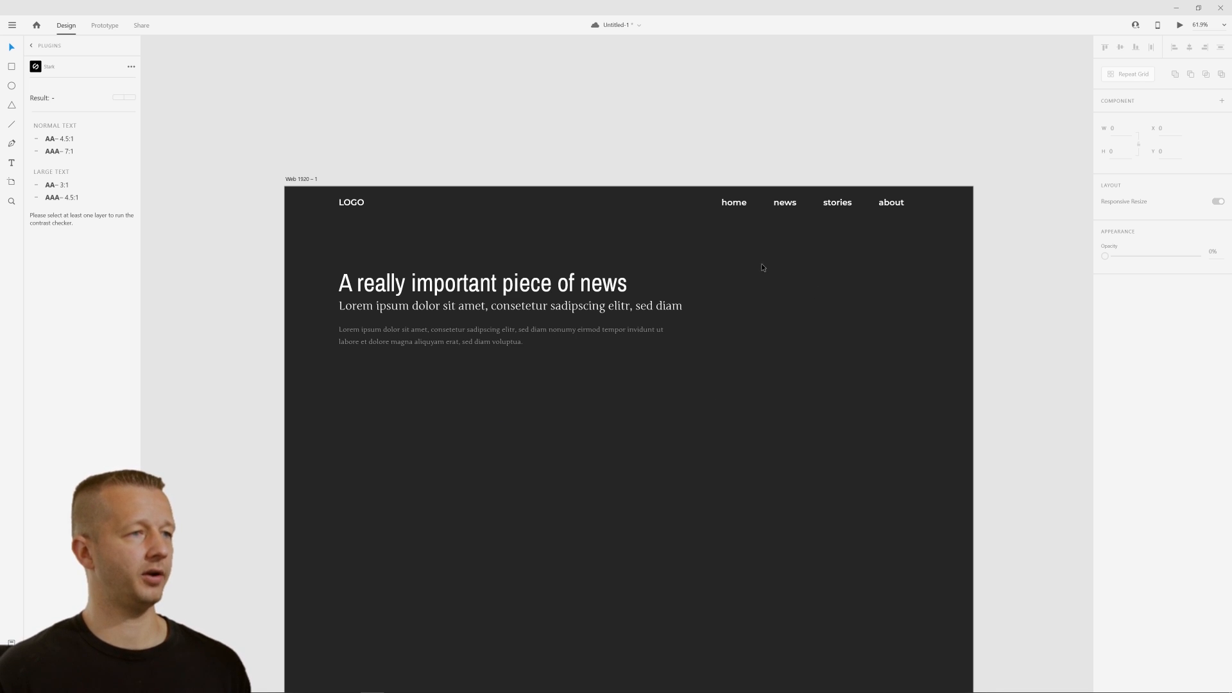
drag(730, 259, 907, 641)
click(712, 366)
Lengthen the subheading by adding a copy of its word "consetetur" at the end and widen its text box to about 1383
click(647, 309)
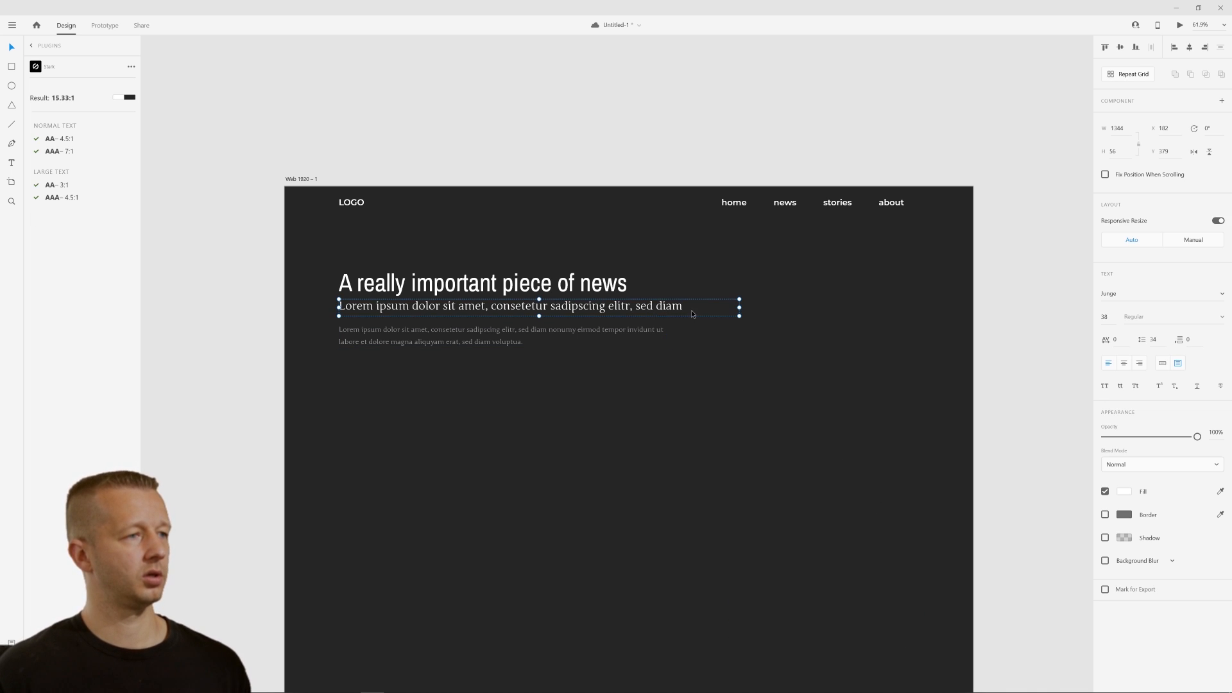
double_click(637, 304)
double_click(525, 306)
key(ctrl+c)
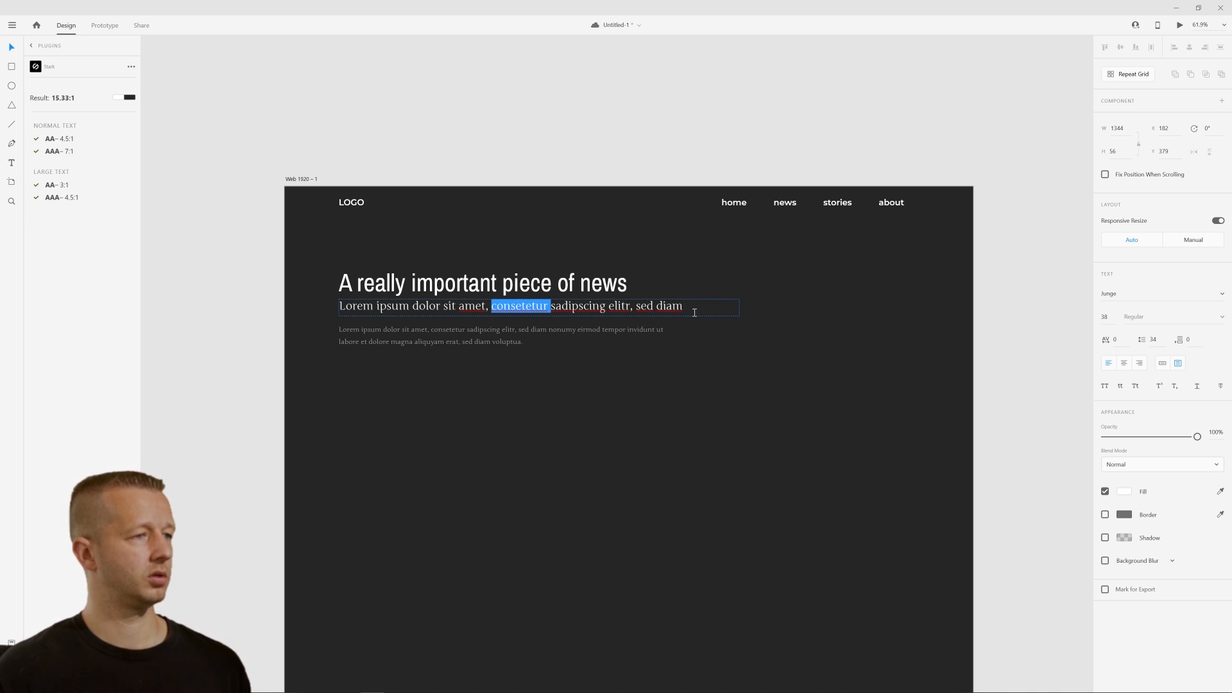
click(704, 309)
key(ctrl+v)
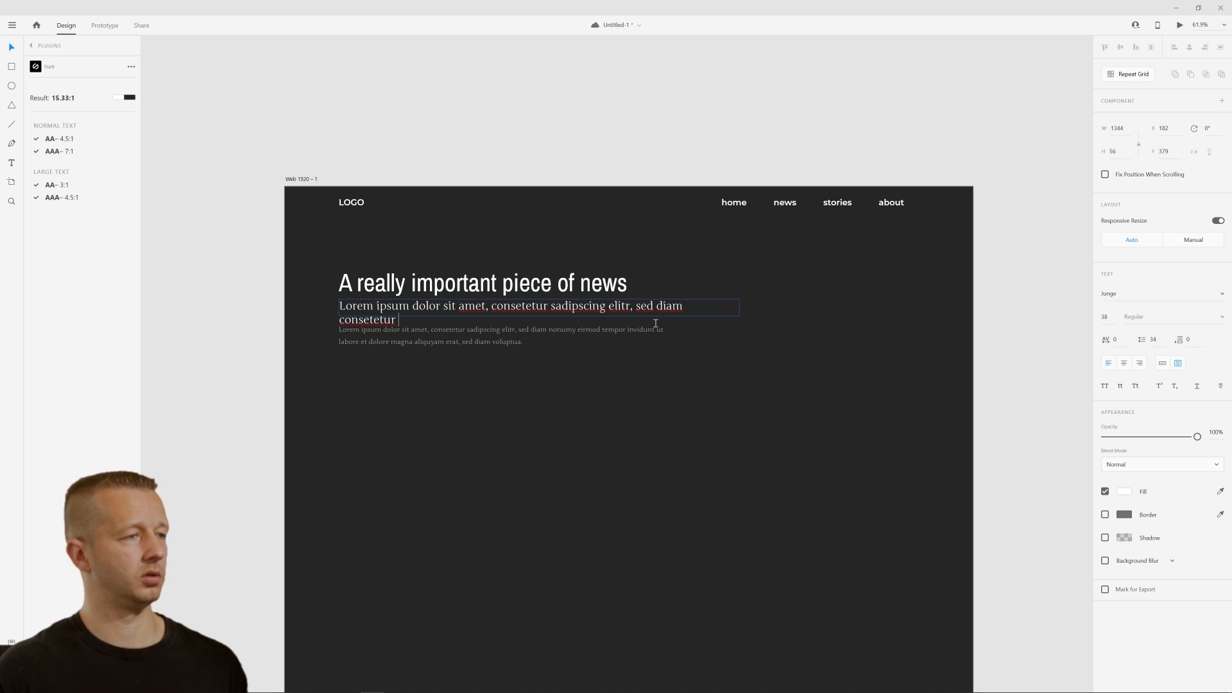
key(ctrl+z)
drag(739, 308, 752, 308)
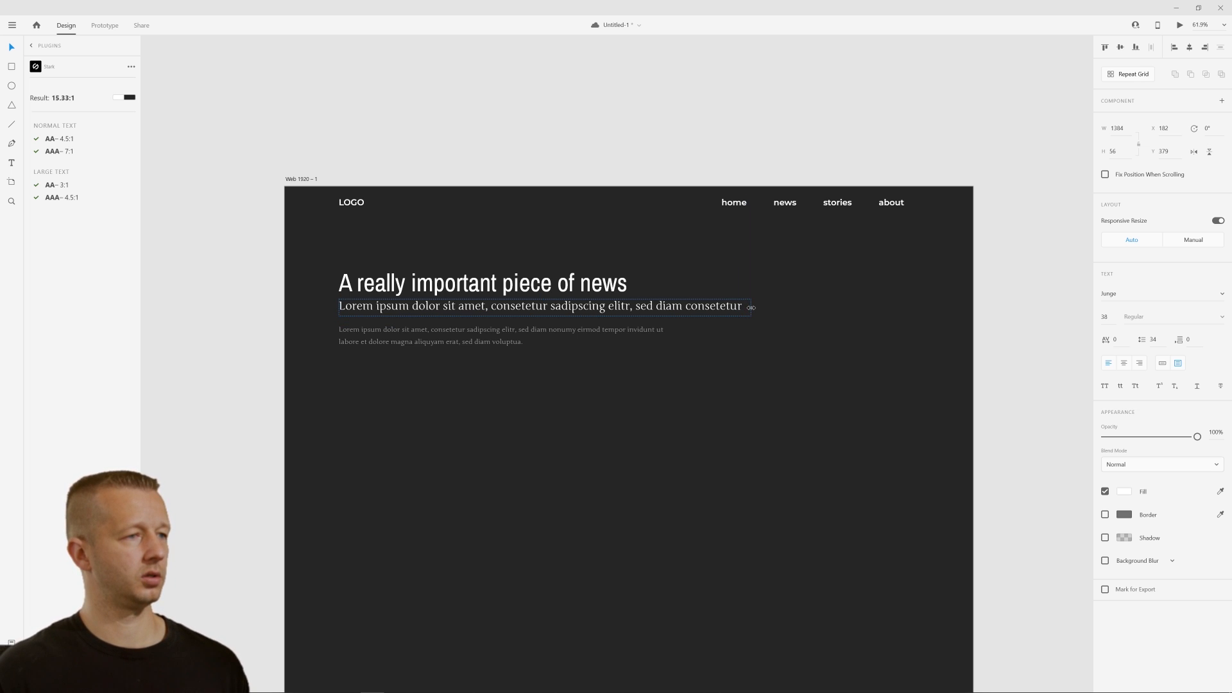
click(831, 353)
drag(838, 359, 818, 336)
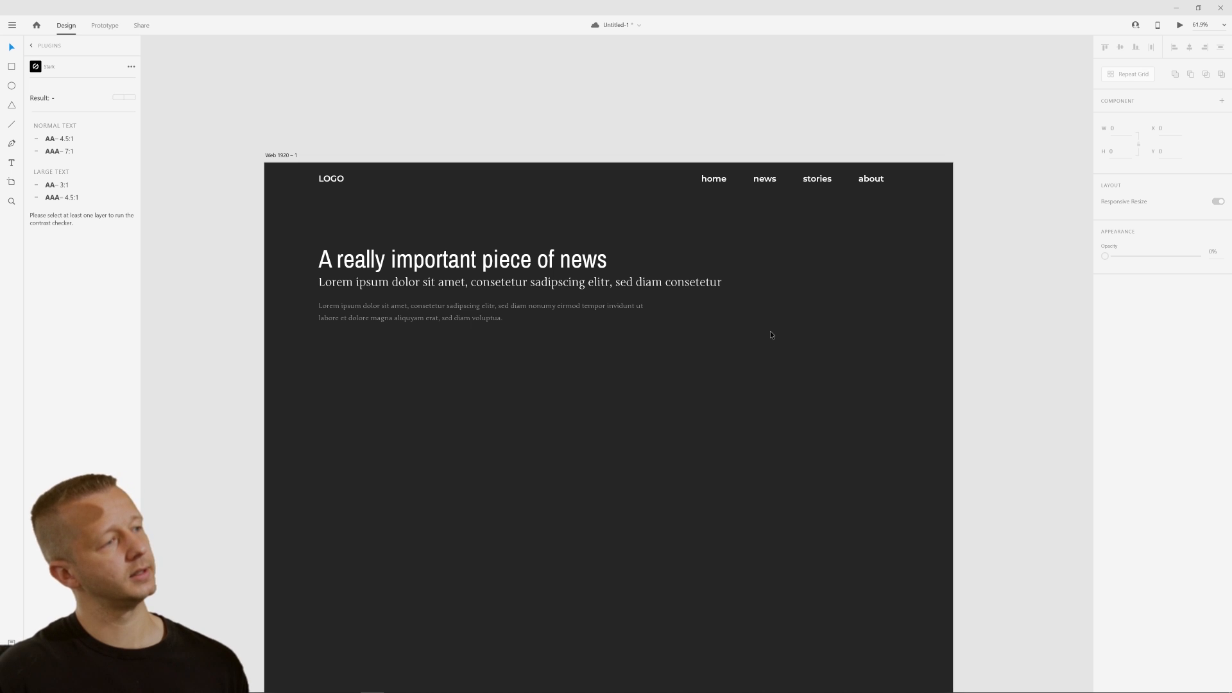
drag(258, 217, 214, 213)
click(635, 366)
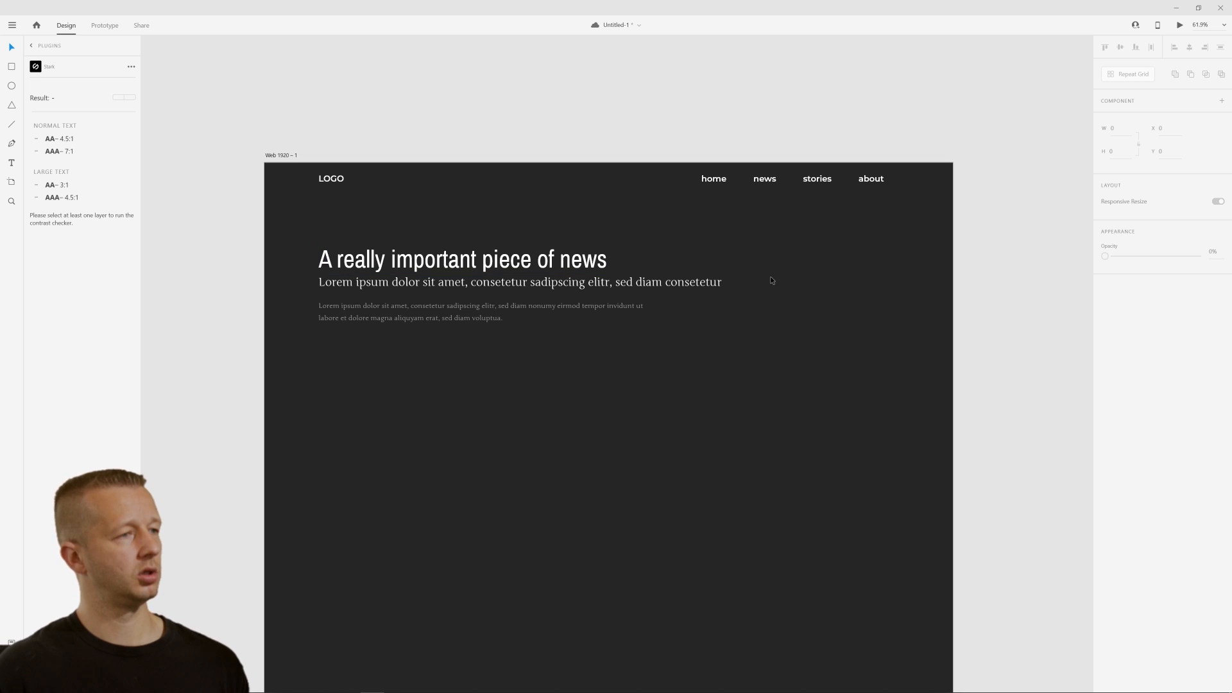
drag(764, 248, 888, 604)
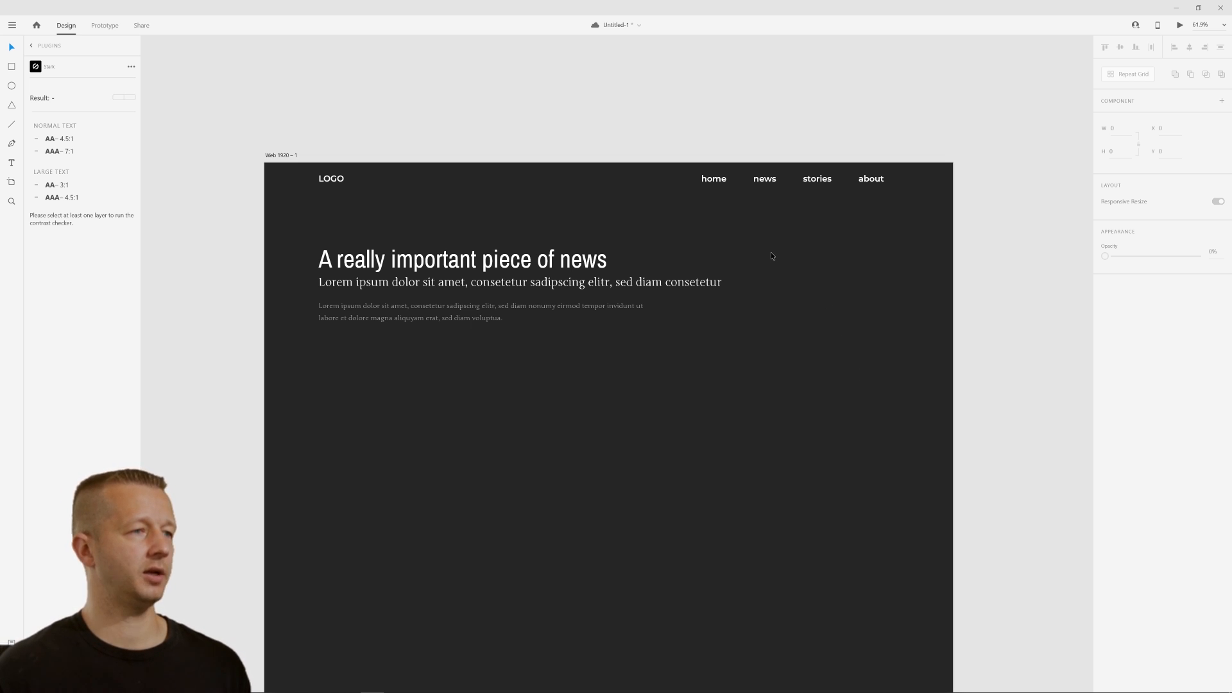
drag(774, 250, 901, 631)
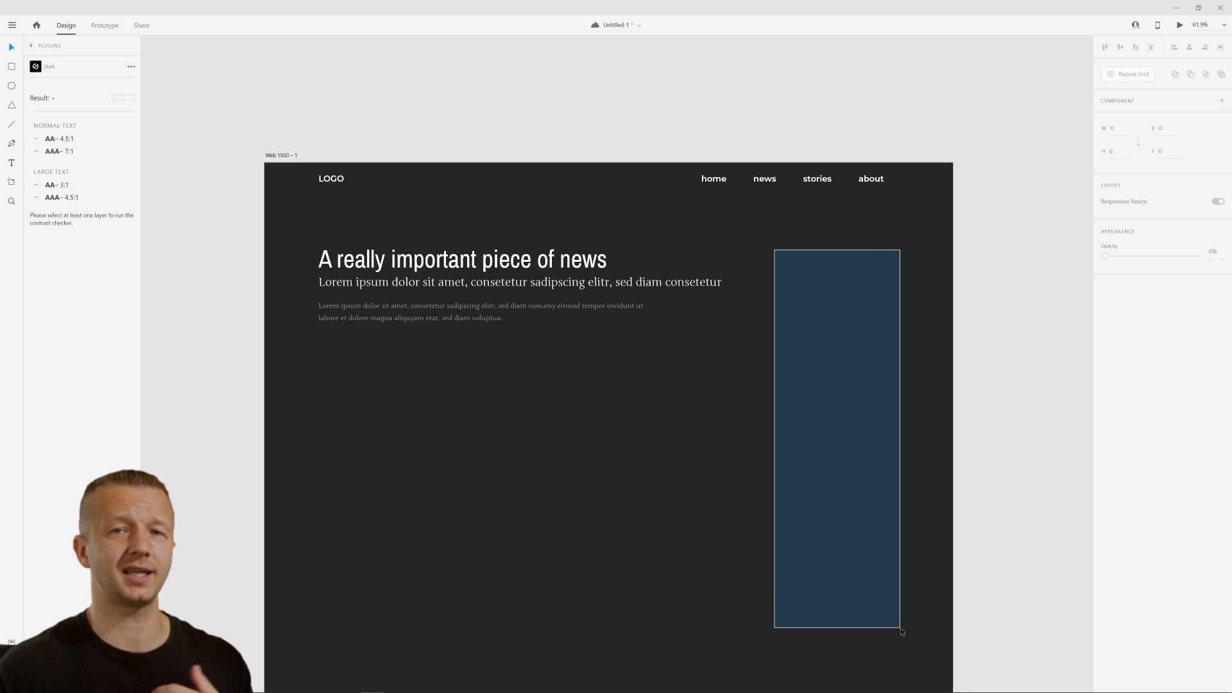
drag(901, 627, 892, 622)
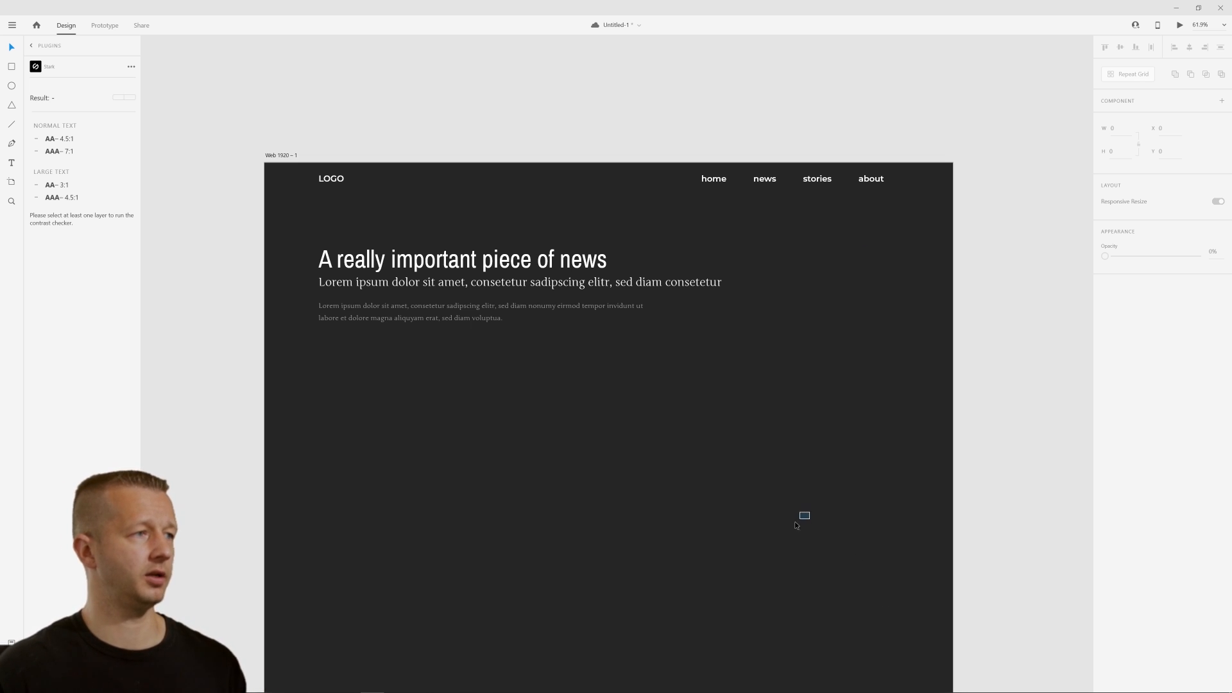
drag(743, 237, 883, 652)
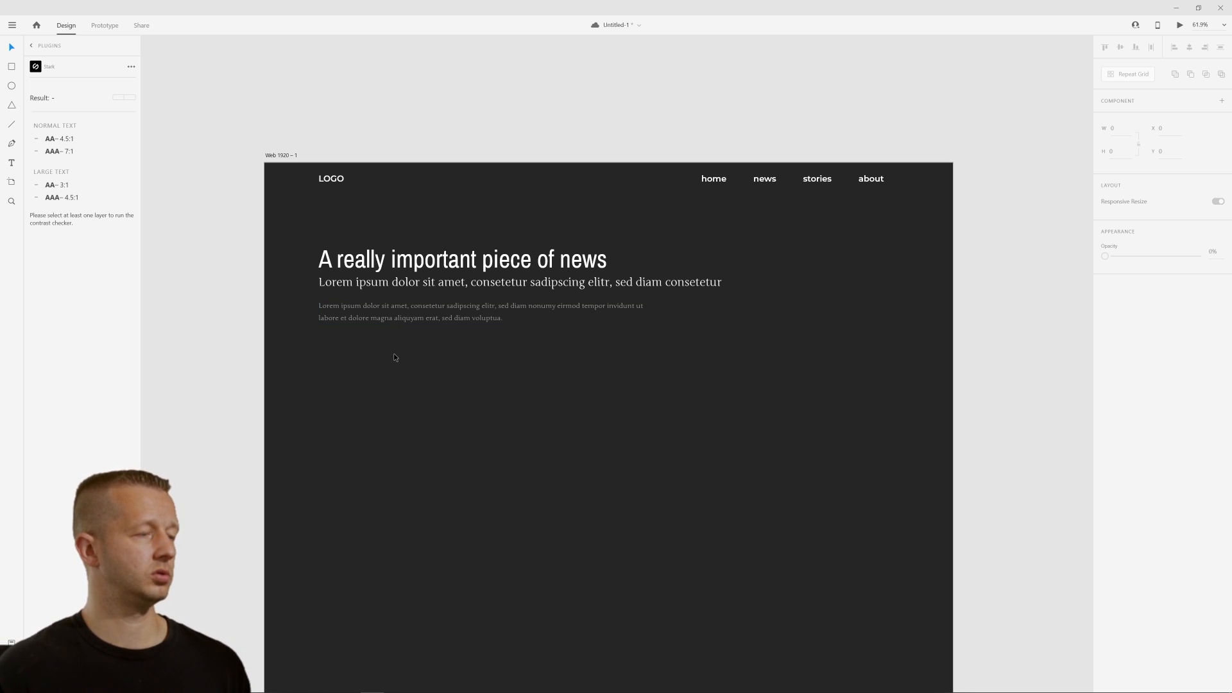
Create a text box about 458 by 124 in the empty column beside the headline, level with its top, containing "sdfasdfs"
click(390, 258)
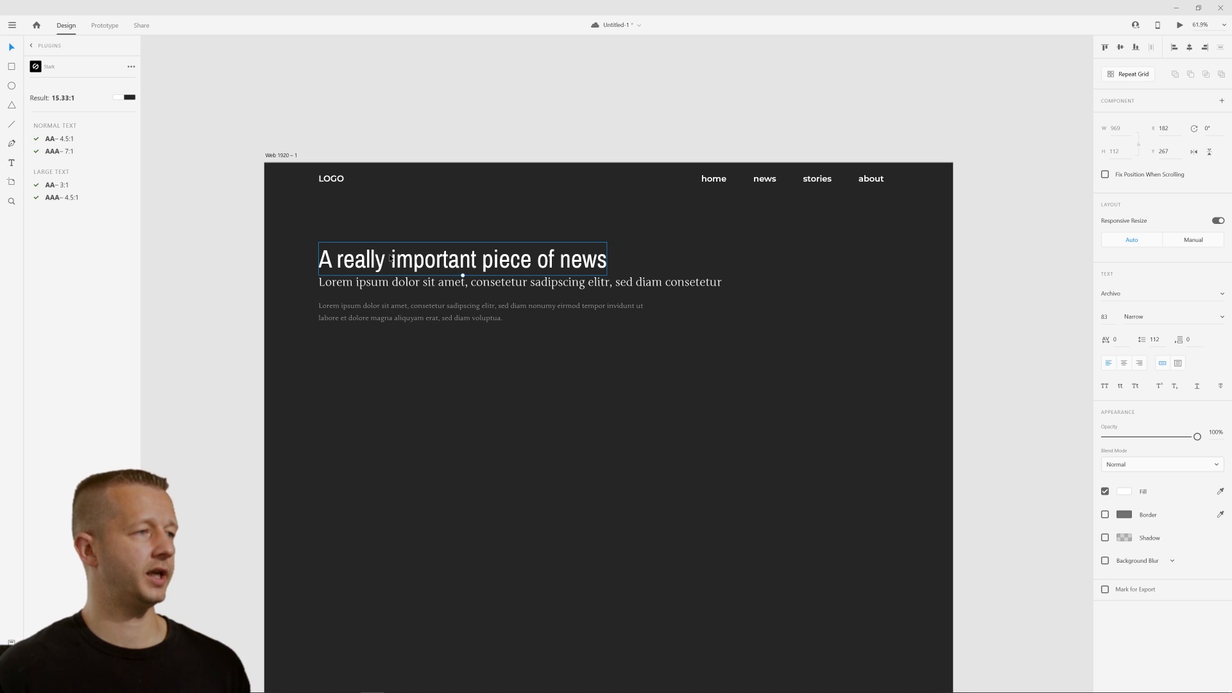
key(Escape)
key(t)
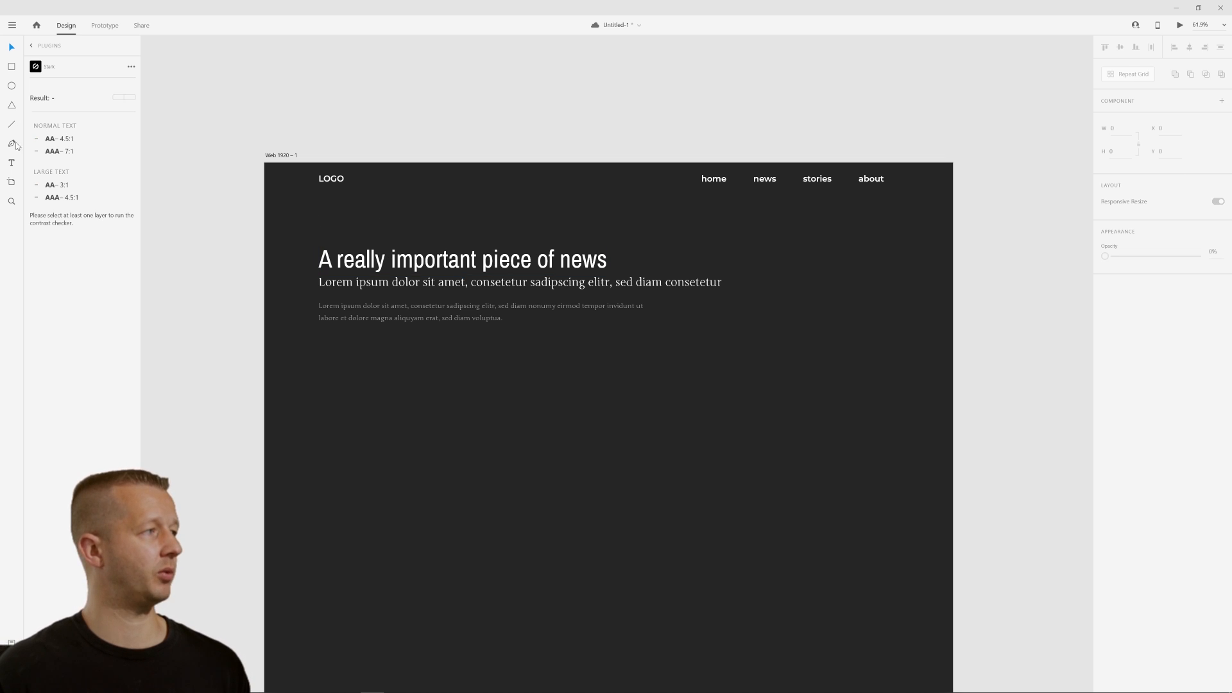
drag(748, 242, 883, 281)
text(sdfasdfs)
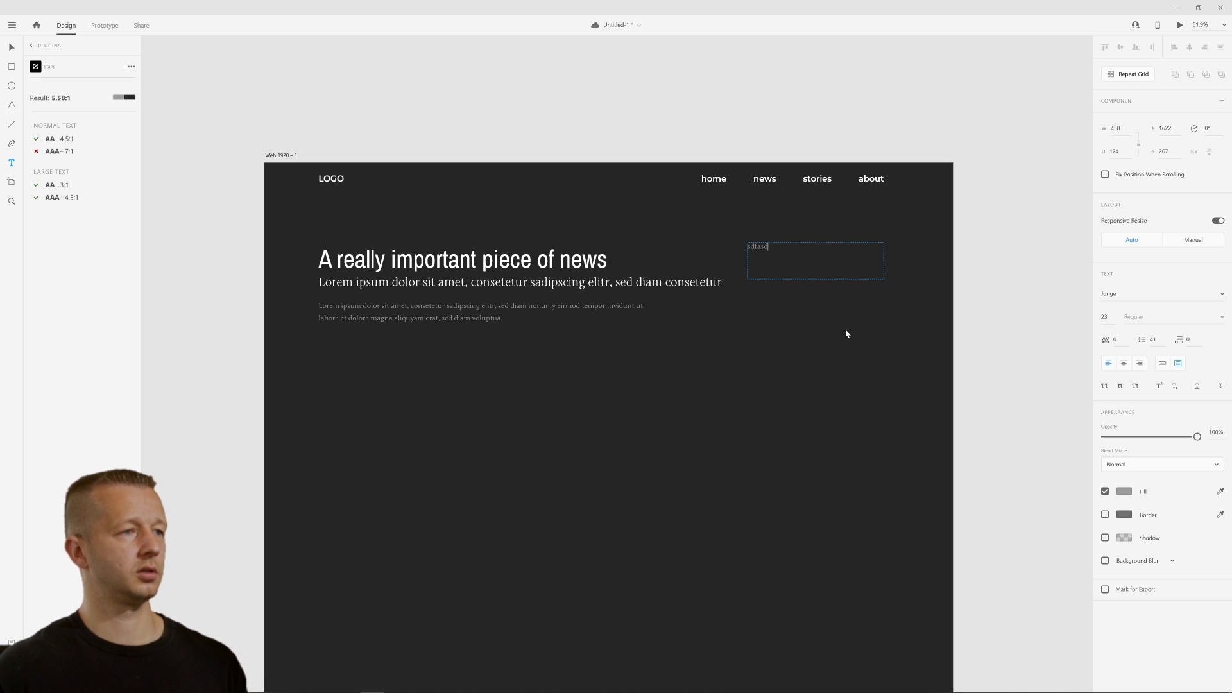
key(Escape)
Match the new side text's font to the headline by setting it to Archivo Narrow
click(549, 259)
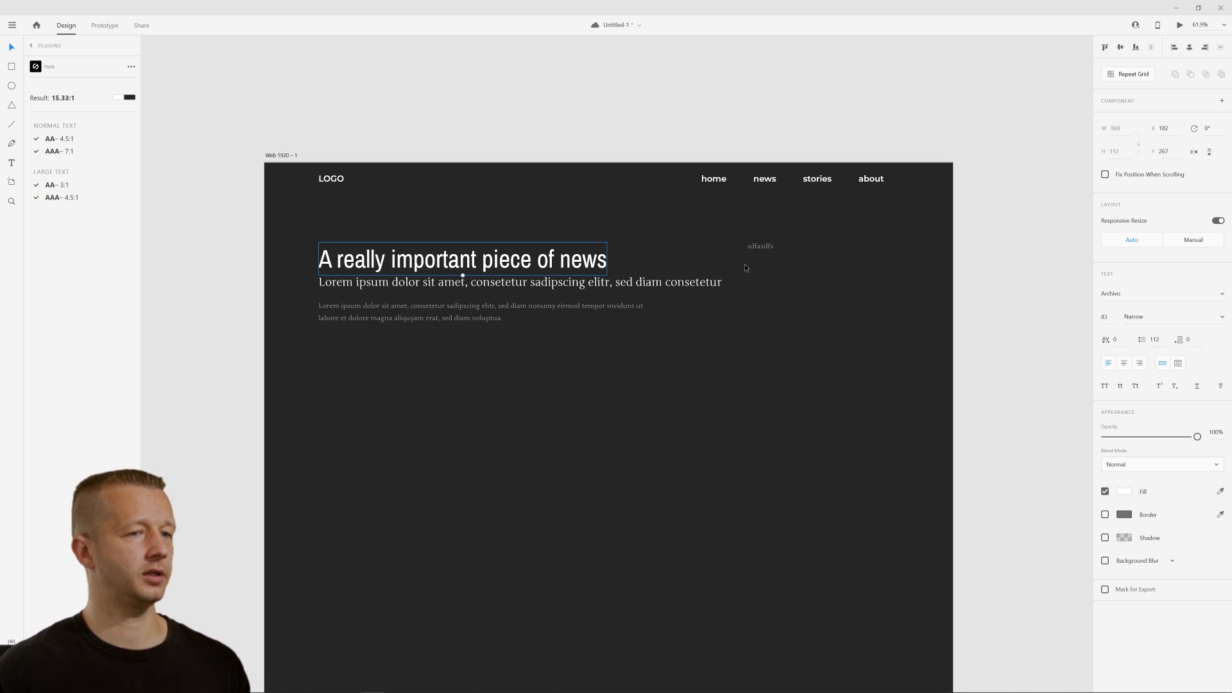
click(1122, 291)
click(837, 248)
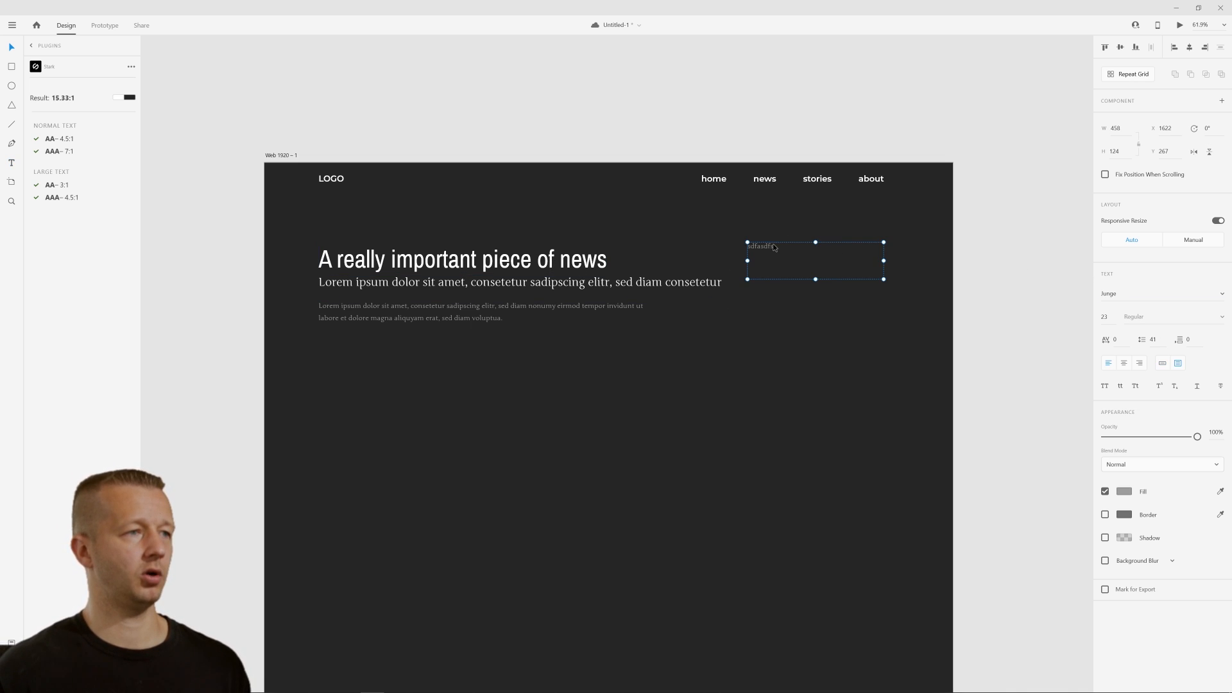
click(1129, 293)
click(1129, 293)
key(Return)
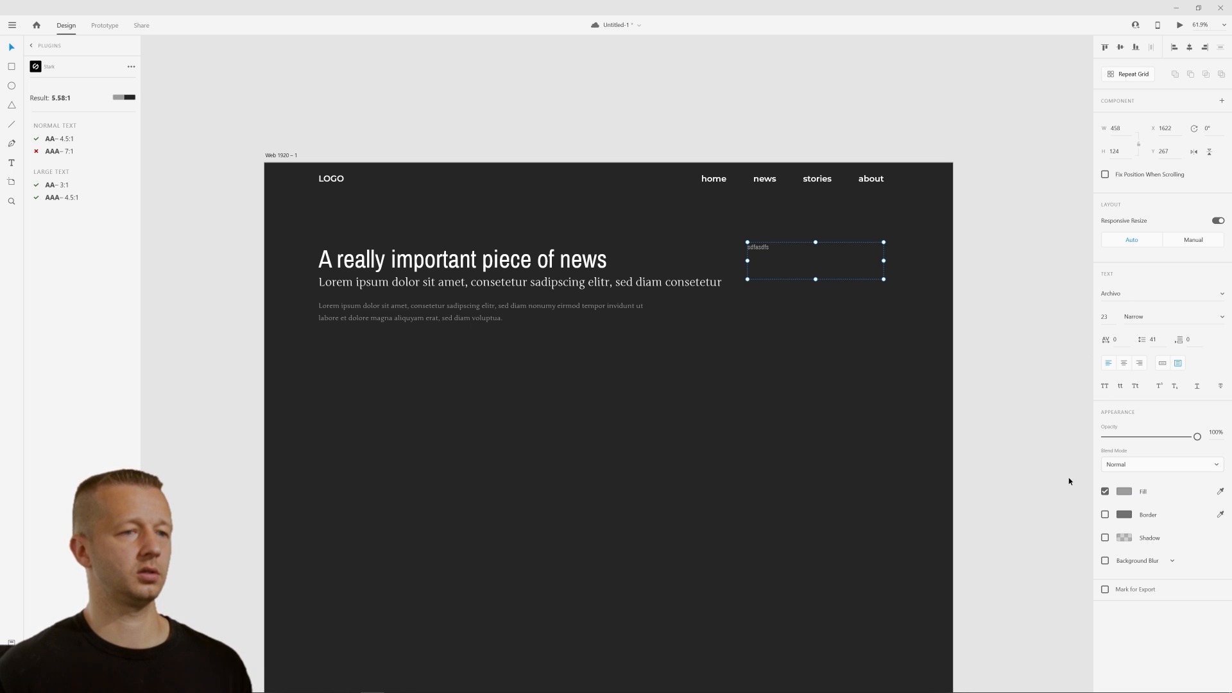
Change the side text's fill colour to white
click(1122, 494)
drag(1031, 459, 769, 319)
click(769, 318)
click(765, 249)
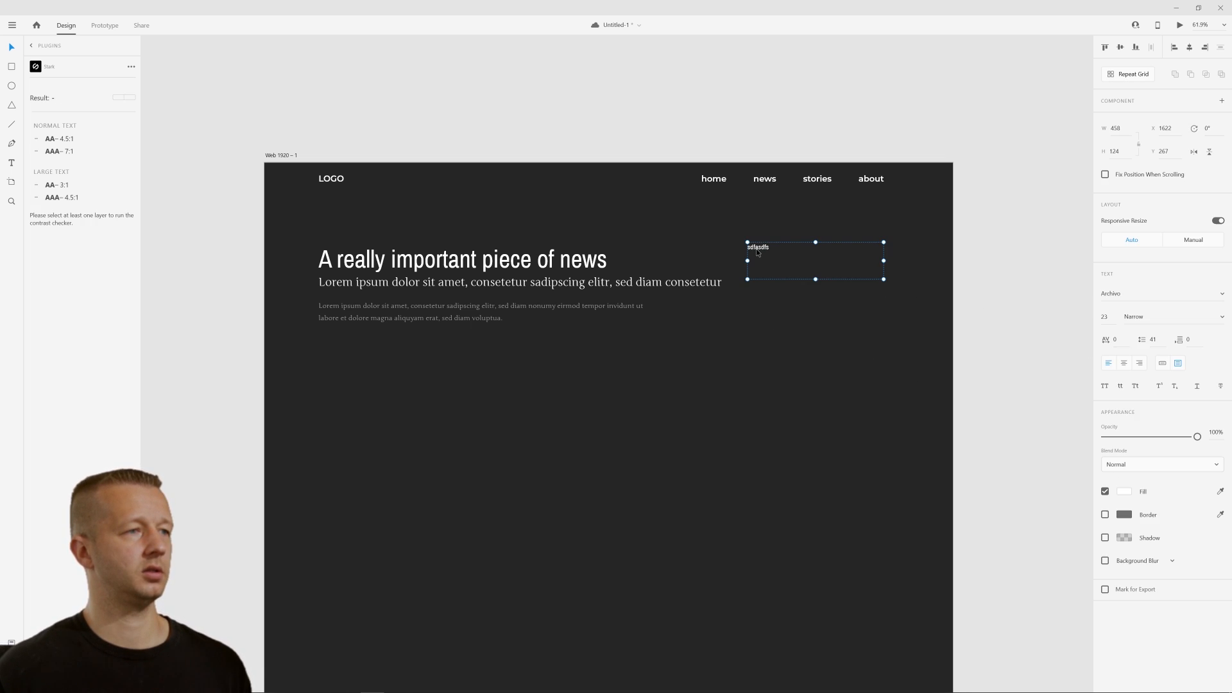
double_click(764, 250)
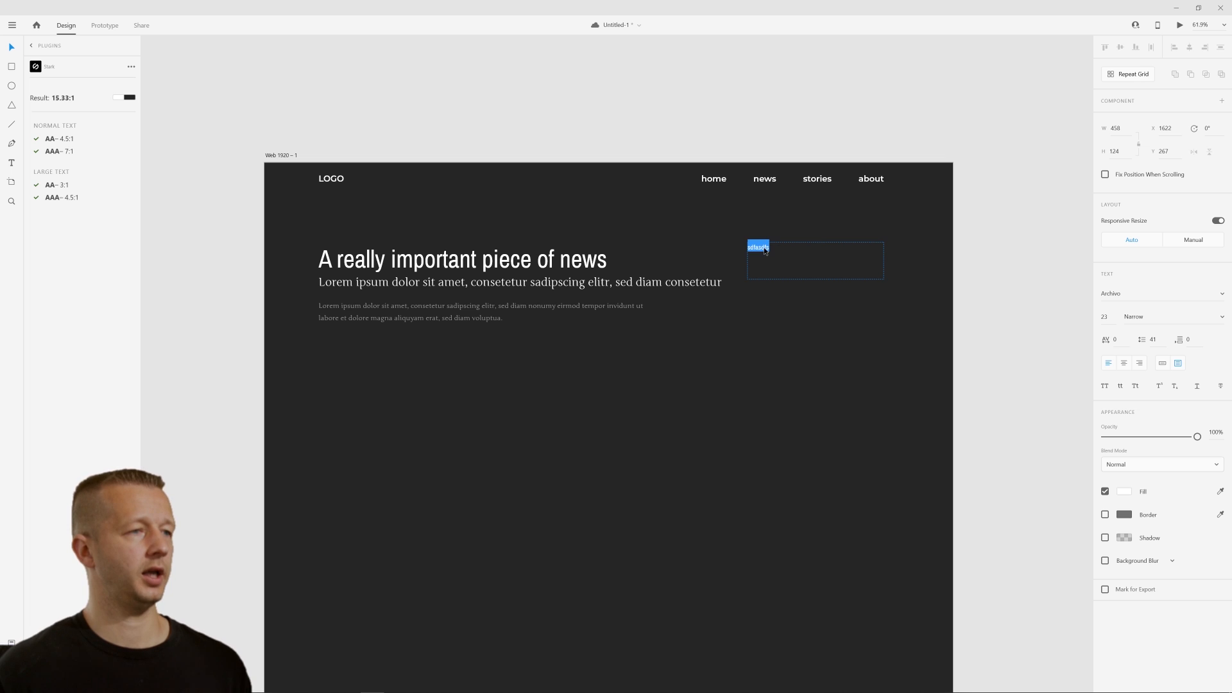
key(Escape)
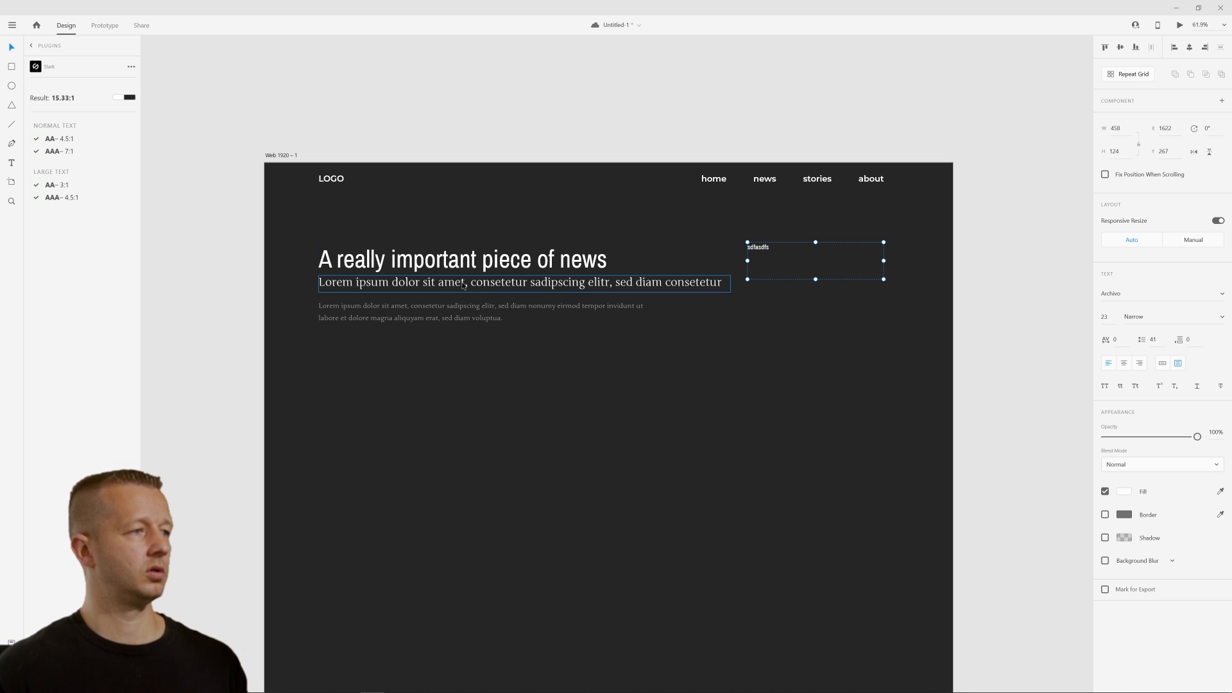
Replace the side placeholder text with "Lorem ipsum dolor sit amet, consetetur" copied from the subheading
double_click(473, 288)
click(473, 288)
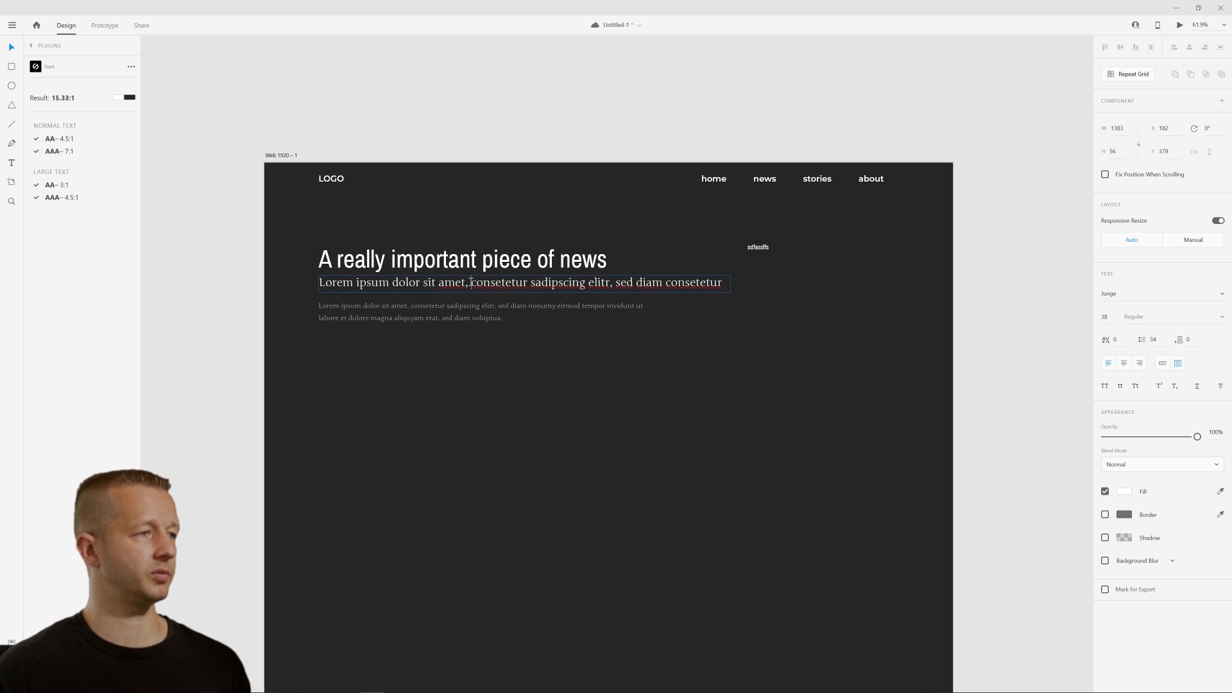
drag(527, 283, 319, 283)
key(ctrl+c)
click(766, 252)
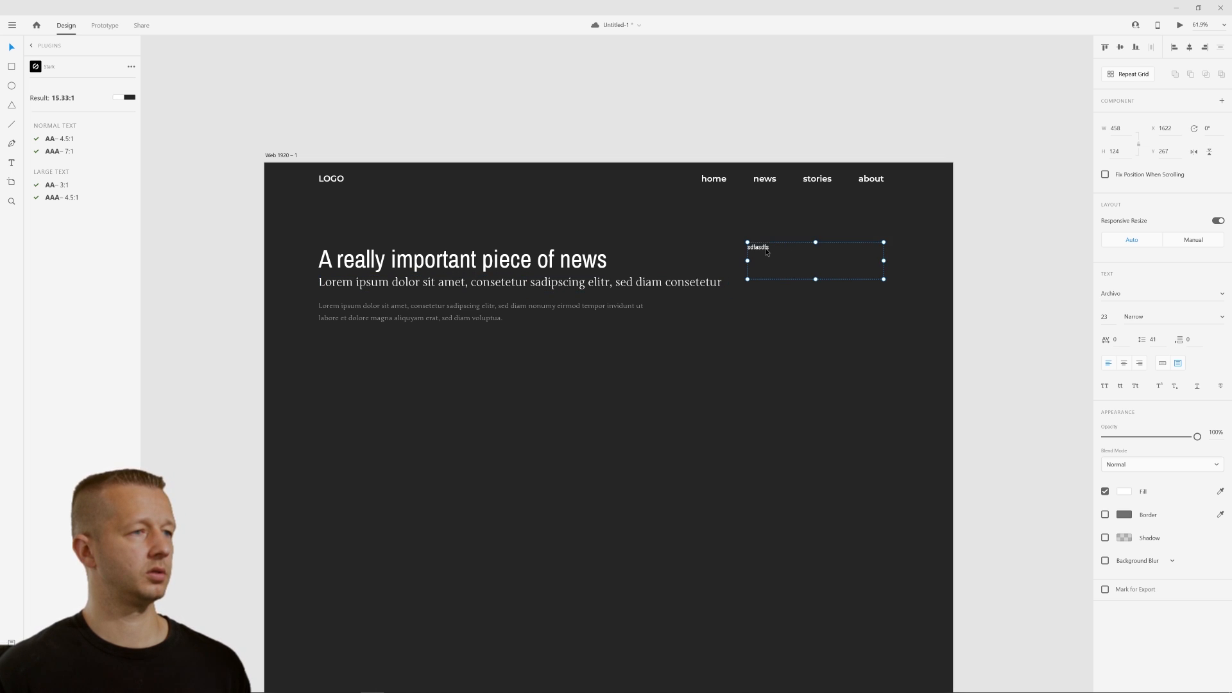
double_click(767, 252)
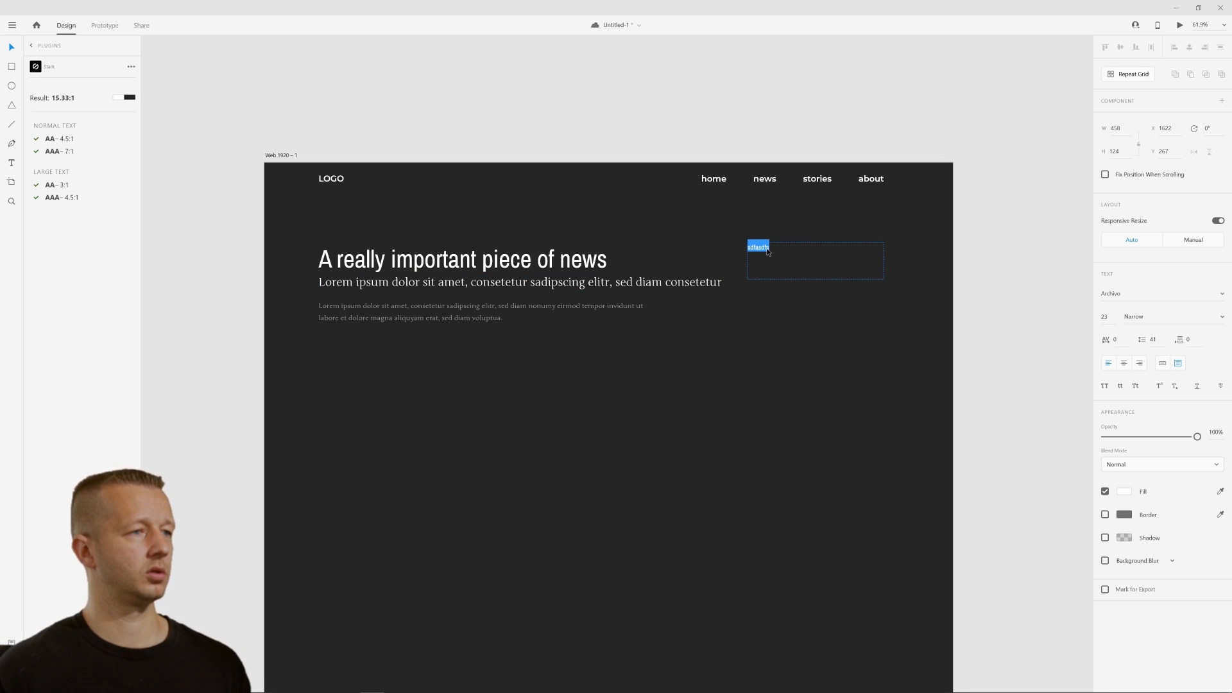
key(ctrl+v)
key(Escape)
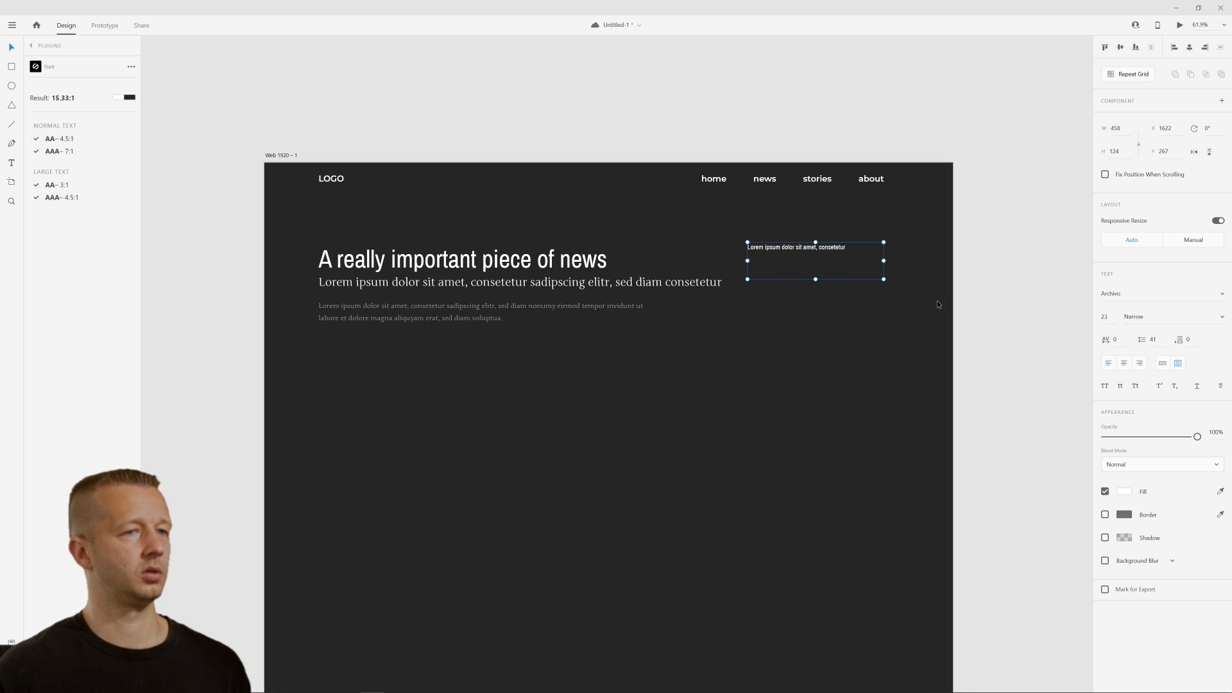
Set the side headline's font size to 32
click(1108, 316)
text(32)
key(Return)
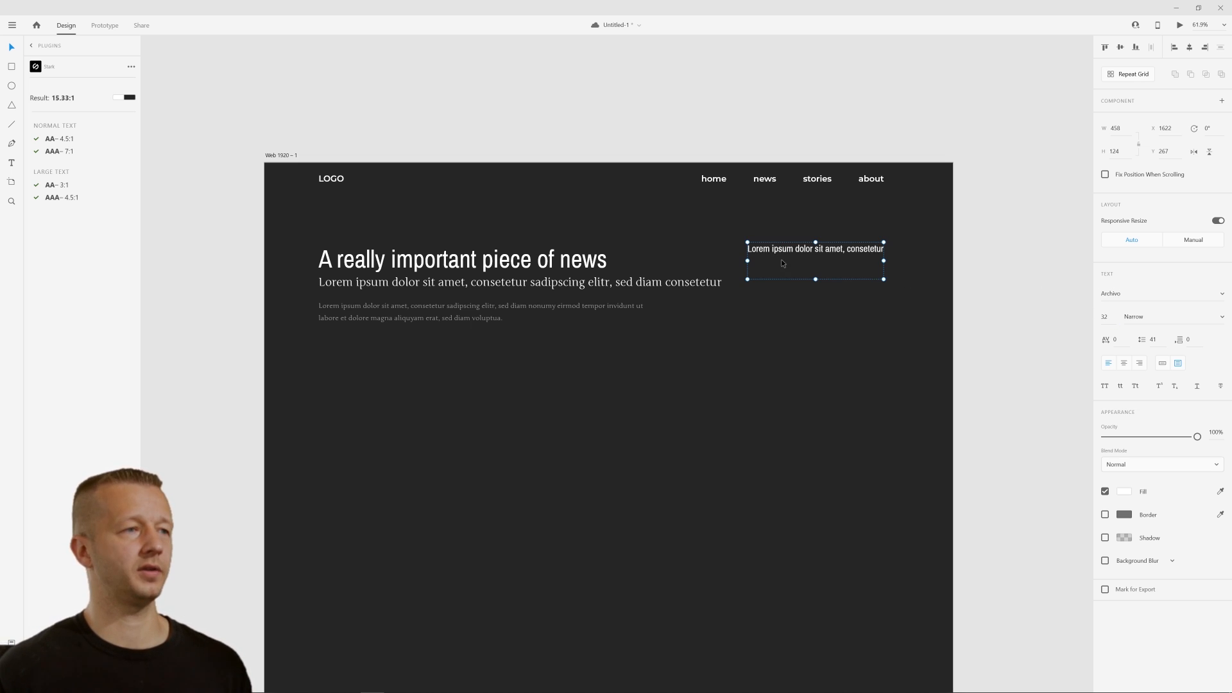
Resize the side headline's box to about 88 high so the text wraps onto two lines, with its start slightly nearer the main column
drag(747, 260, 756, 260)
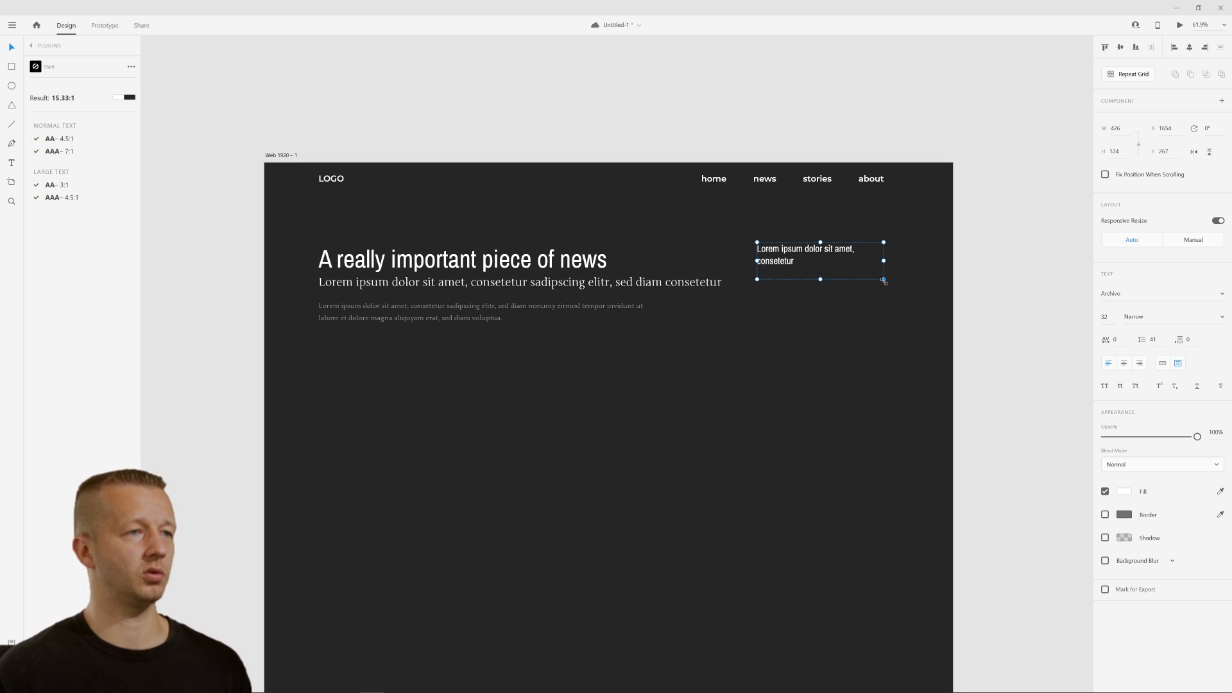
drag(884, 281, 887, 268)
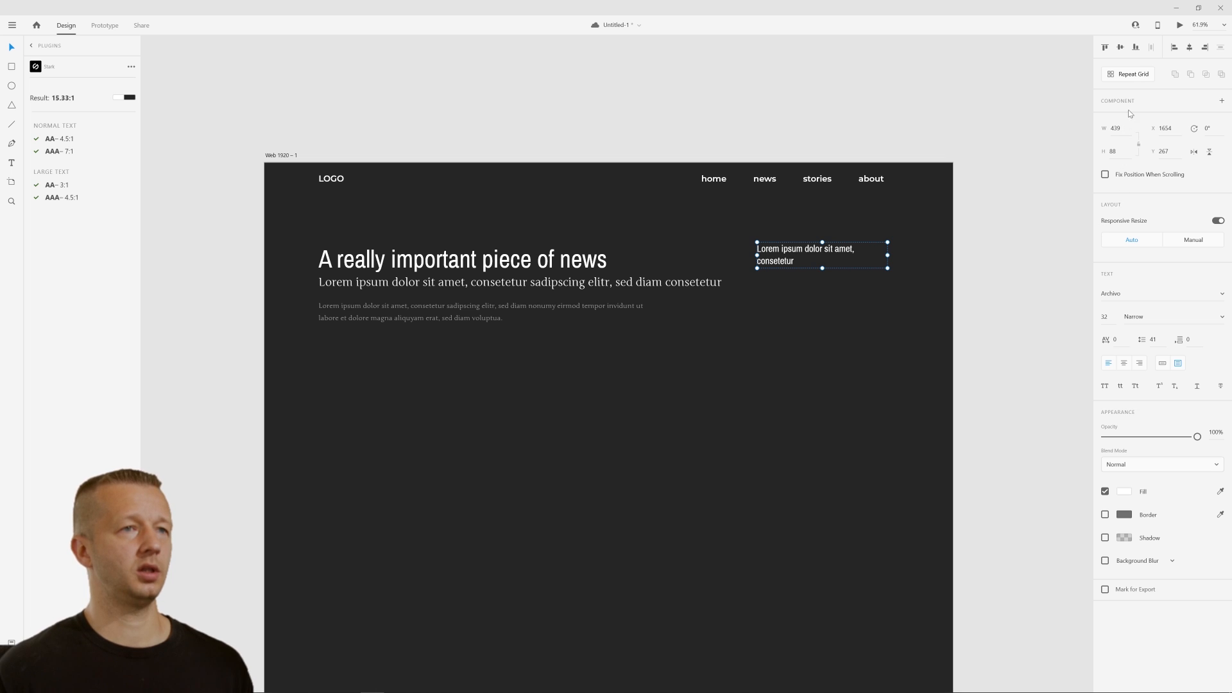
click(814, 343)
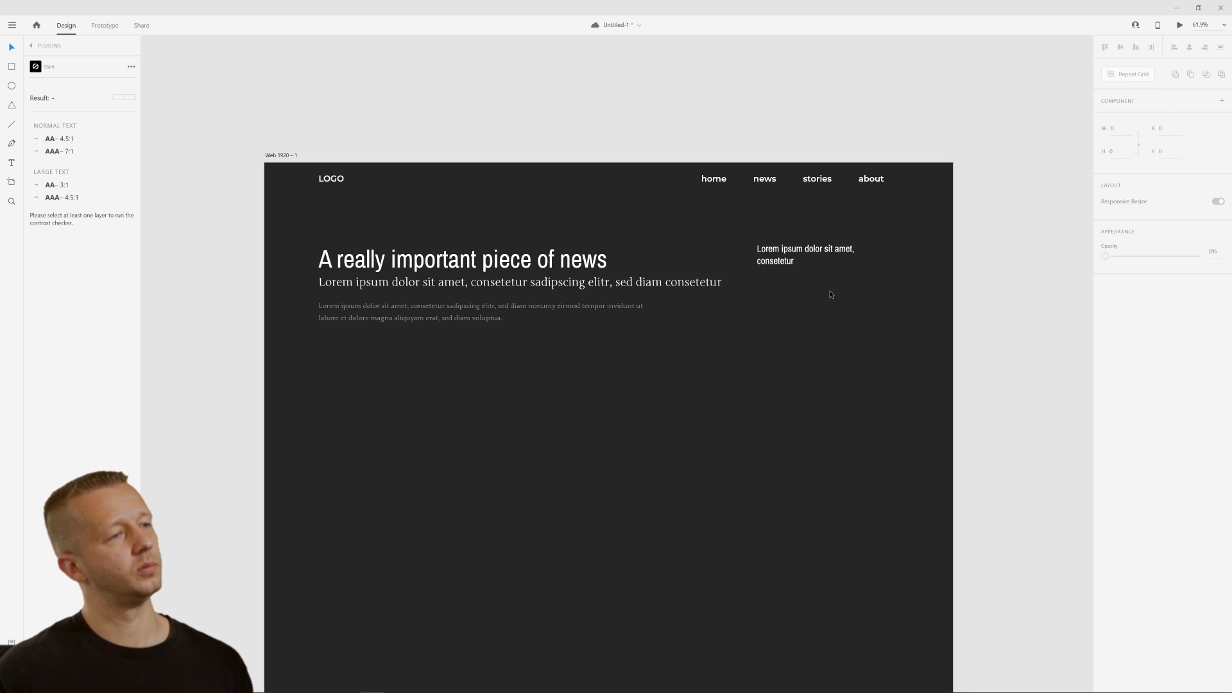
click(756, 265)
drag(756, 254, 750, 256)
click(790, 296)
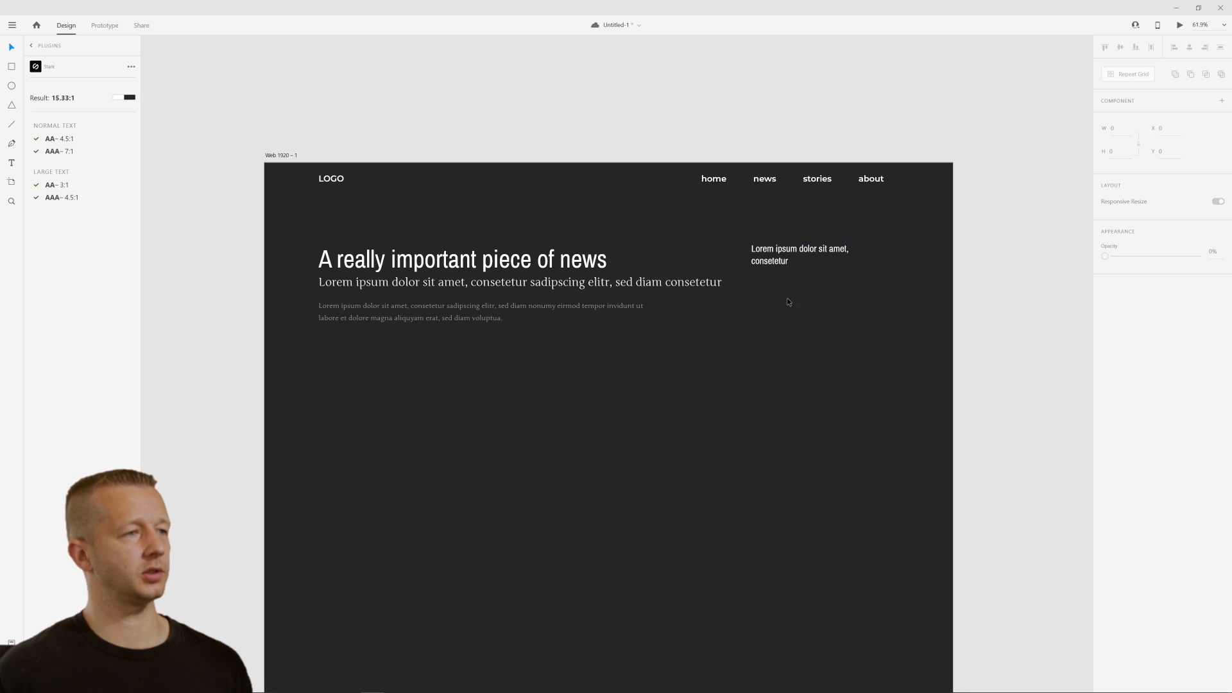
Draw a thin horizontal divider line about 445 long directly beneath the side headline
mouse_move(753, 277)
mouse_down()
mouse_move(882, 278)
mouse_move(876, 319)
mouse_up()
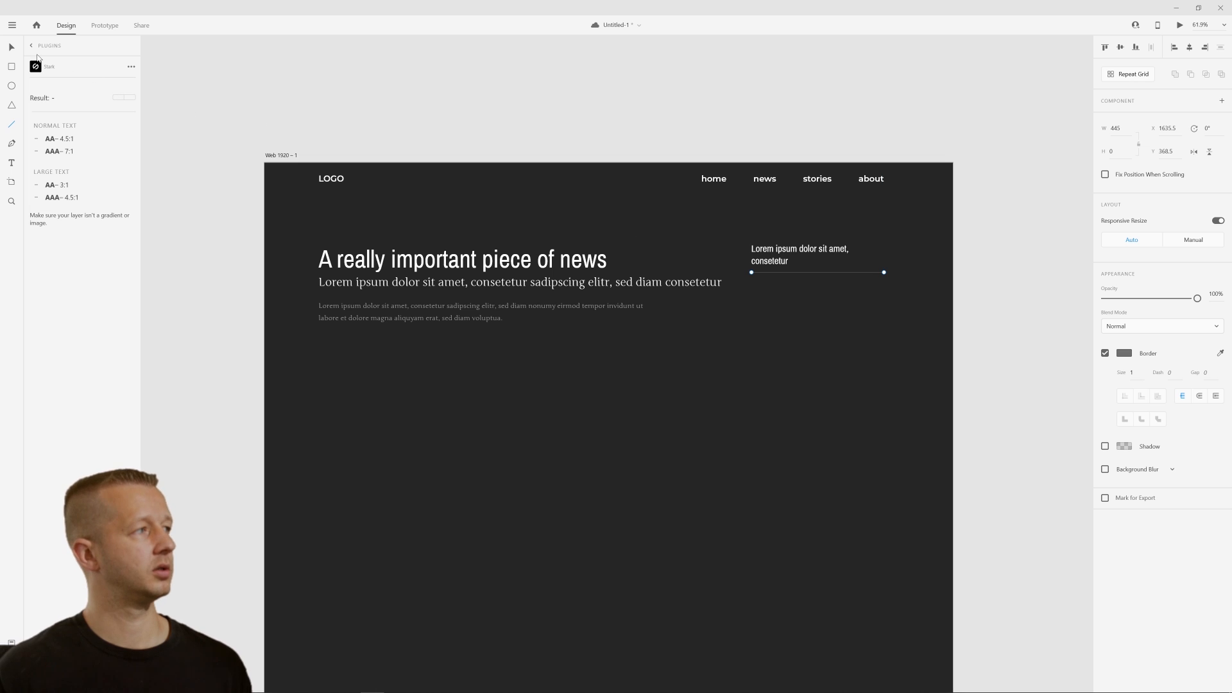
click(411, 116)
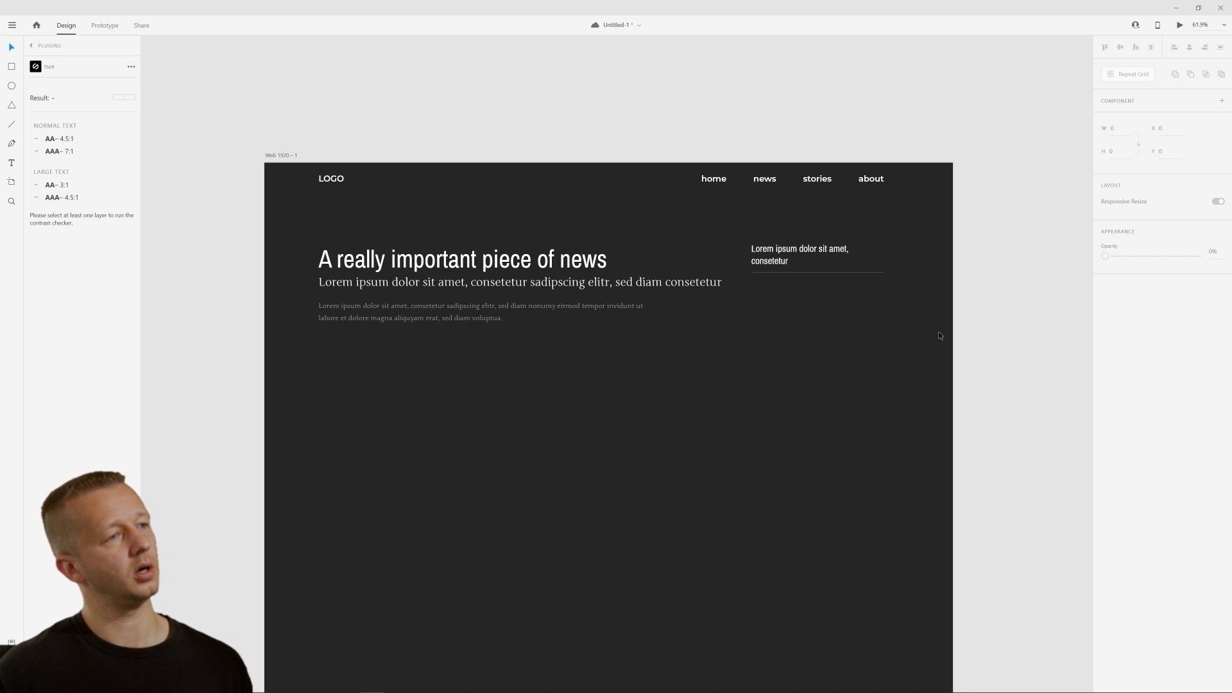
click(865, 272)
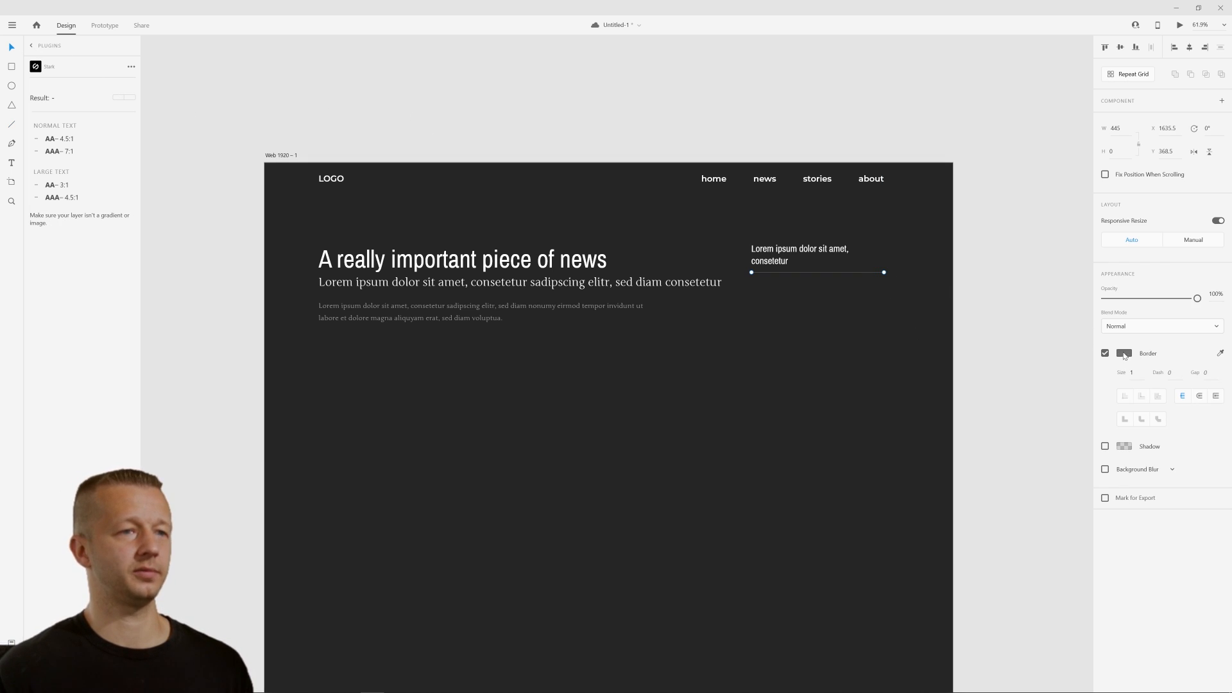
click(1124, 354)
click(920, 351)
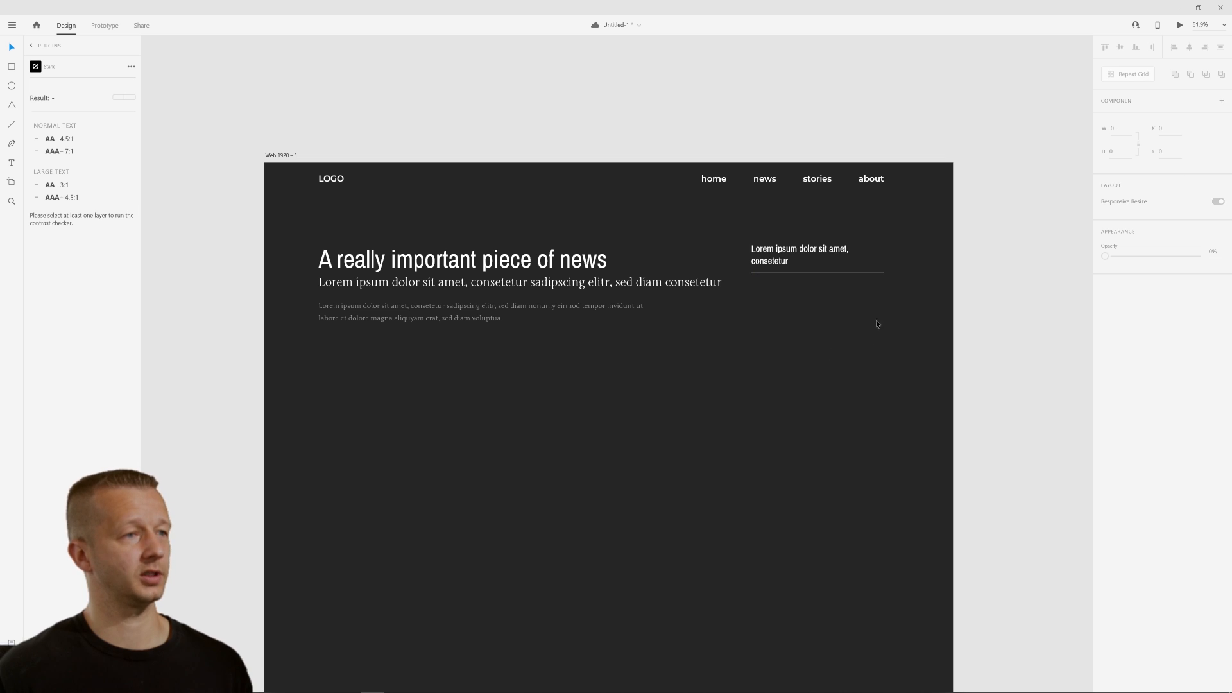
Turn the side headline and its divider into a Repeat Grid extended down the column to thirteen rows
drag(905, 296, 763, 240)
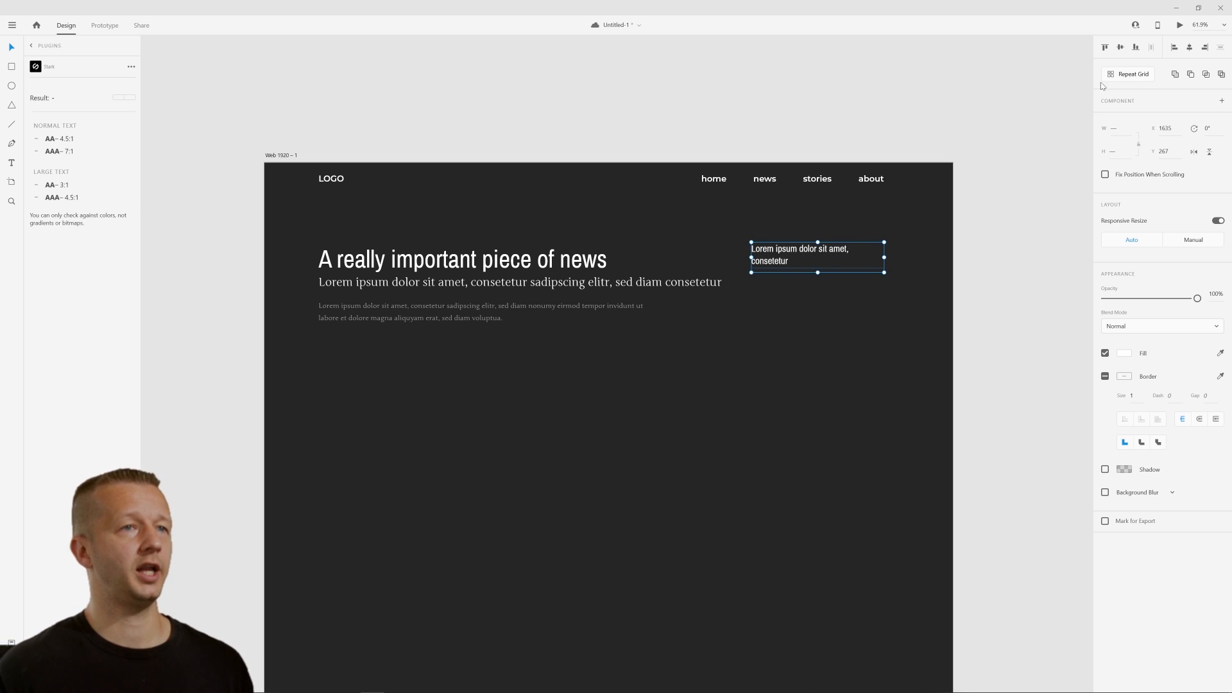
click(1129, 74)
drag(819, 274, 838, 667)
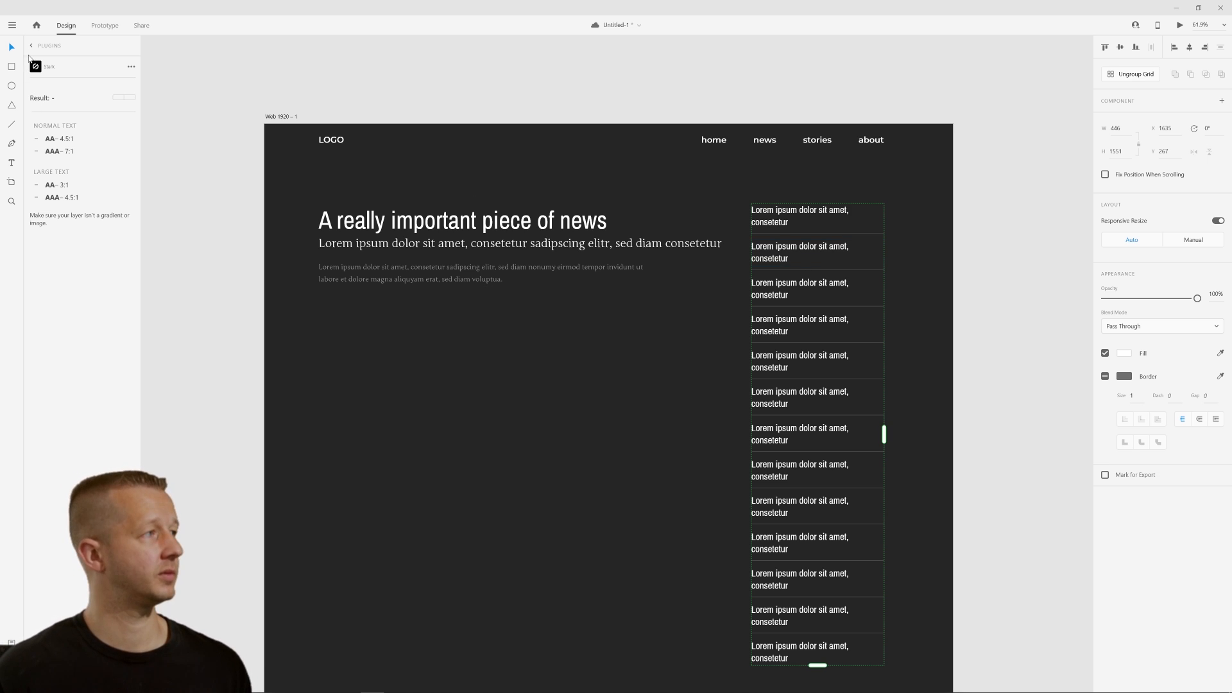
Try to fill the repeated side headlines with Quick Lorem Ipsum placeholder text
click(11, 25)
mouse_move(59, 385)
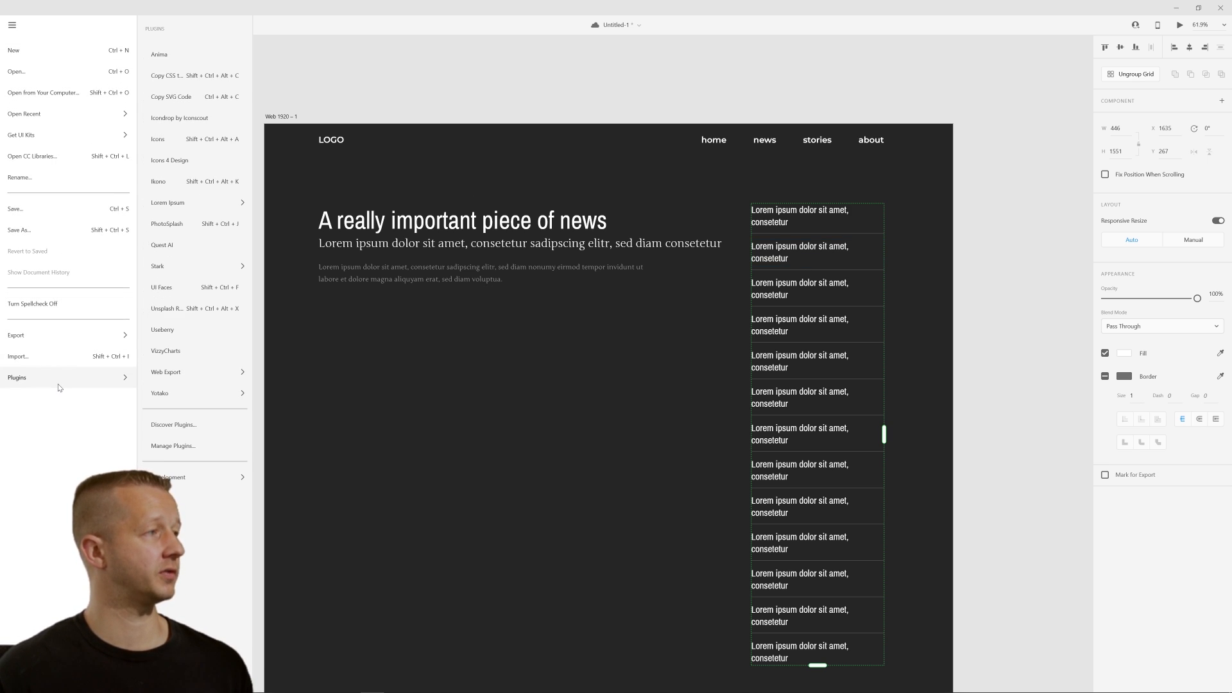
mouse_move(192, 202)
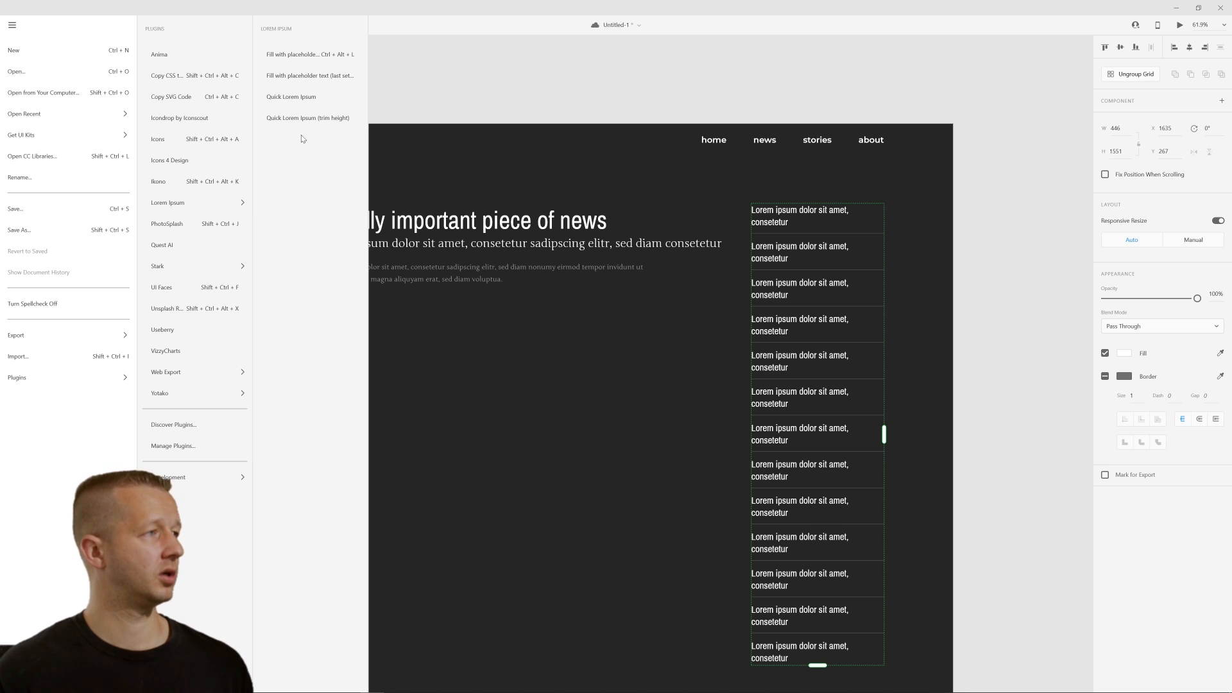
click(301, 98)
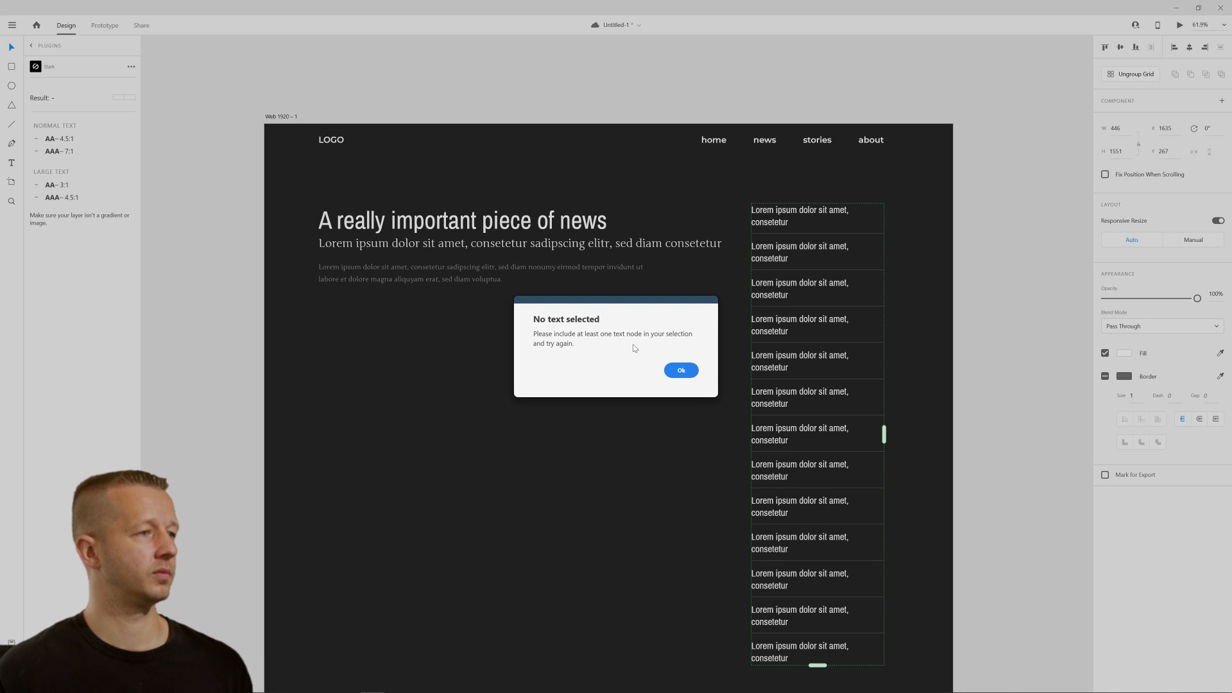
click(683, 371)
click(791, 251)
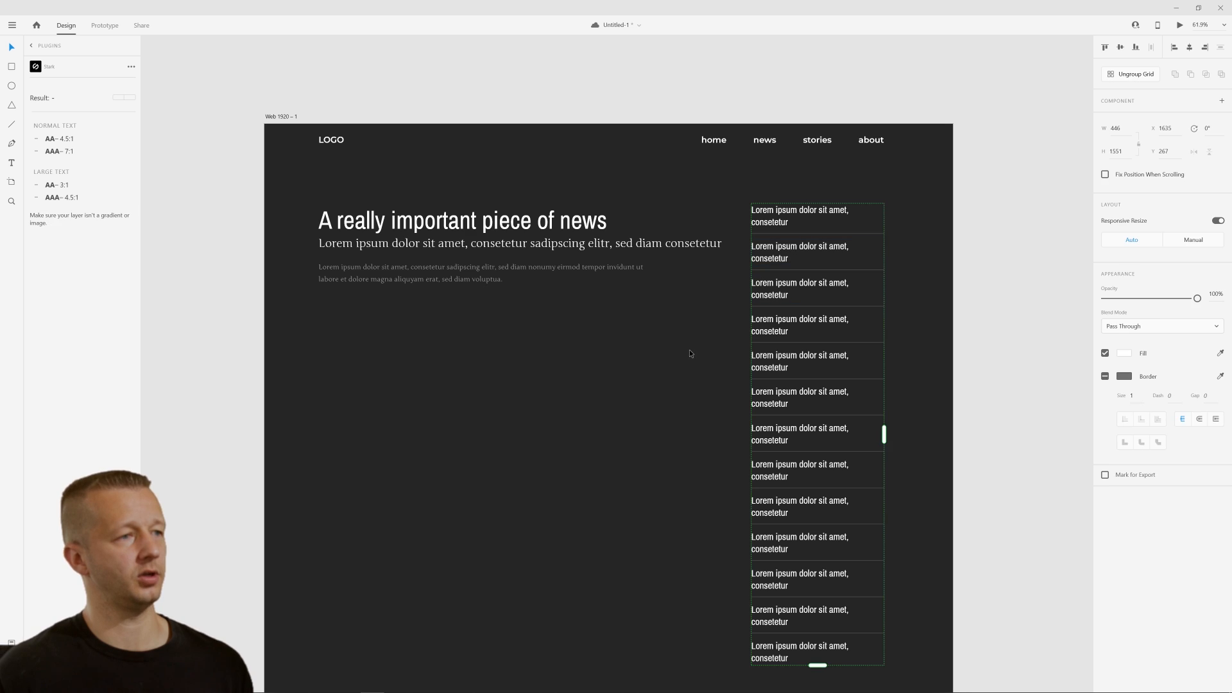
click(689, 349)
click(784, 233)
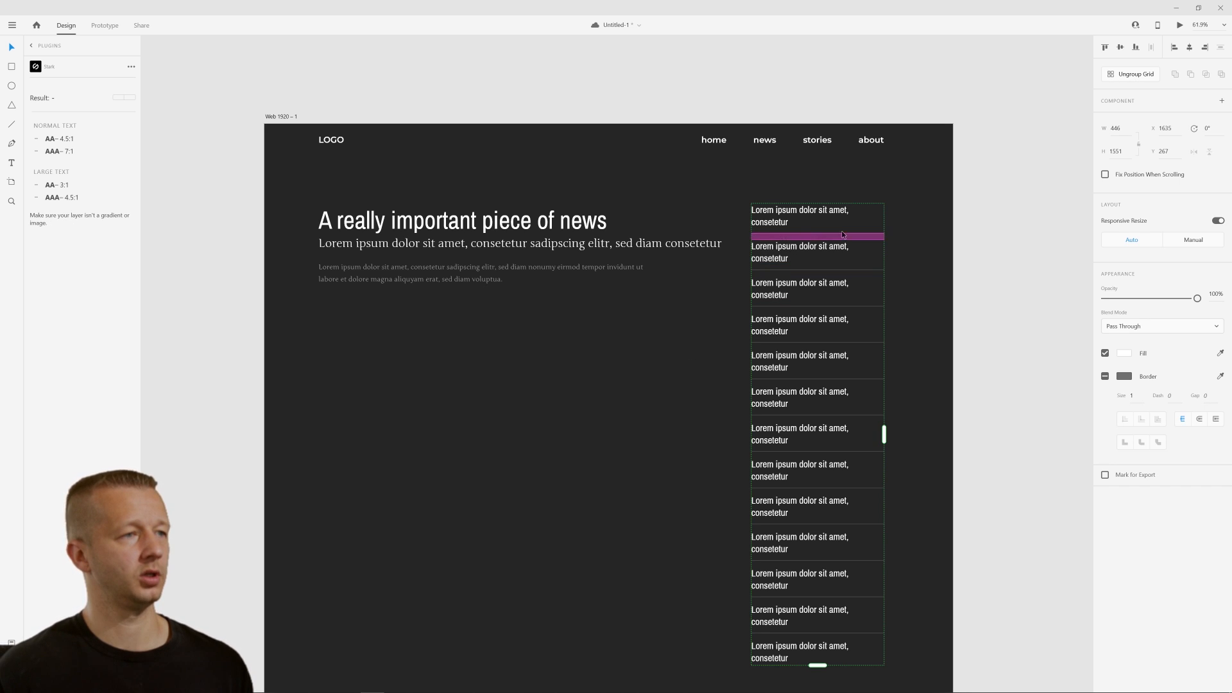
click(1131, 77)
click(956, 313)
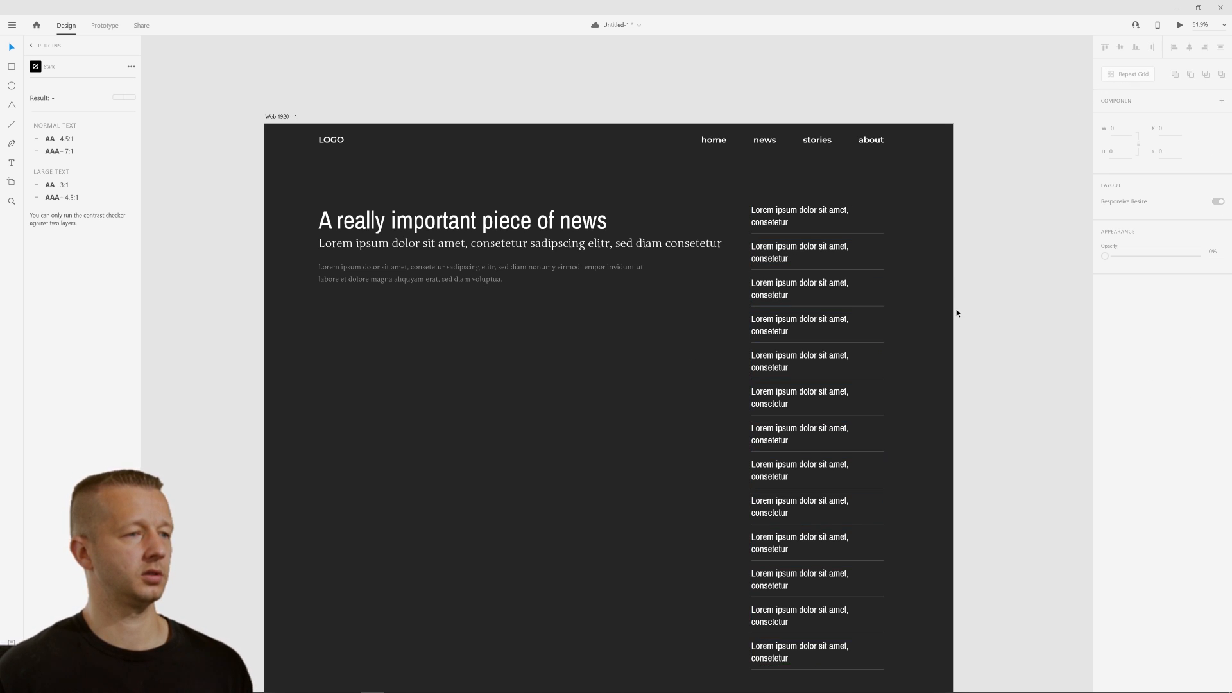
key(ctrl+z)
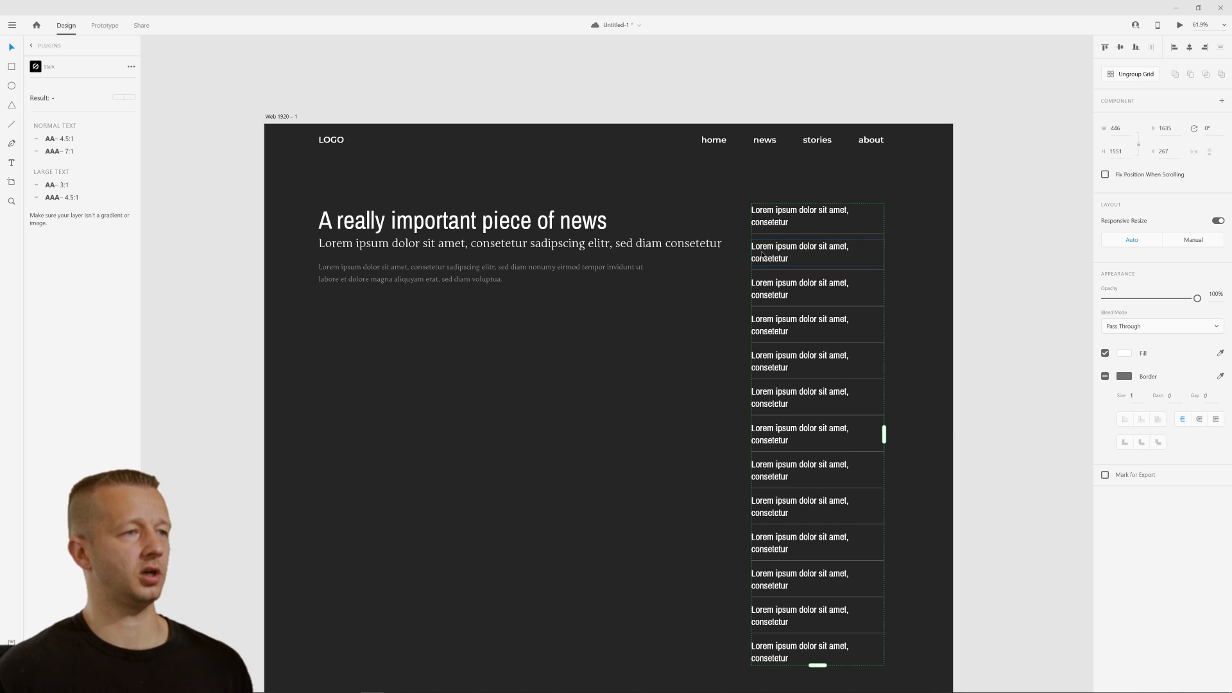
Place a spare copy of the headline grid just outside the artboard and ungroup the original grid
alt+drag(764, 259, 1007, 260)
click(833, 230)
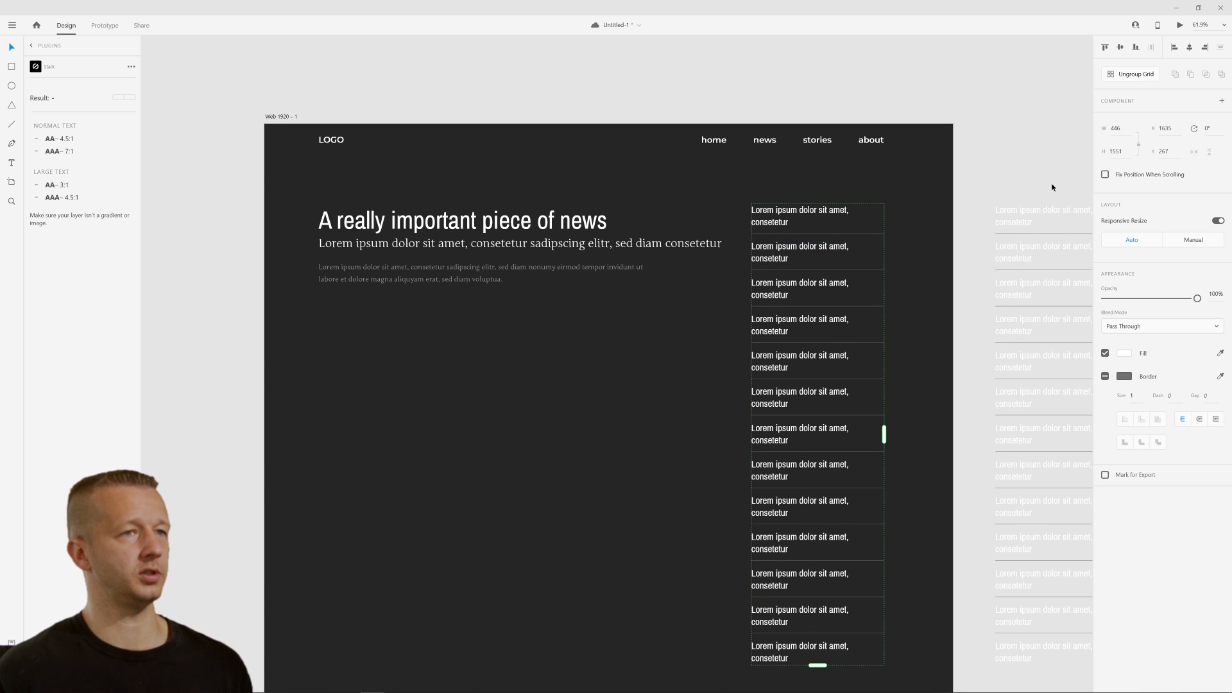
click(1130, 81)
click(983, 149)
Ungroup all thirteen headline rows in the side column into separate text and divider layers
click(787, 224)
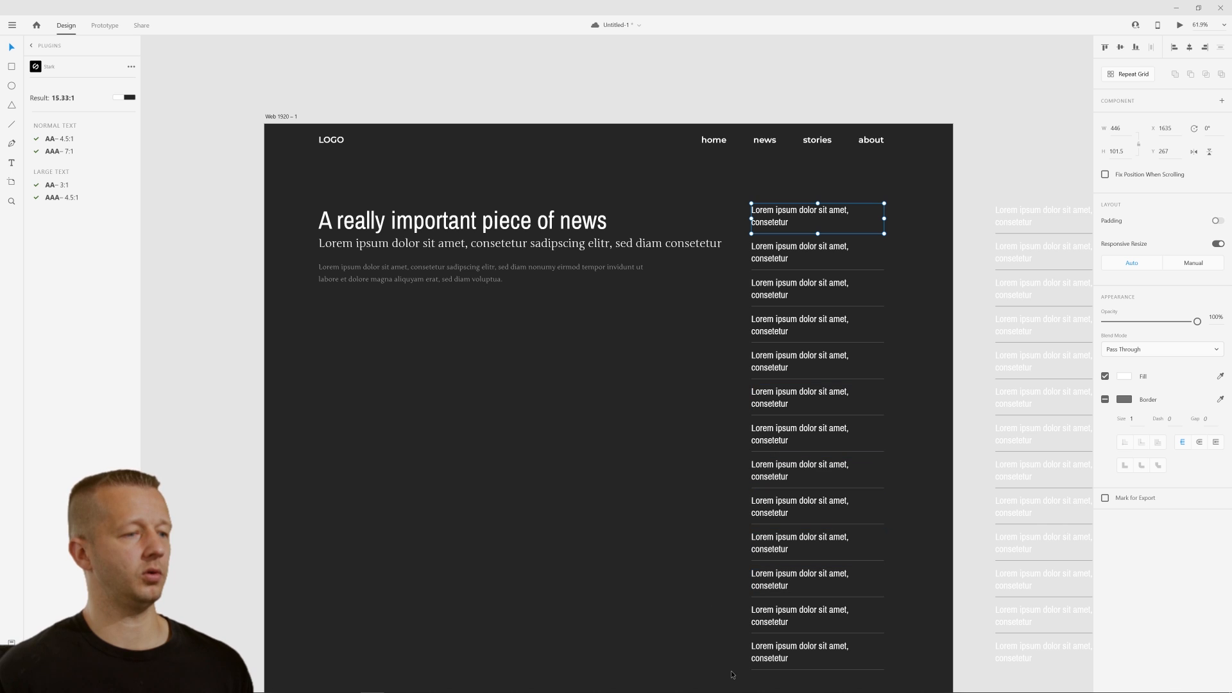
drag(732, 675, 956, 194)
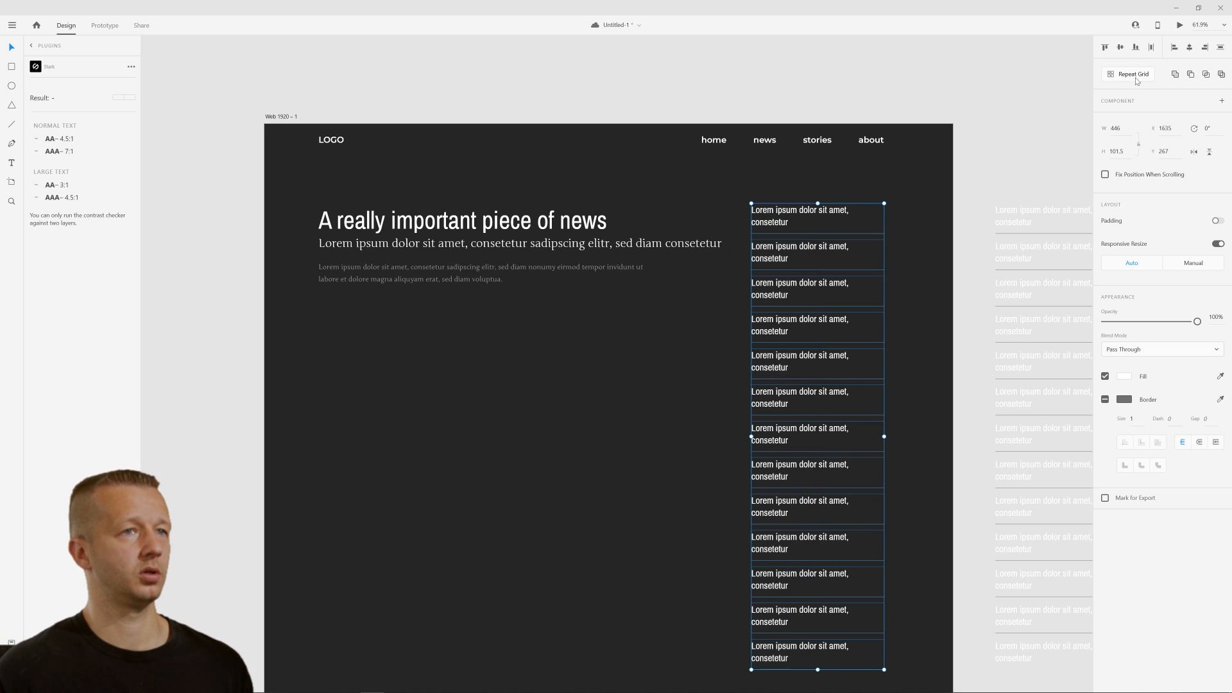
right_click(813, 215)
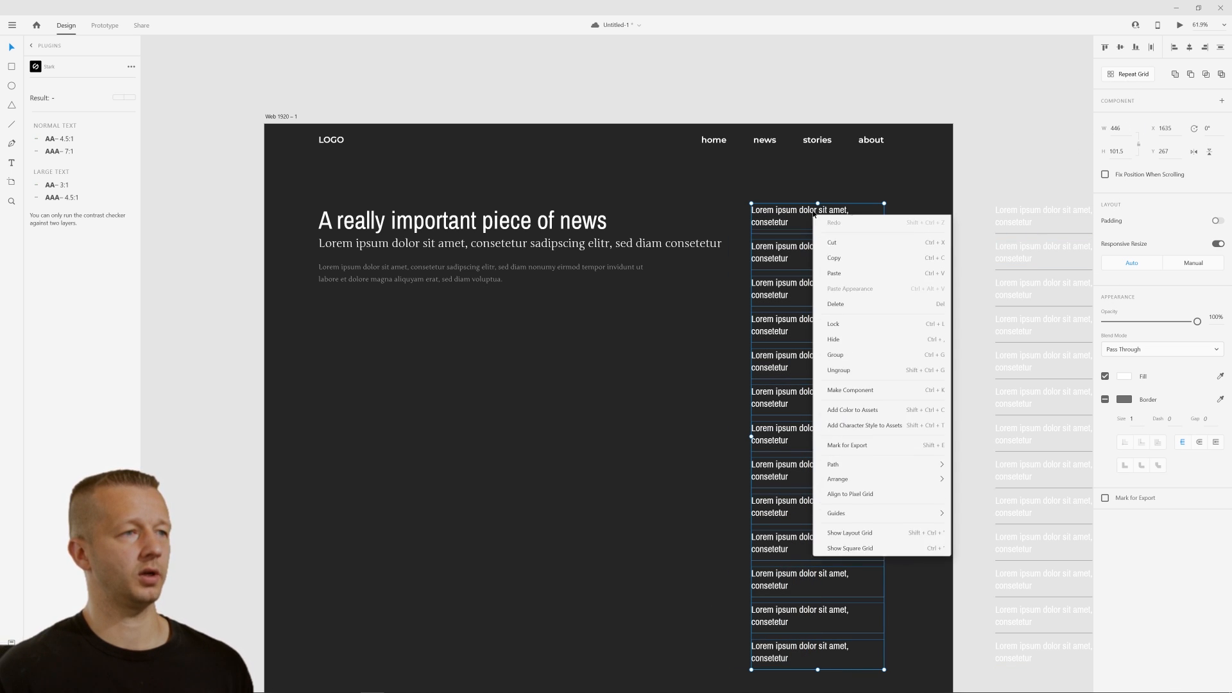
click(853, 387)
Try to fill the first four side headlines with Quick Lorem Ipsum placeholder text
click(789, 215)
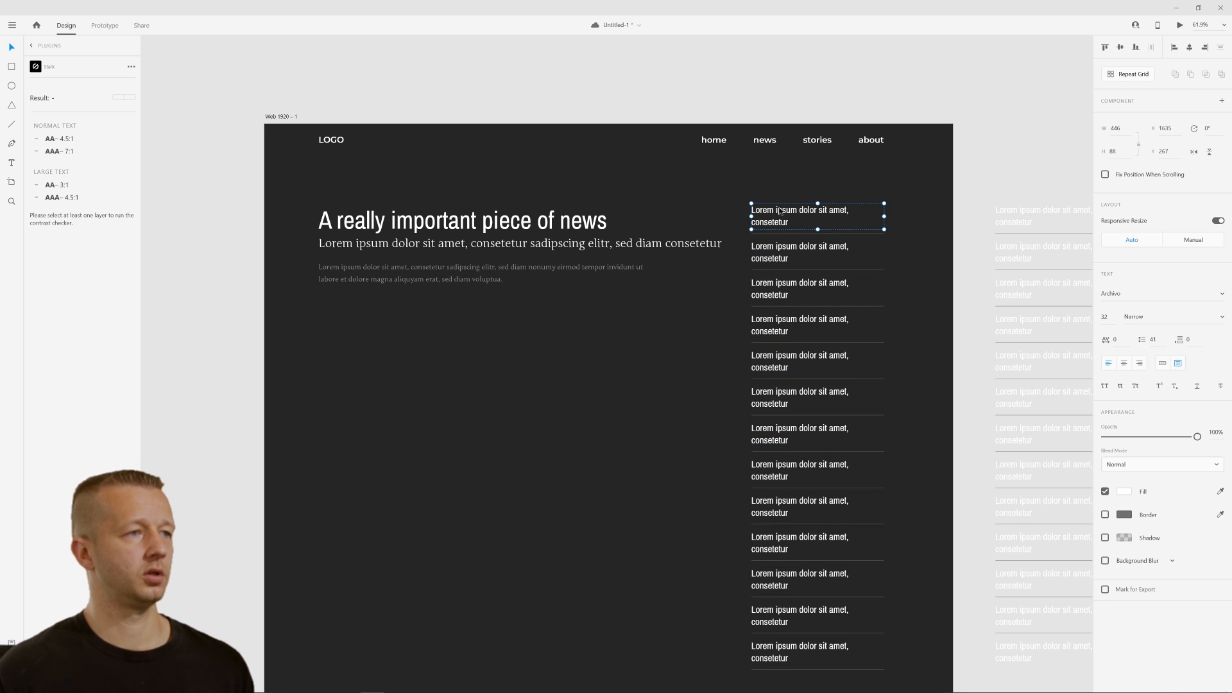
shift+click(789, 252)
shift+click(770, 299)
shift+click(774, 331)
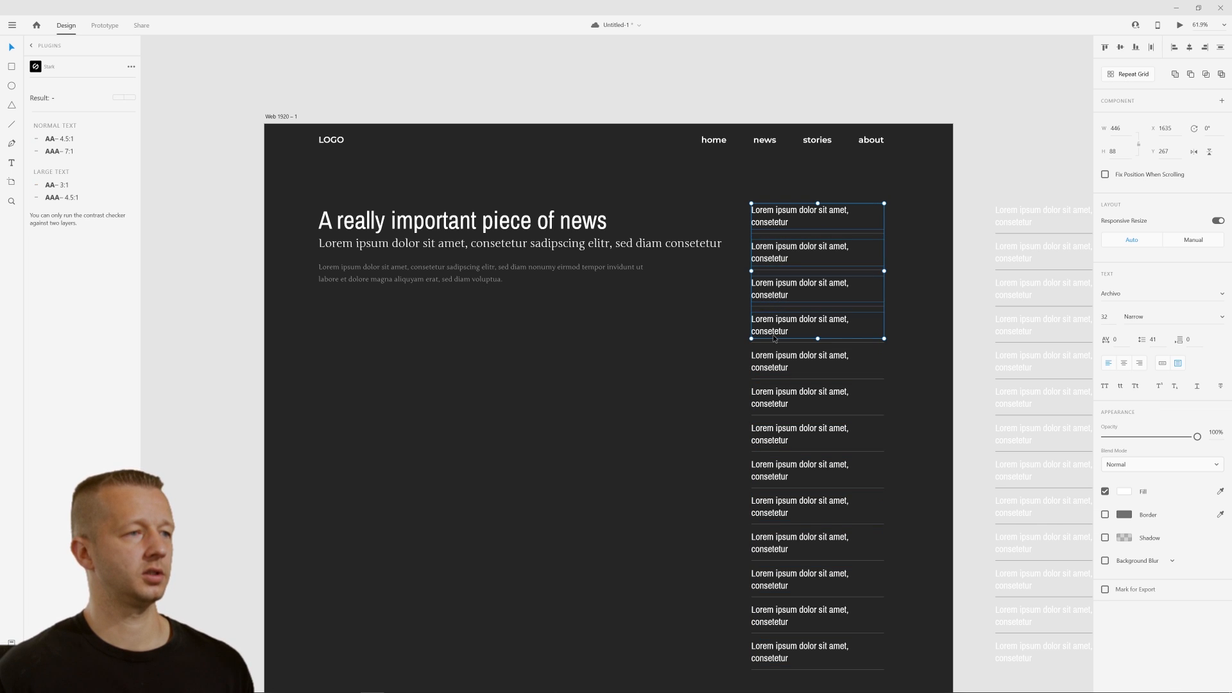
click(12, 25)
mouse_move(26, 377)
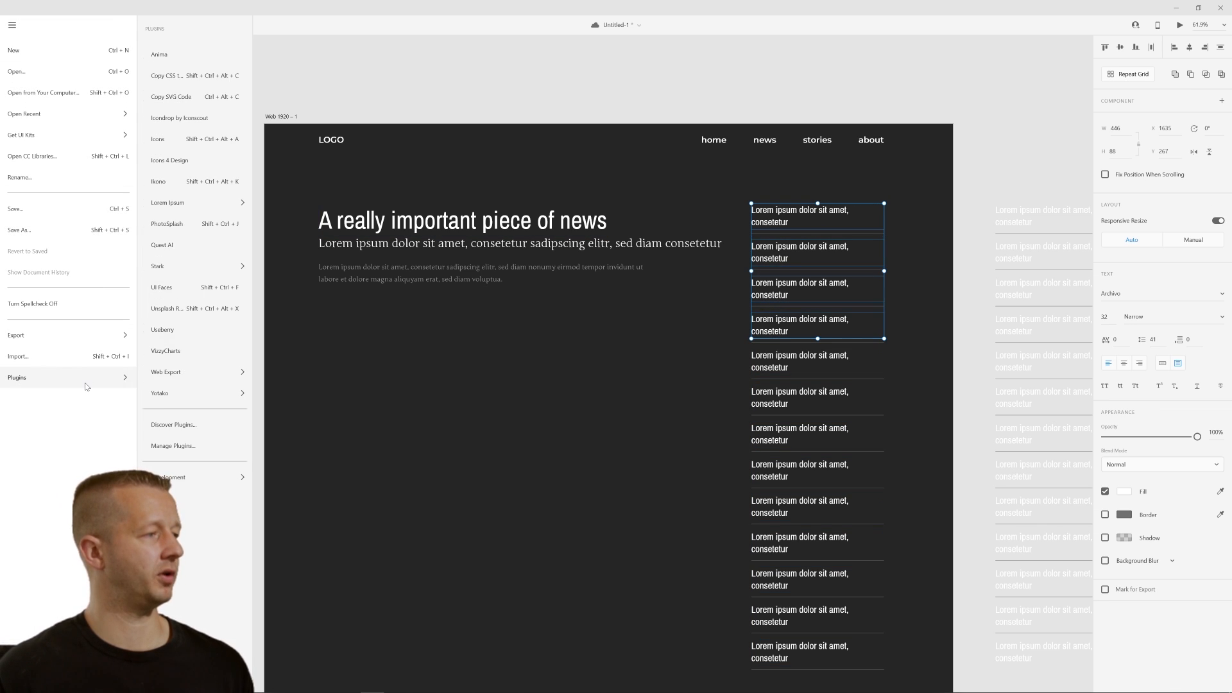
mouse_move(208, 208)
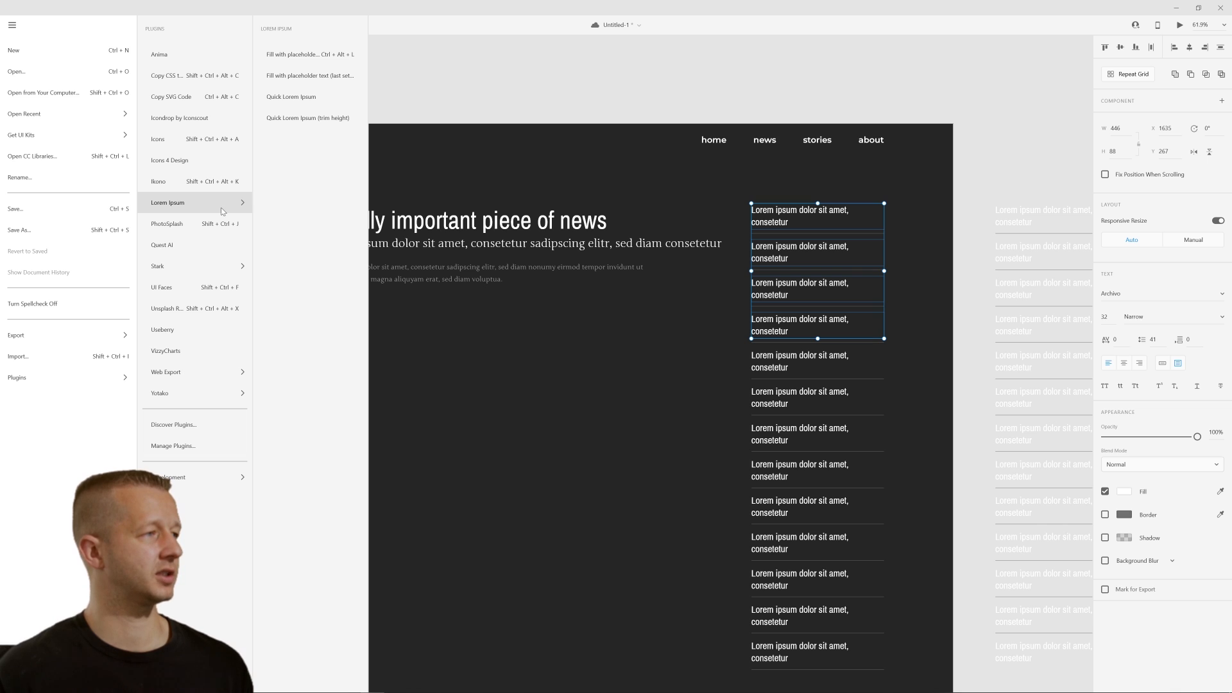
click(289, 97)
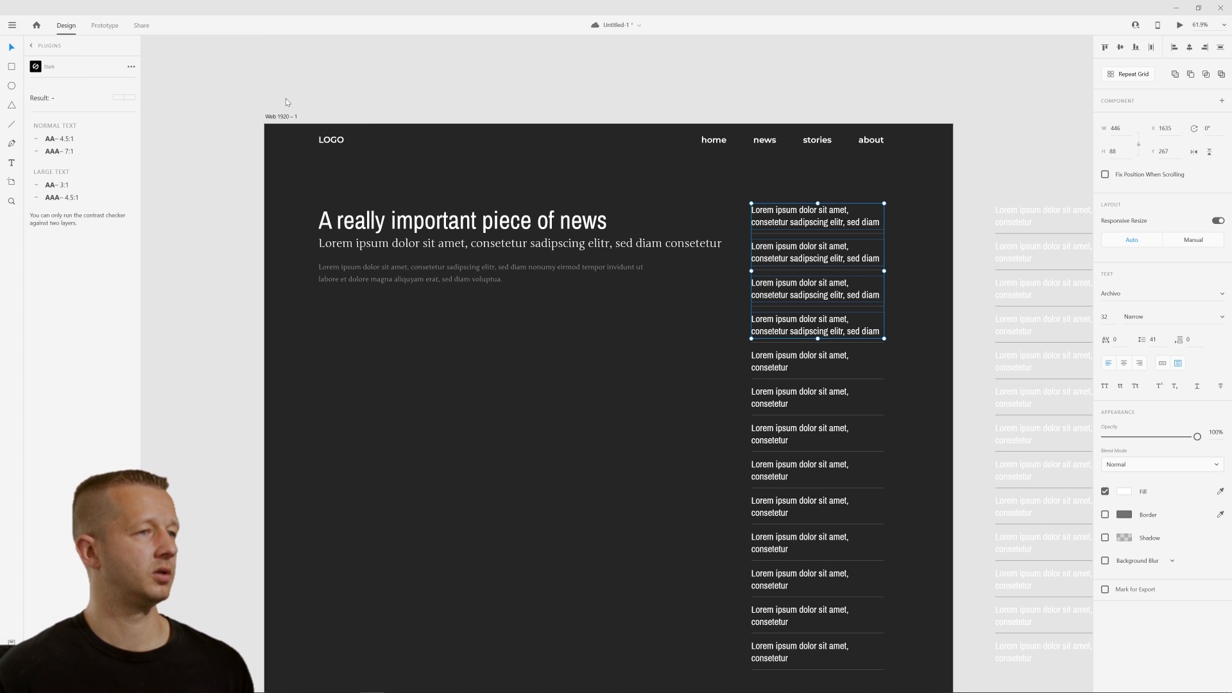
click(578, 103)
key(ctrl+z)
click(887, 191)
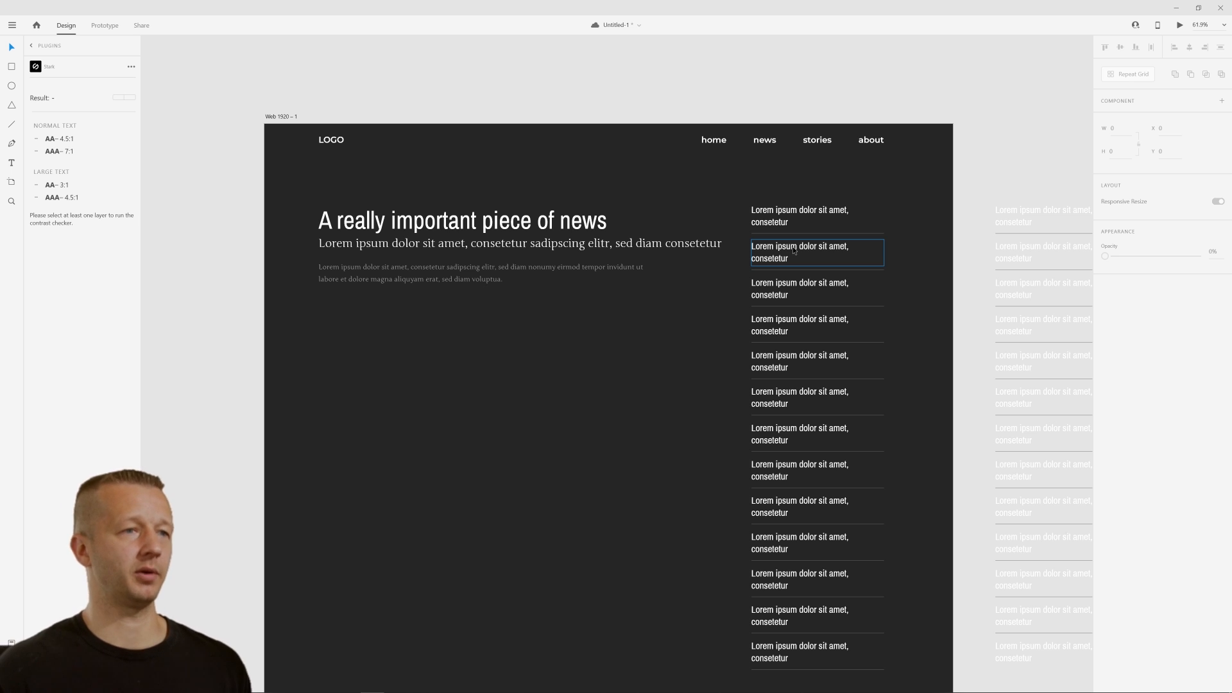
Copy the grey body paragraph below the original as a box about 1114 by 1080 and fill it with lorem ipsum text
click(383, 277)
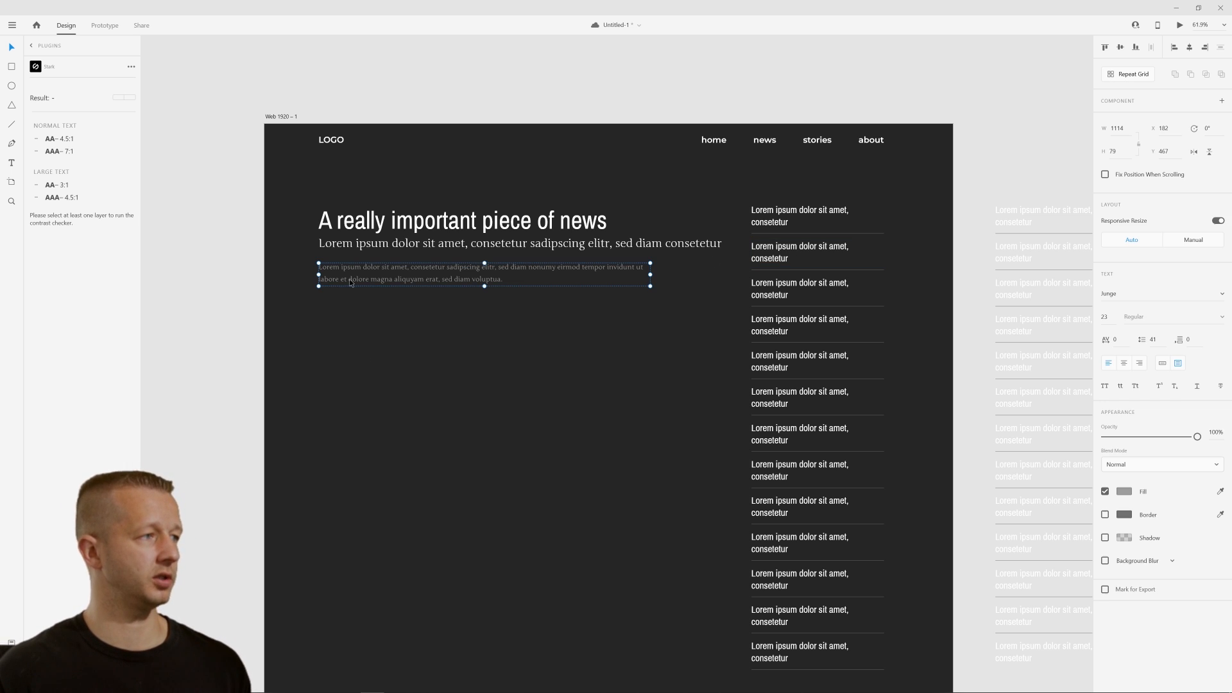
drag(384, 277, 484, 652)
key(ctrl+shift+l)
click(676, 418)
Replace the second side headline with "ero eos et accusam et justo duo dolores et ea rebum. Stet clit" from the long paragraph
double_click(377, 360)
drag(378, 359, 517, 347)
double_click(776, 252)
text(ero eos et accusam et justo duo dolores et ea rebum. Stet clit)
Replace the third side headline with "t vero eos et accusam et justo duo asdf", taking the Latin words from the long paragraph
double_click(508, 421)
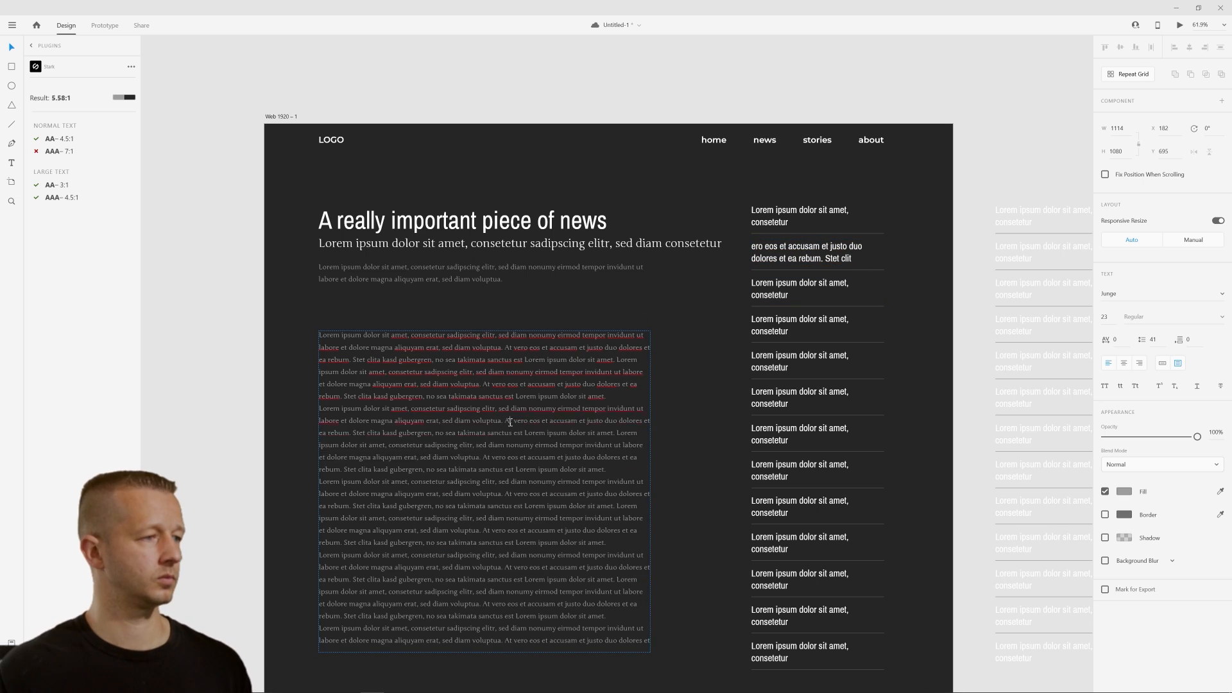
drag(510, 421, 626, 421)
double_click(802, 286)
text(t vero eos et accusam et justo duo)
text(asdf)
key(Escape)
Replace the fourth side headline with "Stet clita kasd gubergren, no sea takimata sanctus est" from the long paragraph
double_click(359, 505)
drag(352, 504, 449, 526)
double_click(800, 324)
text(Stet clita kasd gubergren, no sea takimata sanctus est)
Replace the fifth side headline with paragraph text trimmed to "Amet, consetetur sadipscing elitr, sed diam nonumy"
double_click(504, 494)
double_click(785, 391)
double_click(792, 359)
key(ctrl+a)
text(Lorem ipsum dolor sit amet. Lorem ipsum dolor sit amet, consetetur sadipscing elitr, sed diam nonumy)
drag(752, 355, 809, 368)
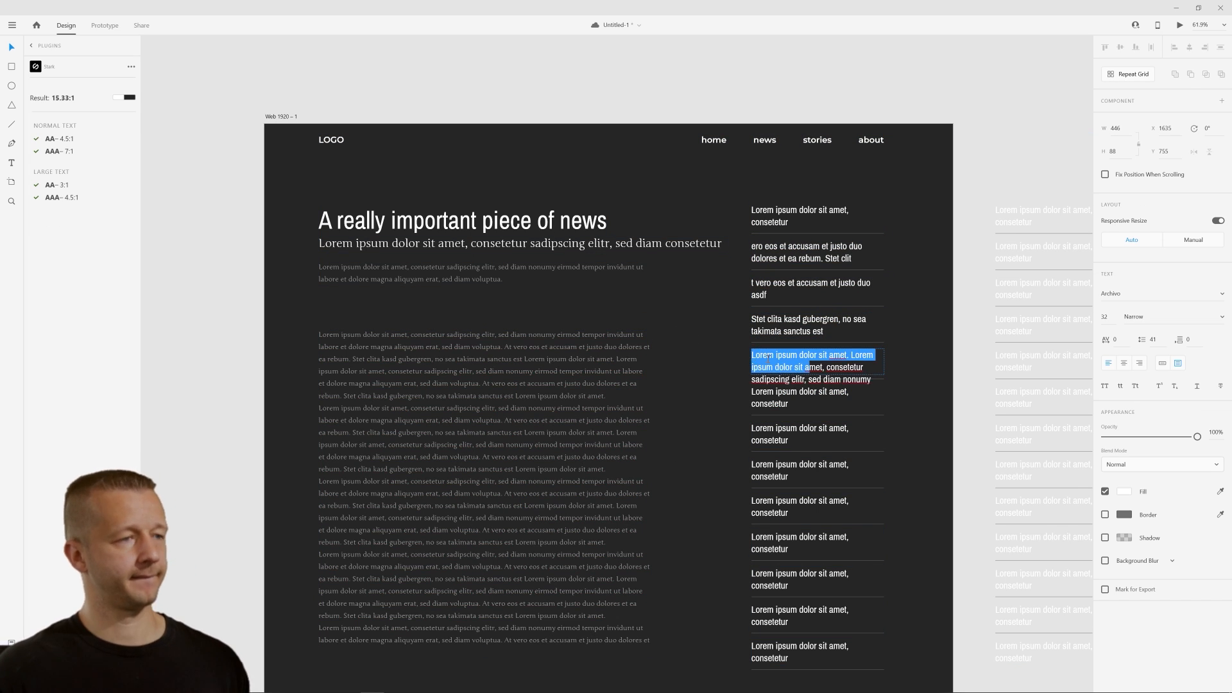
text(A)
click(784, 397)
Replace the sixth side headline with "At vero eos et accusam et justo duo dolores" from the long paragraph
double_click(507, 567)
drag(505, 567, 642, 567)
double_click(786, 393)
key(ctrl+a)
text(At vero eos et accusam et justo duo dolores)
Delete the long source paragraph and the spare headline grid outside the artboard
click(550, 418)
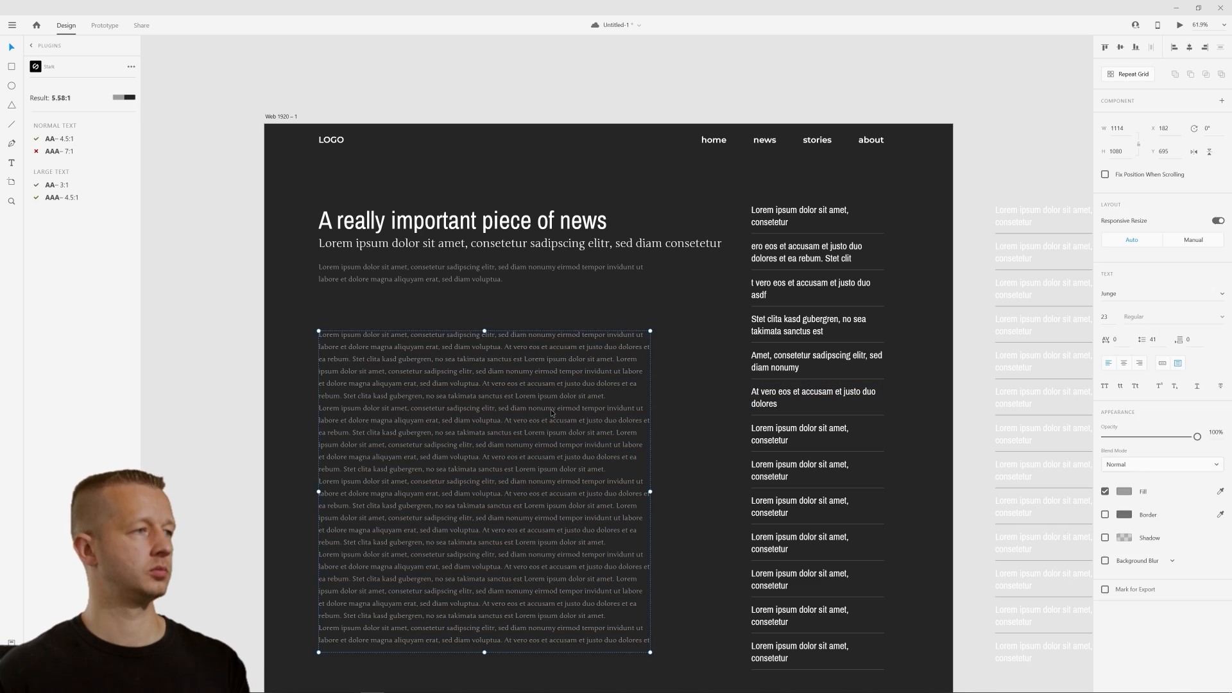
key(Delete)
drag(981, 169, 1073, 671)
key(Delete)
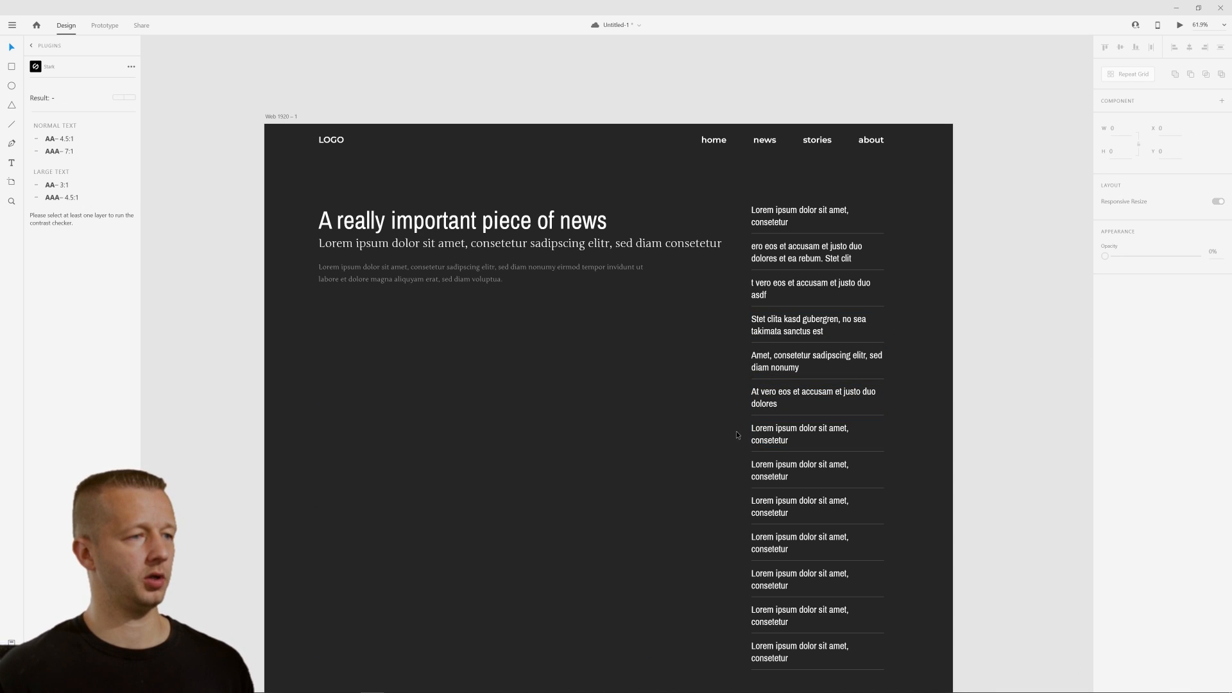
Delete the unedited headlines below the sixth one, including the leftover divider at the column's end
drag(727, 418, 897, 663)
key(Delete)
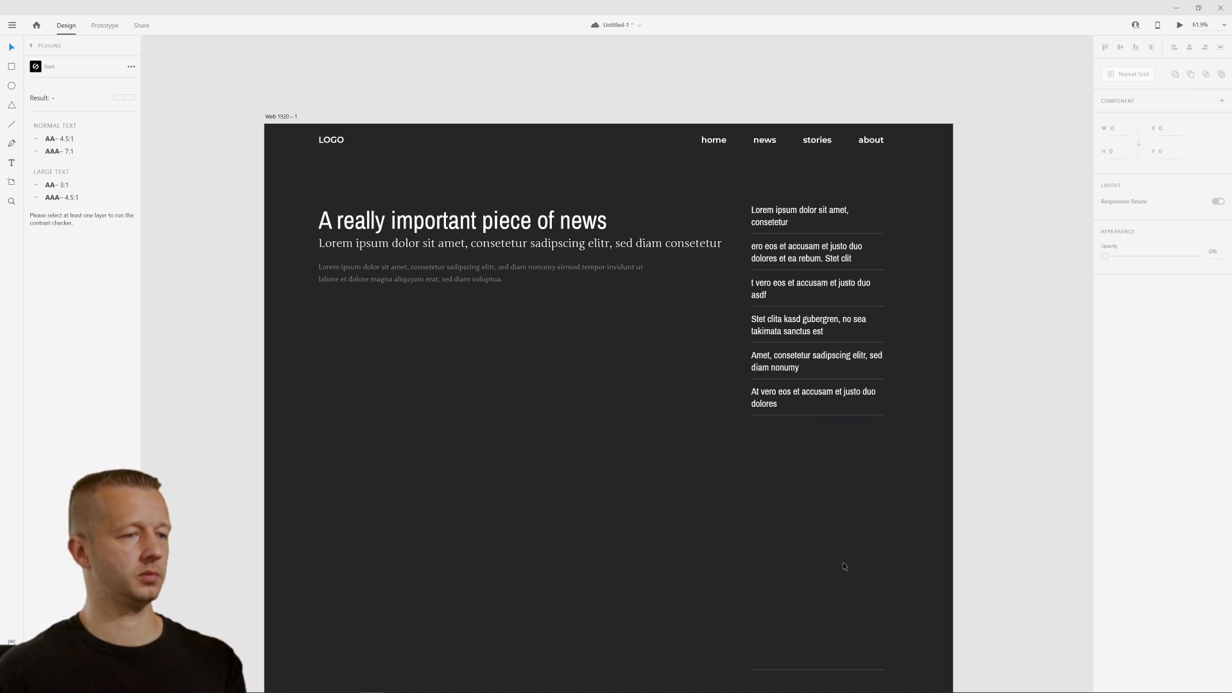
drag(835, 595, 756, 683)
Make the six varied headlines a Repeat Grid extended to thirteen rows and shift it to X 1642, aligned with the "news" link
drag(890, 466, 778, 199)
click(1129, 77)
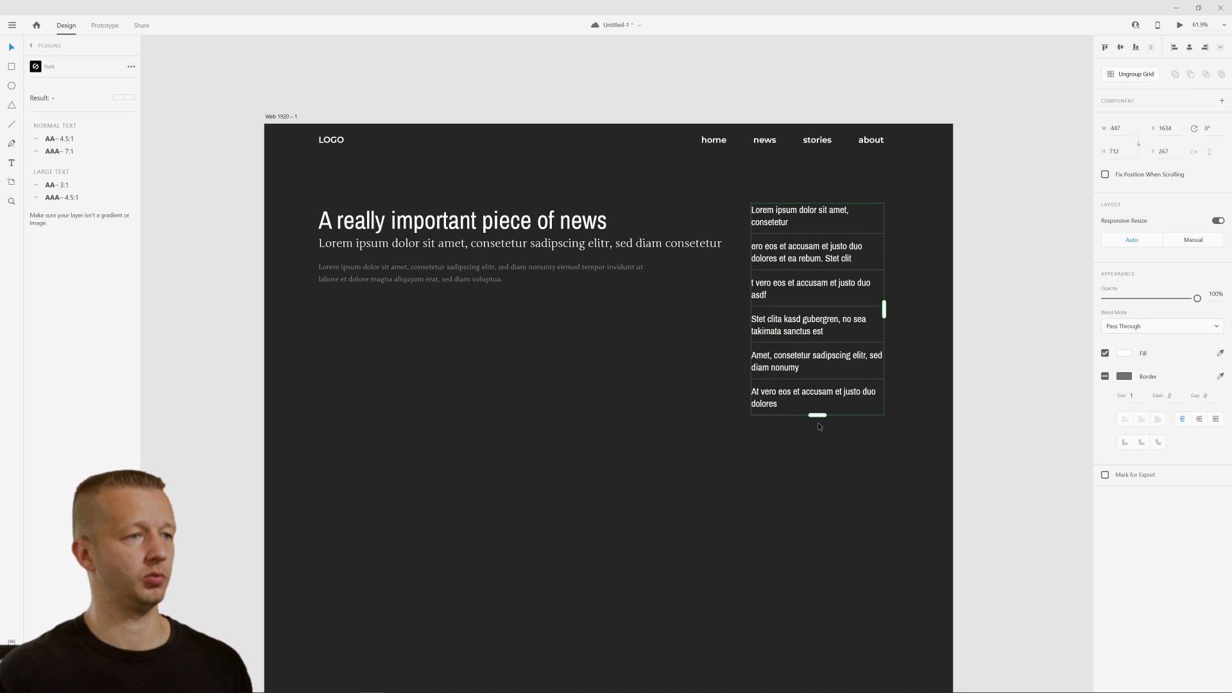
drag(819, 417, 829, 673)
click(638, 507)
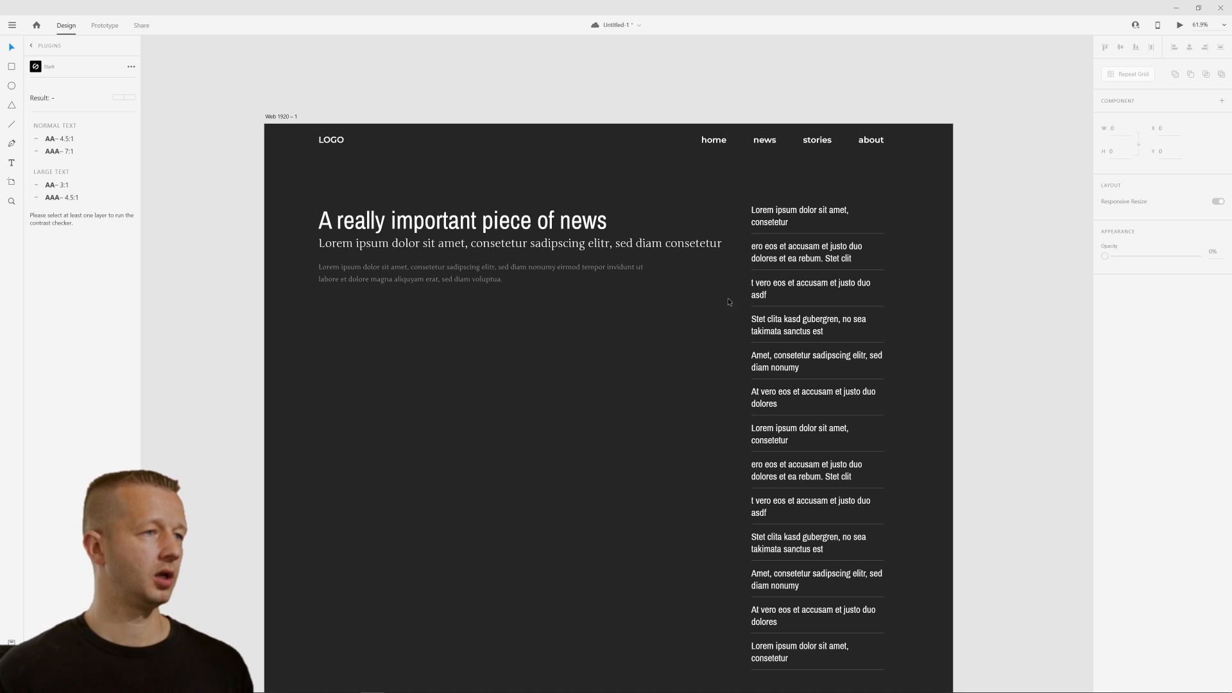
drag(815, 256, 818, 256)
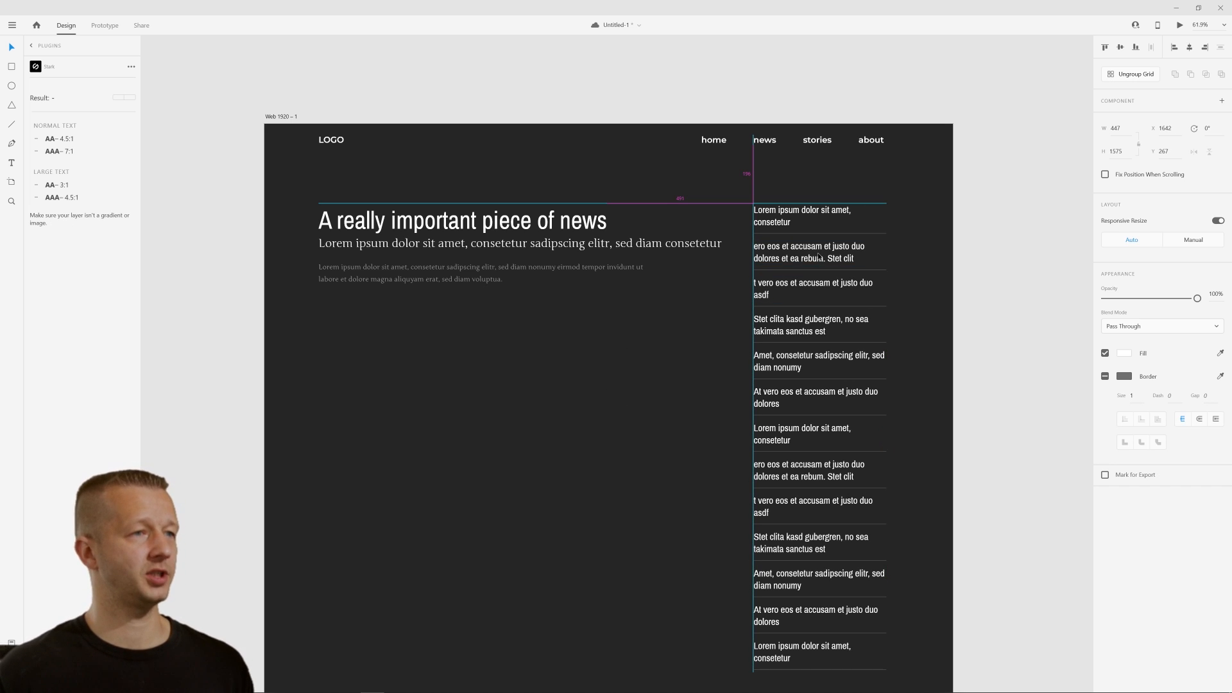
click(638, 341)
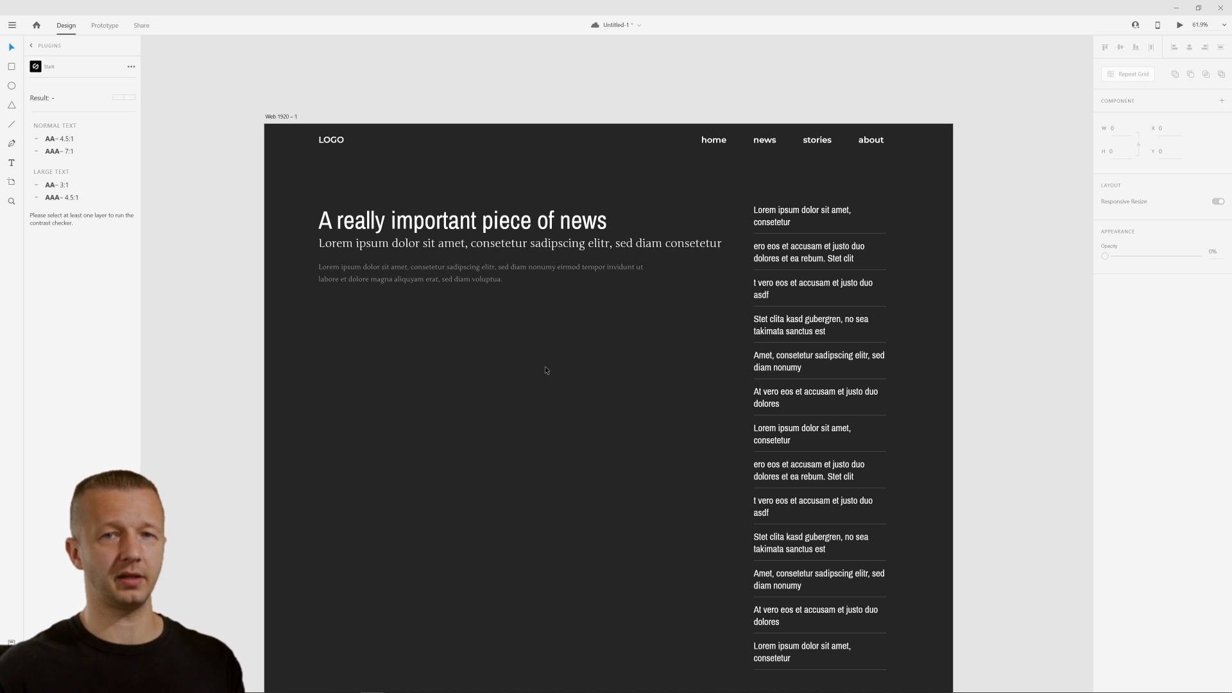
Extend the artboard downward to a height of about 4022 and move its viewport marker down to the new lower edge
scroll(560, 356, down, 5)
scroll(533, 376, up, 4)
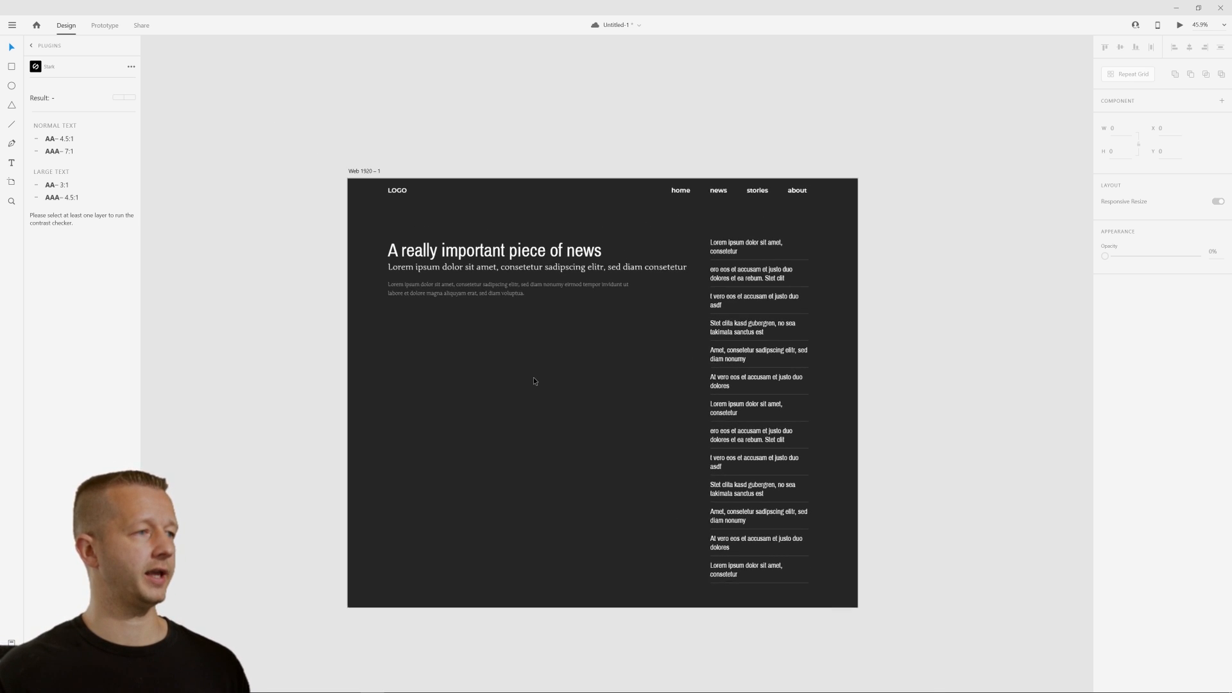
click(397, 209)
scroll(558, 380, down, 5)
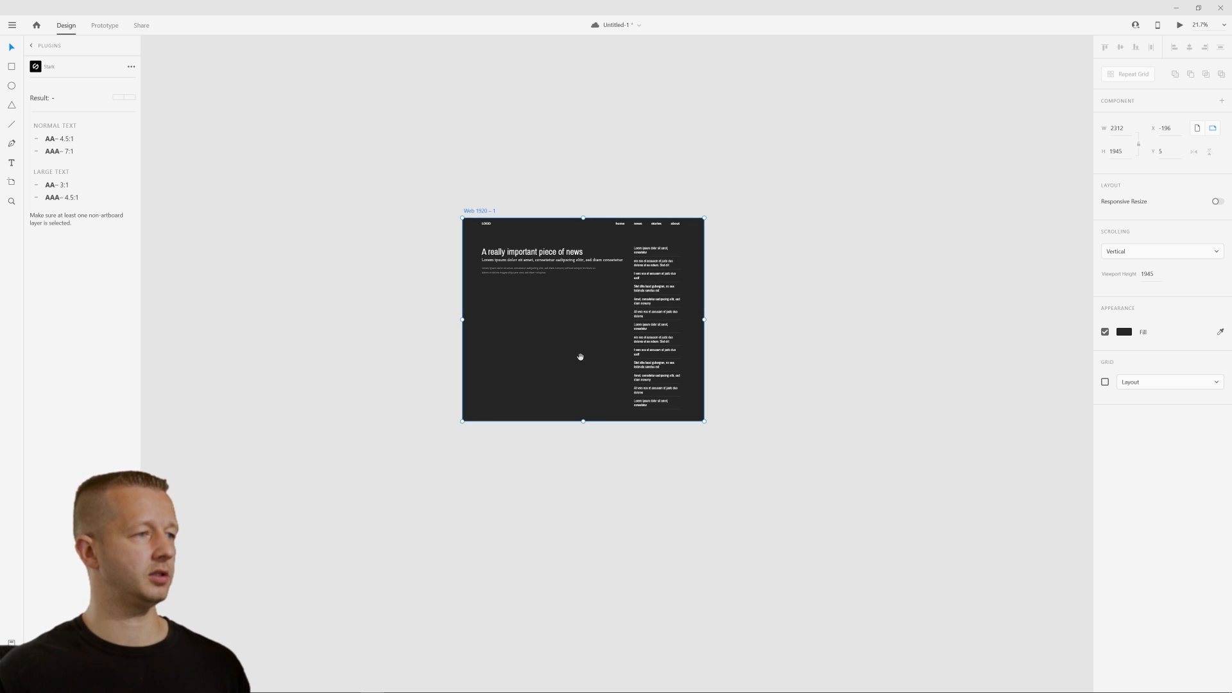
drag(583, 421, 582, 637)
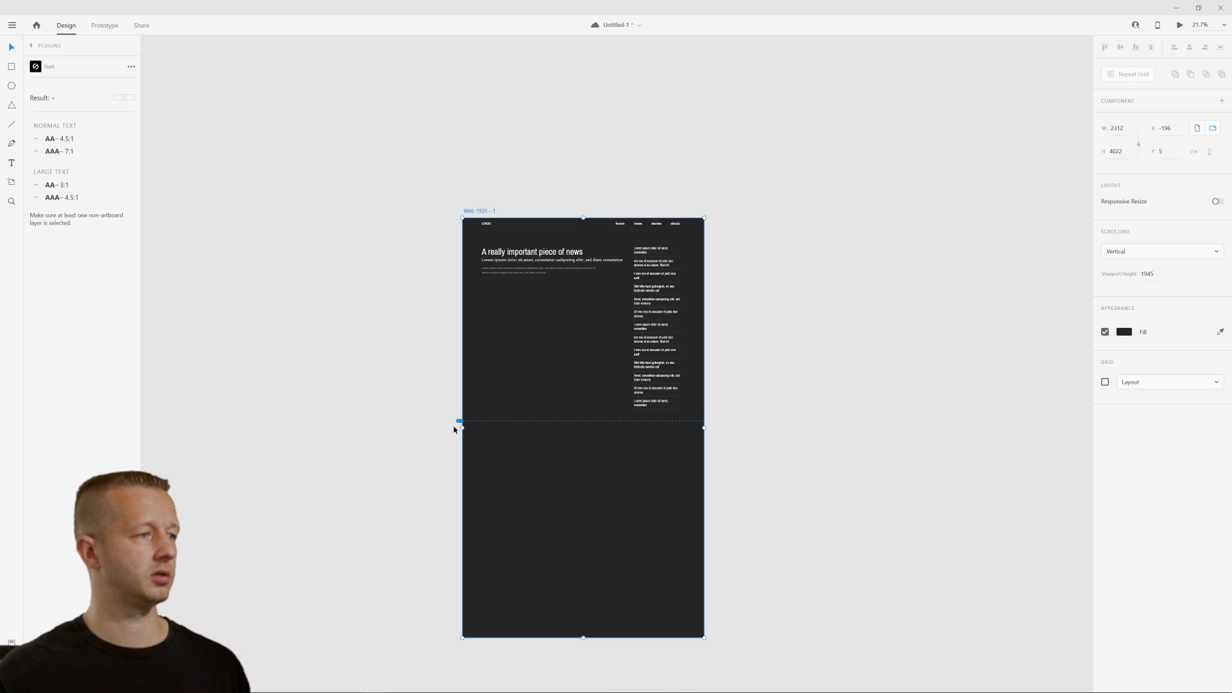
drag(456, 420, 460, 635)
click(405, 382)
scroll(522, 332, up, 5)
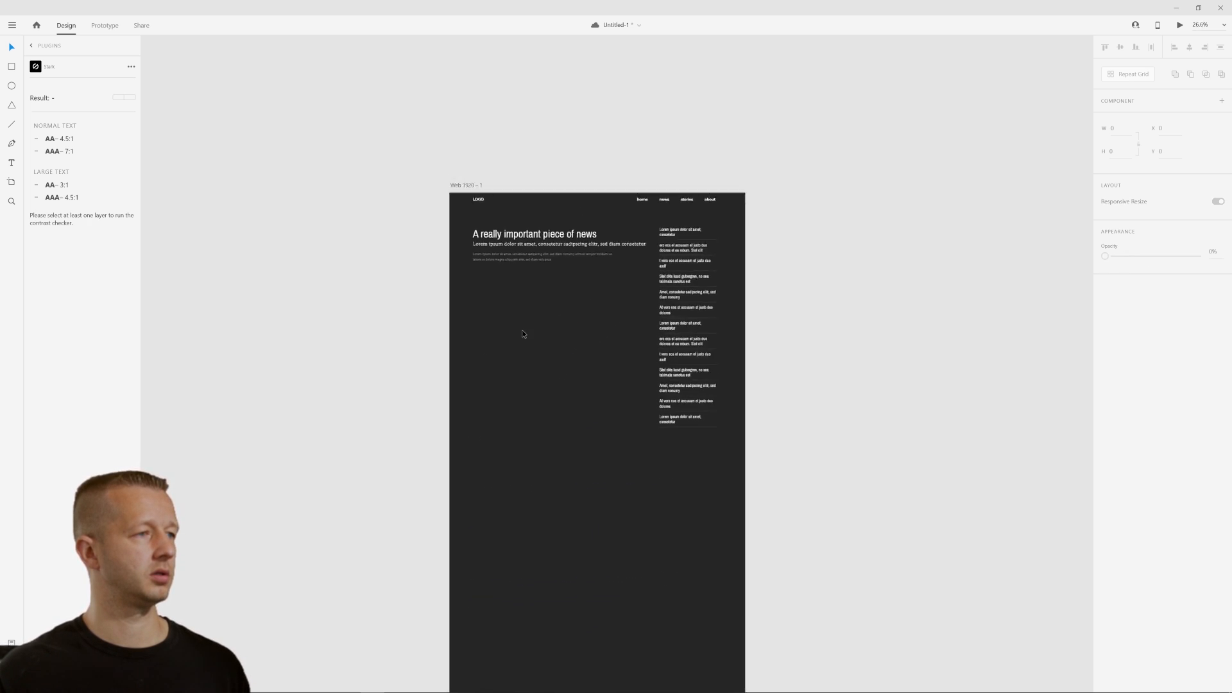
scroll(613, 279, up, 1)
scroll(614, 284, up, 2)
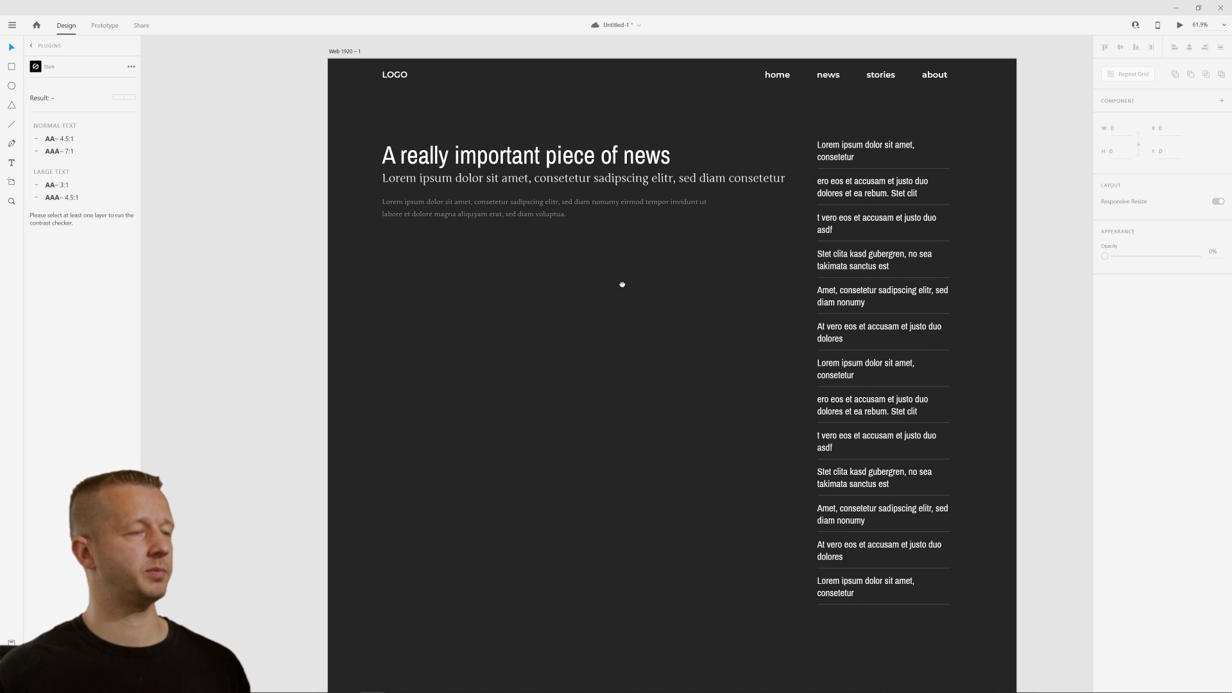
scroll(621, 283, down, 1)
mouse_move(397, 237)
mouse_down()
mouse_move(703, 329)
mouse_move(775, 542)
mouse_move(776, 614)
mouse_move(768, 603)
mouse_up()
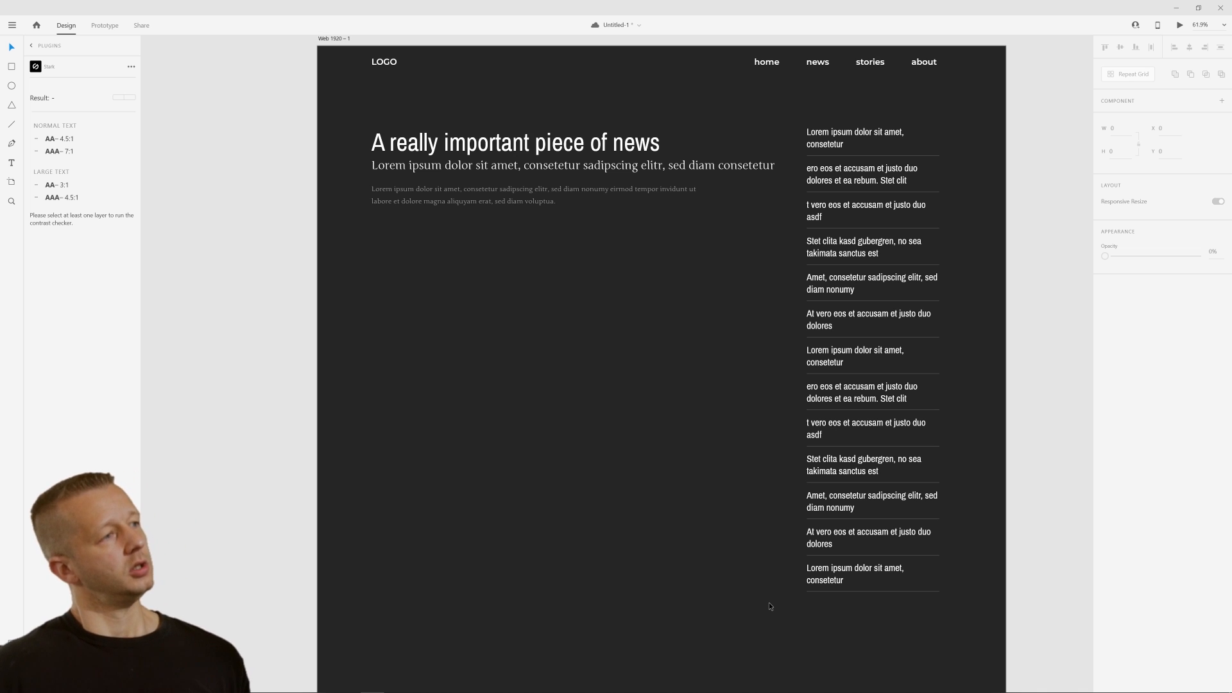
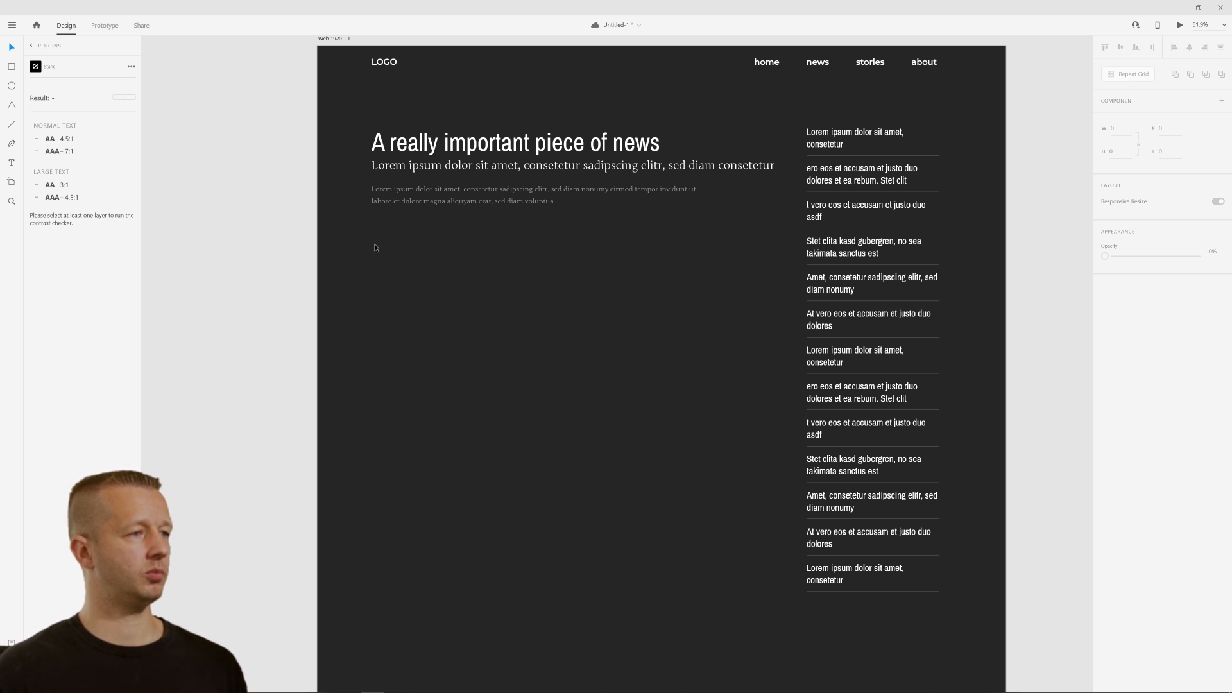
mouse_move(366, 222)
mouse_down()
mouse_move(676, 271)
mouse_move(765, 295)
mouse_move(781, 306)
mouse_move(773, 327)
mouse_up()
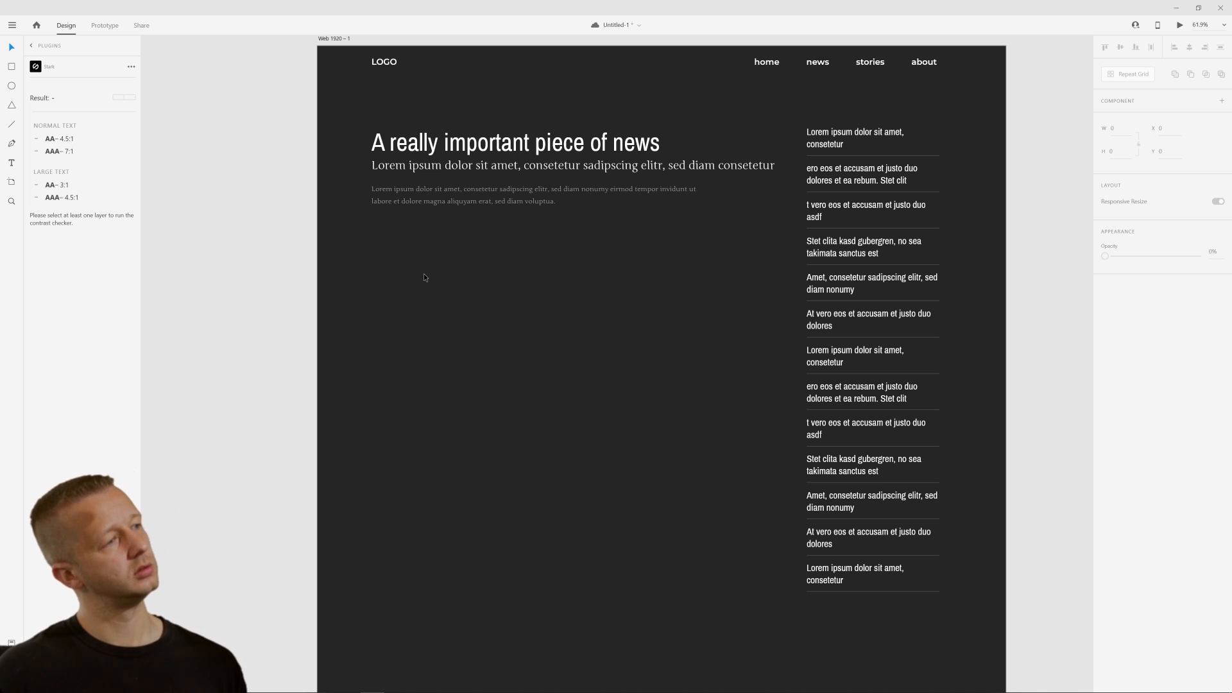
click(414, 146)
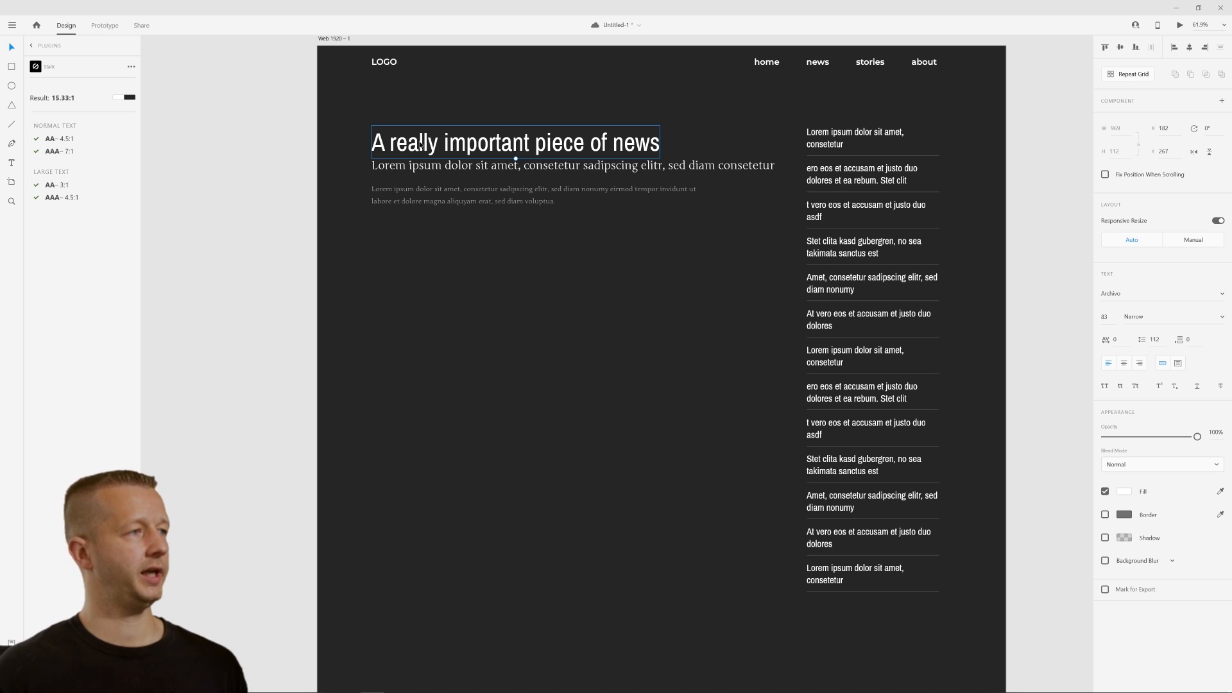
alt+drag(430, 140, 431, 248)
key(Delete)
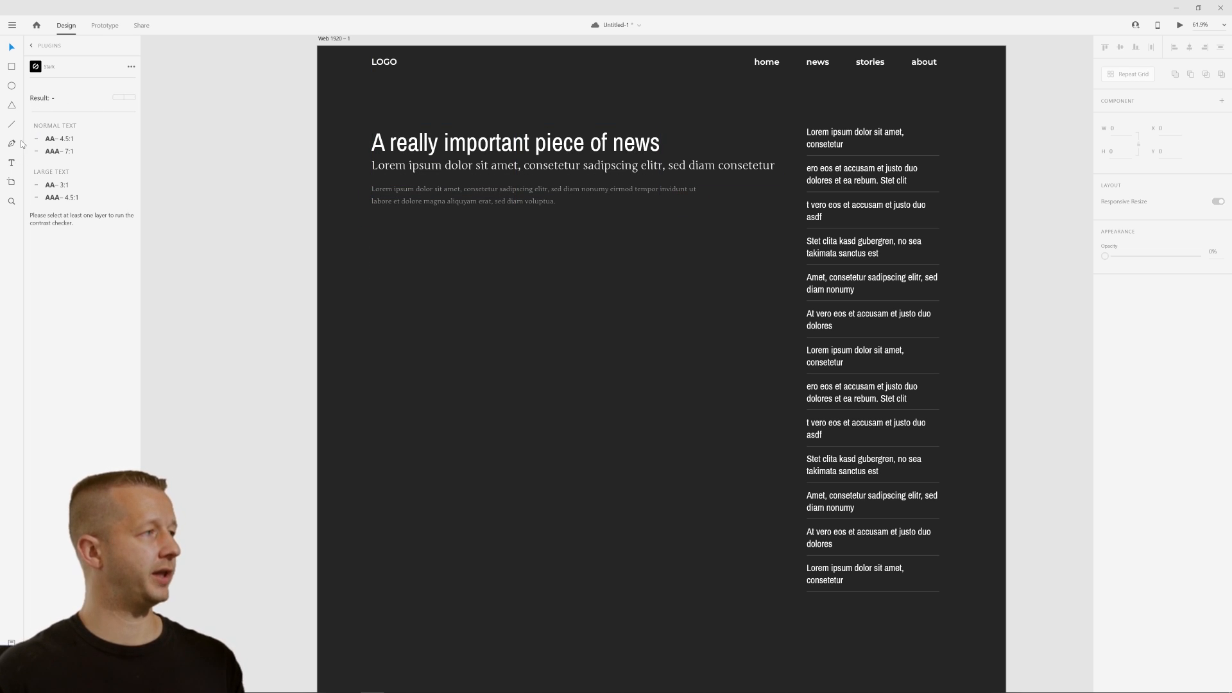
Draw a text area about 666 by 259 beneath the grey paragraph and enter "I recently purchased a new guitar. It's called the Majesty."
drag(374, 237, 570, 314)
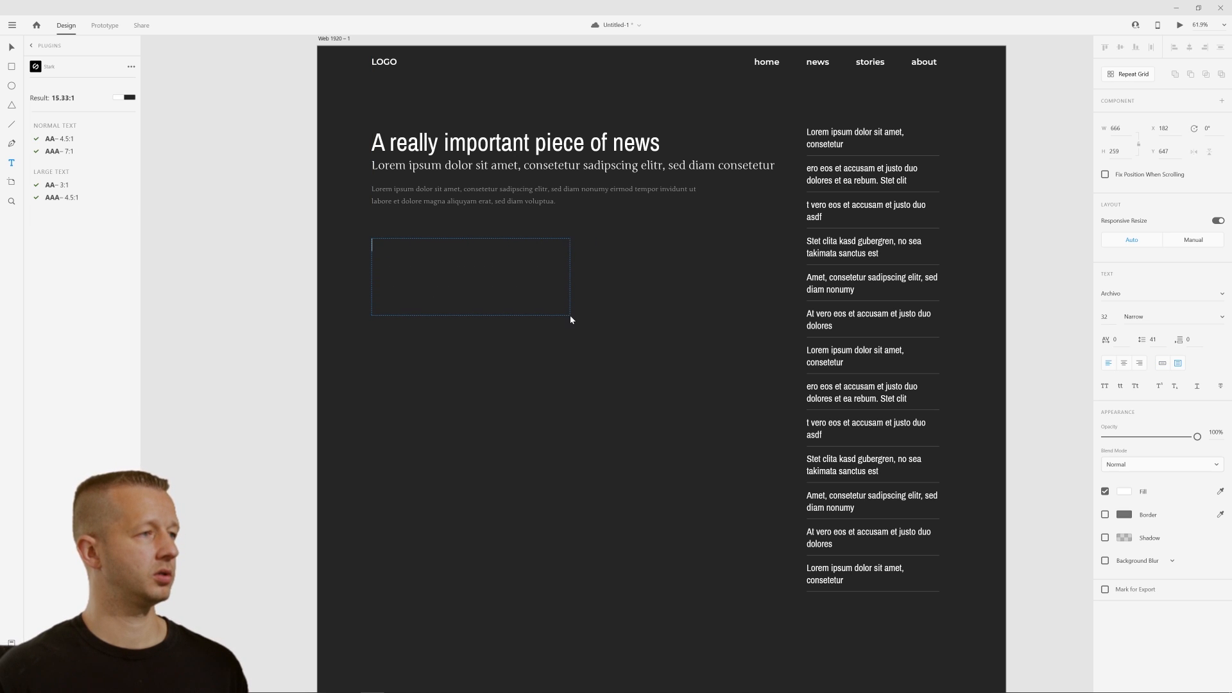
text(asdfsafd)
key(Escape)
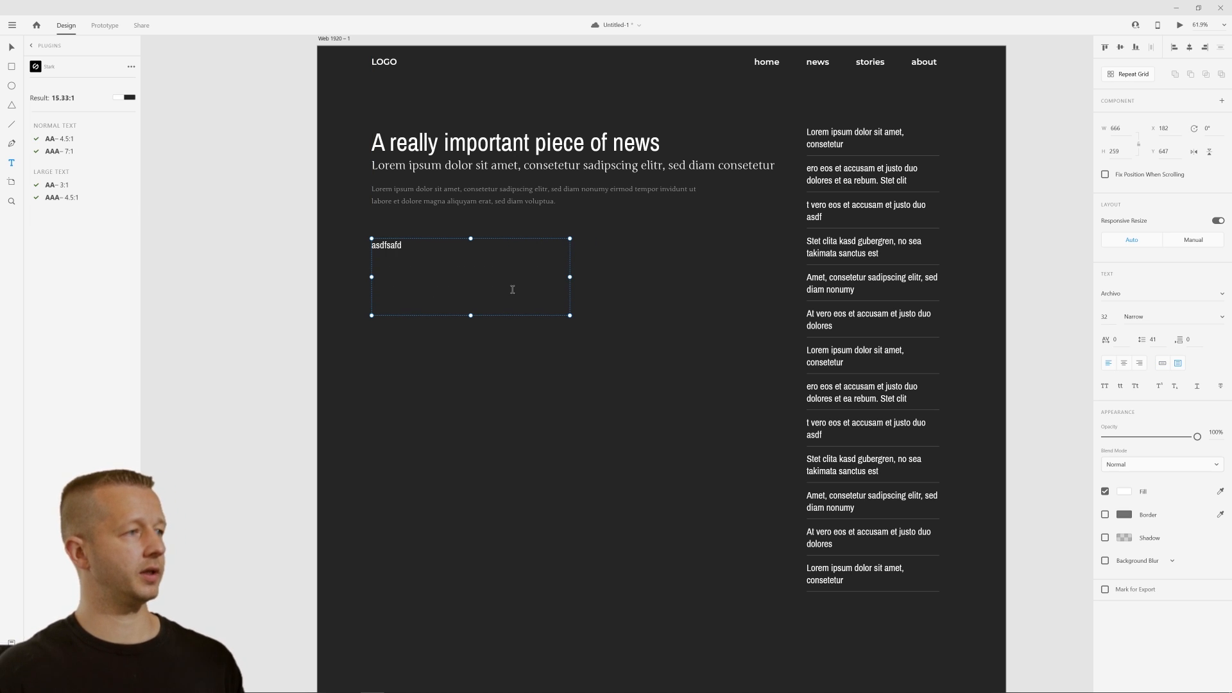
double_click(397, 245)
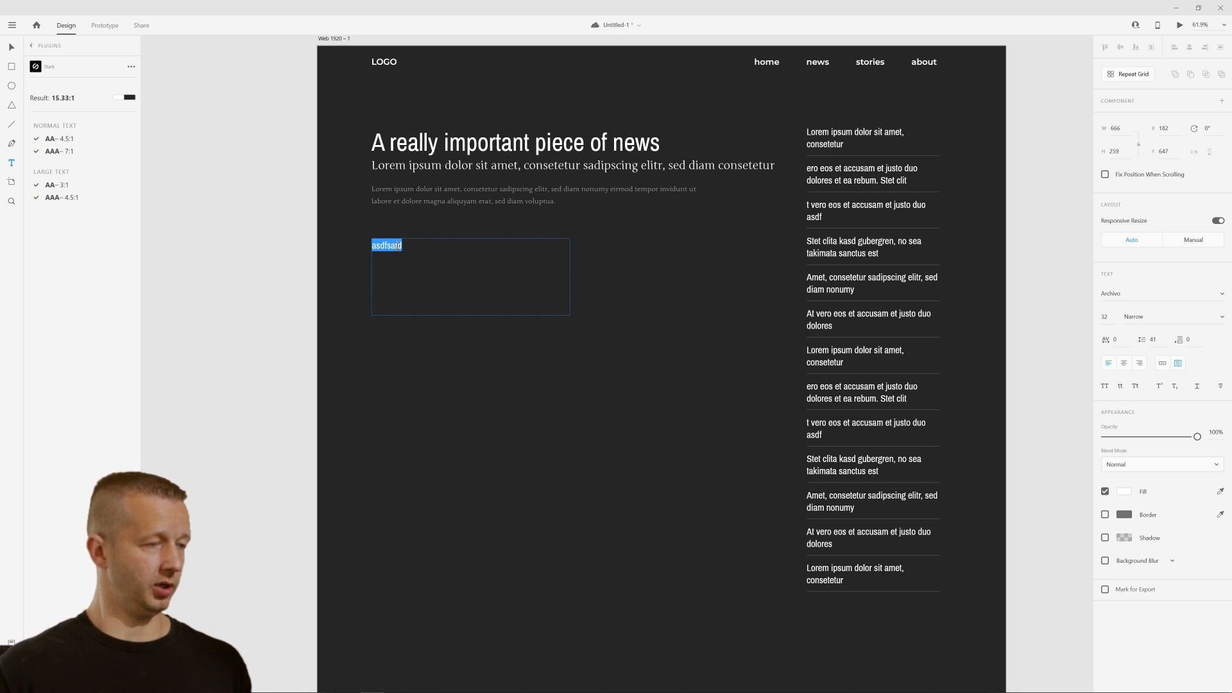
text(I r)
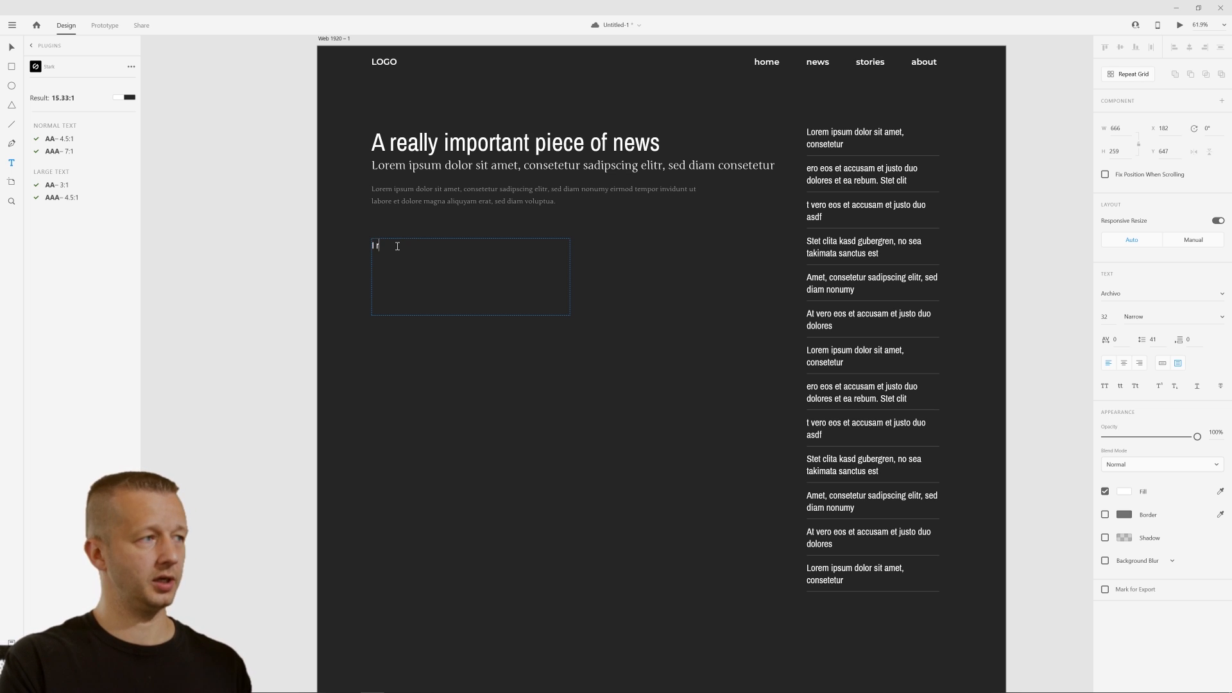
text(ecently purchased a new)
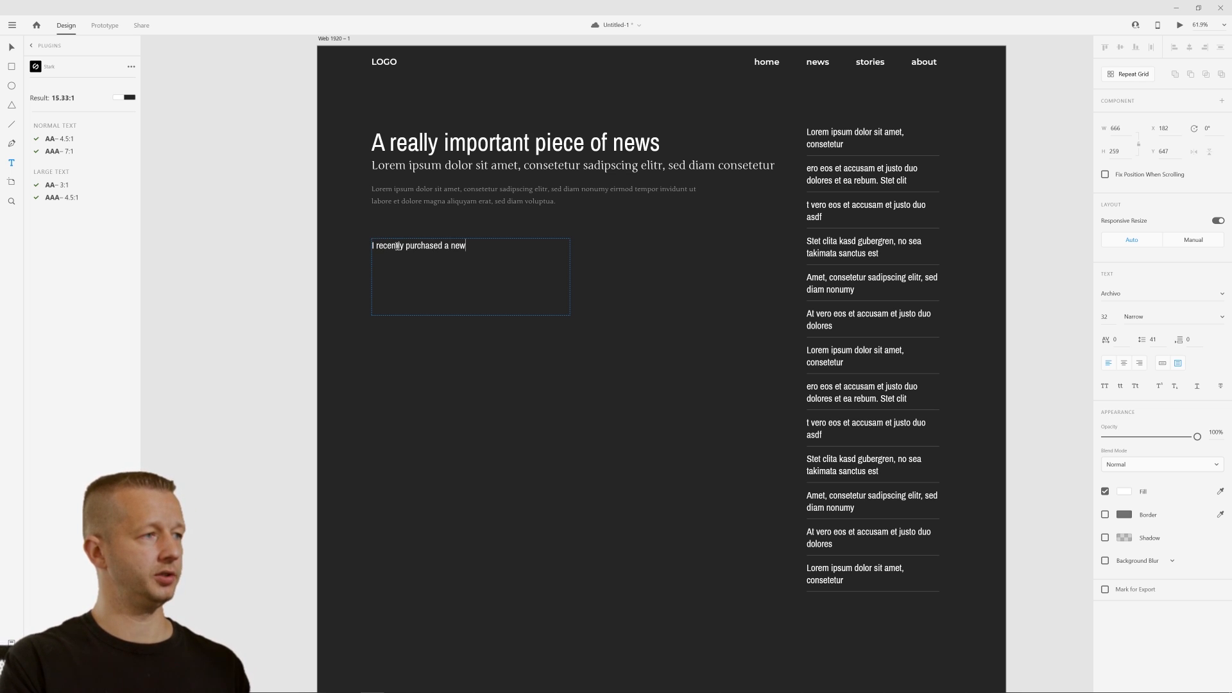
text( guitar. It's called t)
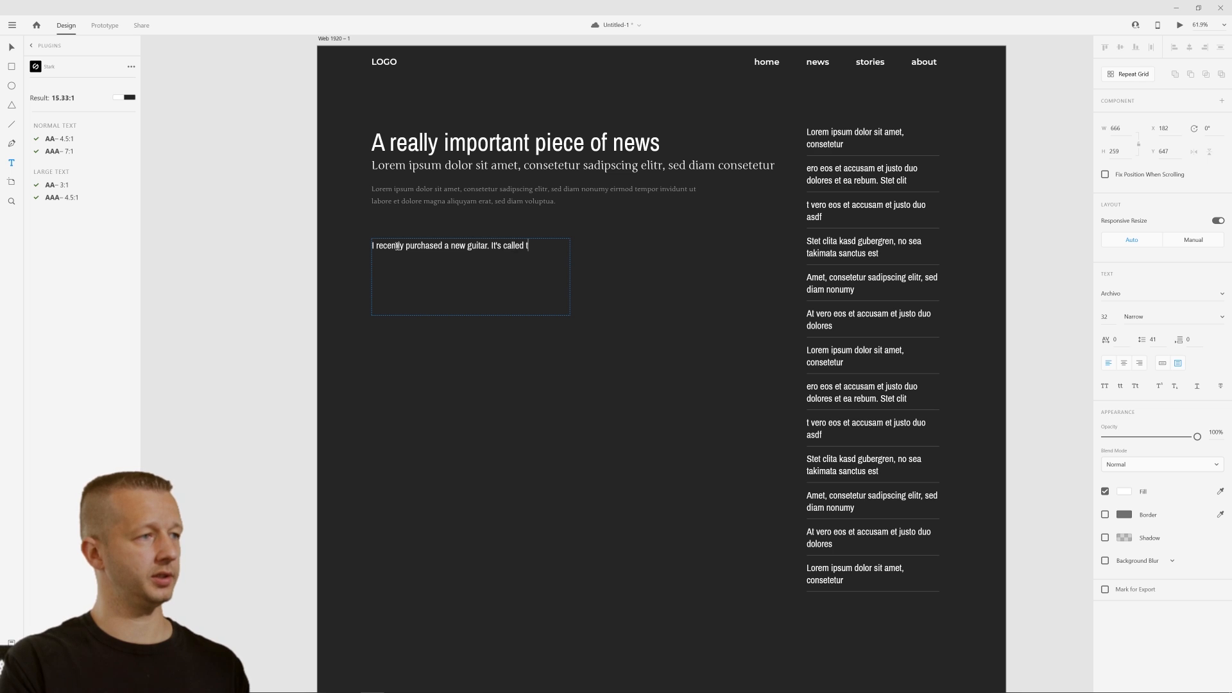
text(he Majesty.)
key(Escape)
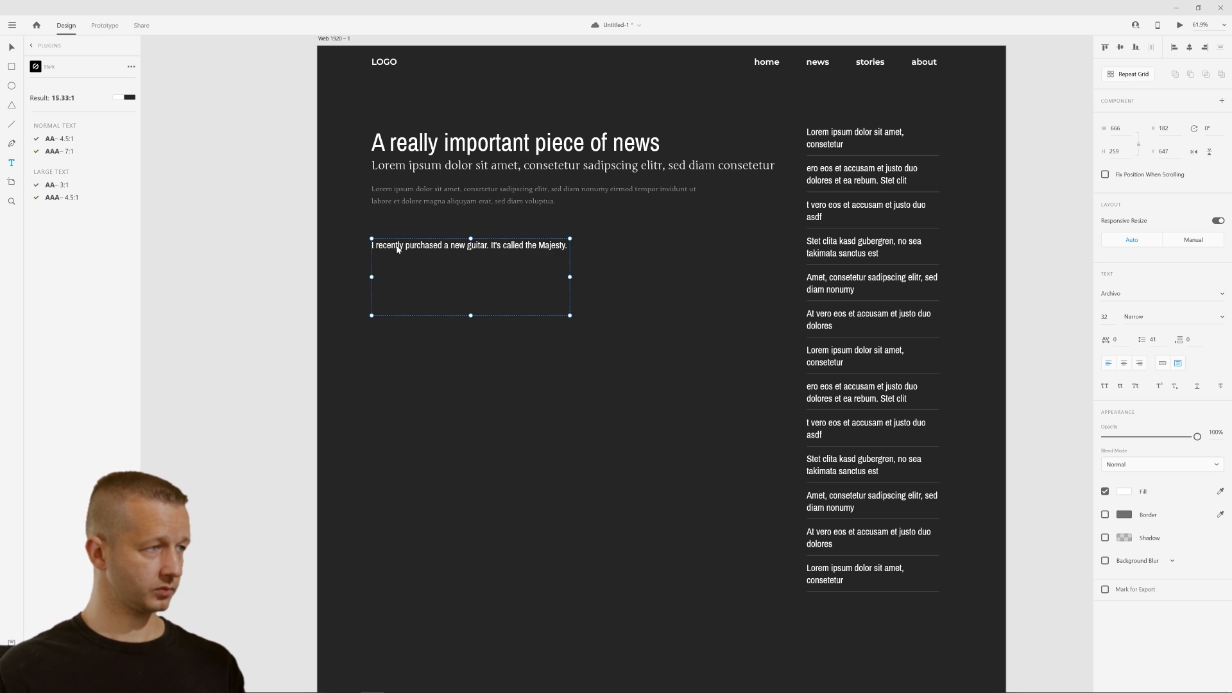
Set the font size of the new guitar headline to 42
key(Up)
key(Up)
key(Up)
key(Up)
key(Up)
key(Up)
key(Up)
key(Up)
key(Up)
key(Up)
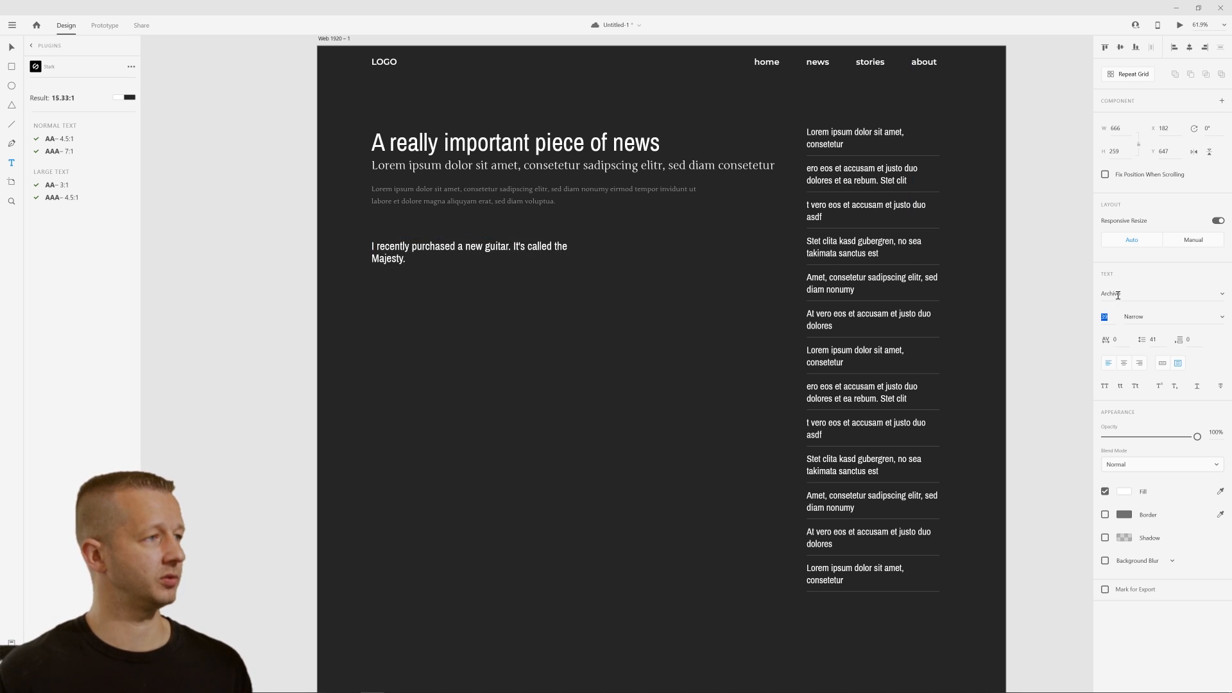
key(Return)
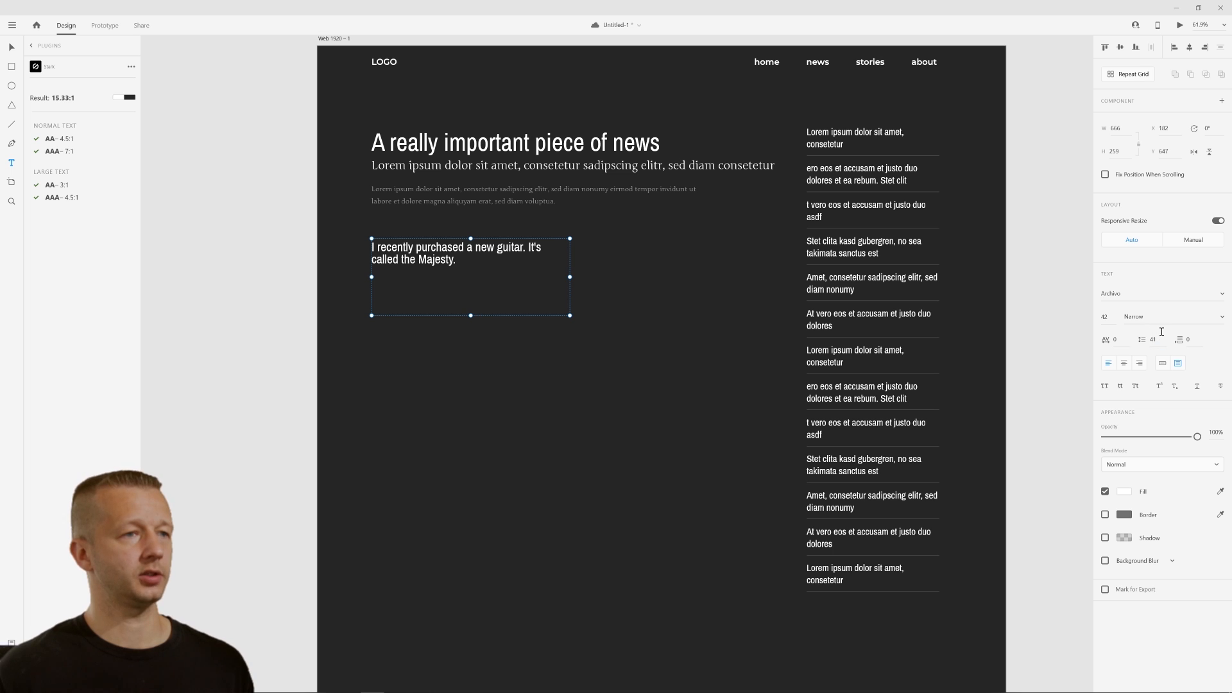
Set the guitar headline's line spacing to 50 and deselect it
click(1153, 339)
key(Up)
key(Up)
key(Up)
key(Up)
key(Up)
key(Up)
key(Up)
key(Up)
key(Up)
click(556, 255)
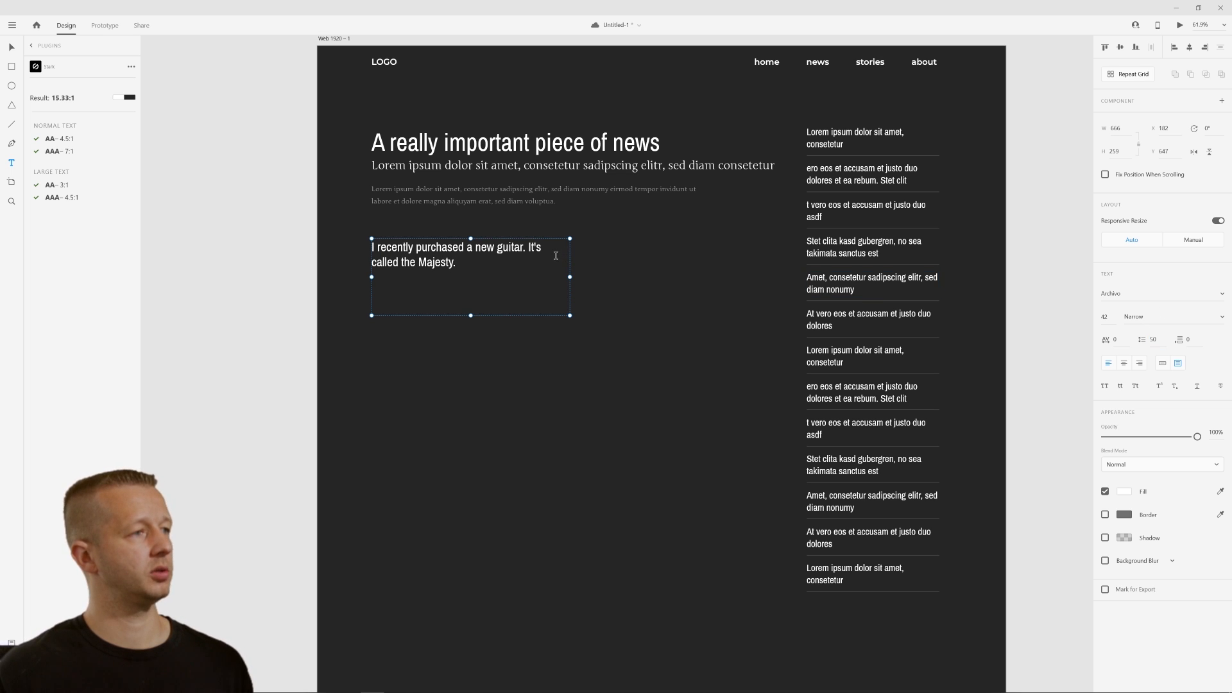
click(647, 260)
drag(328, 112, 704, 209)
click(710, 263)
drag(342, 119, 716, 219)
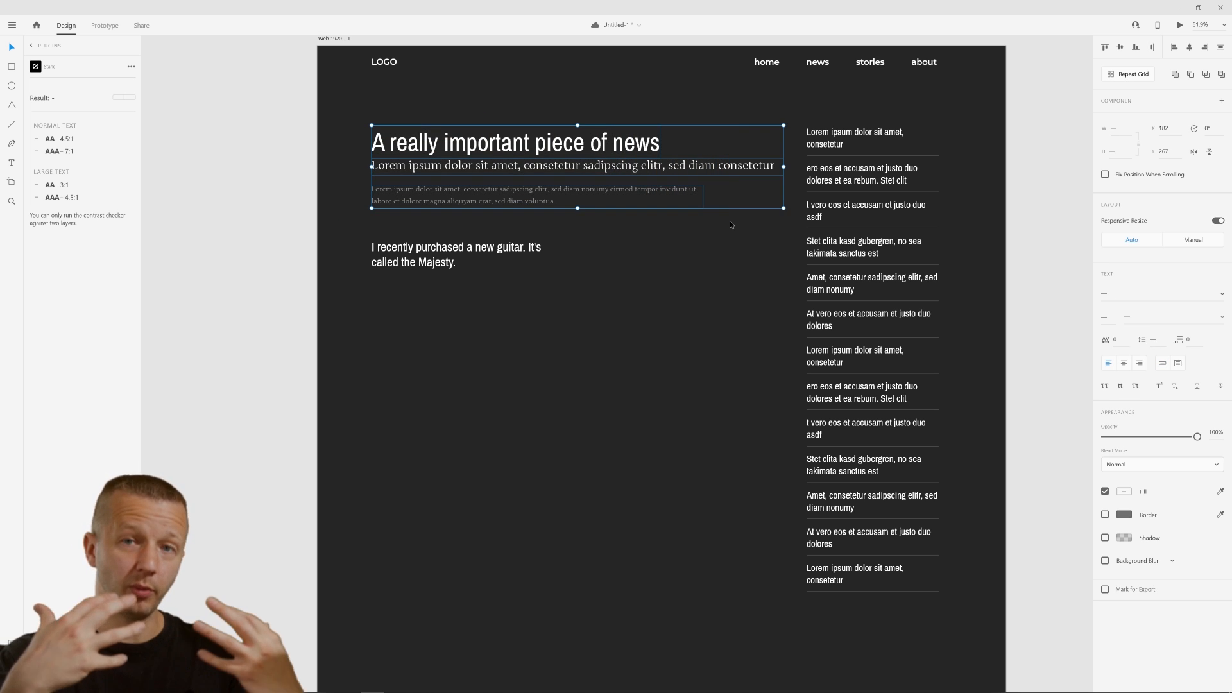
click(730, 224)
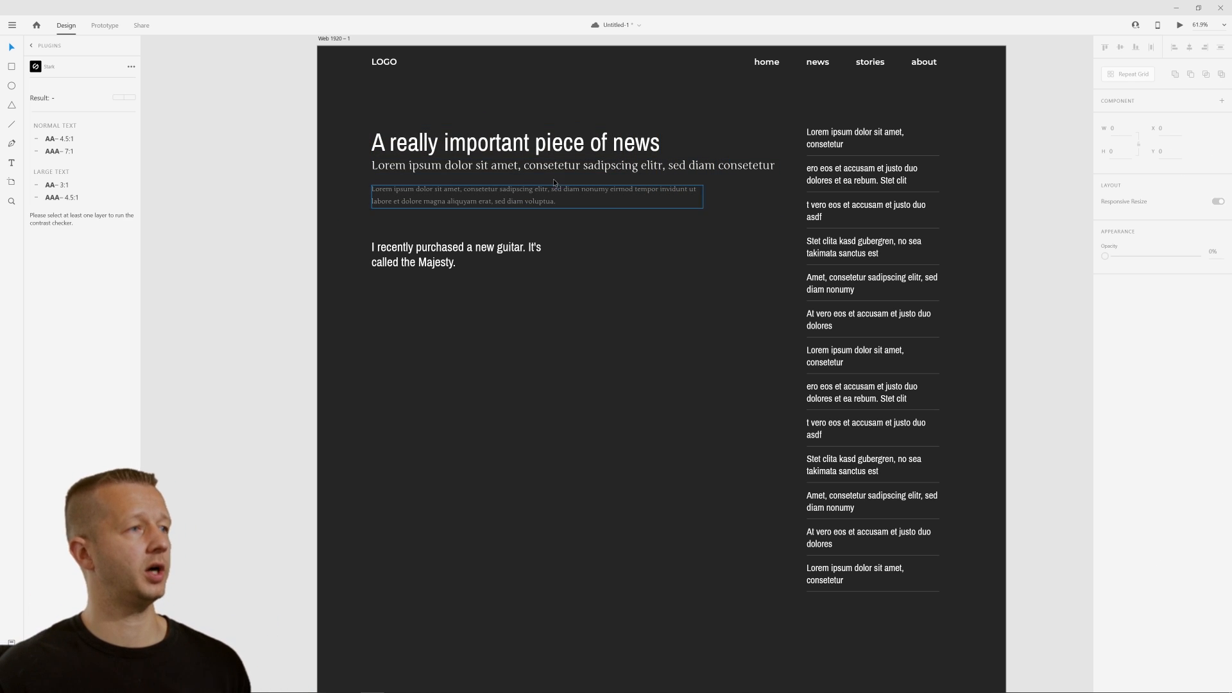
click(383, 142)
click(627, 250)
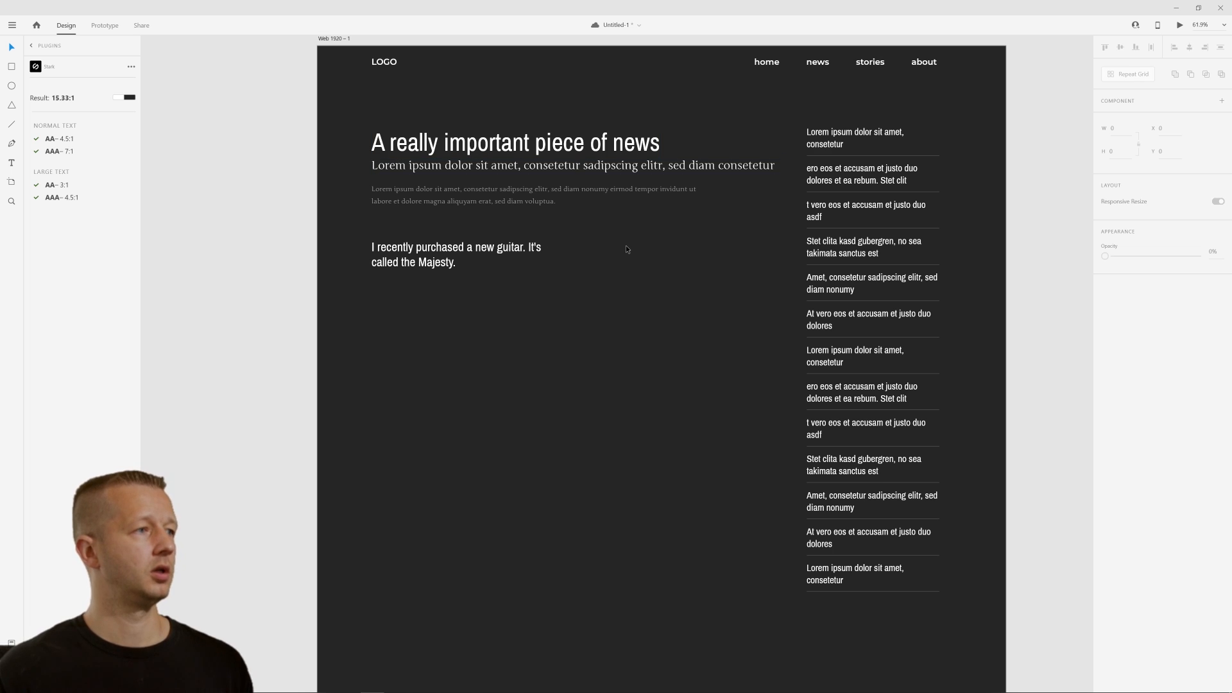
drag(346, 130, 653, 186)
click(769, 239)
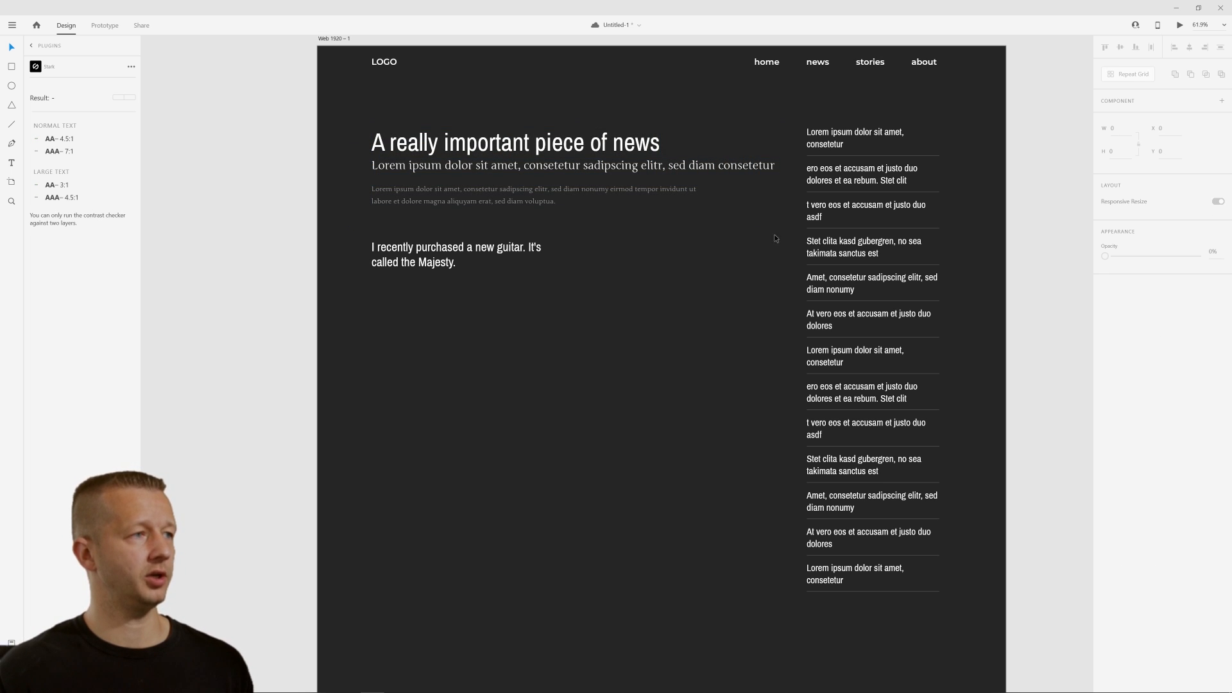
mouse_move(401, 102)
mouse_down()
mouse_move(341, 105)
mouse_move(392, 103)
mouse_up()
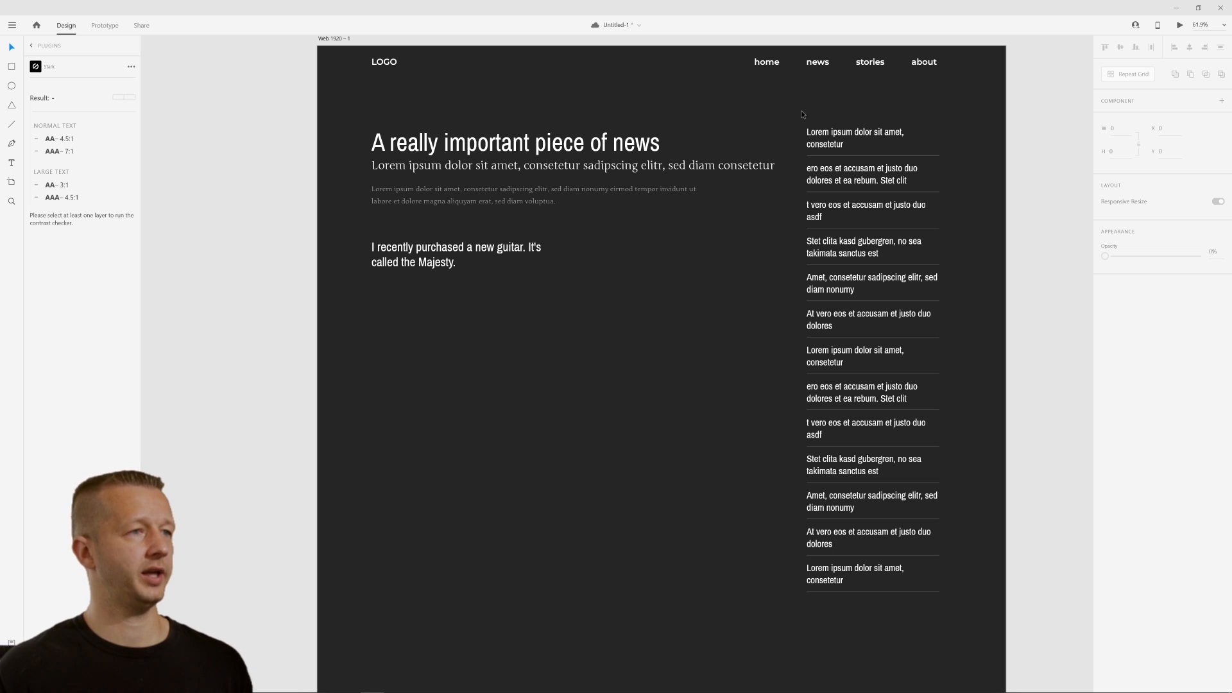
drag(802, 111, 934, 620)
click(964, 526)
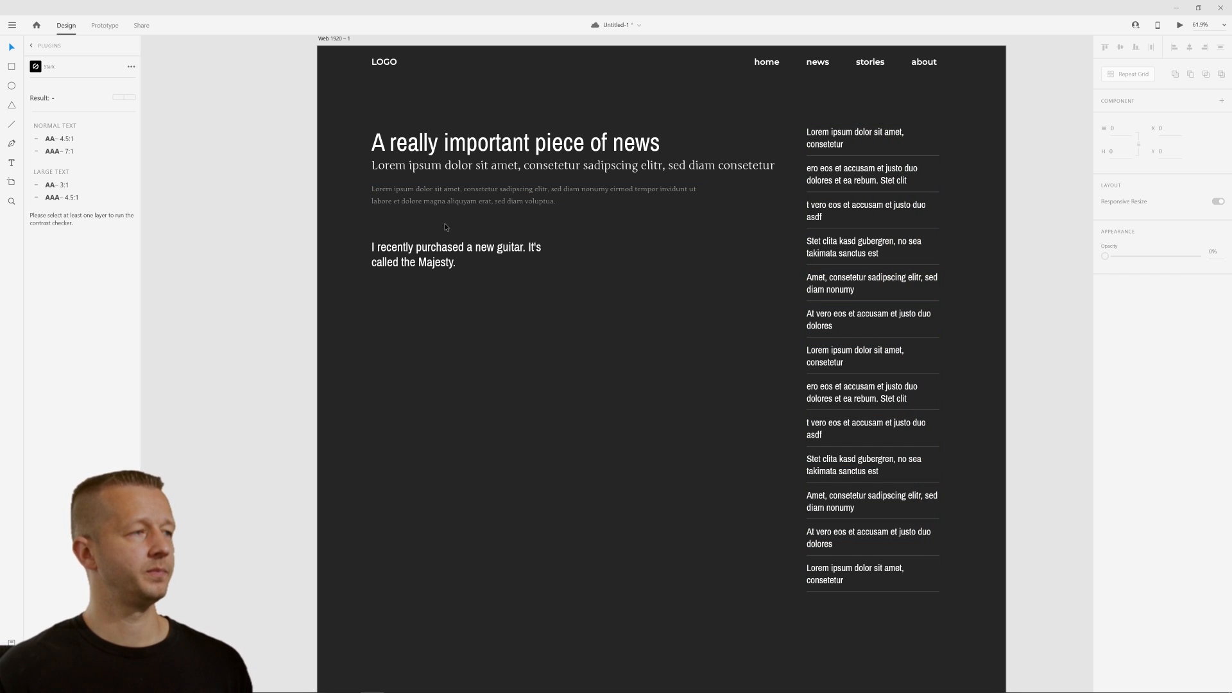
Shorten the guitar headline's text area to a height of about 119 so it fits its two lines closely
click(440, 293)
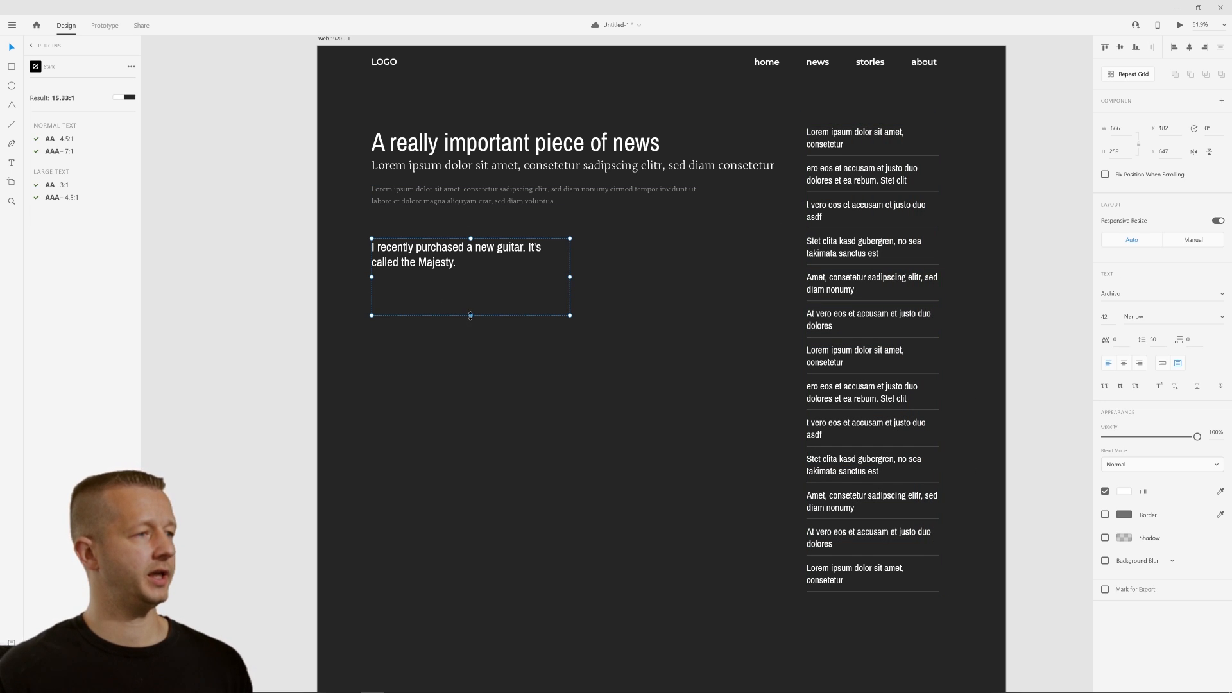
drag(470, 315, 470, 285)
drag(802, 115, 957, 606)
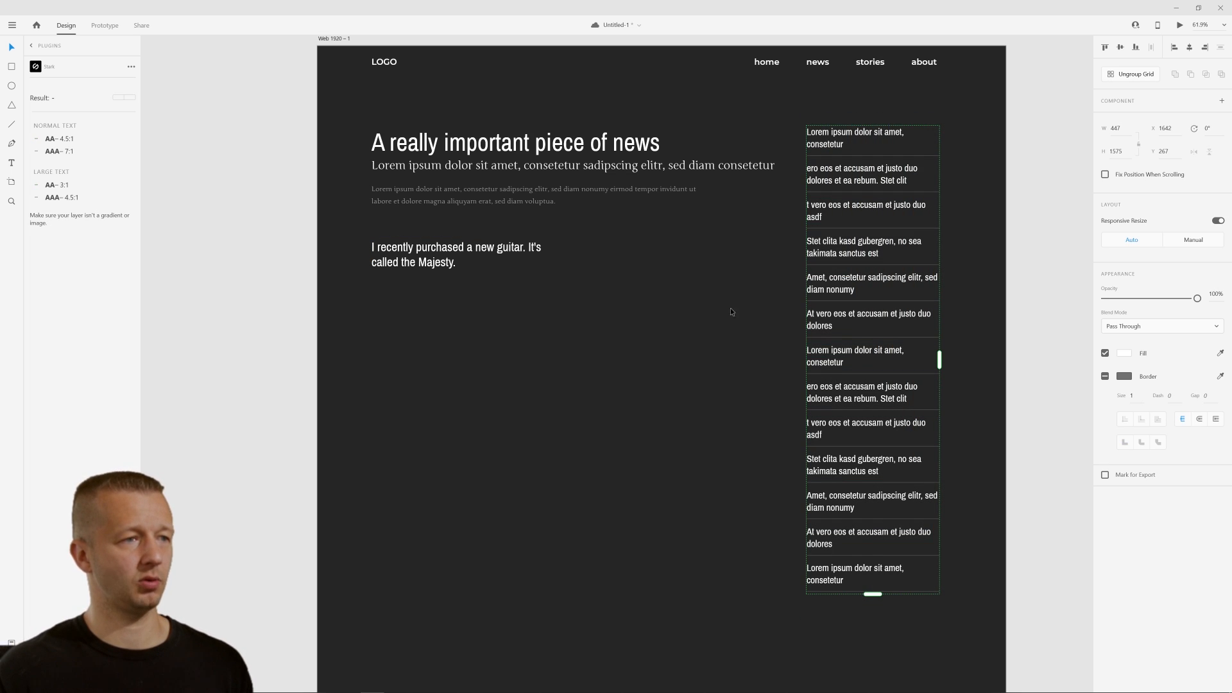
click(449, 261)
drag(346, 224, 779, 440)
drag(344, 113, 783, 227)
click(710, 286)
double_click(431, 263)
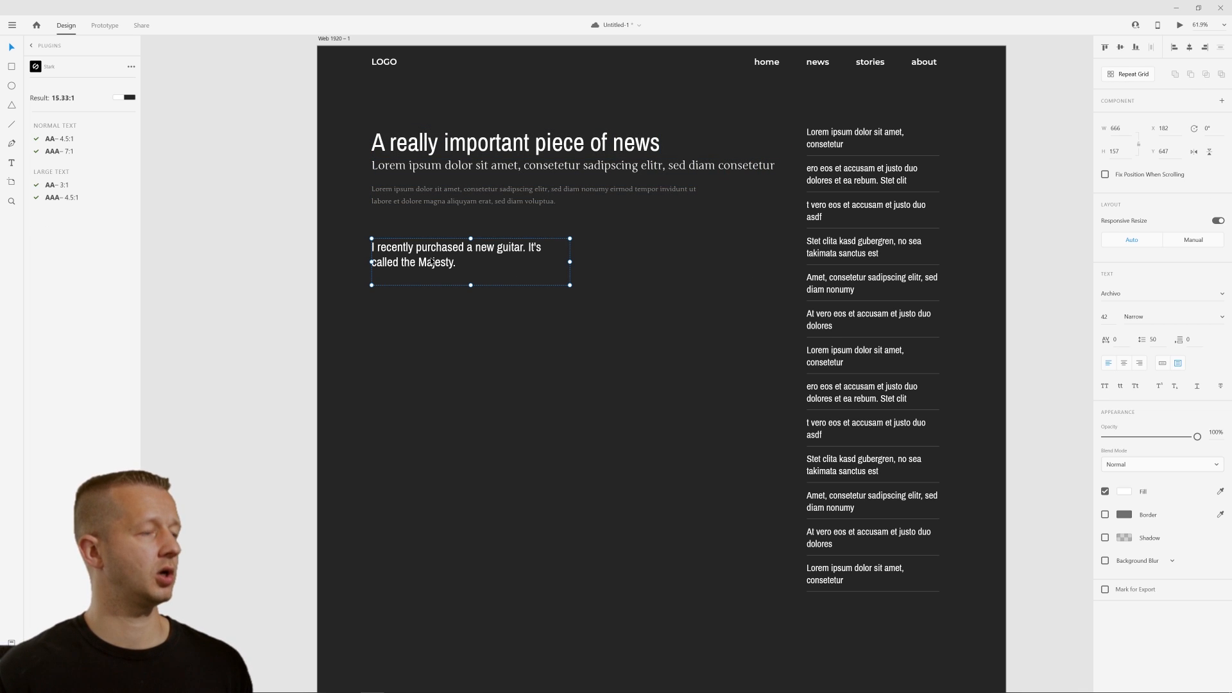
drag(481, 285, 482, 274)
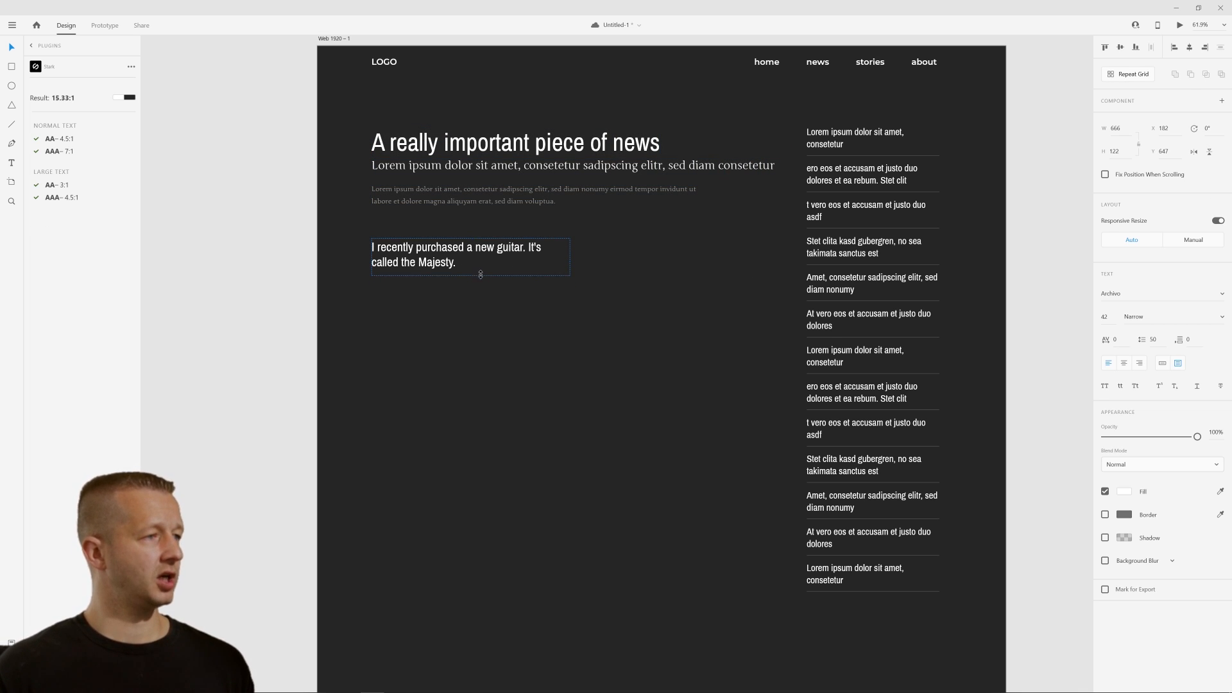
click(491, 321)
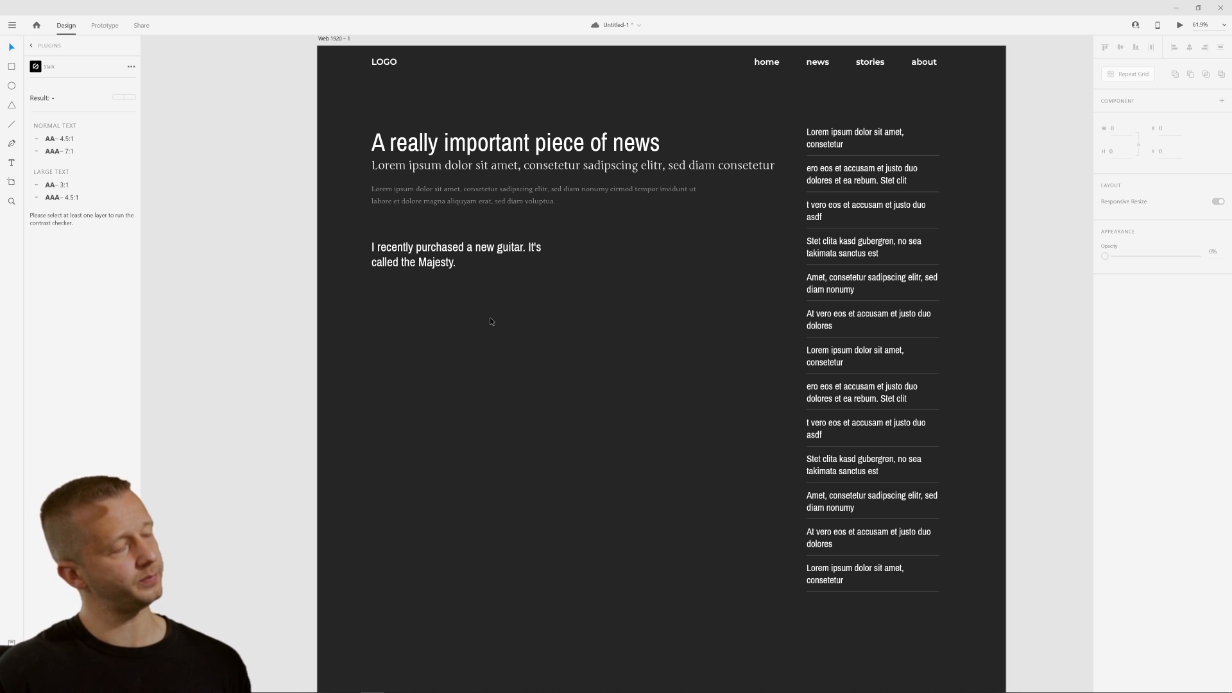
Reword the start of the guitar headline to "Recently, I purchased a new guitar."
click(429, 268)
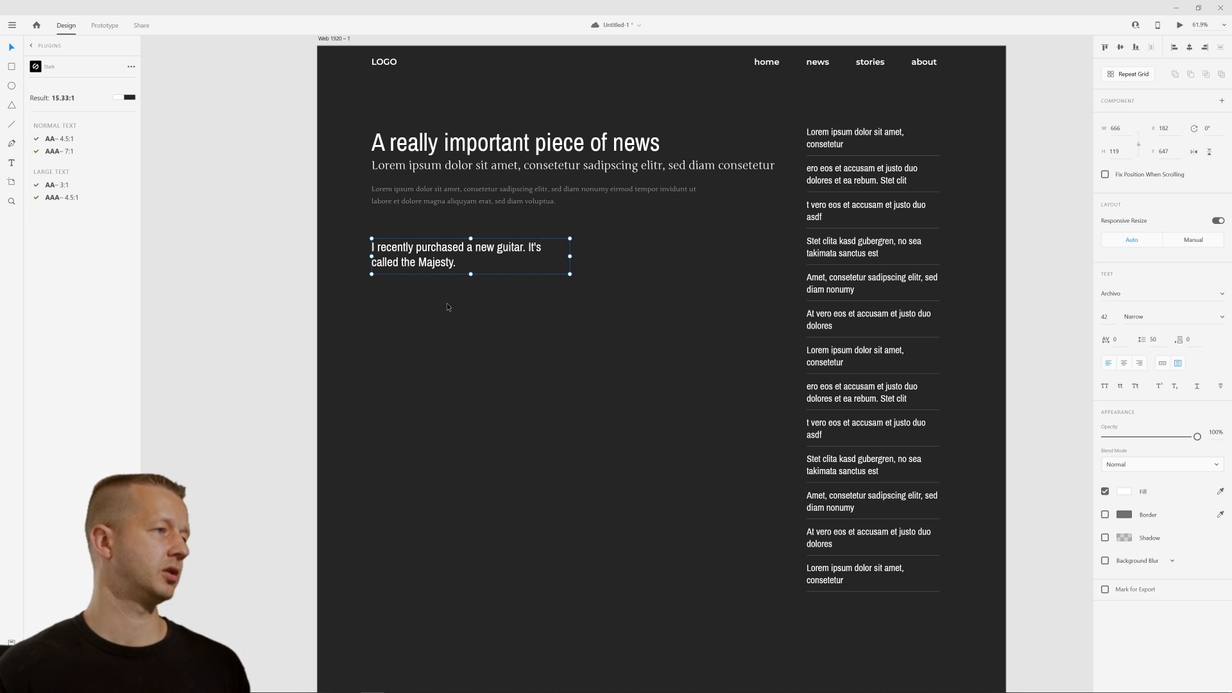
double_click(393, 255)
click(381, 247)
drag(382, 247, 372, 248)
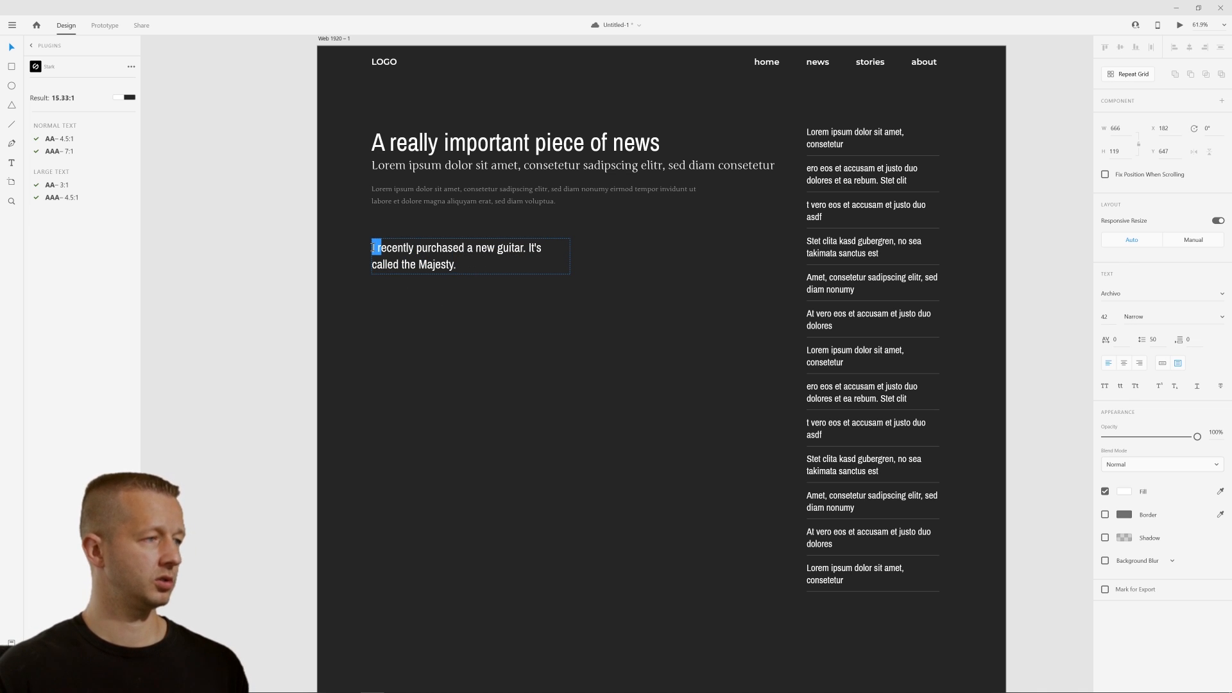
text(R)
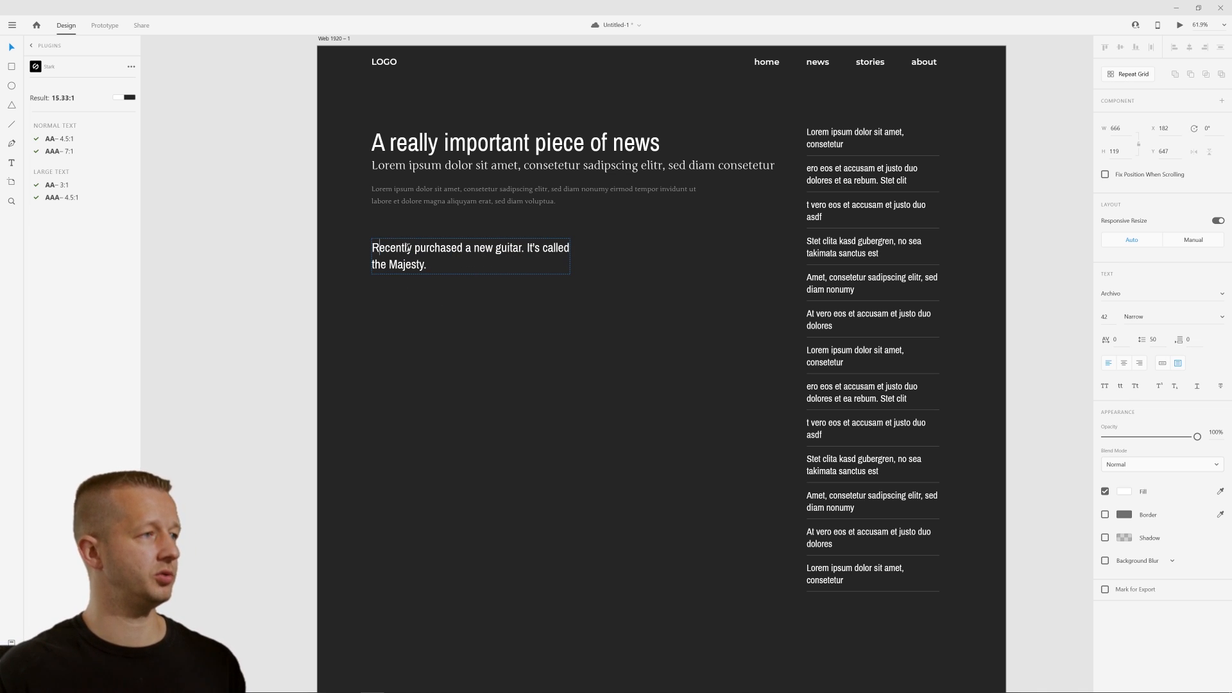
click(412, 247)
text(, I)
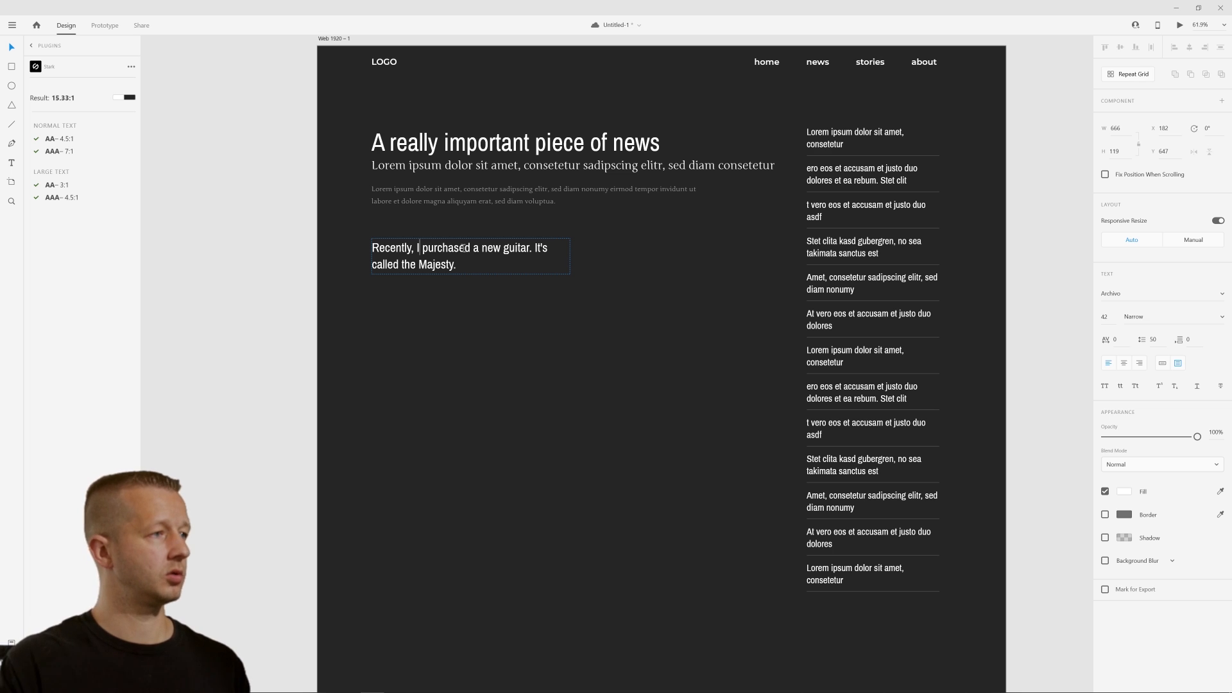
key(Escape)
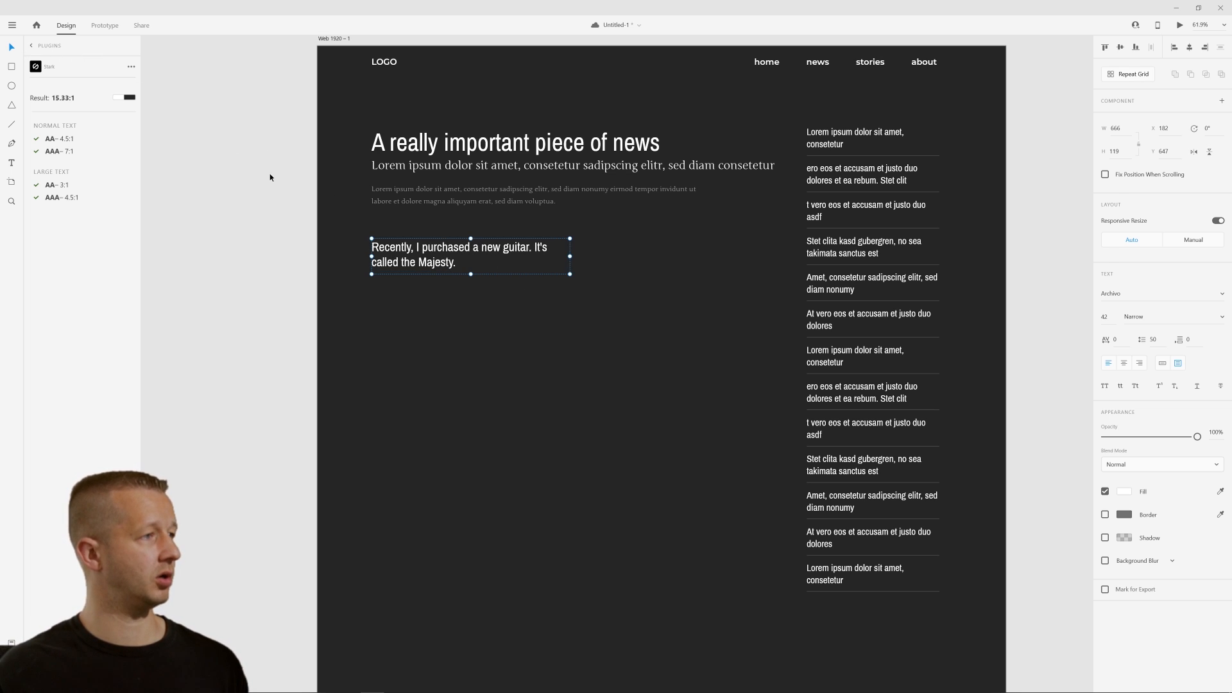
click(270, 173)
click(388, 253)
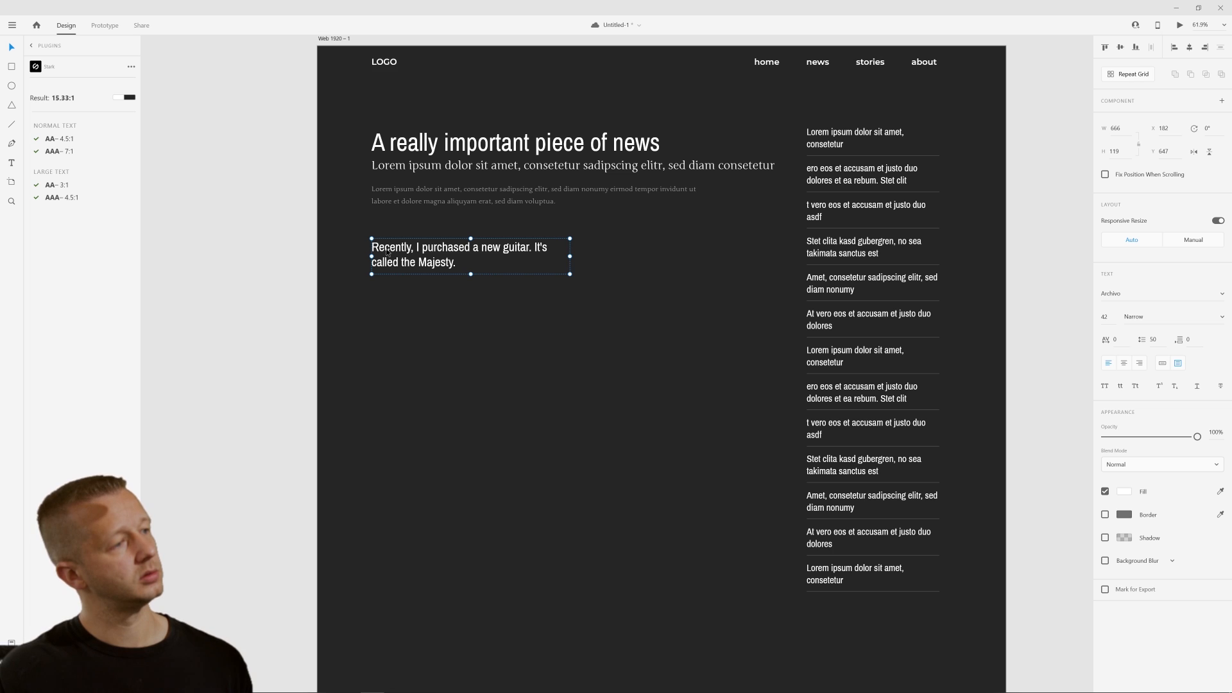
click(420, 360)
click(406, 266)
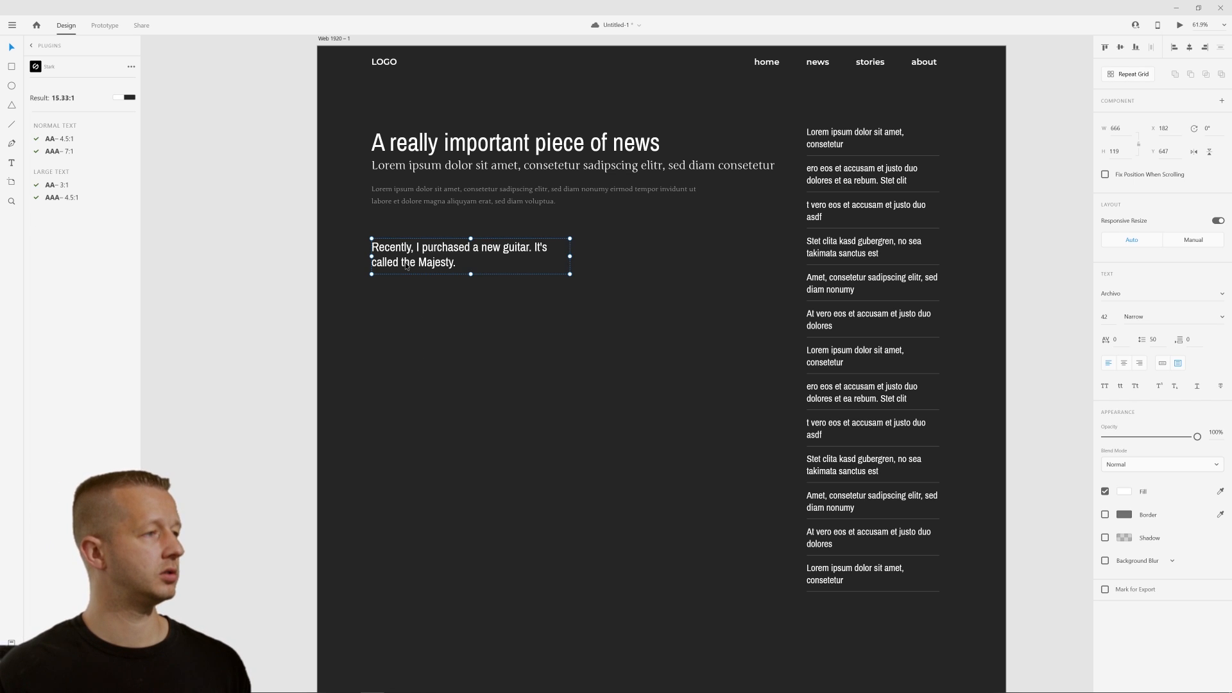
click(407, 291)
Duplicate the lead story's grey paragraph beneath the guitar headline and resize the copy's text area to about 666 by 277
click(400, 188)
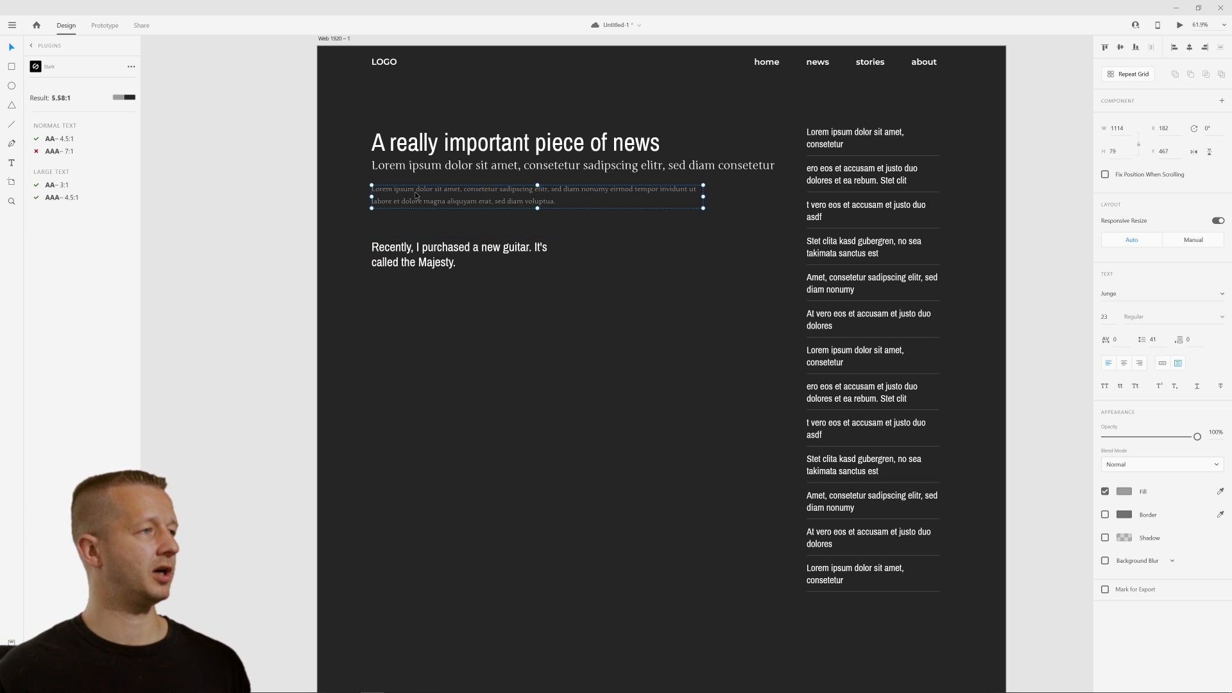
drag(416, 195, 426, 284)
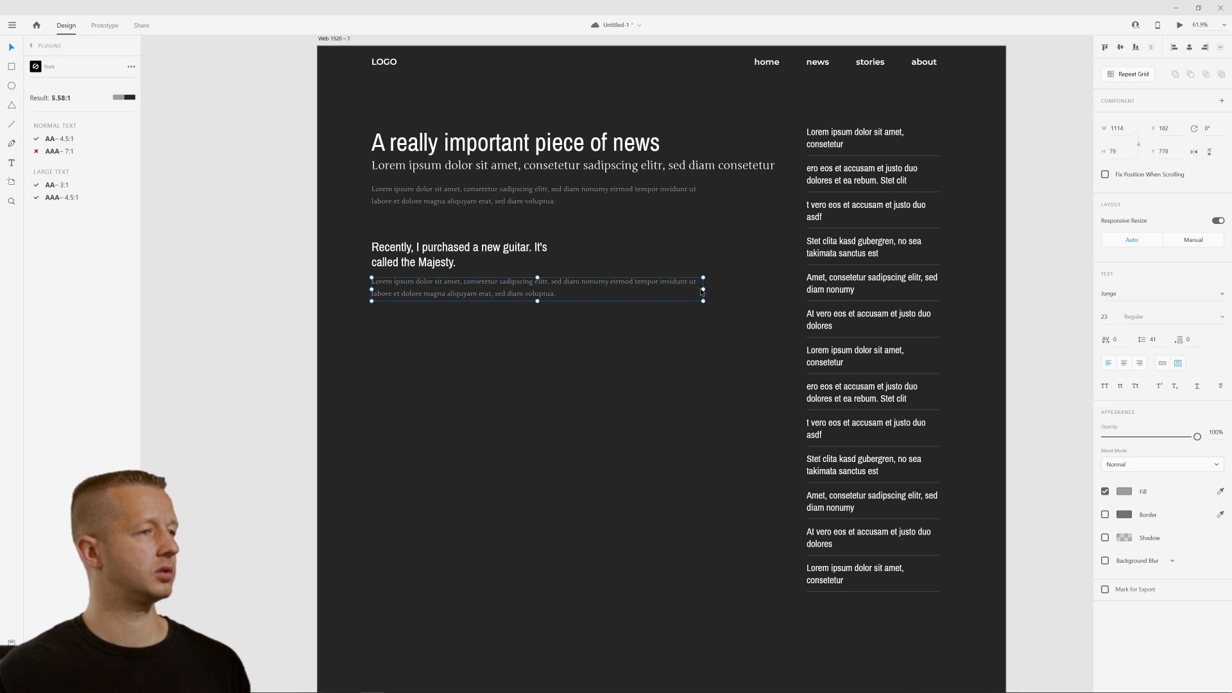
drag(703, 289, 569, 287)
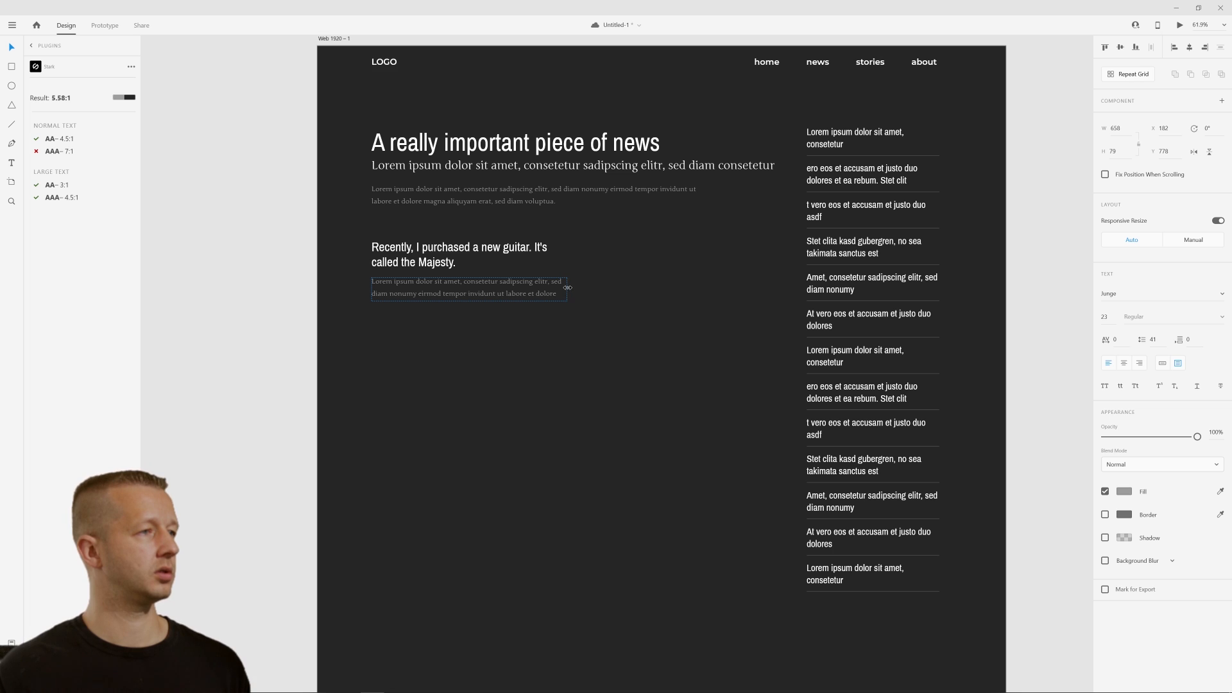
drag(470, 301, 468, 361)
click(620, 321)
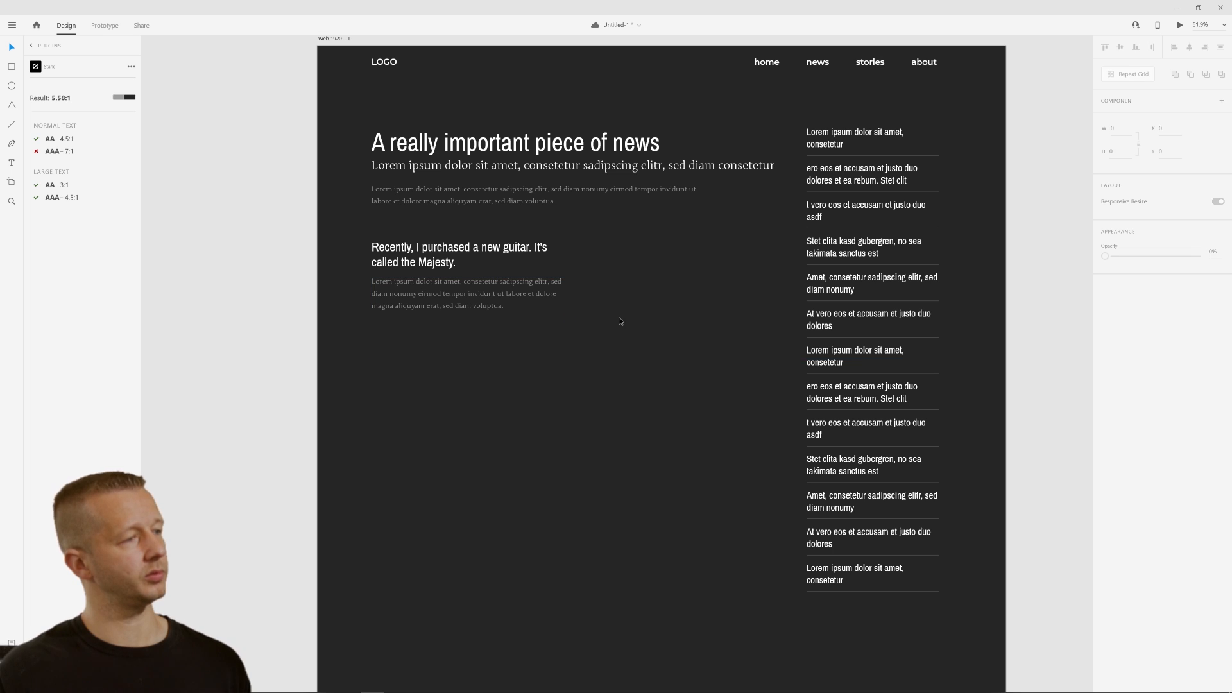
Fill the grey paragraph beneath the guitar headline with standard Latin Lorem Ipsum placeholder text
drag(360, 225, 773, 414)
click(773, 414)
click(427, 306)
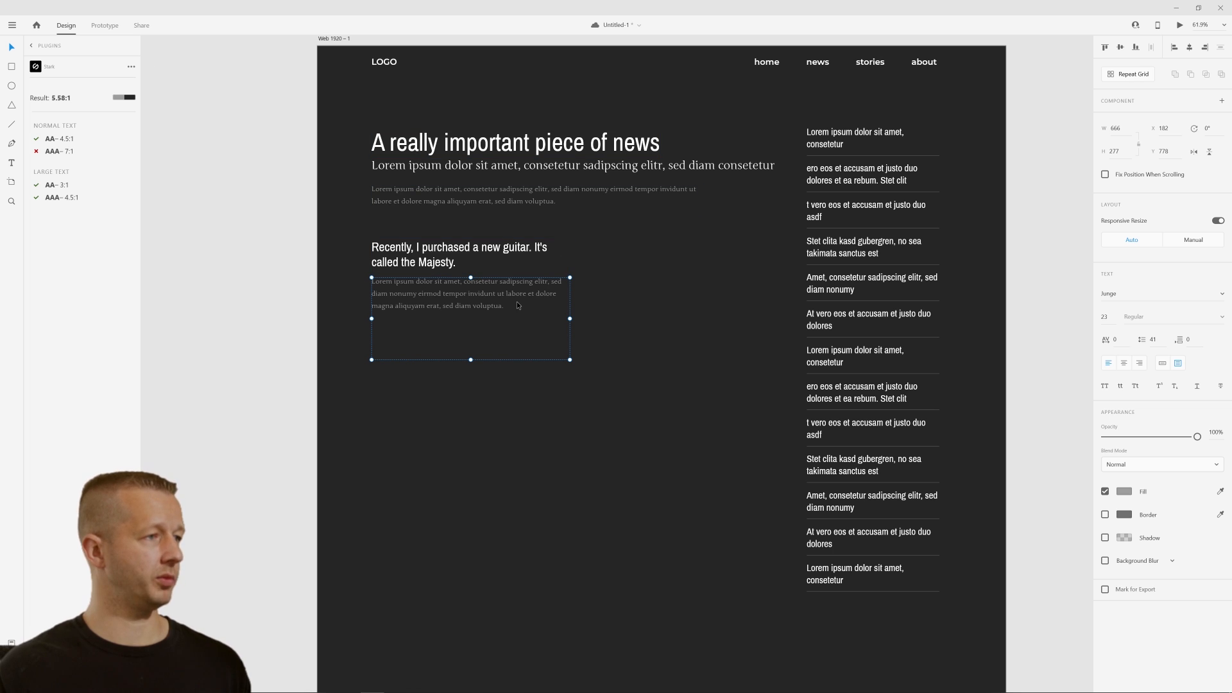
key(ctrl+shift+alt+l)
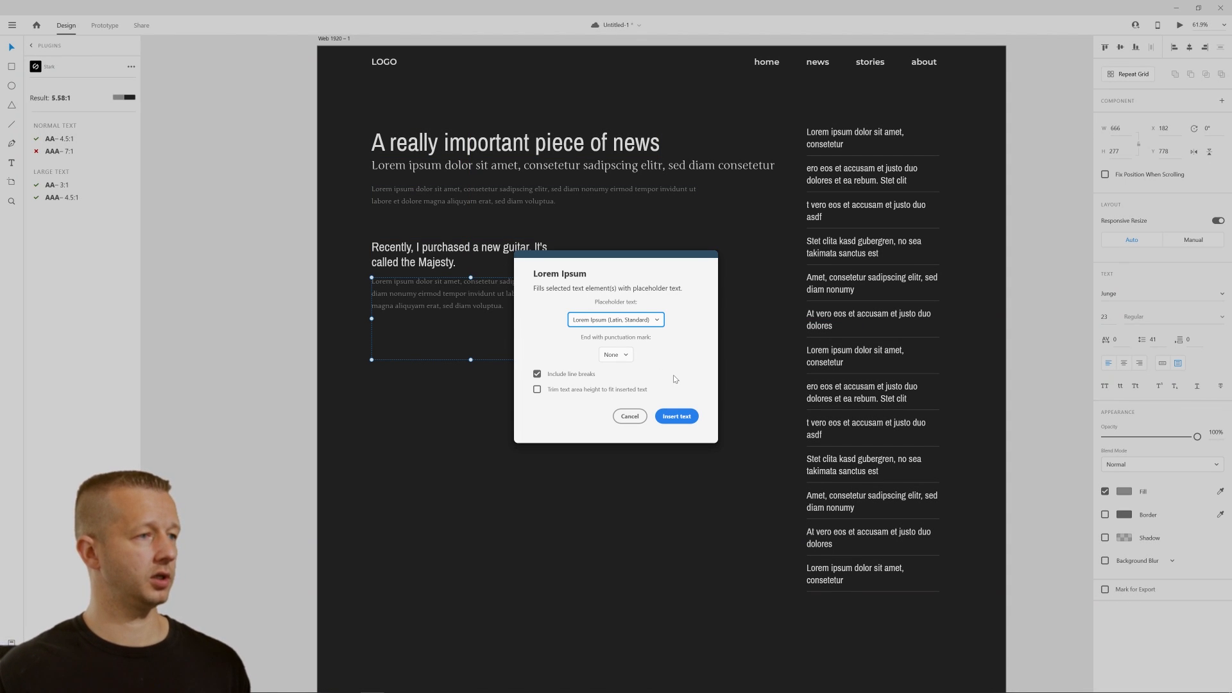
click(676, 417)
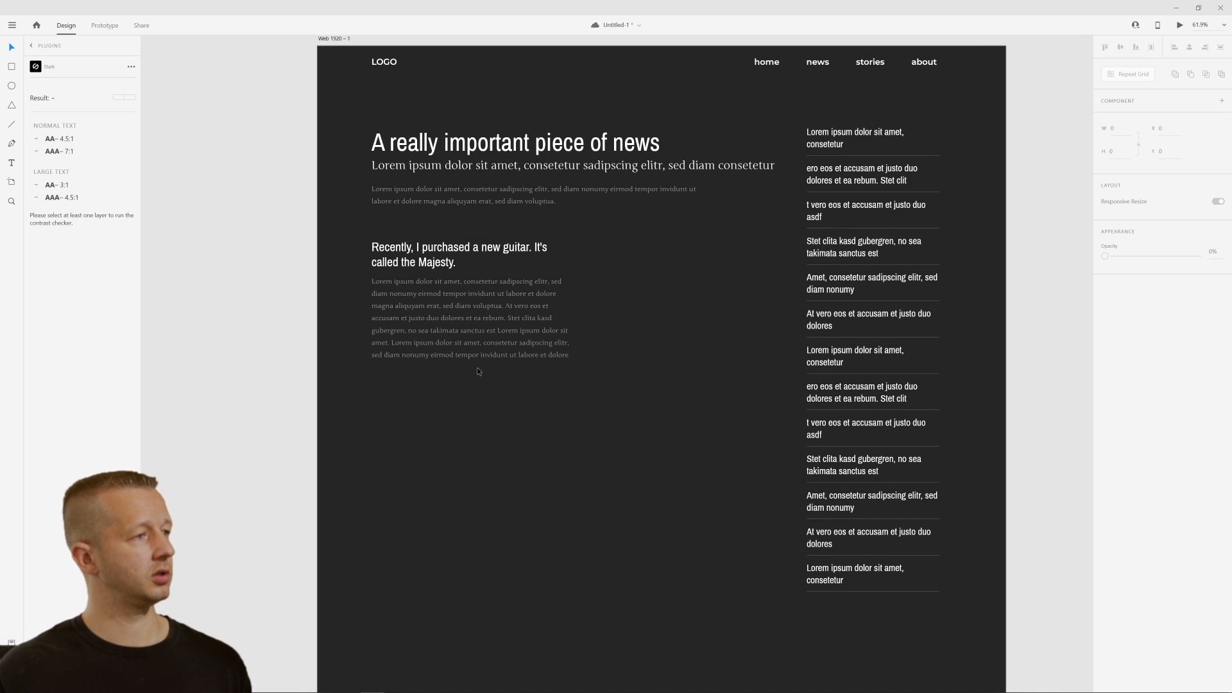
Nudge the guitar story's paragraph down to about Y 813 to add space beneath its headline
key(shift+Down)
key(shift+Down)
click(513, 421)
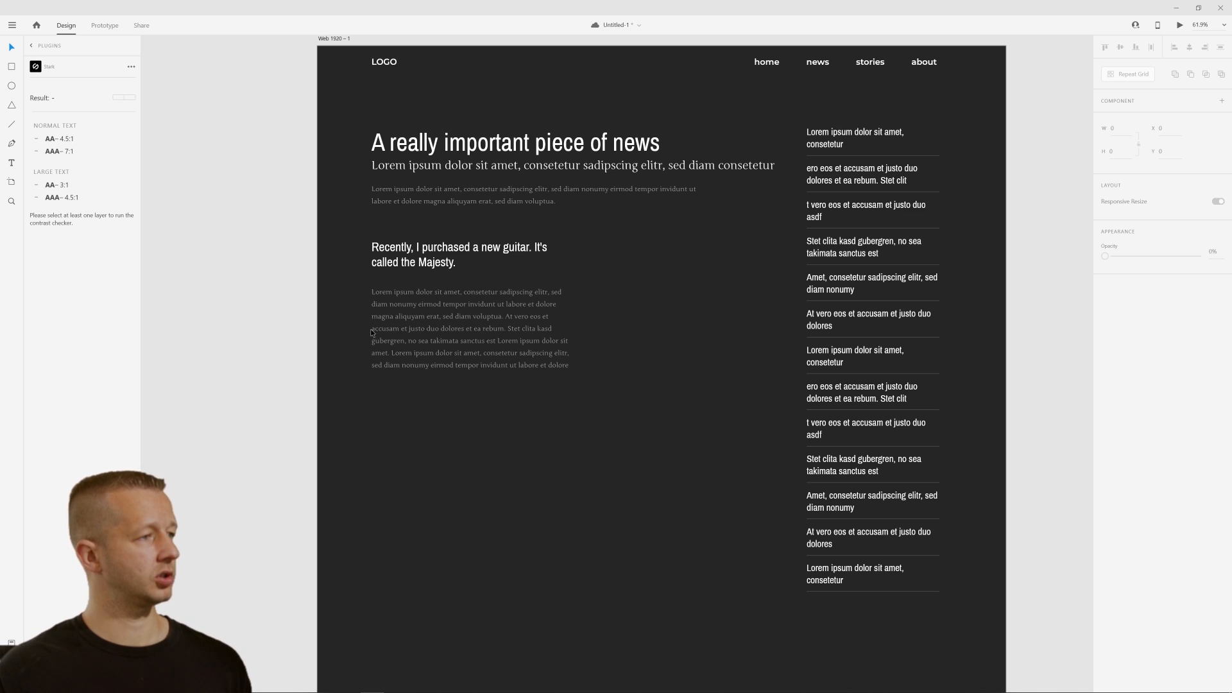
Remove "Lorem ipsum dolor sit amet," from the start of the guitar paragraph so it begins with a capitalised "Consetetur"
click(474, 306)
click(473, 305)
drag(467, 292, 372, 293)
text(C)
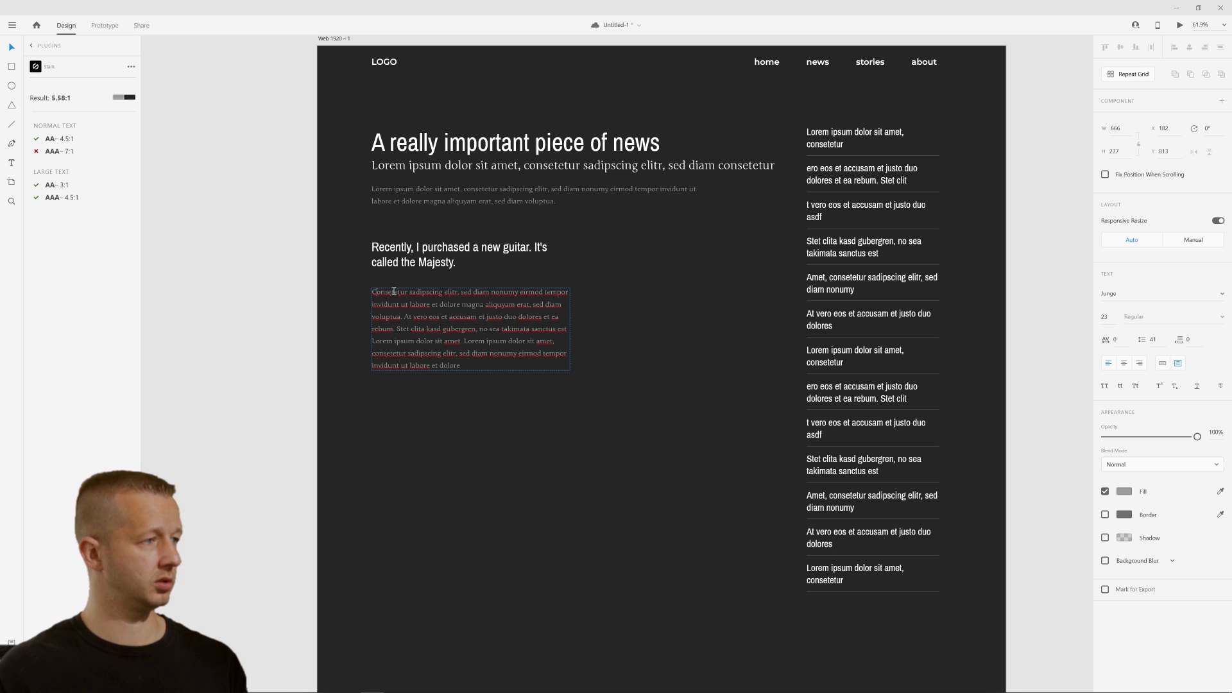
click(341, 307)
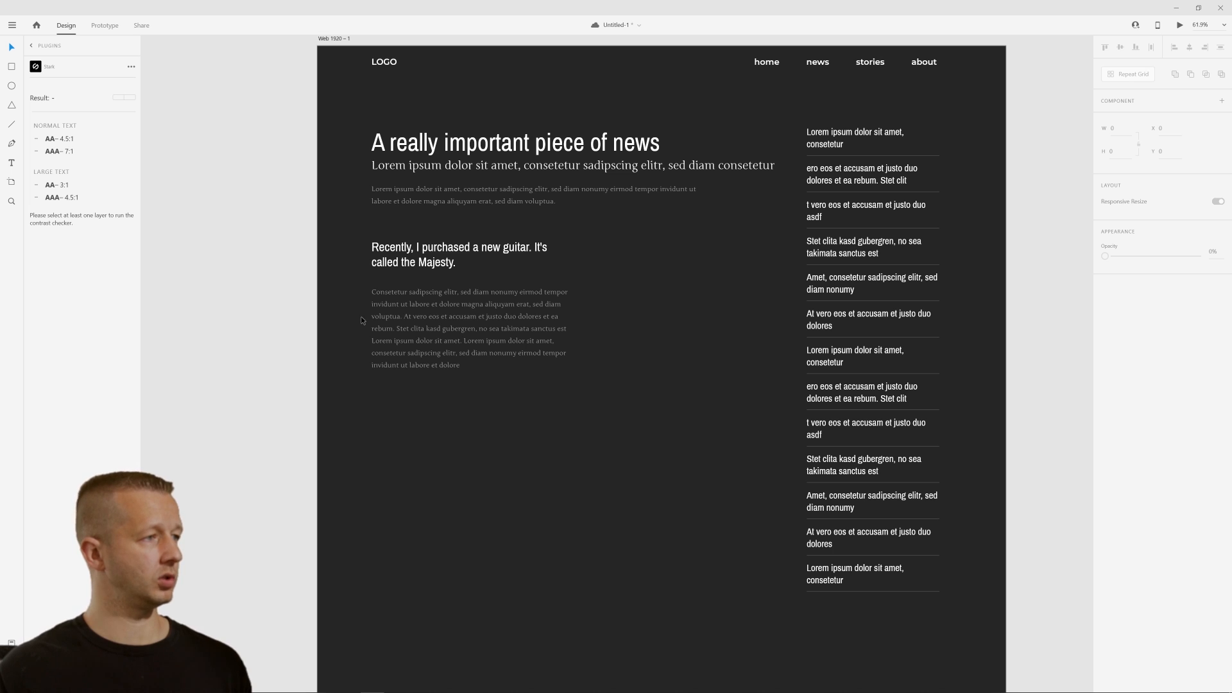
click(396, 312)
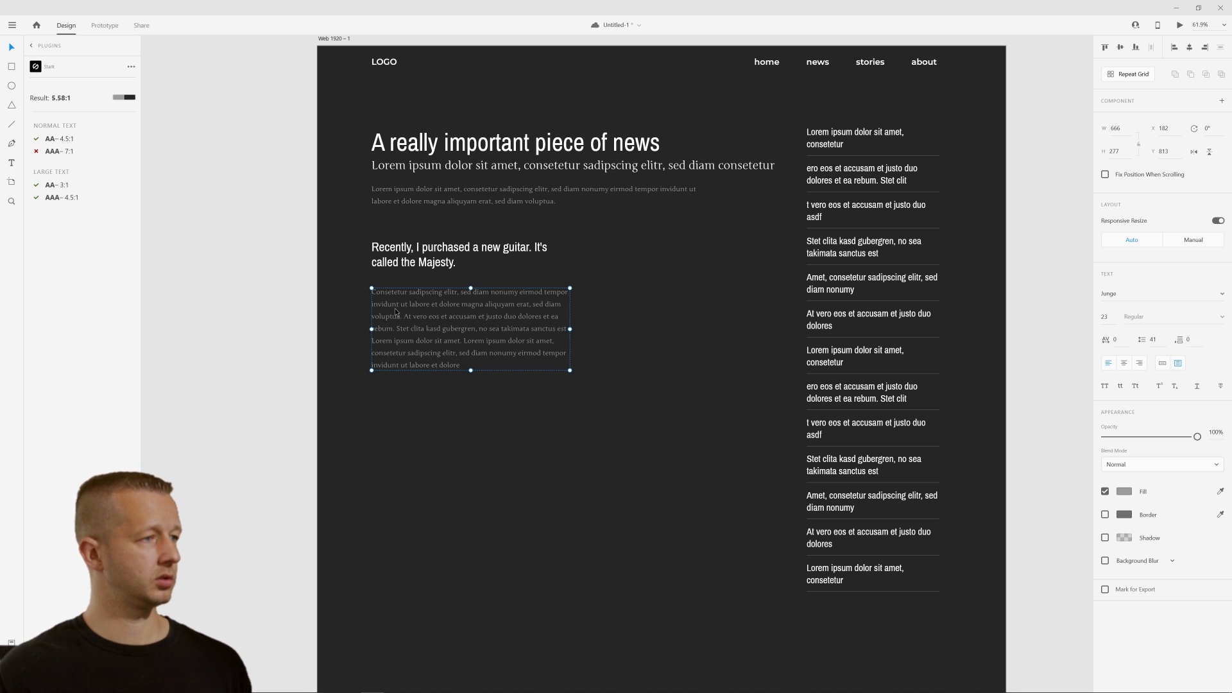
click(557, 413)
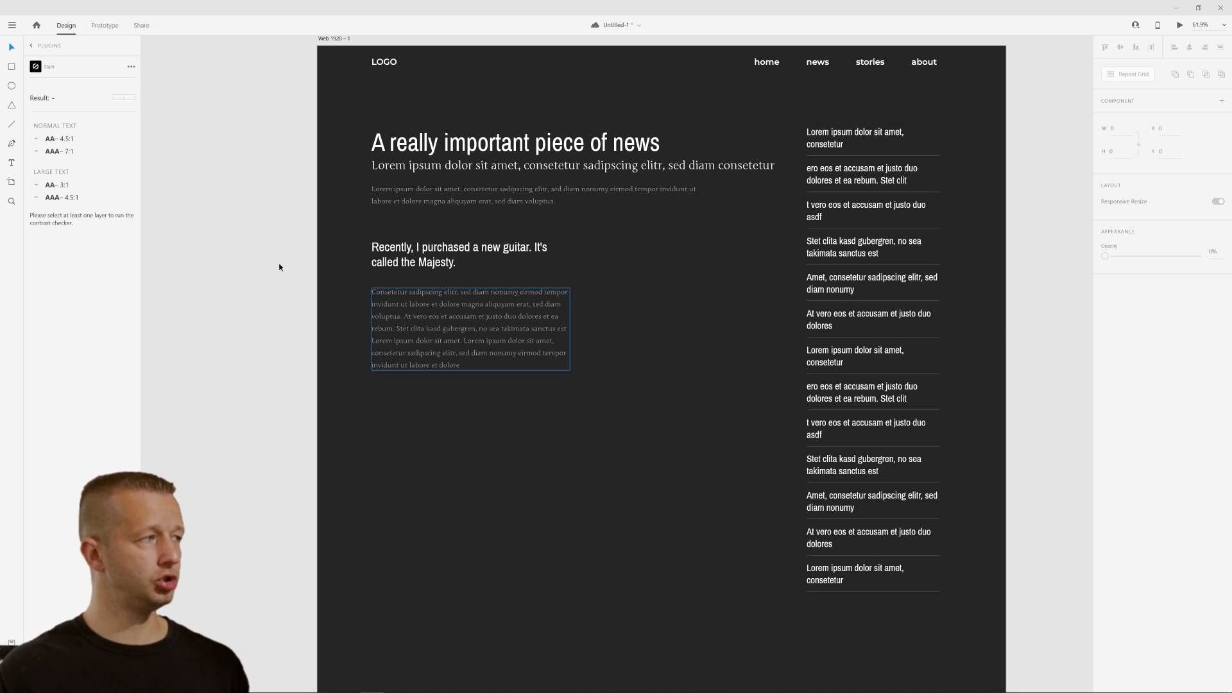
Add a separate letter "C" below the guitar paragraph in the Junge font at size 144
click(11, 163)
click(454, 447)
text(C)
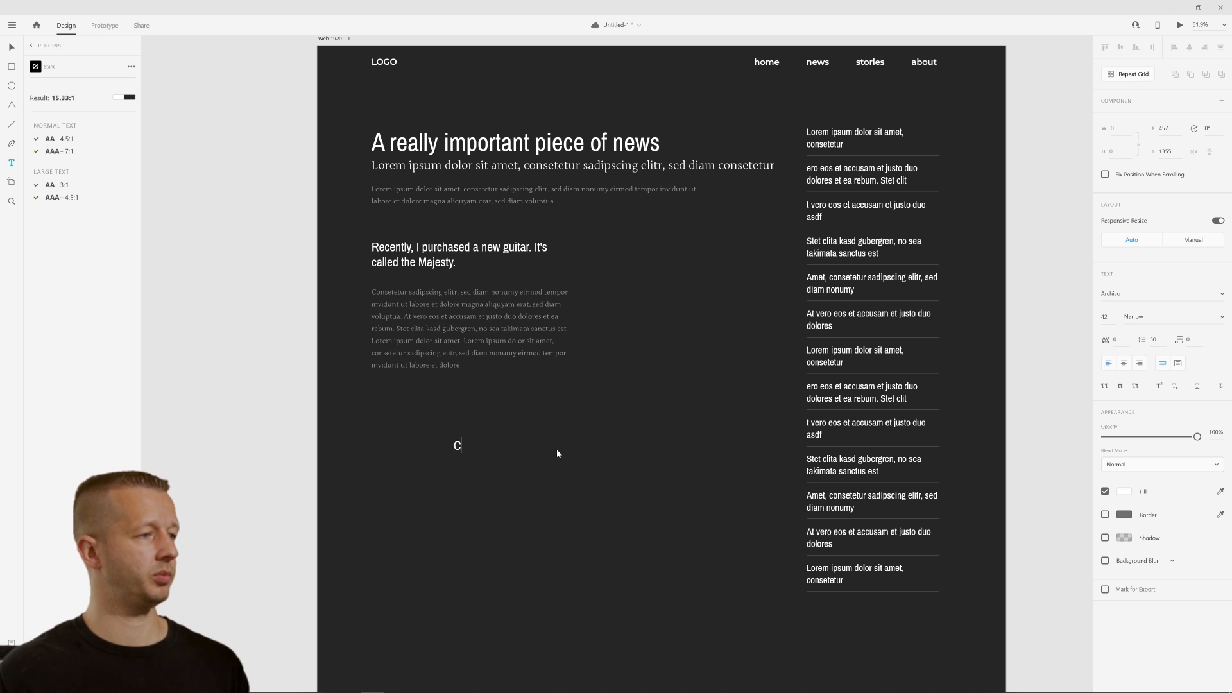
click(1131, 293)
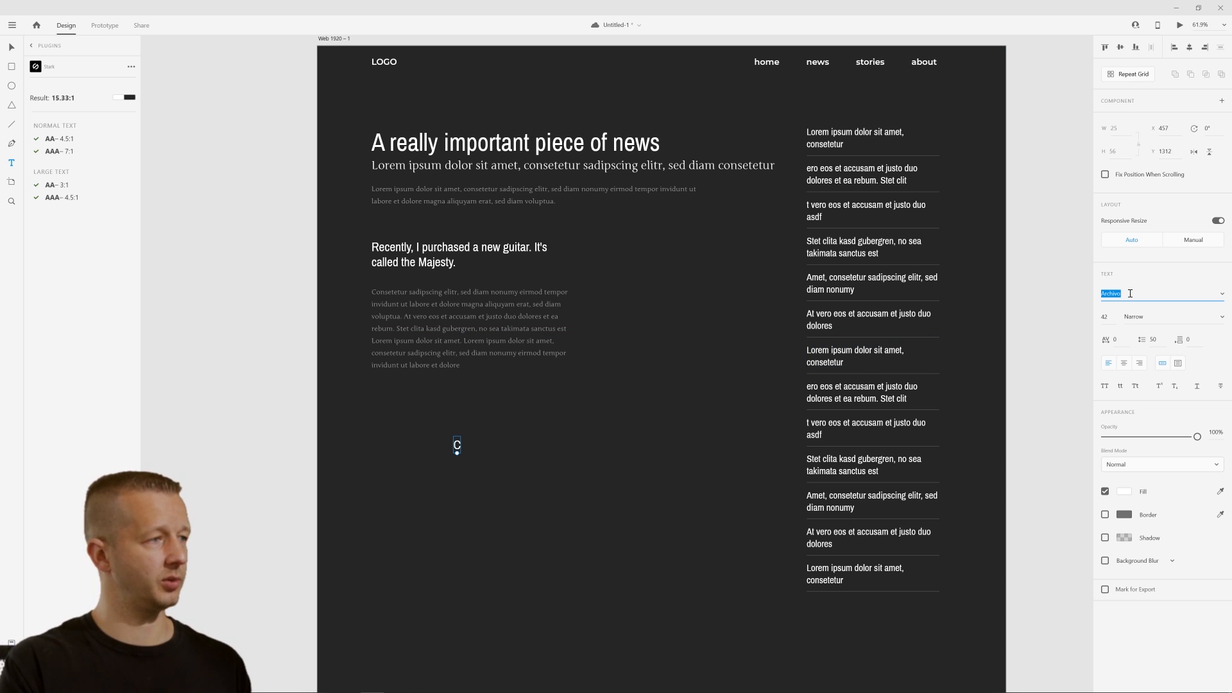
text(Junge)
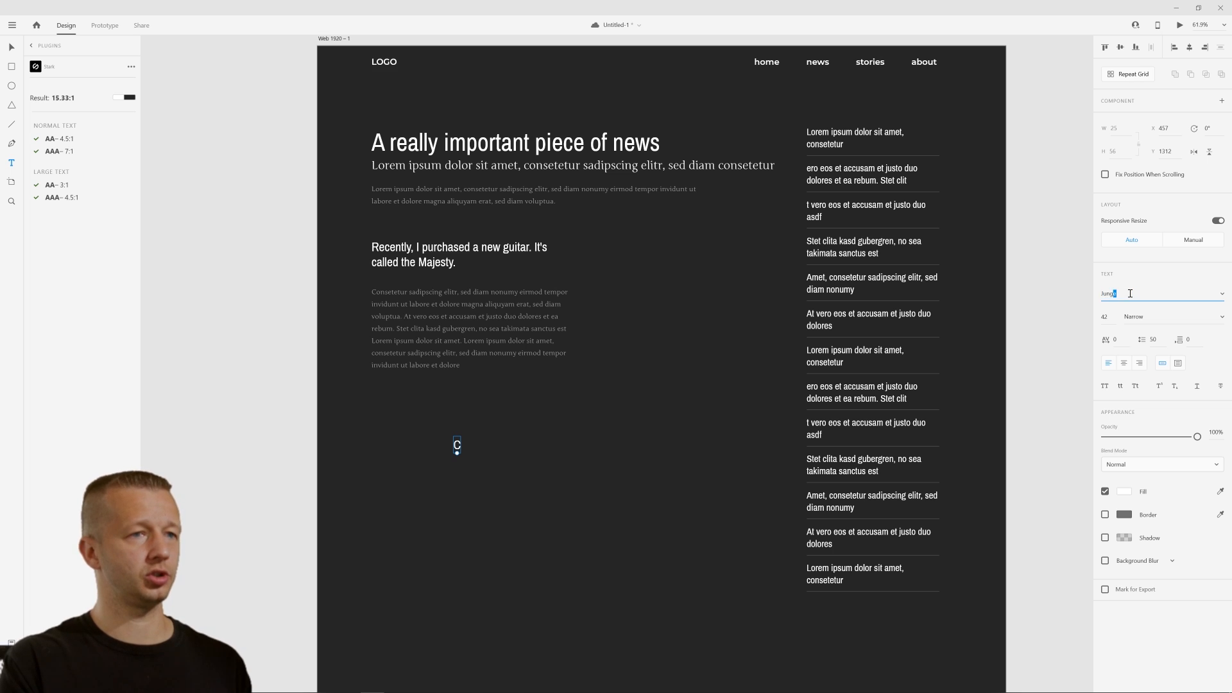
key(Return)
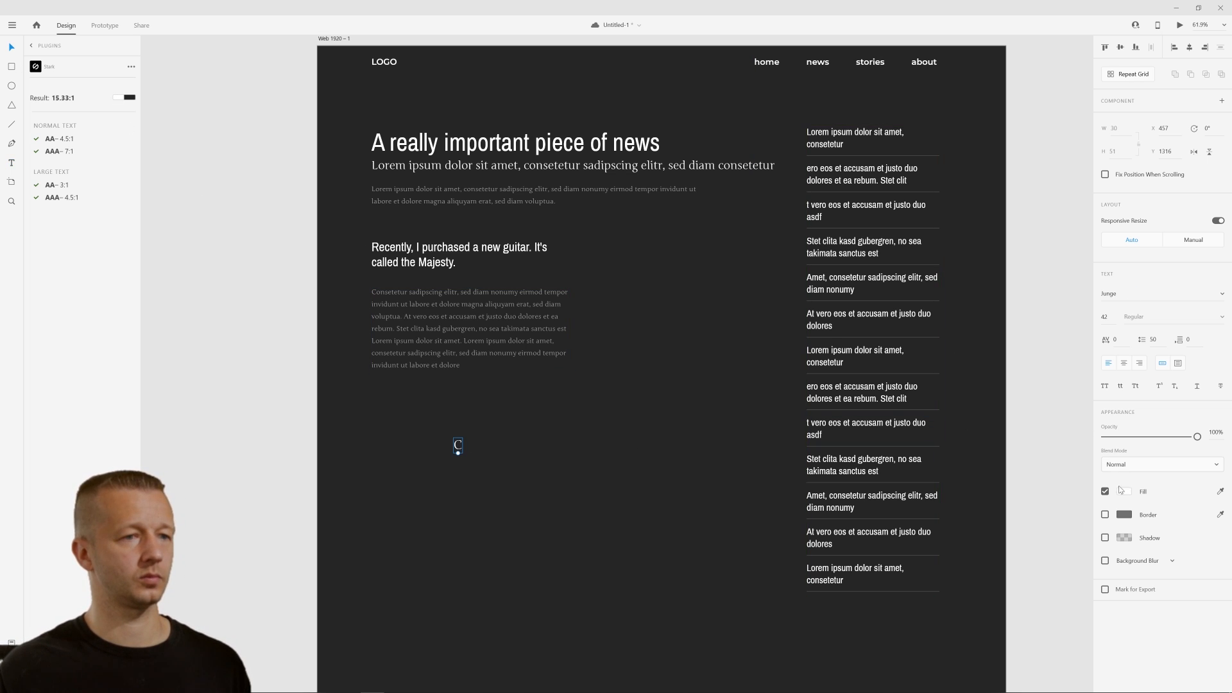
drag(1105, 316, 1108, 122)
Place the large C over the guitar paragraph's first letter at about X 123, Y 742, and lower its opacity to about 11%
drag(466, 428, 367, 286)
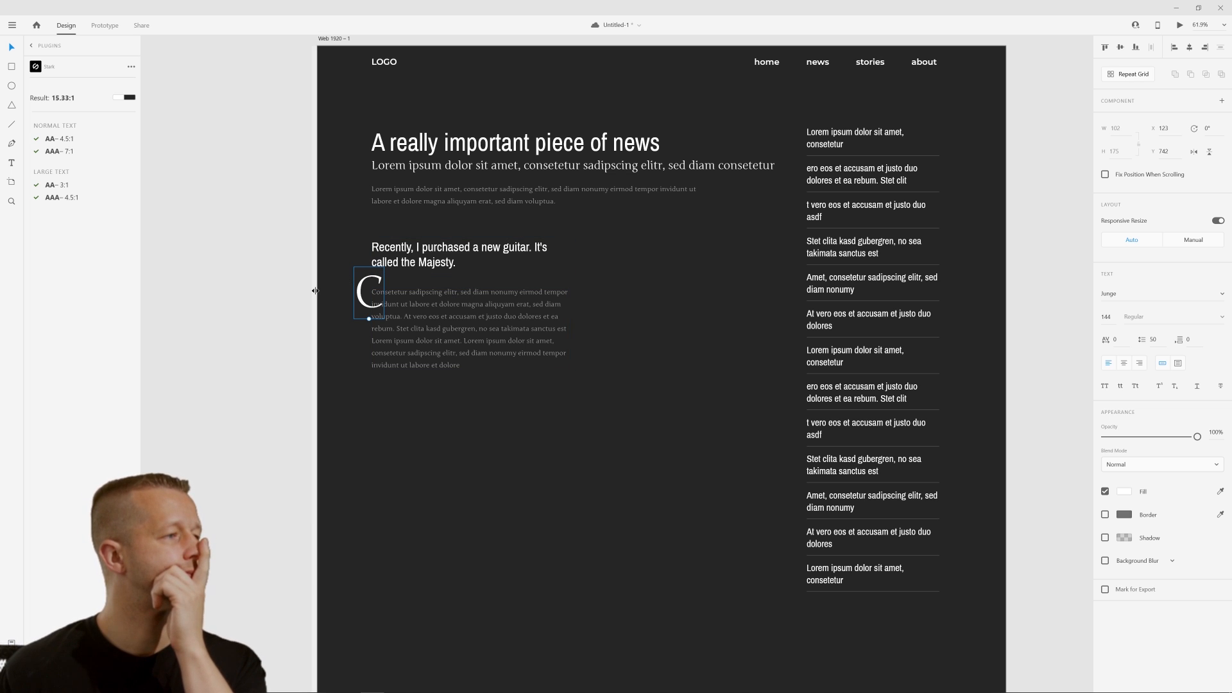
drag(1197, 436, 1118, 445)
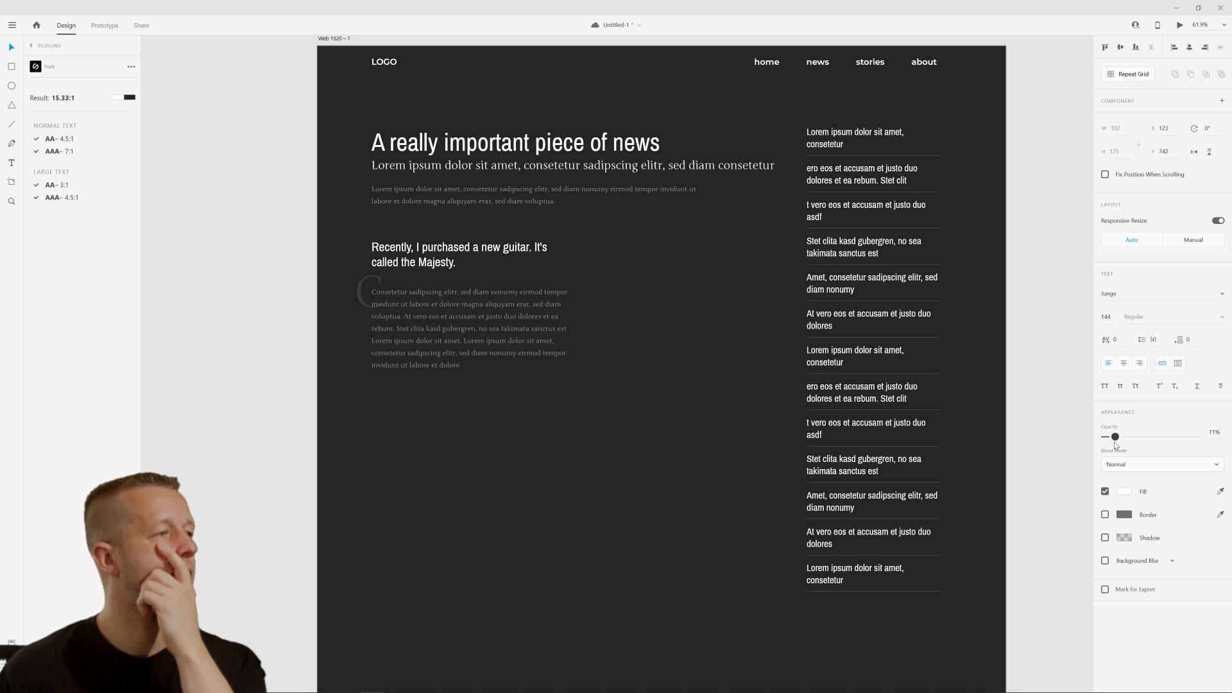
click(531, 484)
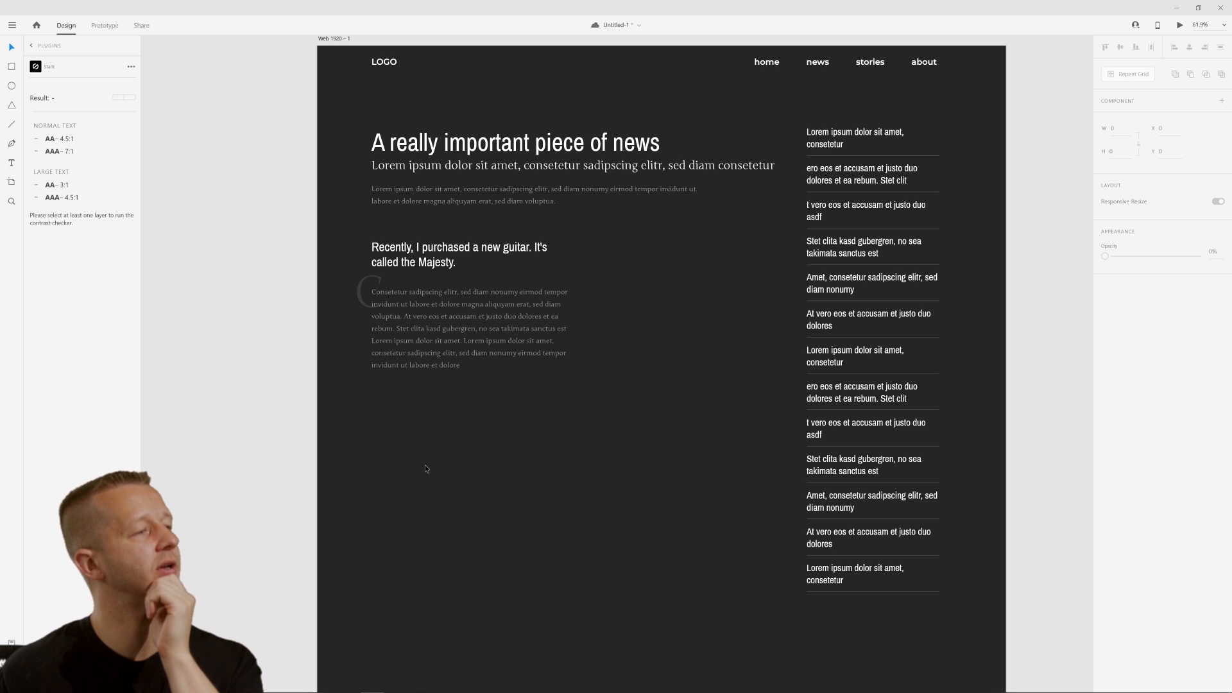
Duplicate the large C together with the guitar paragraph into the empty area below it
click(360, 299)
drag(495, 412, 357, 290)
drag(483, 353, 636, 504)
click(579, 524)
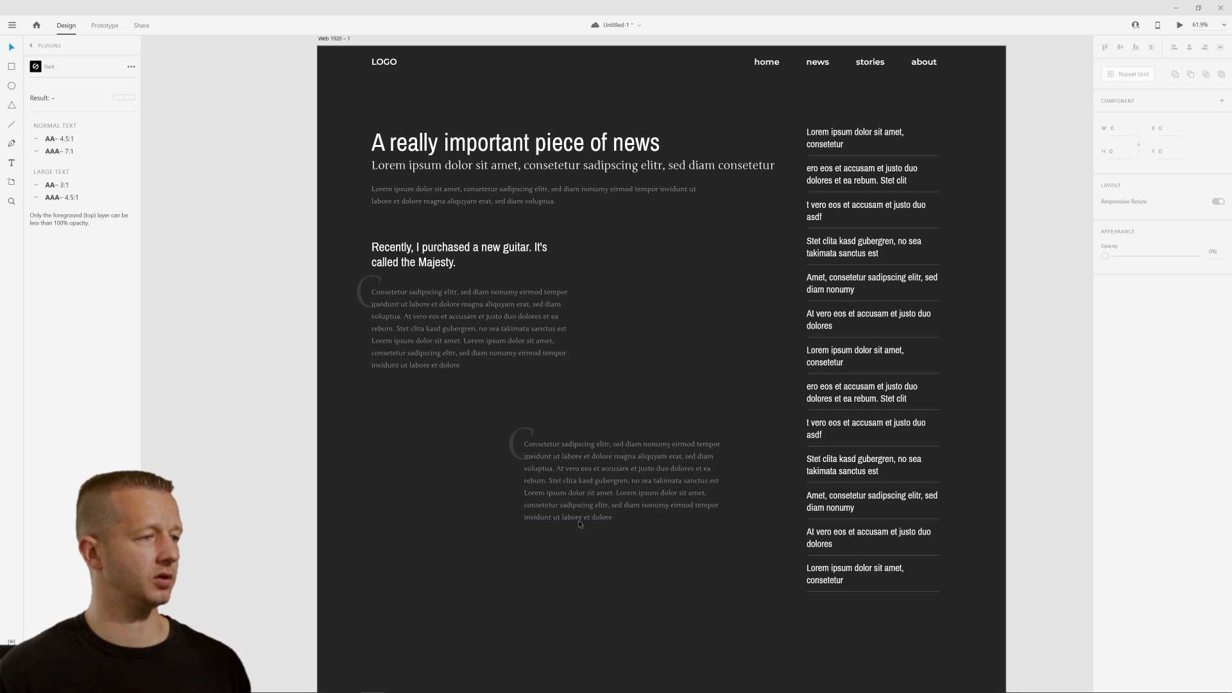
Replace the initial C of the copied paragraph with blank space so the large C serves as its first letter
double_click(523, 447)
key(Escape)
double_click(598, 468)
click(596, 468)
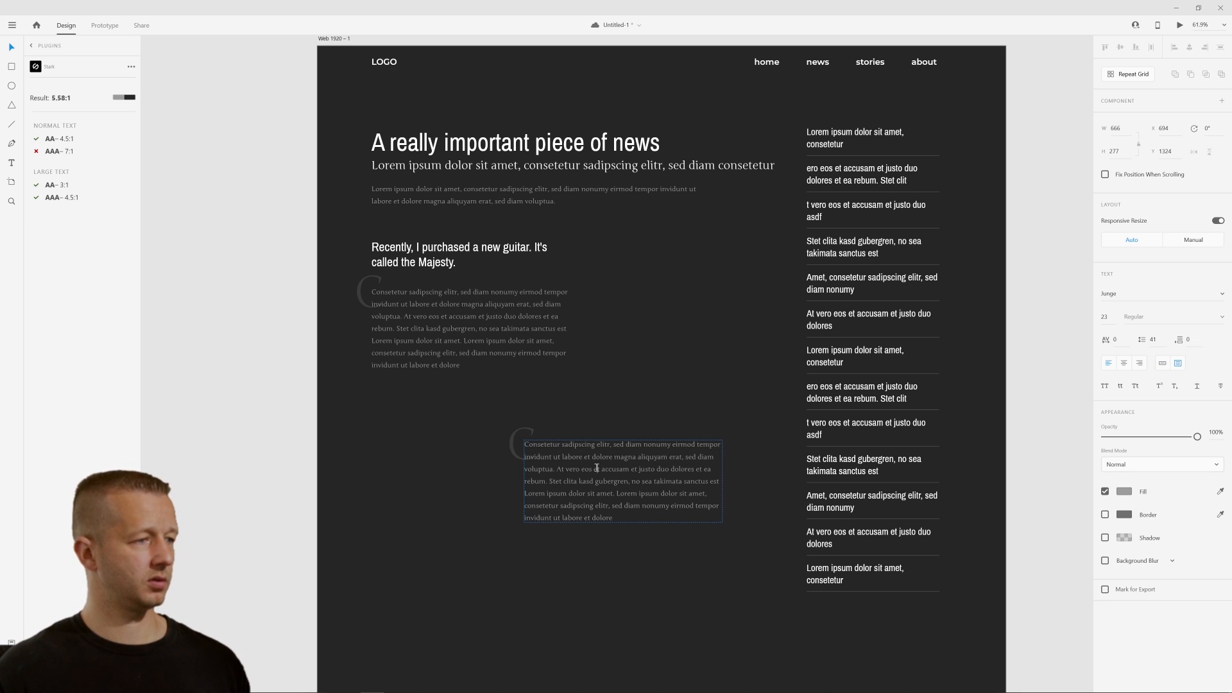
key(Delete)
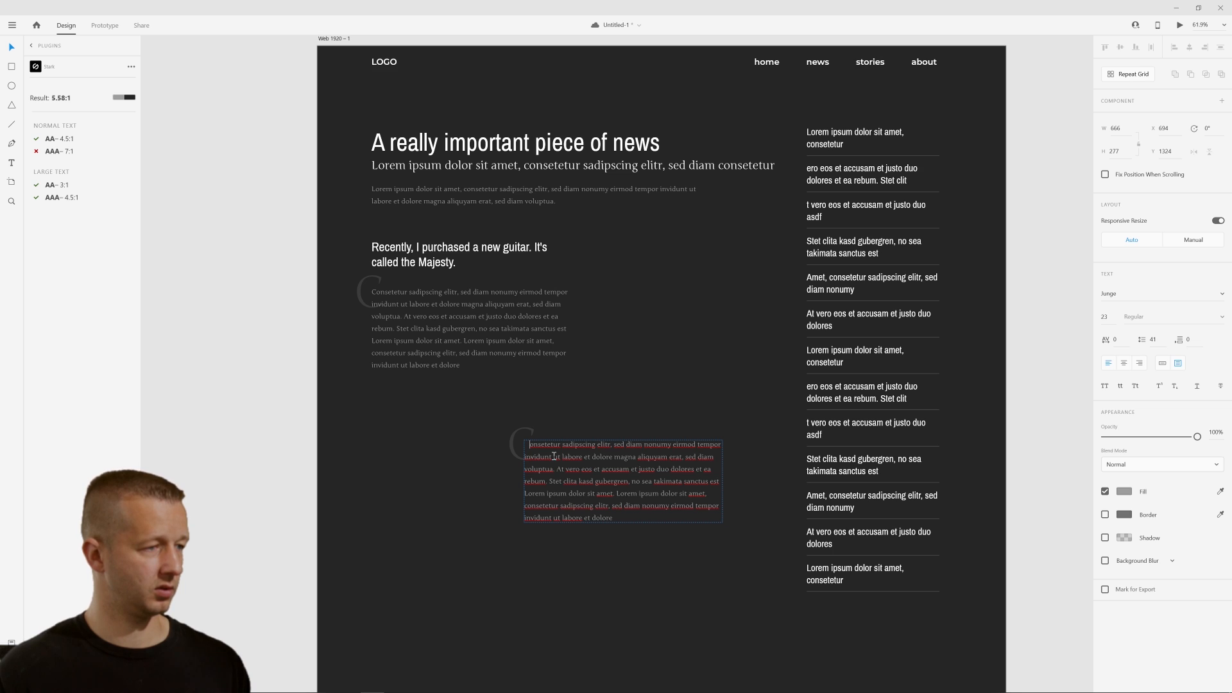
click(12, 49)
click(387, 472)
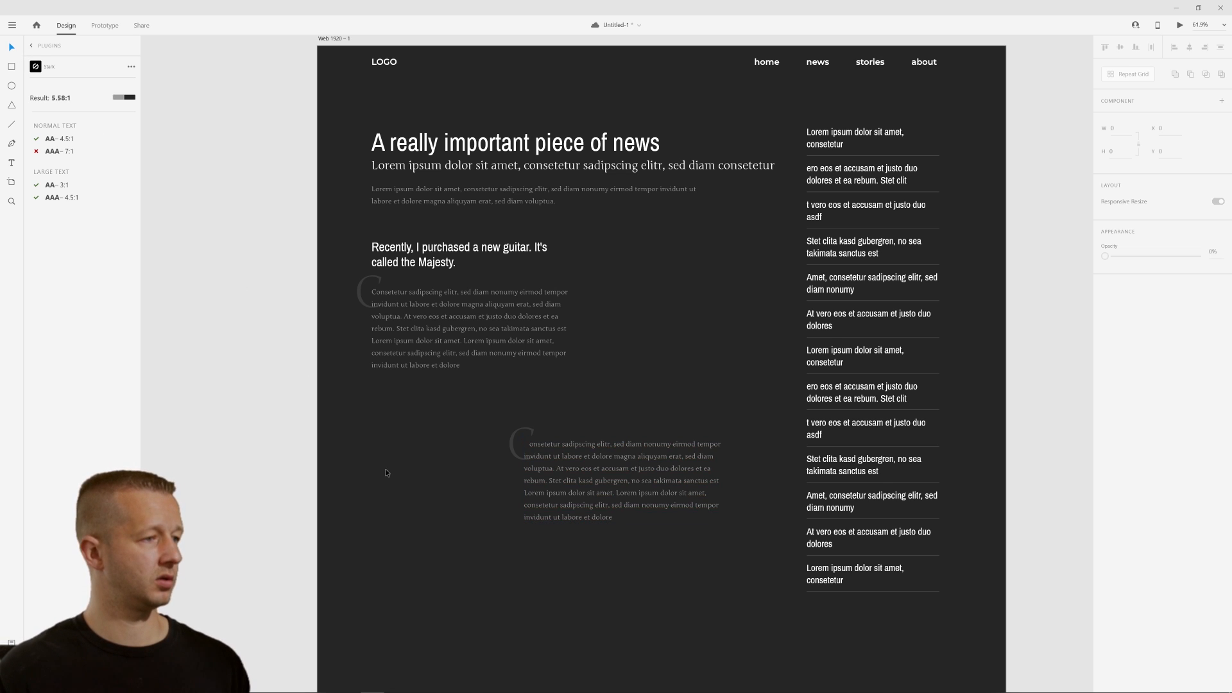
Insert a line break after "tempor" in the copied paragraph to separate its first line from the rest
double_click(559, 464)
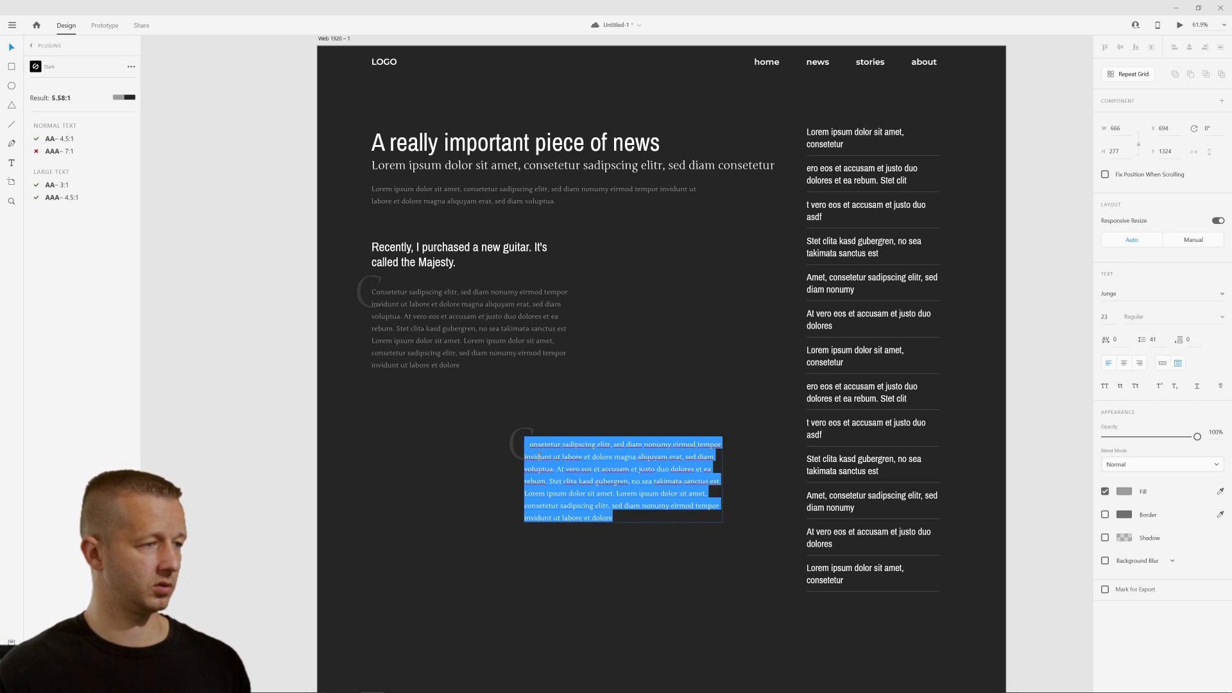
key(Escape)
double_click(534, 455)
key(Escape)
double_click(585, 464)
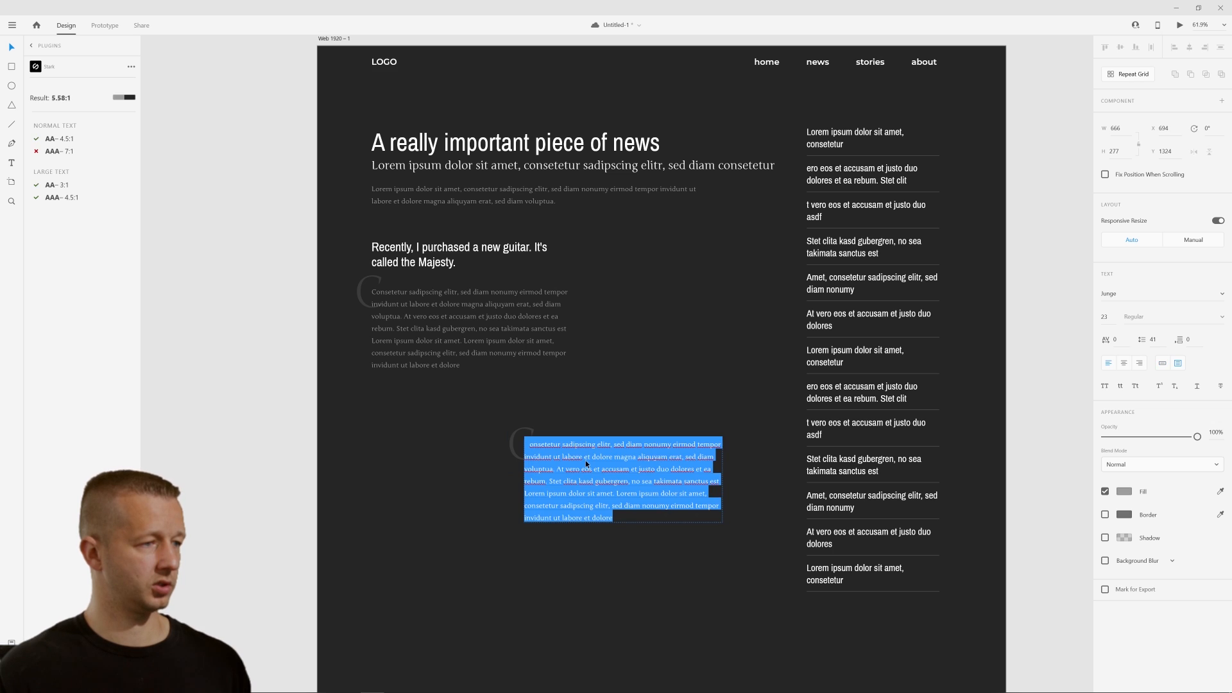
click(697, 455)
click(720, 445)
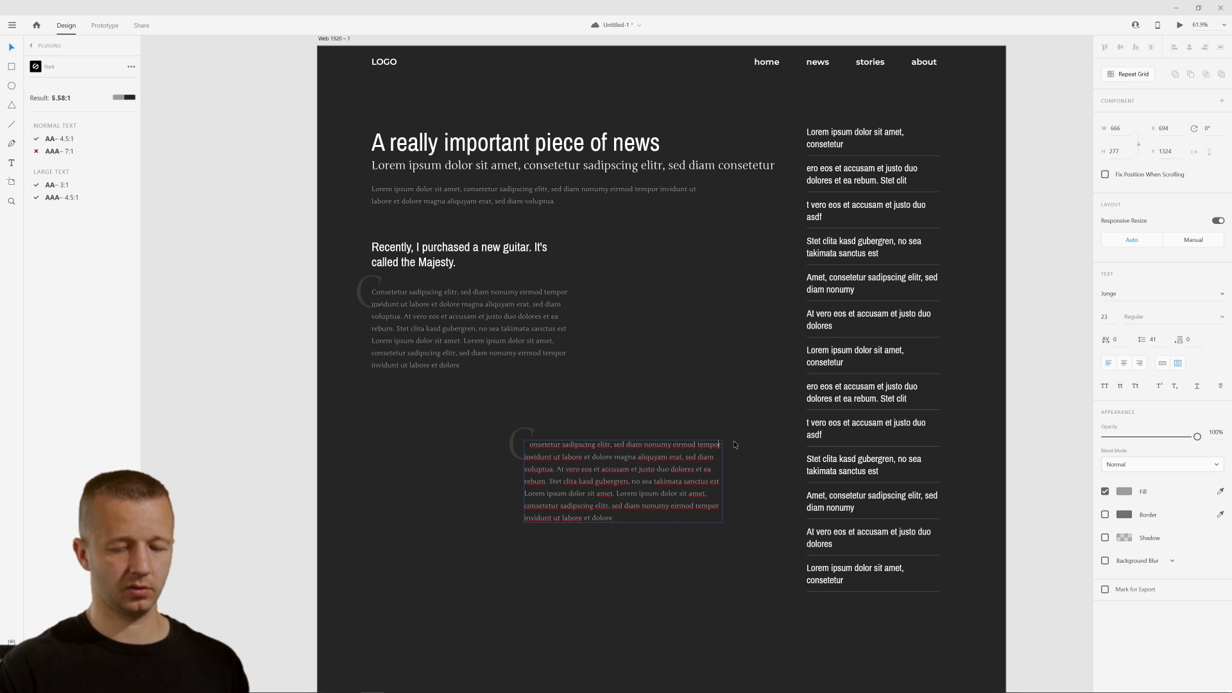
key(Right)
key(Return)
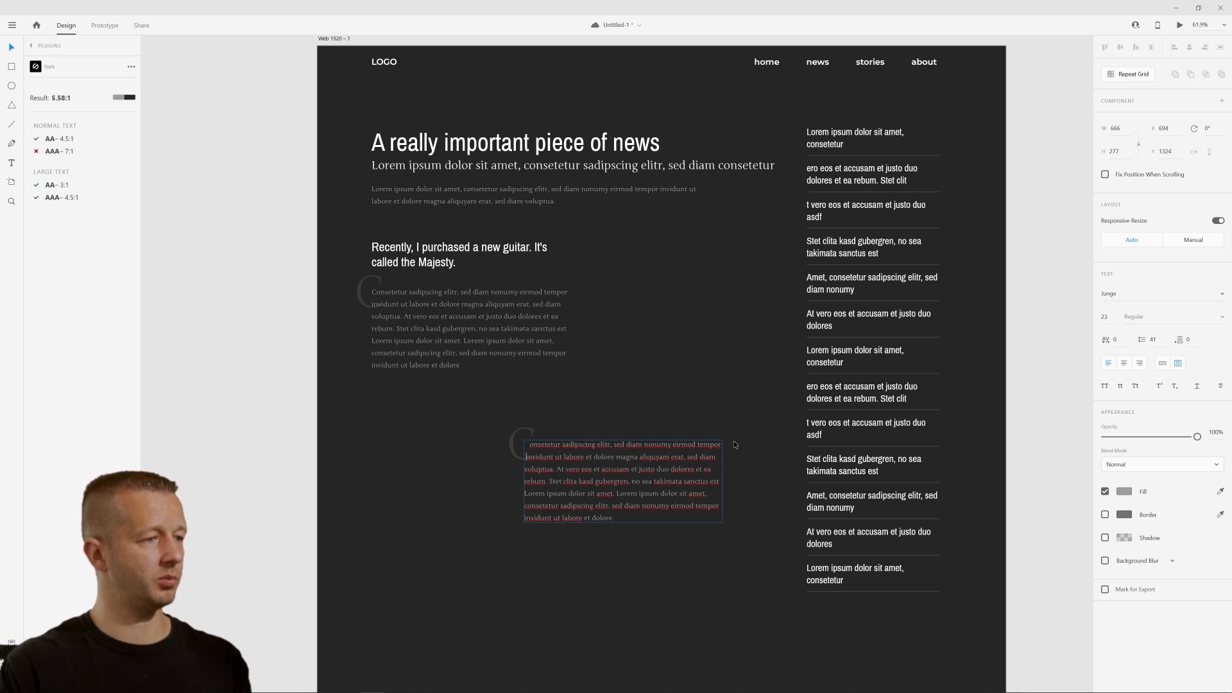
key(Return)
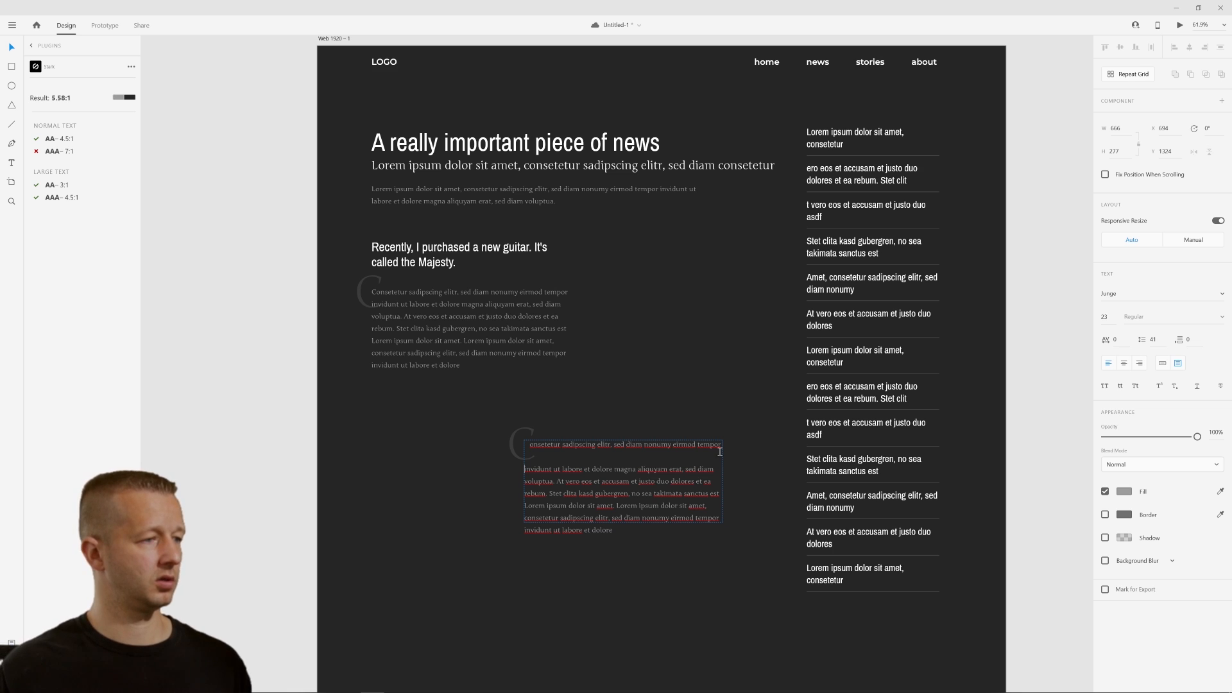
key(Escape)
click(474, 443)
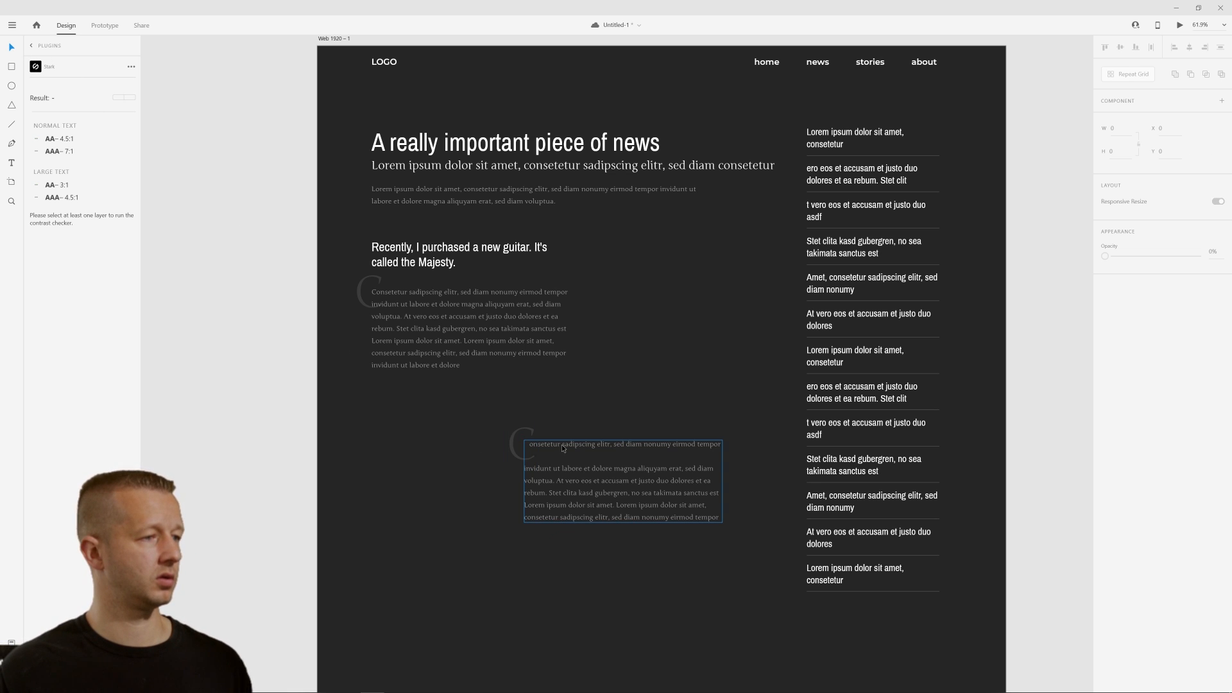
Try shifting the copied large C slightly outward and its paragraph slightly down to Y 1338
mouse_move(504, 430)
mouse_down()
mouse_move(520, 431)
mouse_move(508, 437)
mouse_up()
click(645, 380)
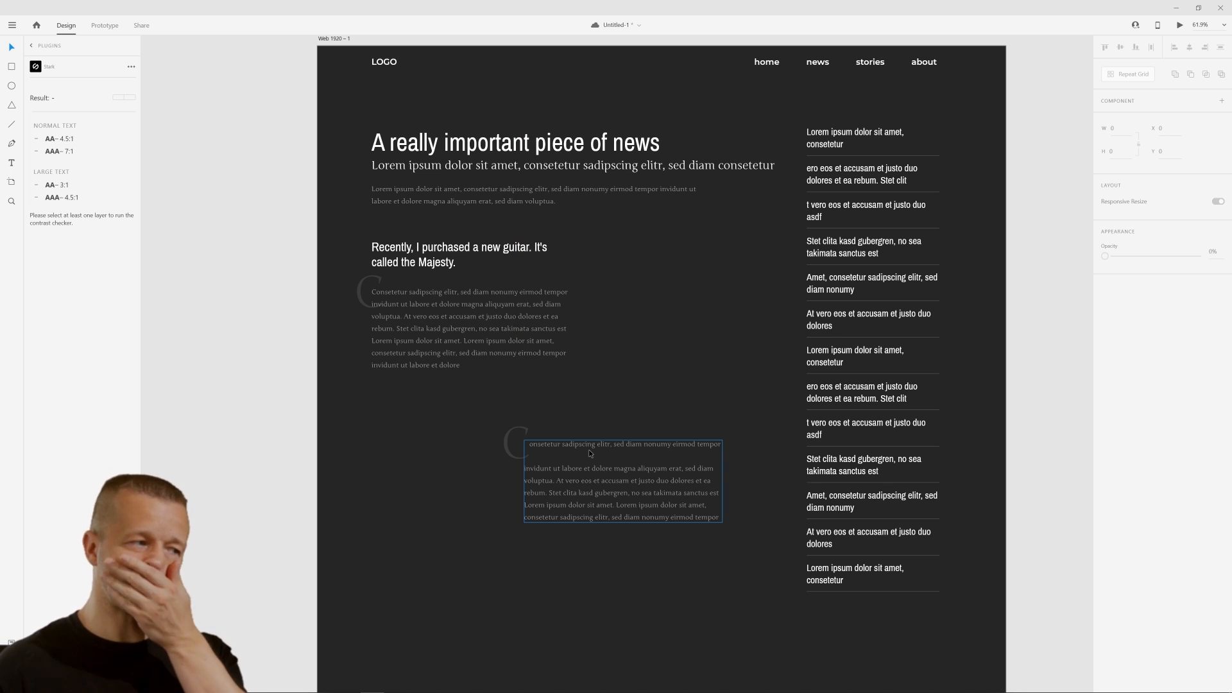
drag(542, 451, 545, 452)
click(583, 406)
Delete the copied paragraph and its large C from the lower area
click(605, 493)
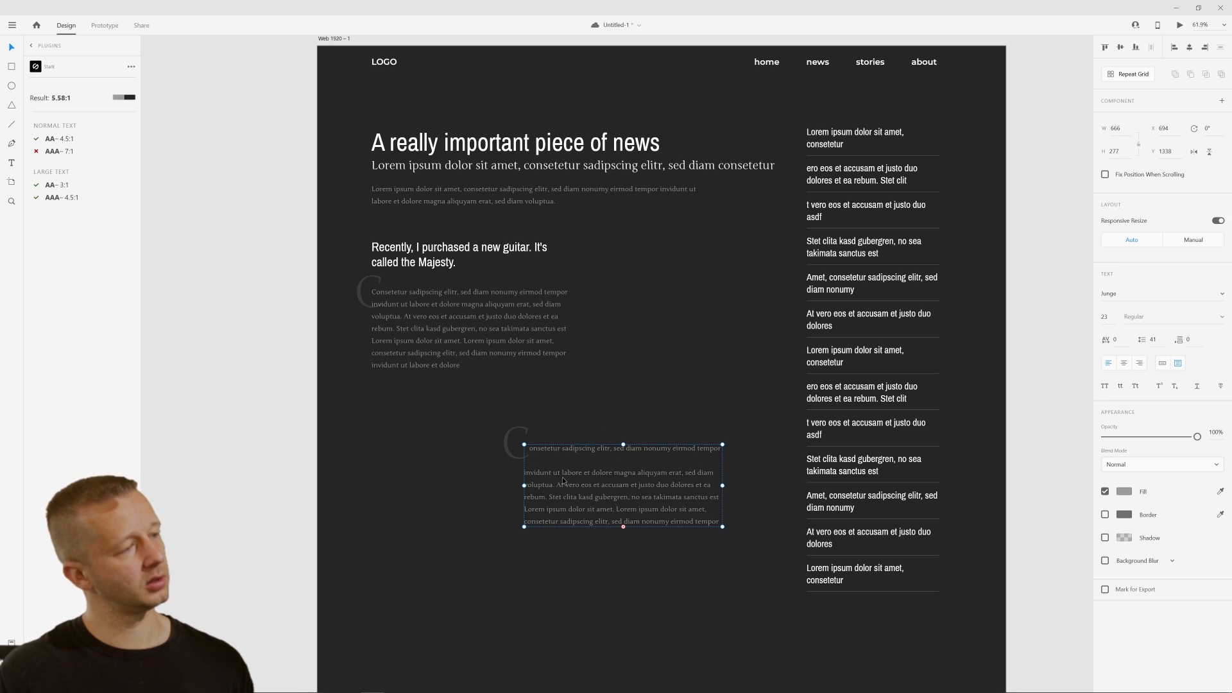
key(Delete)
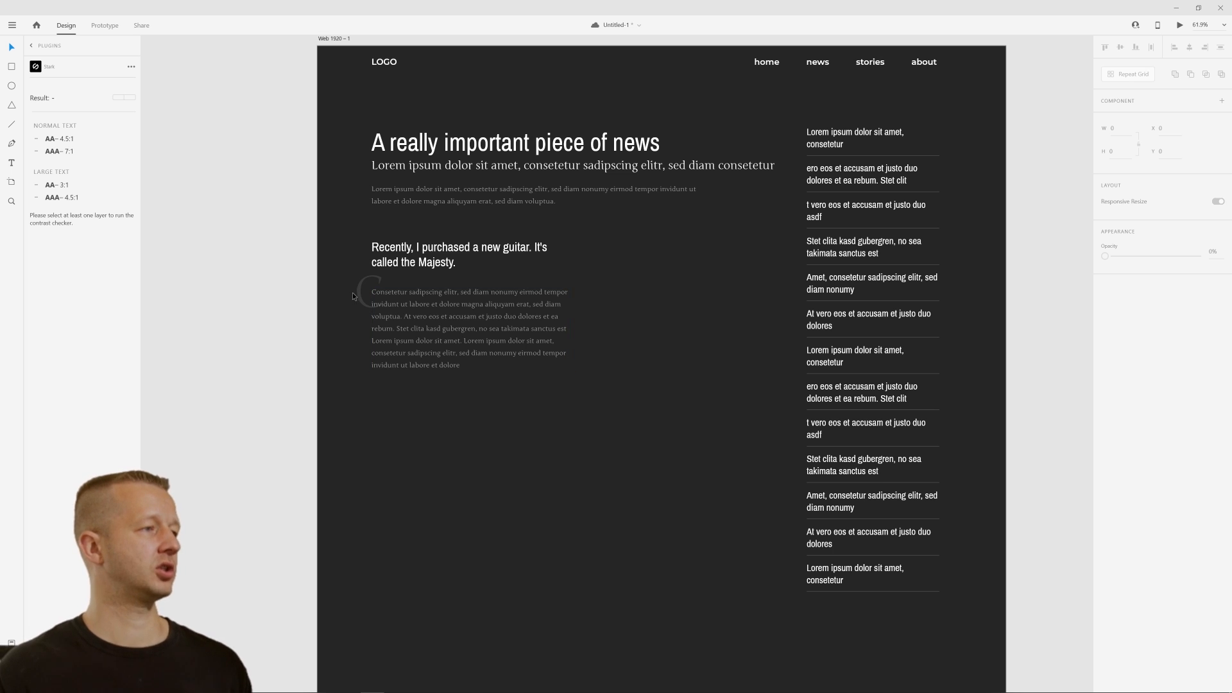
click(386, 294)
click(581, 426)
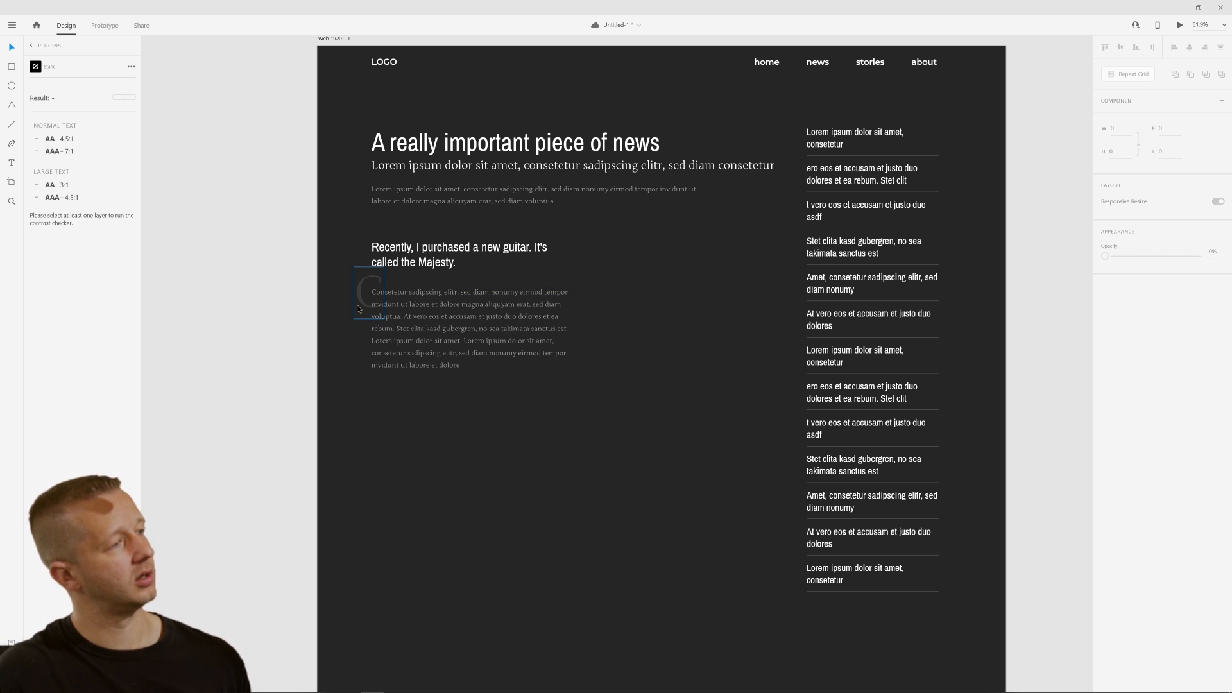
click(437, 329)
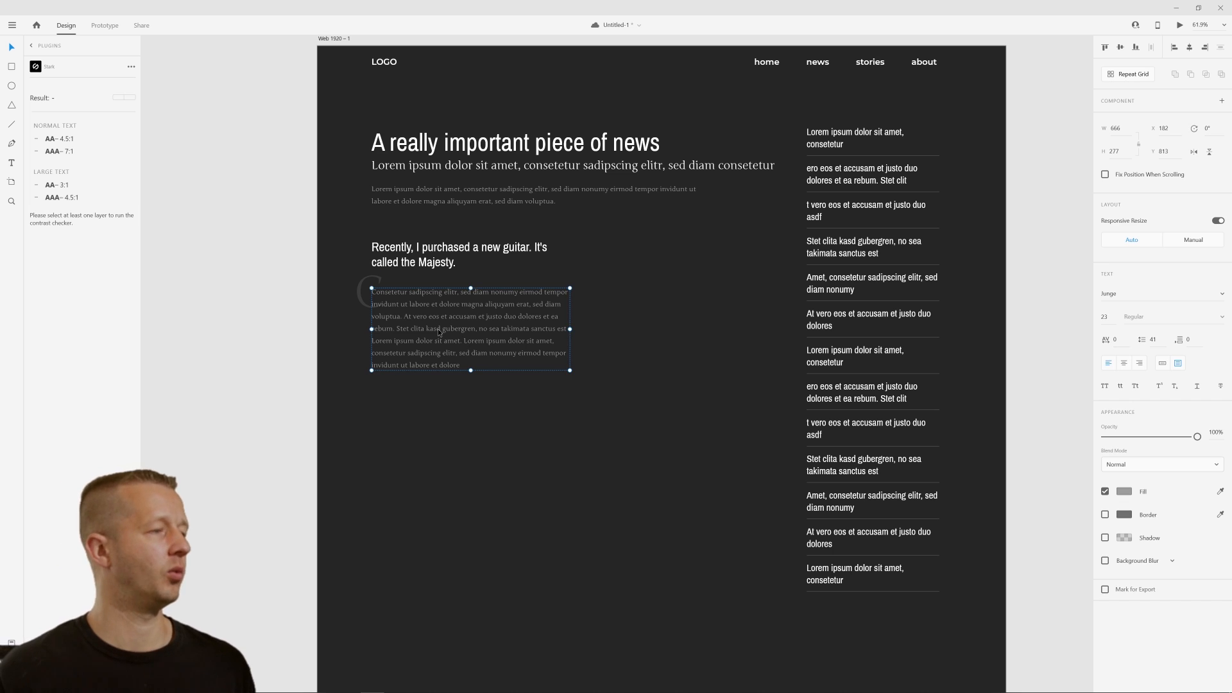
click(553, 455)
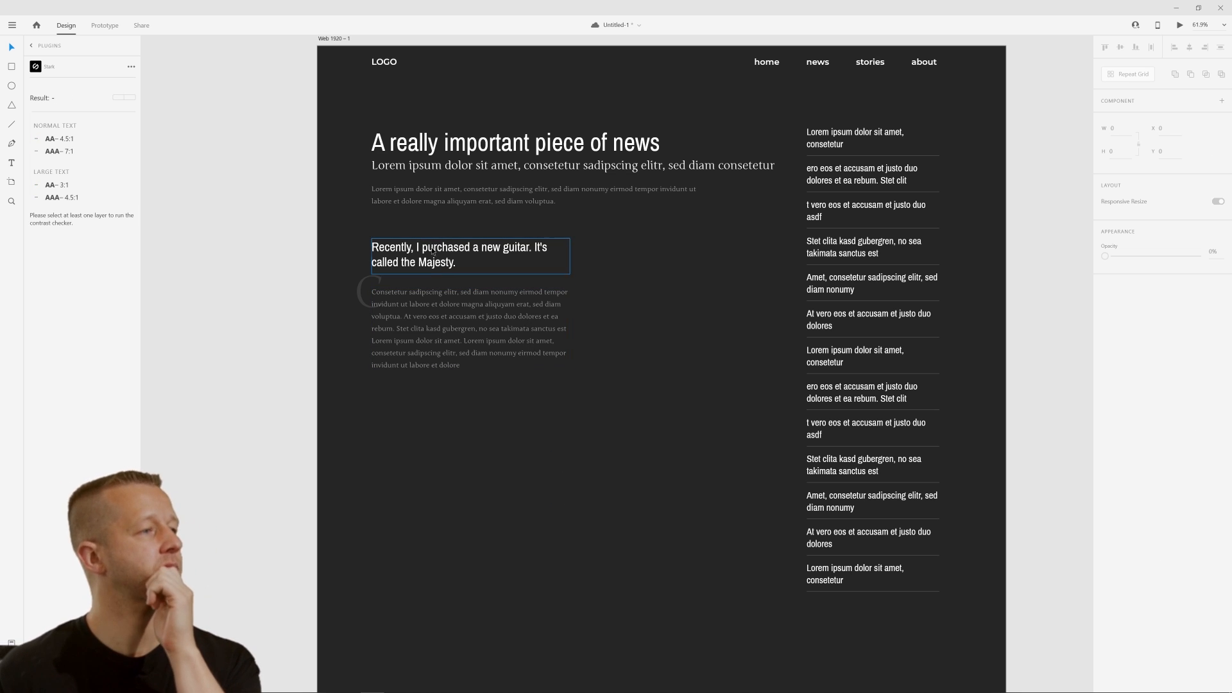
click(511, 333)
click(513, 203)
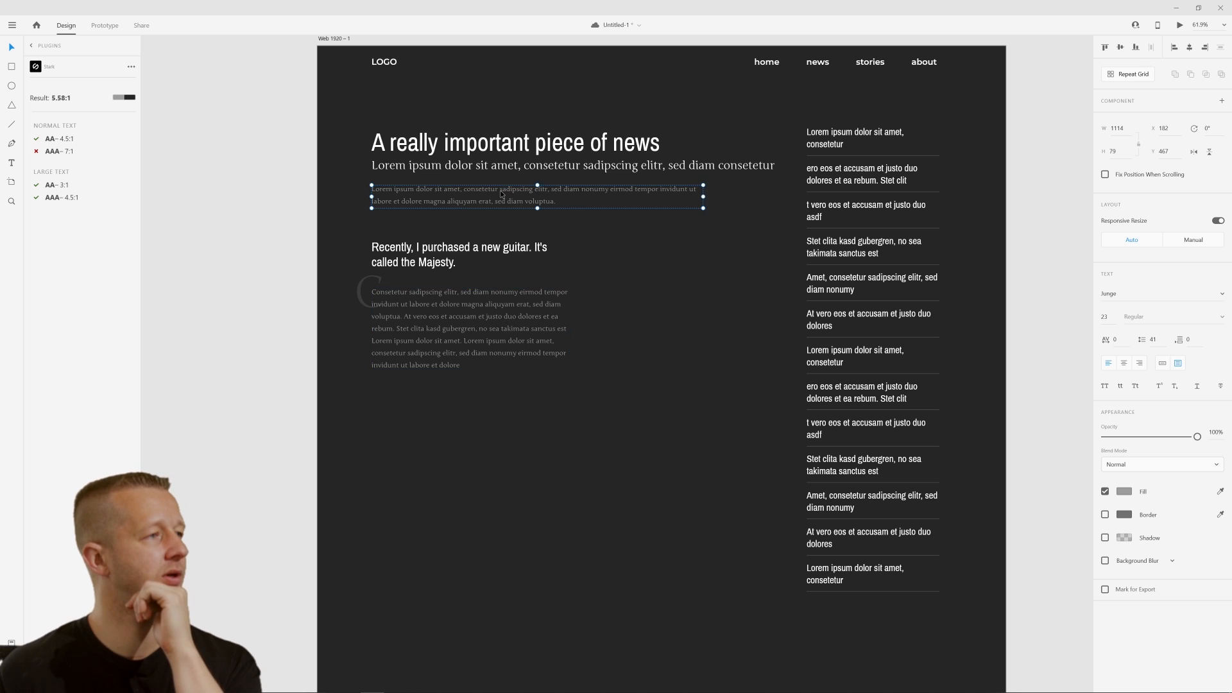
click(508, 314)
drag(710, 330, 713, 390)
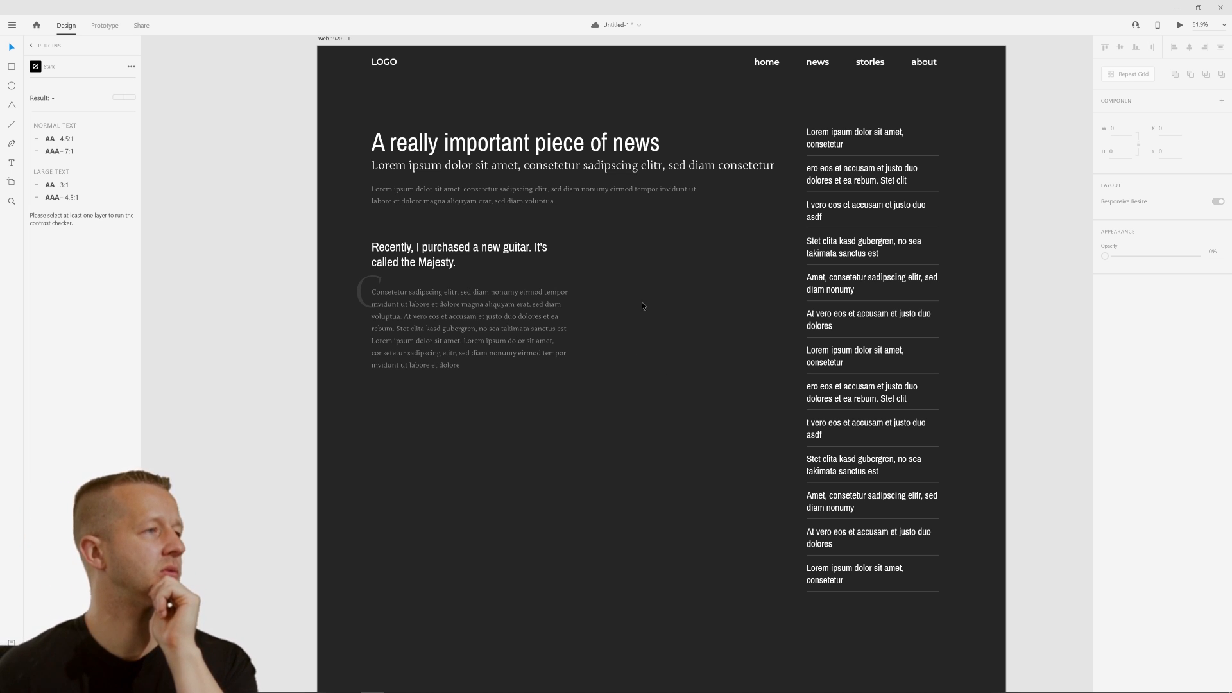
drag(352, 130, 746, 219)
click(712, 313)
drag(591, 407, 478, 242)
drag(335, 130, 623, 225)
click(618, 334)
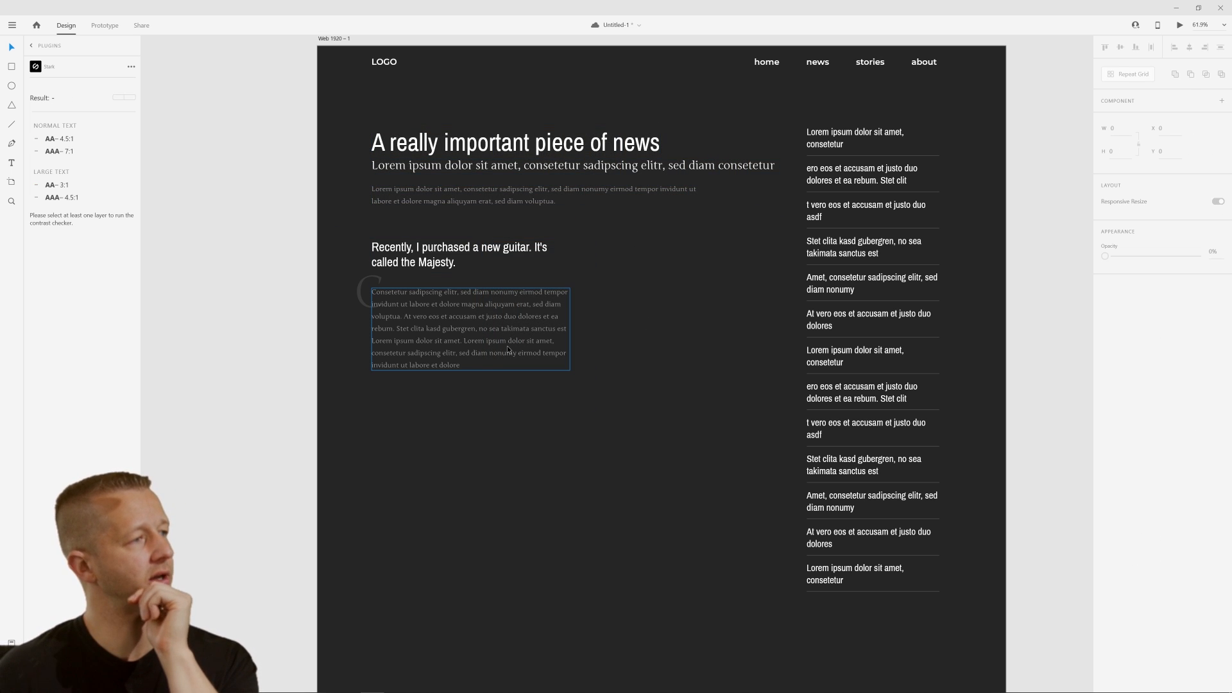
drag(599, 498, 600, 499)
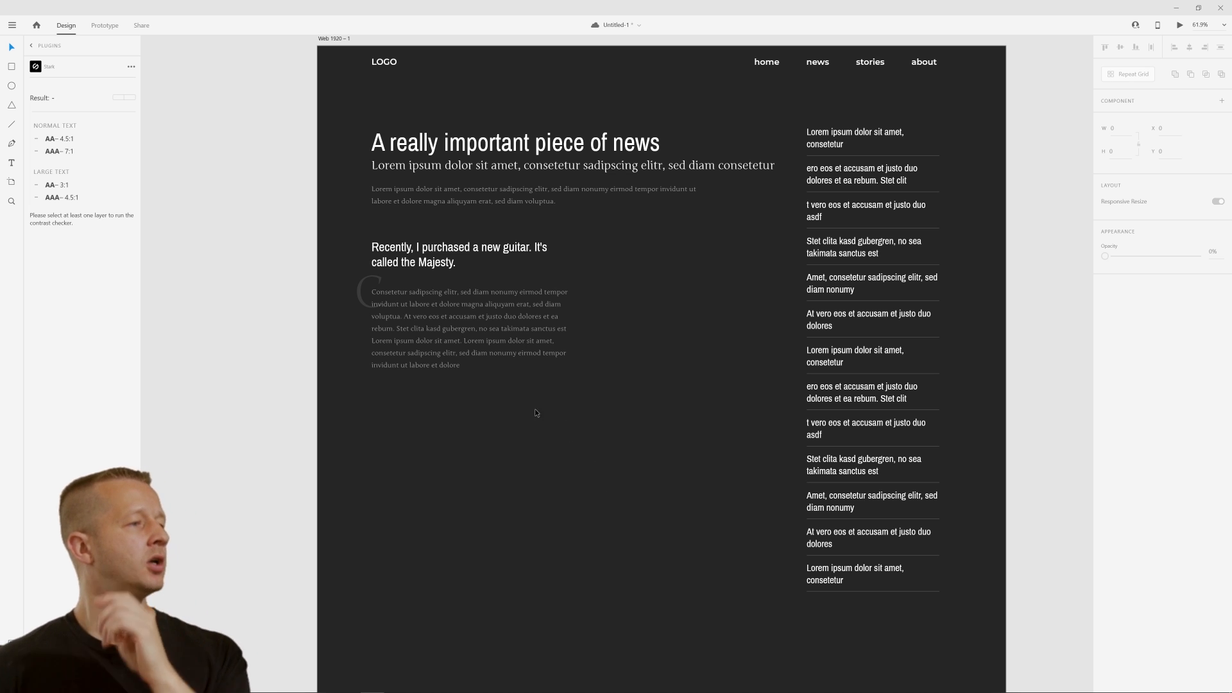
Try a copy of the full-width guitar story, including its drop cap, beside the original at X 874, and remove it
drag(492, 410, 350, 237)
drag(458, 268, 630, 265)
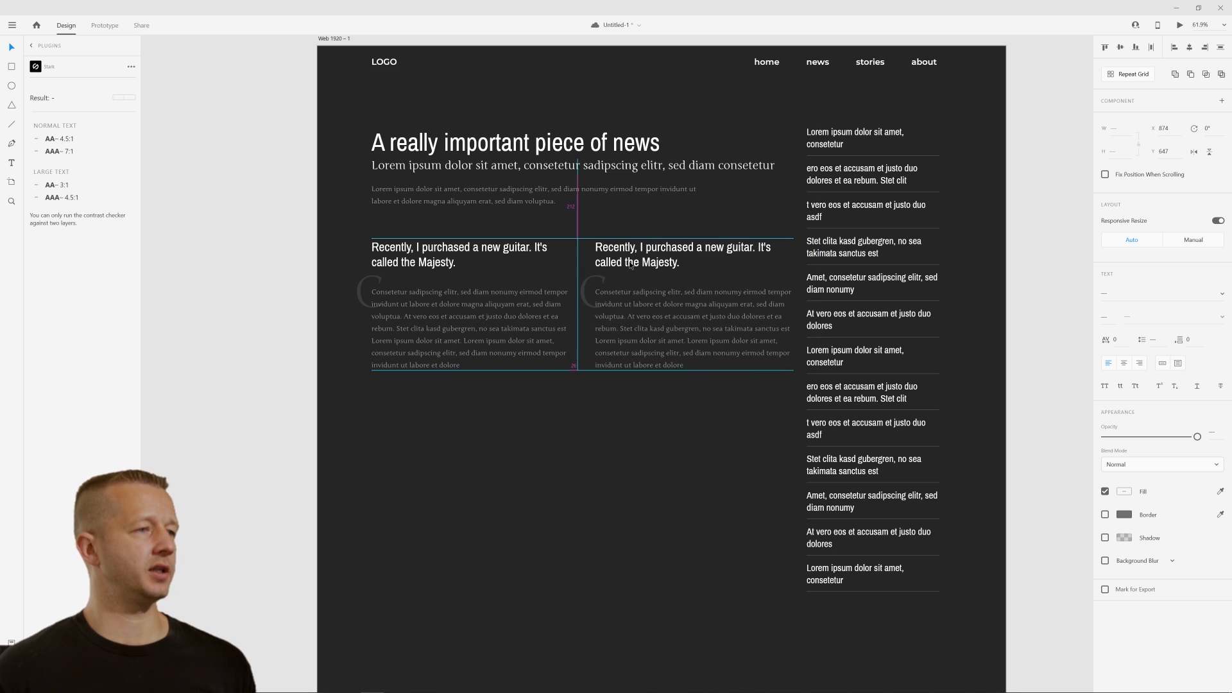
key(Delete)
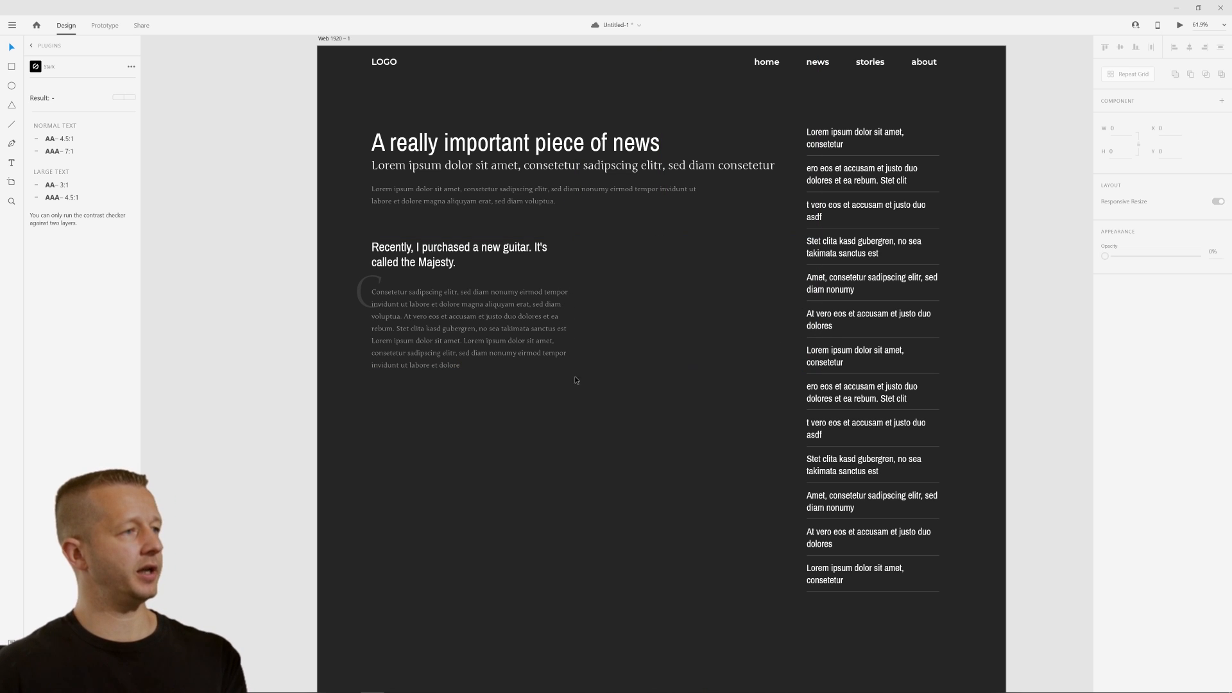
Narrow the guitar story's heading and paragraph to about 557 wide and place a copy of the story with its drop cap beside it
drag(573, 412, 355, 227)
drag(569, 304, 536, 303)
drag(557, 440, 358, 239)
drag(431, 257, 660, 263)
click(662, 398)
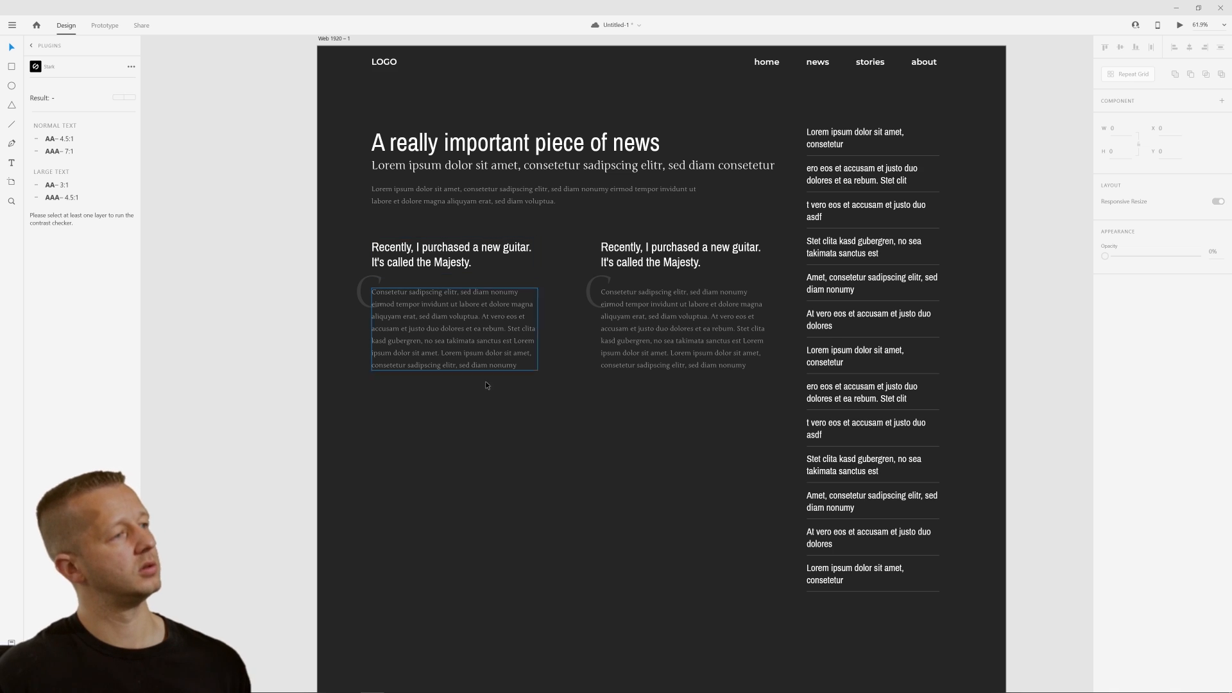
Select the heading and body paragraph of the original guitar story together
drag(497, 414, 449, 228)
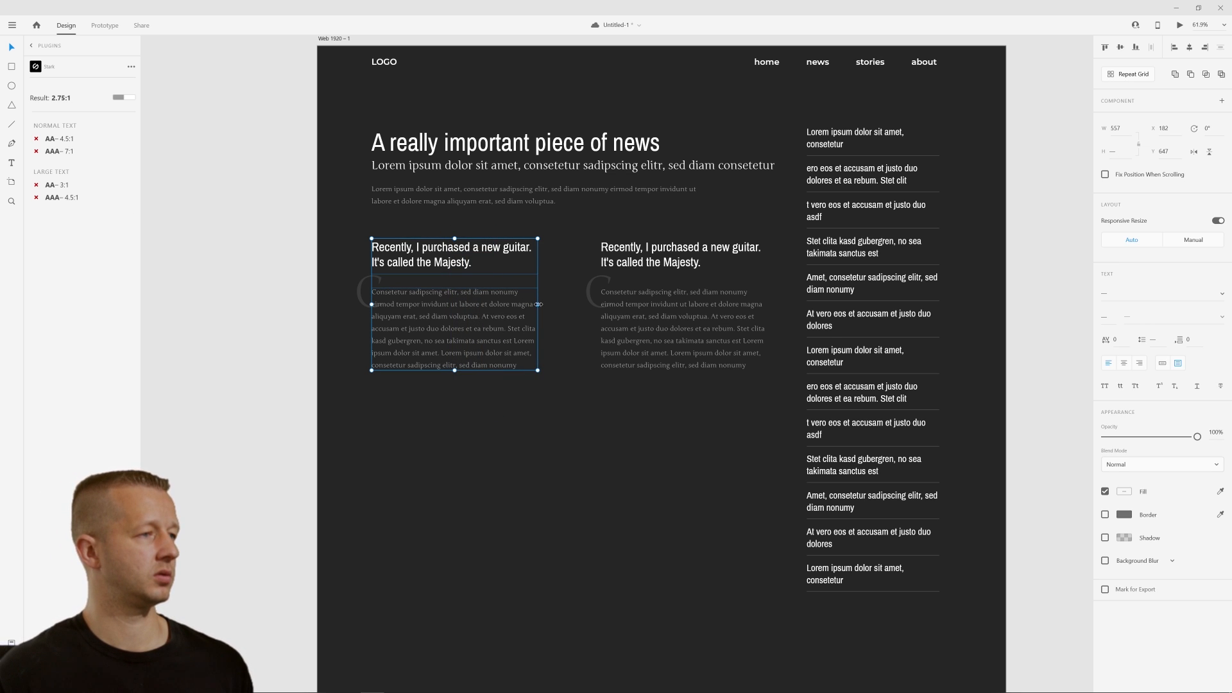
Widen the first article's text boxes slightly, then widen the second article's texts and shift that column left so it starts at X 874
drag(539, 304, 549, 304)
drag(770, 431, 578, 302)
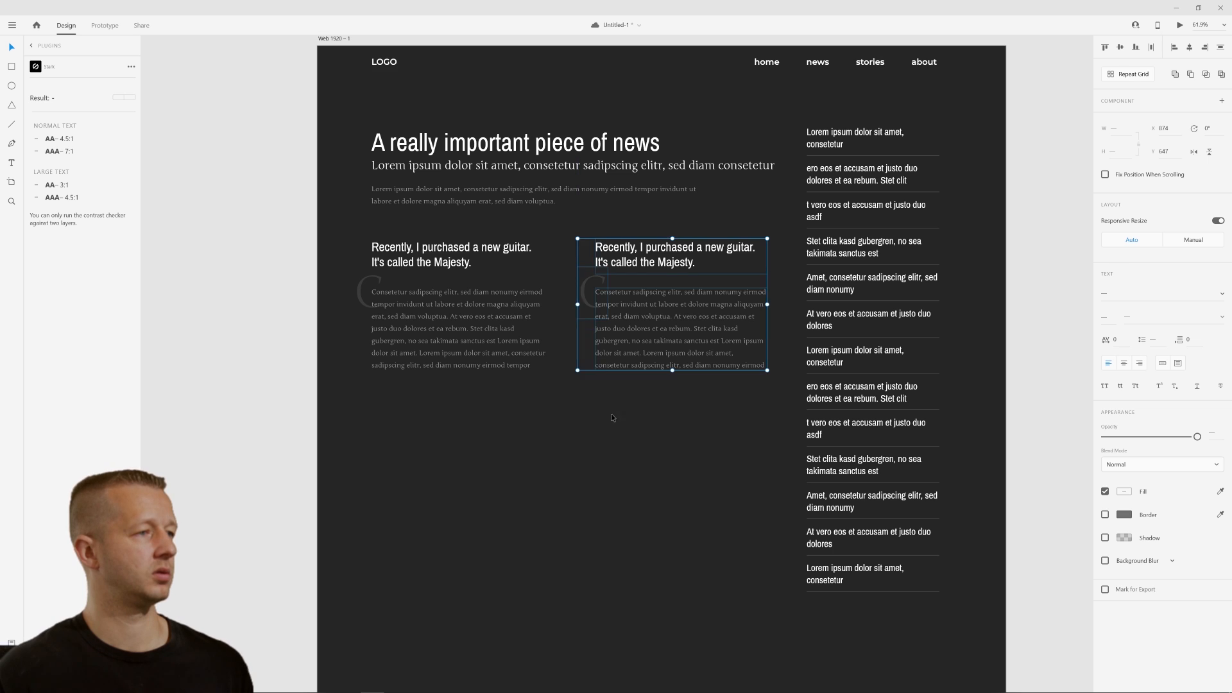
click(516, 474)
drag(578, 412, 629, 471)
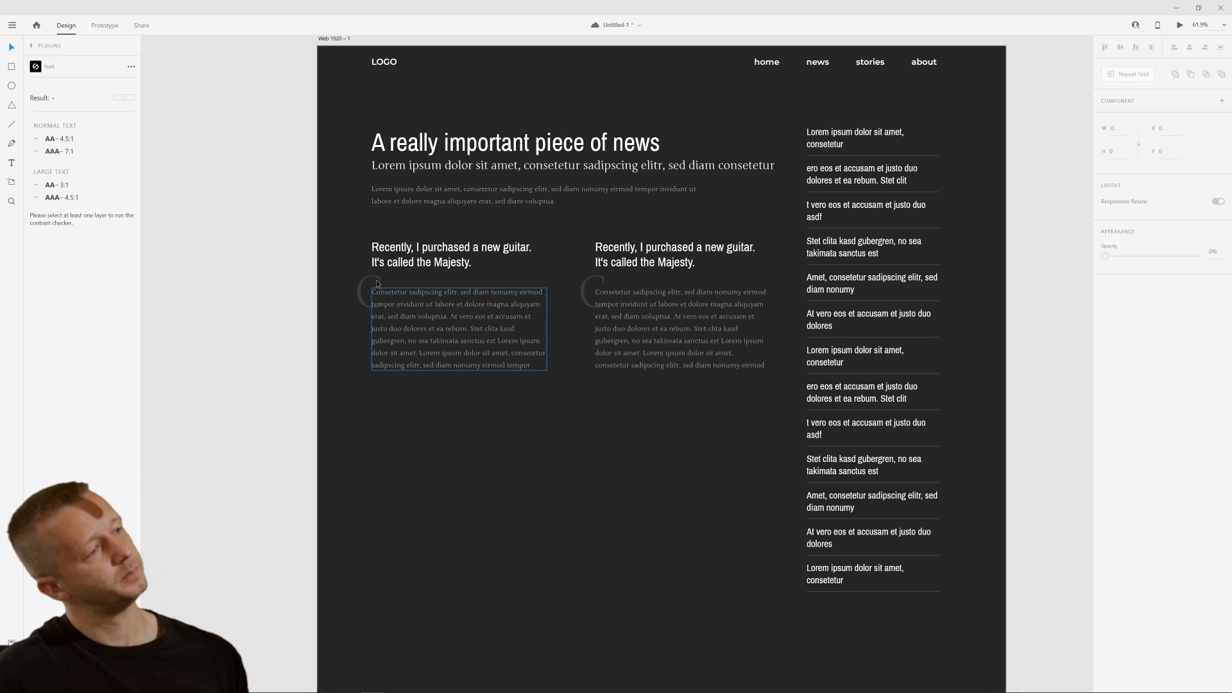
Move both article columns, including headlines, body texts and large initials, down by 40 px
drag(302, 228, 702, 365)
key(shift+Down)
key(shift+Down)
key(shift+Down)
key(shift+Down)
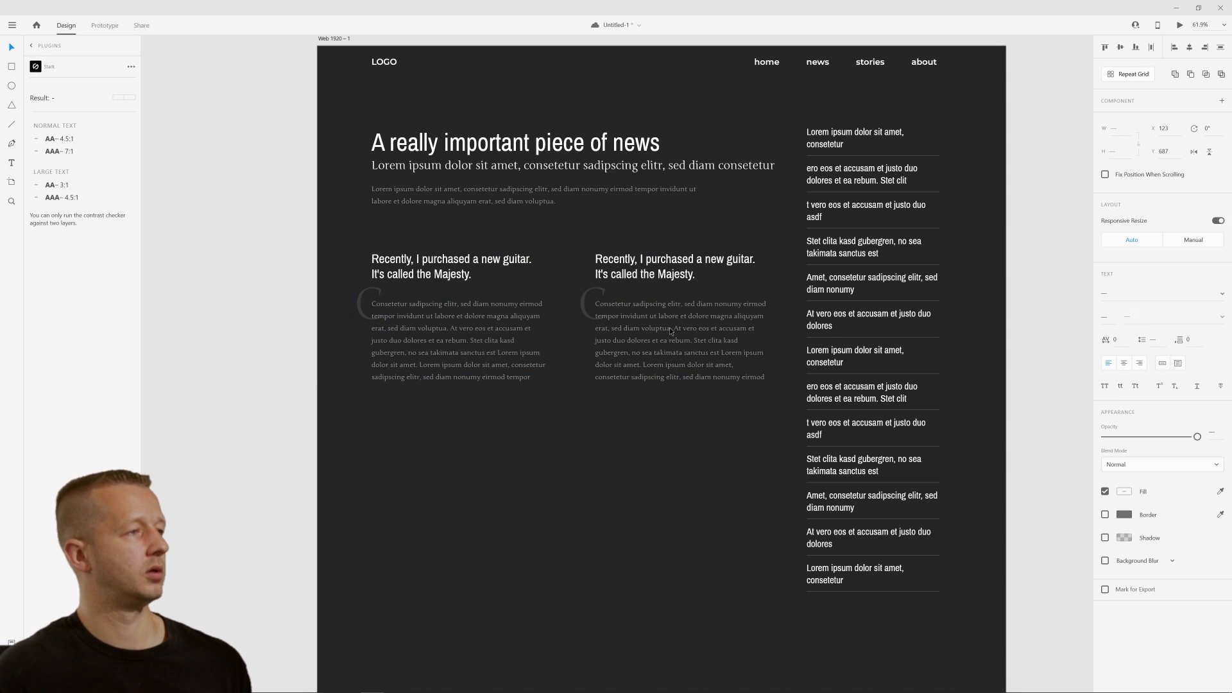
key(Escape)
Replace the second article's headline with "I am starting to record a new song. It's cool, I hope."
double_click(656, 266)
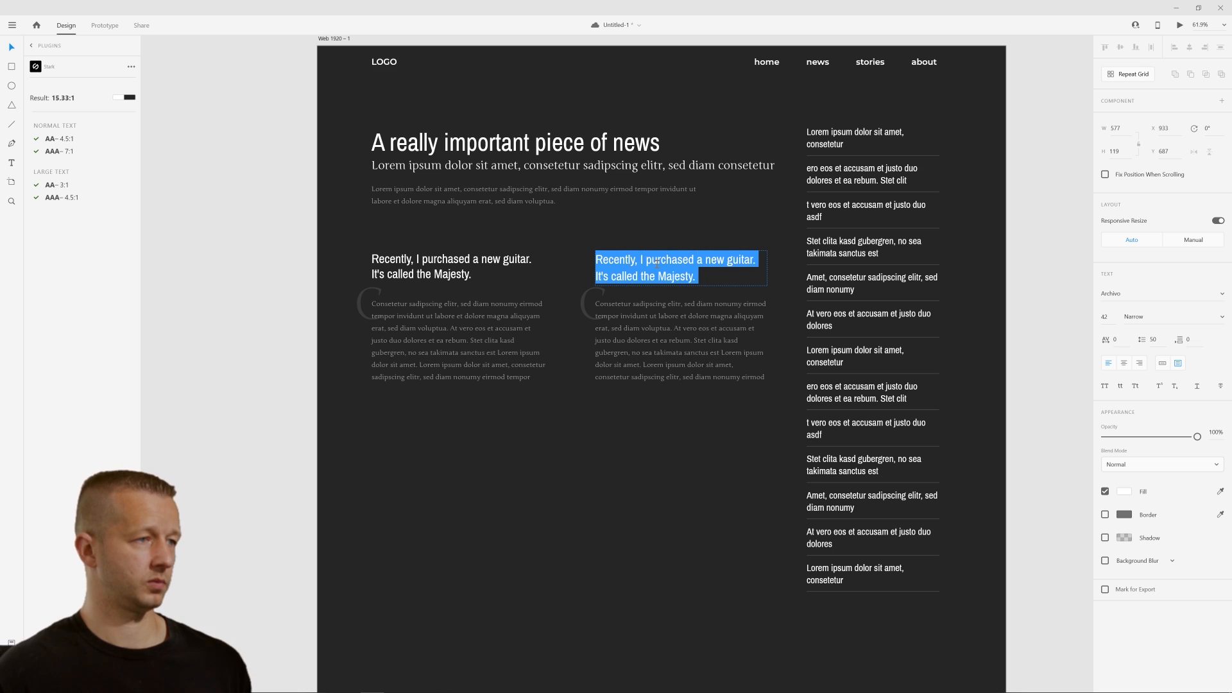
text(I am )
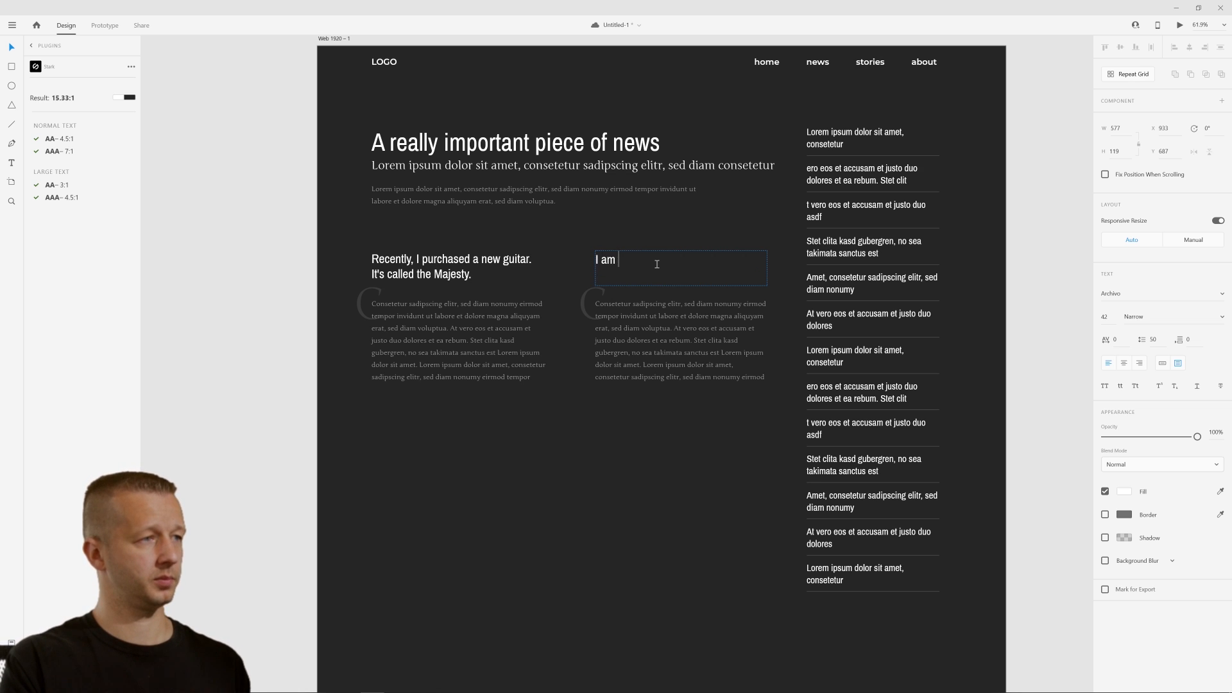
text(starting to record )
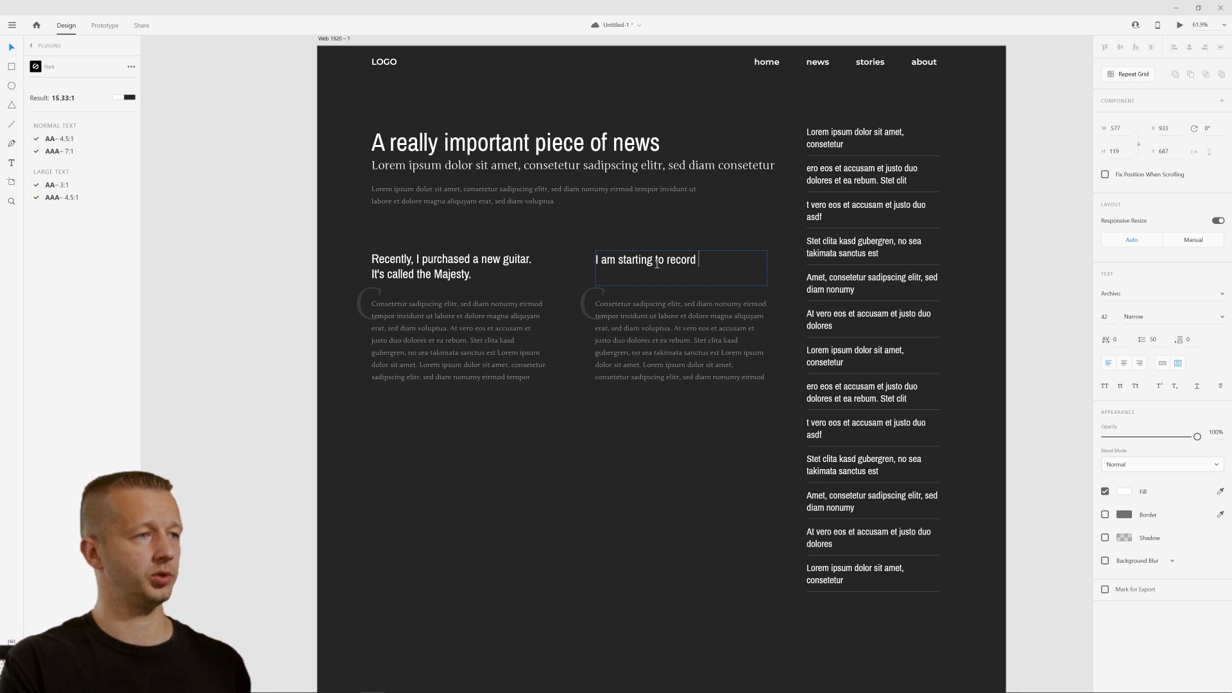
text(a new song. It's )
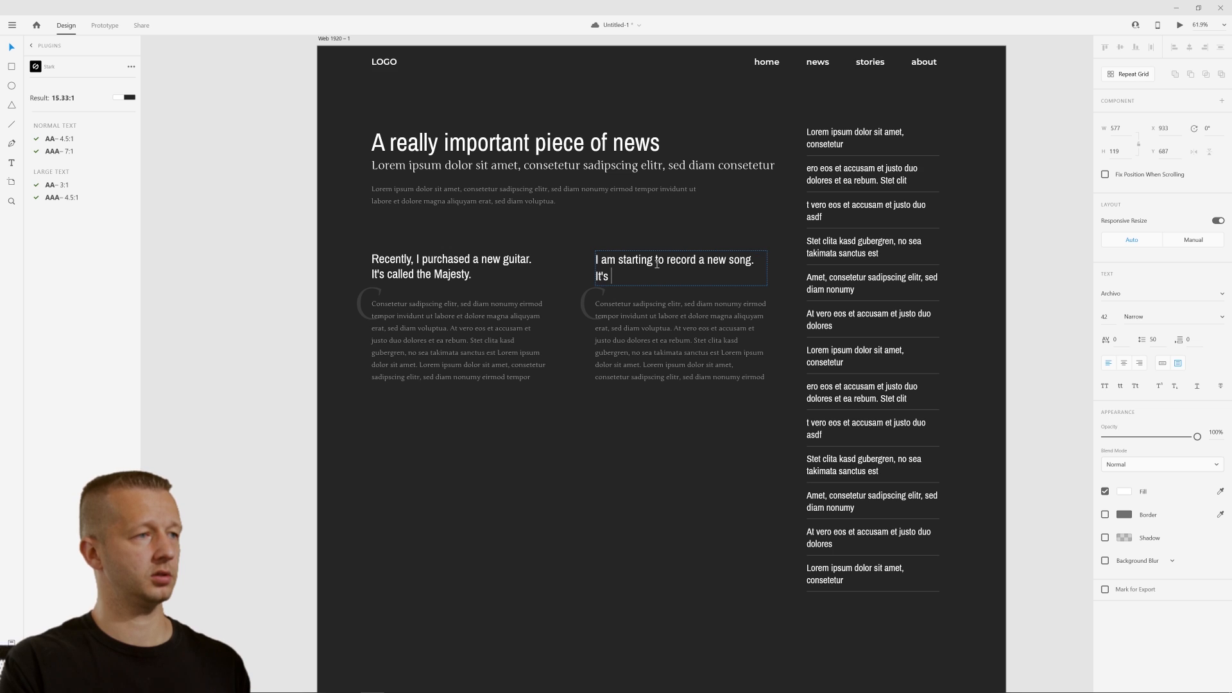
text(cool, I hope.)
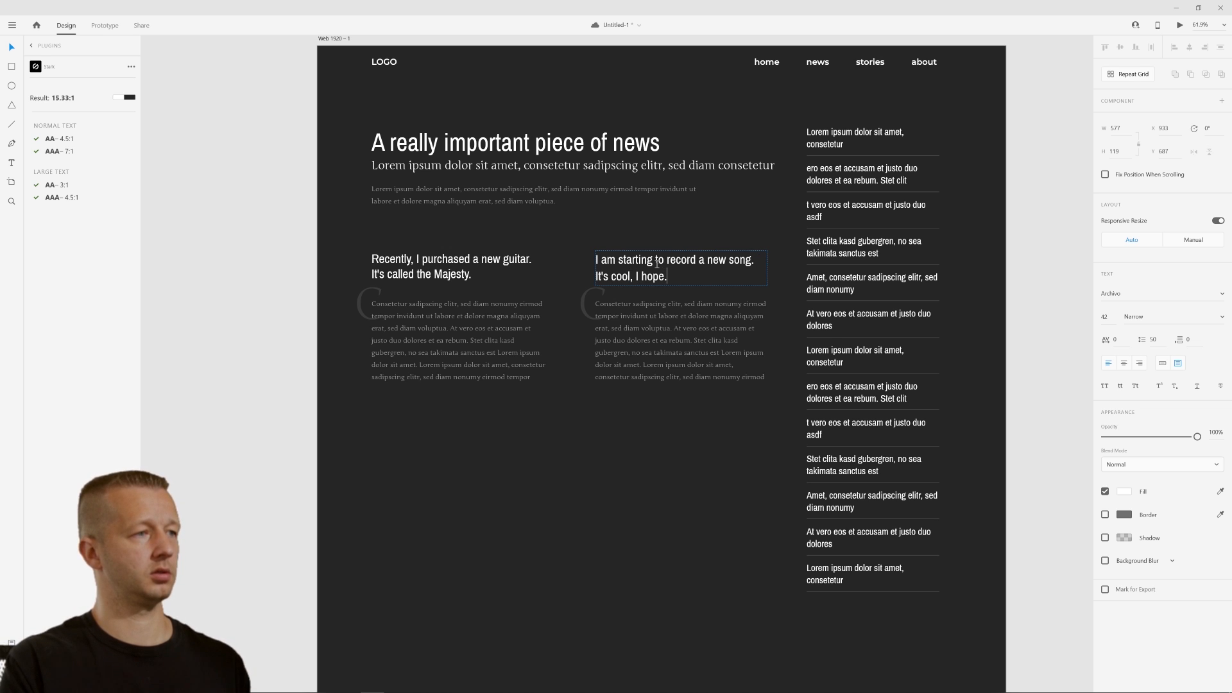
key(Escape)
click(696, 228)
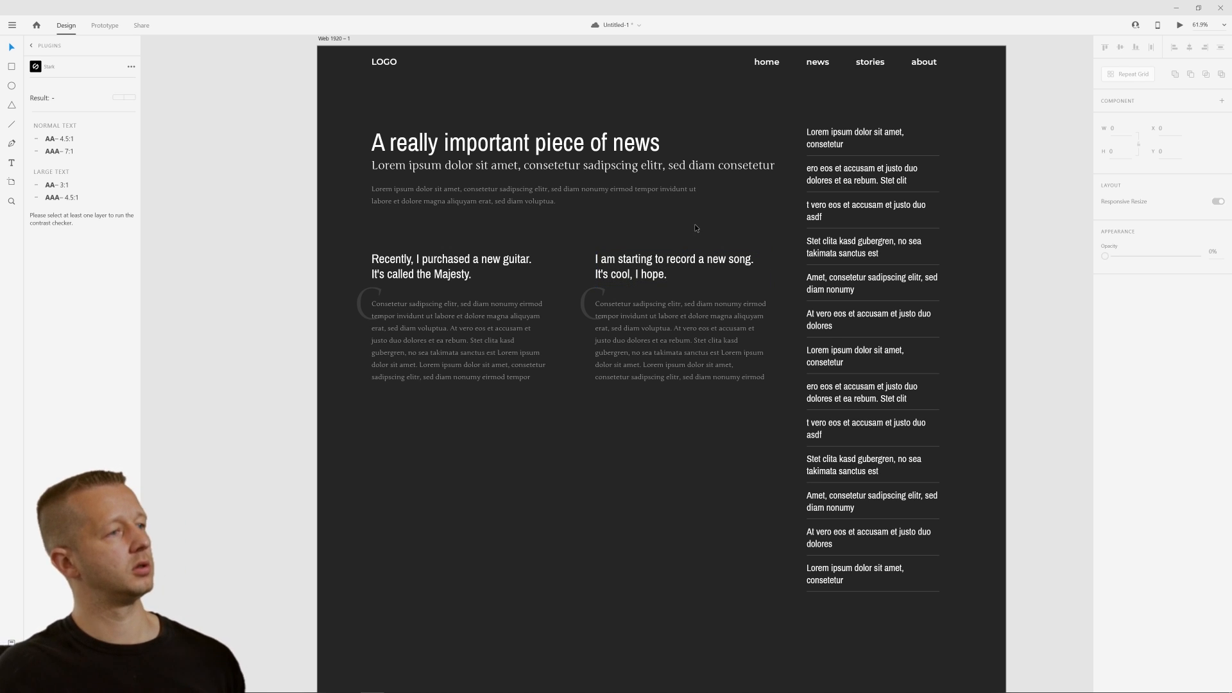
Append "We'll find out!" to the end of the second article's headline
double_click(650, 276)
click(653, 276)
mouse_move(664, 276)
mouse_down()
mouse_move(609, 276)
mouse_move(667, 275)
mouse_up()
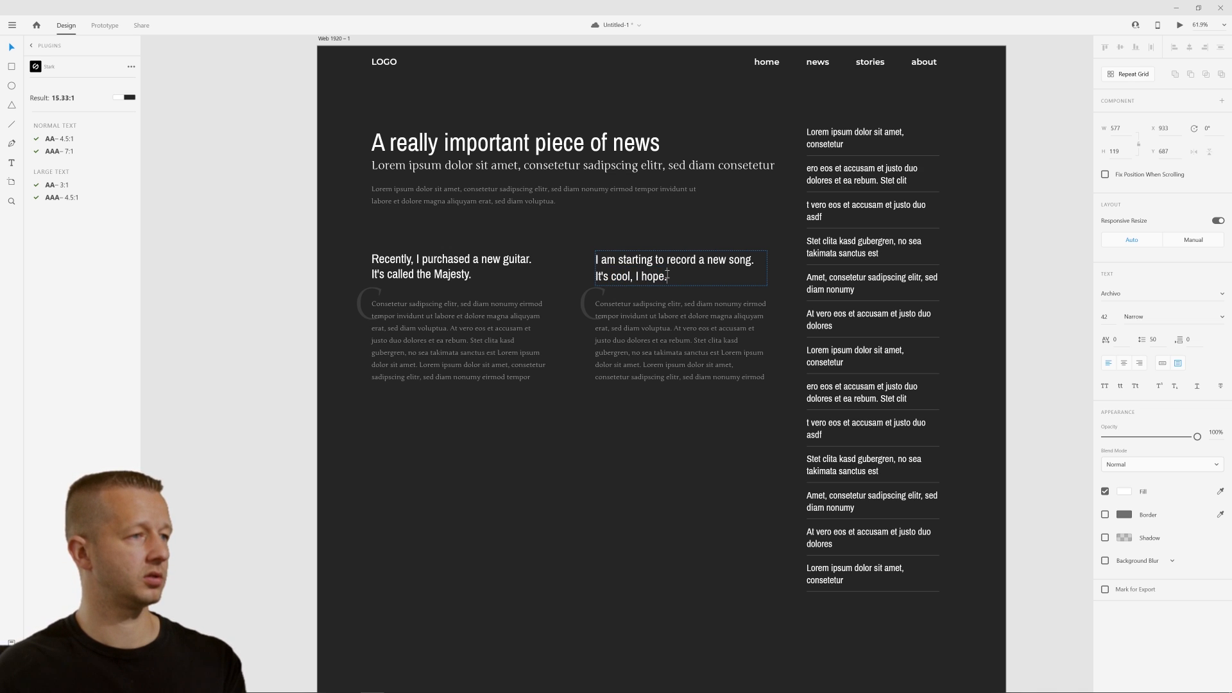
text(We'll find out!)
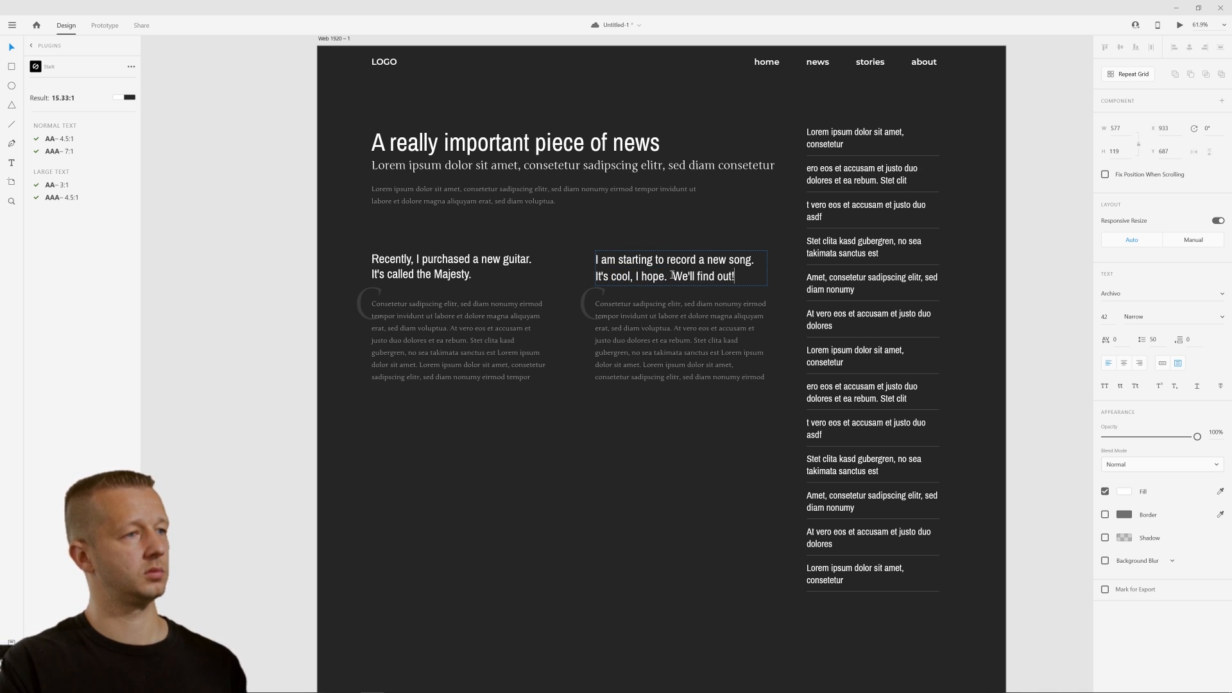
key(Escape)
click(556, 435)
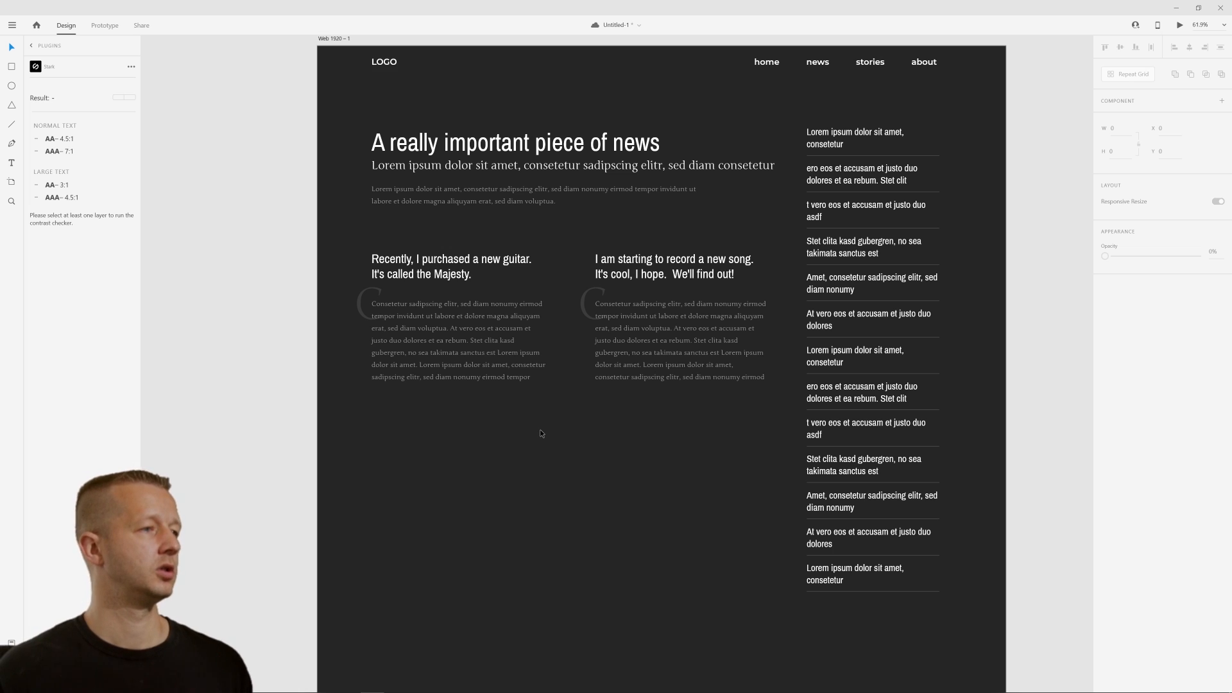
Change the large faded initial behind the second article from C to "A"
double_click(590, 309)
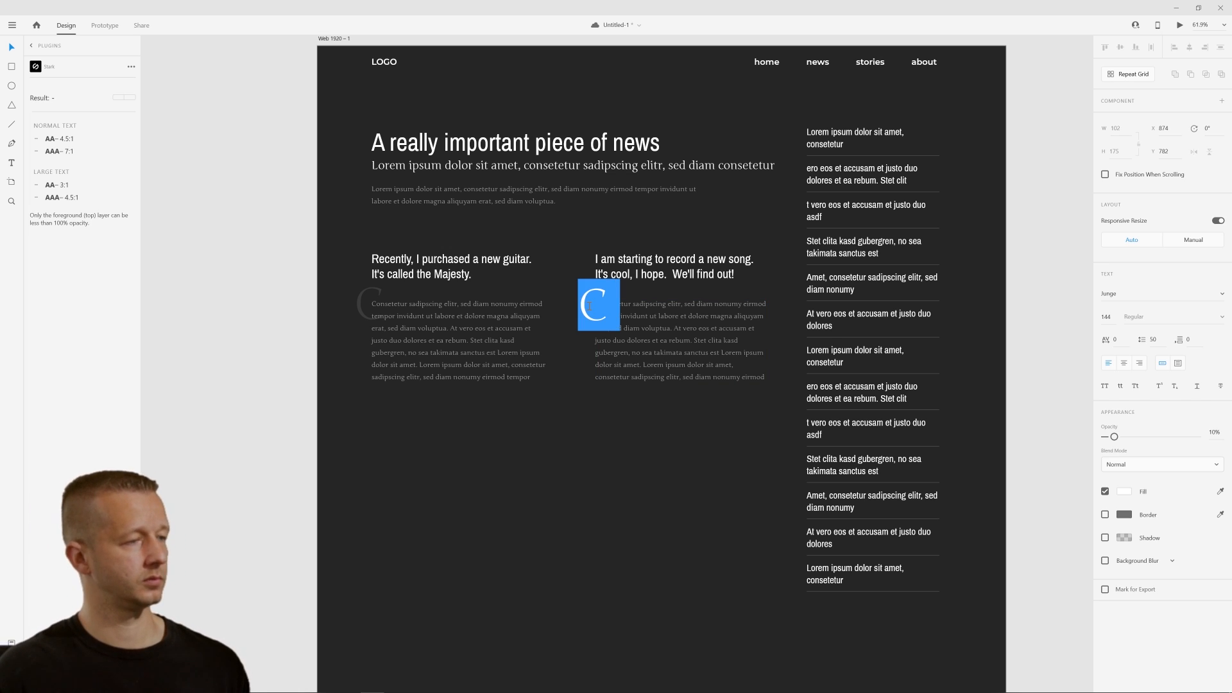
text(A)
key(Escape)
Replace the opening "Consetetur sadipscing elitr, s" of the second article's body text with "A" so it begins "Aed diam"
click(649, 316)
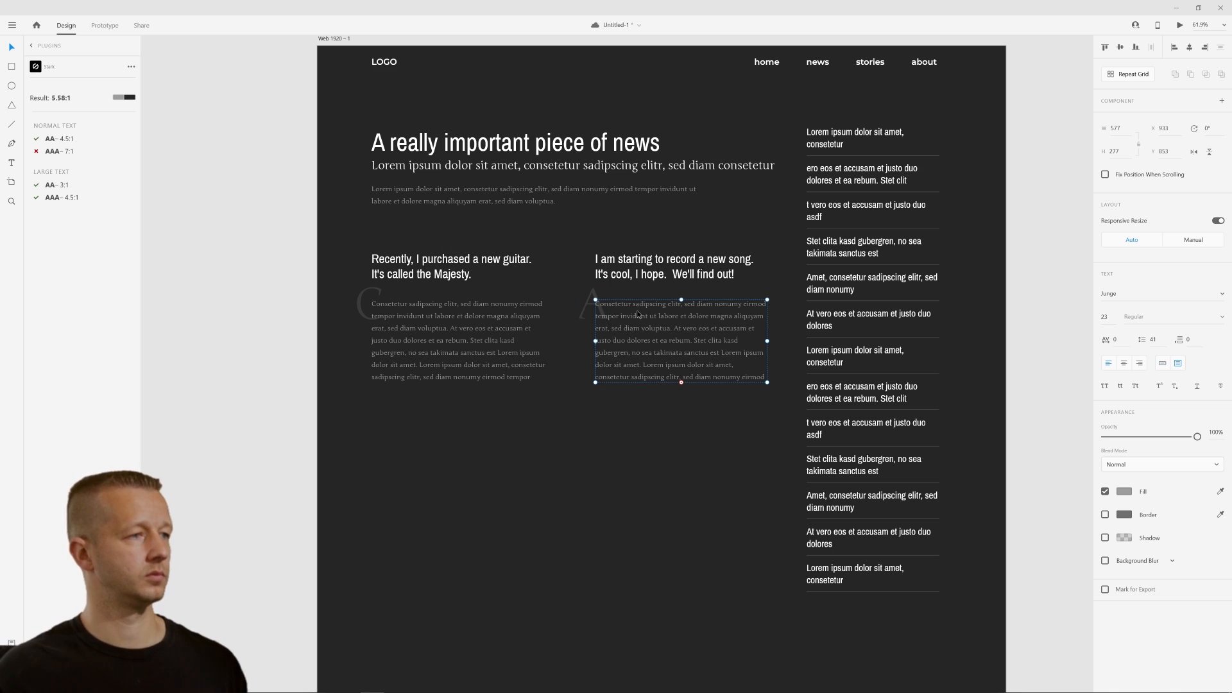
double_click(682, 316)
click(684, 316)
drag(689, 304, 596, 304)
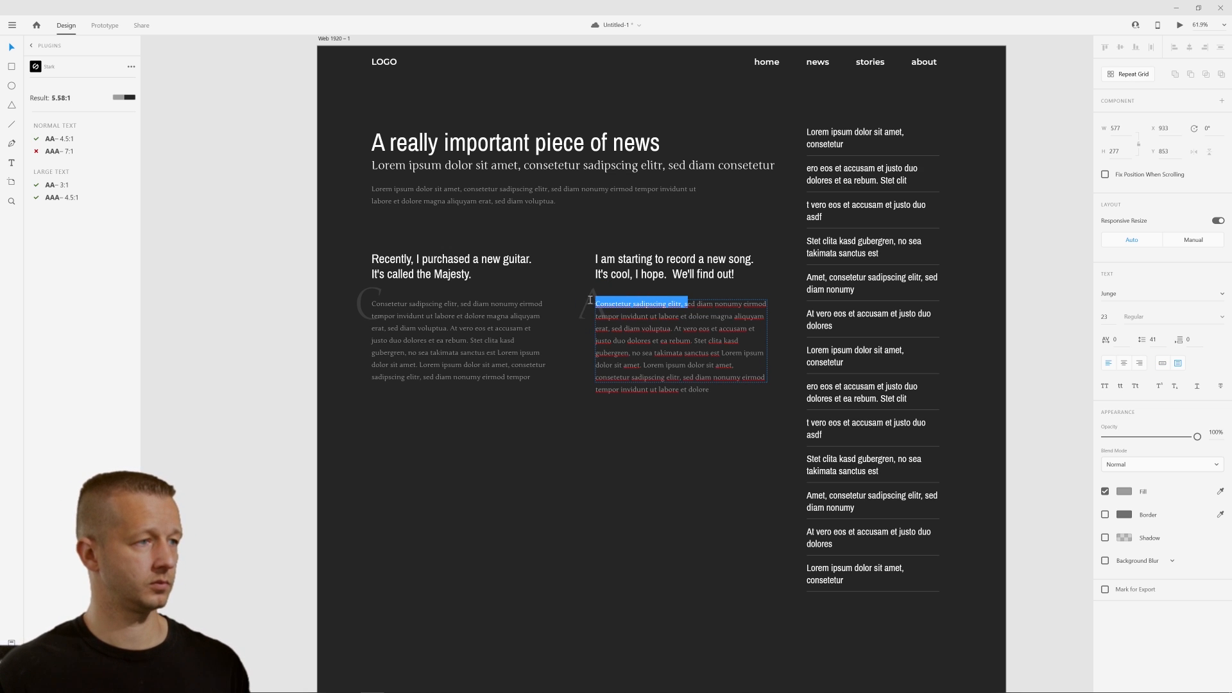
key(BackSpace)
key(Escape)
click(626, 467)
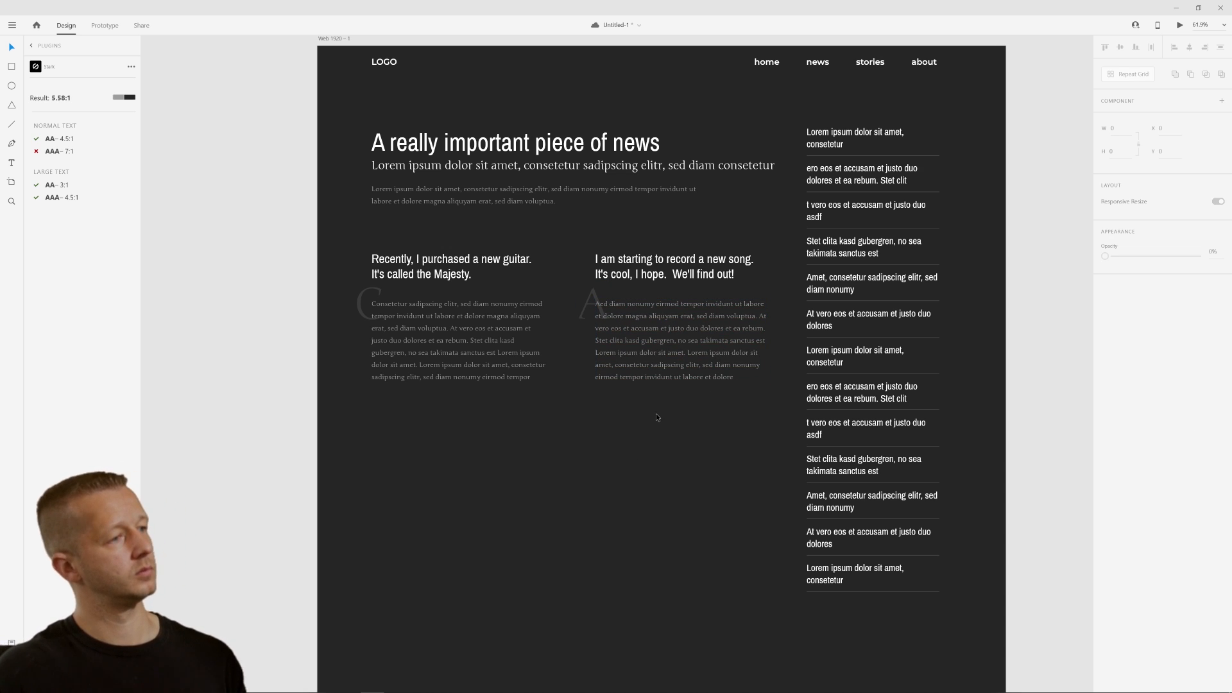
double_click(717, 365)
drag(735, 378, 687, 353)
key(BackSpace)
key(Escape)
click(634, 430)
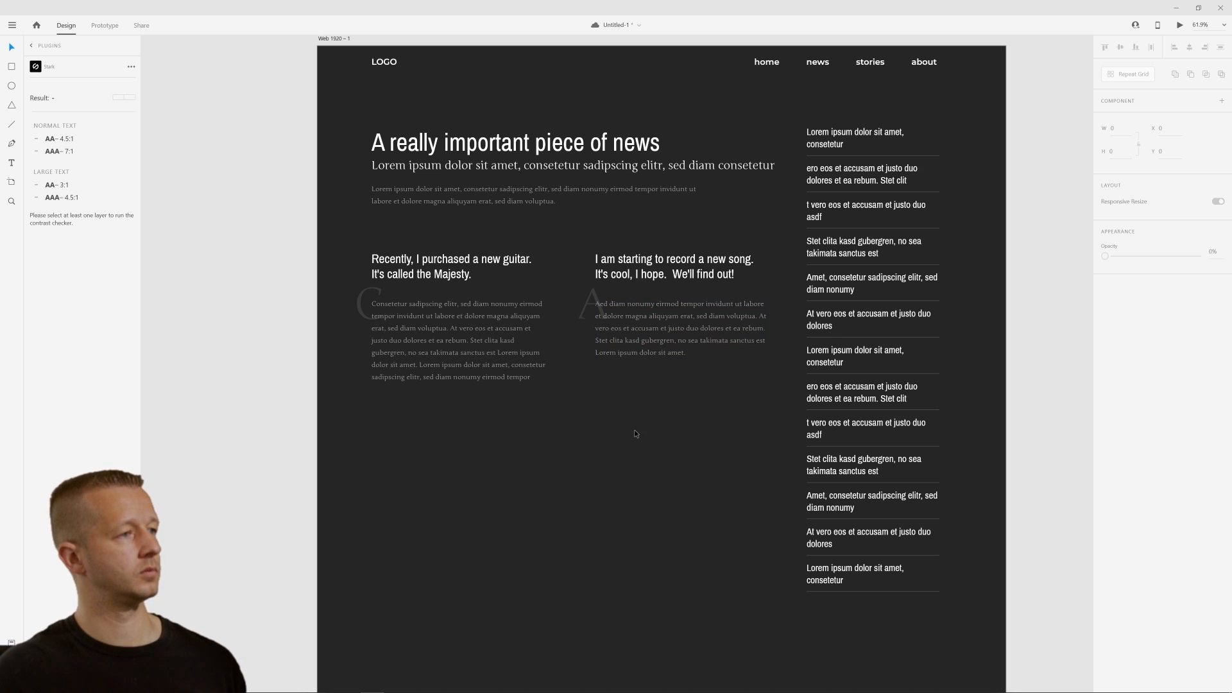
key(ctrl+z)
click(690, 447)
Delete "Lorem ipsum dolor sit amet, consetetur sadipscing elitr, sed" near the end of the second article's body text
double_click(689, 359)
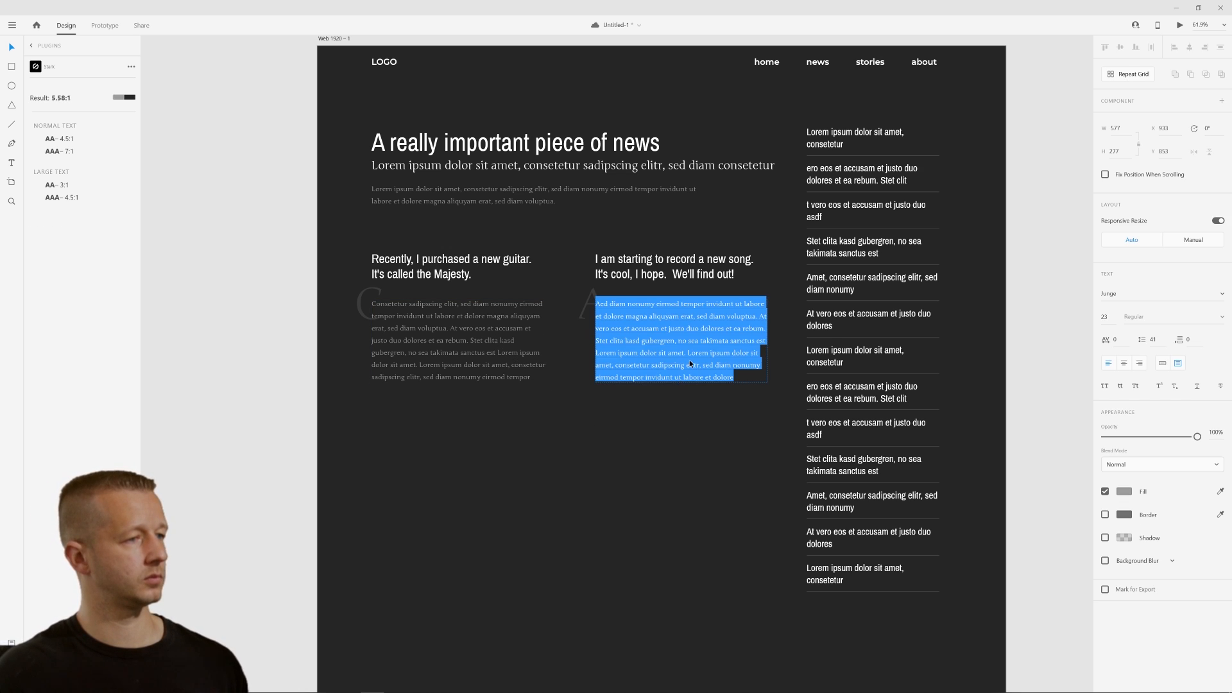
drag(715, 365, 687, 353)
key(BackSpace)
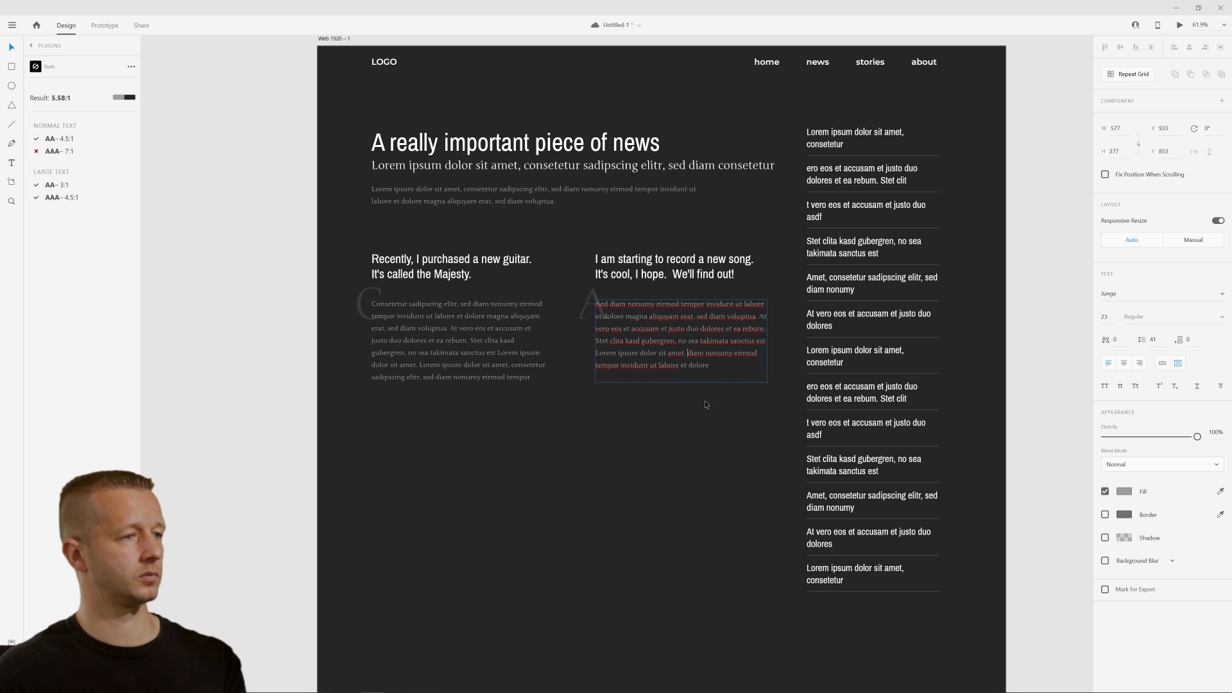
key(Escape)
click(648, 461)
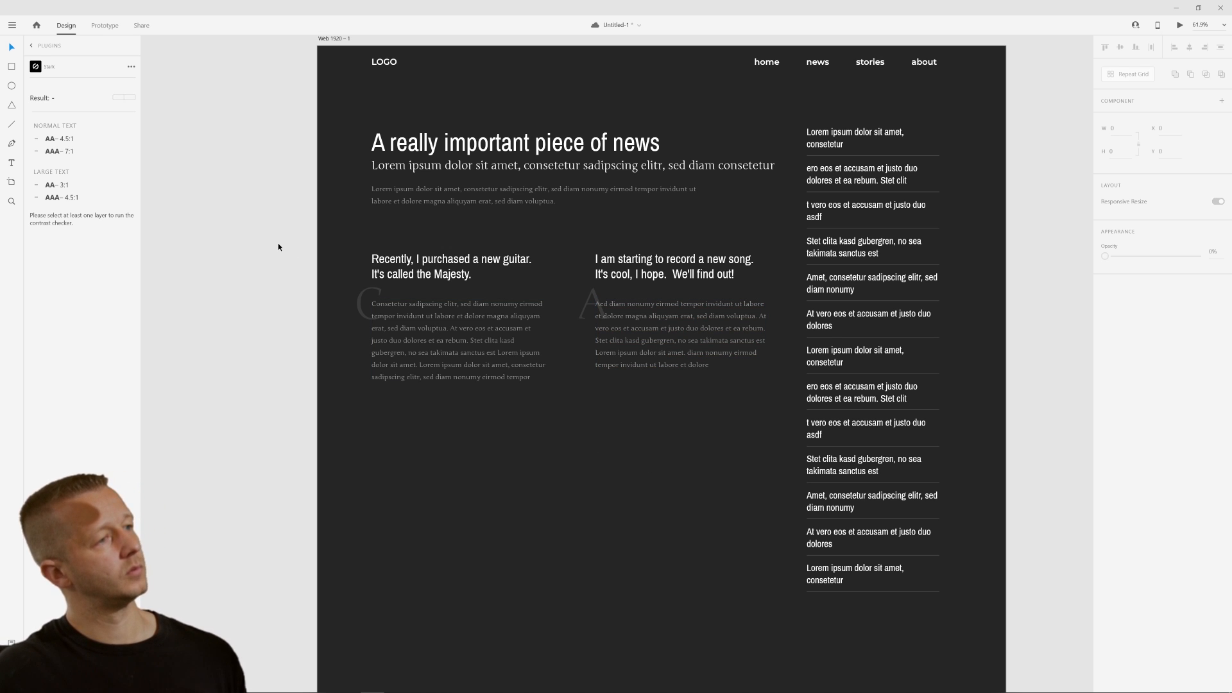
drag(288, 232, 724, 417)
click(729, 429)
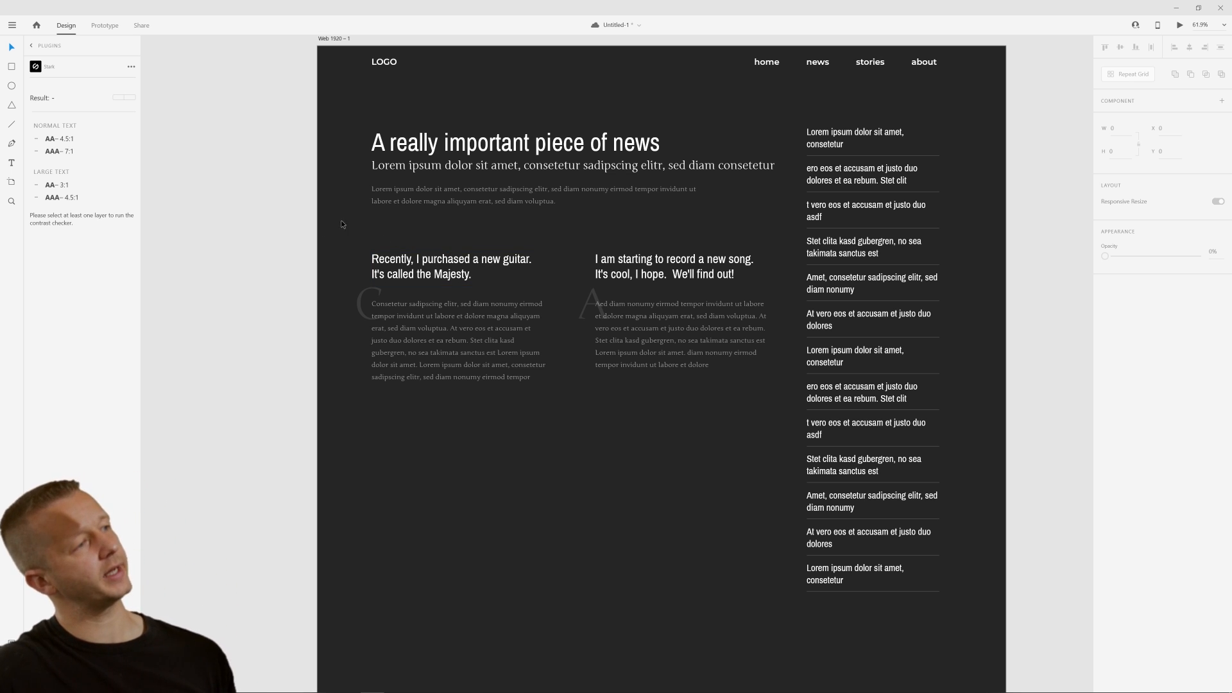
Resize the grey introductory paragraph's text box to 1344 wide and 144 high
click(494, 201)
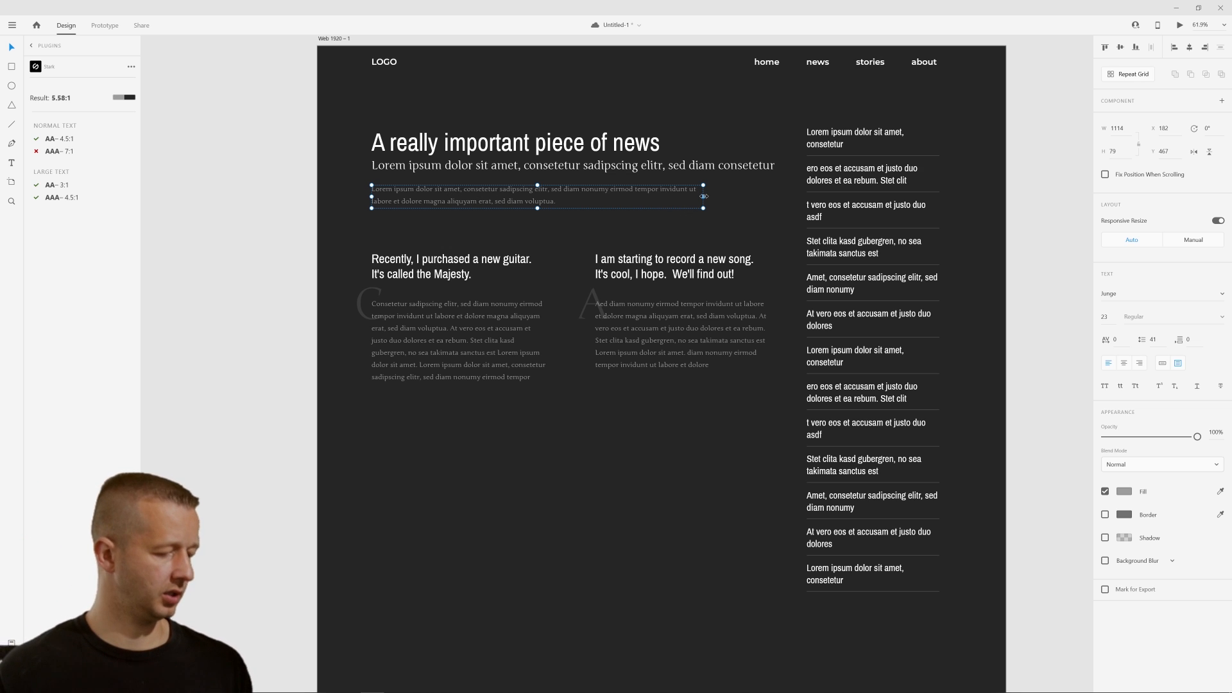
drag(704, 197, 774, 197)
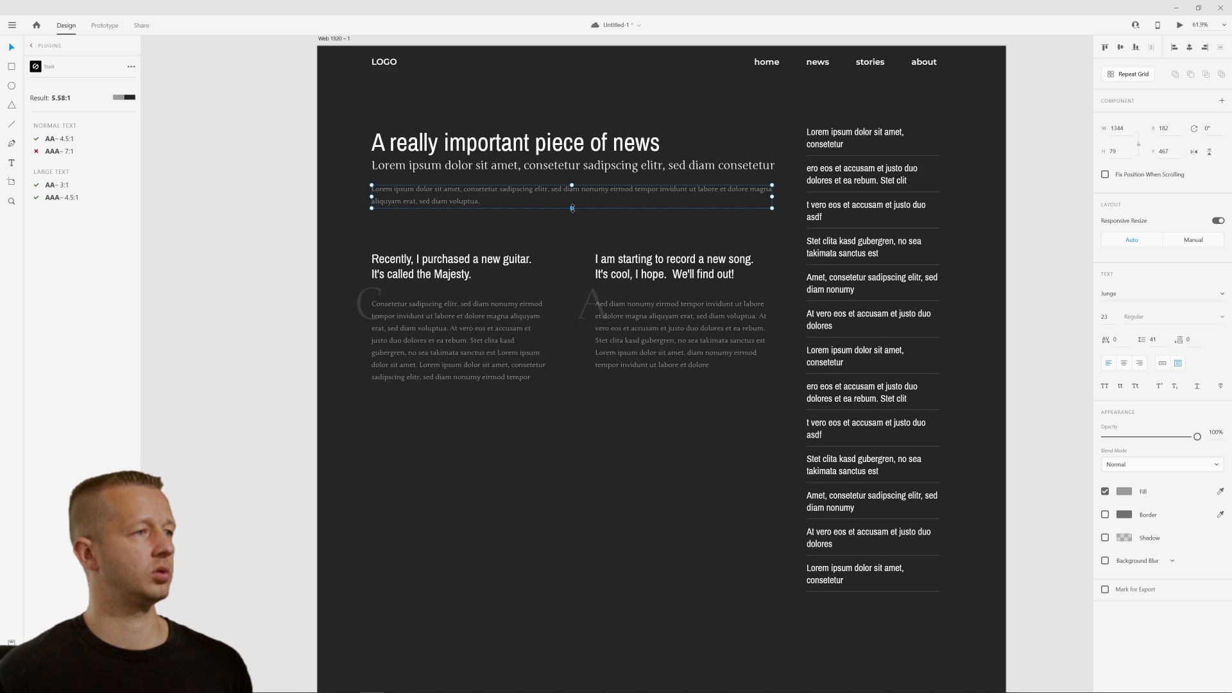
drag(571, 208, 571, 228)
Set the introductory paragraph's font size to 30
click(1104, 318)
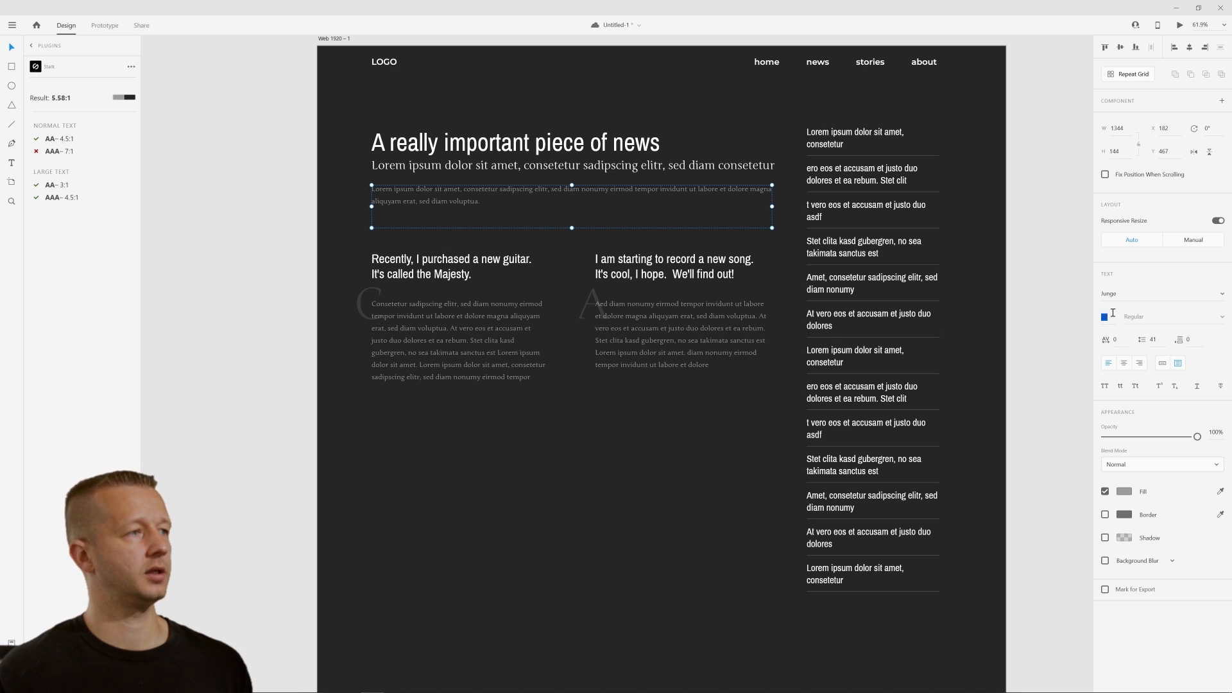
key(Up)
key(Up)
key(Up)
key(Up)
key(Up)
key(Up)
key(Up)
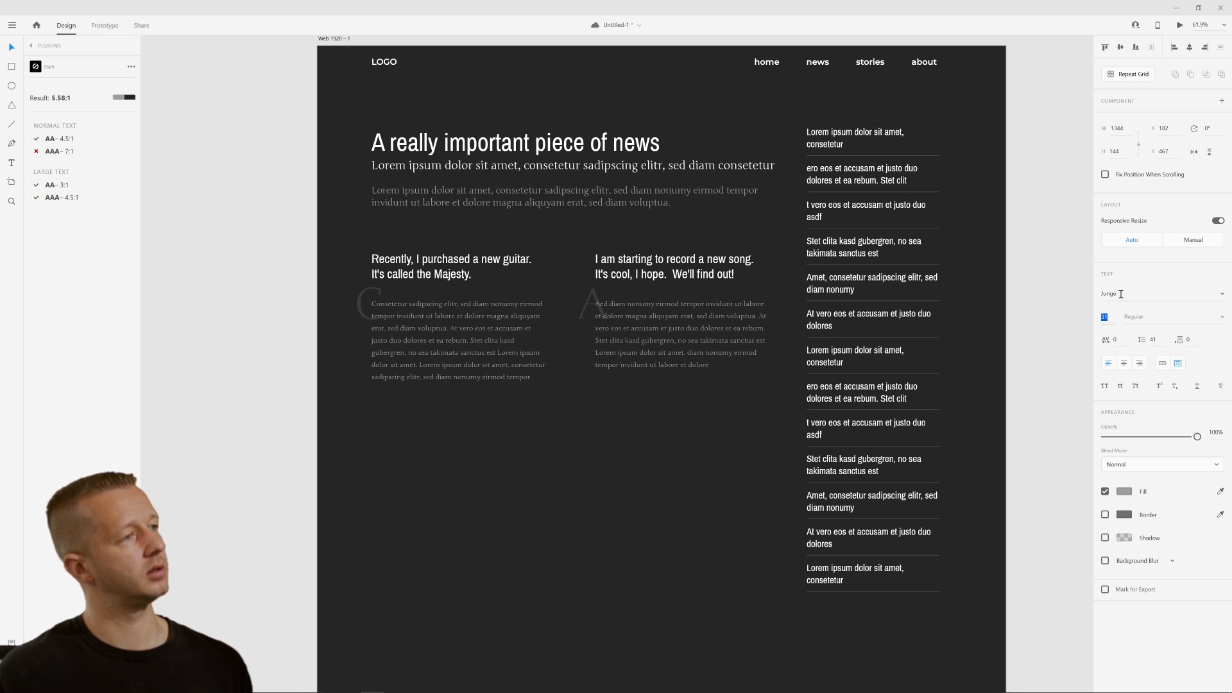
key(Return)
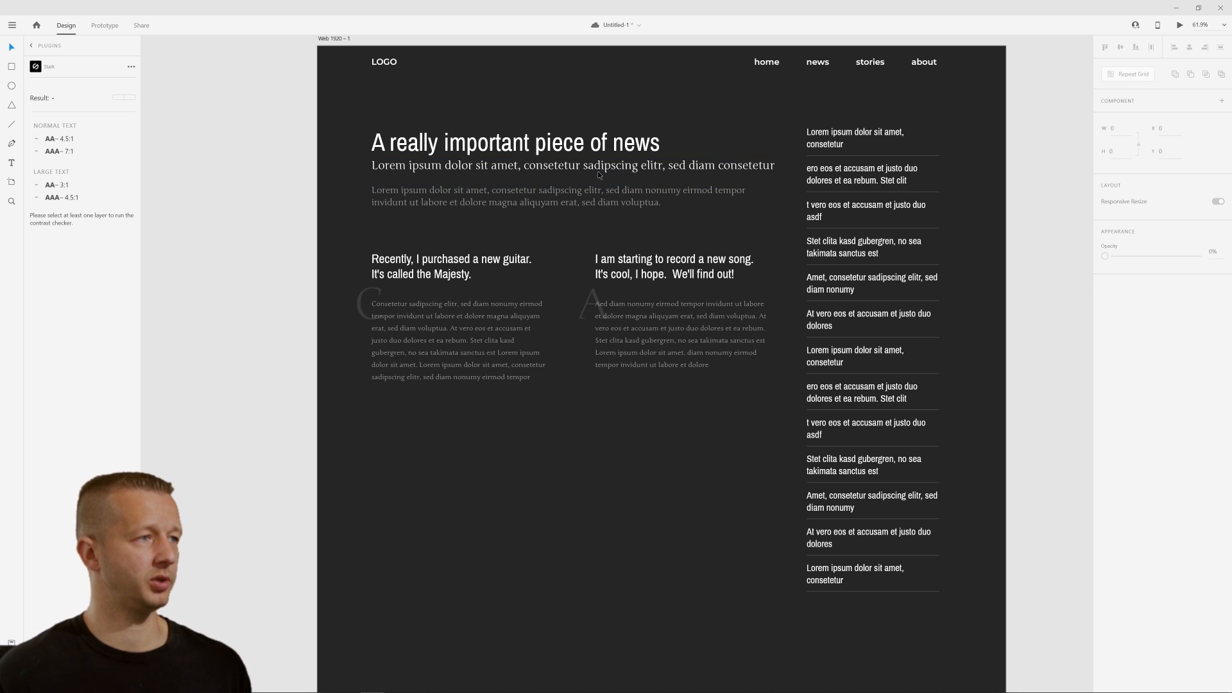
click(650, 182)
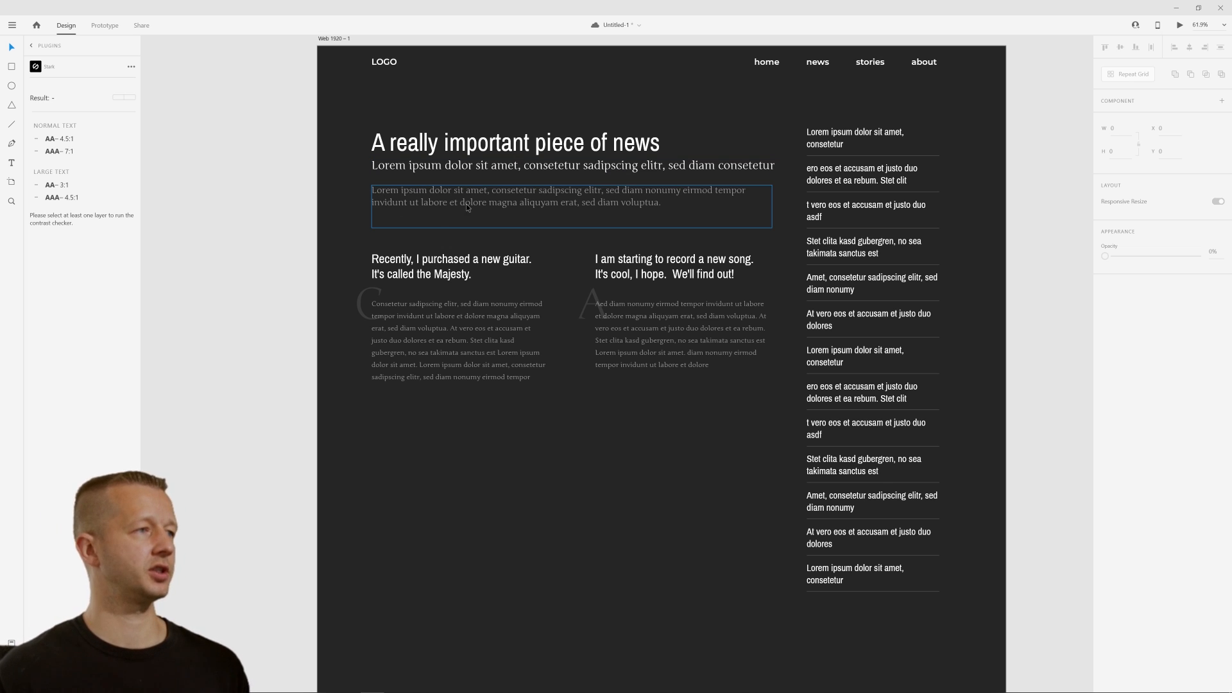
Increase the font size of the main headline "A really important piece of news" and of the white subtitle line beneath it
click(511, 172)
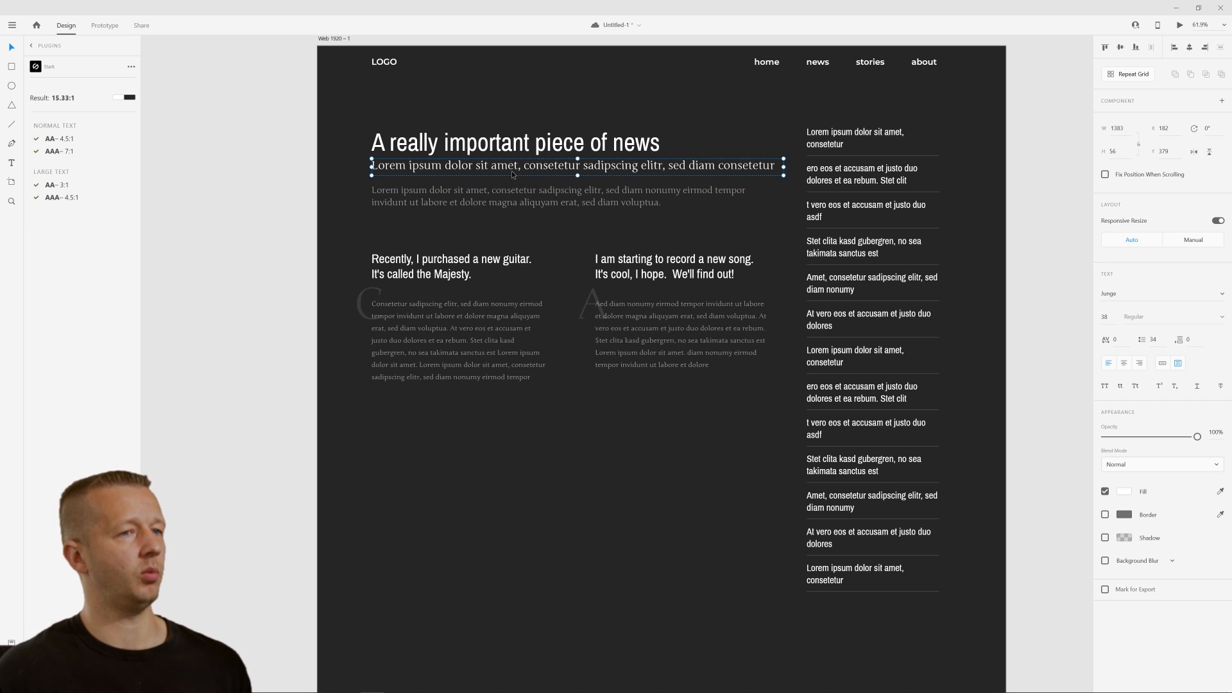
click(512, 146)
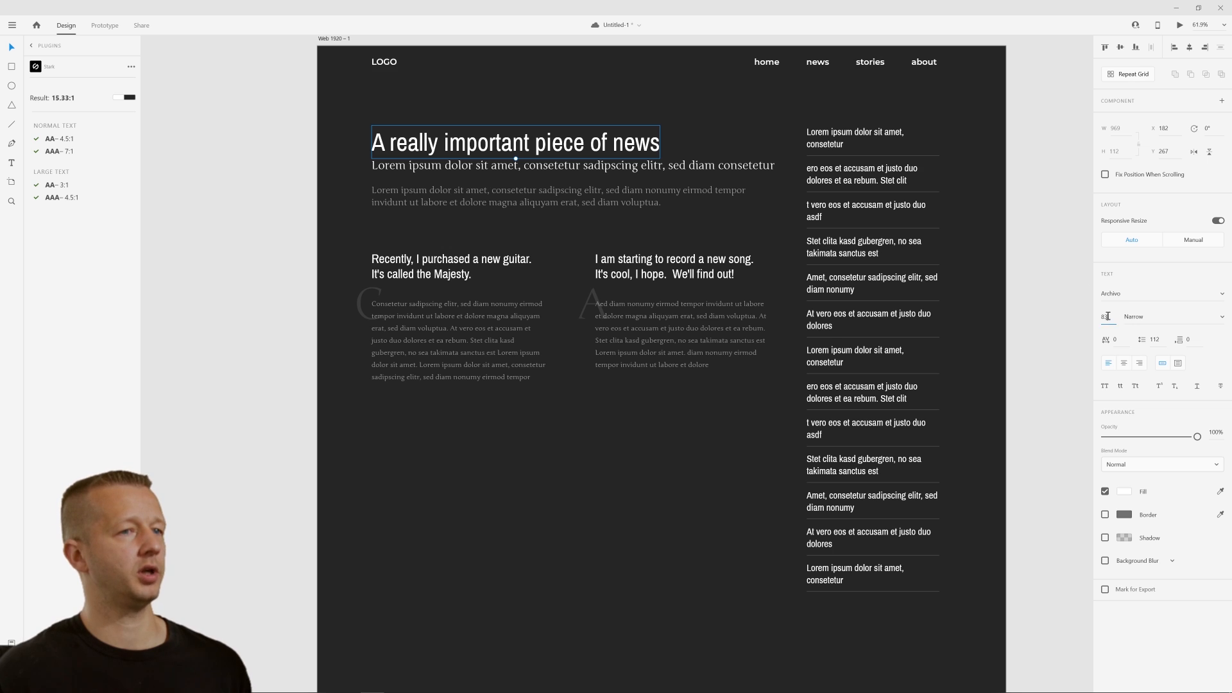
drag(1108, 316, 1112, 277)
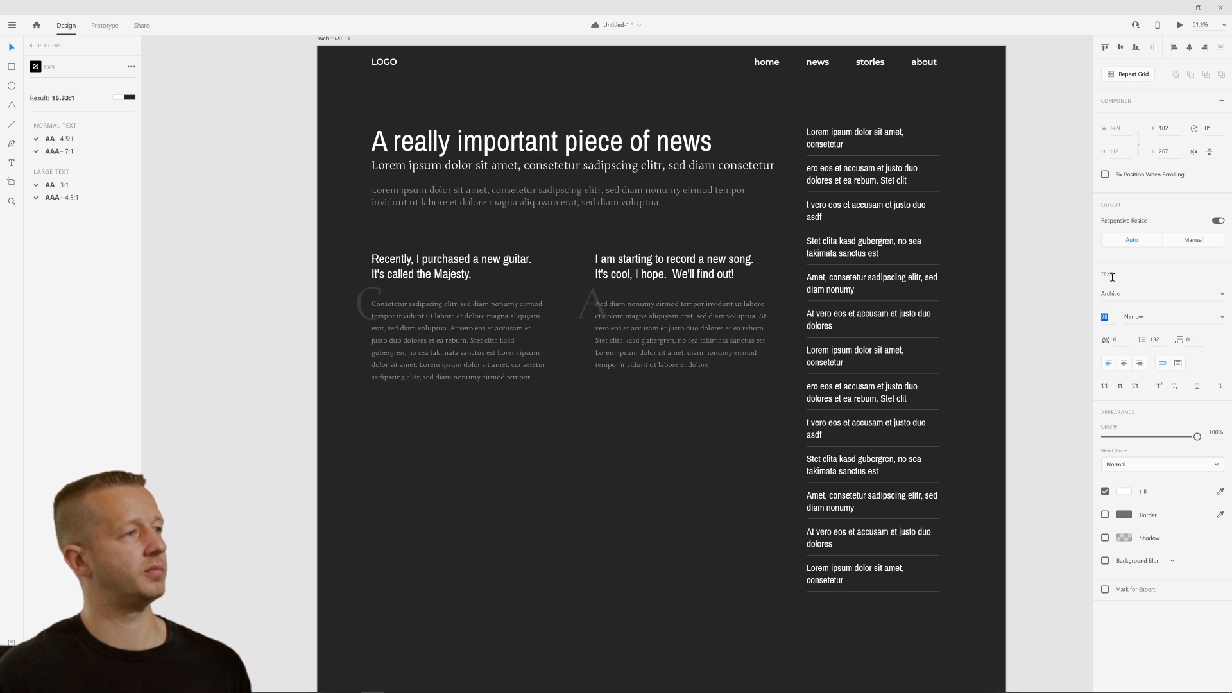
click(619, 168)
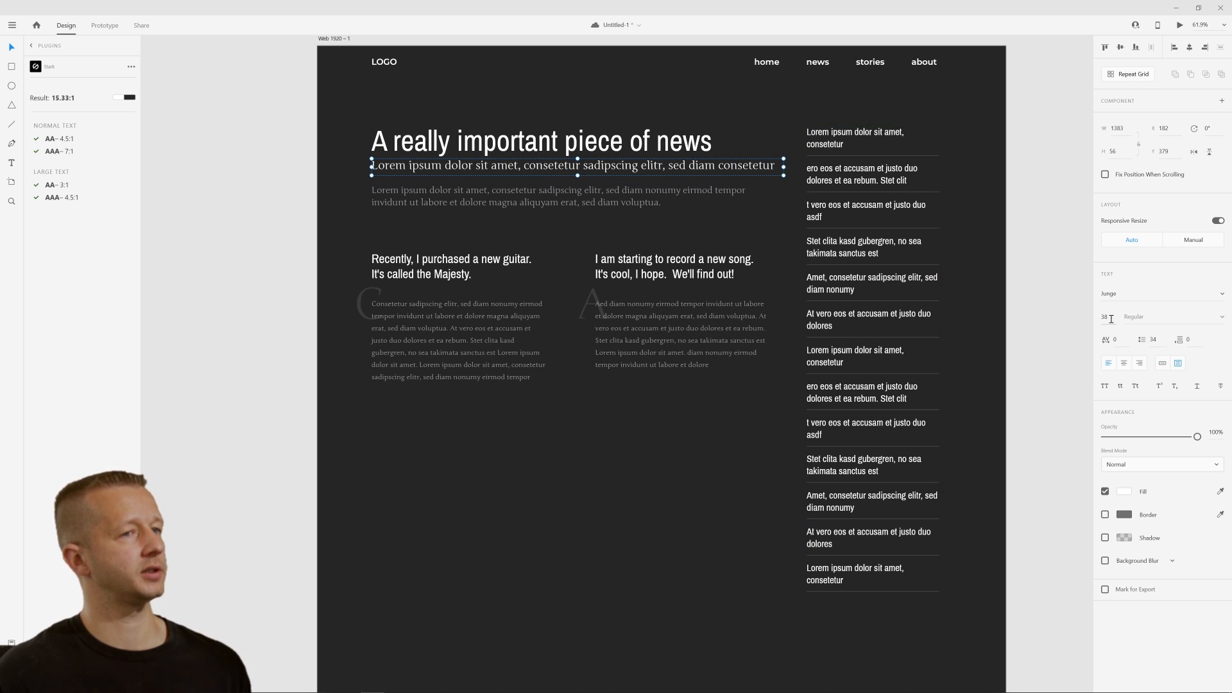
drag(1111, 319, 1116, 299)
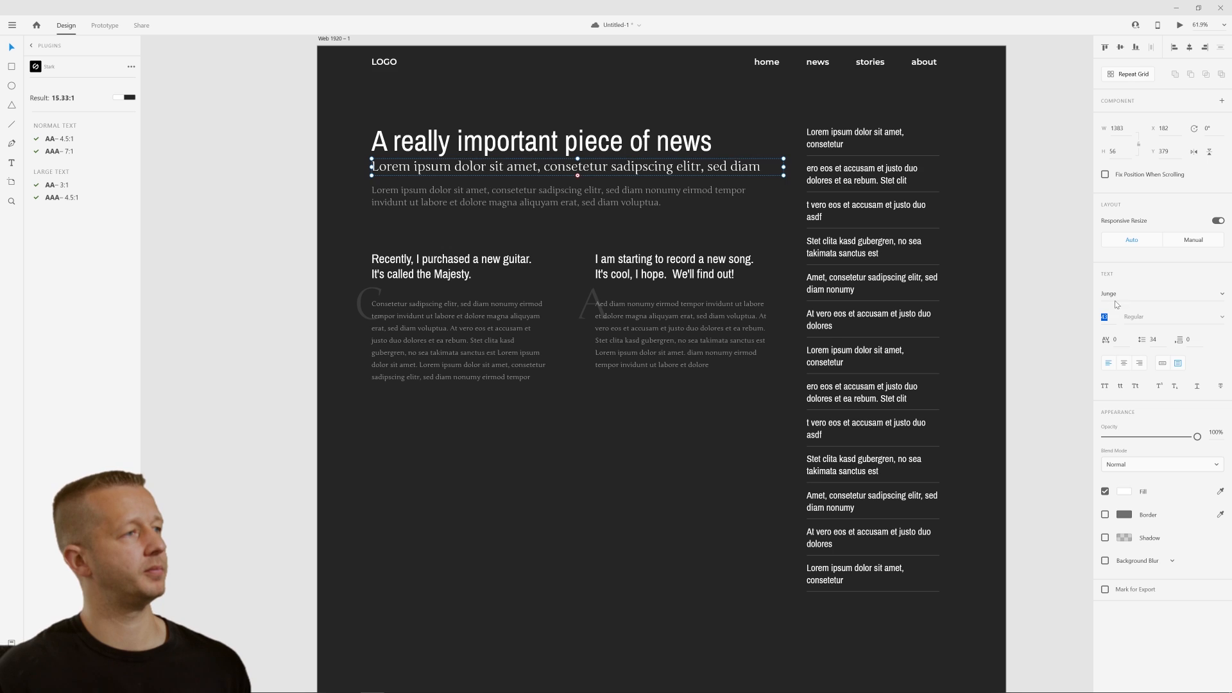
Set the introductory paragraph's font size to 32 and increase its line spacing
click(603, 206)
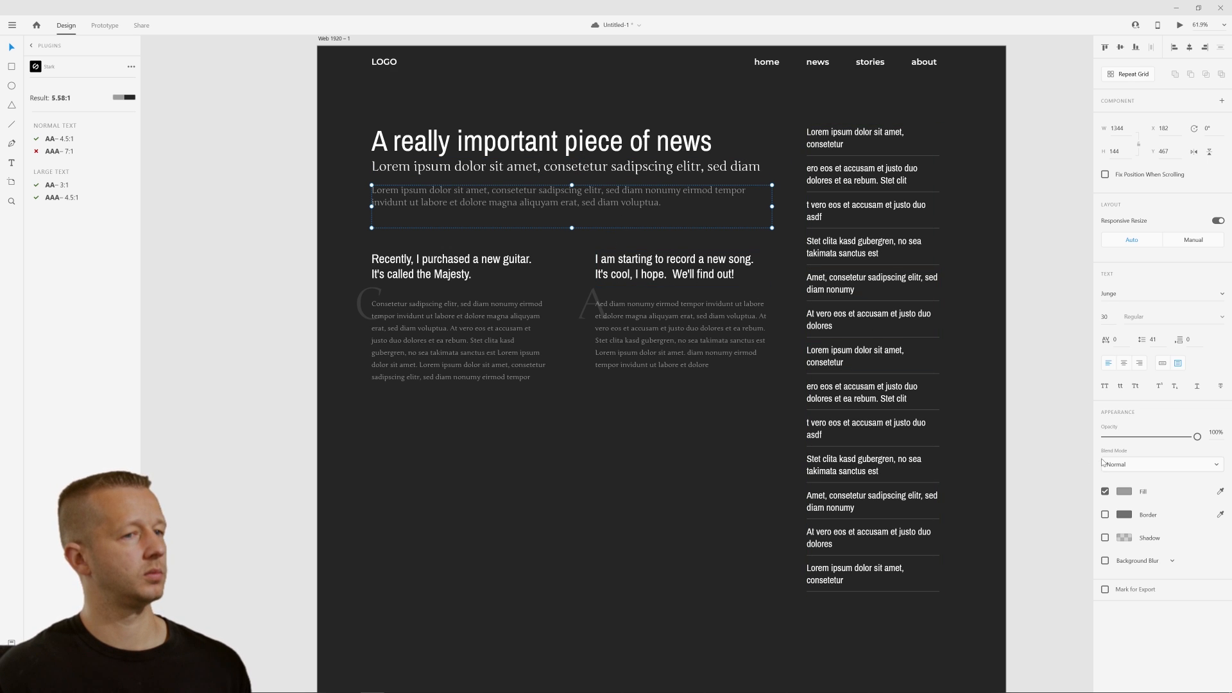
drag(1115, 319, 1117, 307)
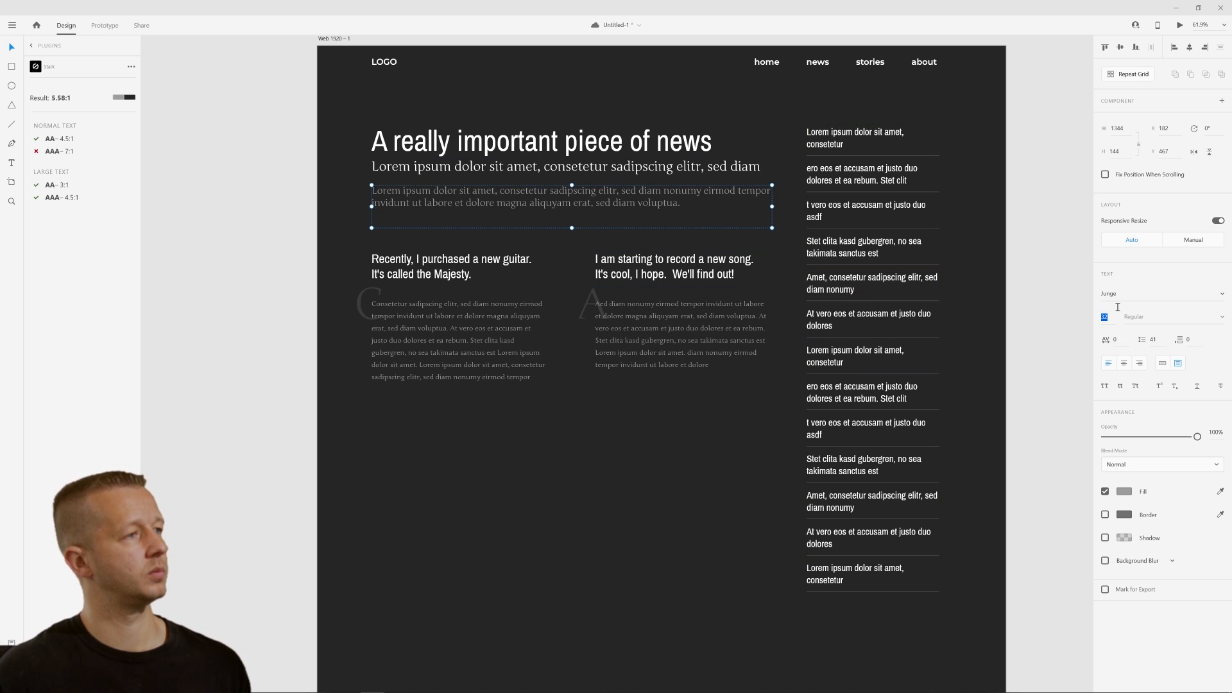
drag(1153, 339, 1164, 315)
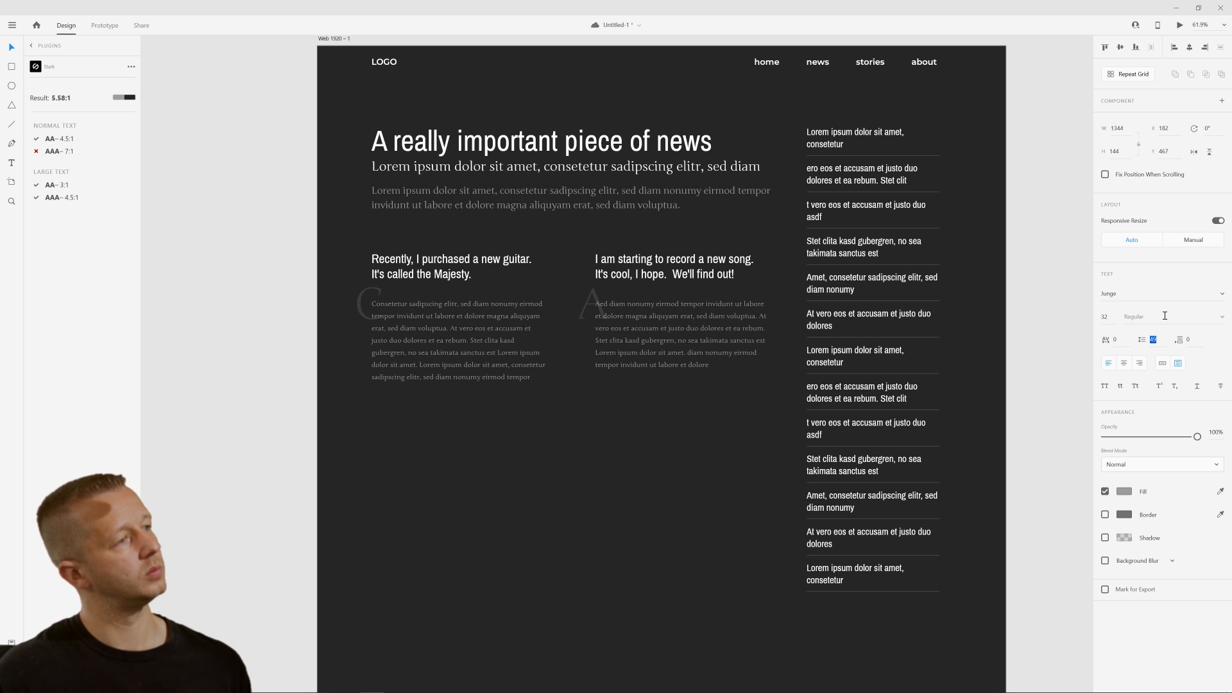
click(640, 548)
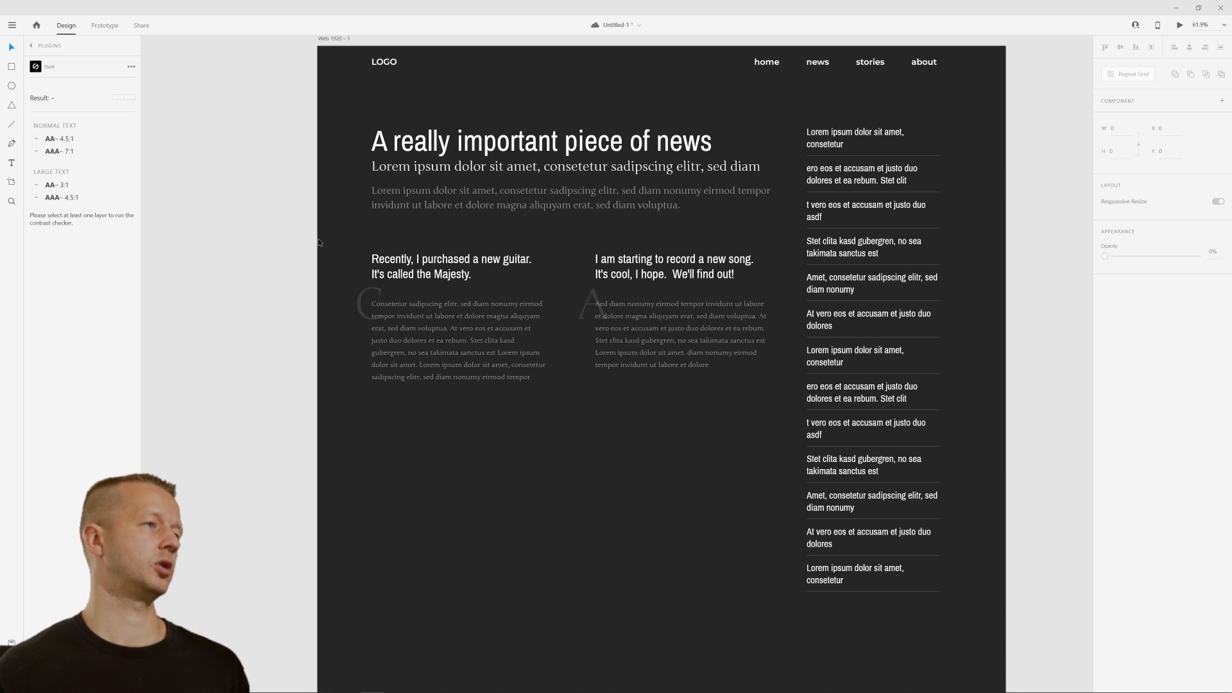
click(682, 196)
click(639, 169)
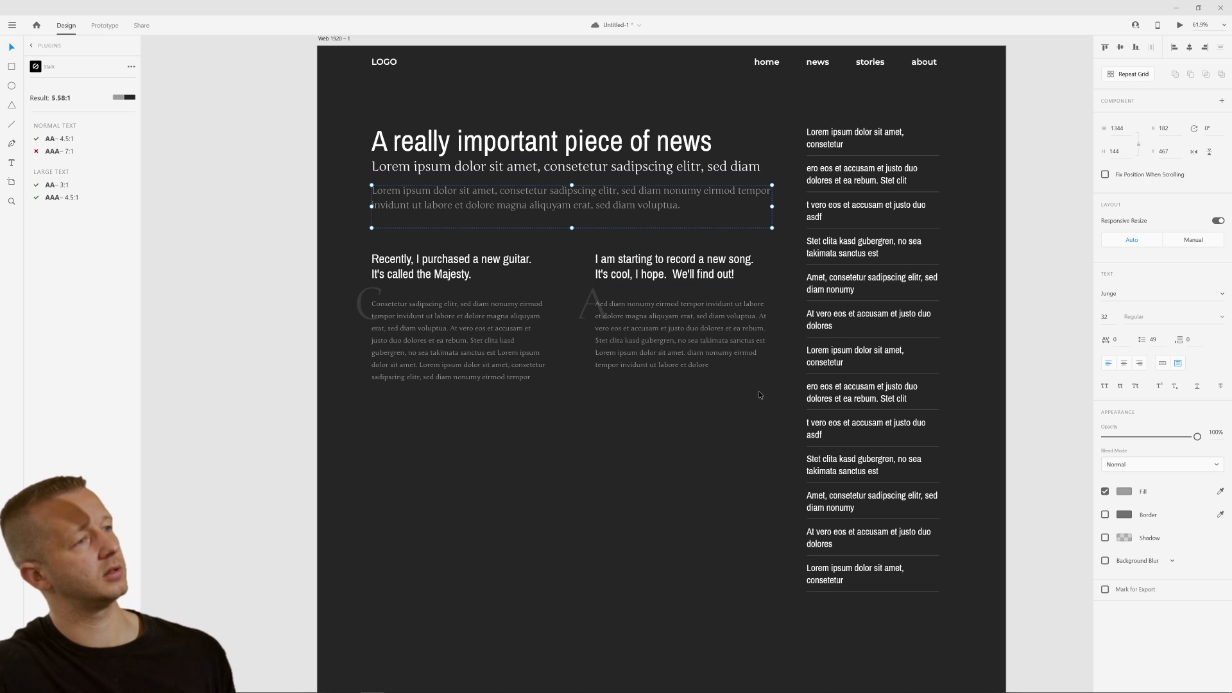
click(702, 490)
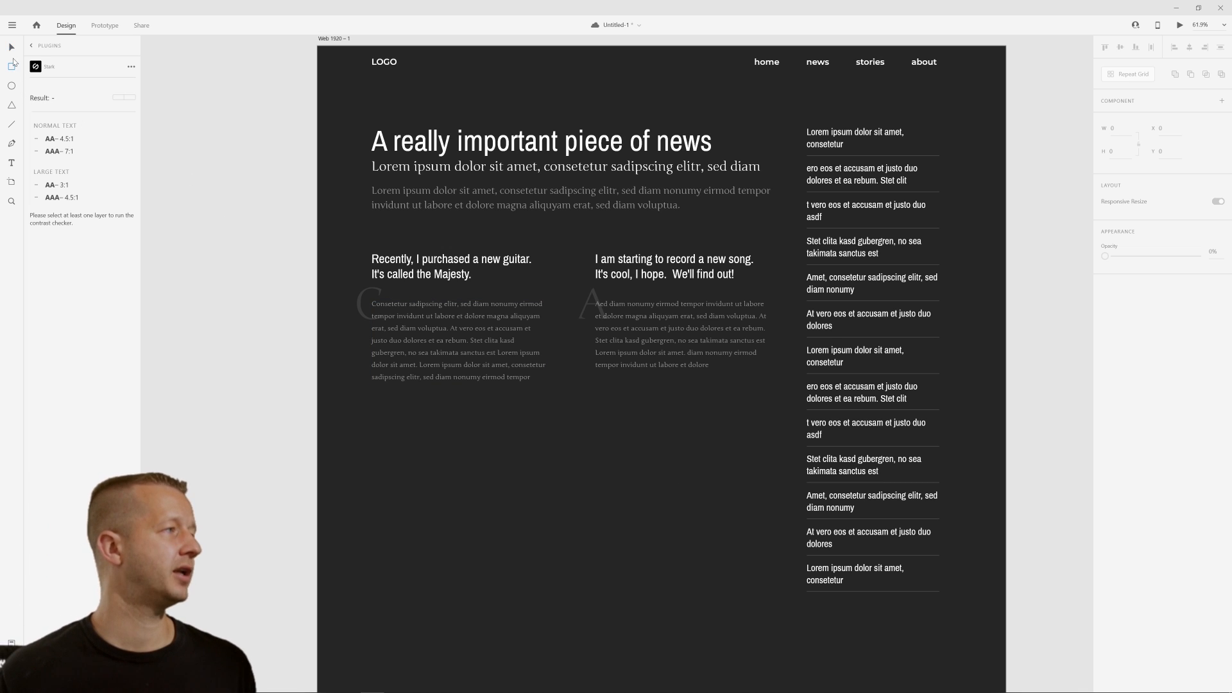
Draw a full-width rectangle about 2312 by 1433 beneath the introductory paragraph and send it behind all the text
key(r)
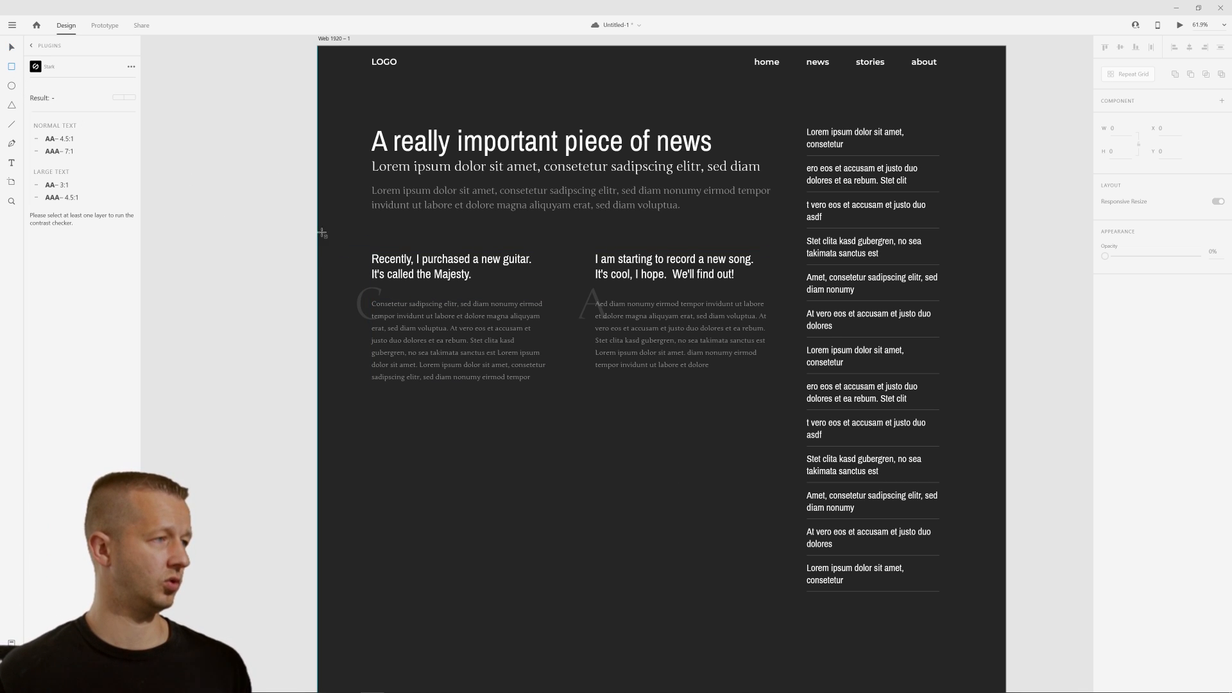
drag(319, 233, 1006, 660)
scroll(886, 521, down, 2)
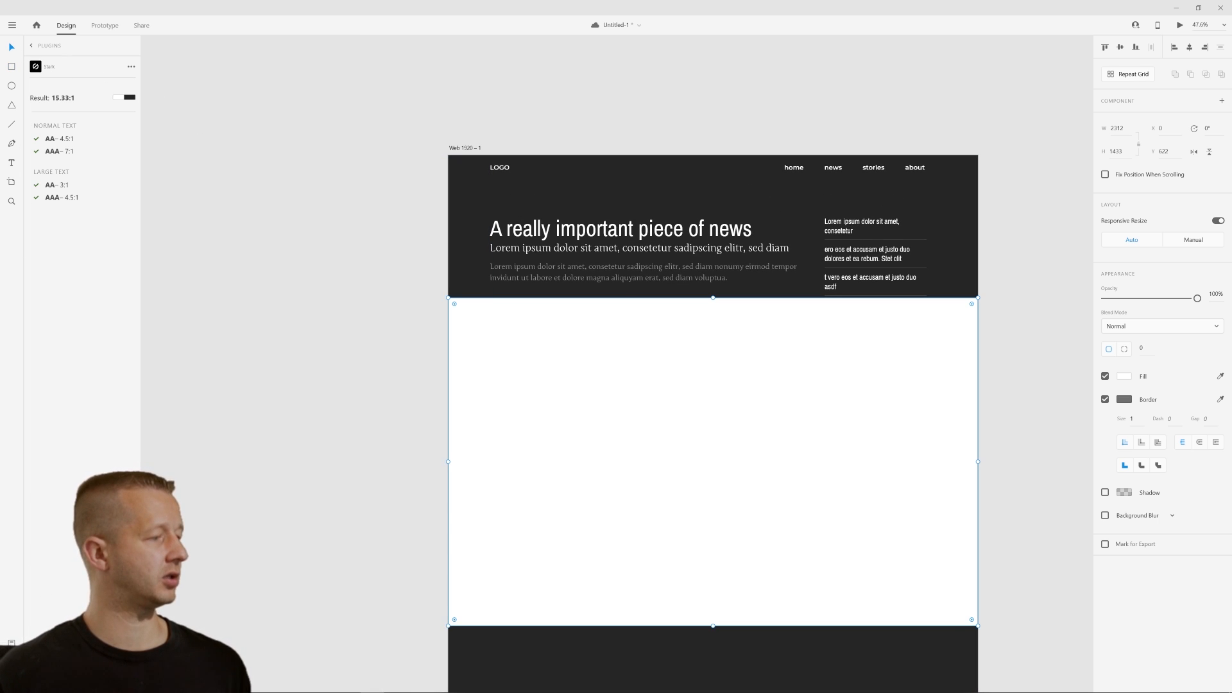
key(ctrl+y)
drag(64, 82, 75, 322)
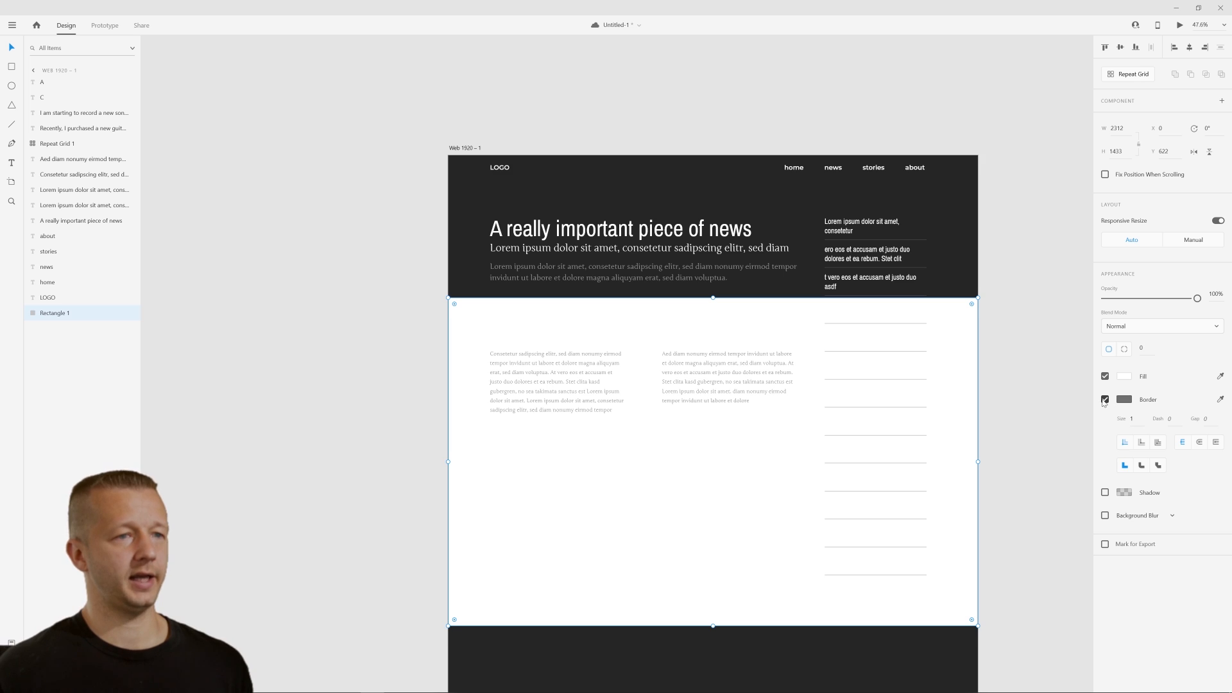
Remove the new rectangle's border and give it a dark grey fill slightly lighter than the page background
click(1128, 379)
mouse_move(1012, 366)
mouse_down()
mouse_move(961, 394)
mouse_move(938, 387)
mouse_up()
click(1012, 602)
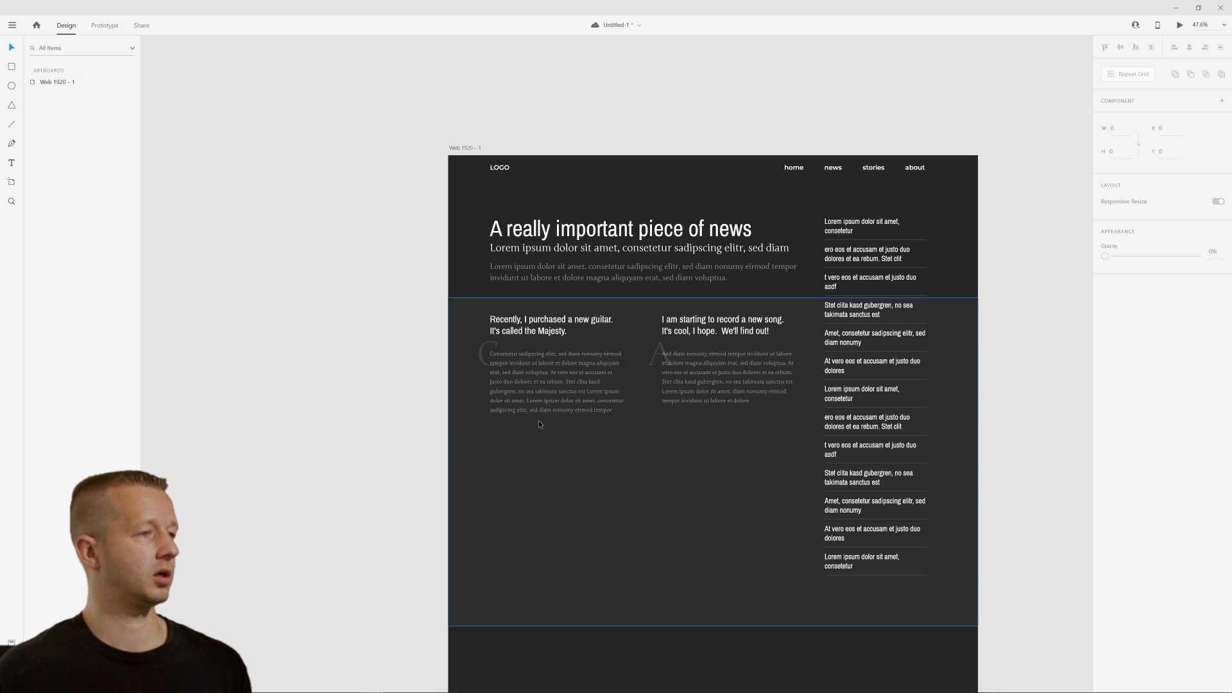
Duplicate the background rectangle and shrink the copy to a panel about 583 by 1289 behind the sidebar list
click(549, 442)
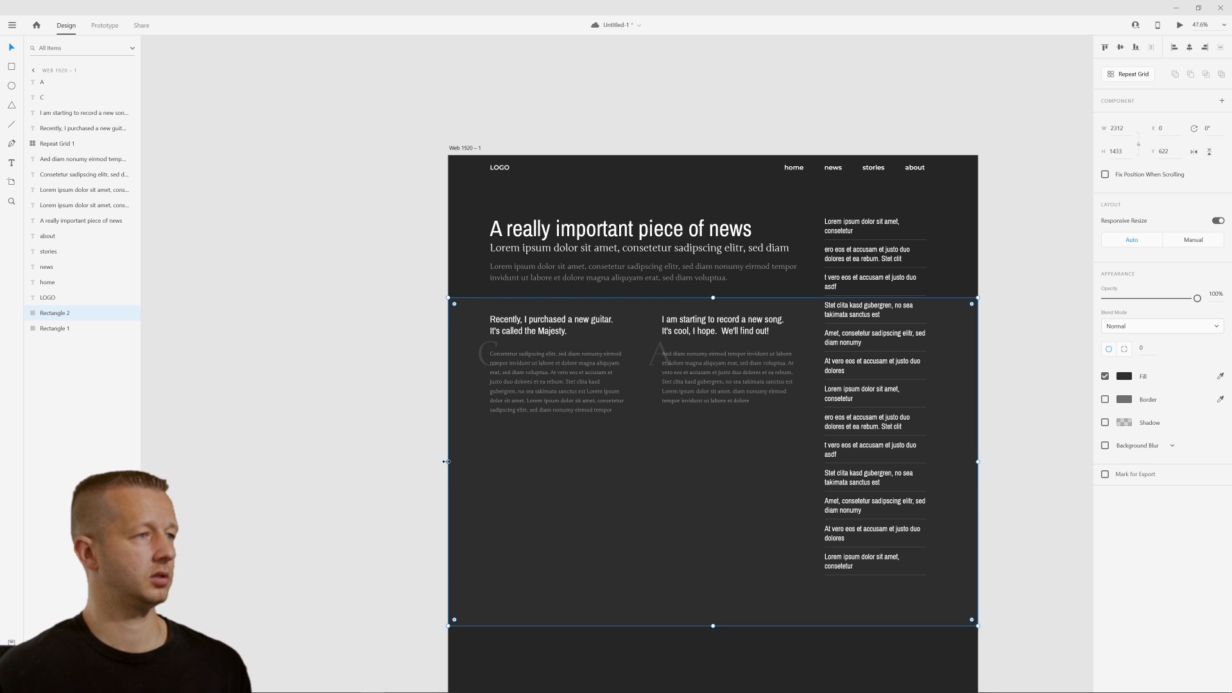
drag(446, 461, 809, 474)
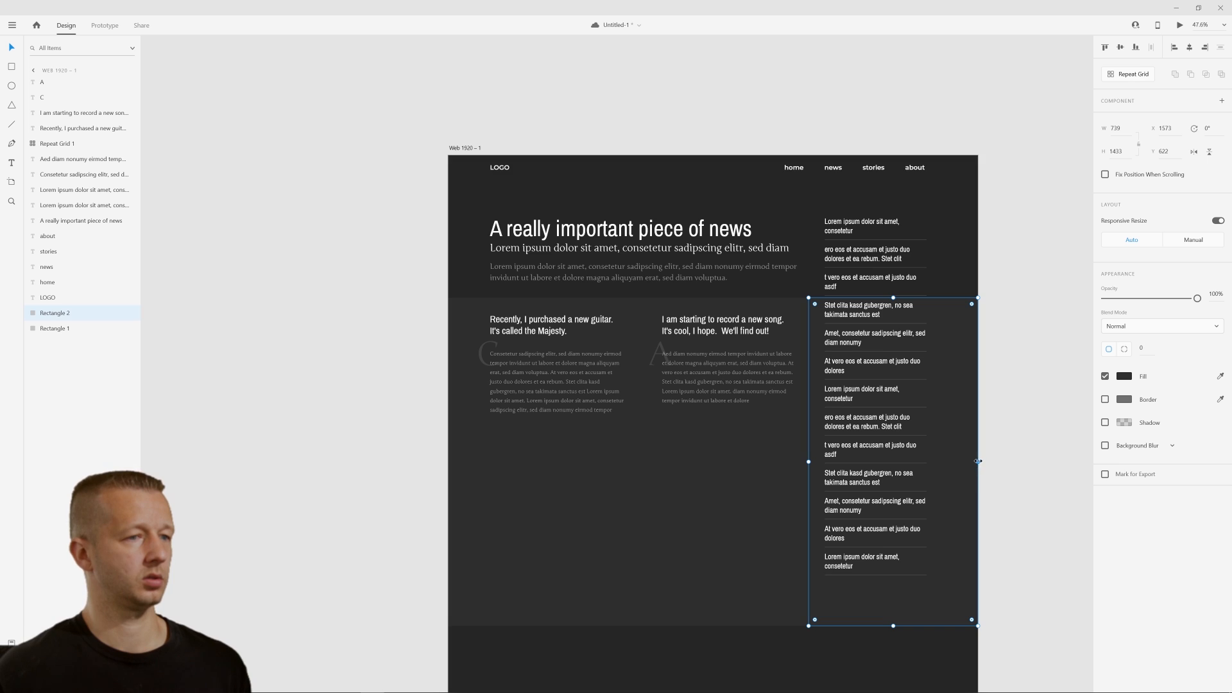
drag(979, 461, 941, 462)
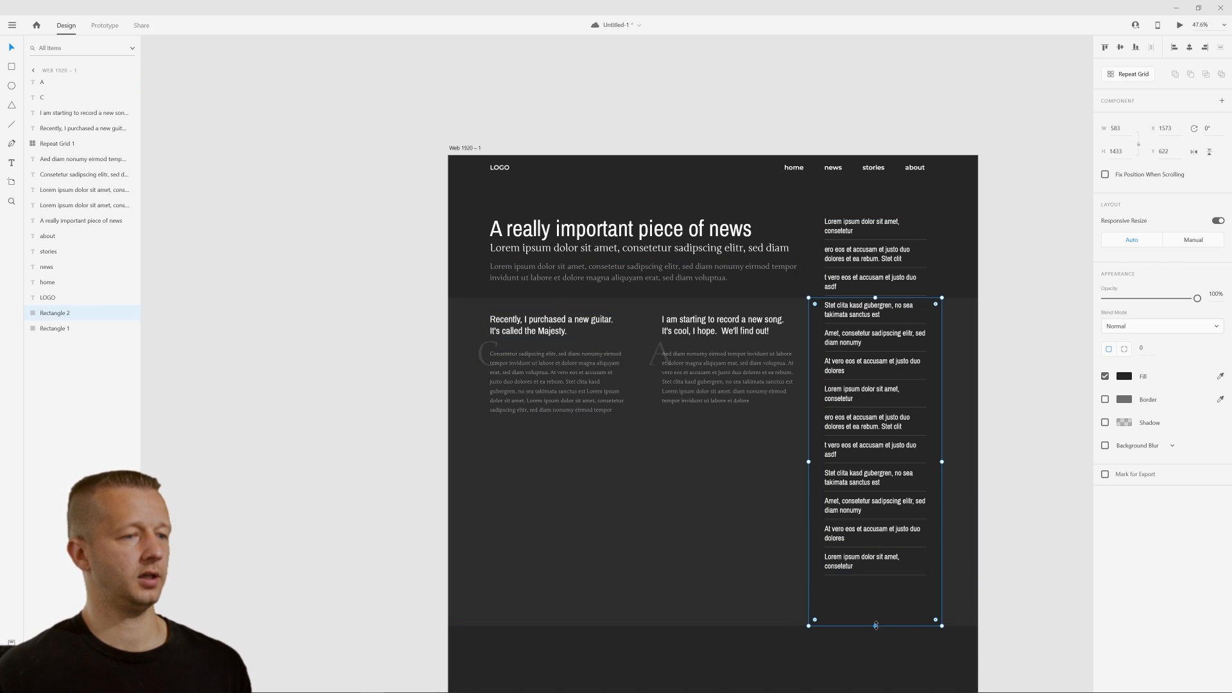
drag(876, 625, 886, 593)
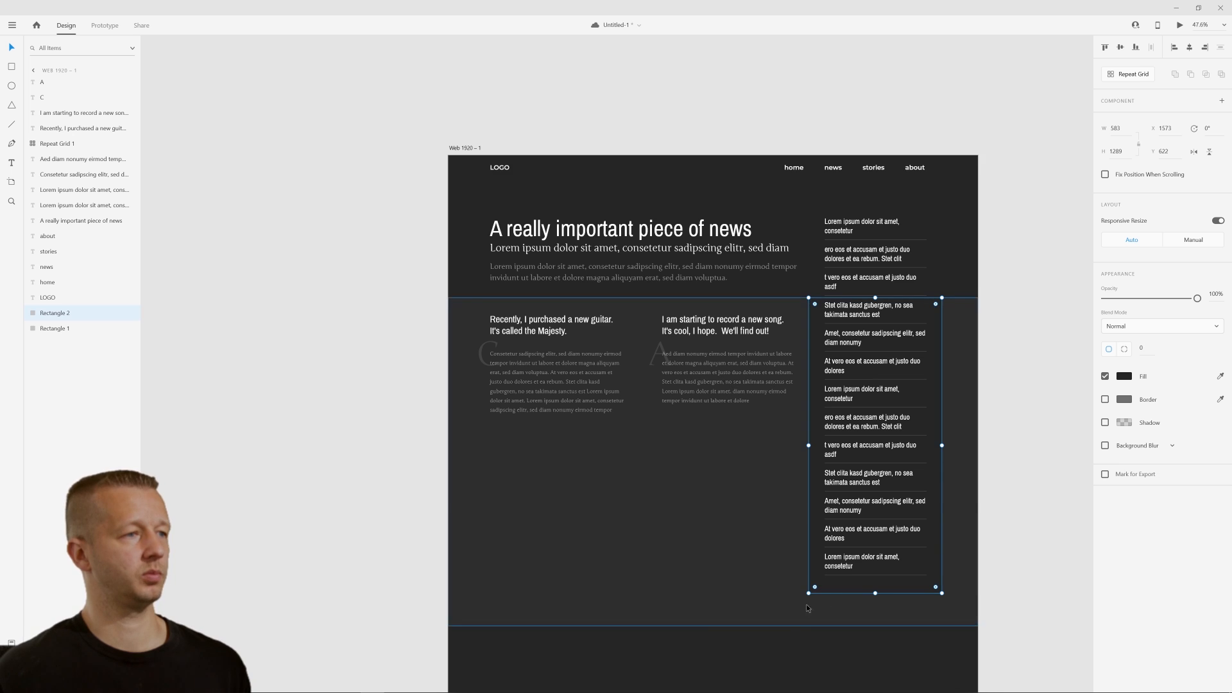
click(675, 114)
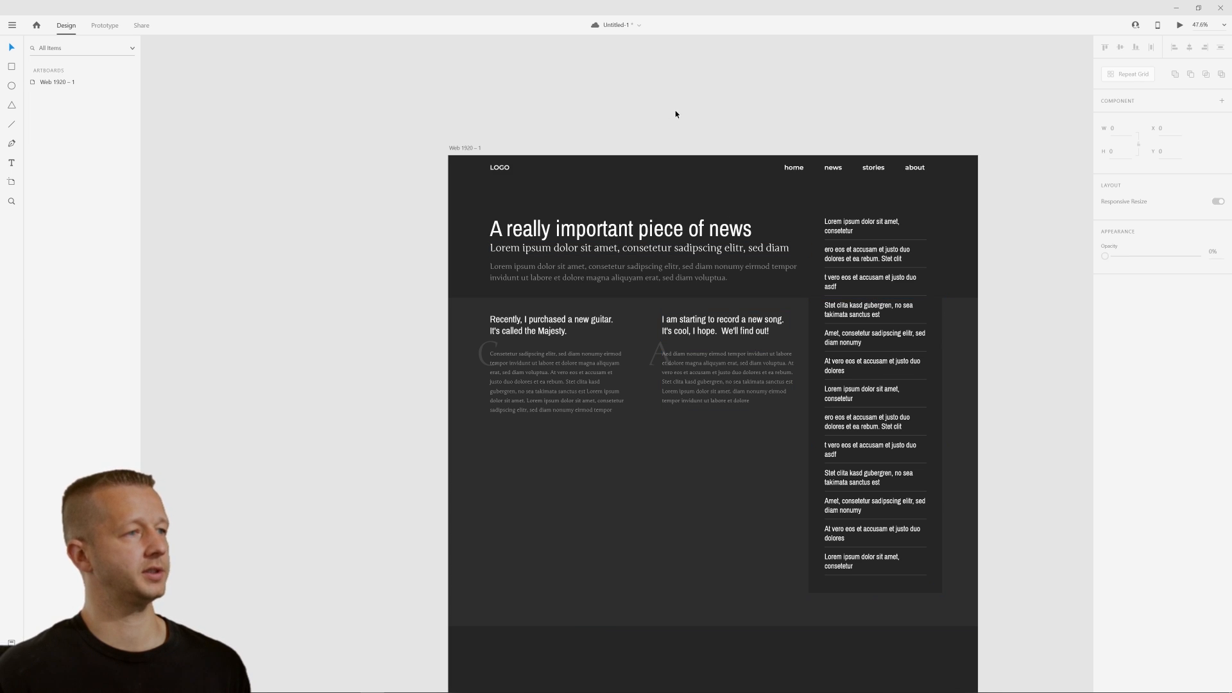
Lock the full-width background rectangle behind the two articles
ctrl+scroll(915, 192, up, 3)
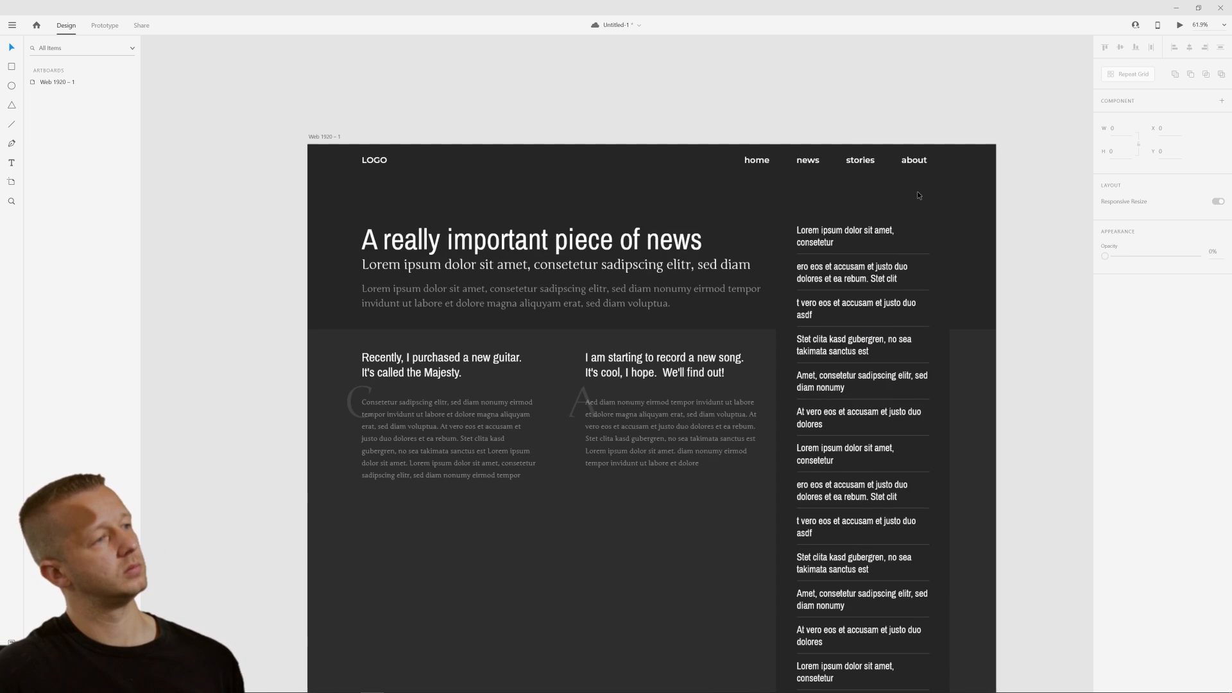
ctrl+scroll(868, 210, down, 2)
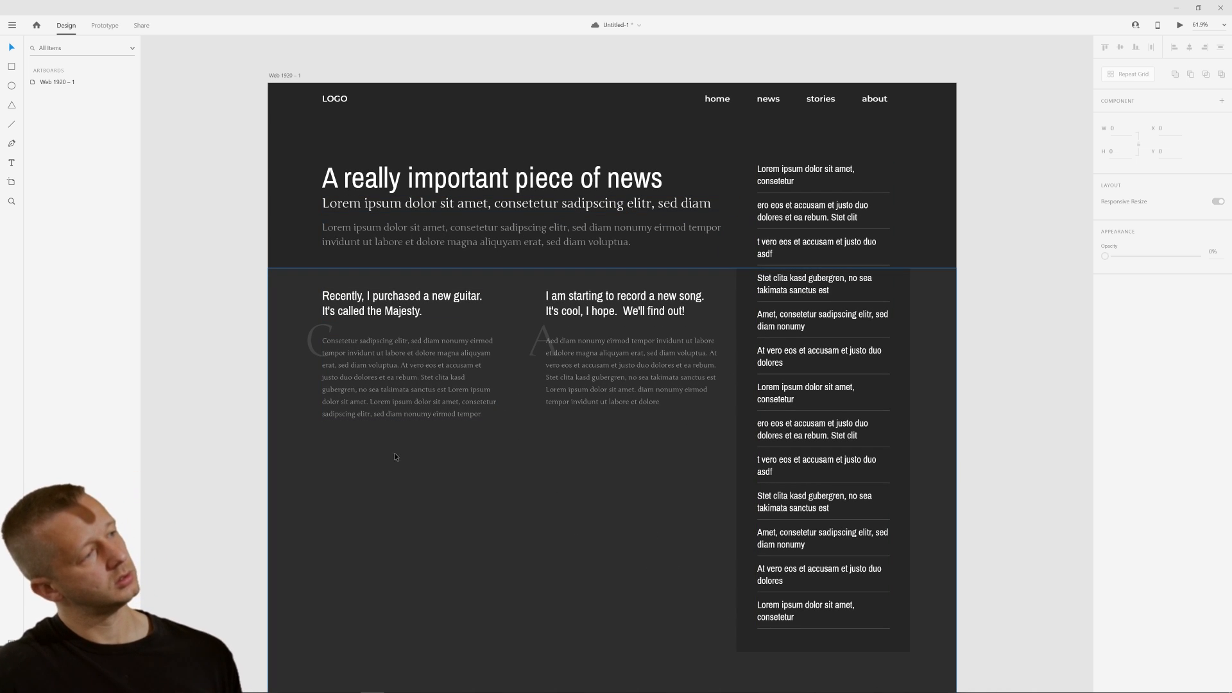
click(532, 476)
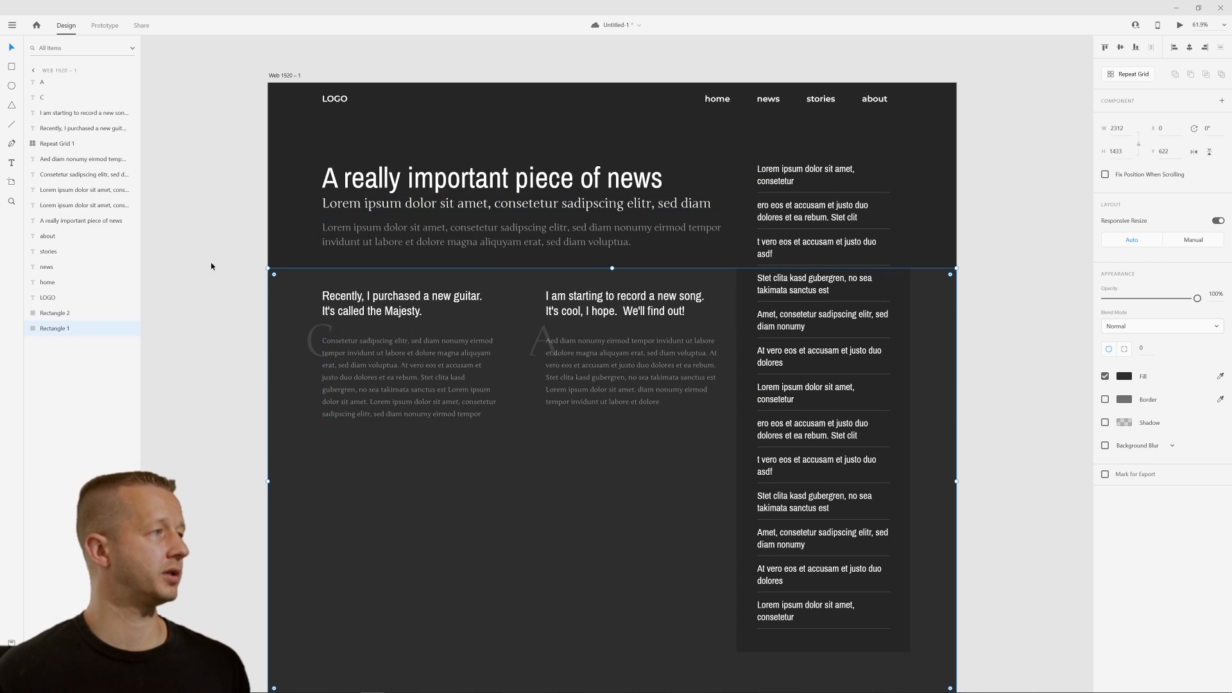
mouse_move(114, 331)
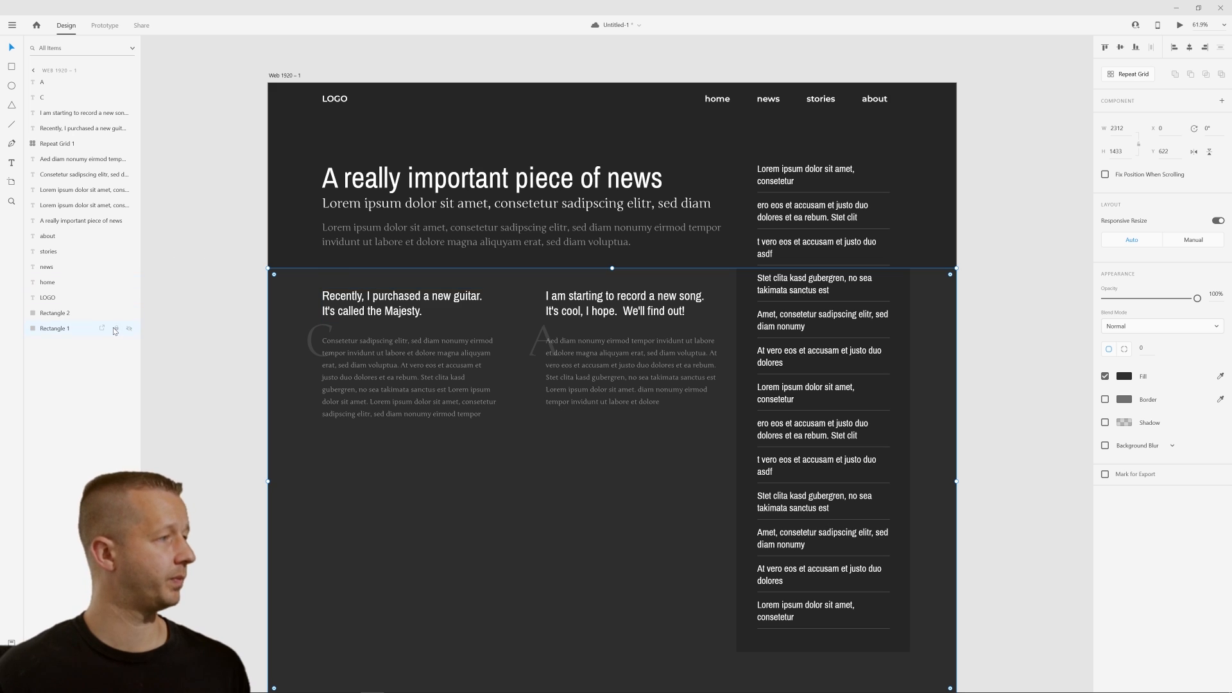
click(197, 382)
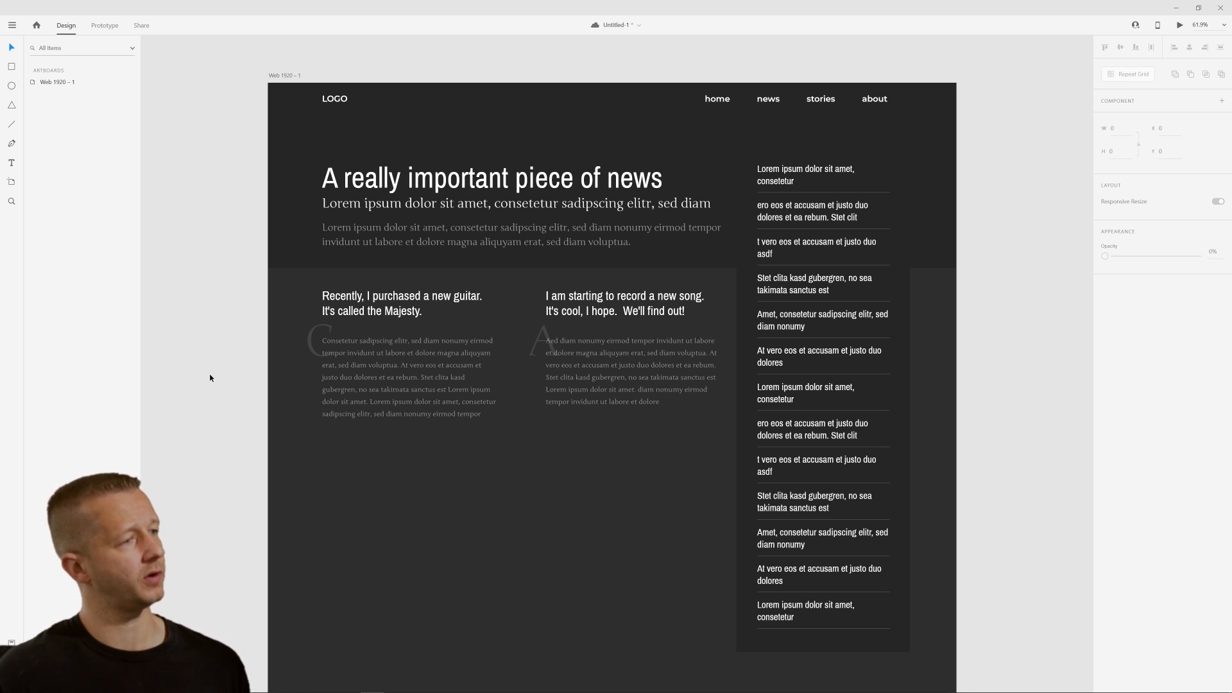
Move the second article's heading, body text and large initial A slightly closer to the first article
drag(523, 279, 684, 430)
drag(657, 367, 651, 363)
click(679, 473)
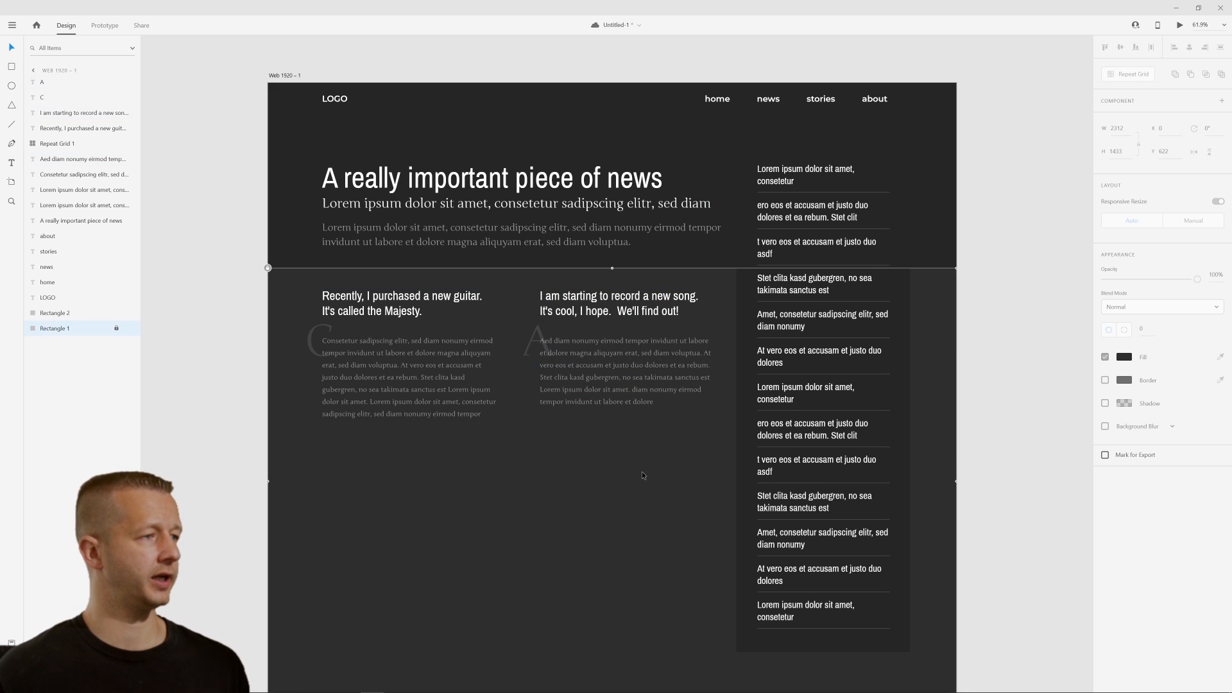
drag(605, 455, 640, 389)
scroll(658, 408, down, 5)
scroll(636, 413, up, 3)
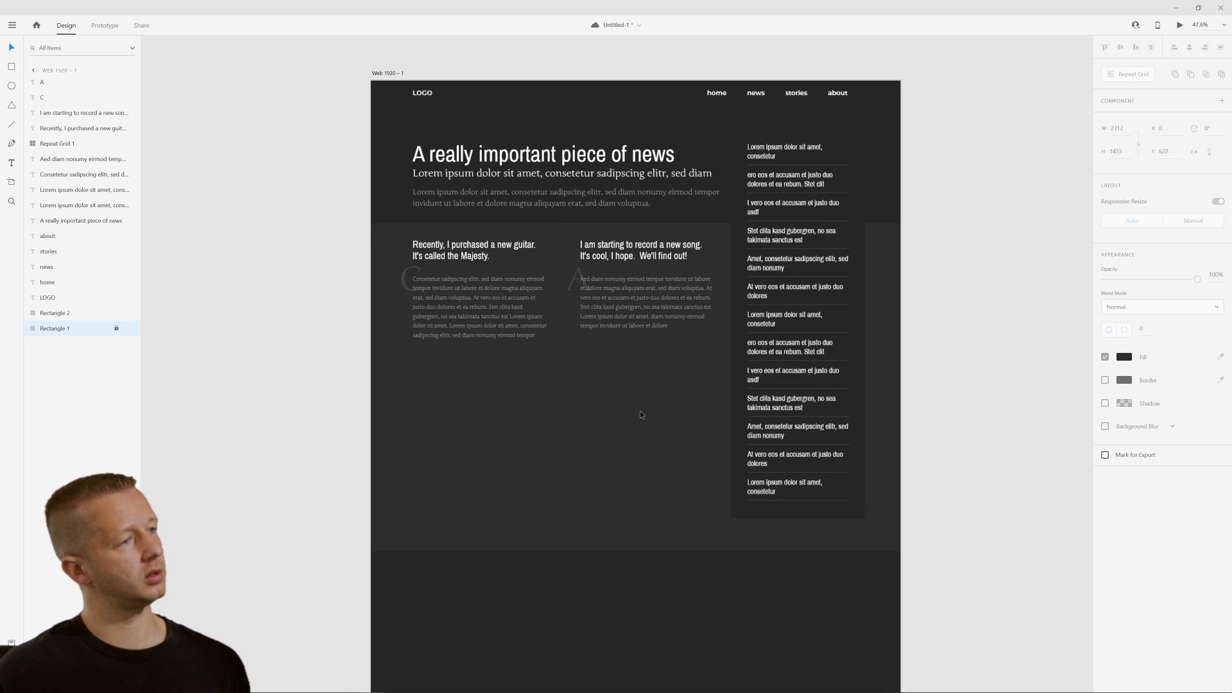
click(318, 345)
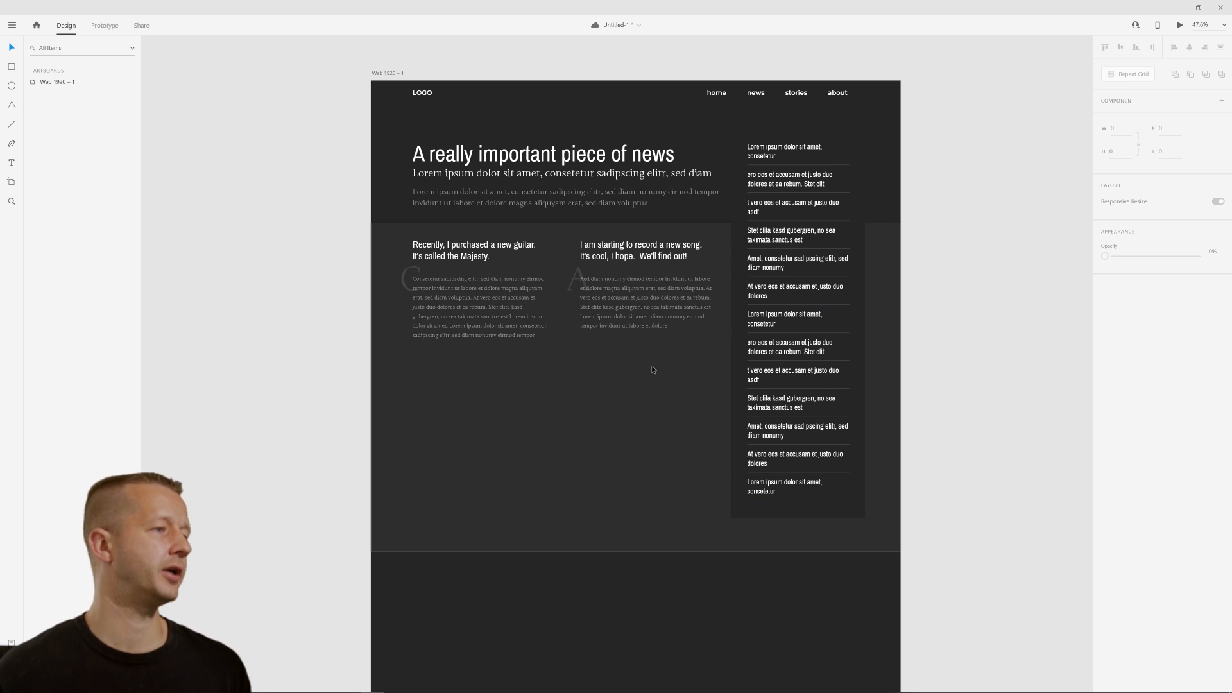
click(406, 280)
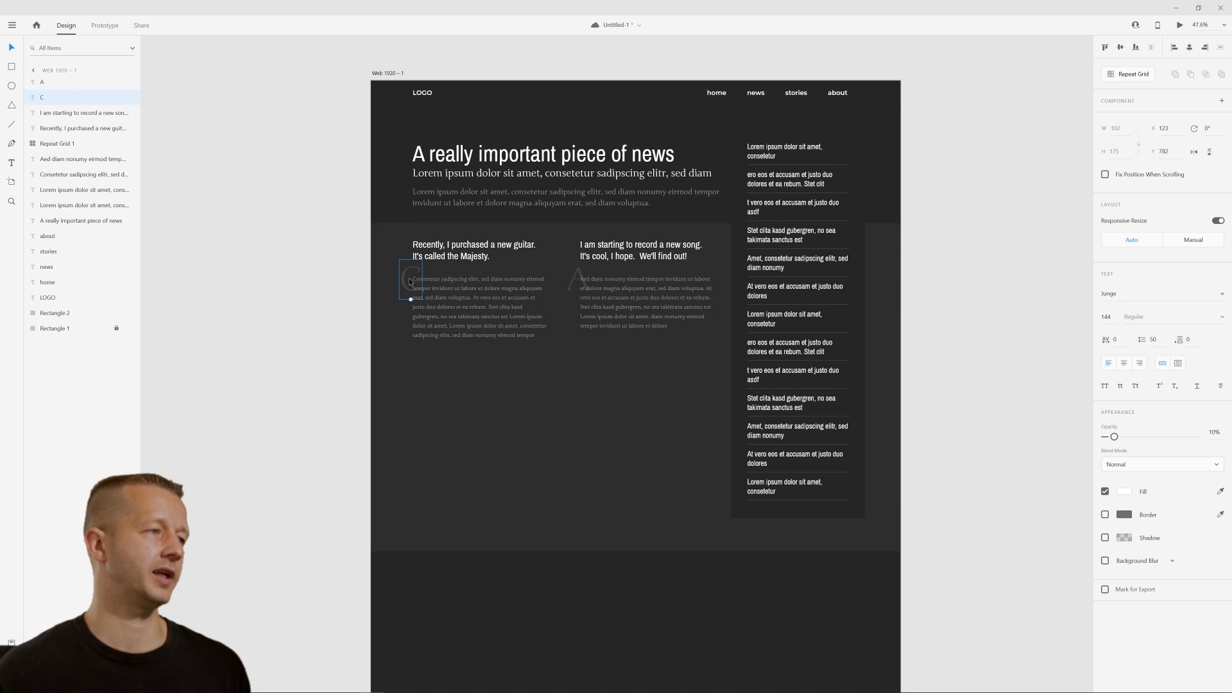
key(ctrl+z)
key(ctrl+z)
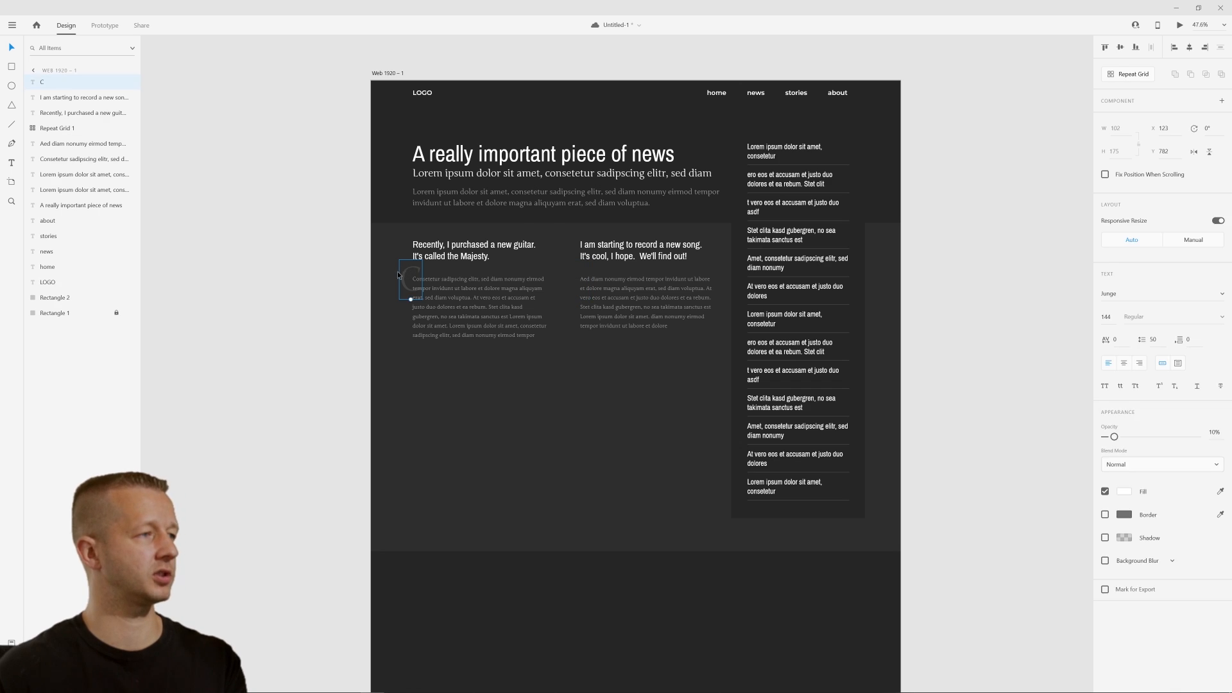
key(ctrl+shift+z)
click(264, 336)
key(ctrl+shift+z)
click(259, 349)
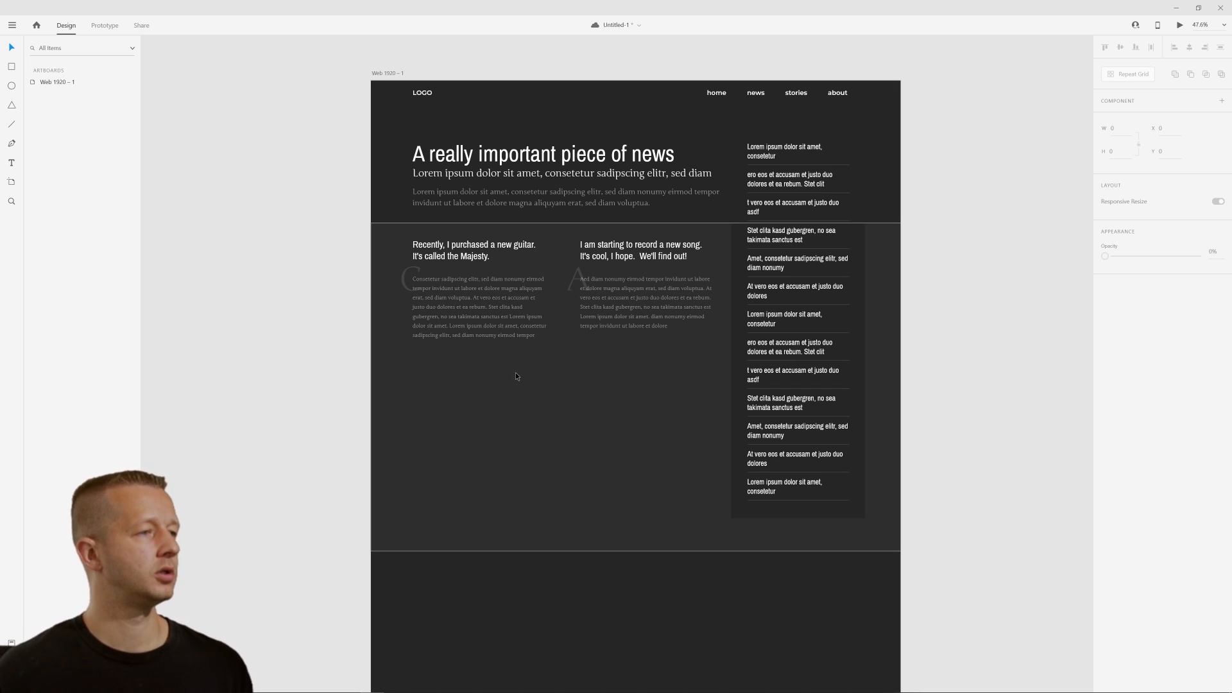
Turn the two articles into a repeat grid, extend it to a second row and widen the gap between the rows
scroll(515, 372, up, 3)
drag(533, 418, 599, 344)
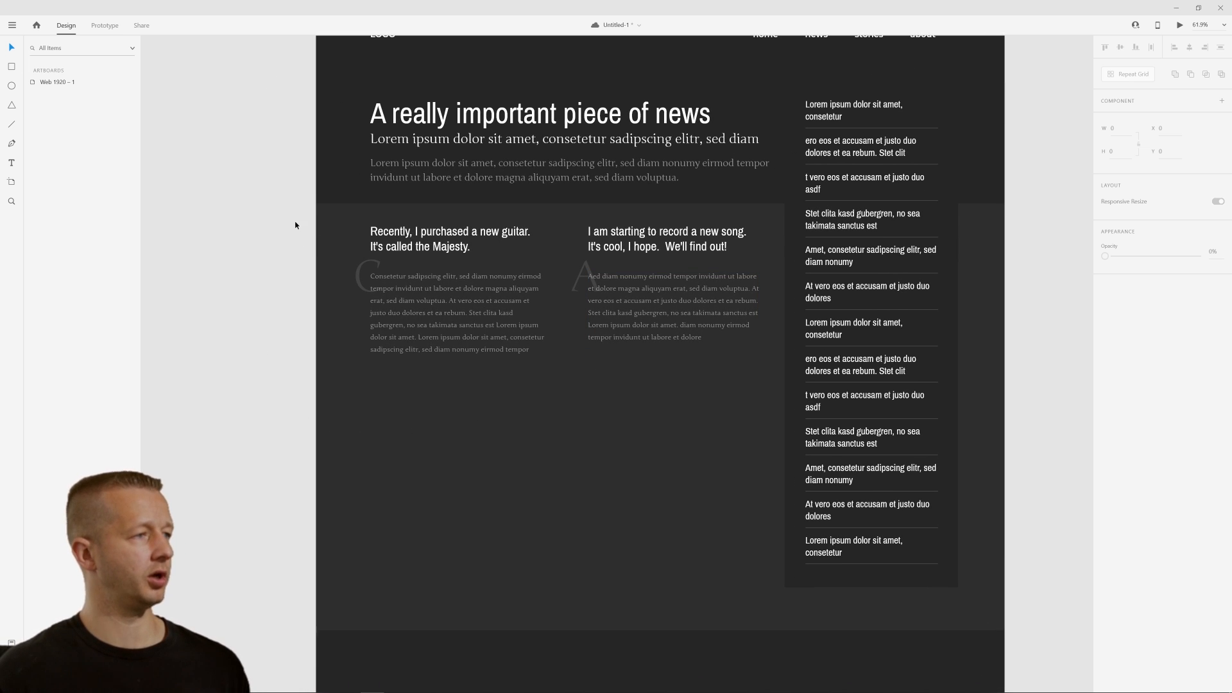
drag(287, 220, 762, 371)
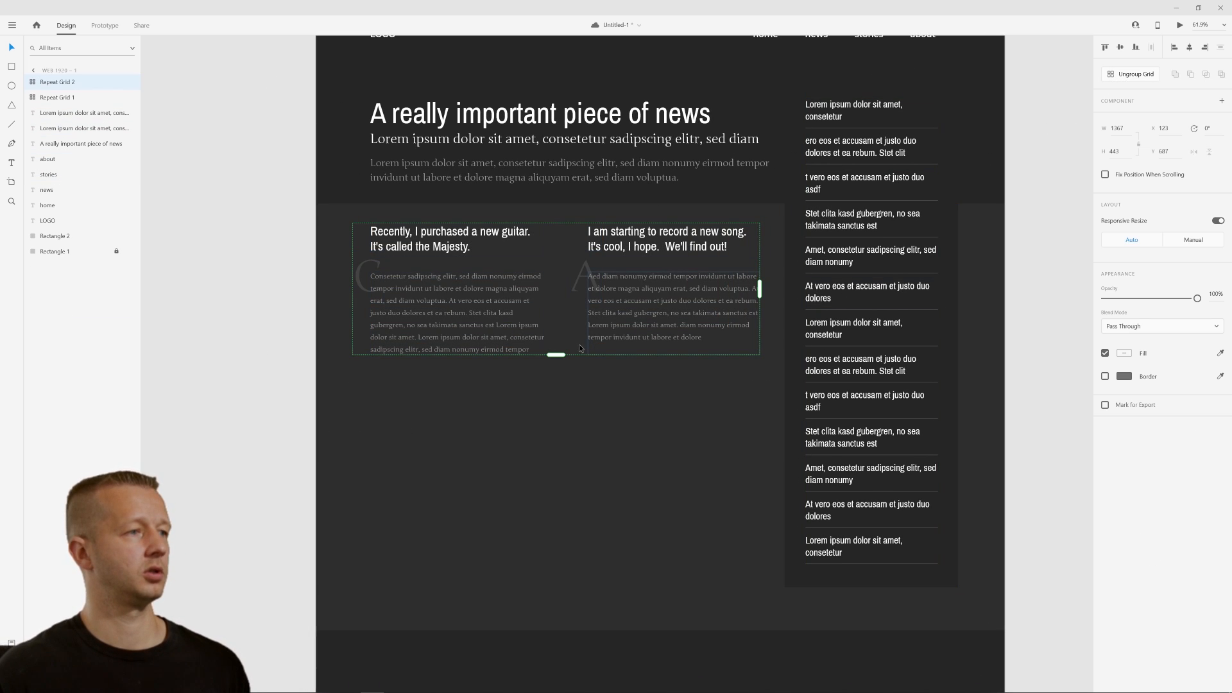
drag(555, 354, 555, 499)
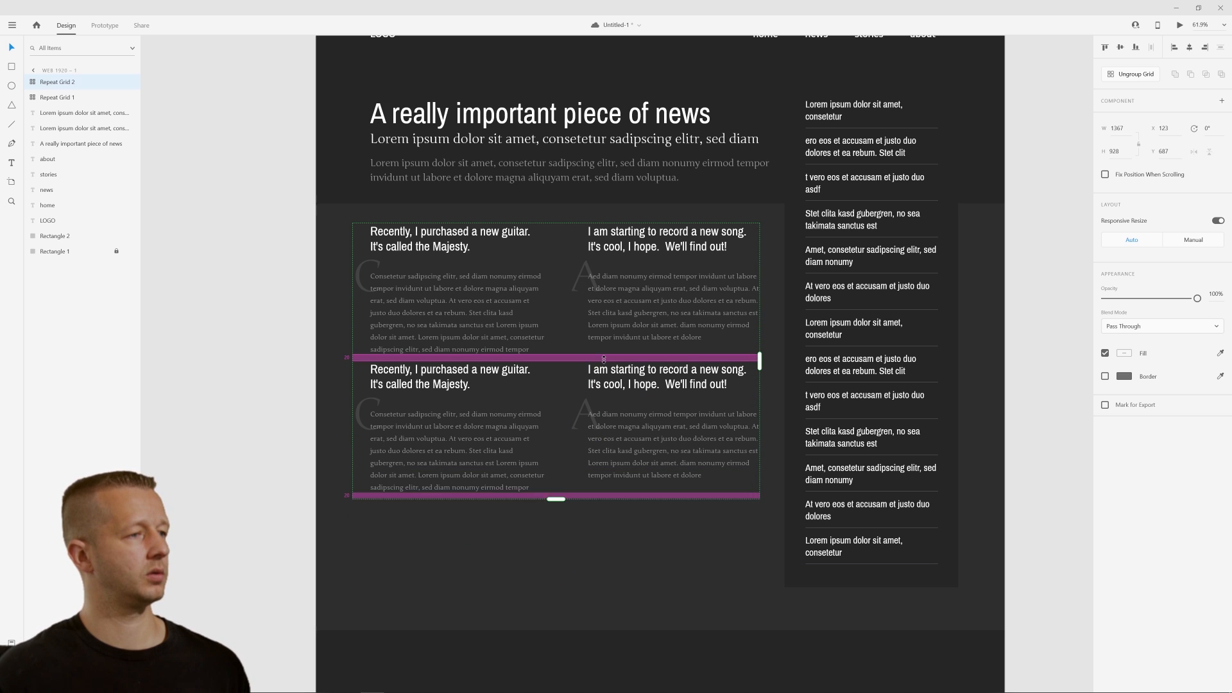
mouse_move(604, 359)
mouse_down()
mouse_move(604, 389)
mouse_move(604, 374)
mouse_up()
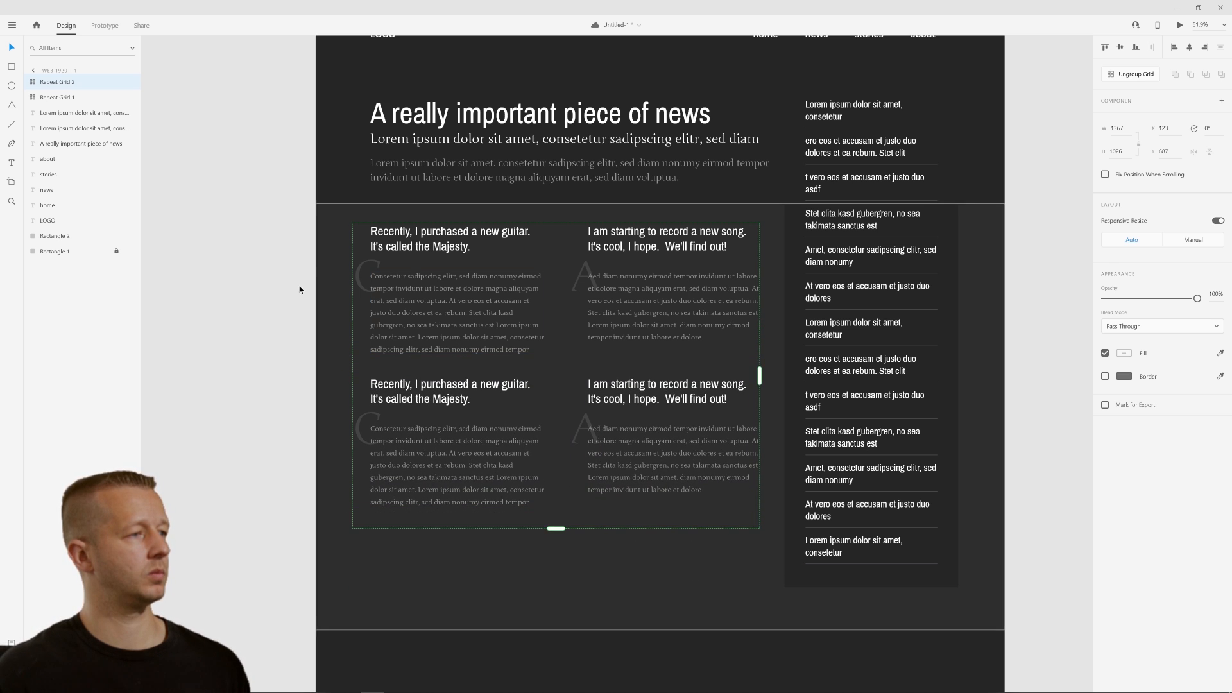
click(299, 289)
scroll(681, 299, down, 5)
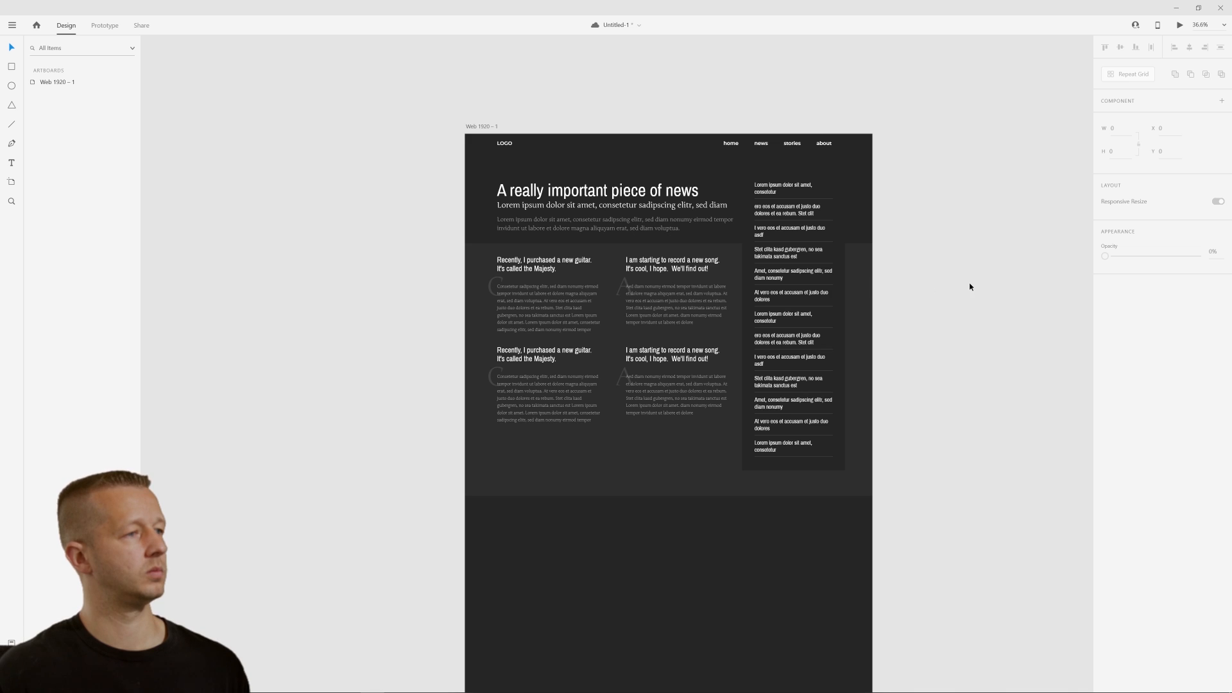
scroll(619, 289, up, 5)
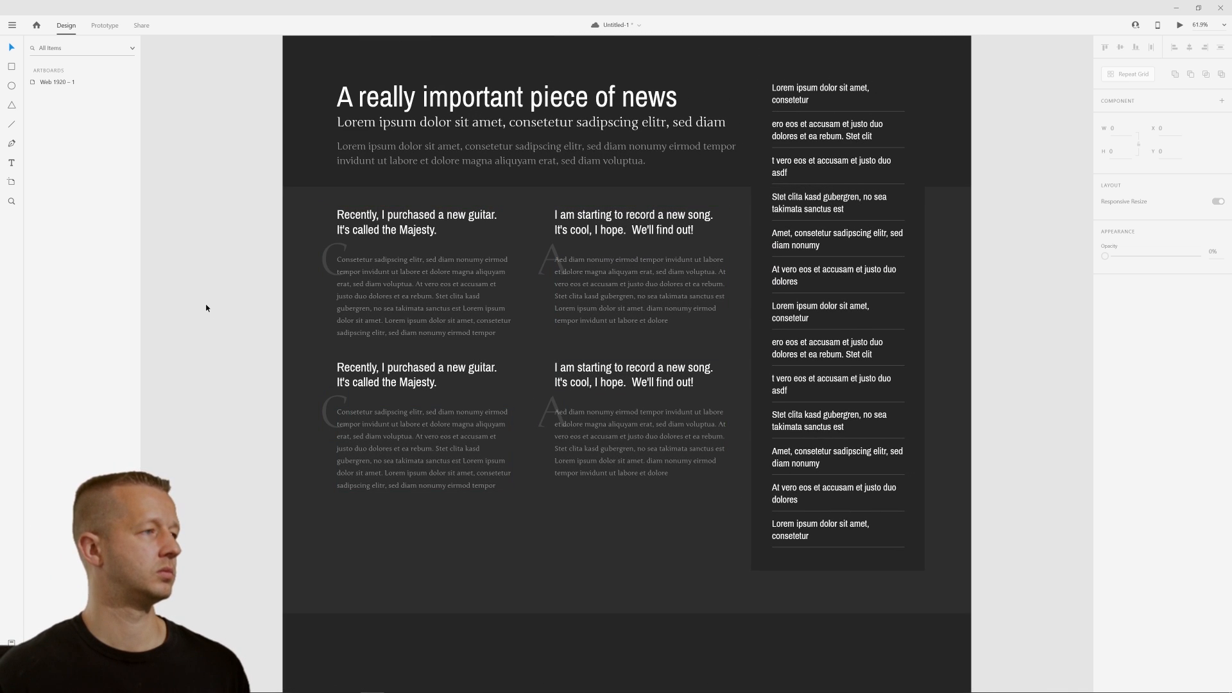
scroll(232, 322, down, 3)
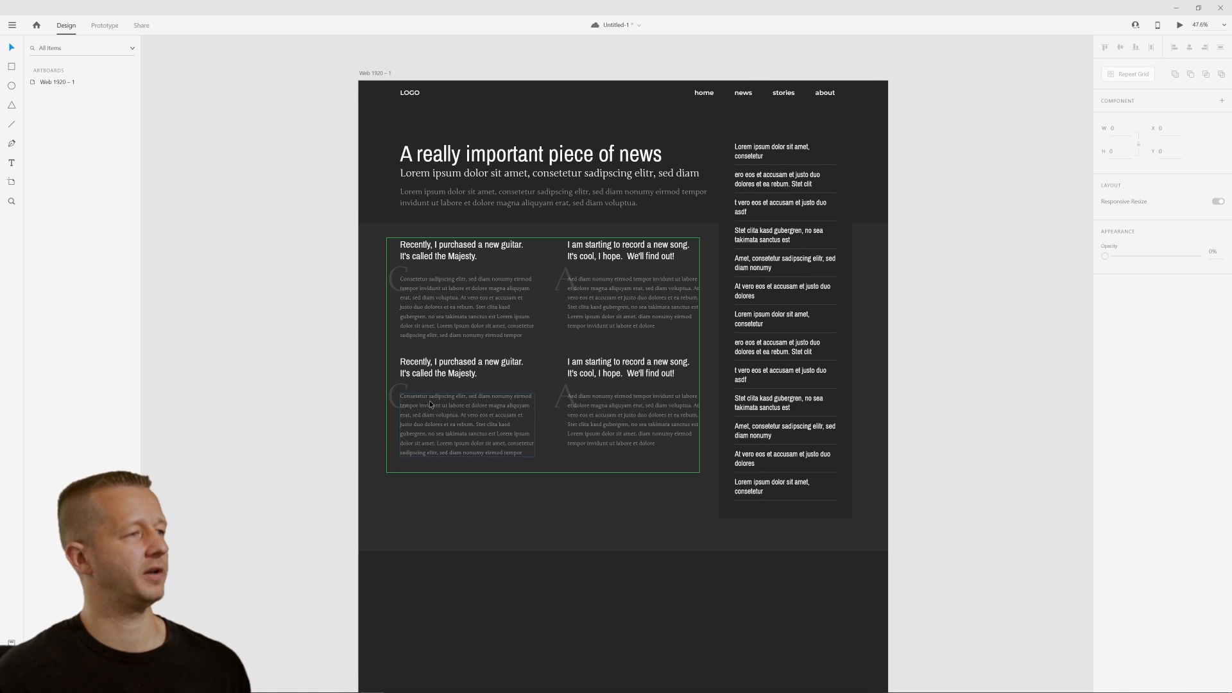
Undo the article repeat grid, the second article's move and the locking of the background rectangle
click(459, 417)
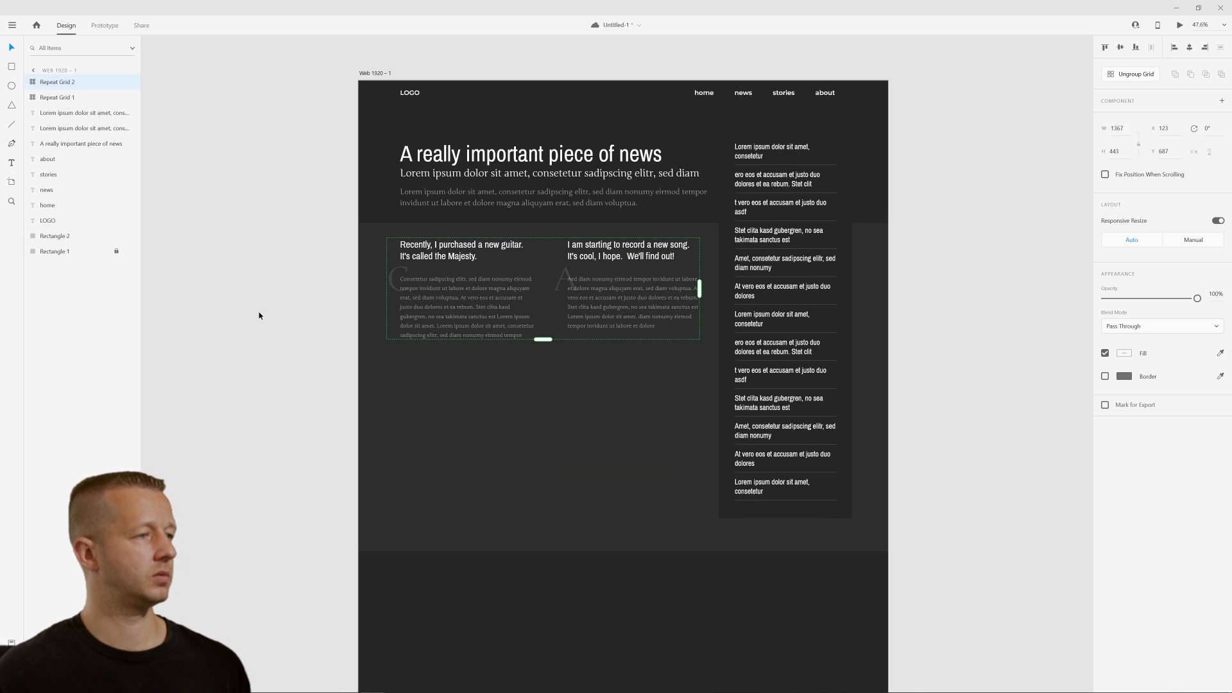
click(260, 315)
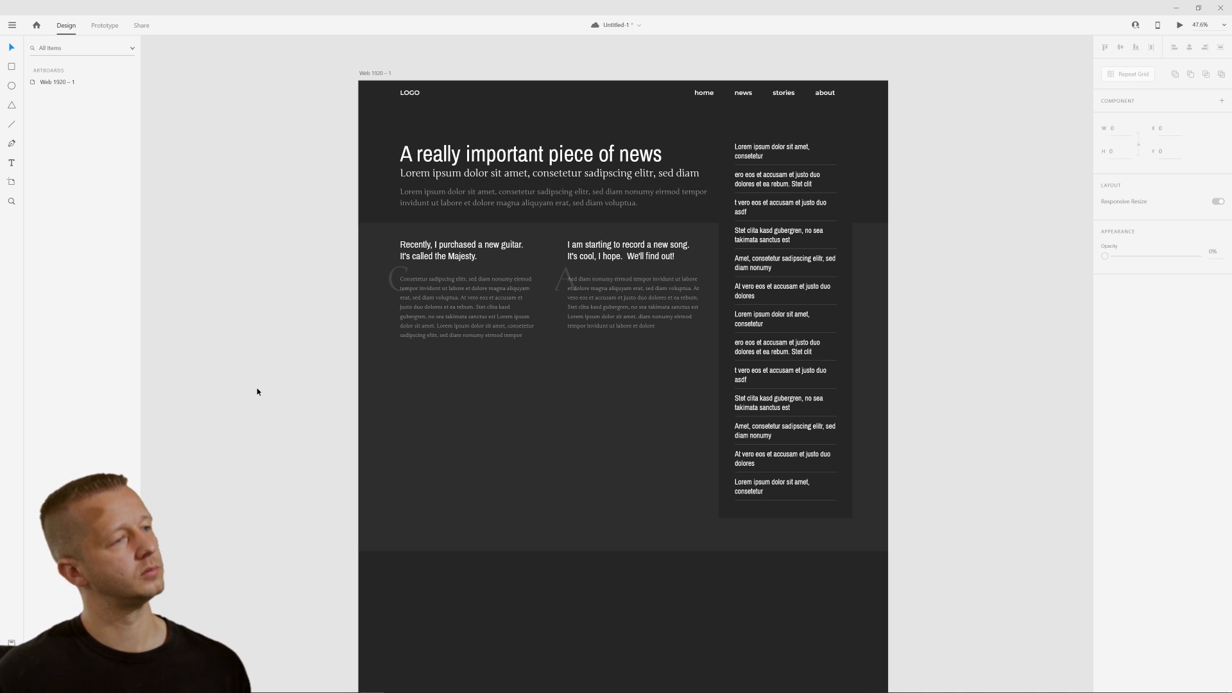
key(ctrl+z)
key(ctrl+z)
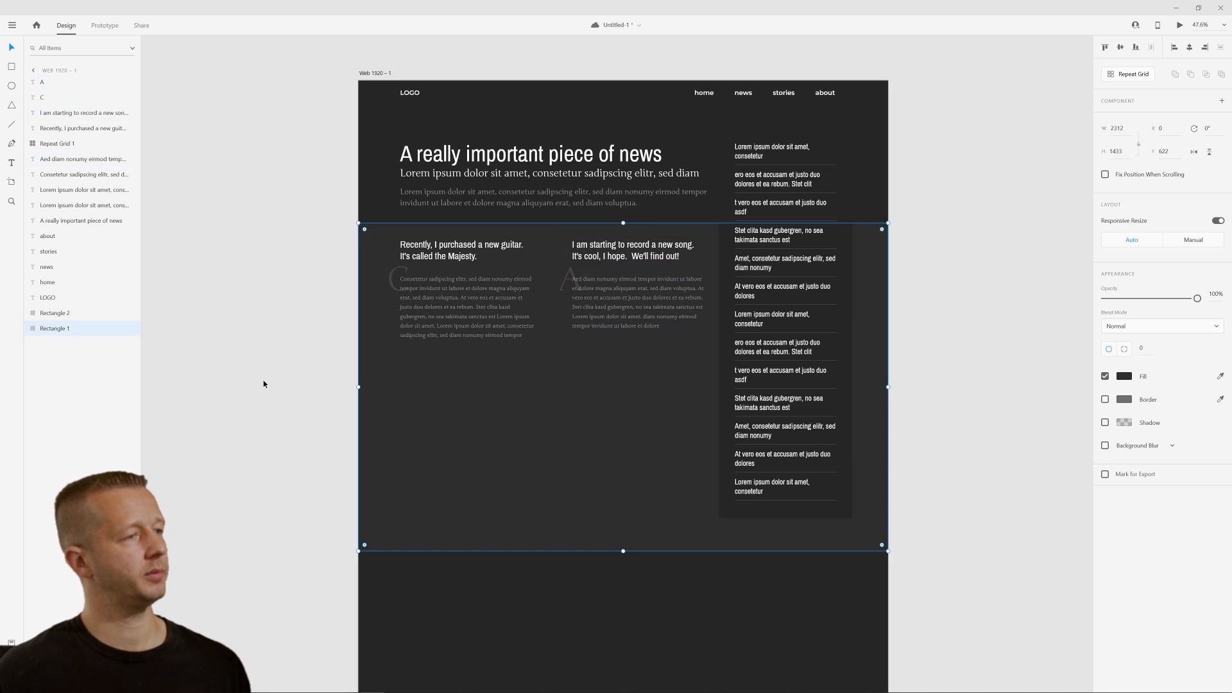
Lock the full-width background rectangle behind the articles and move the second article slightly closer to the first one
click(227, 97)
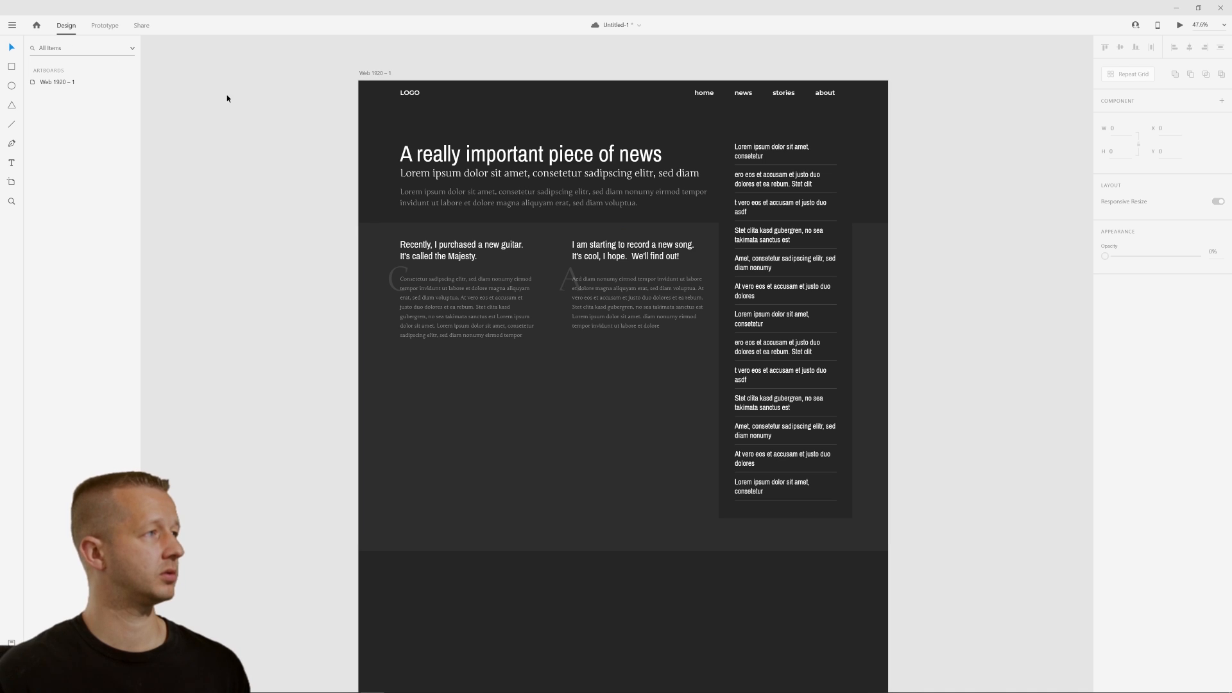
click(564, 292)
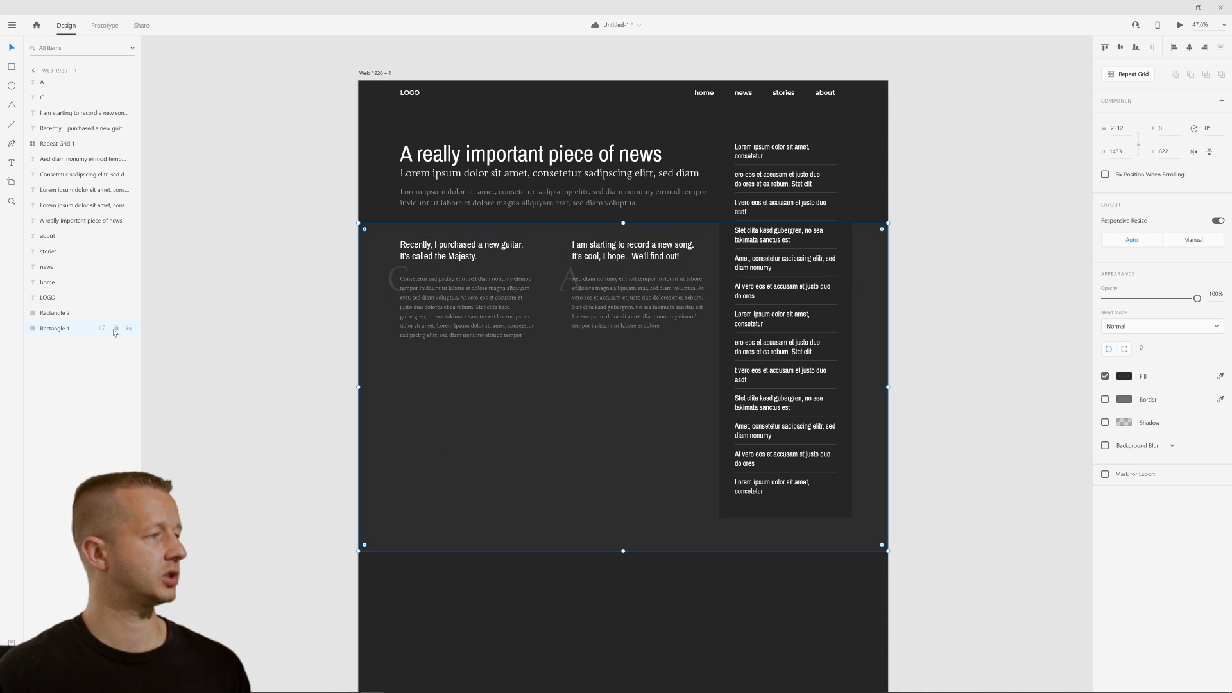
click(116, 329)
drag(564, 349, 651, 244)
click(582, 420)
Turn both articles into a repeat grid, extend it to a second row and widen the gap between the rows
drag(295, 244, 683, 333)
key(ctrl+r)
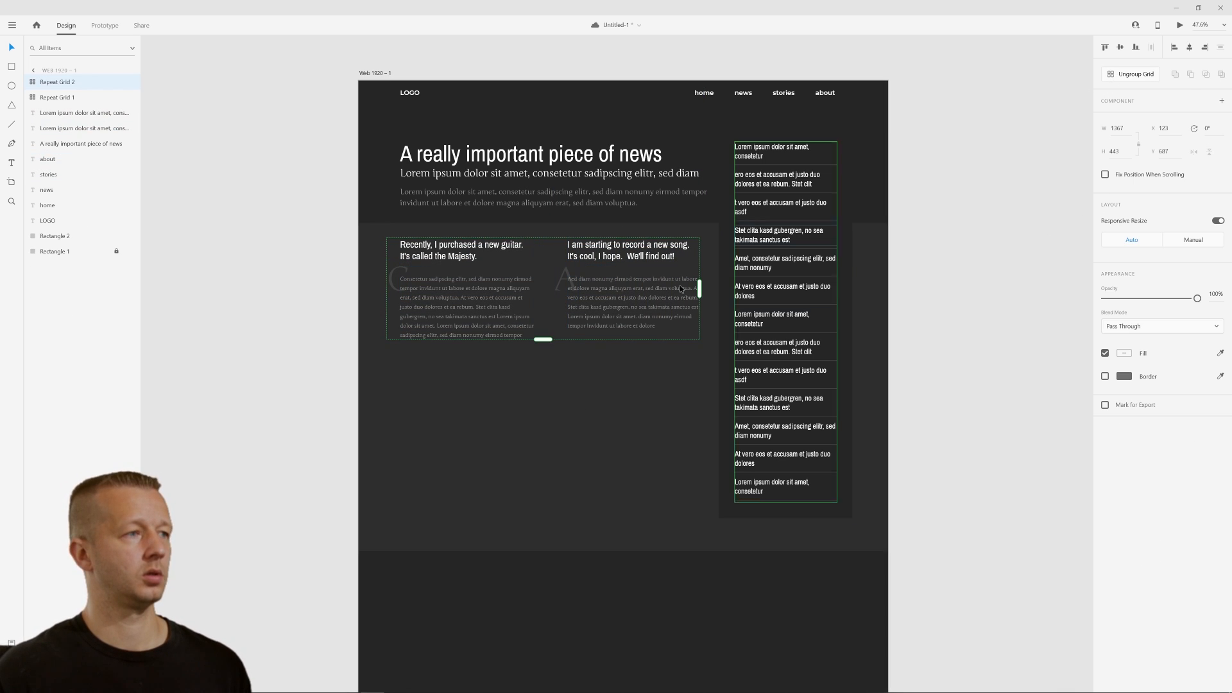
drag(543, 338, 564, 453)
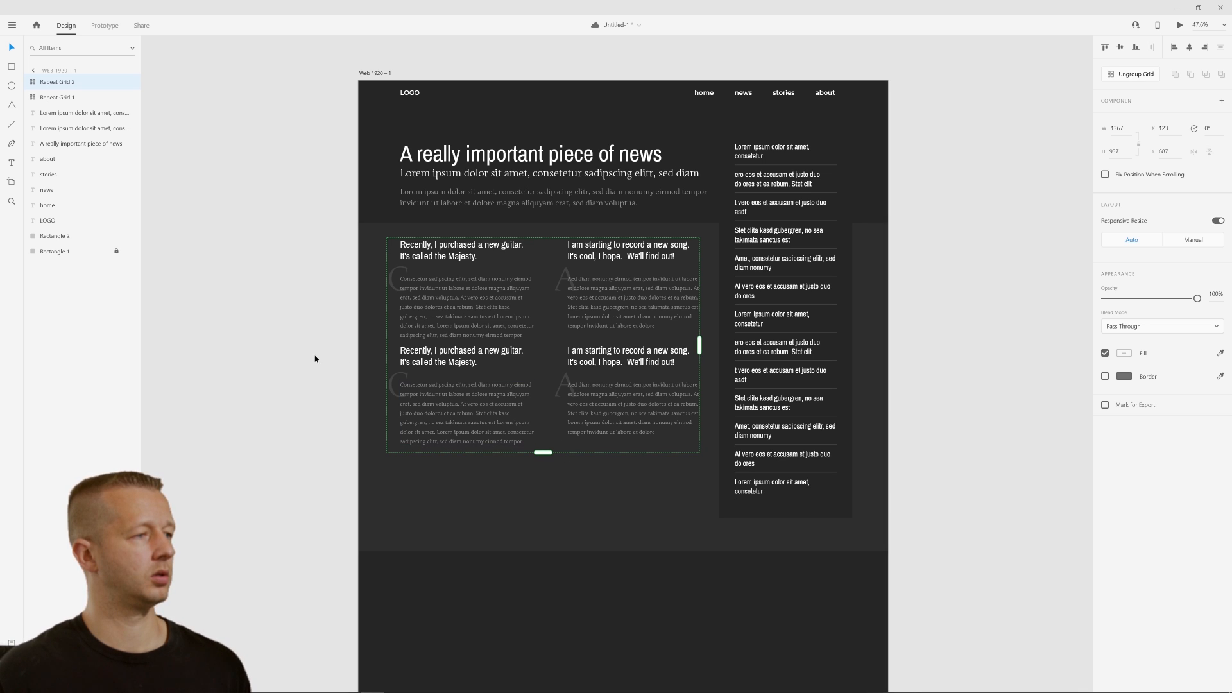
drag(506, 343, 509, 351)
click(259, 383)
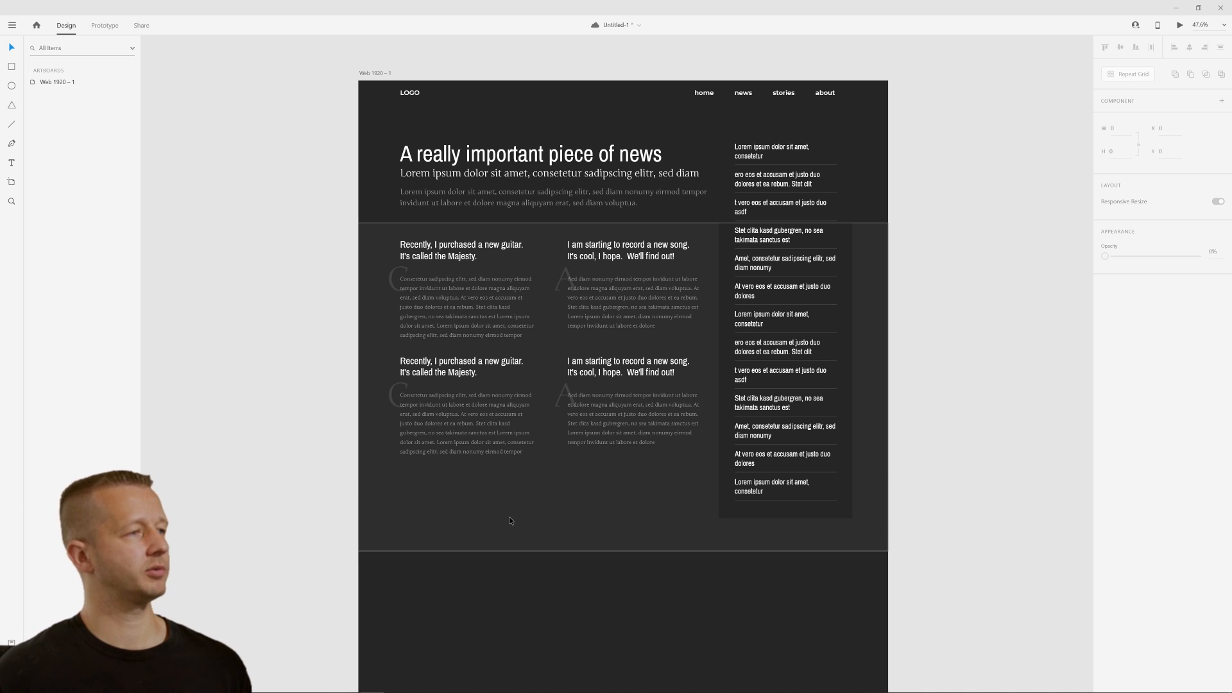
scroll(309, 479, up, 3)
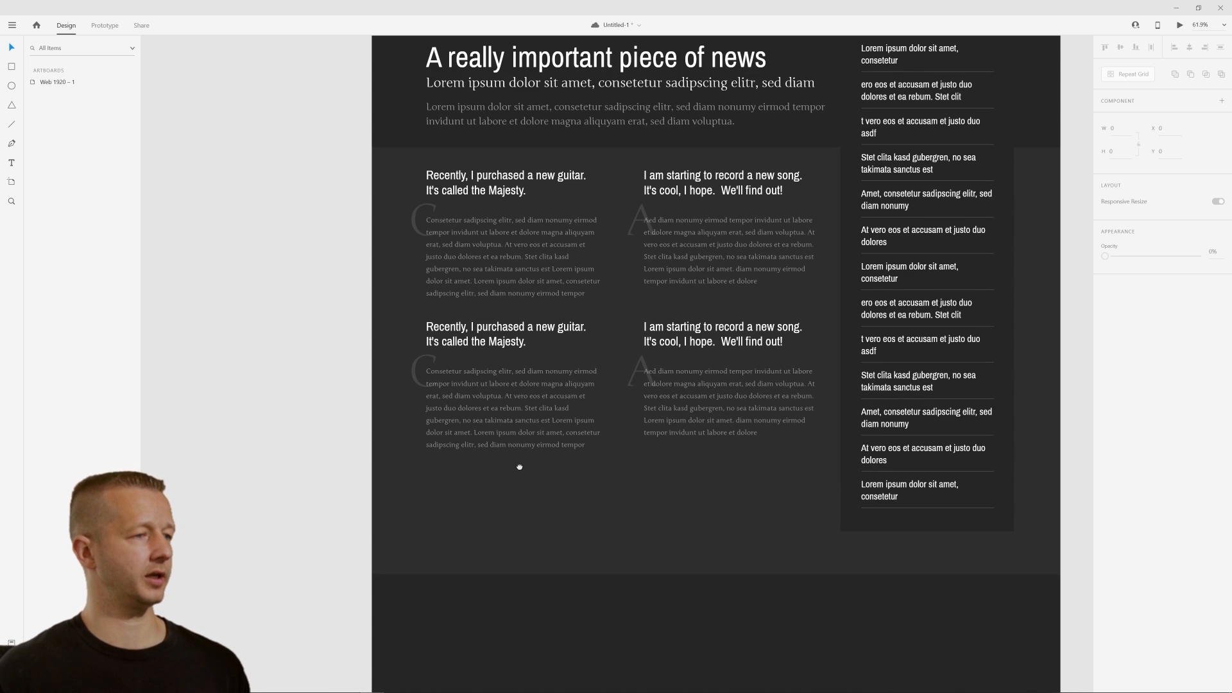
scroll(519, 468, right, 2)
scroll(470, 448, down, 2)
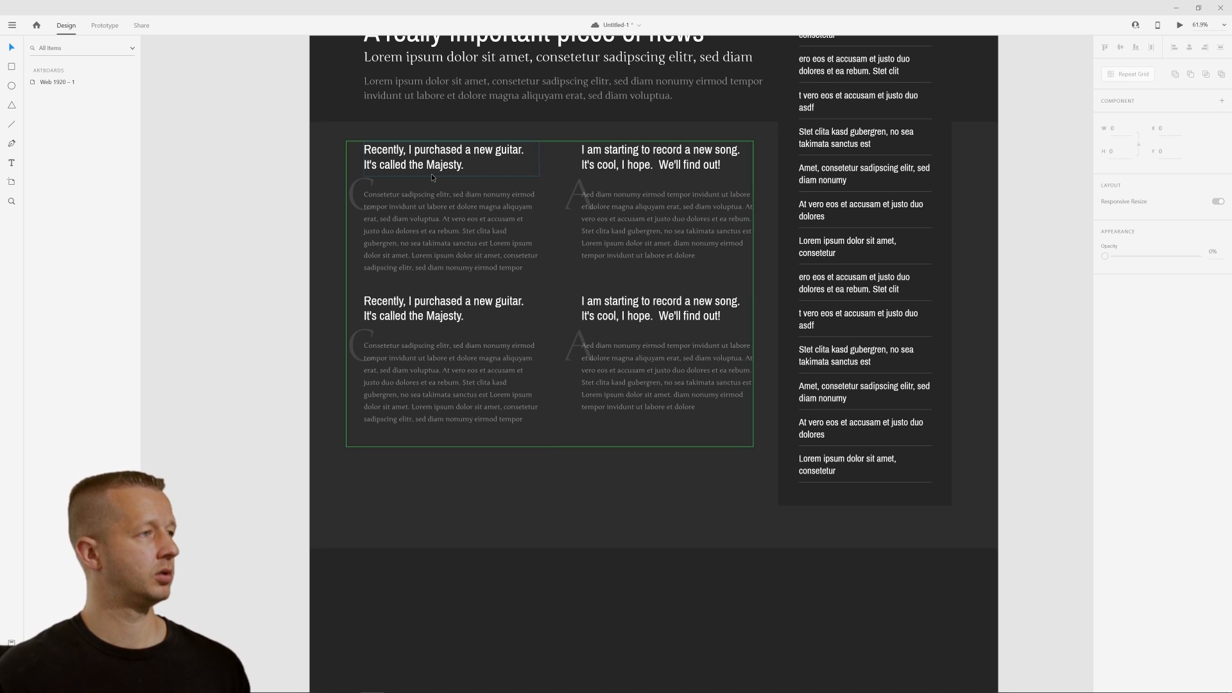
click(438, 156)
click(209, 233)
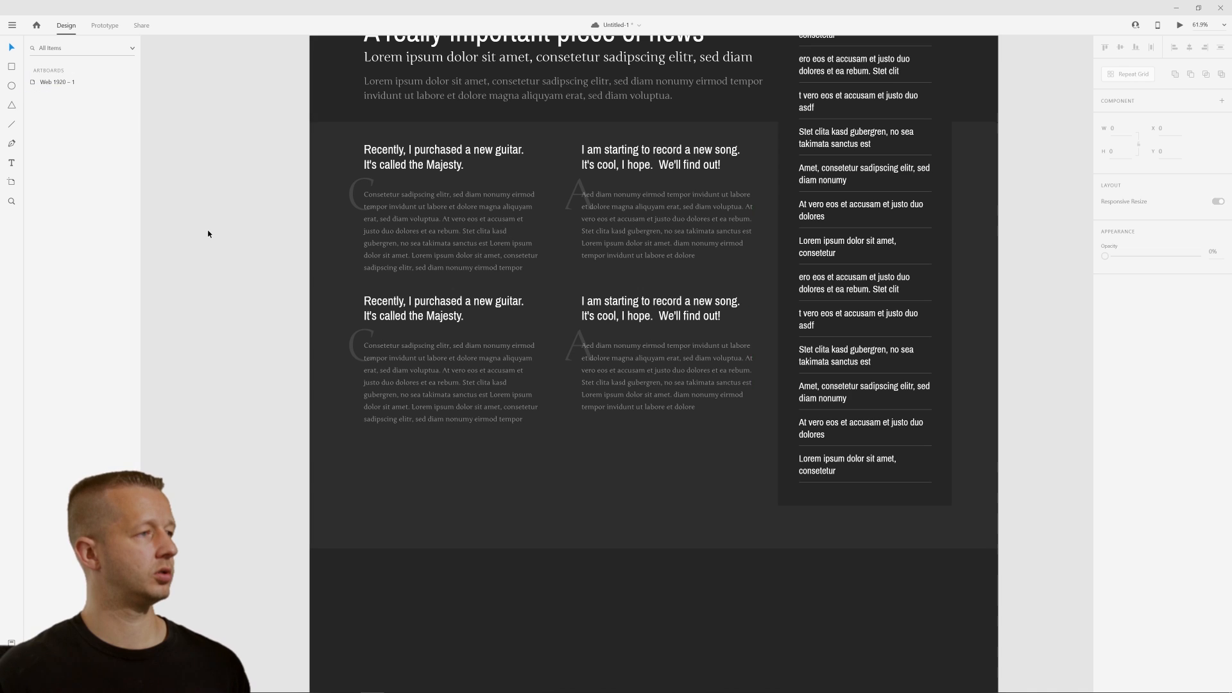
Duplicate the main story headline below the second article row at font size 47, and open its text for editing
scroll(429, 312, up, 1)
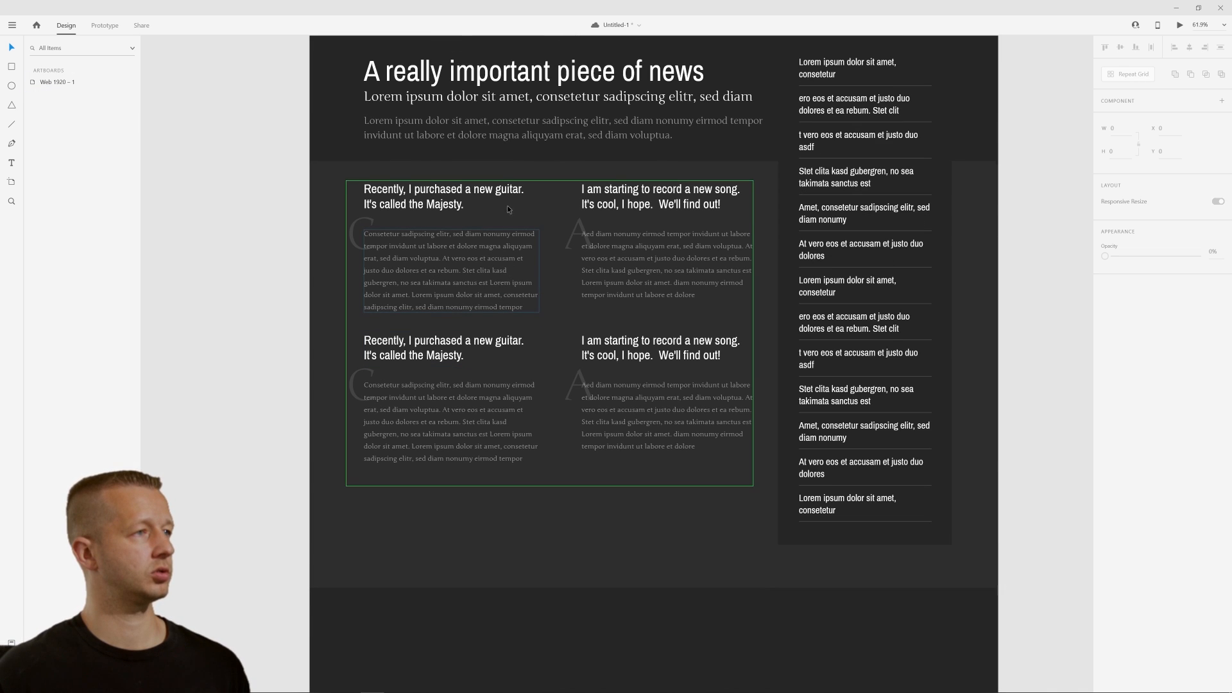
click(429, 61)
key(ctrl+d)
drag(518, 91, 517, 521)
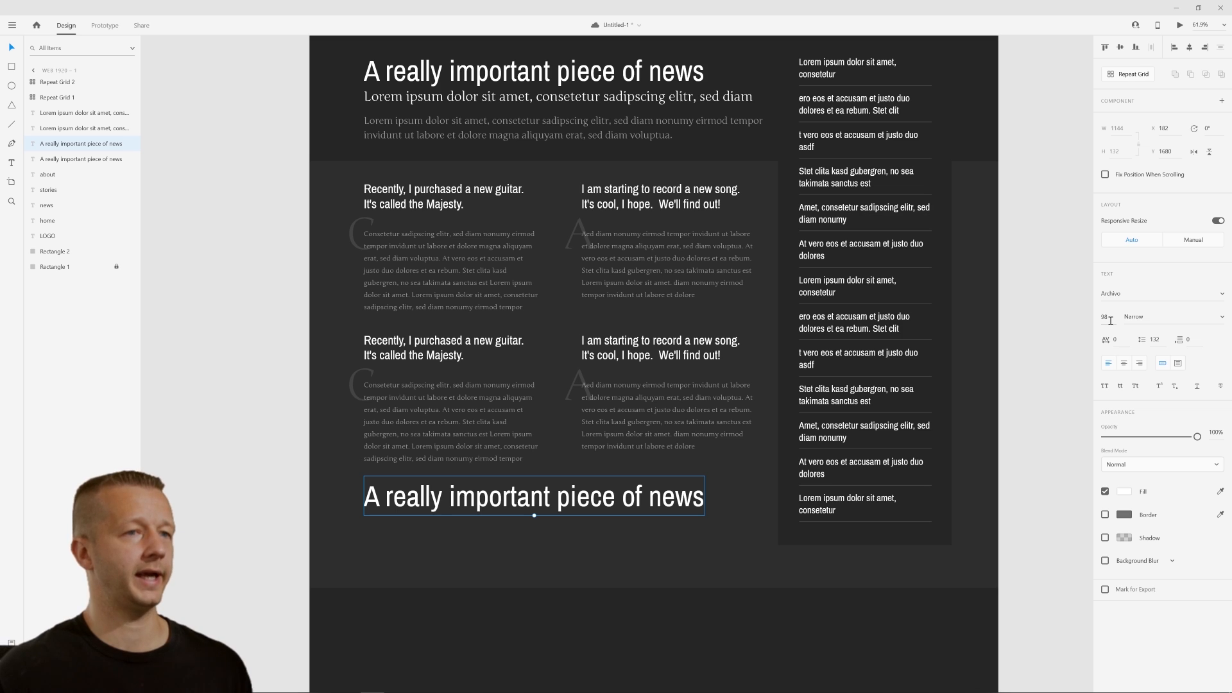
drag(1110, 317, 1079, 433)
double_click(523, 503)
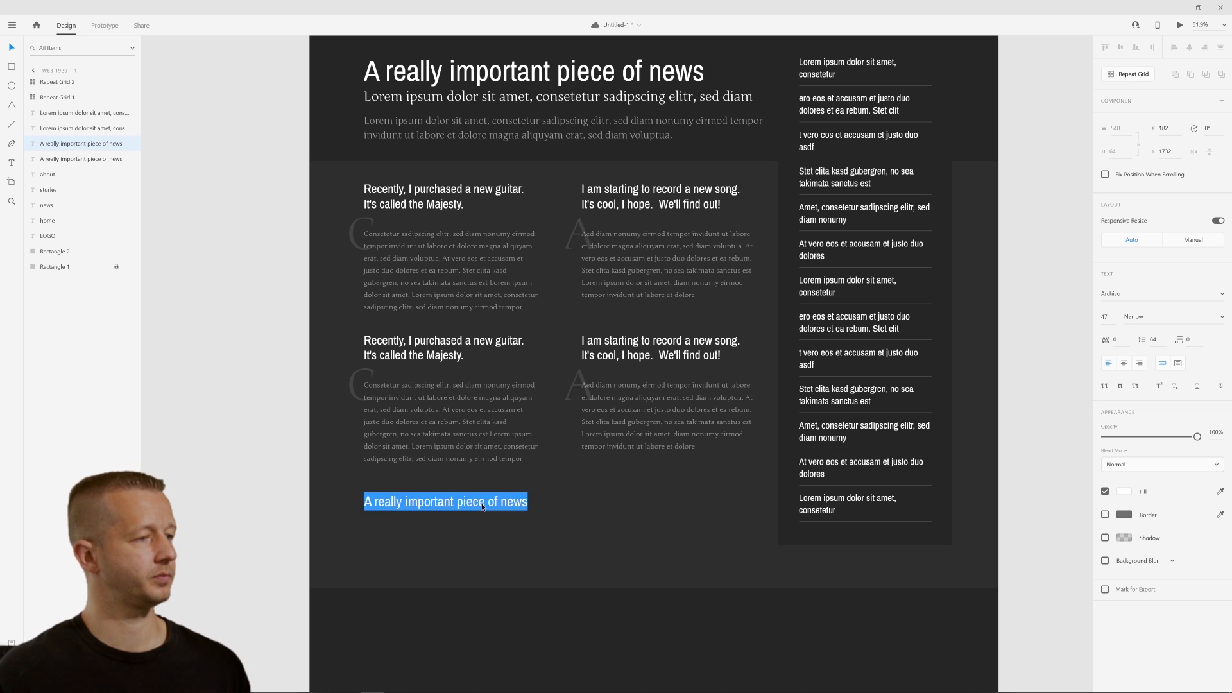
text(eNJOY)
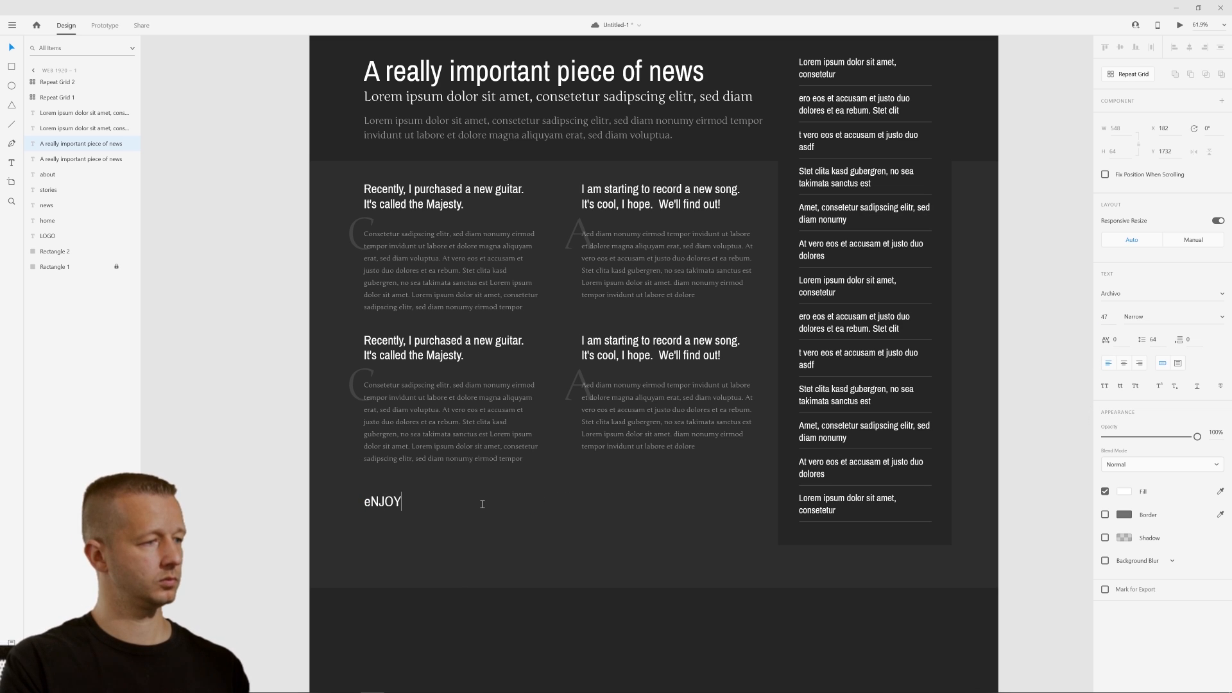
key(ctrl+a)
text(e)
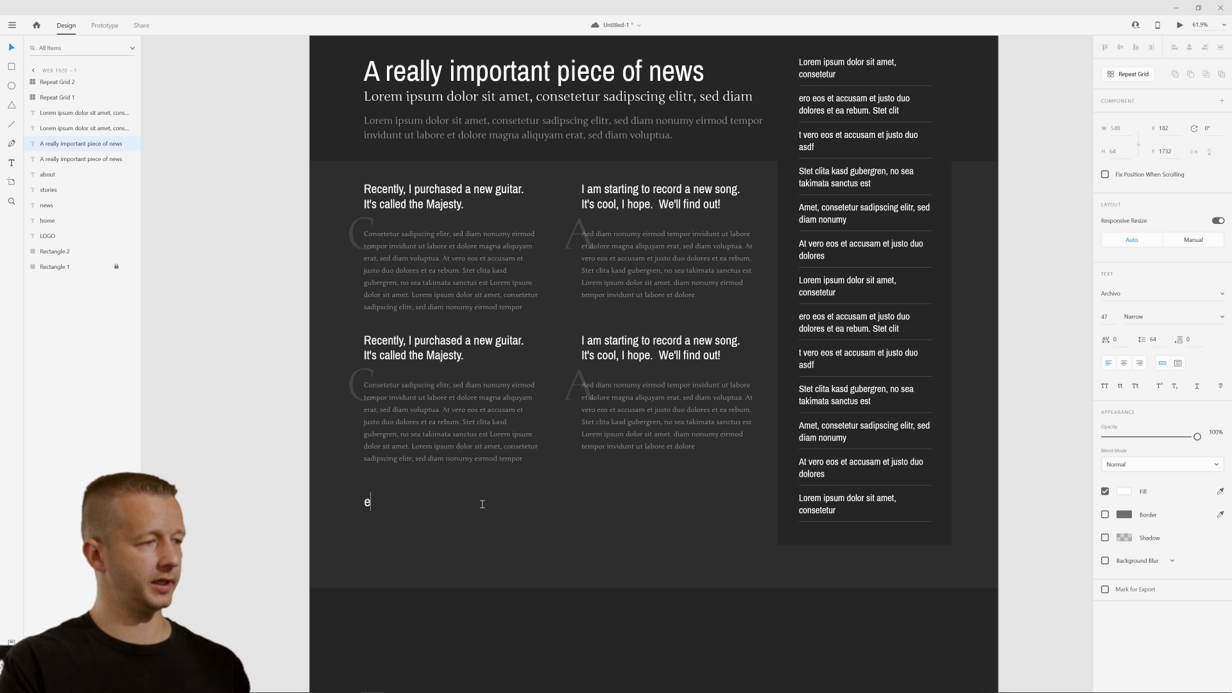
text(ENKJsfks)
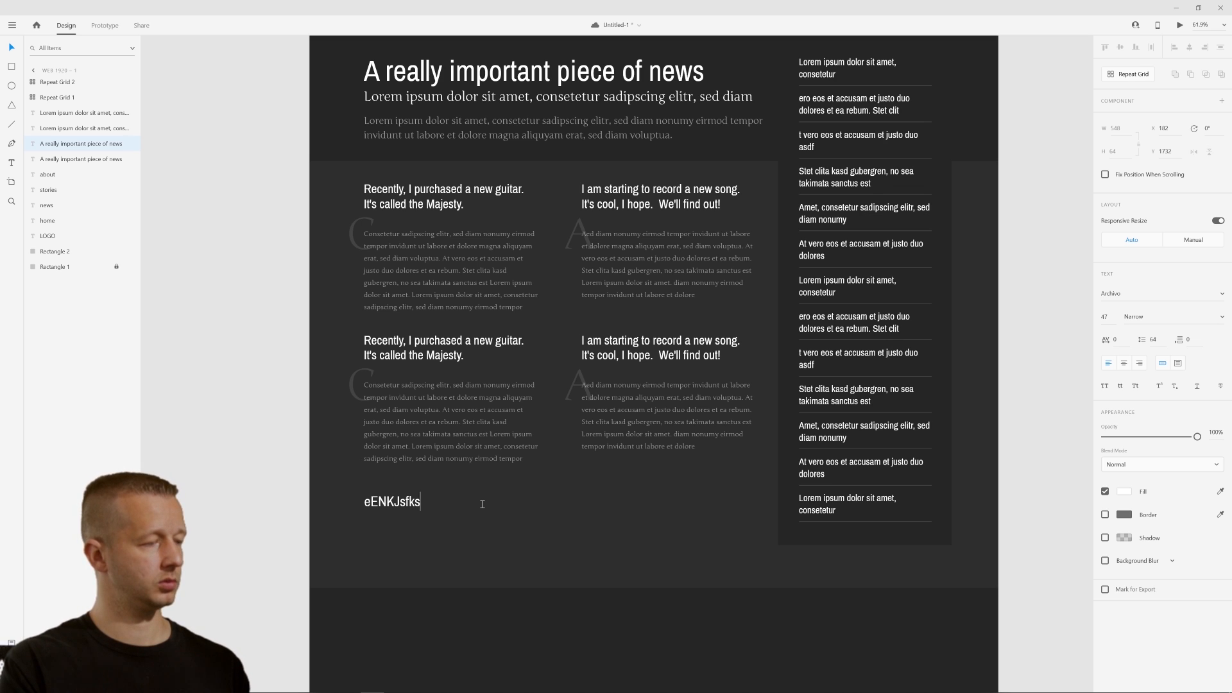
key(BackSpace)
key(BackSpace)
key(BackSpace)
key(BackSpace)
key(BackSpace)
key(BackSpace)
key(BackSpace)
key(BackSpace)
key(BackSpace)
Enter "Enjoy our content?" as the duplicated headline's text and move it up slightly to Y 1714
text(Enjoy ou)
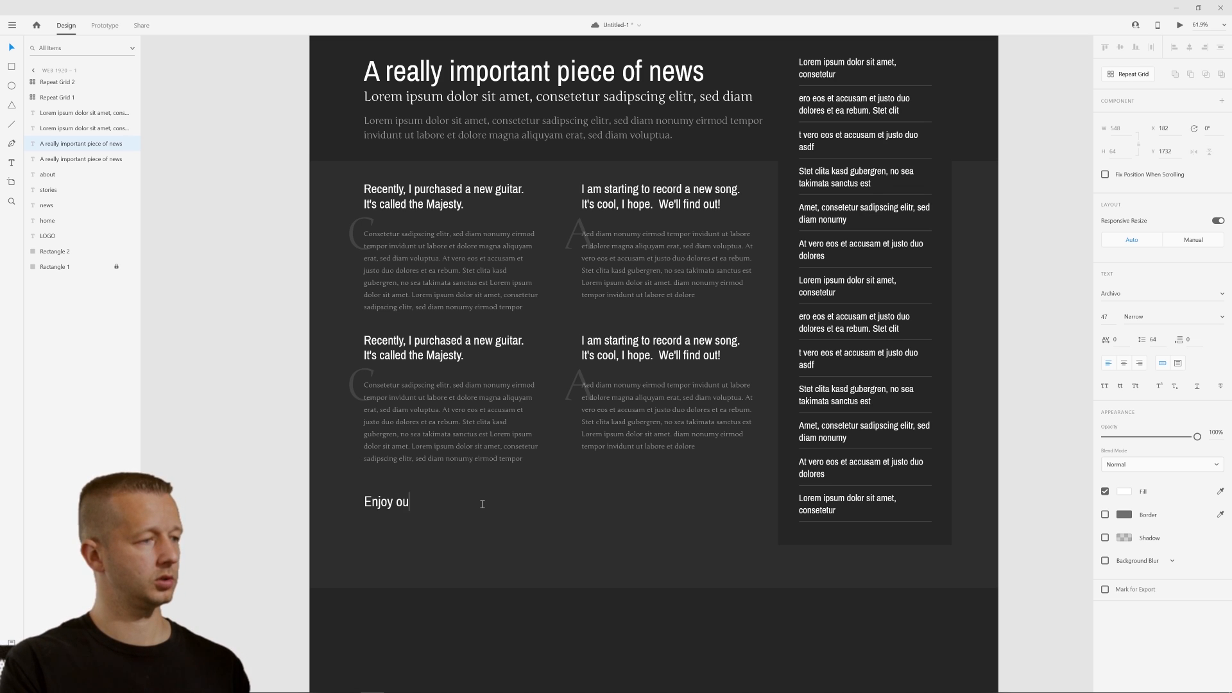
text(r content?)
key(Escape)
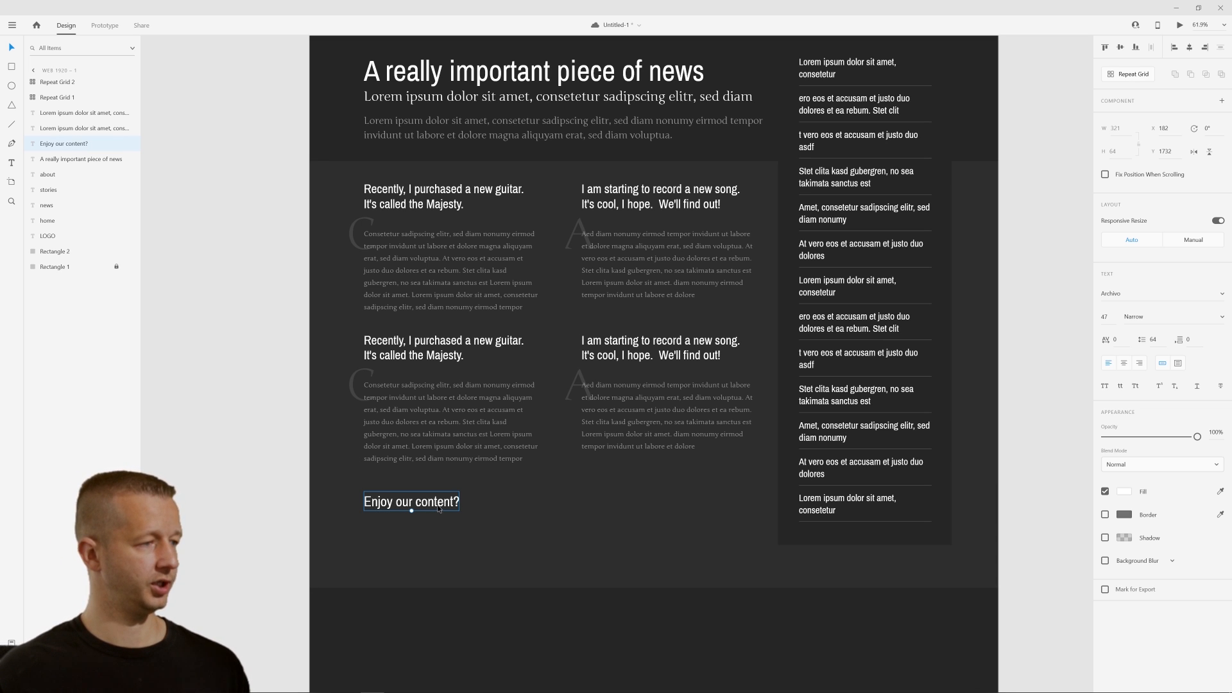
drag(437, 509, 437, 503)
Copy the main story's subheading directly below "Enjoy our content?" and change its text to "Give us your email!"
drag(506, 521, 495, 476)
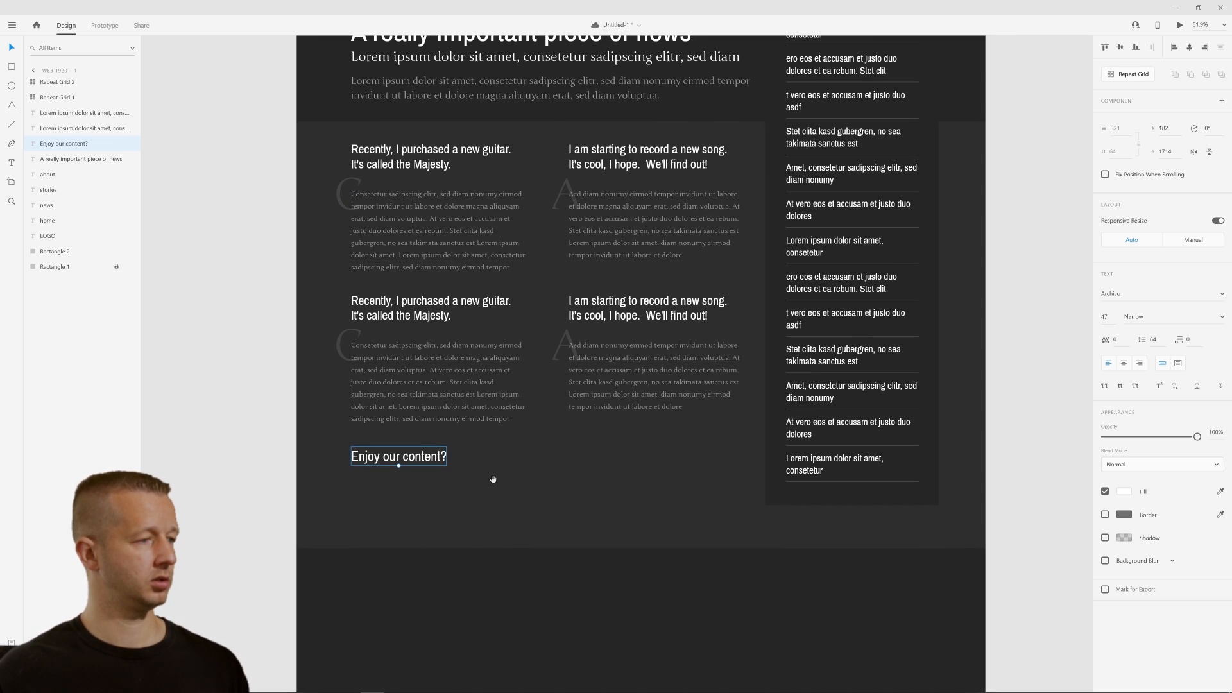
scroll(462, 483, up, 2)
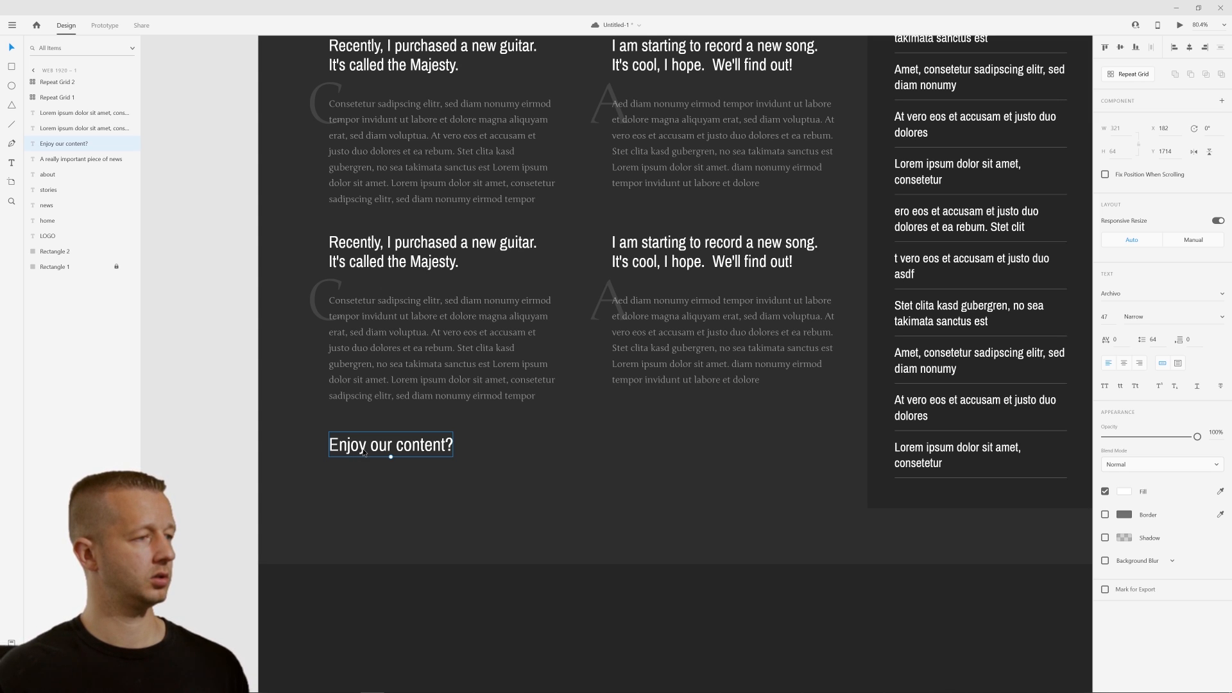
scroll(387, 456, down, 3)
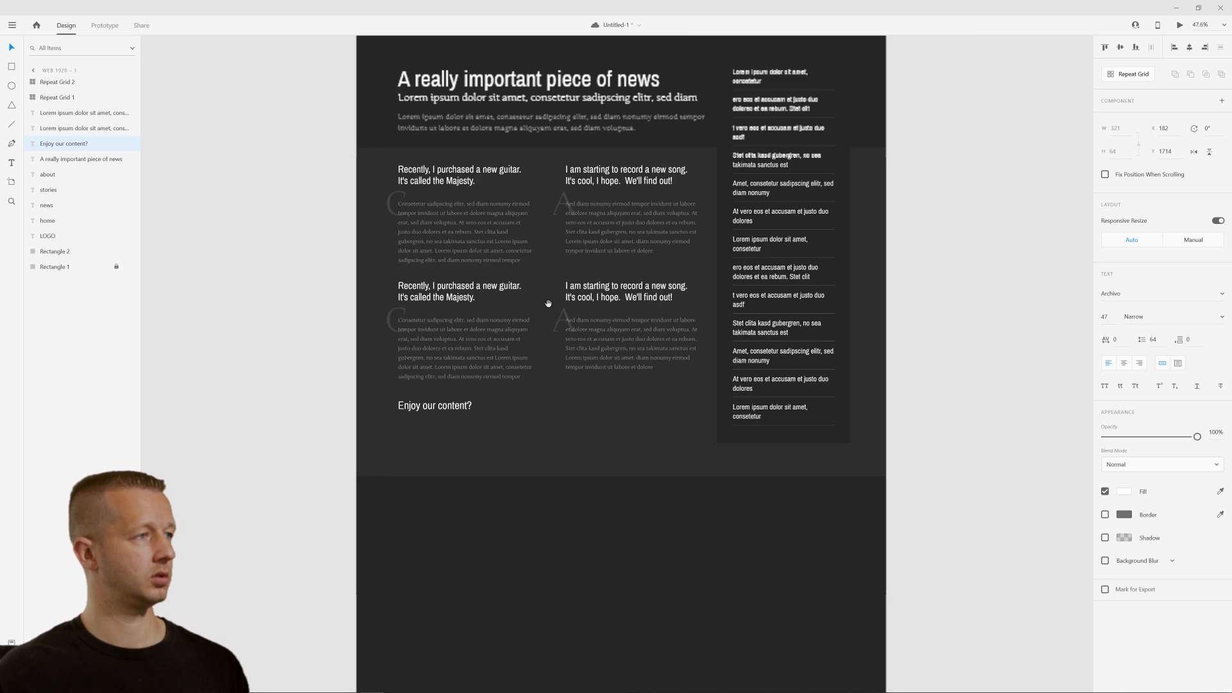
click(425, 184)
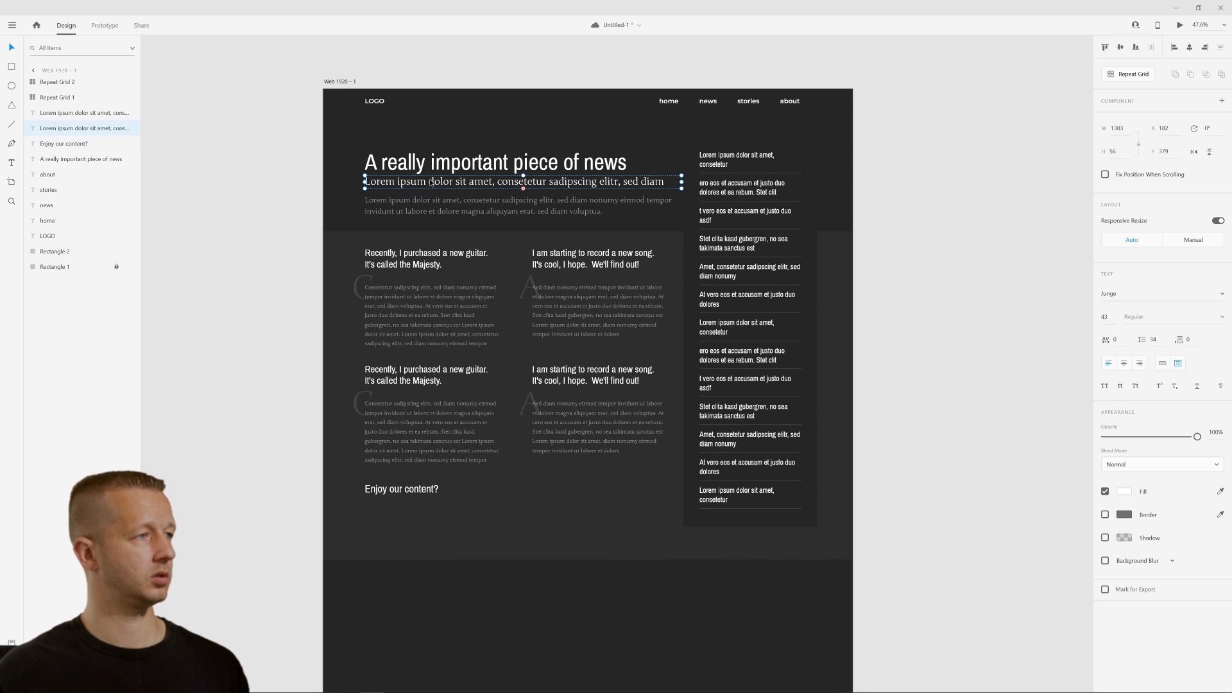
drag(432, 183, 448, 506)
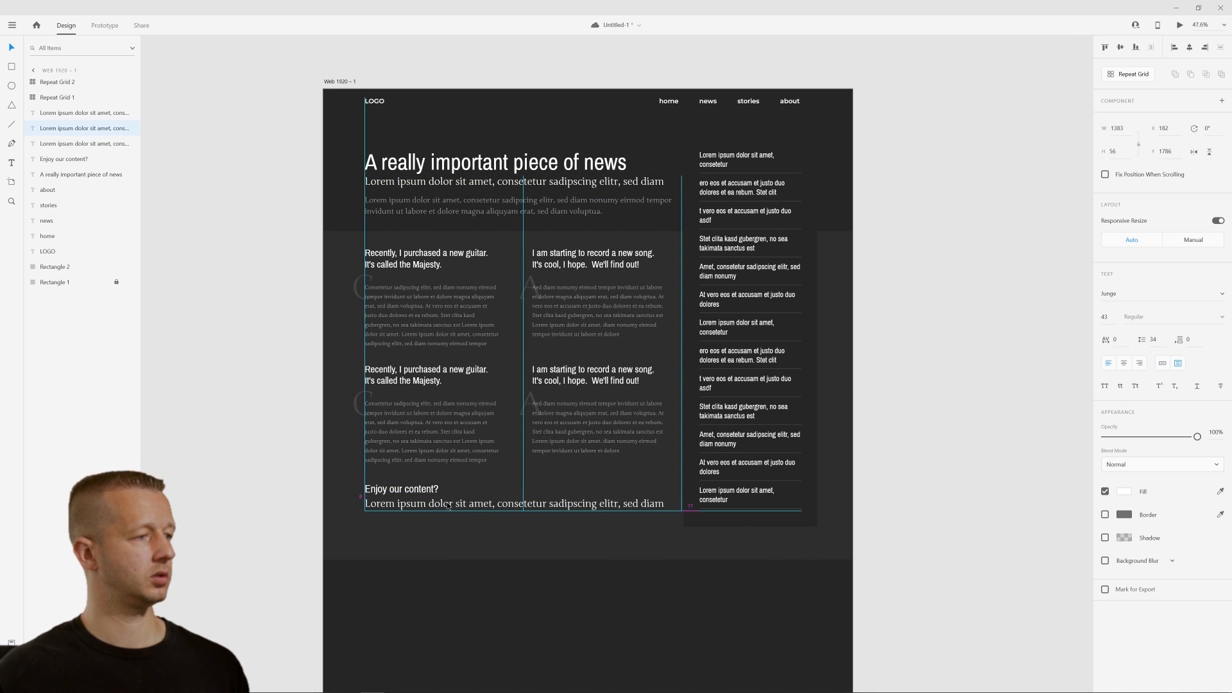
double_click(448, 506)
text(Gi)
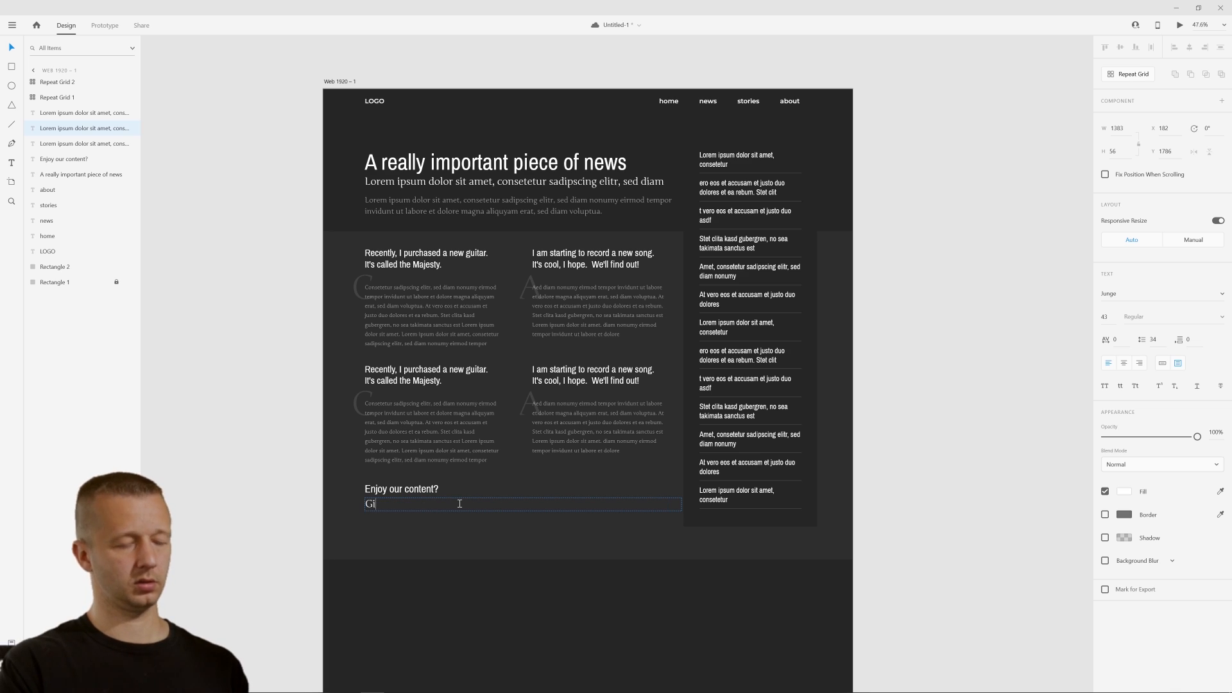
text(ve us your email)
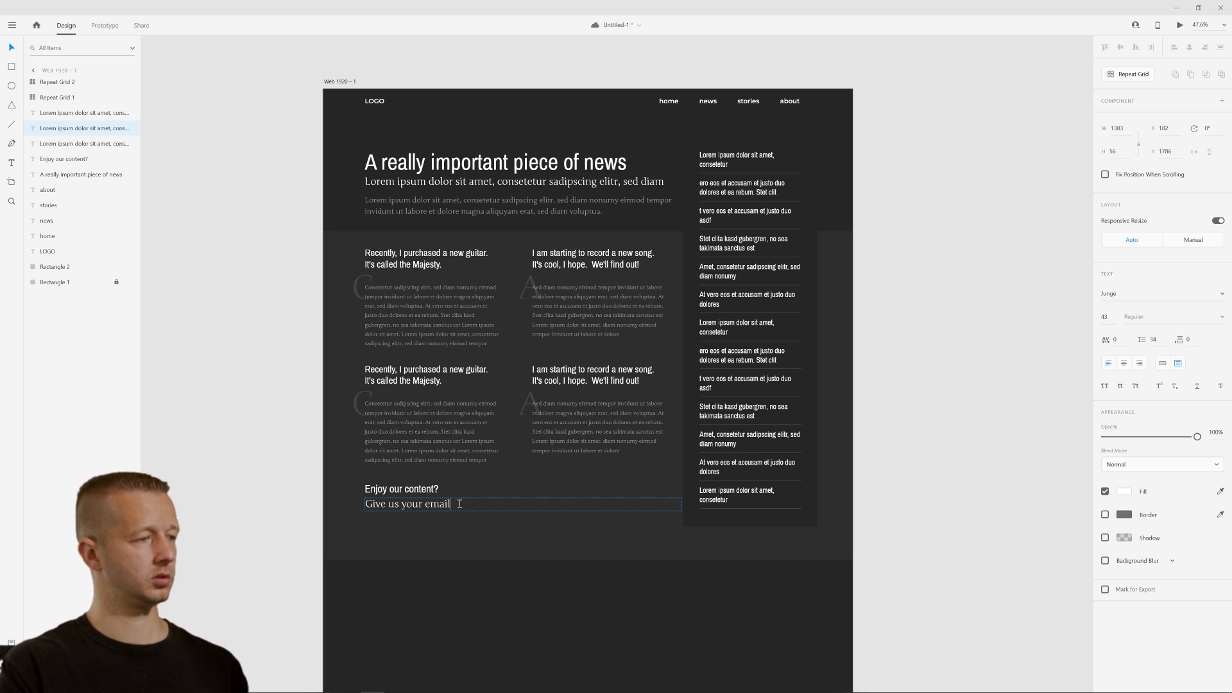
text(!)
key(Escape)
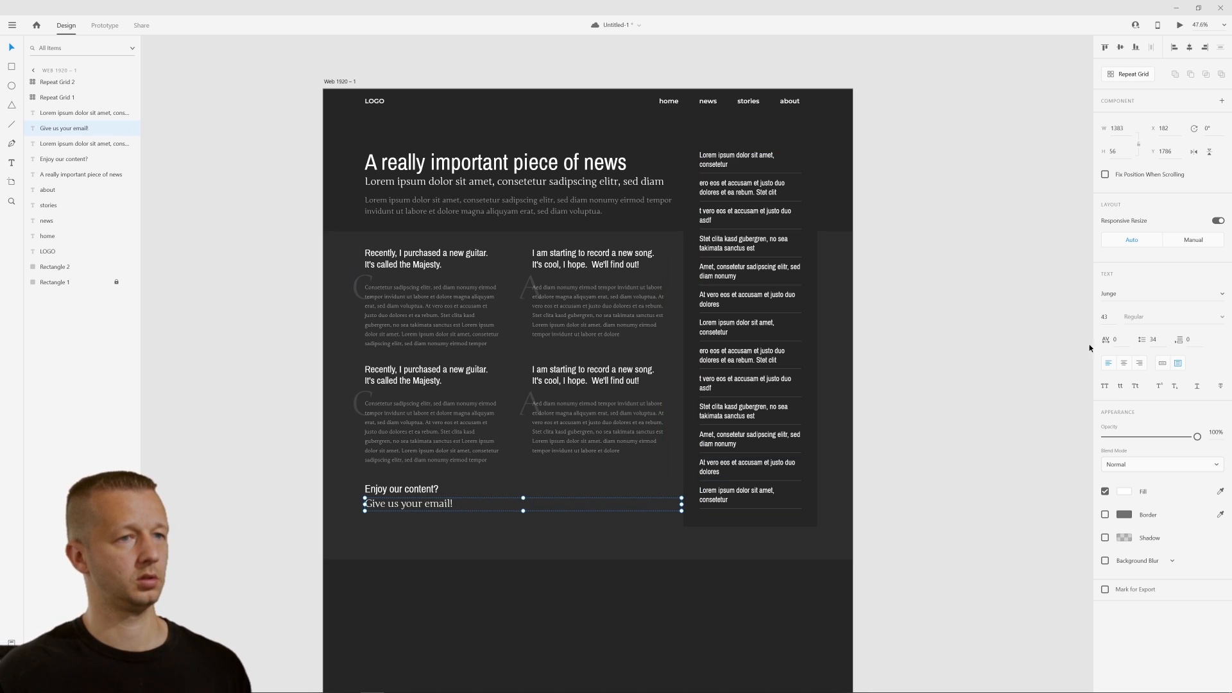
Reduce the font size of the "Give us your email!" line and move it slightly down from the heading above
drag(1104, 329, 1101, 351)
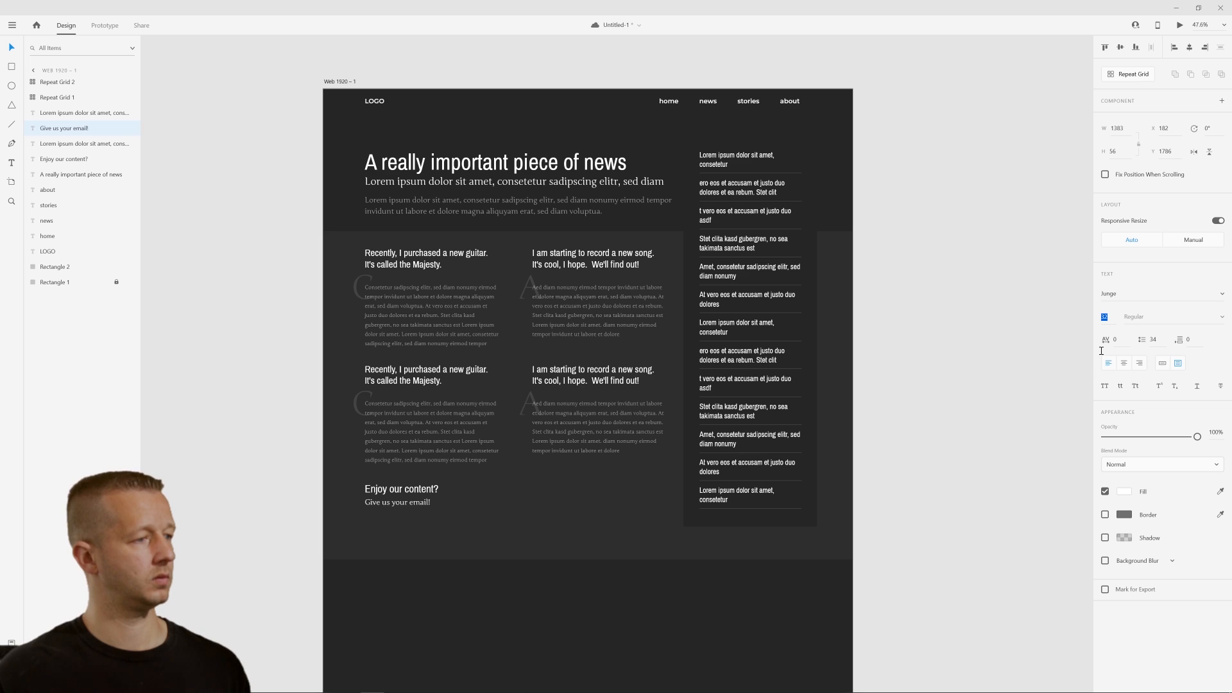
drag(416, 508, 415, 517)
click(297, 517)
Draw a white input-field rectangle about 701 by 67 below the email line, aligned with the text at X 182
scroll(452, 579, up, 3)
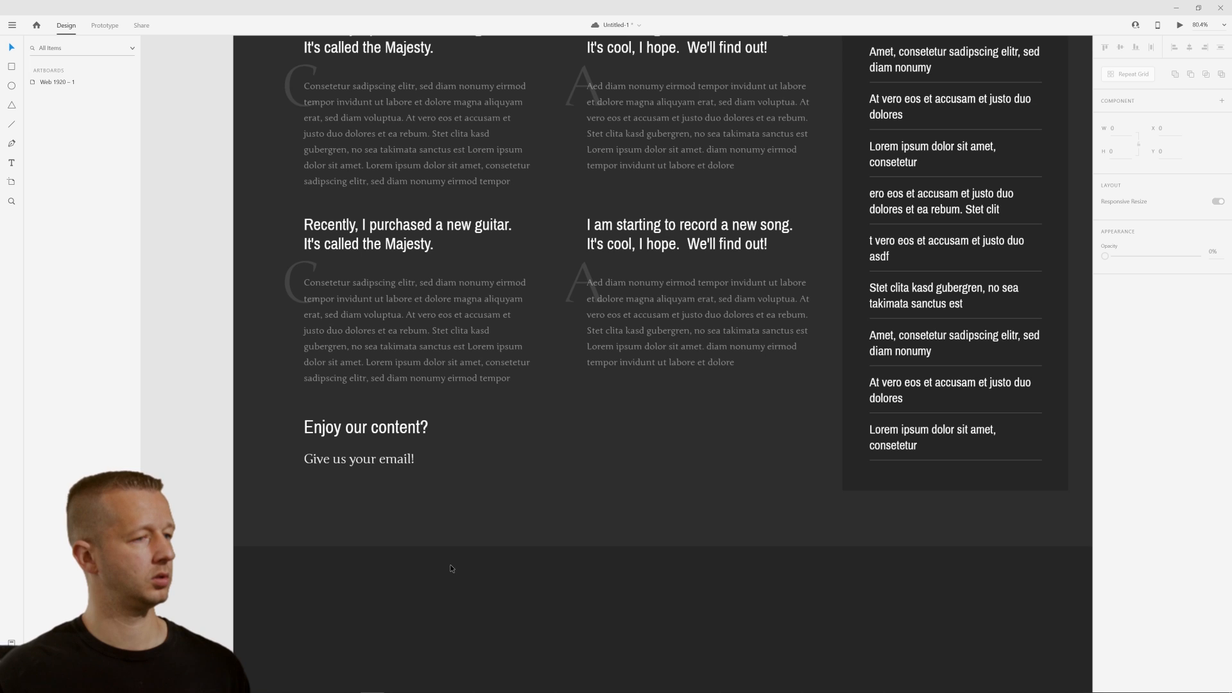
click(12, 71)
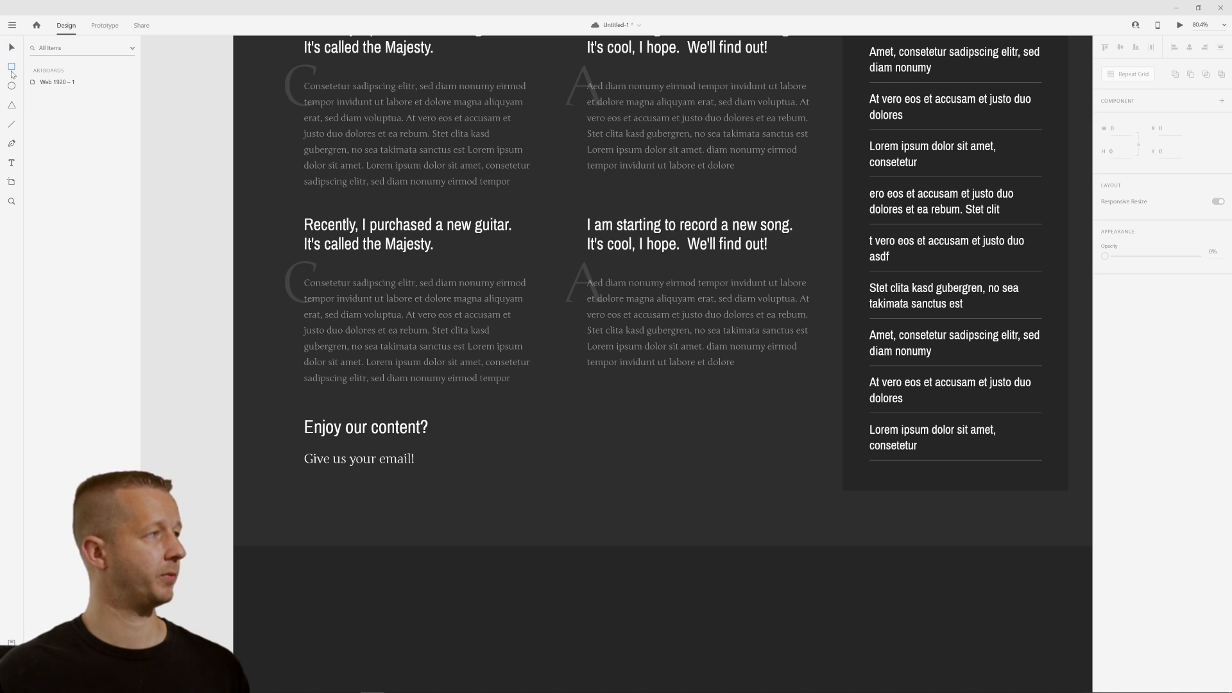
mouse_move(306, 476)
mouse_down()
mouse_move(514, 460)
mouse_move(591, 504)
mouse_move(576, 504)
mouse_up()
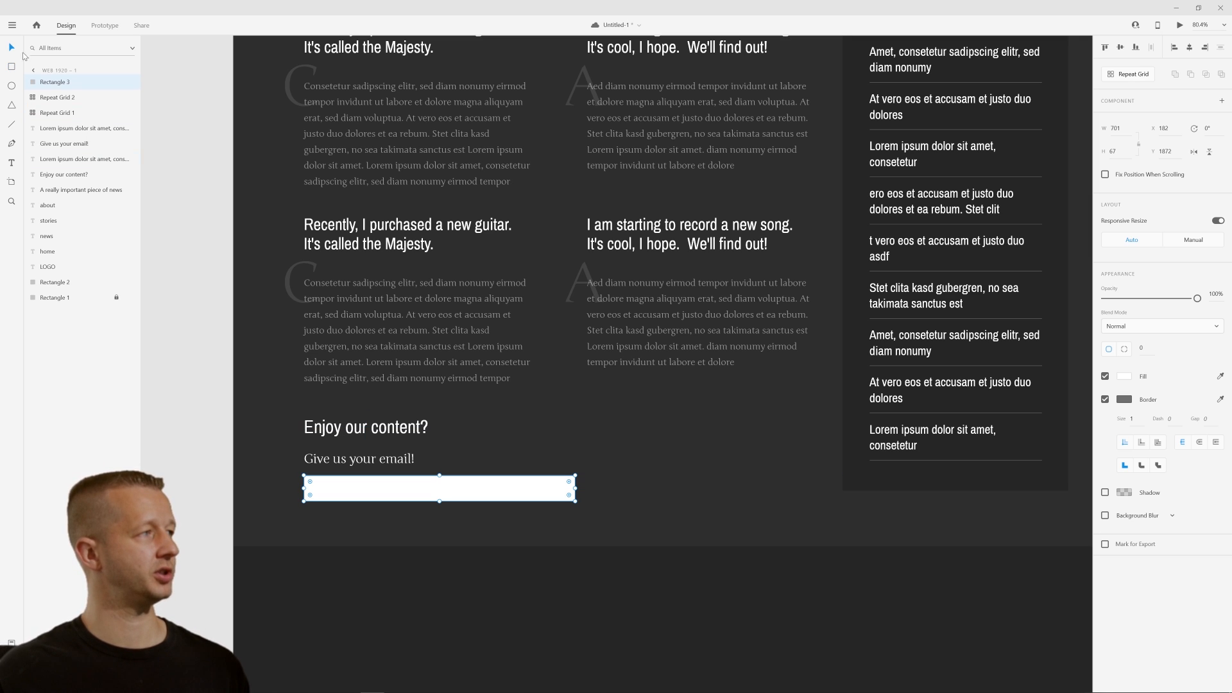
click(11, 46)
Delete the "Give us your email!" line and move the "Enjoy our content?" heading down to Y 1778, above the white rectangle
click(359, 458)
key(Delete)
click(359, 429)
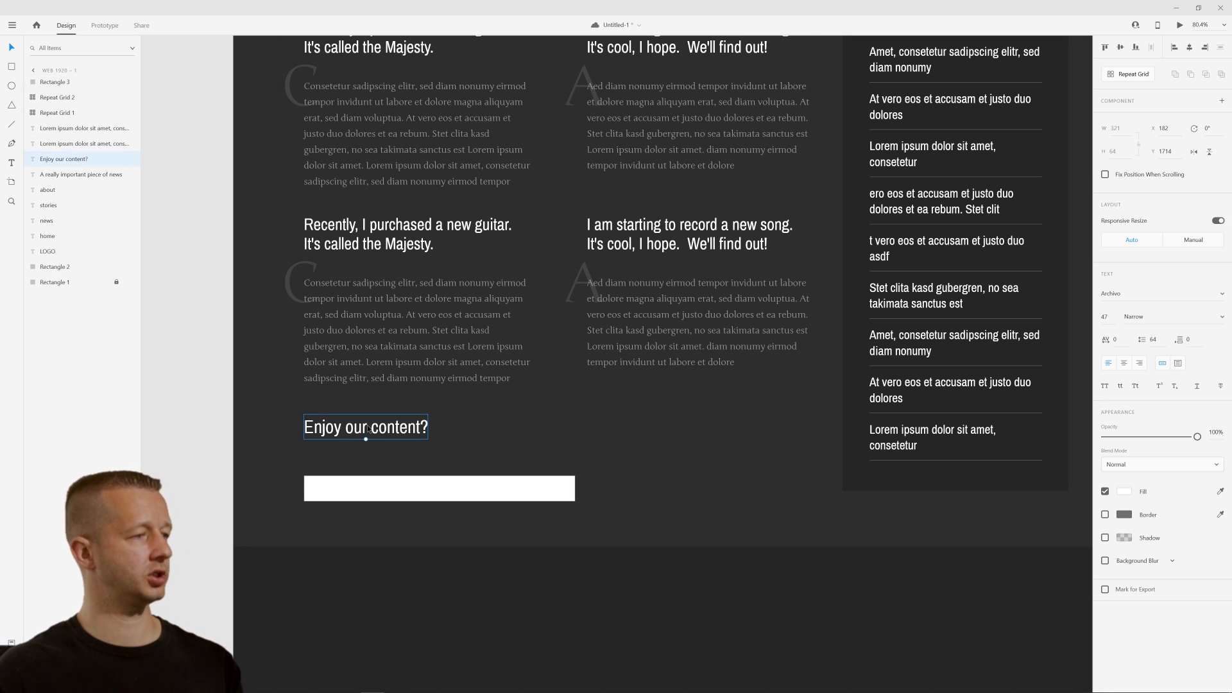
drag(369, 428, 263, 455)
Change the text of the heading above the white rectangle to "Enjoy our content? Give us your email!"
double_click(369, 453)
click(430, 451)
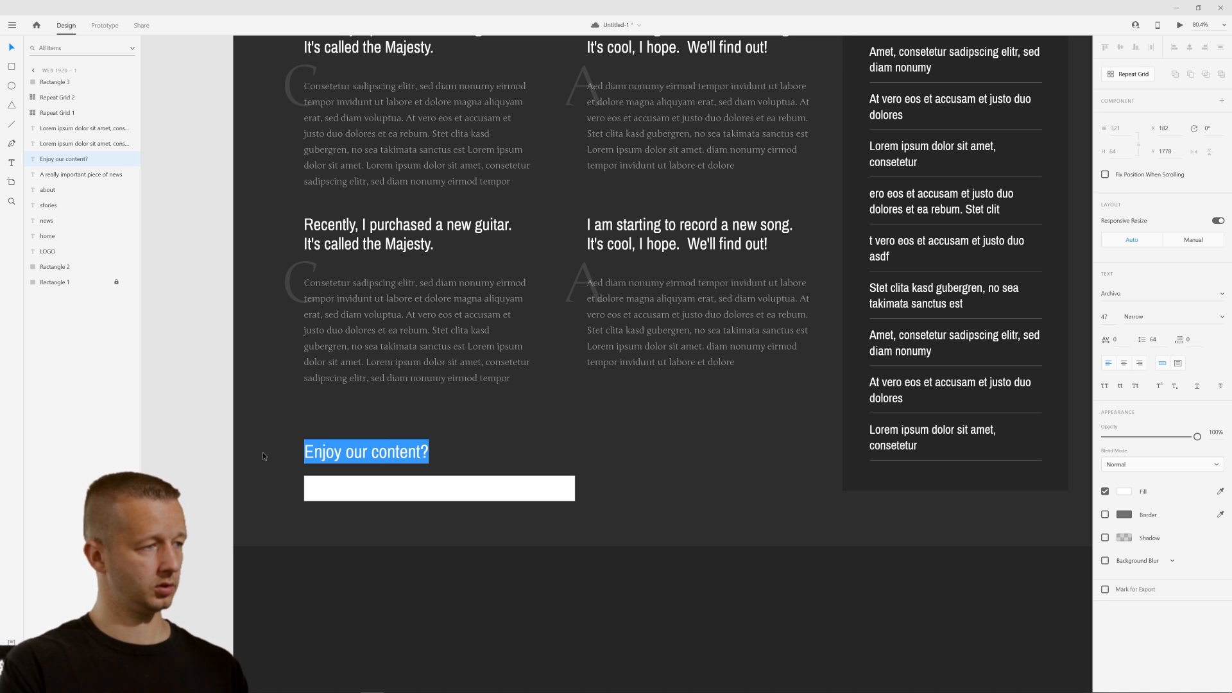
text(Enjoy our content? Give us your email!)
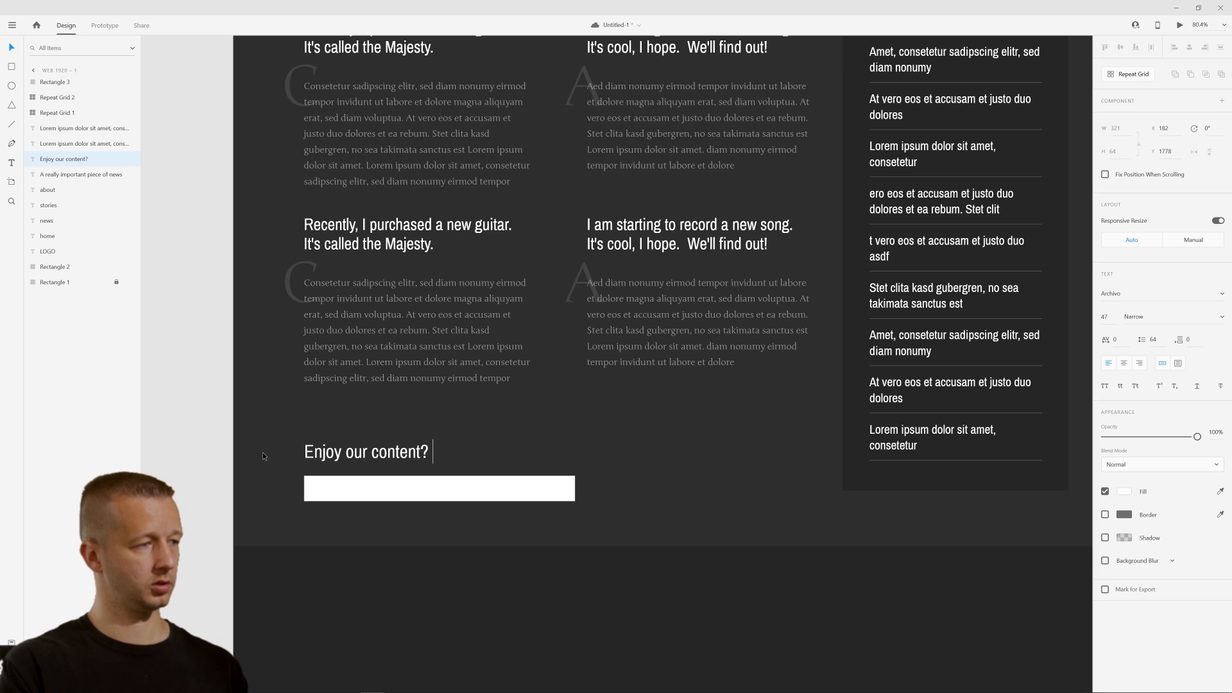
key(Escape)
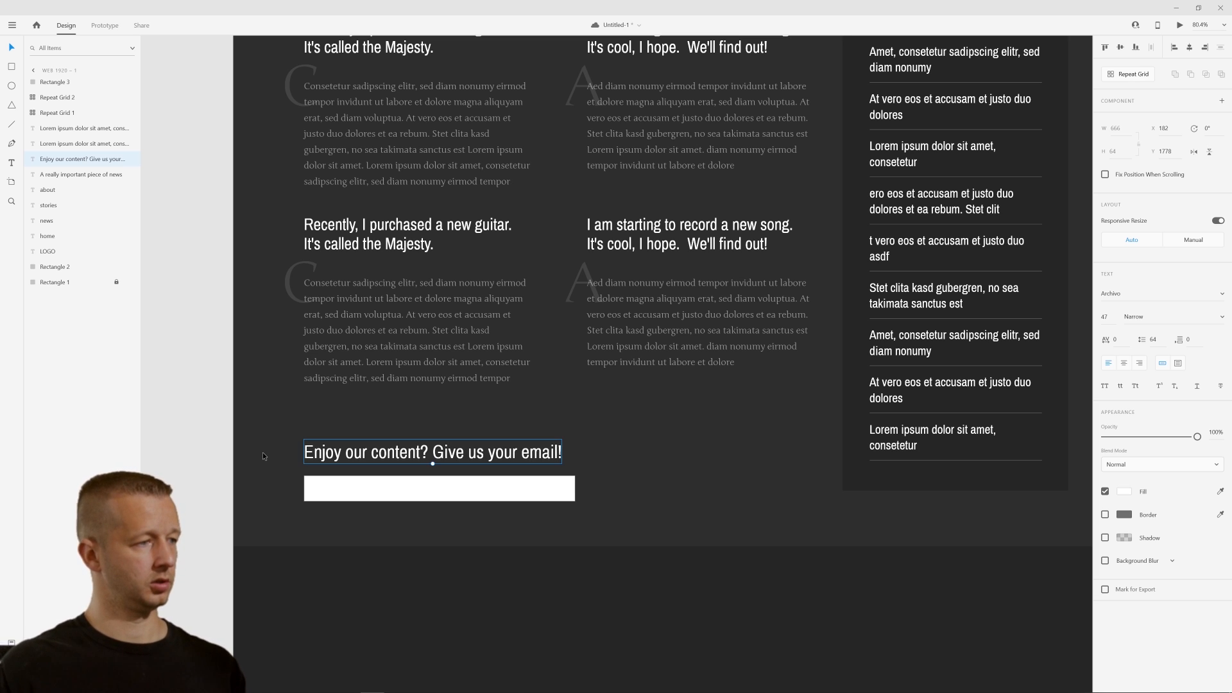
Move the email heading and the white rectangle up together so that the heading sits at Y 1726
click(466, 492)
shift+click(454, 456)
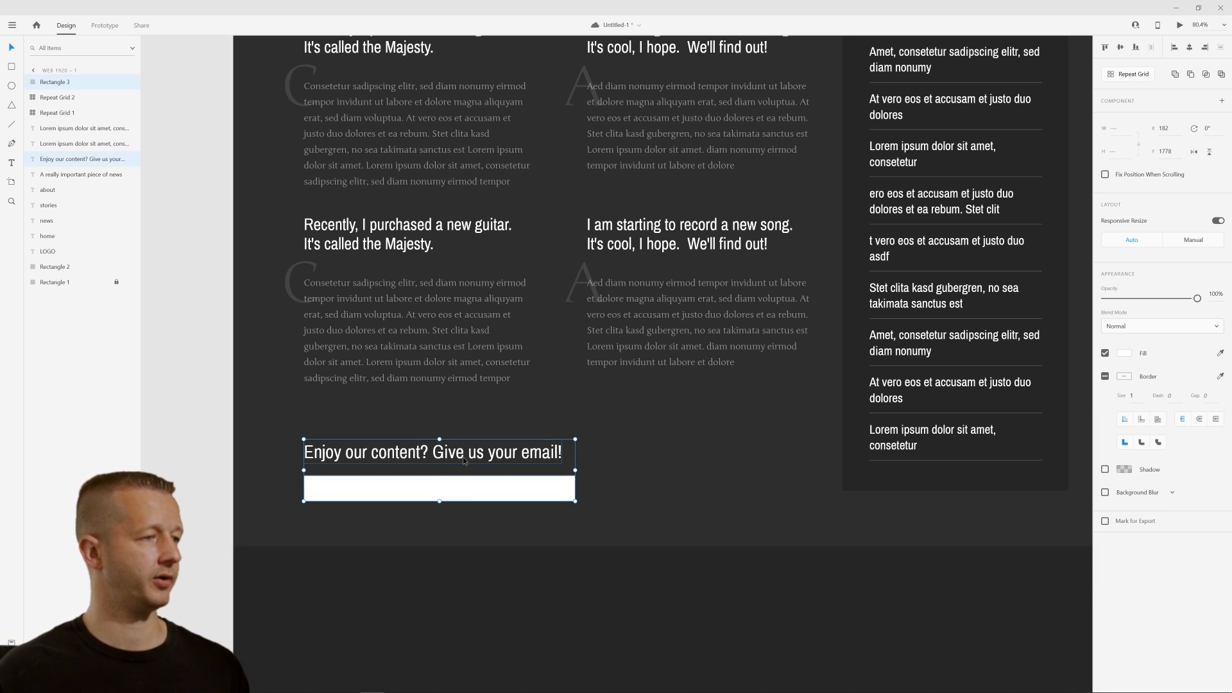
mouse_move(455, 458)
mouse_down()
mouse_move(459, 435)
mouse_move(448, 441)
mouse_up()
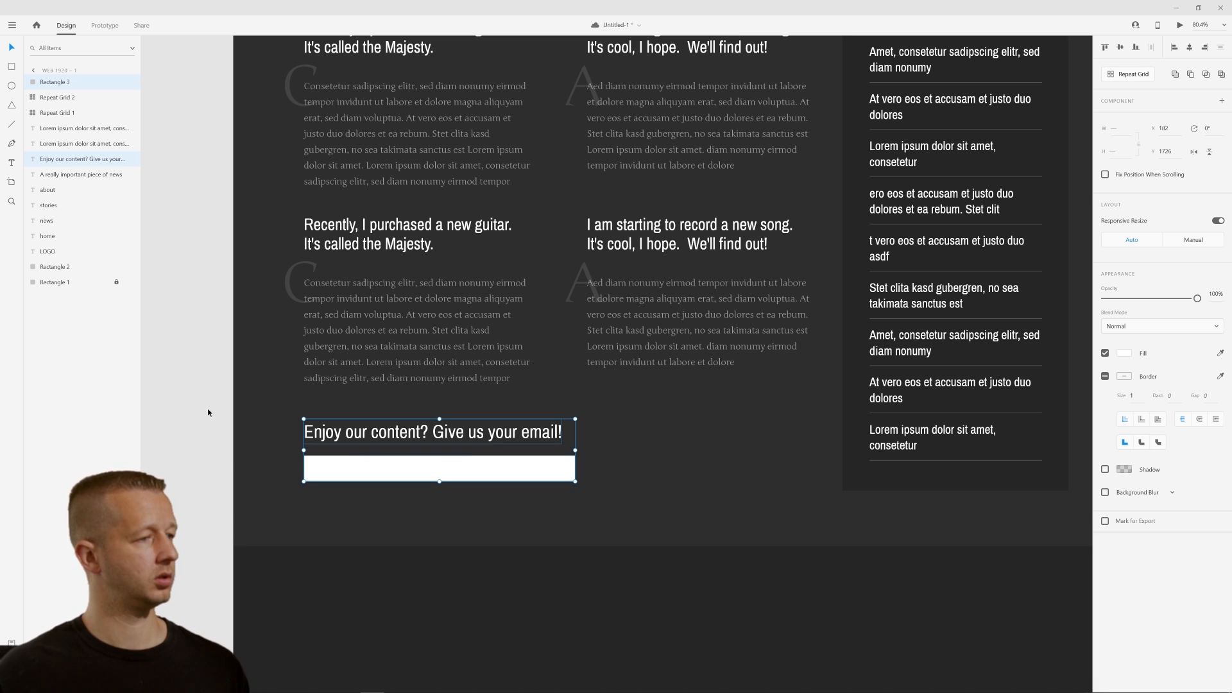
click(277, 425)
Change the end of the email heading so that it reads "Enjoy our content? Give us your email:"
double_click(556, 434)
click(566, 435)
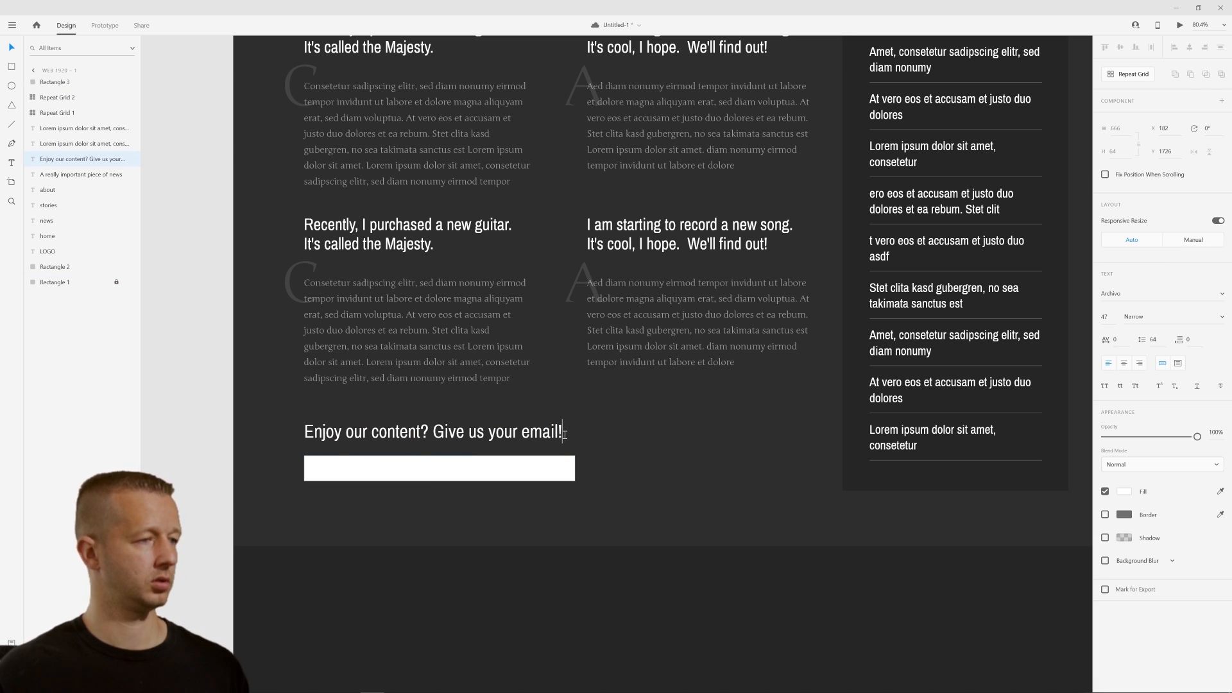
key(BackSpace)
text(:)
key(Escape)
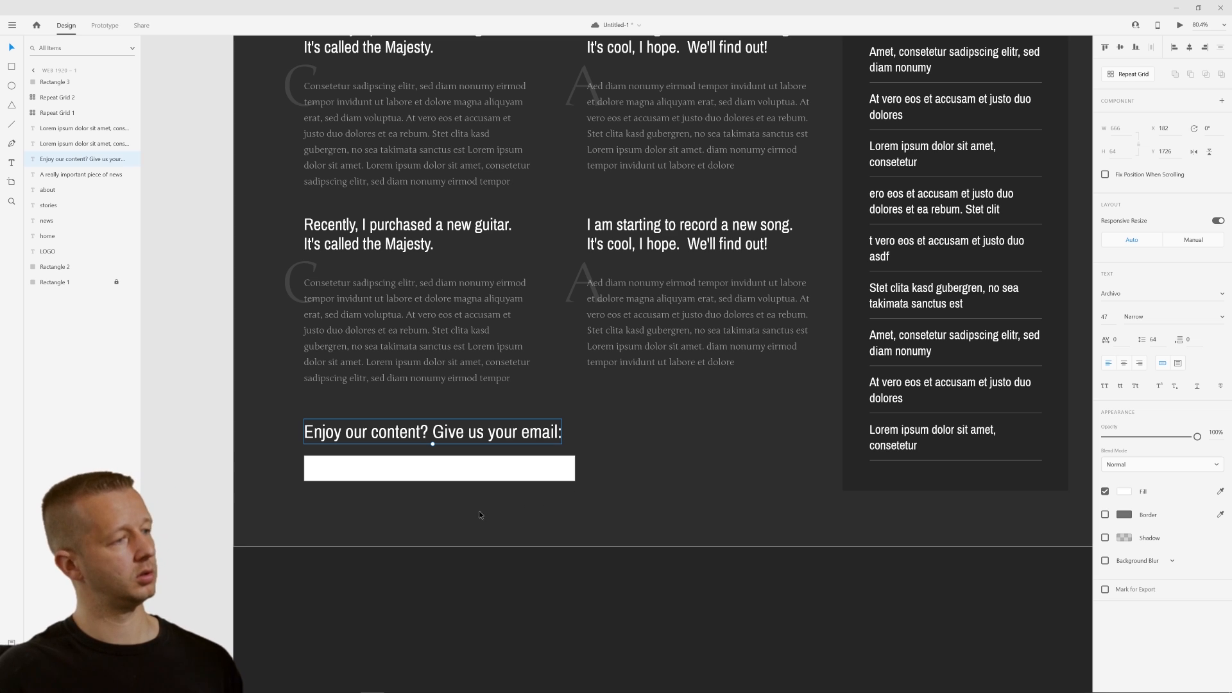
Remove the border from the white input-field rectangle and fill it with medium grey #656565
click(385, 467)
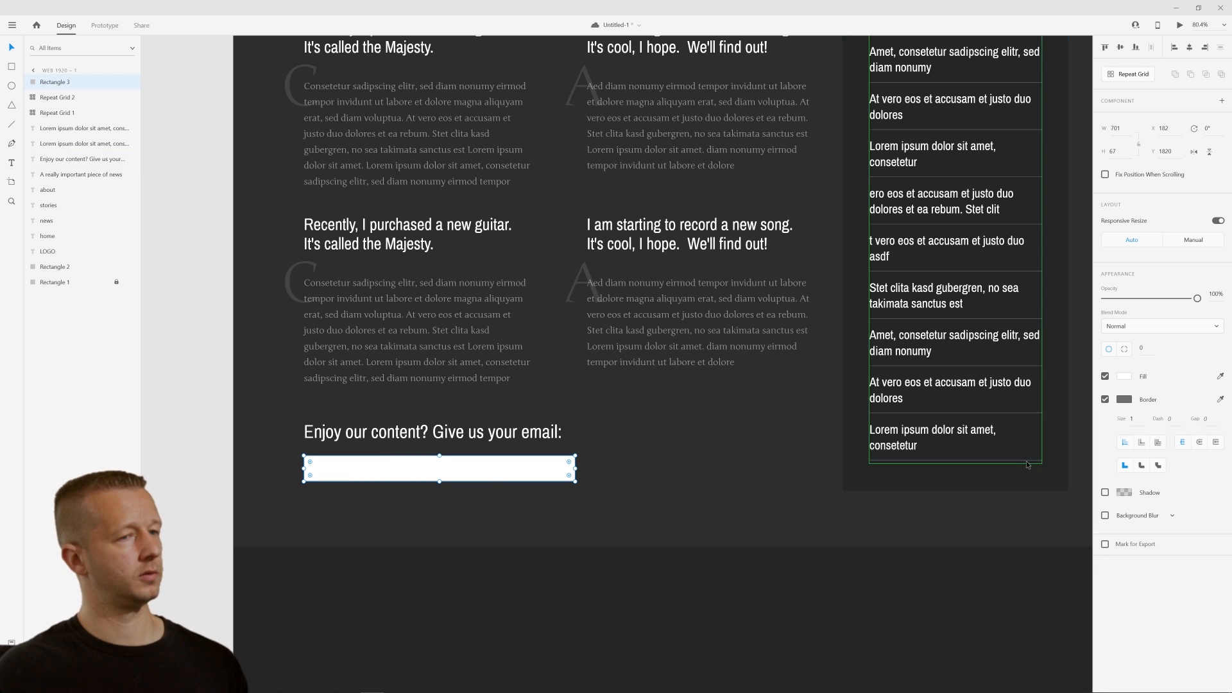
click(1220, 399)
click(898, 429)
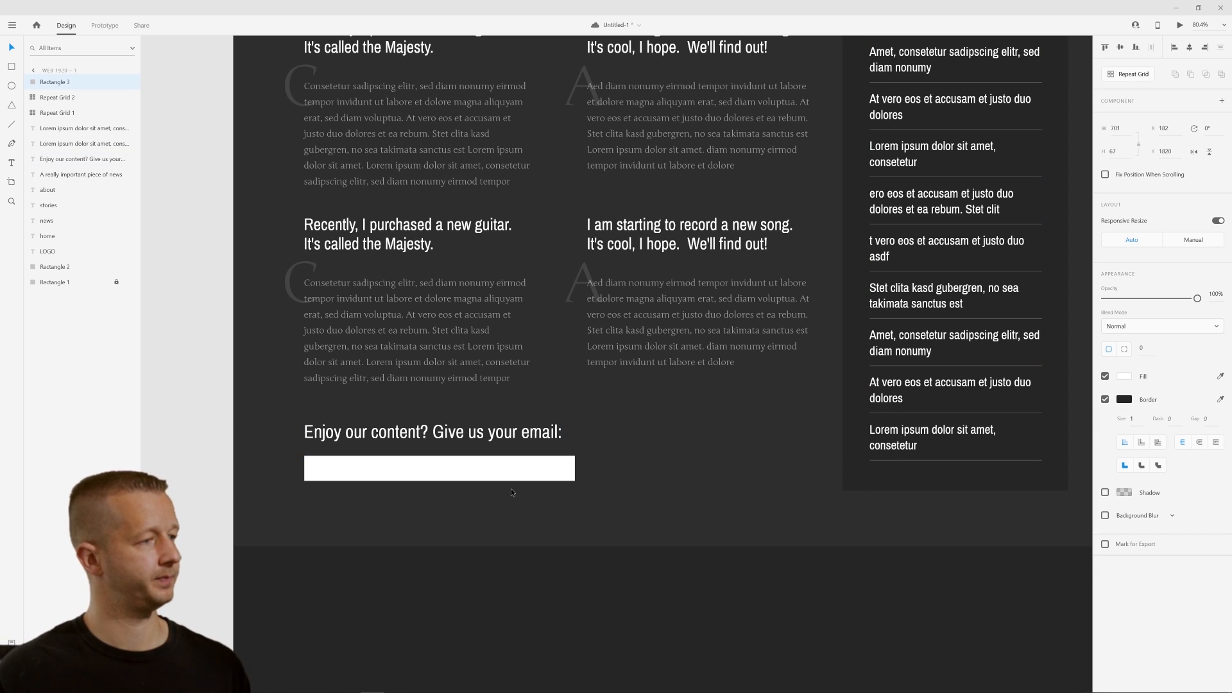
click(1104, 399)
click(1220, 376)
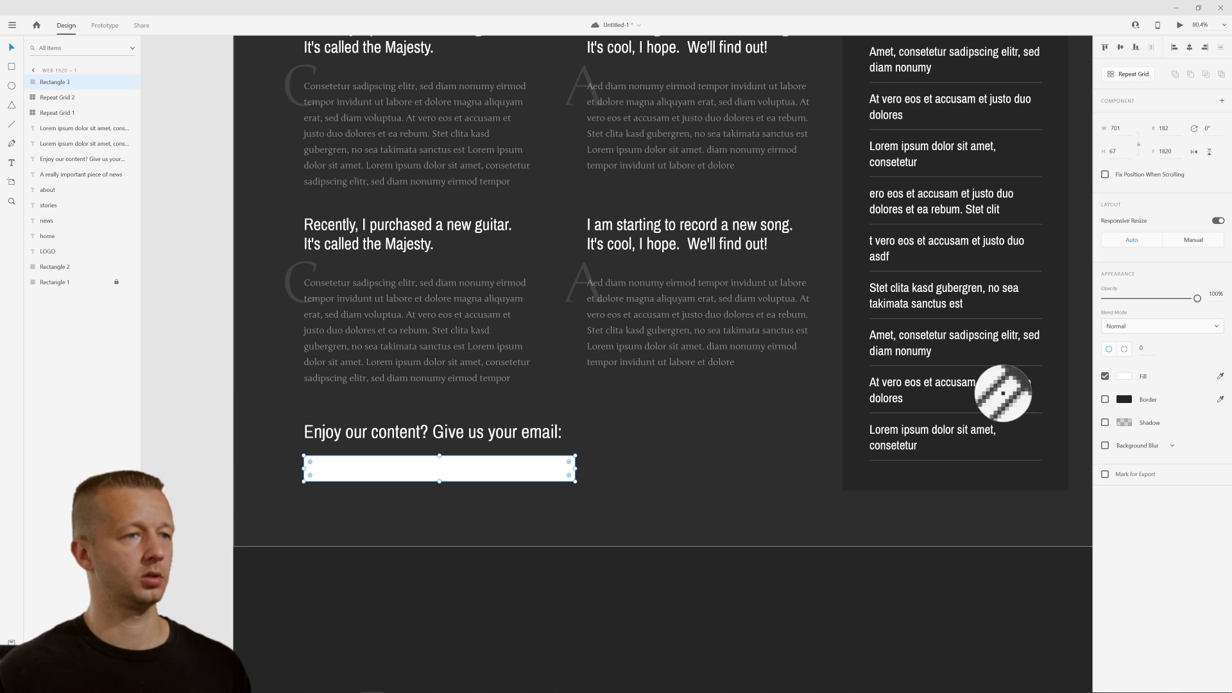
click(850, 427)
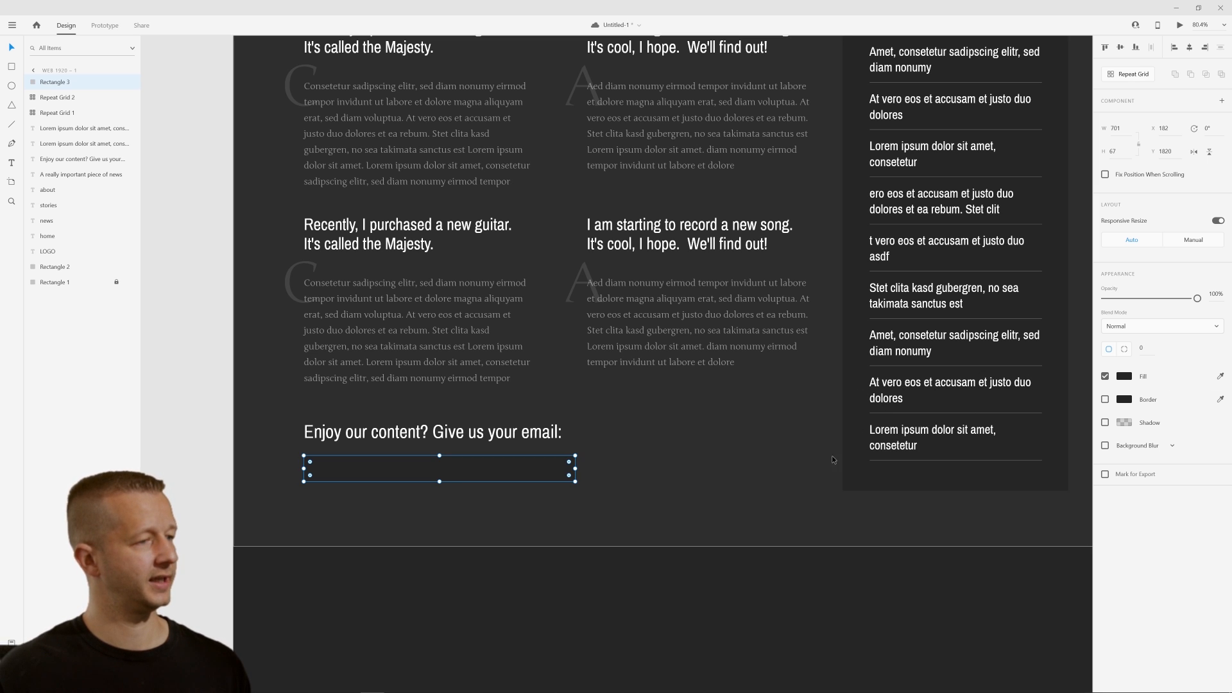
click(1124, 376)
drag(988, 380, 938, 372)
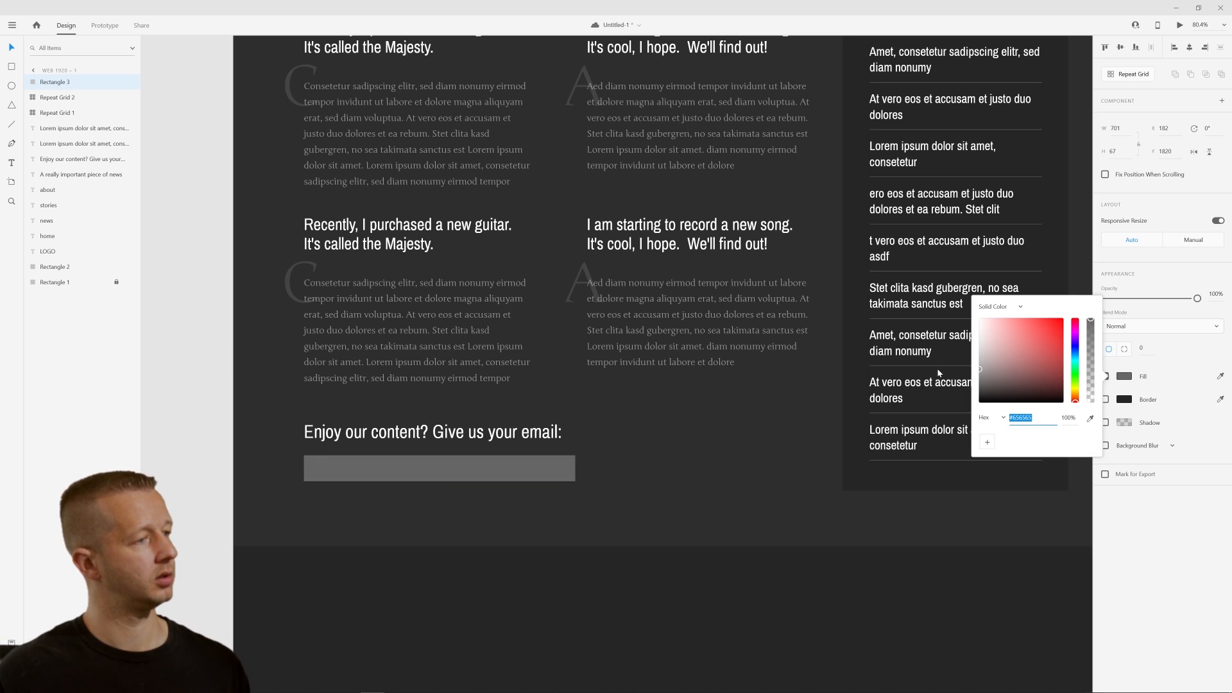
Round the corners of the grey input-field rectangle with a radius of 4
click(539, 476)
drag(570, 463, 584, 462)
key(ctrl+z)
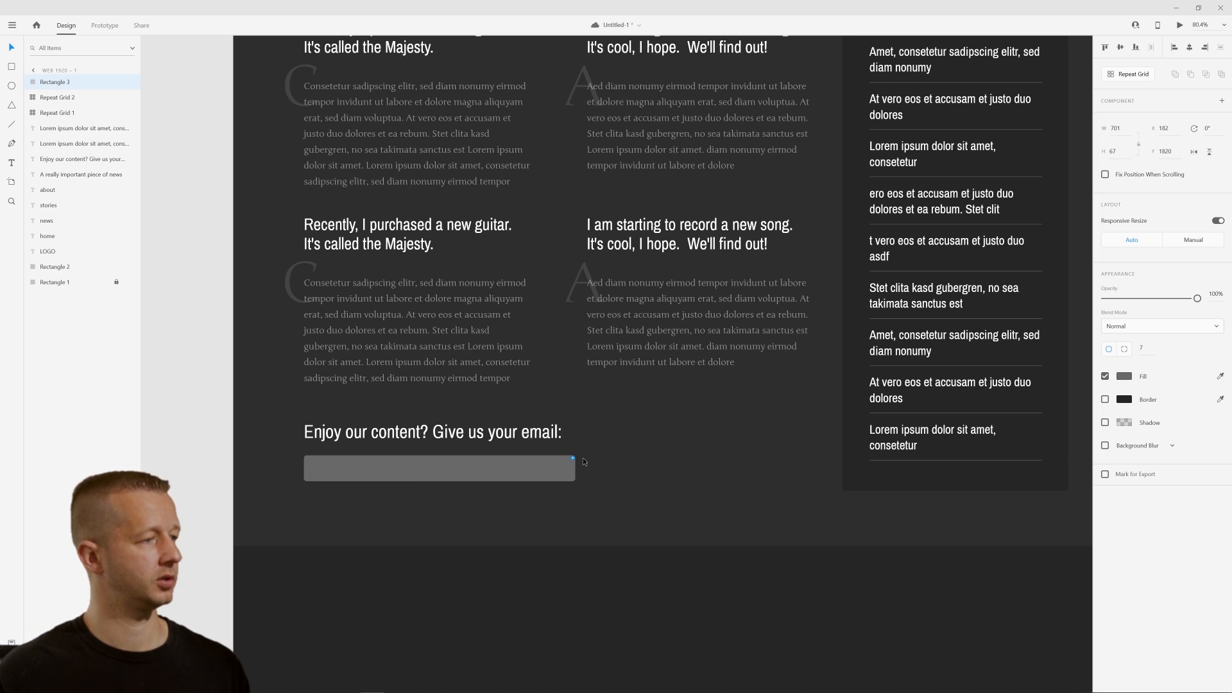
click(577, 513)
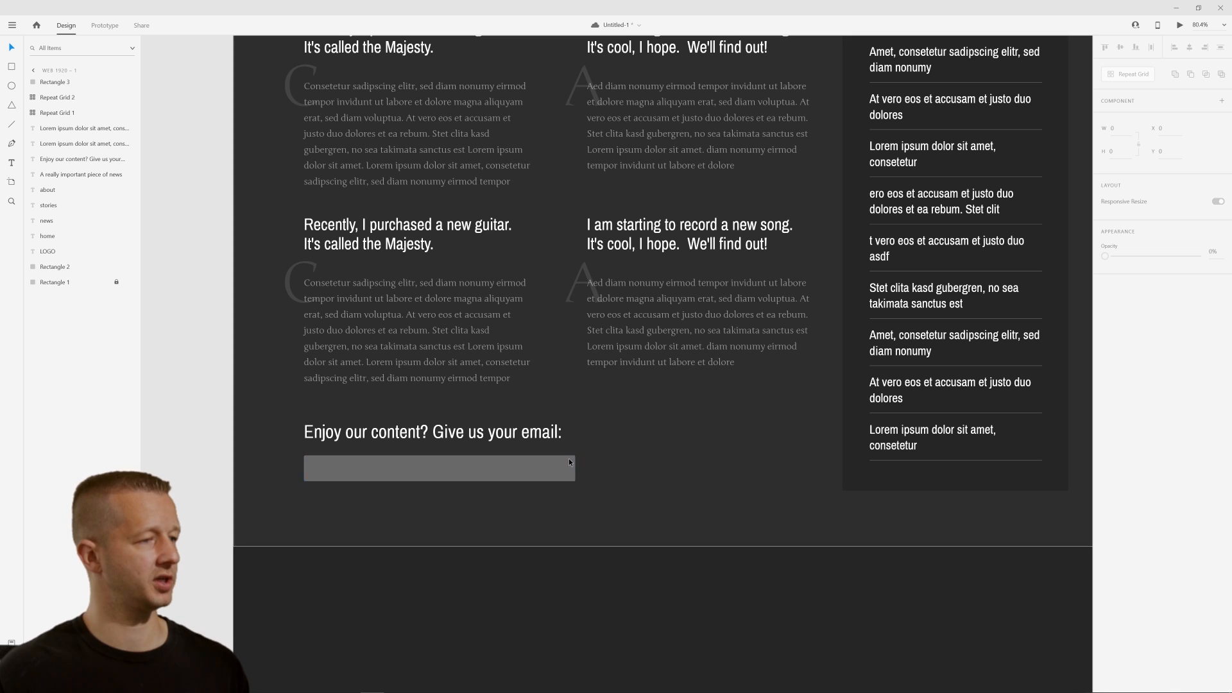
click(552, 473)
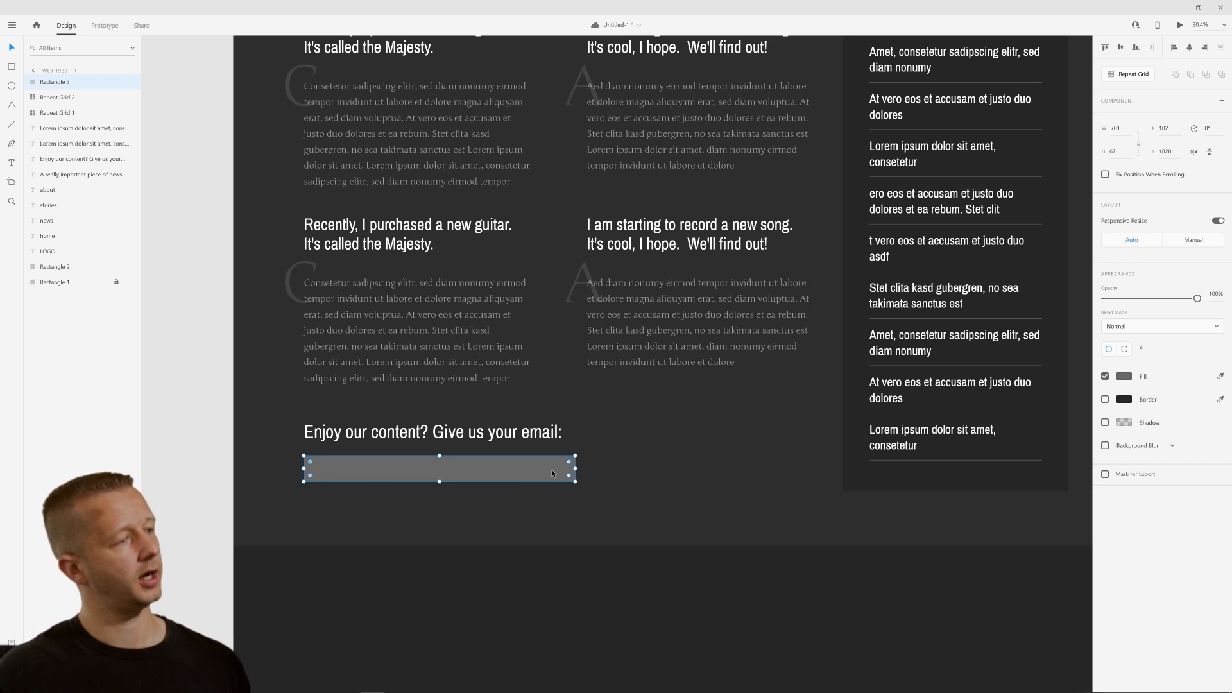
Narrow the input field and place a duplicate 242 wide beside it at X 606, ending flush with the heading's right edge
mouse_move(575, 471)
mouse_down()
mouse_move(459, 473)
mouse_move(562, 469)
mouse_up()
key(ctrl+d)
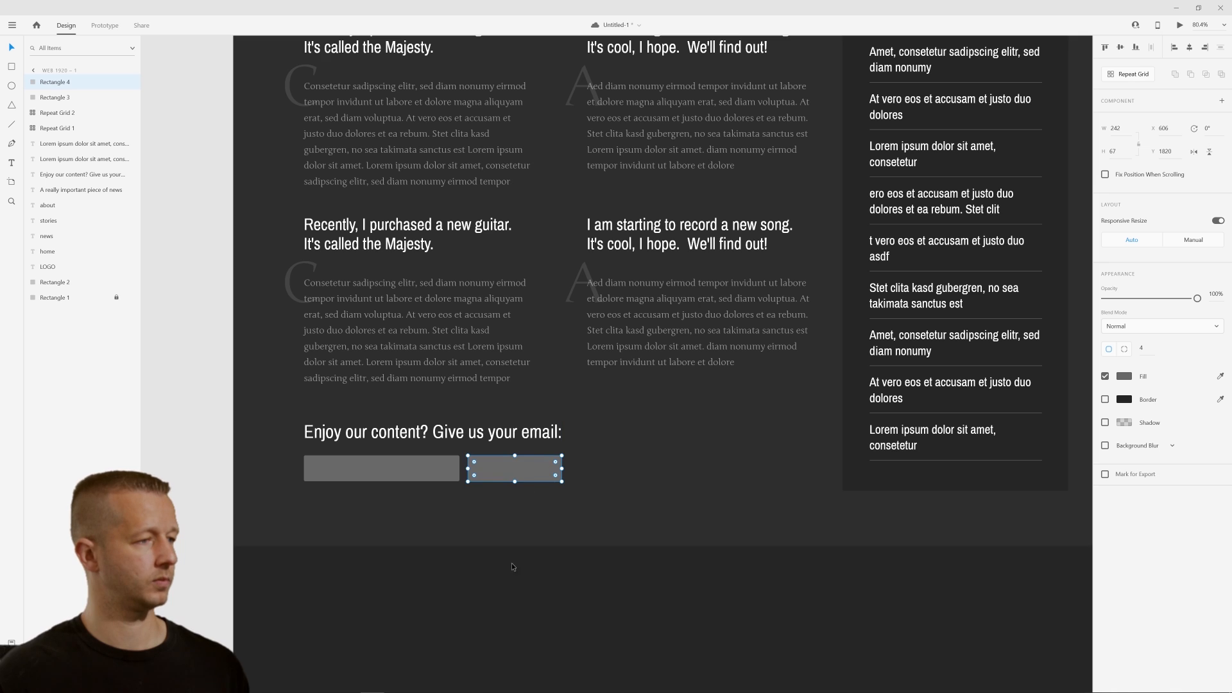
click(497, 494)
click(508, 473)
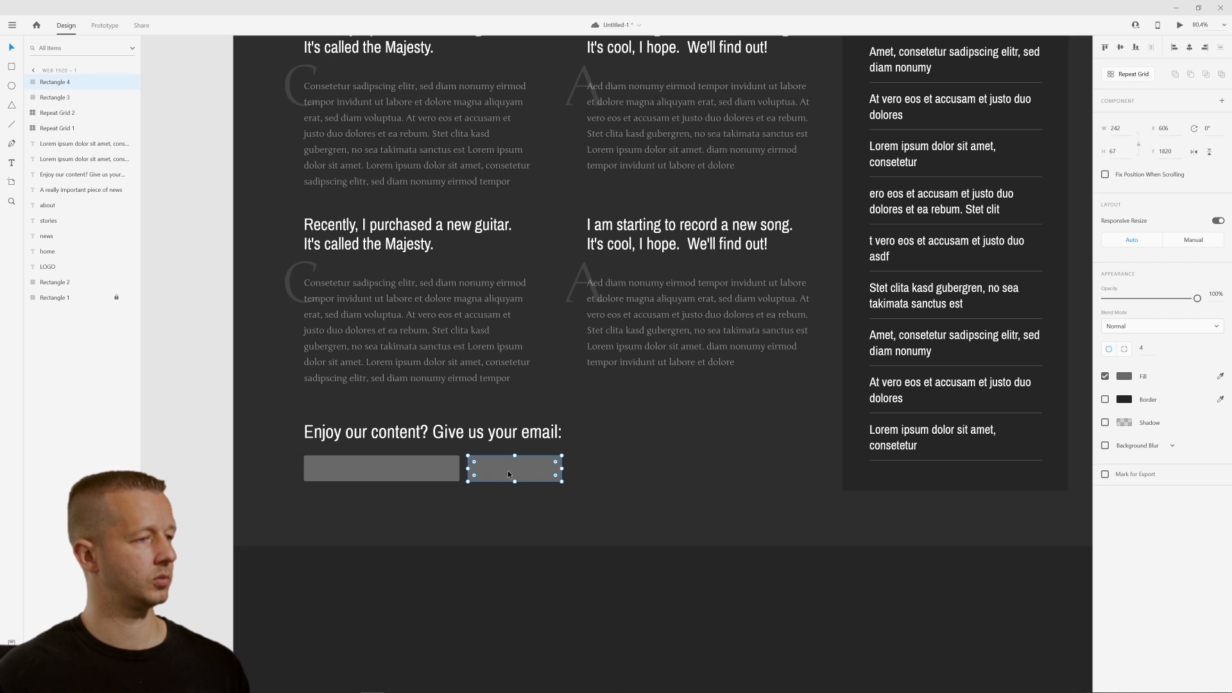
Fill the smaller duplicate rectangle with light grey #C8C8C8 so it stands out from the input field
click(1124, 376)
drag(1001, 340, 944, 297)
text(000000)
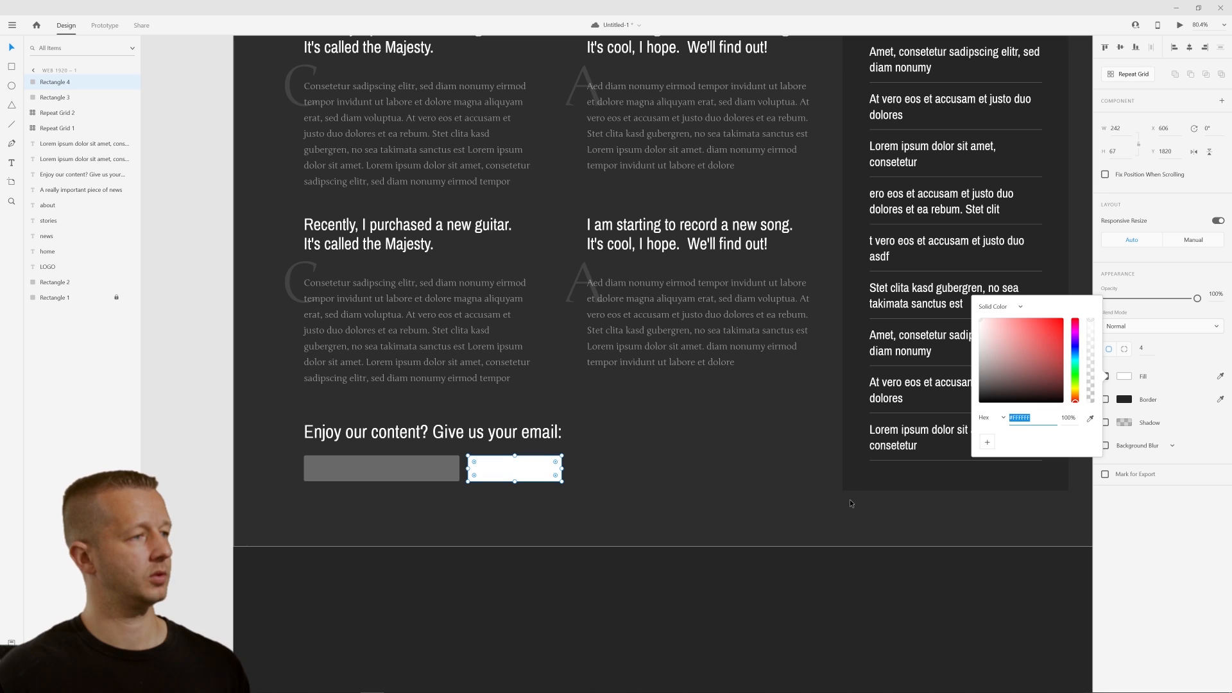
key(Return)
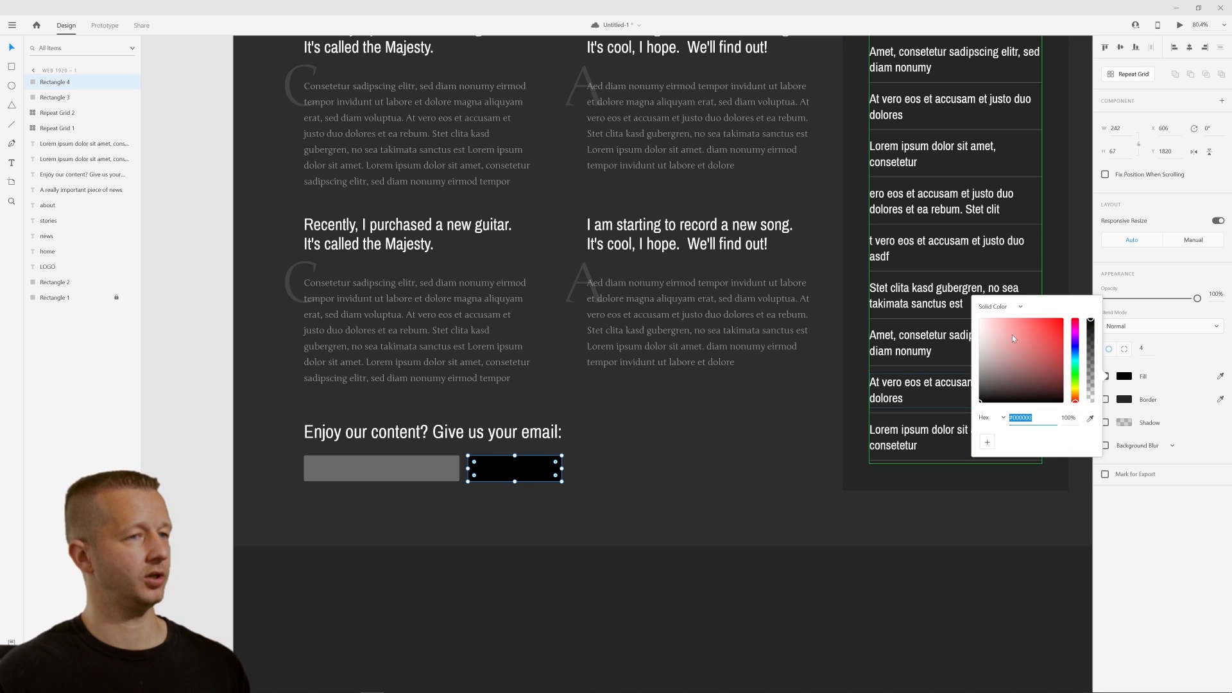
mouse_move(1011, 334)
mouse_down()
mouse_move(961, 392)
mouse_move(922, 383)
mouse_move(904, 340)
mouse_up()
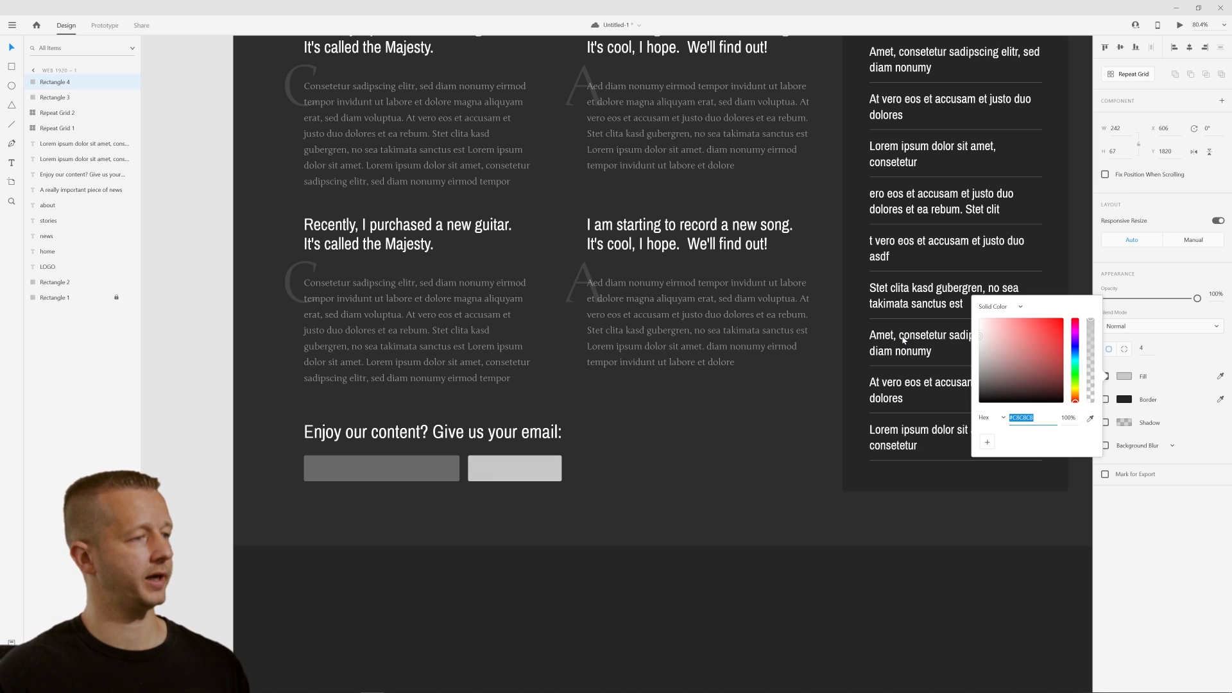
click(587, 557)
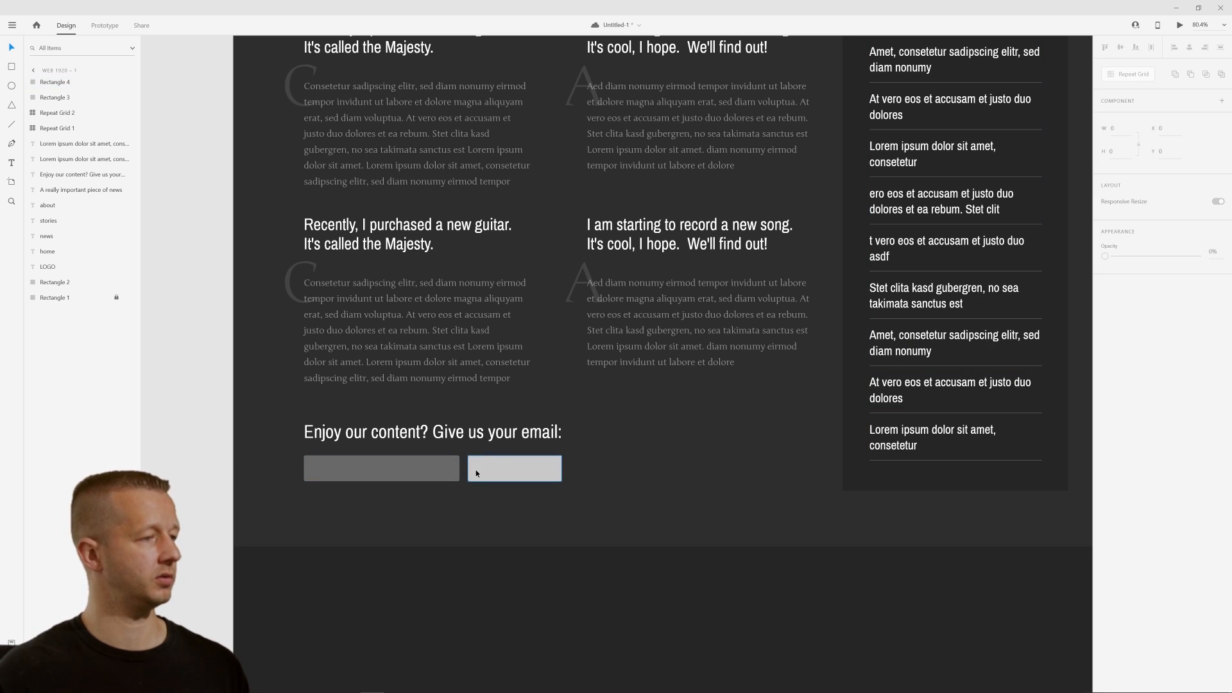
click(418, 434)
key(ctrl+d)
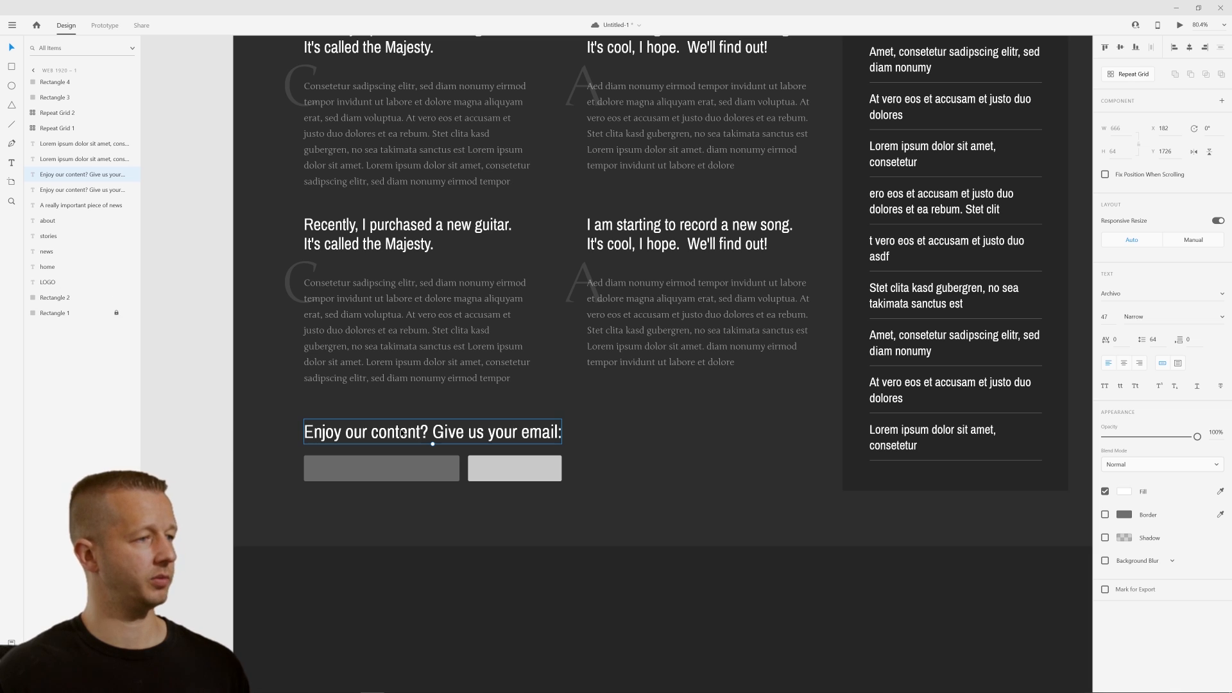
drag(418, 433, 612, 472)
key(Delete)
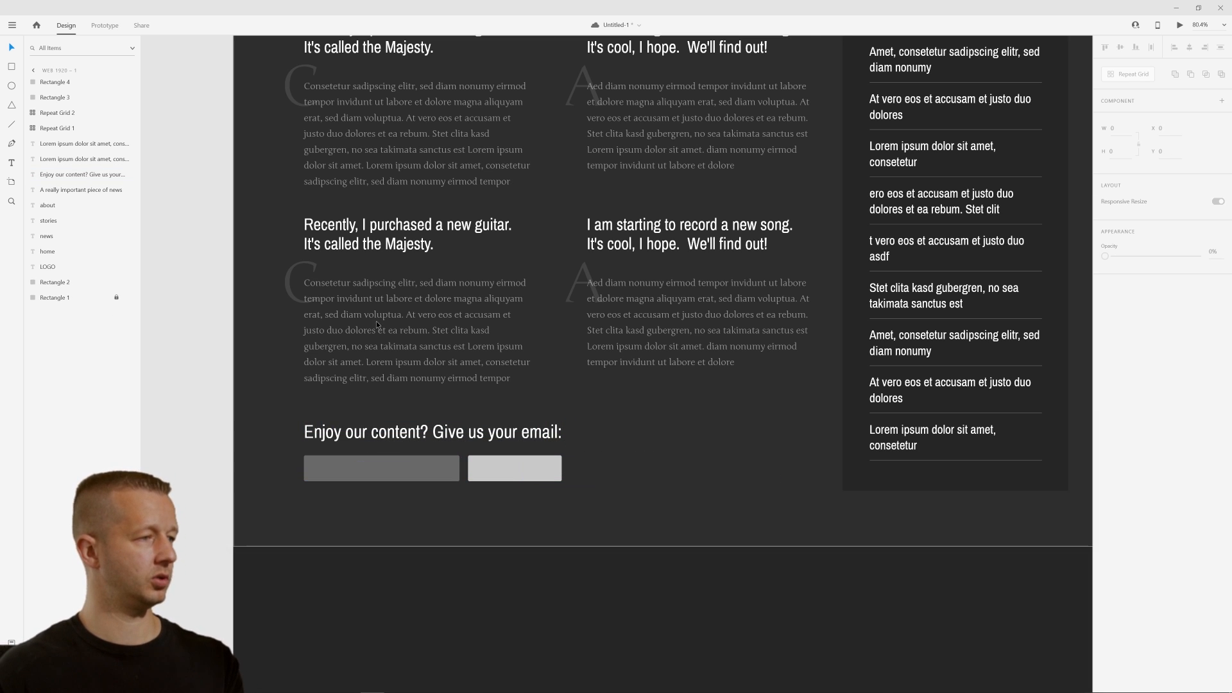
Add a text box 242 by 40 over the light grey rectangle with the label "Subscribe Now"
click(11, 164)
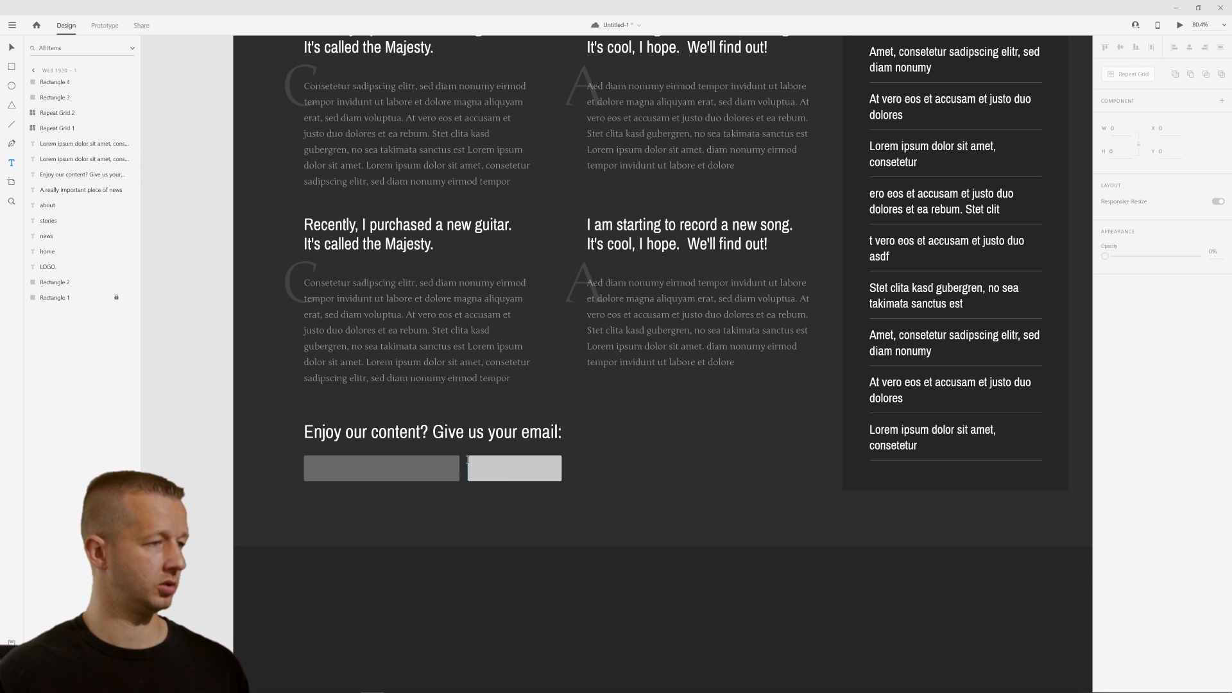
drag(469, 459, 558, 474)
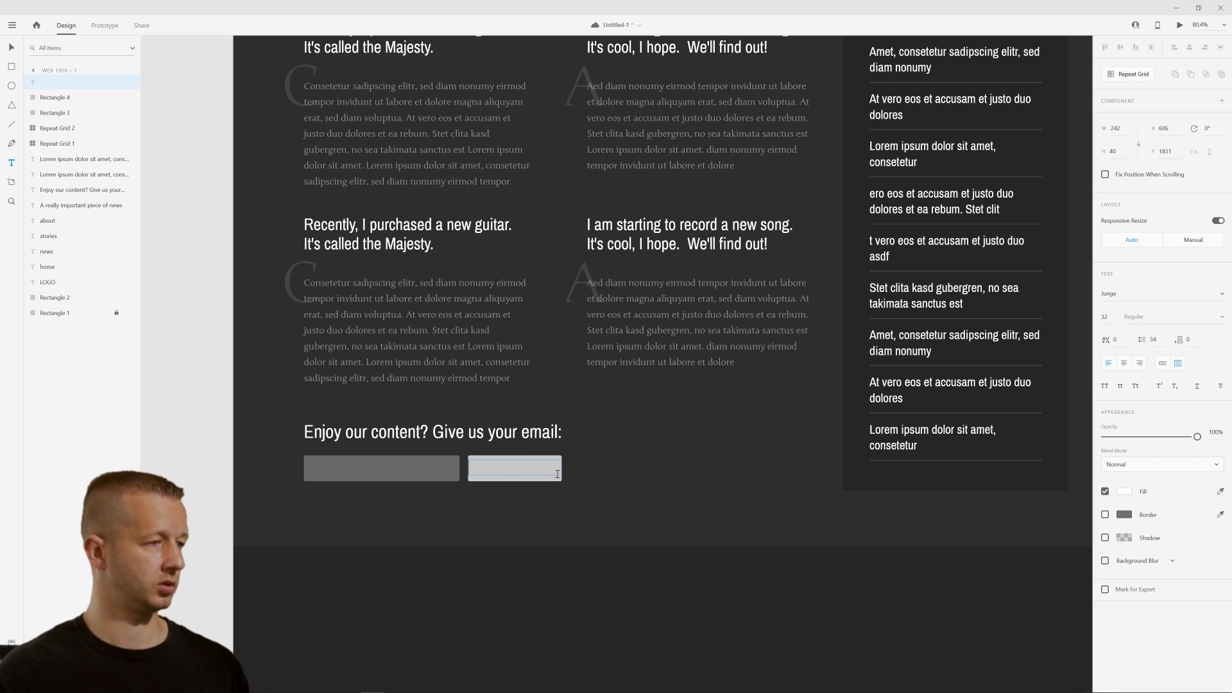
text(Subscribe)
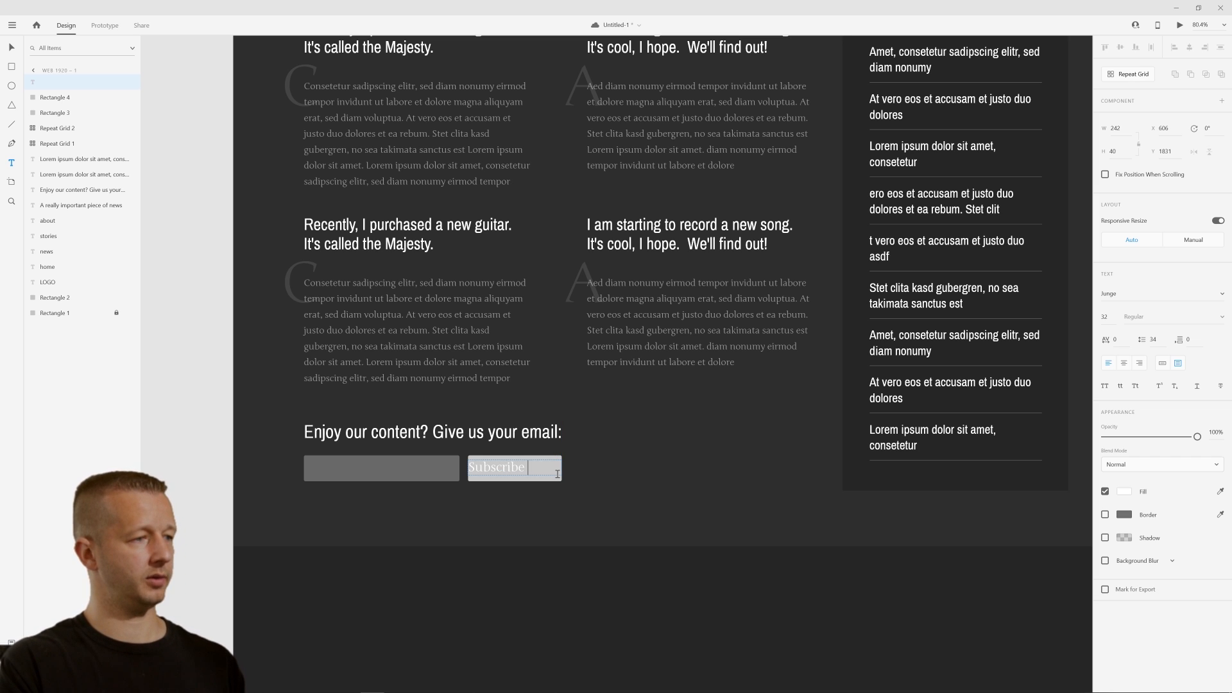
text( Now)
key(Escape)
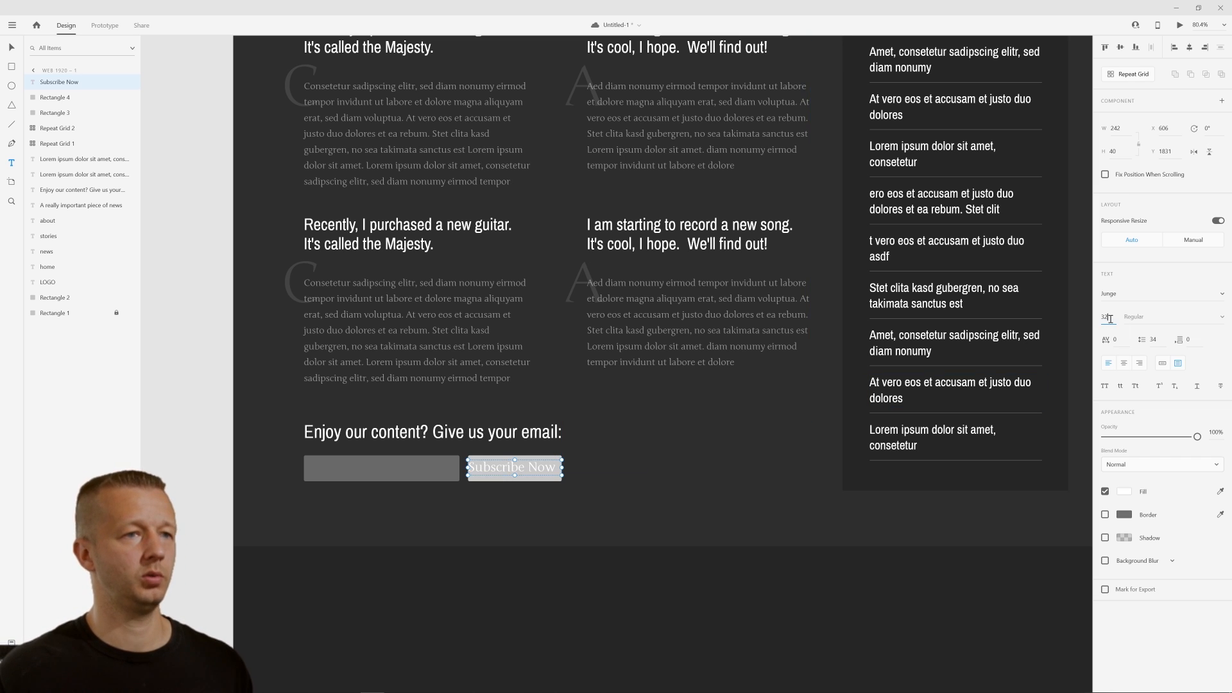
Set the "Subscribe Now" label's font size to 21 and centre-align its text
key(Down)
key(Down)
key(Down)
key(Down)
key(Down)
key(Down)
key(Down)
key(Down)
key(Down)
key(Down)
key(Down)
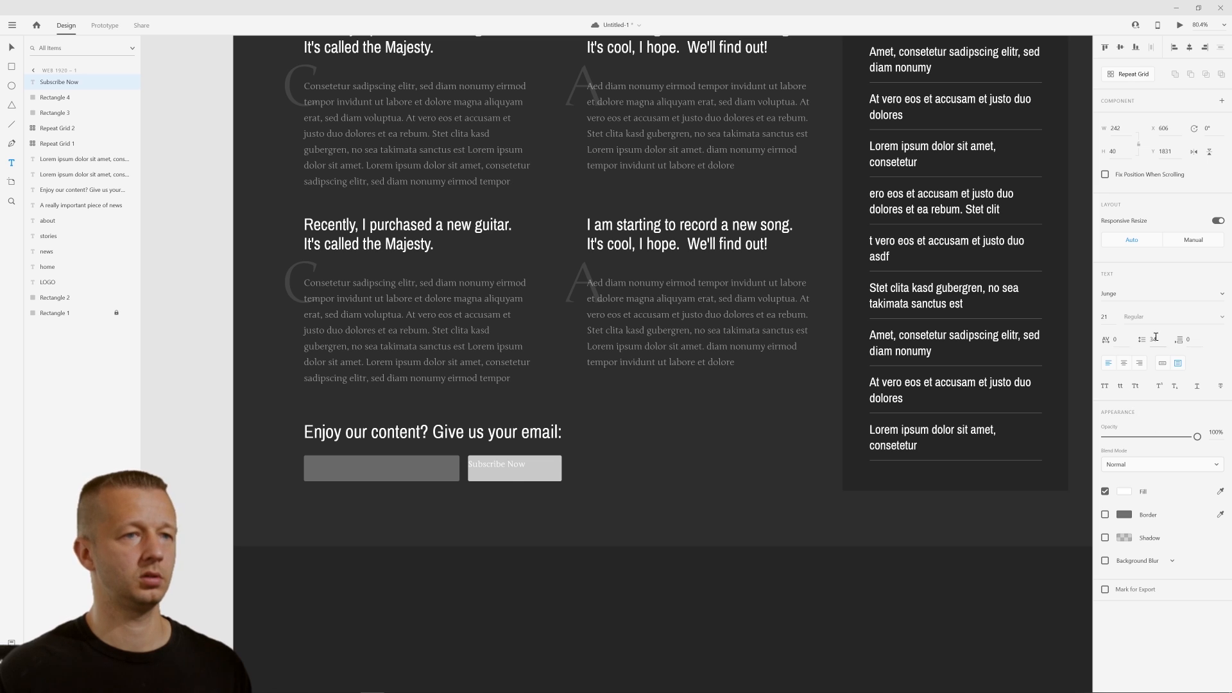
click(1124, 363)
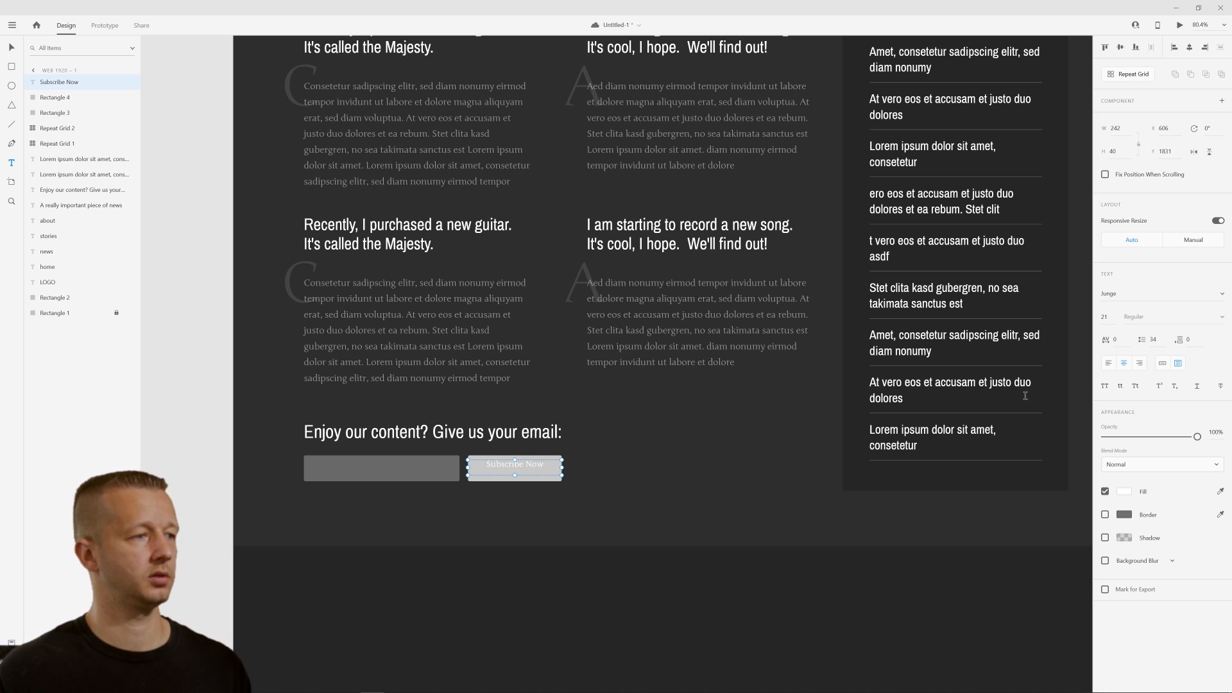
Colour the "Subscribe Now" label black and set its font to Archivo
click(1120, 493)
drag(1029, 494, 877, 544)
triple_click(512, 470)
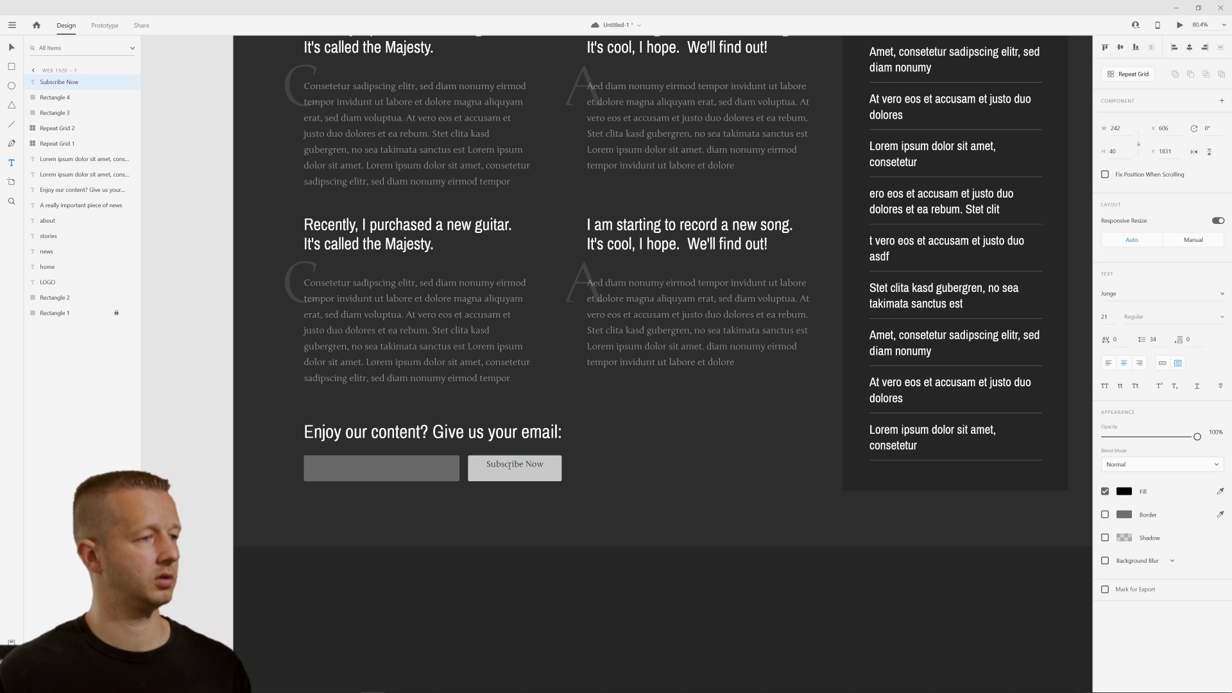
key(Escape)
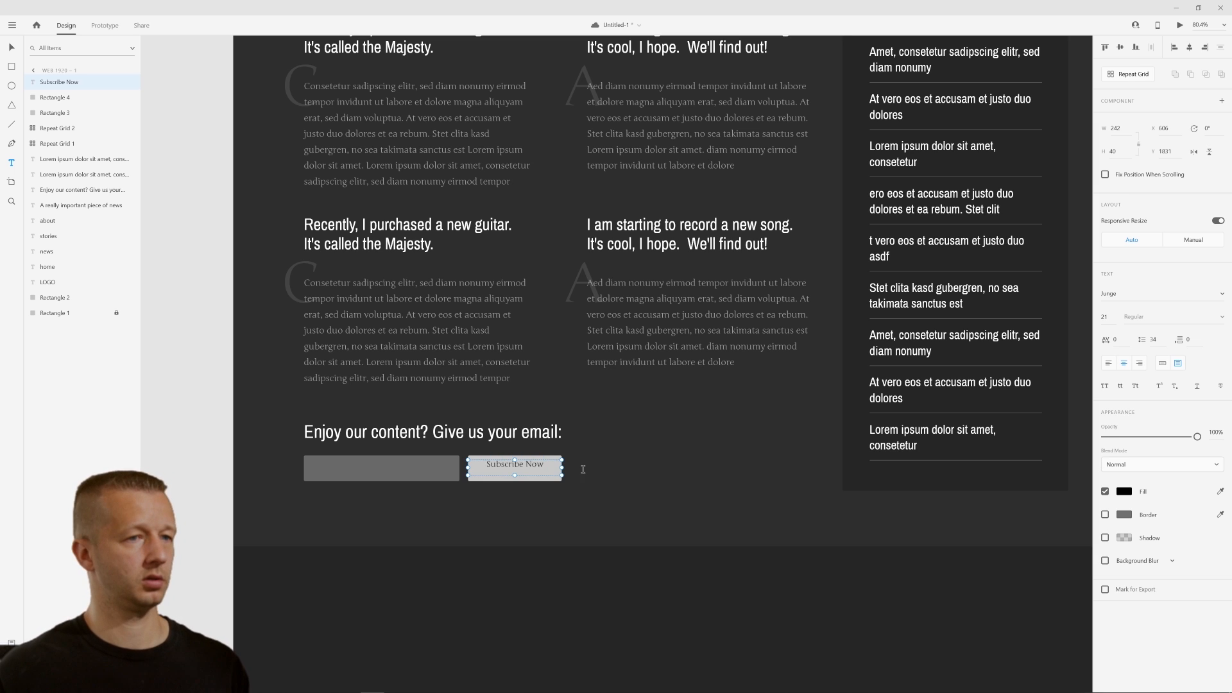
click(1180, 292)
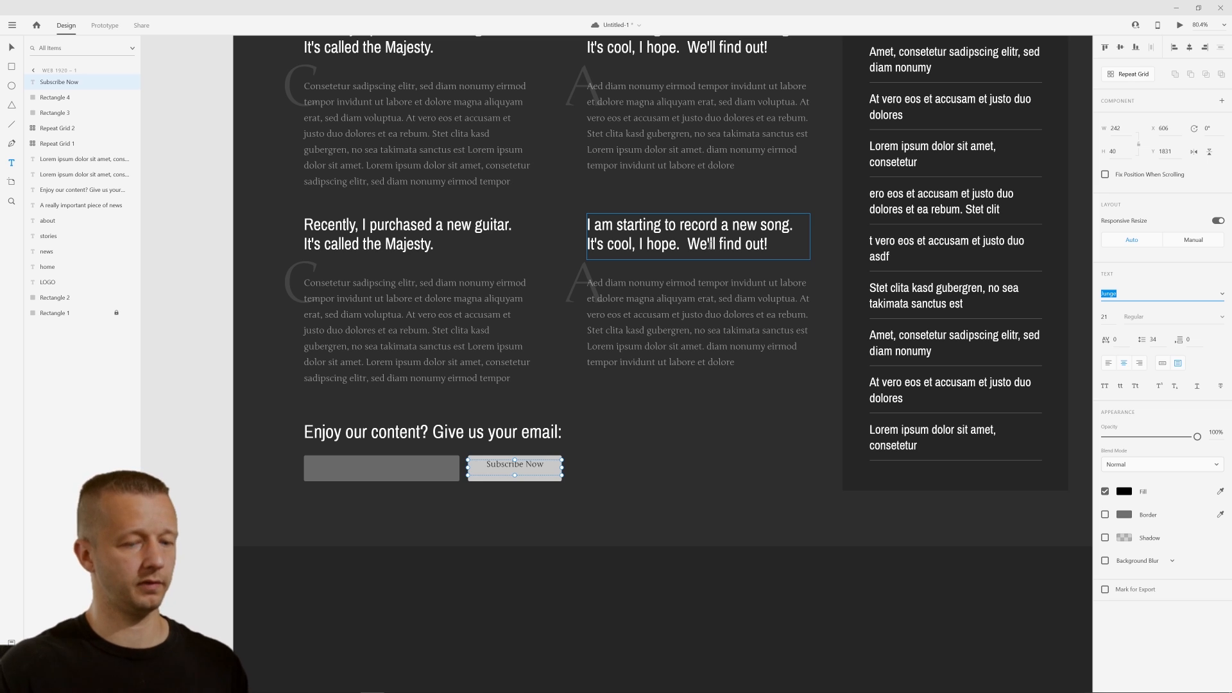
text(Archivo)
key(Return)
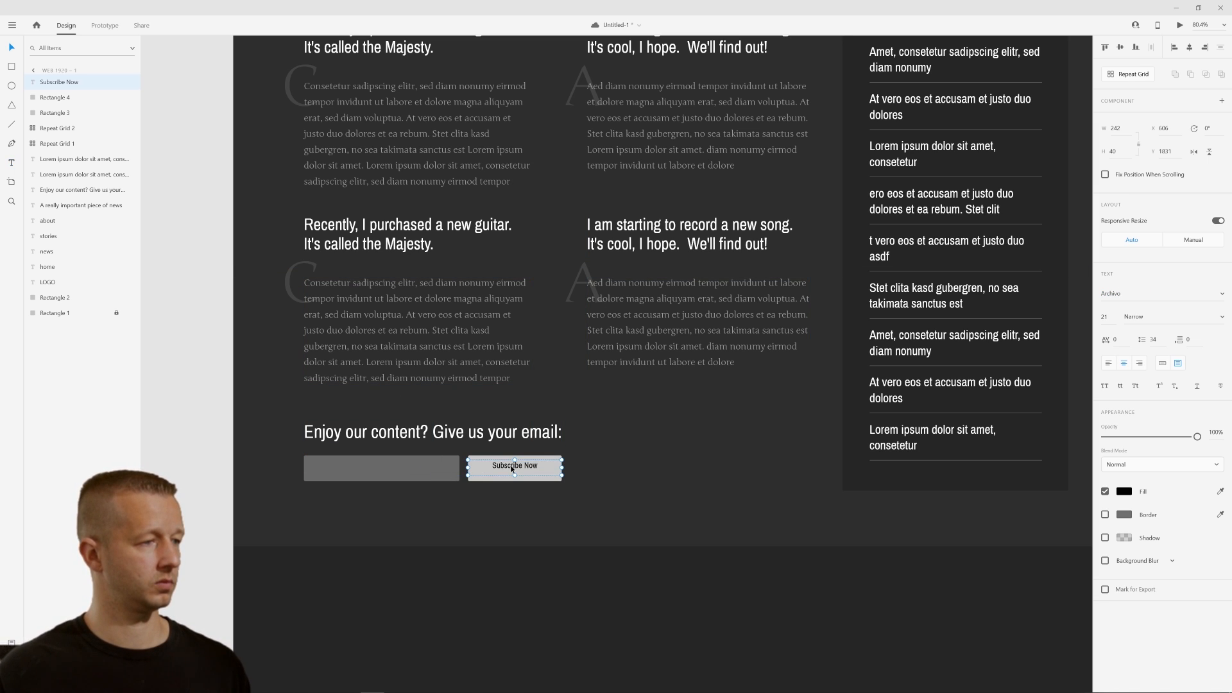
Move the "Subscribe Now" label down to Y 1838 so that it sits vertically centred on the light grey button
drag(511, 469, 520, 473)
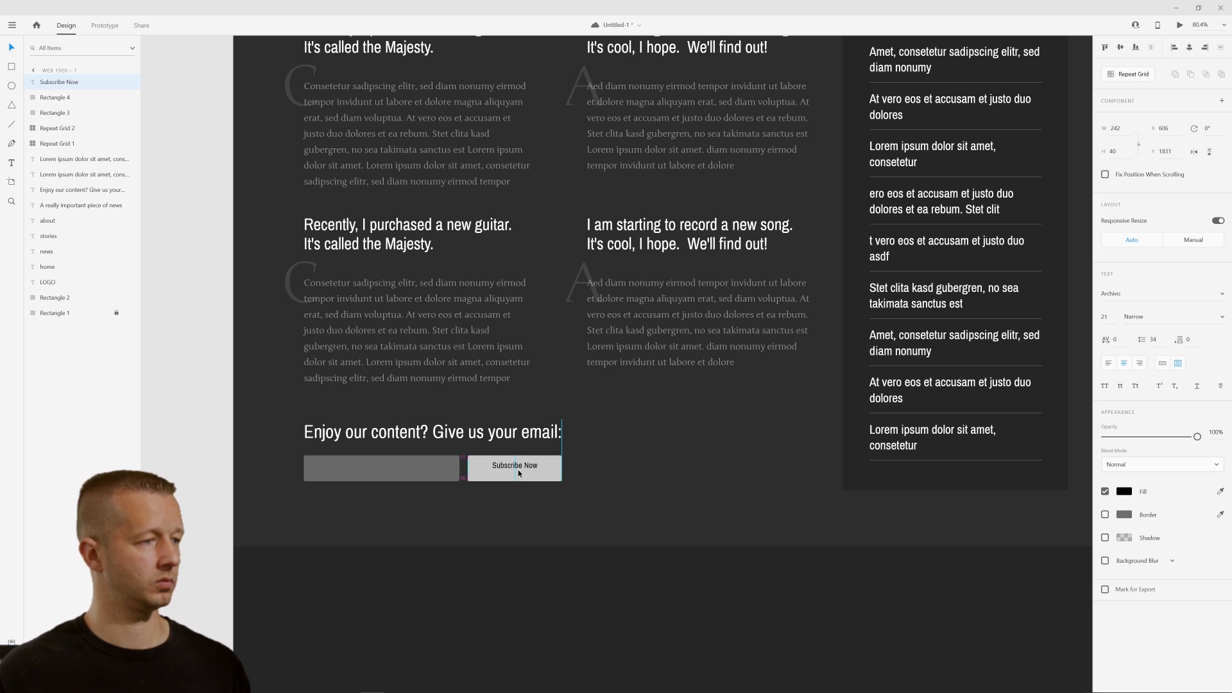
key(Down)
key(Down)
key(Down)
key(Down)
key(Down)
key(Down)
key(Down)
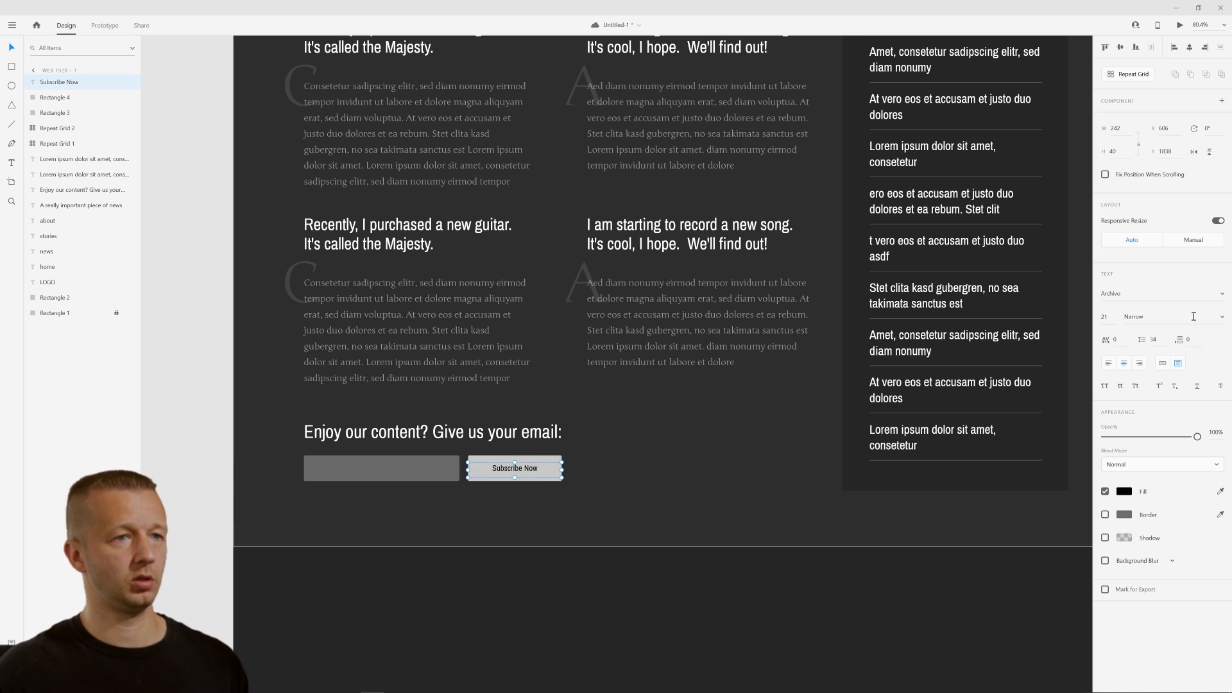
Set the "Subscribe Now" label's font style to Narrow SemiBold
click(1222, 317)
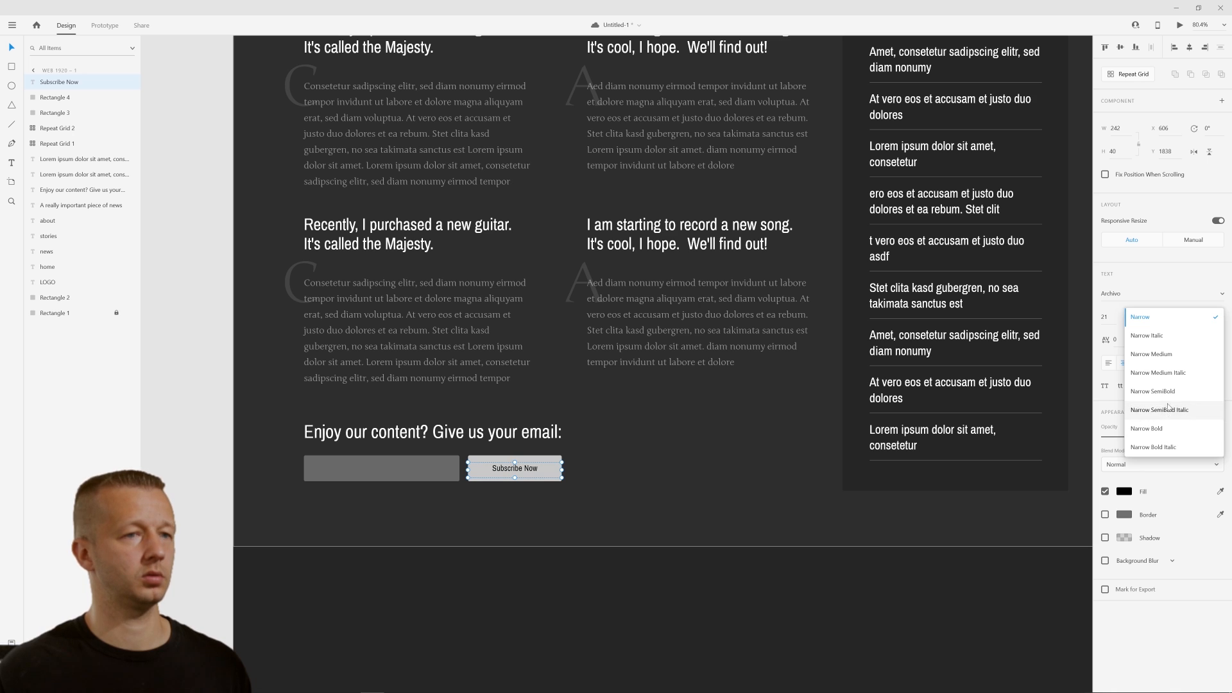
click(1168, 396)
click(611, 593)
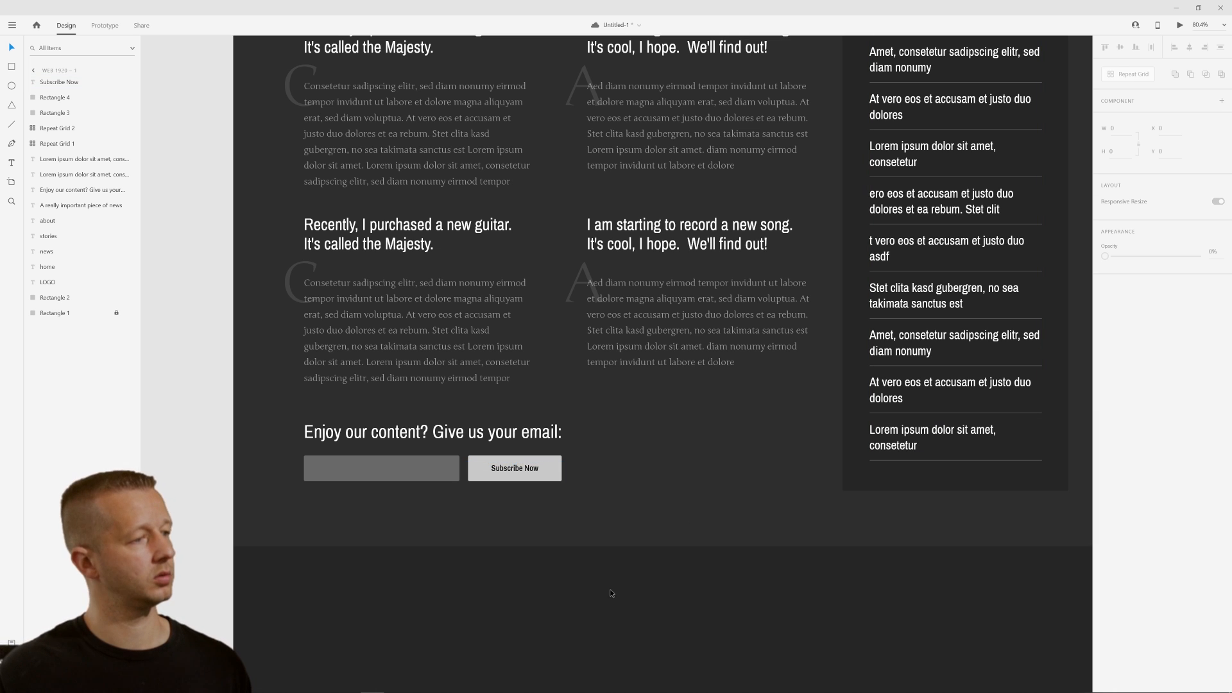
click(388, 467)
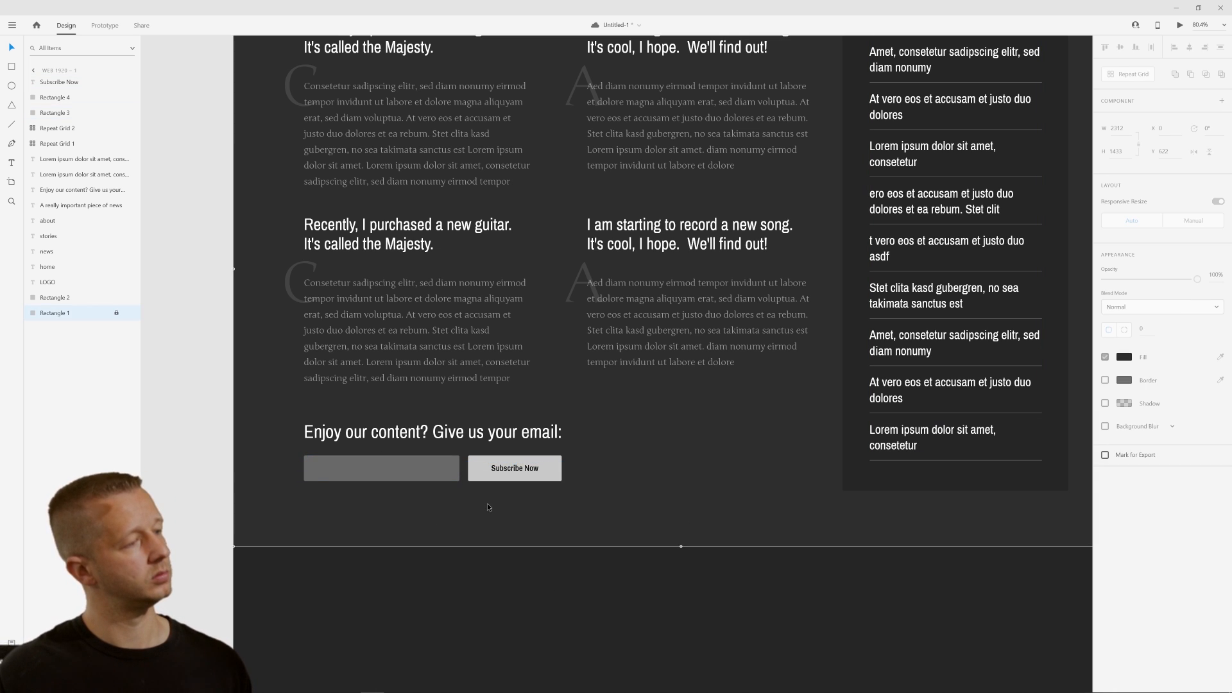
scroll(645, 485, down, 4)
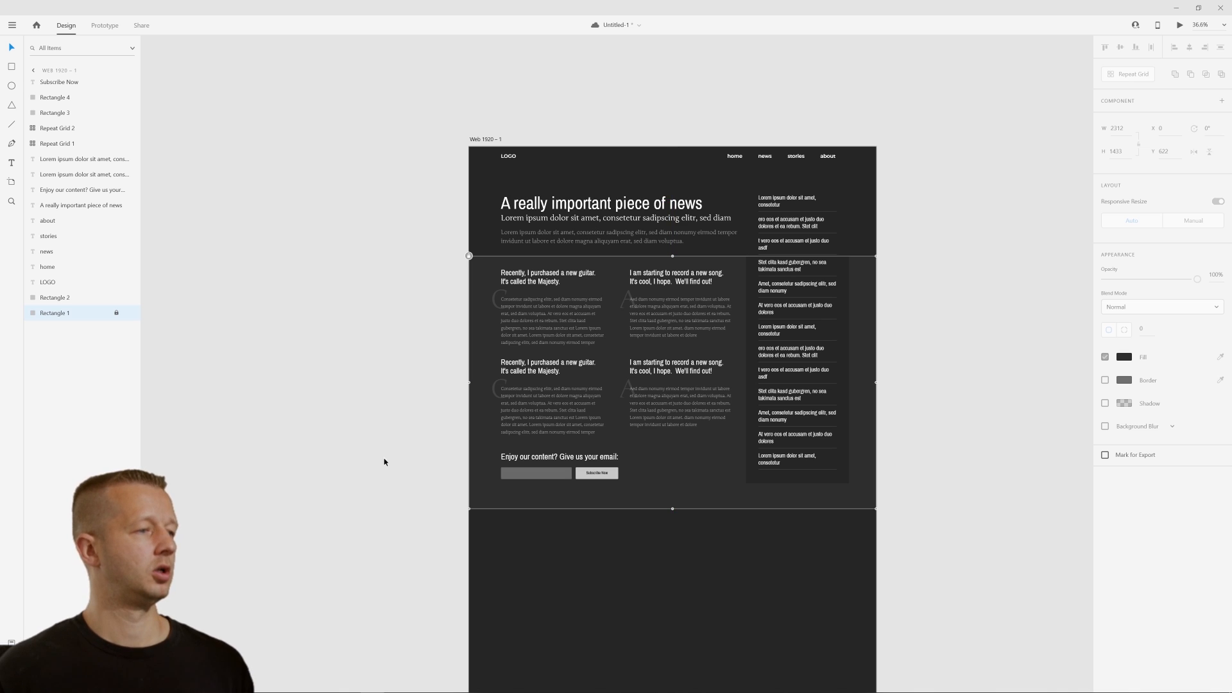
click(379, 460)
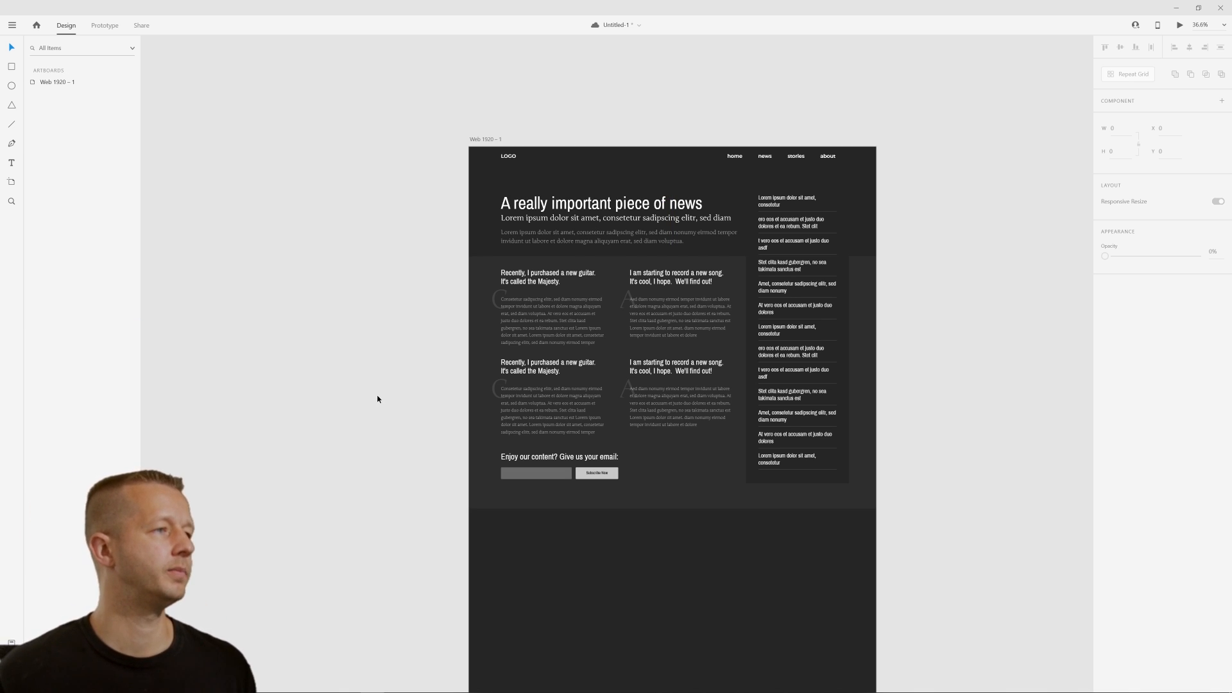
Shorten the first article's paragraph by deleting the text after "no sea takimata sanctus est"
scroll(610, 417, up, 3)
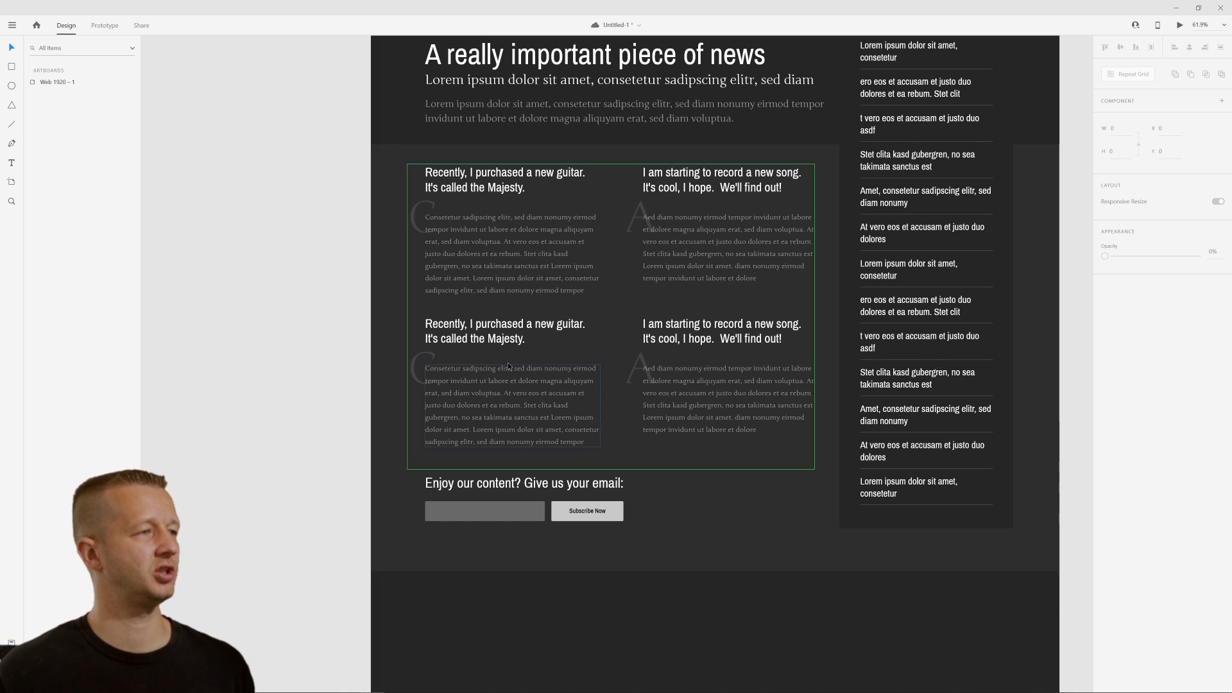
double_click(544, 261)
double_click(544, 261)
click(591, 291)
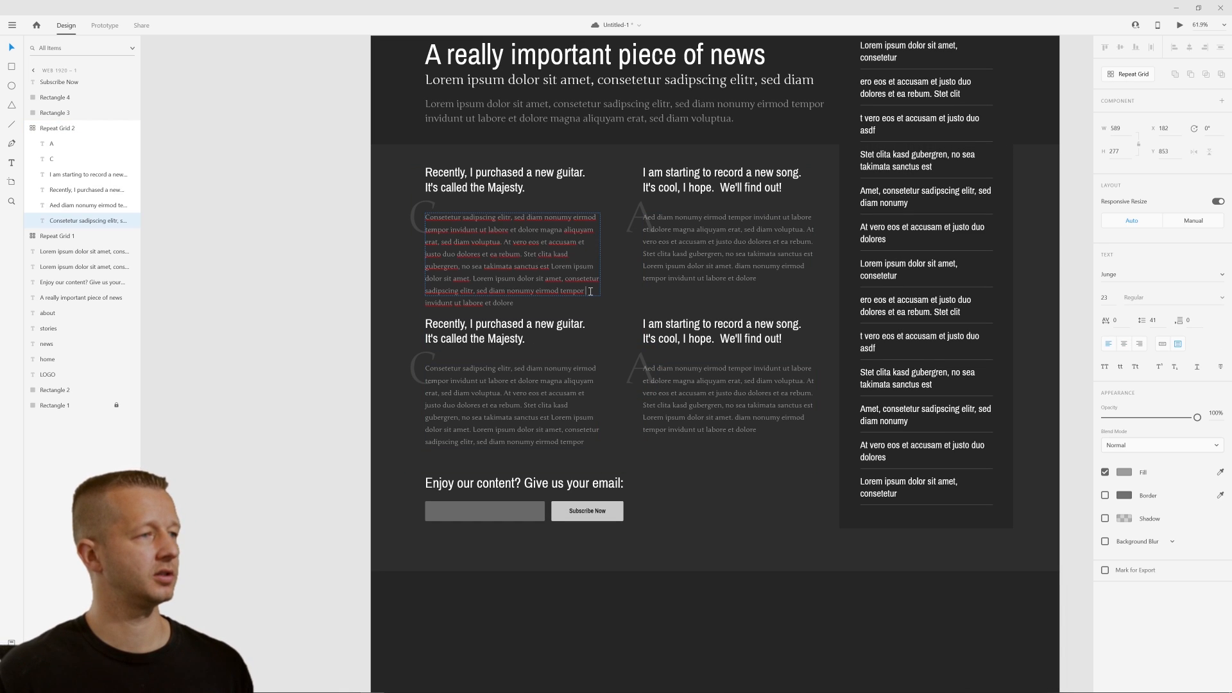
drag(591, 291, 552, 265)
key(BackSpace)
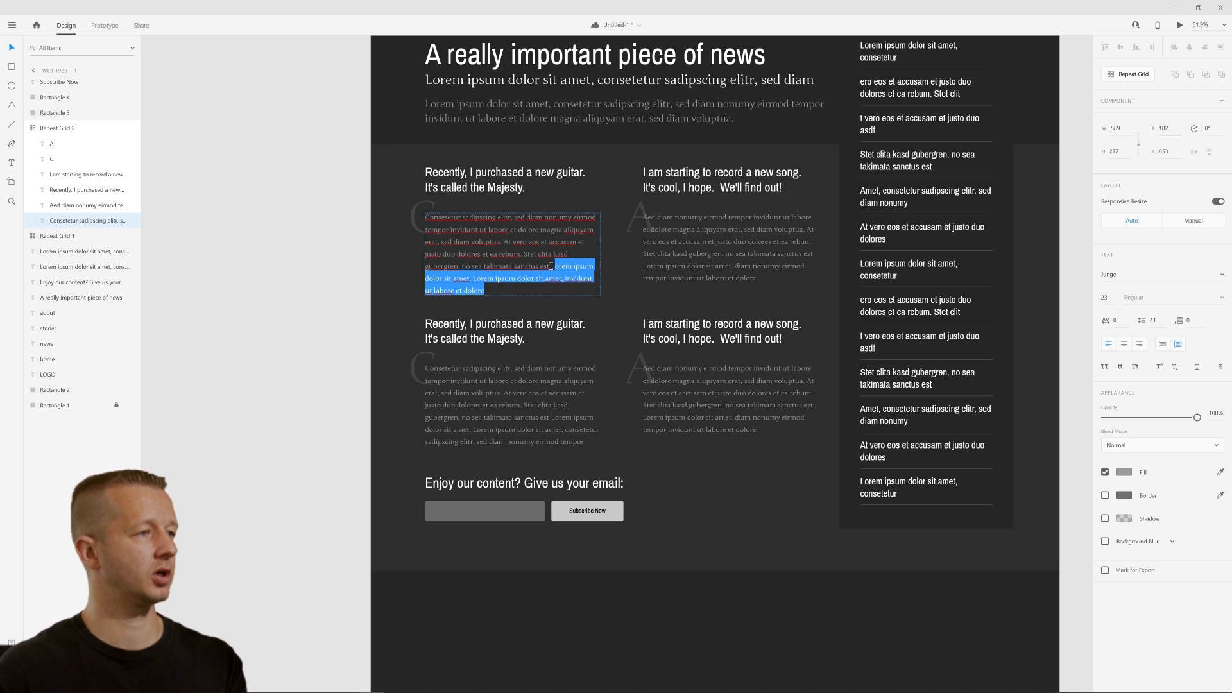
key(BackSpace)
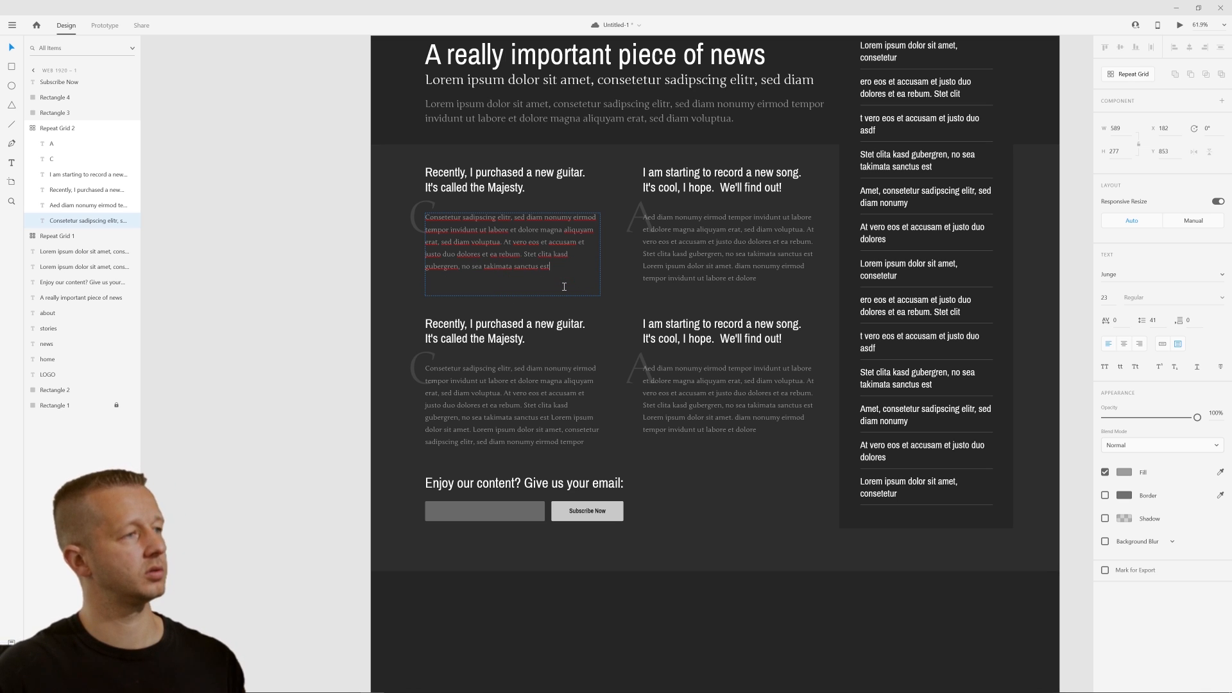
key(Escape)
click(289, 275)
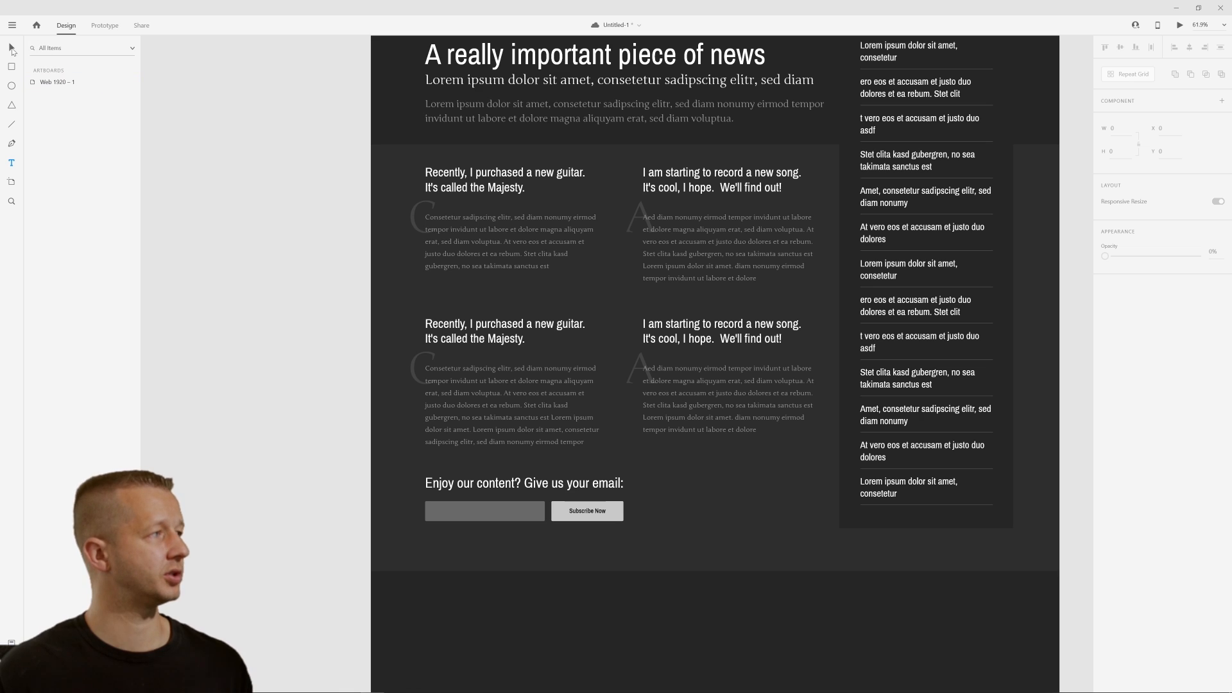
Reduce the height of the first article's paragraph box to about 206 so it fits the shortened text
click(11, 49)
click(531, 268)
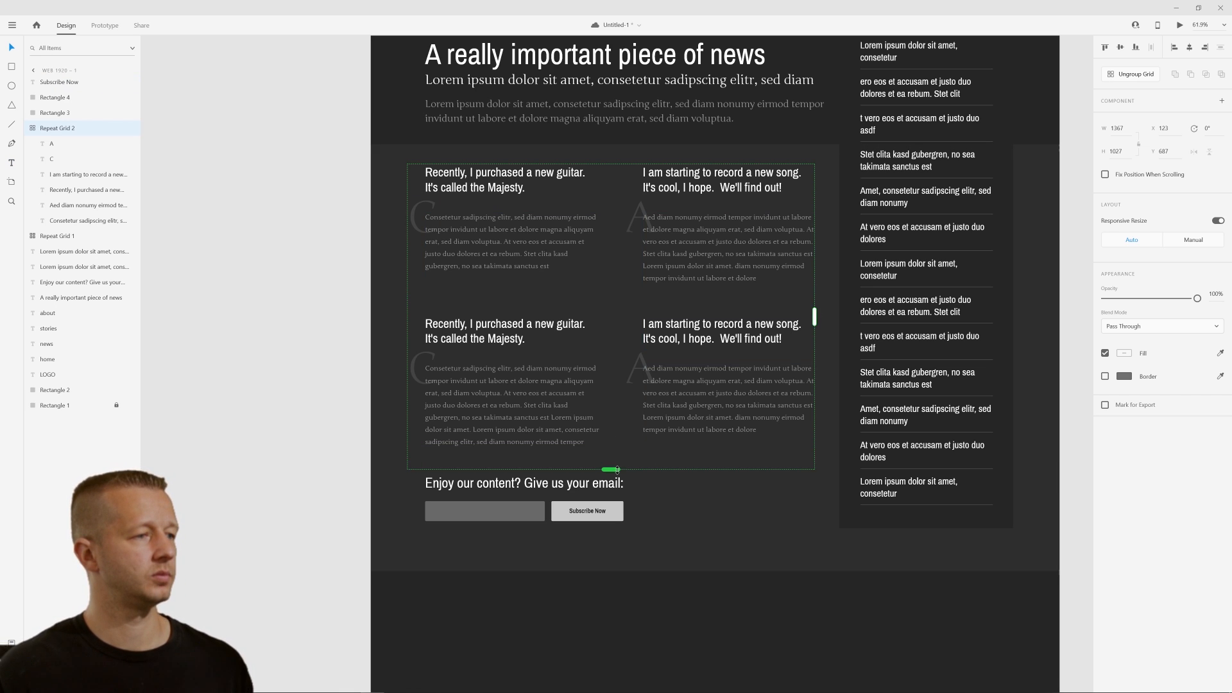
double_click(508, 258)
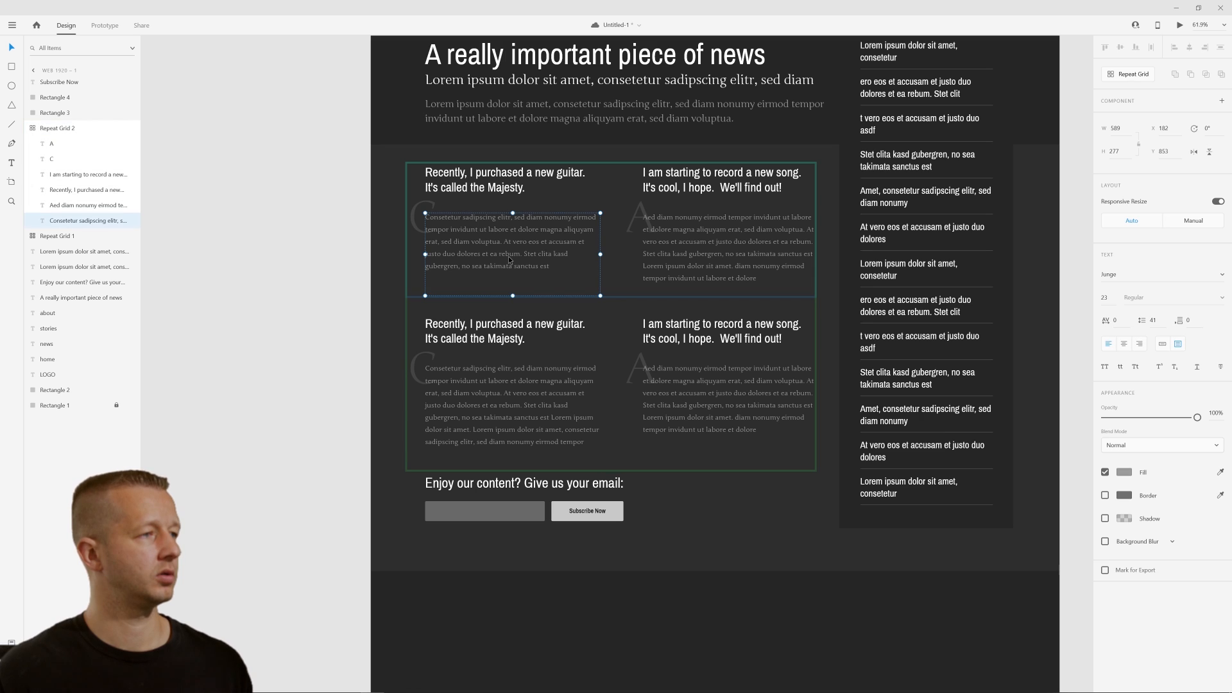
drag(513, 295, 527, 275)
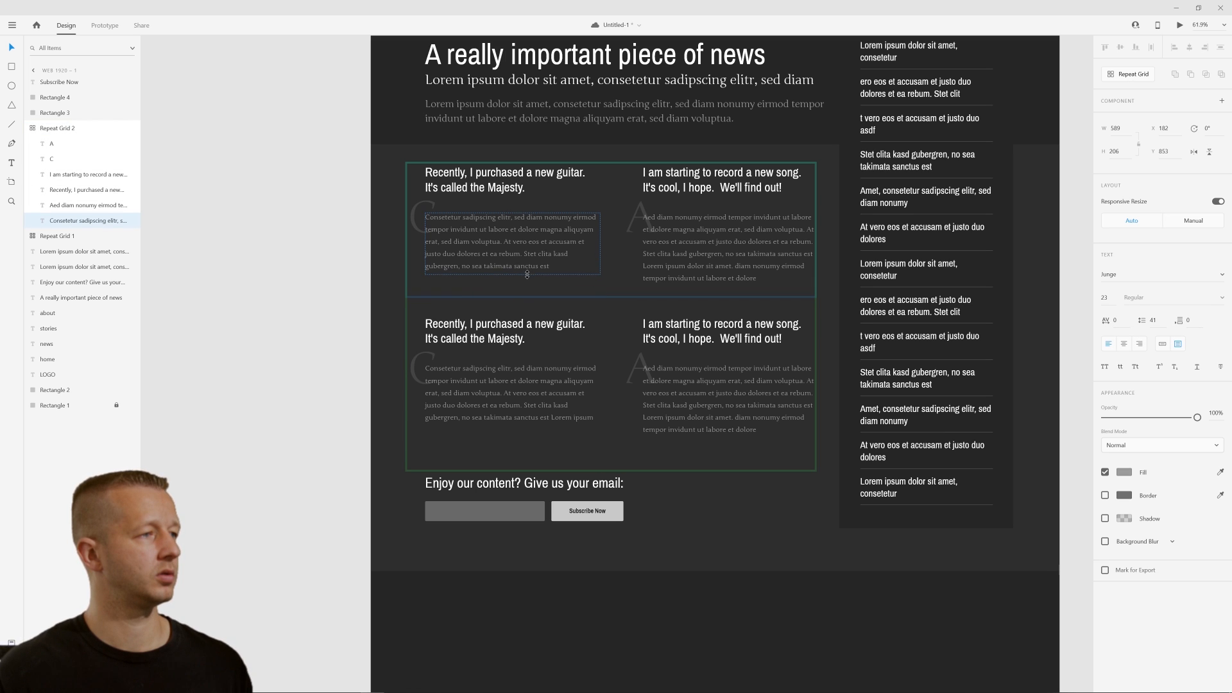
click(336, 259)
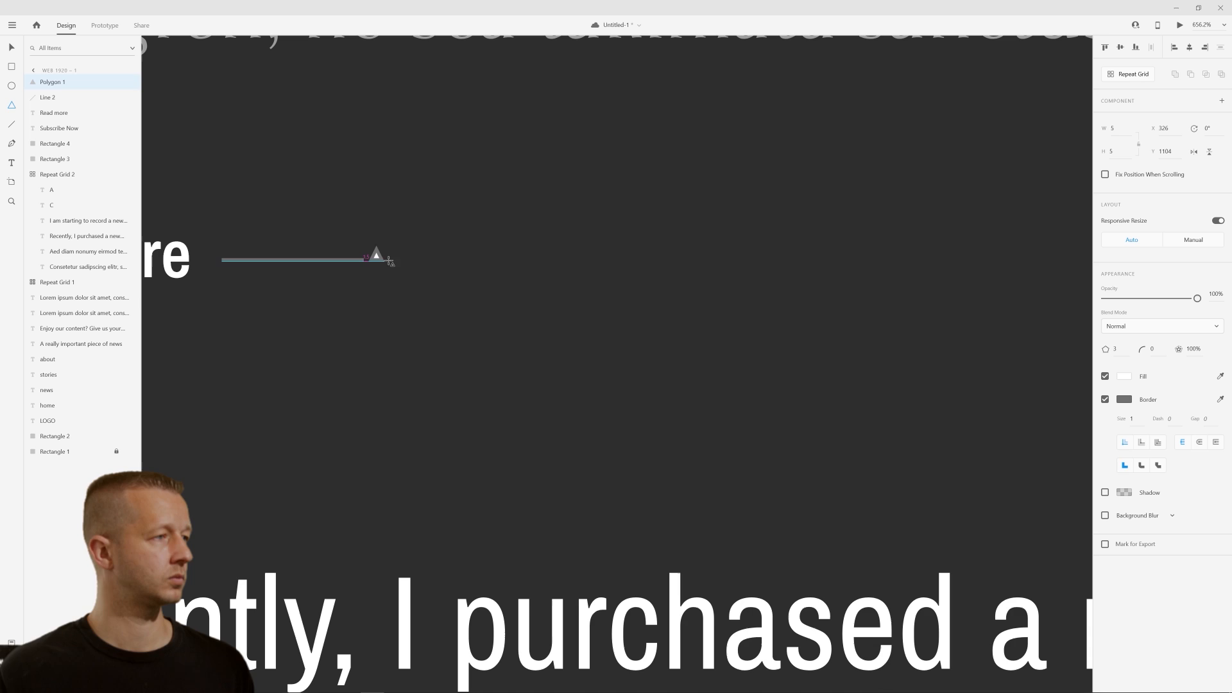
Draw a small white triangle at the end of the line beside "Read more", rotate it to point right and remove its border
drag(388, 260, 410, 289)
drag(412, 287, 355, 289)
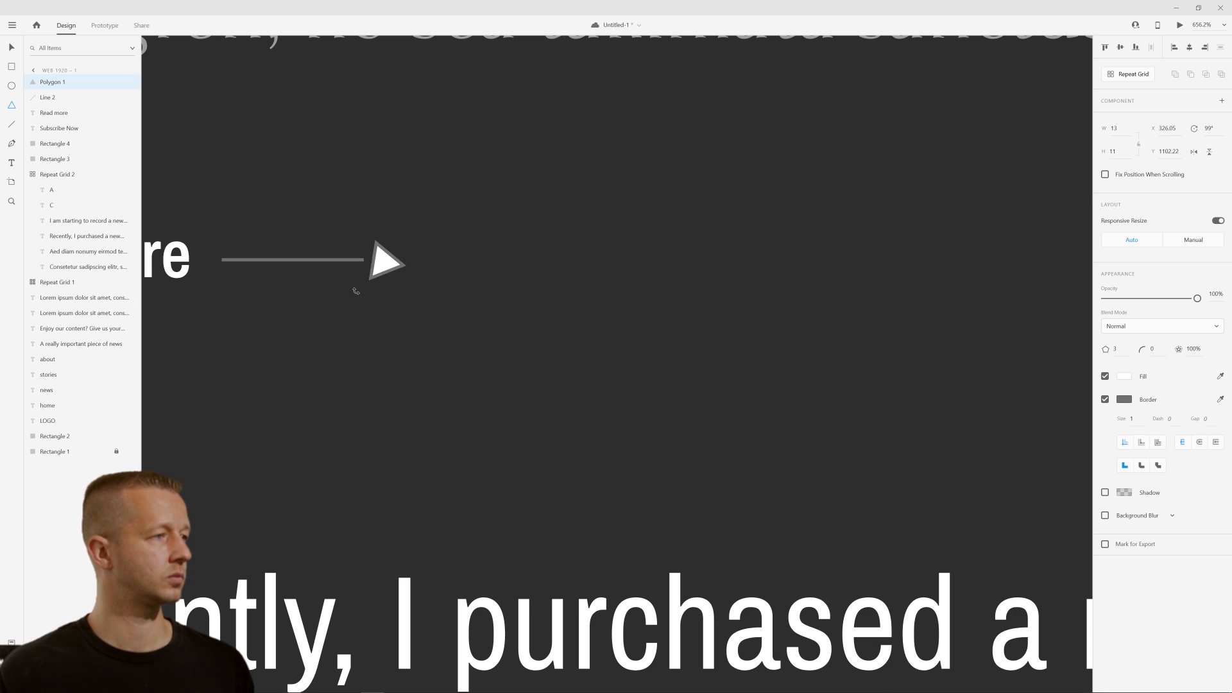
click(1104, 399)
click(465, 270)
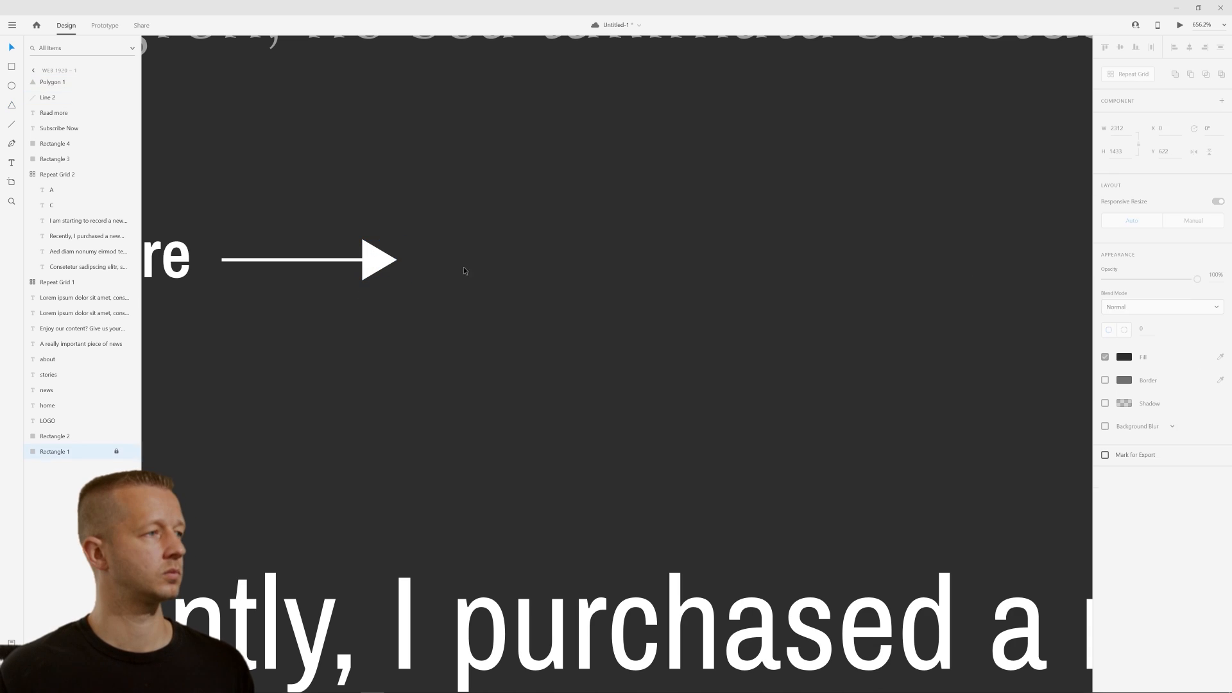
Group the line and the triangle beside "Read more" into one arrow
scroll(496, 304, down, 5)
drag(496, 304, 424, 289)
shift+click(424, 273)
key(ctrl+g)
scroll(417, 289, down, 3)
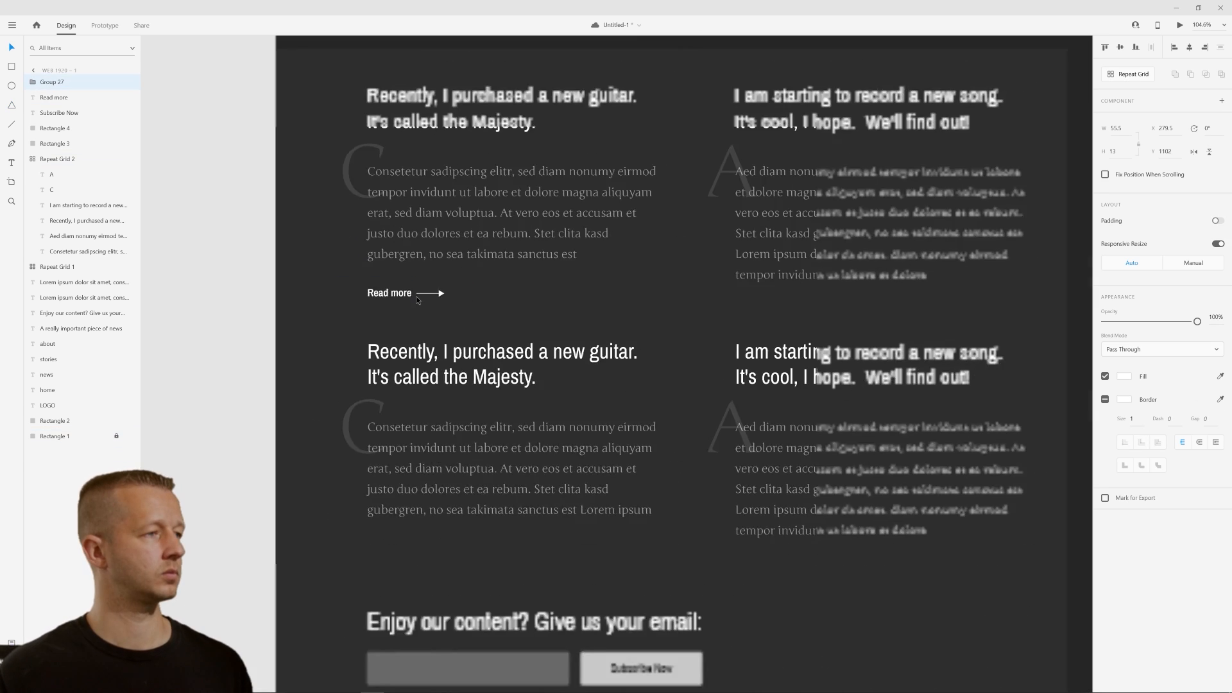
Delete the faded drop cap C behind the first article's paragraph in the repeat grid
click(412, 334)
shift+click(452, 335)
scroll(310, 295, down, 1)
mouse_move(285, 276)
mouse_down()
mouse_move(281, 439)
mouse_move(277, 273)
mouse_up()
double_click(368, 289)
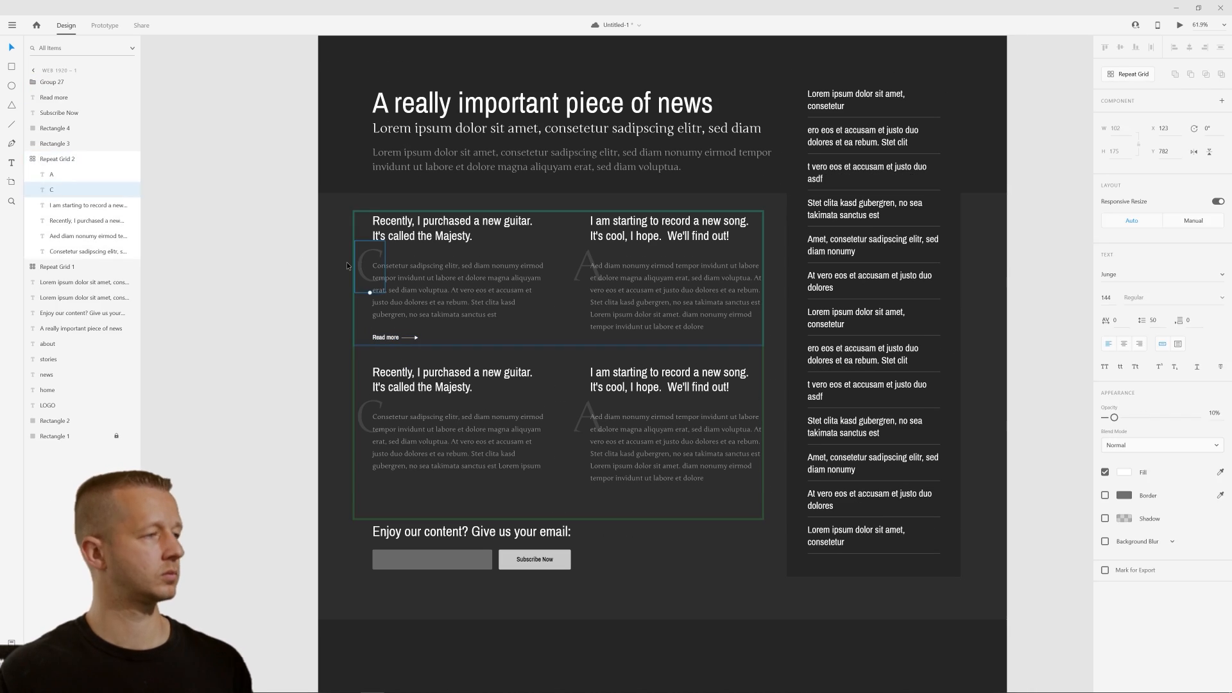
key(Delete)
click(277, 270)
Ungroup the repeated article grid and delete the second-column article together with its drop cap A
click(450, 289)
drag(559, 517, 559, 648)
key(Escape)
key(ctrl+z)
key(ctrl+shift+g)
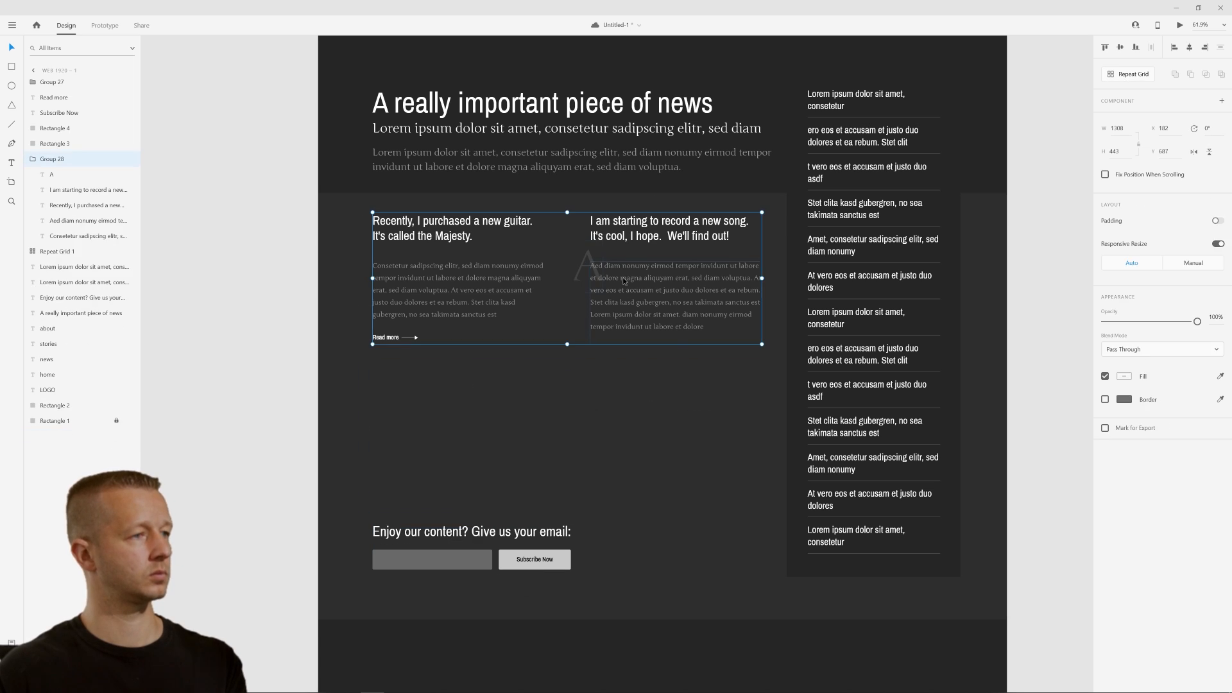
key(ctrl+shift+g)
drag(763, 218, 581, 344)
key(Delete)
Turn the remaining article and its "Read more" arrow into a repeat grid with two columns and adjust the gap between them
drag(369, 225, 600, 349)
key(ctrl+r)
drag(565, 276, 732, 276)
drag(555, 224, 575, 220)
click(251, 234)
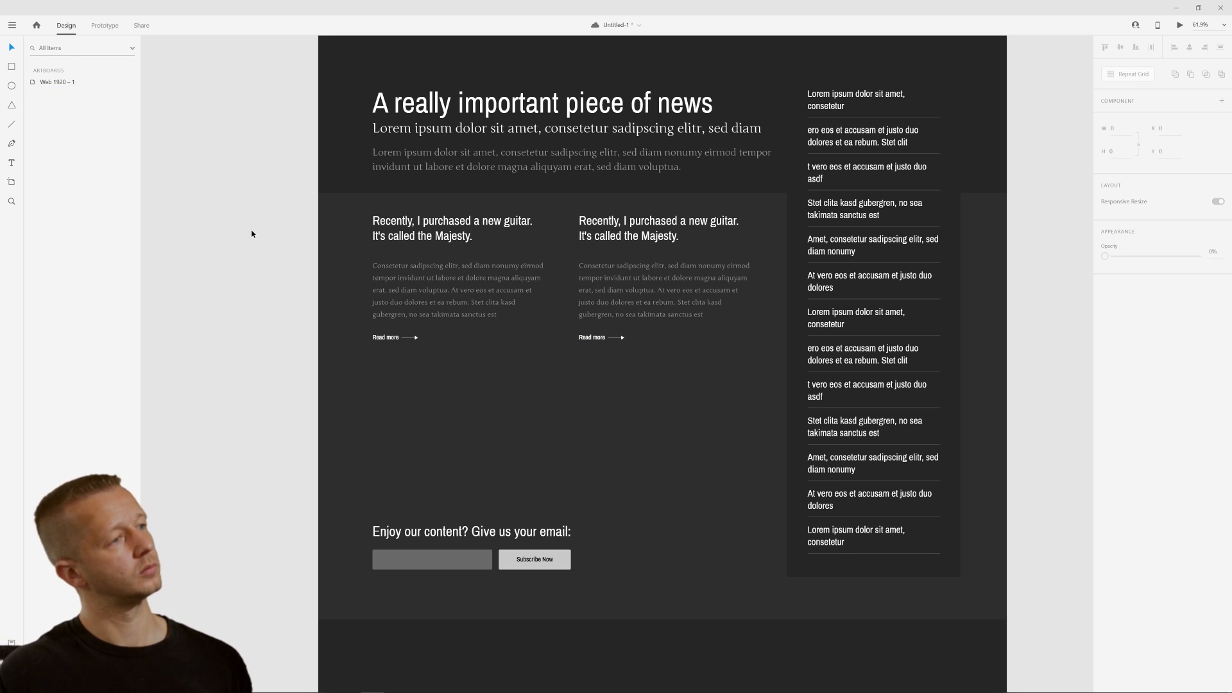
Extend the article repeat grid downward to a second row and widen the gap between the rows
click(475, 297)
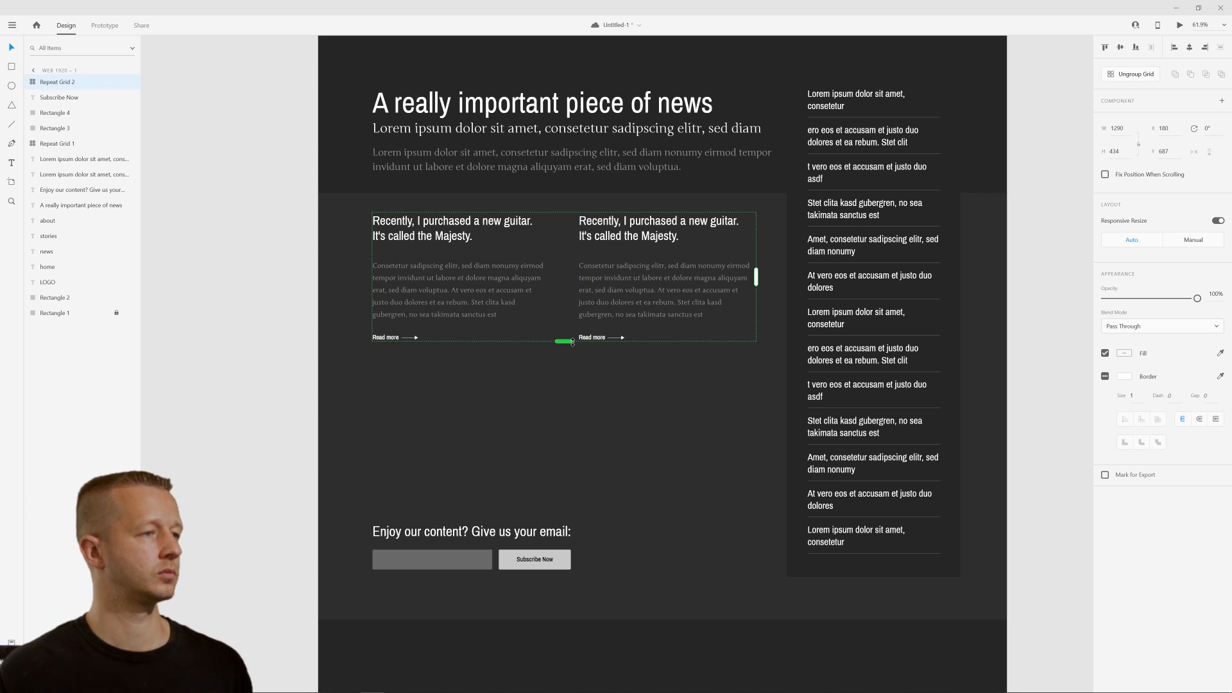
drag(571, 342, 600, 478)
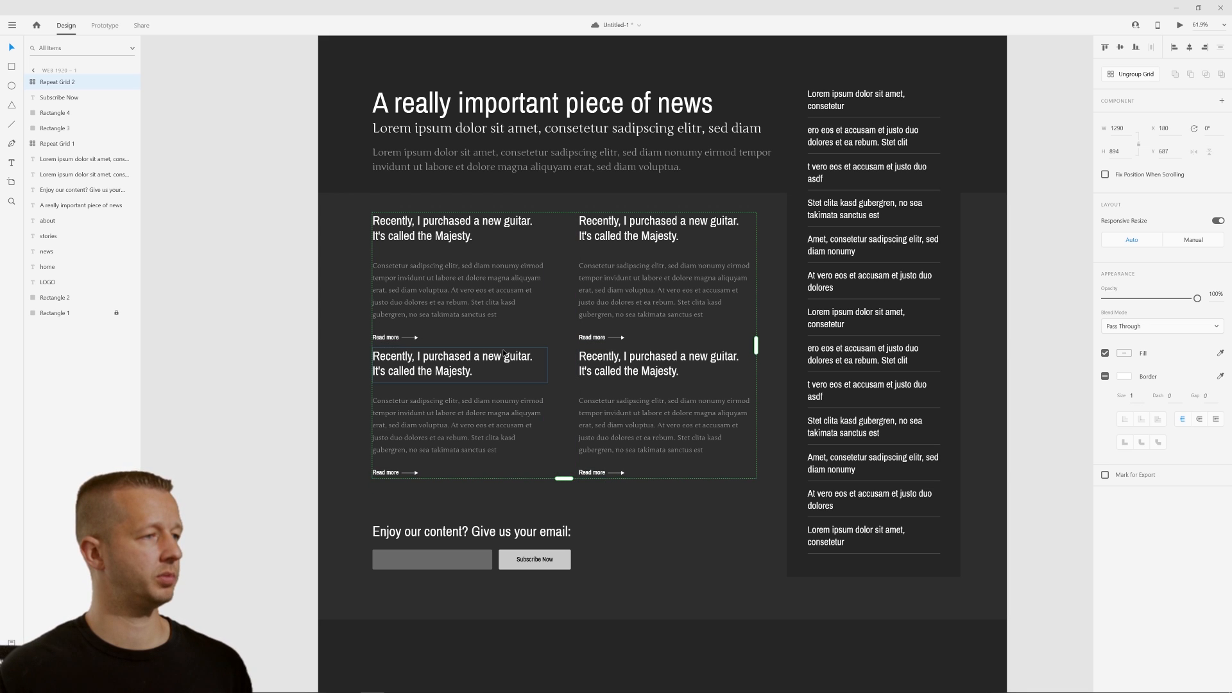
mouse_move(507, 345)
mouse_down()
mouse_move(508, 367)
mouse_move(524, 358)
mouse_up()
click(222, 302)
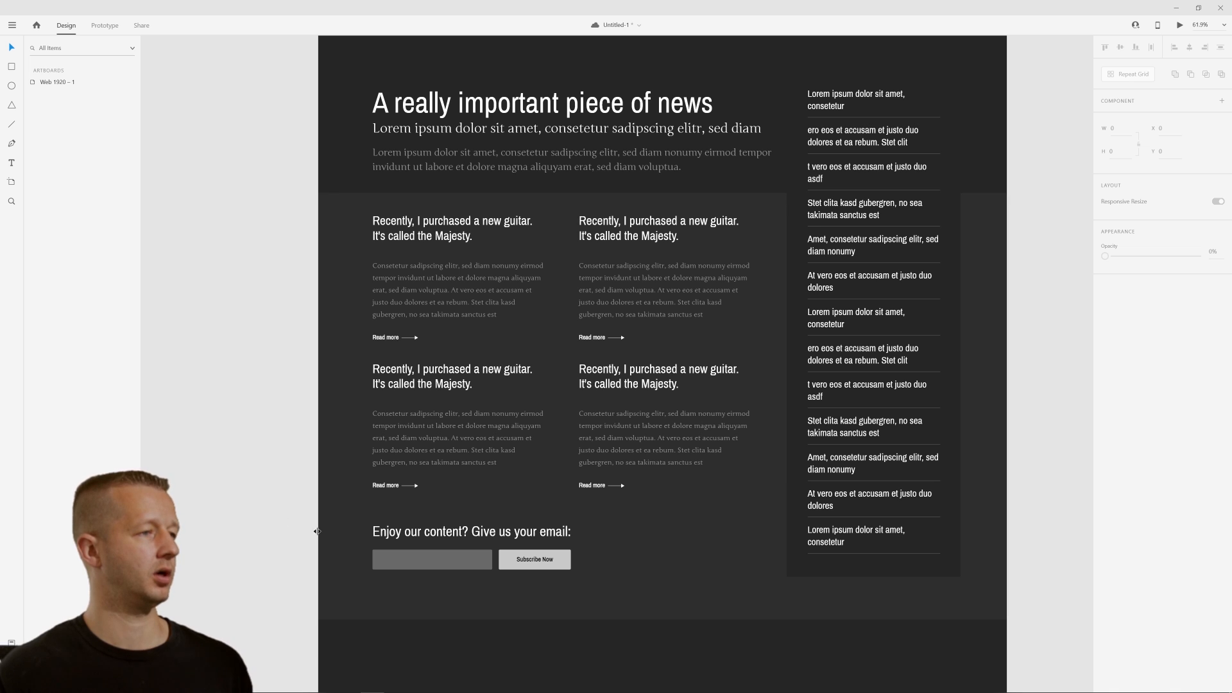
Group the "Subscribe Now" label with its button rectangle and move the group a little to the right
drag(250, 518, 553, 569)
click(277, 515)
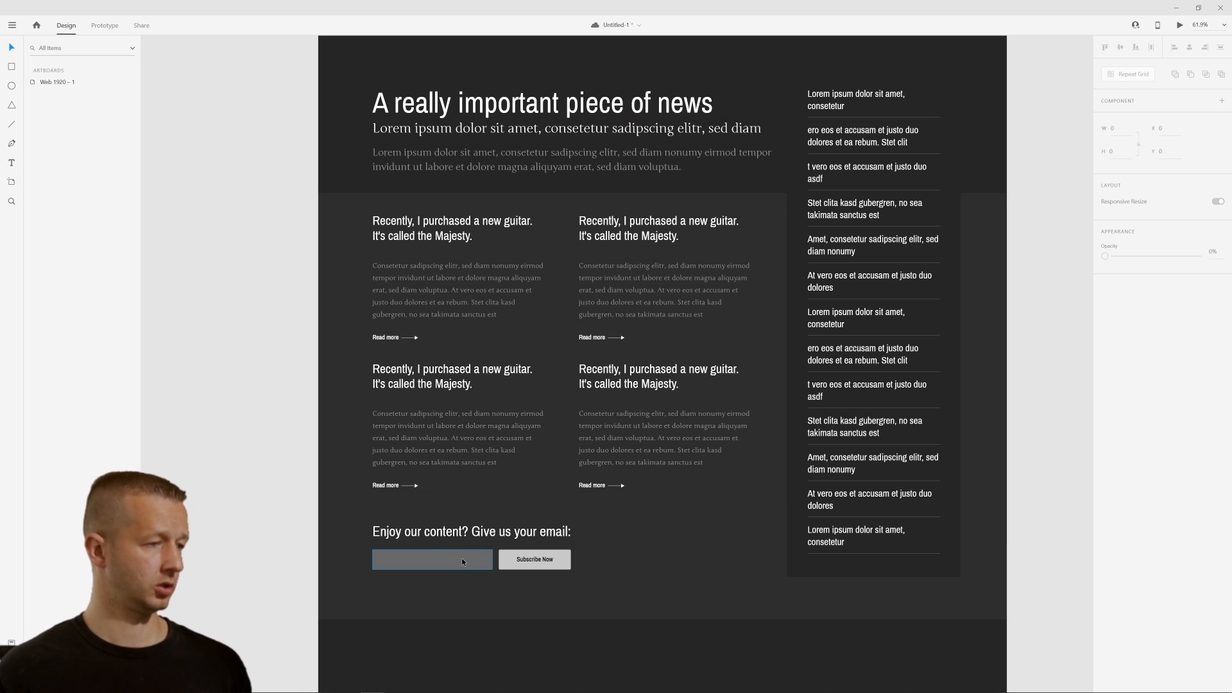
click(549, 553)
shift+click(554, 552)
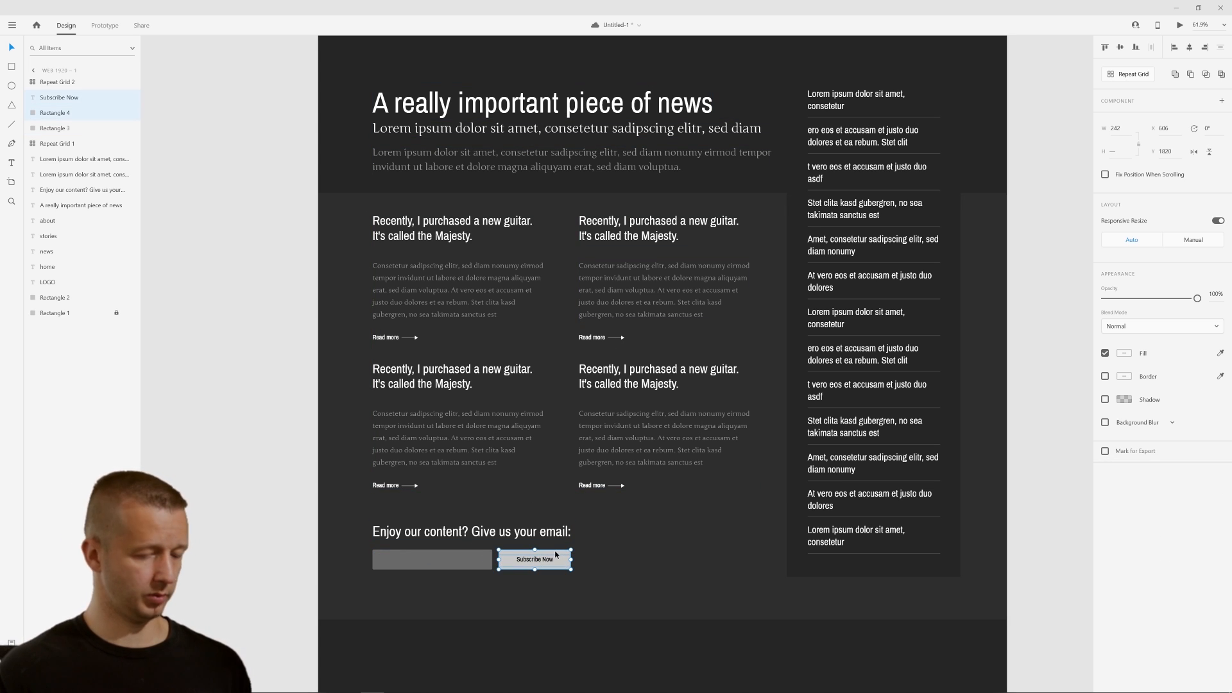
key(ctrl+g)
drag(540, 564, 576, 564)
Widen the email input field to the right, leaving a small gap before the "Subscribe Now" button
click(481, 561)
drag(493, 560, 527, 558)
click(286, 471)
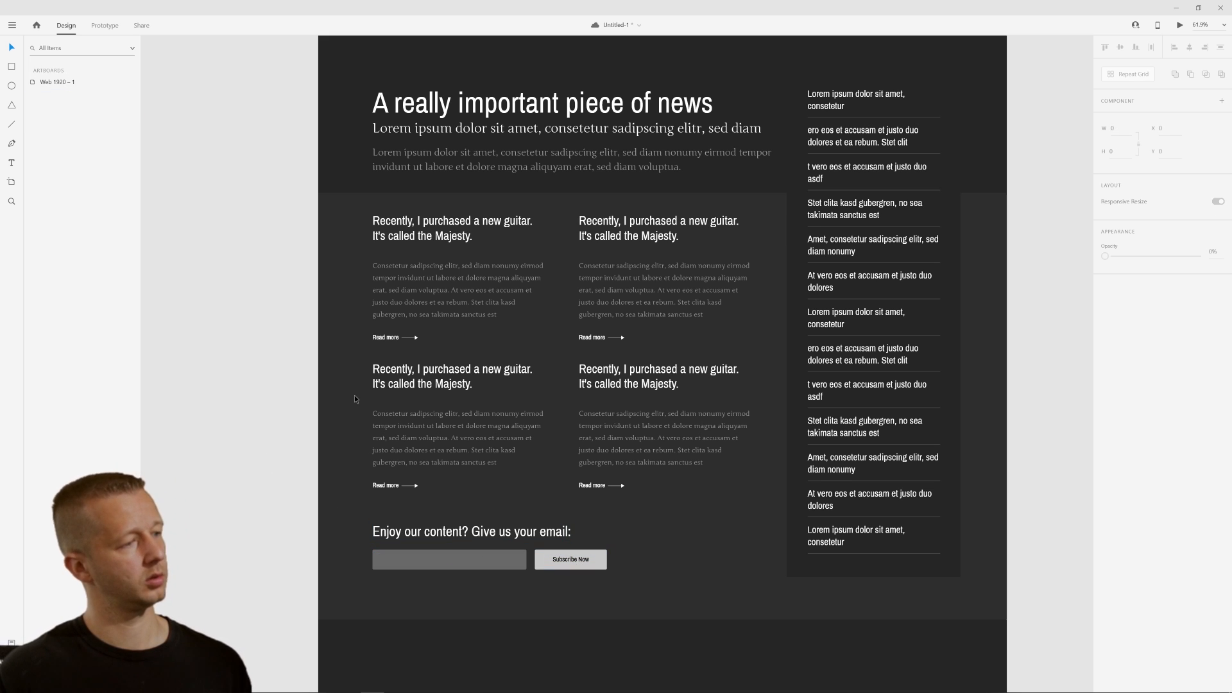
drag(601, 300, 592, 368)
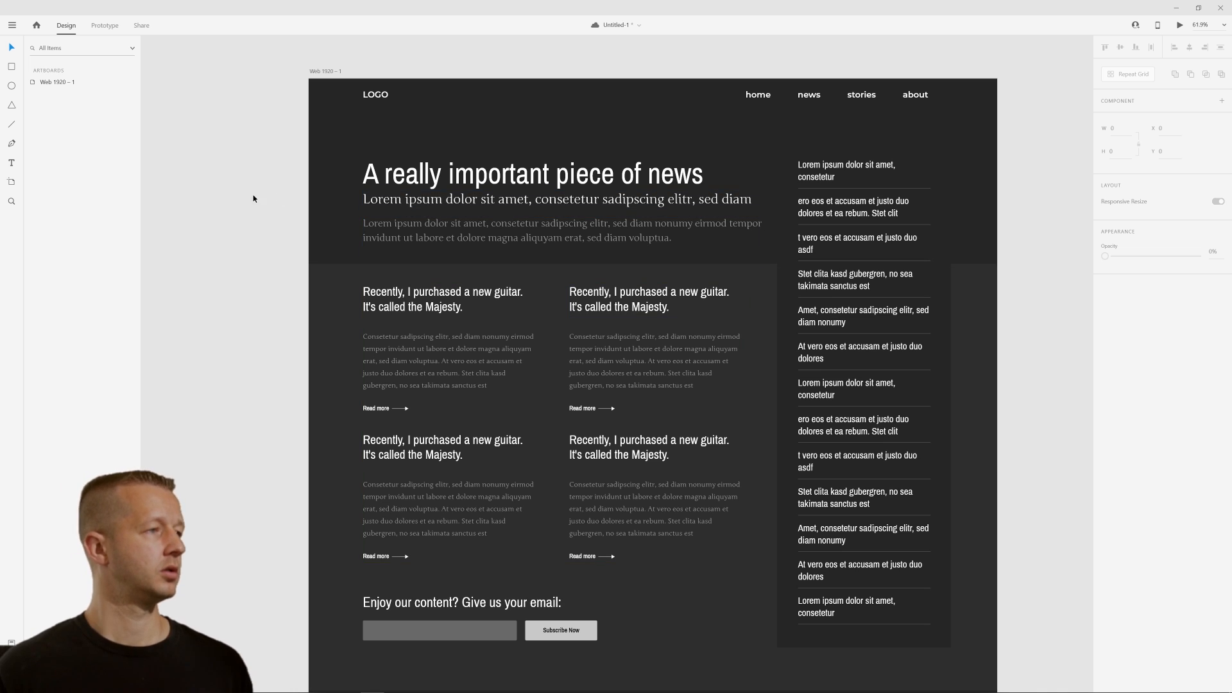
drag(232, 189, 212, 226)
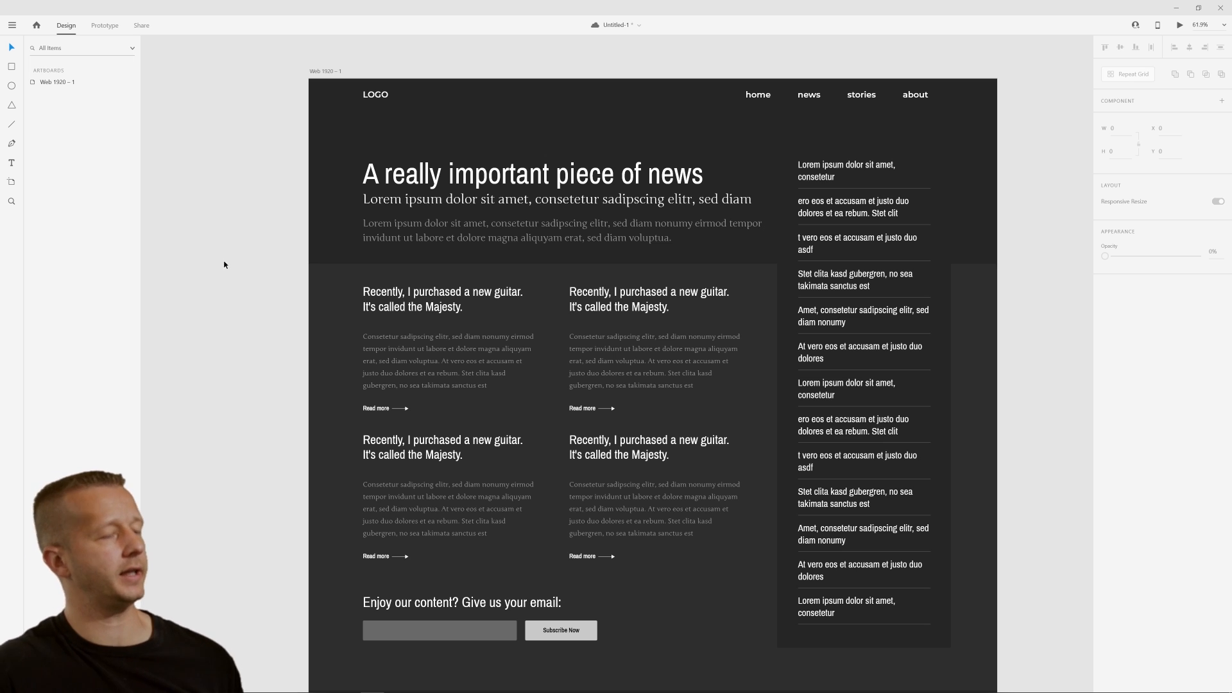
scroll(235, 260, down, 5)
scroll(235, 260, up, 3)
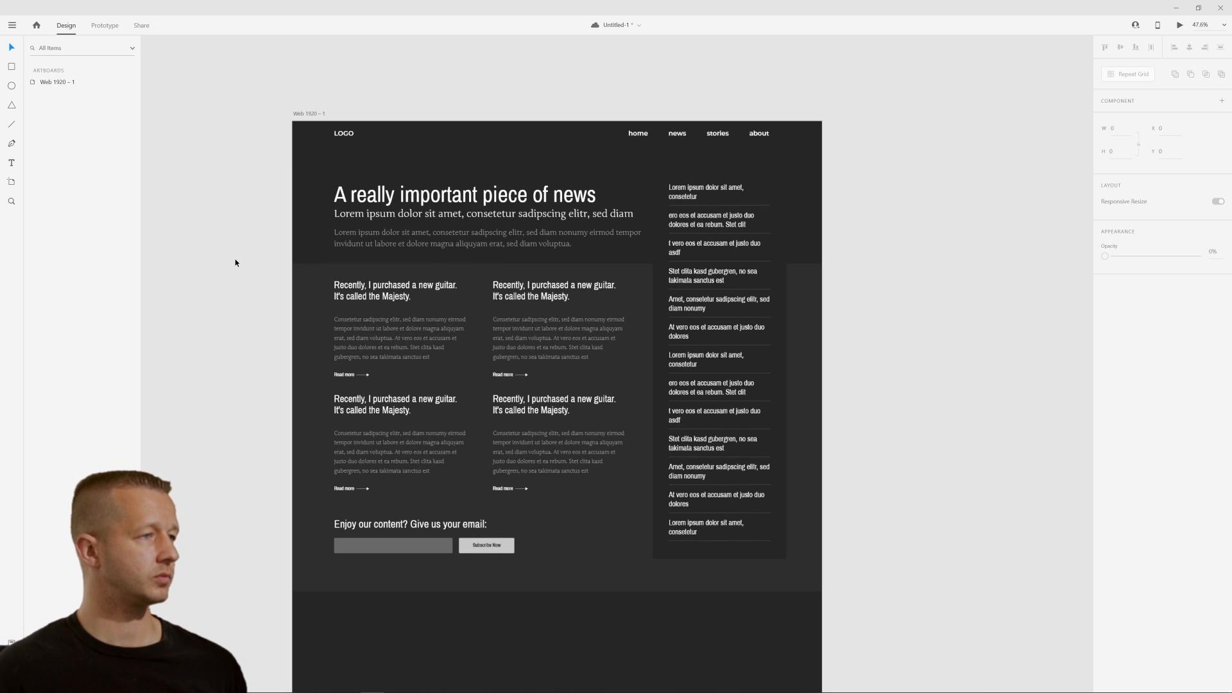
drag(241, 256, 369, 242)
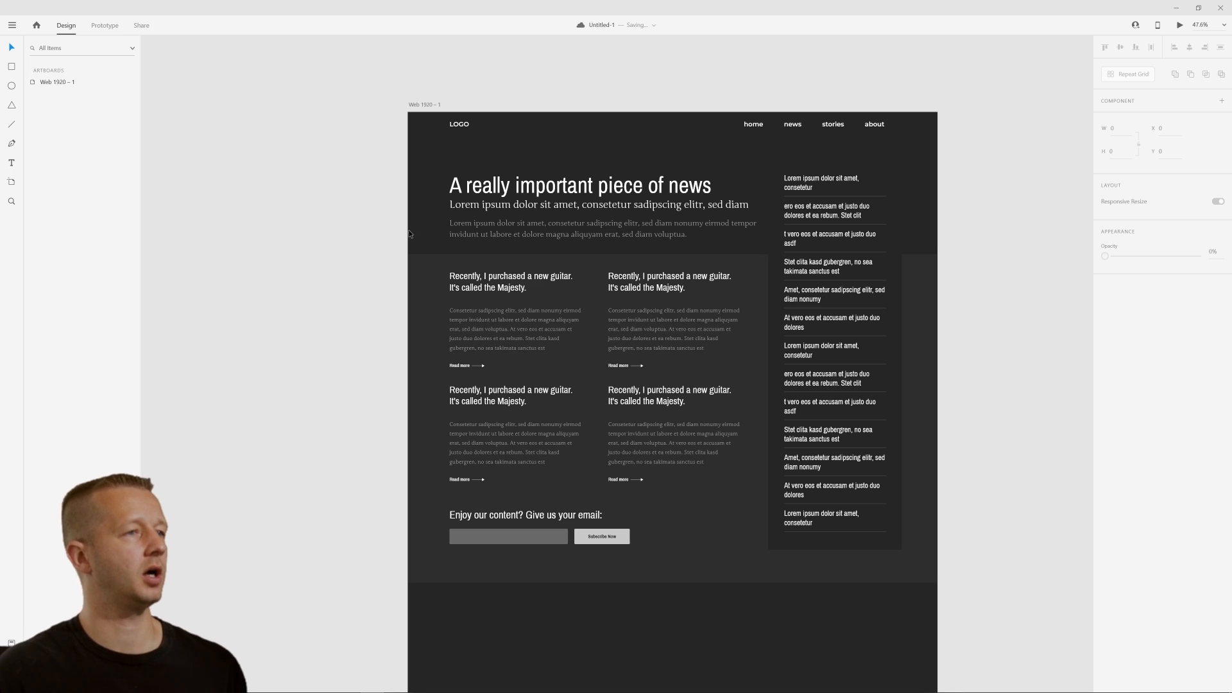
Examine the spacing between the headline text block, the lighter background panel's upper edge and the articles below it
drag(377, 174, 617, 244)
scroll(538, 255, up, 5)
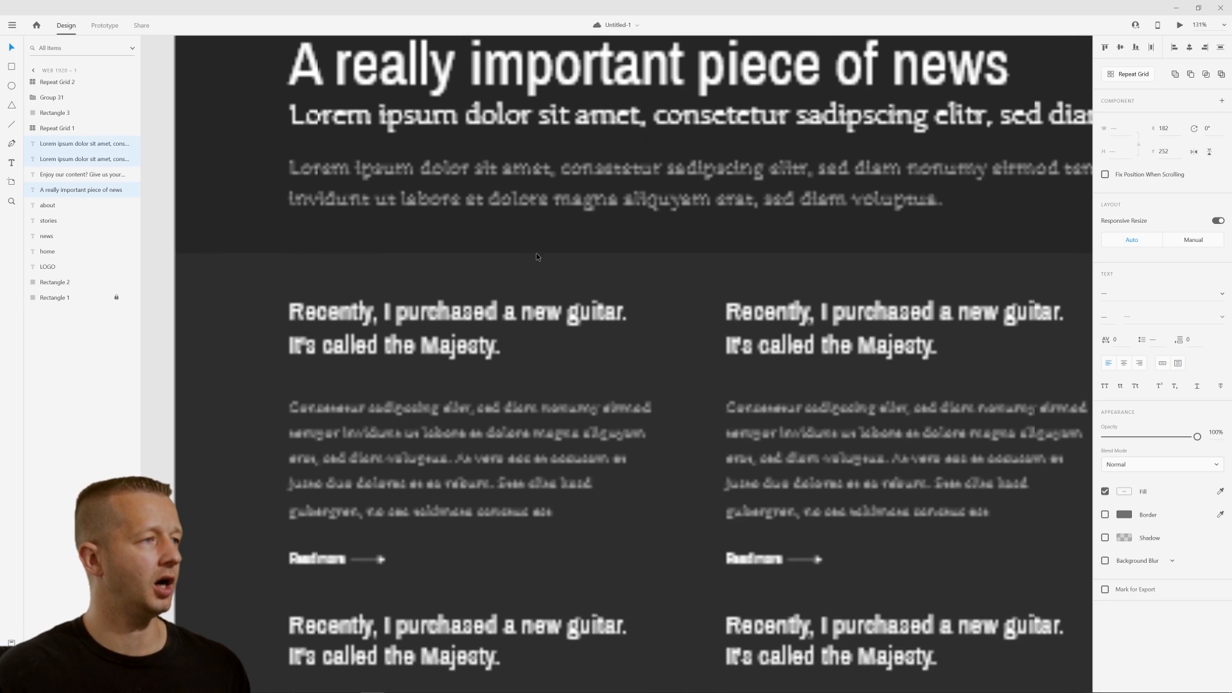
scroll(537, 255, up, 1)
click(259, 269)
click(217, 239)
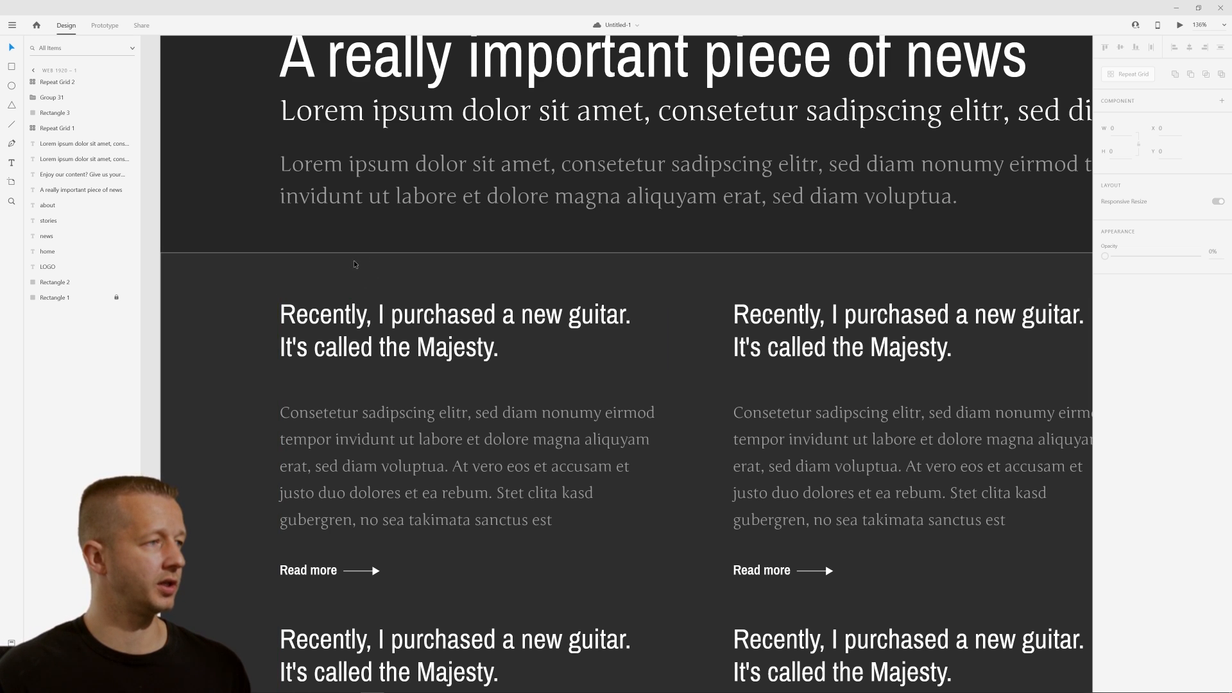
click(395, 260)
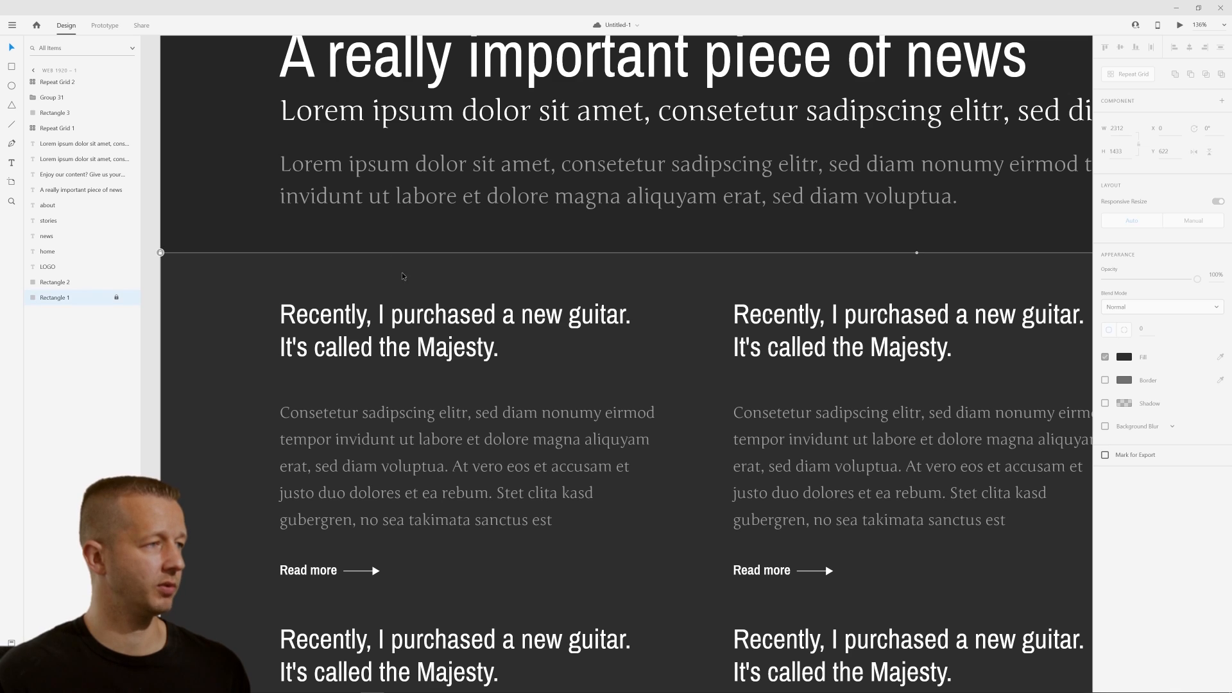
click(380, 232)
click(240, 226)
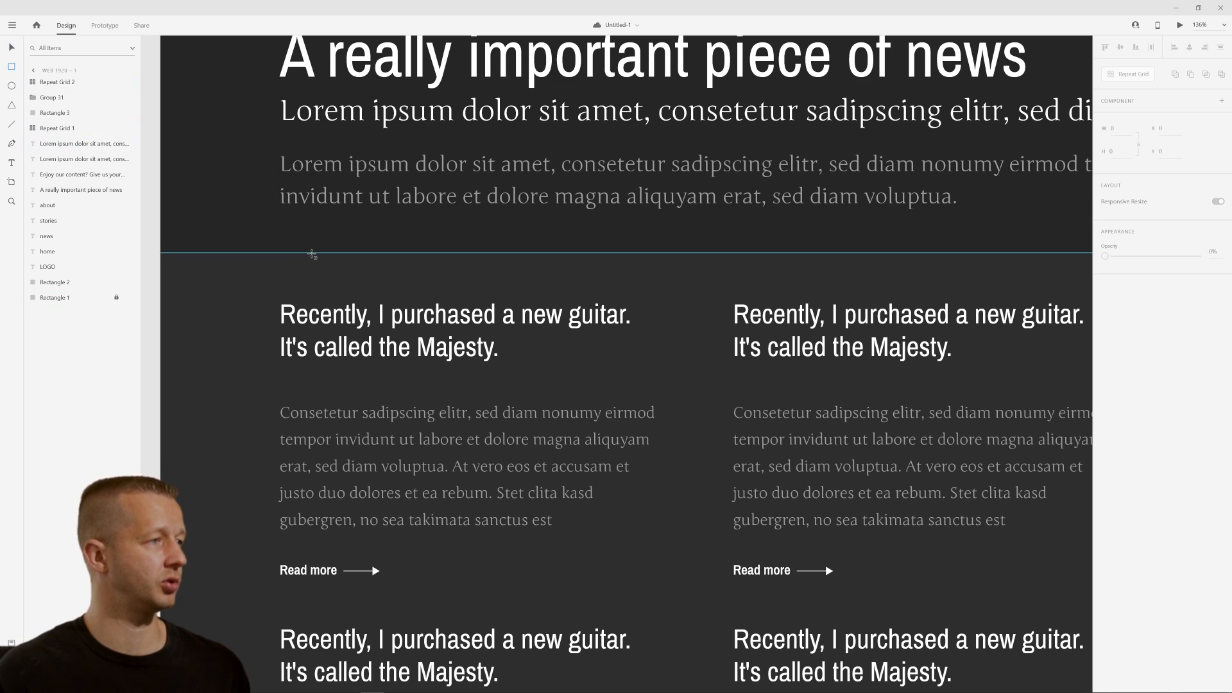
Draw a 78 by 80 white rectangle below the lighter panel's upper edge and place a copy above that edge as spacing guides
mouse_move(313, 253)
mouse_down()
mouse_move(363, 306)
mouse_move(348, 266)
mouse_move(388, 230)
mouse_move(379, 218)
mouse_up()
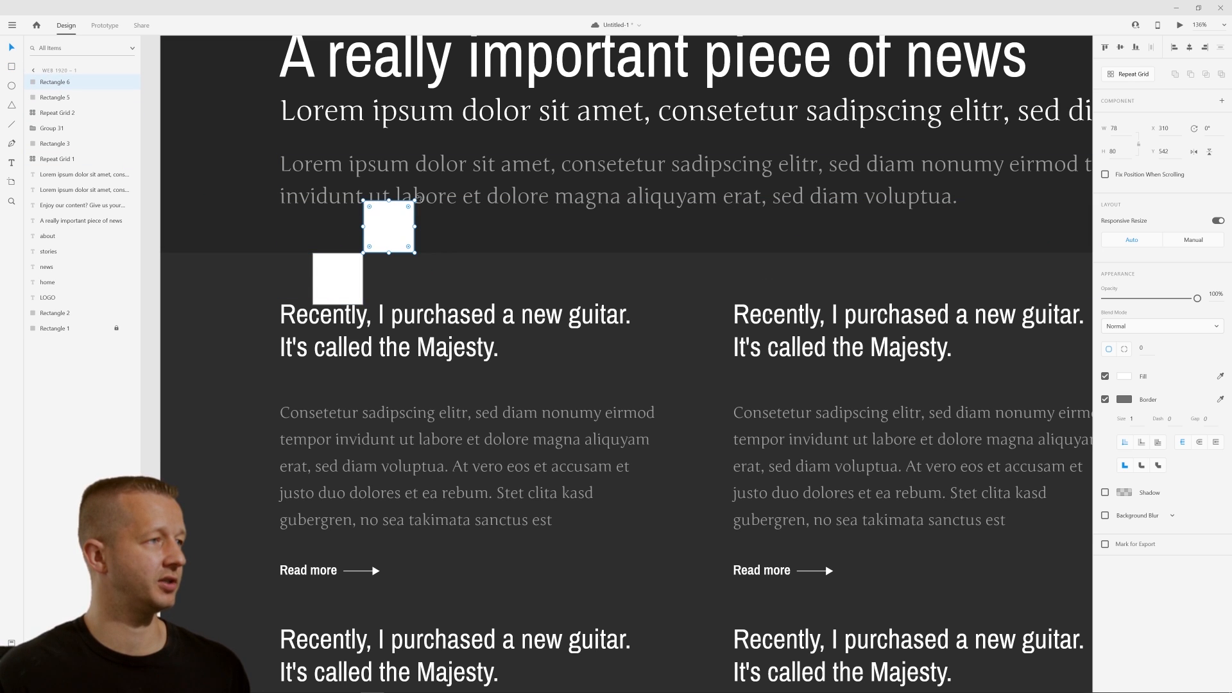
scroll(500, 203, down, 5)
drag(570, 200, 587, 271)
scroll(580, 256, up, 3)
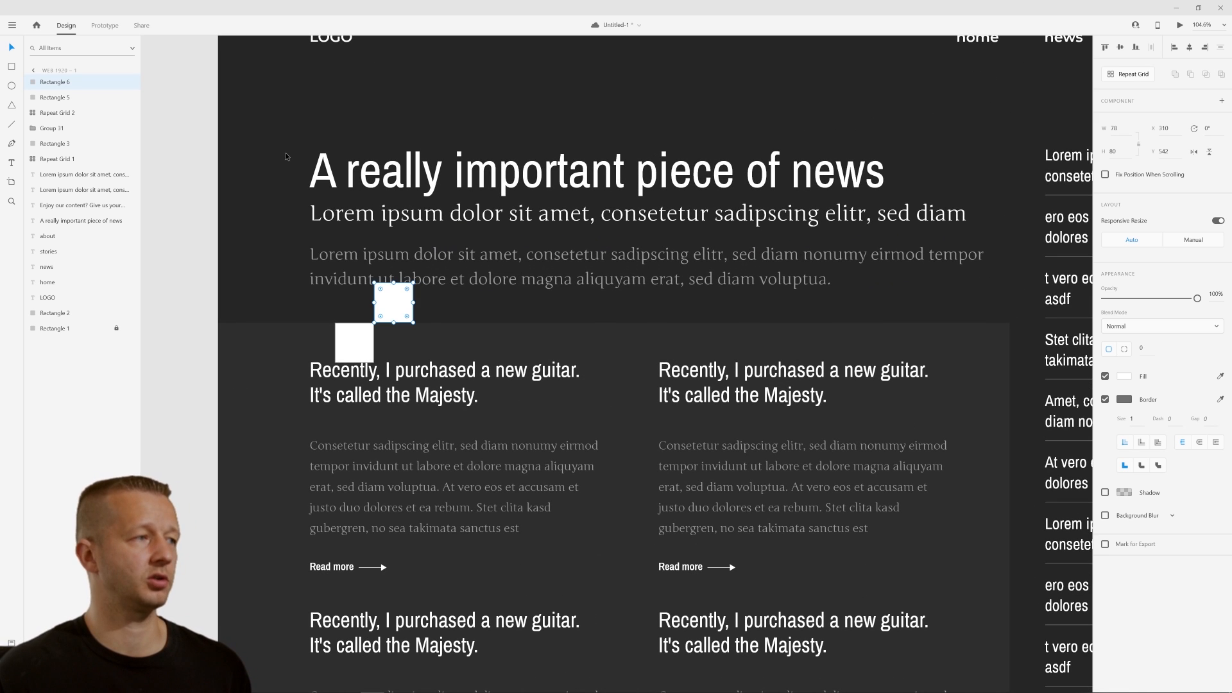
Move the main headline and its two intro texts up slightly to even out the spacing above the lighter panel
drag(293, 131, 996, 262)
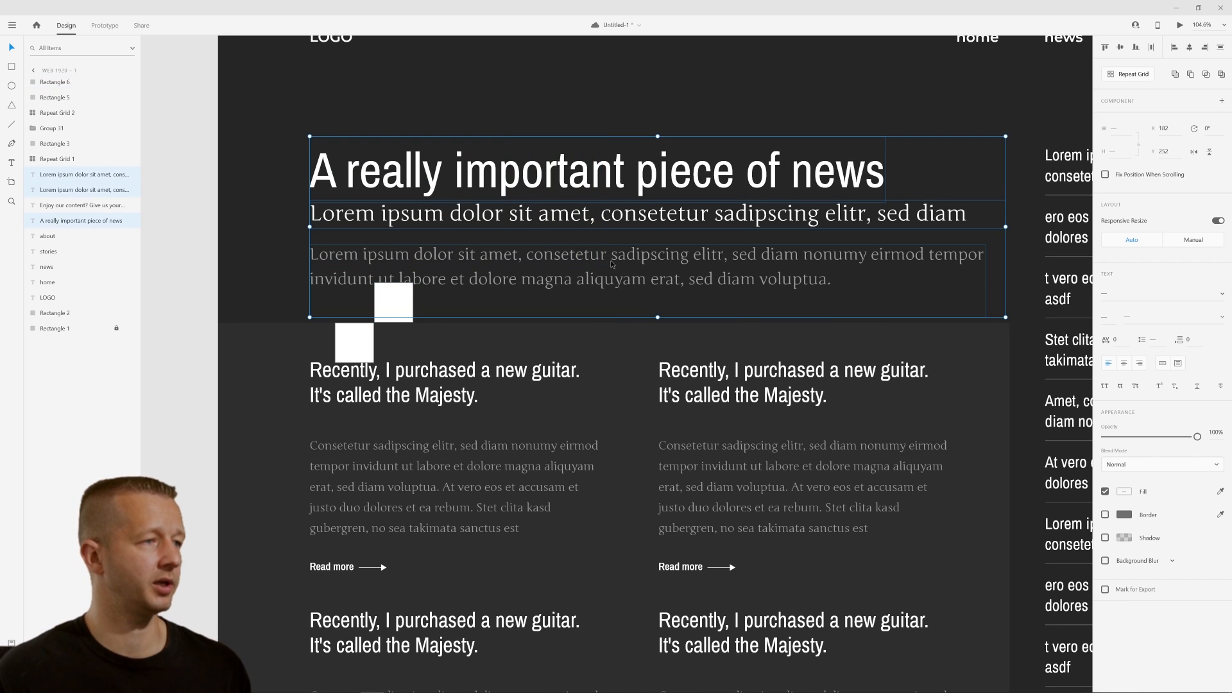
drag(615, 260, 615, 258)
click(249, 260)
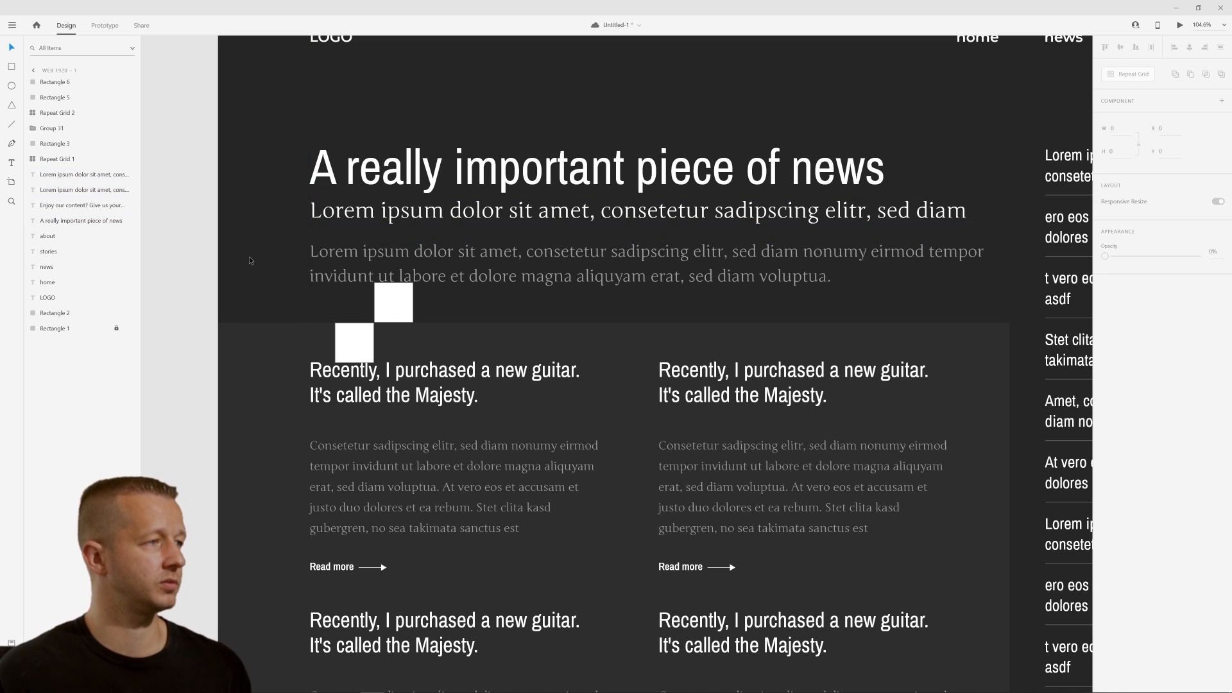
Delete the two white spacing-guide rectangles at the lighter panel's upper edge
click(406, 309)
key(Delete)
click(362, 347)
key(Delete)
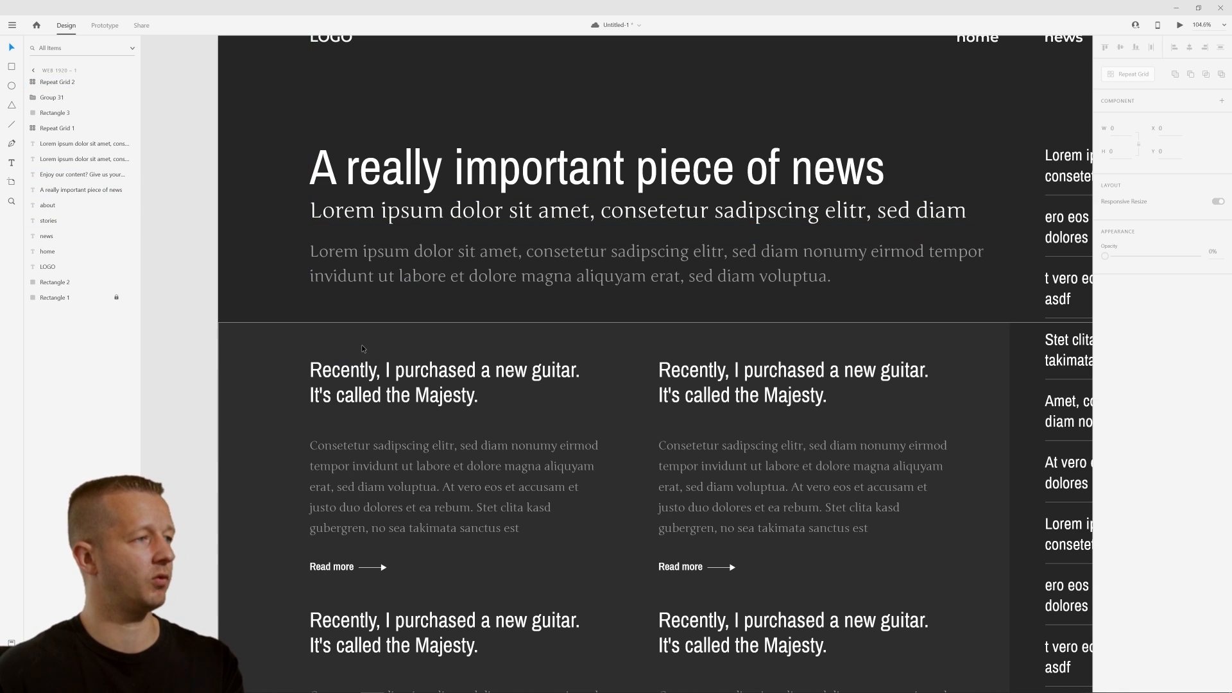
scroll(346, 264, down, 4)
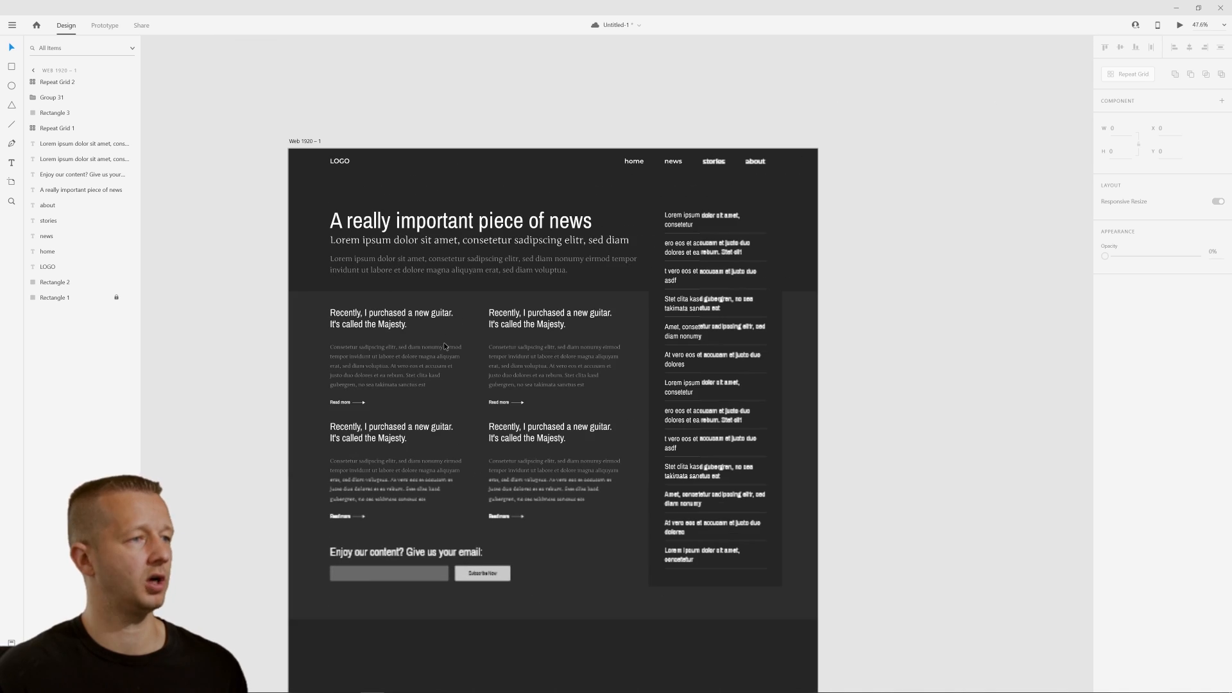
Move the body paragraph slightly up toward its heading in the first article of the article grid
scroll(311, 379, up, 4)
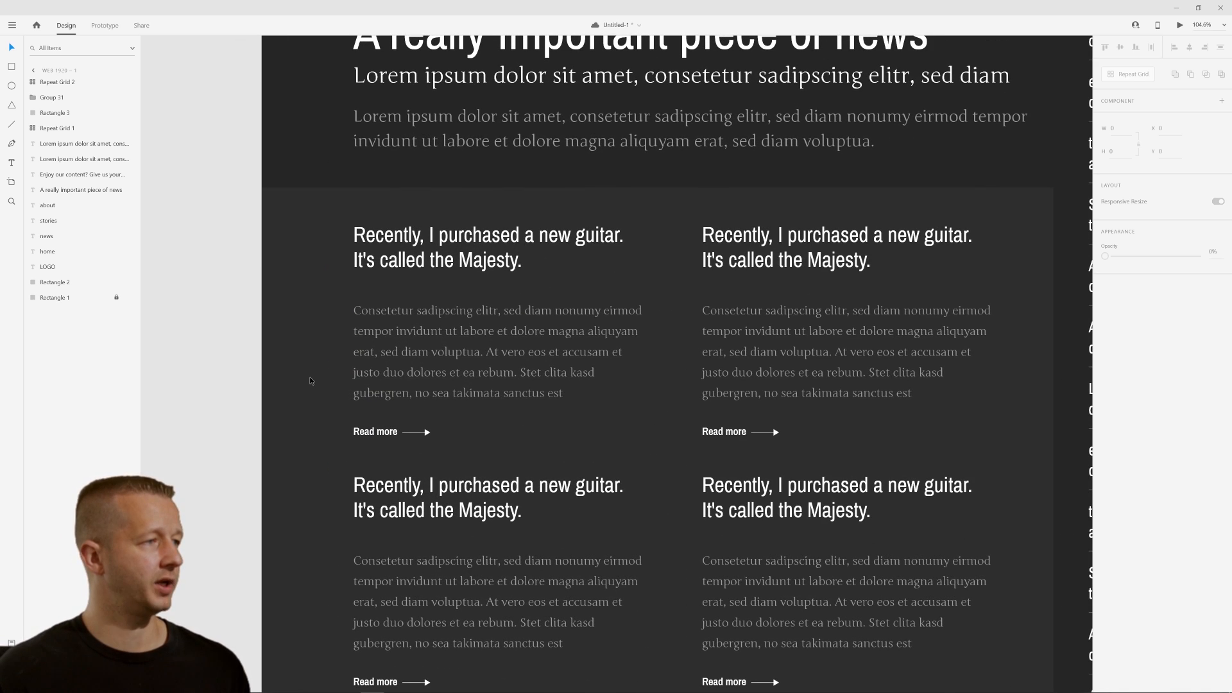
drag(256, 321, 356, 297)
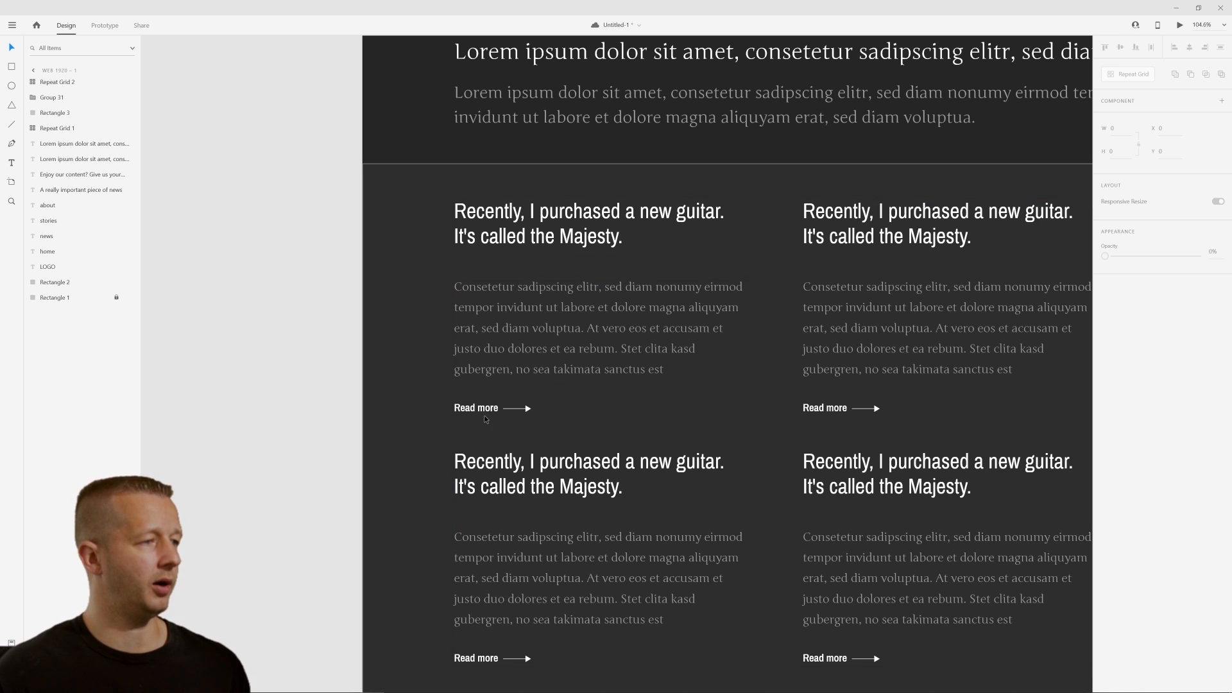
click(330, 365)
double_click(525, 313)
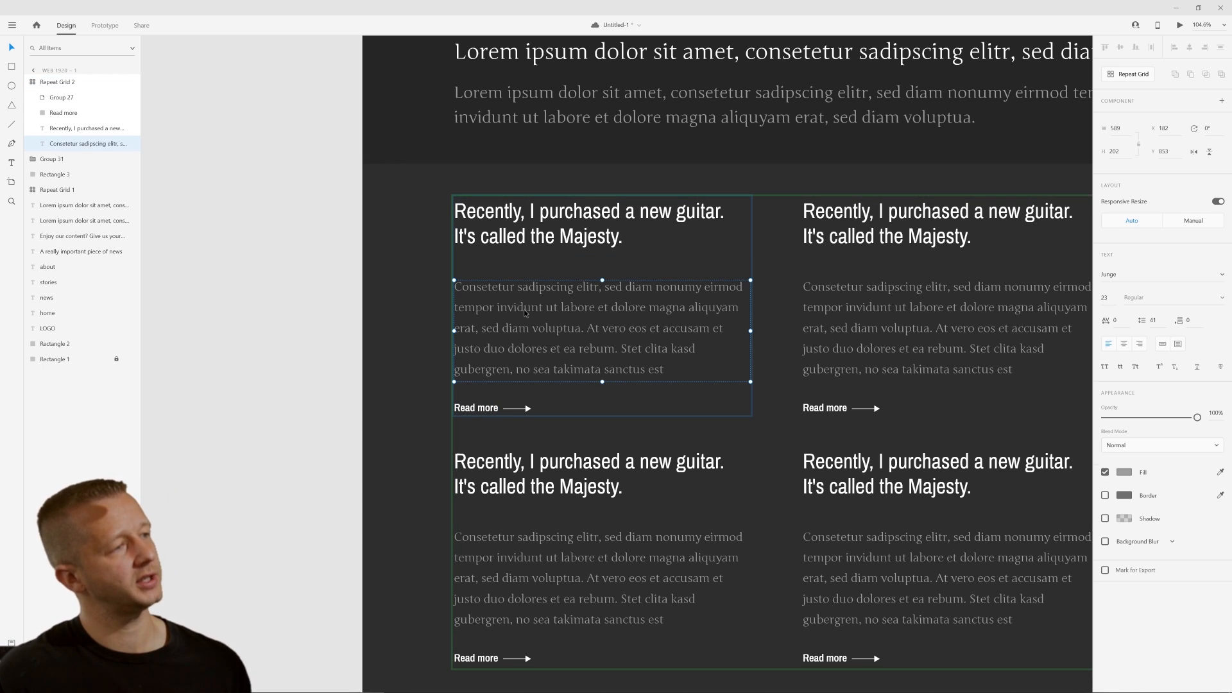
drag(552, 310, 557, 306)
click(321, 314)
Move the "Read more" text and its arrow slightly up toward the body paragraph in the first article
double_click(477, 412)
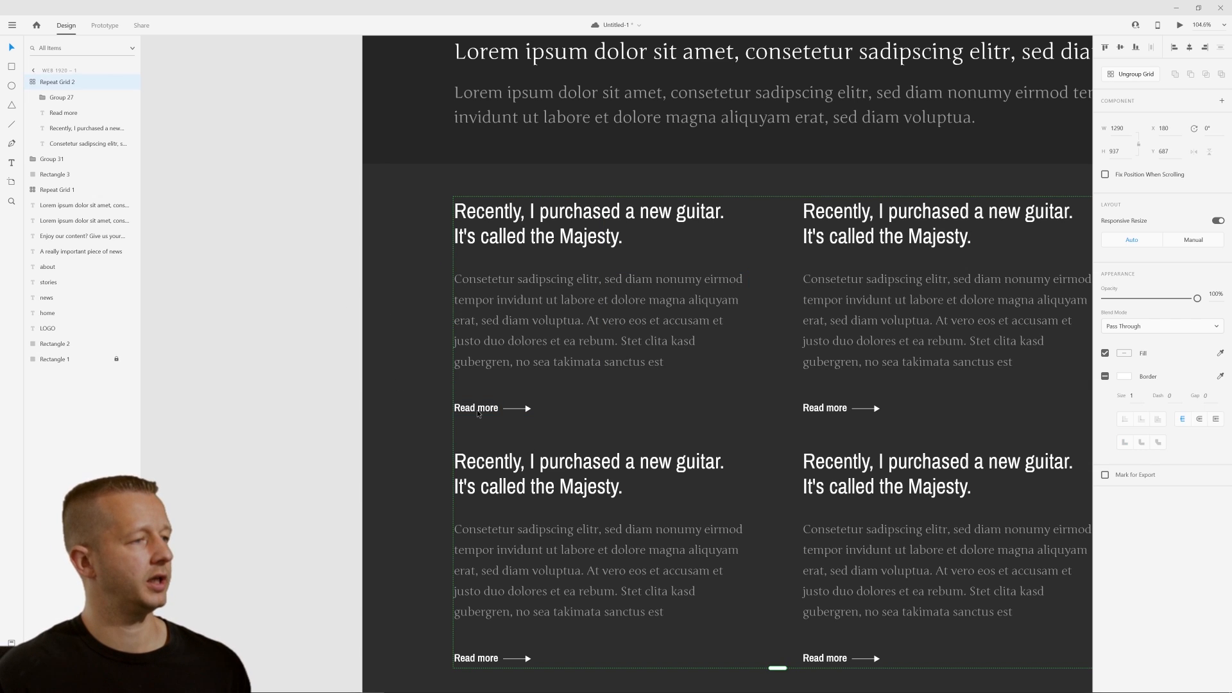
shift+click(525, 408)
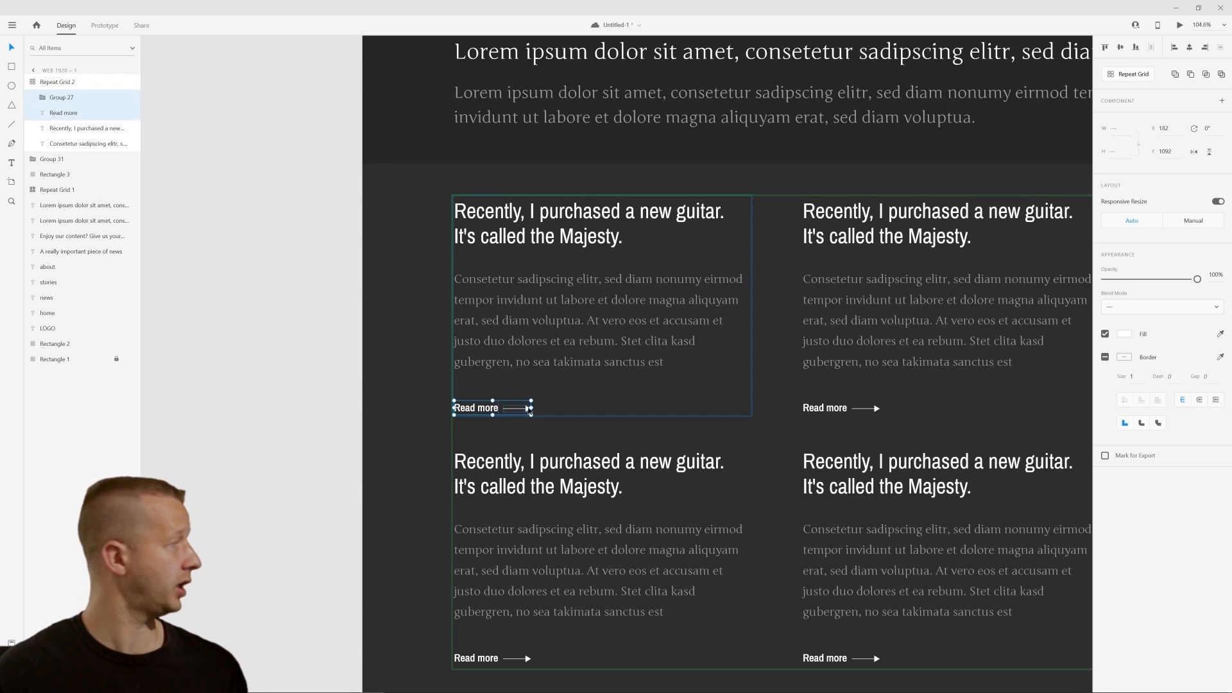
drag(530, 412, 530, 403)
click(305, 365)
scroll(307, 359, down, 5)
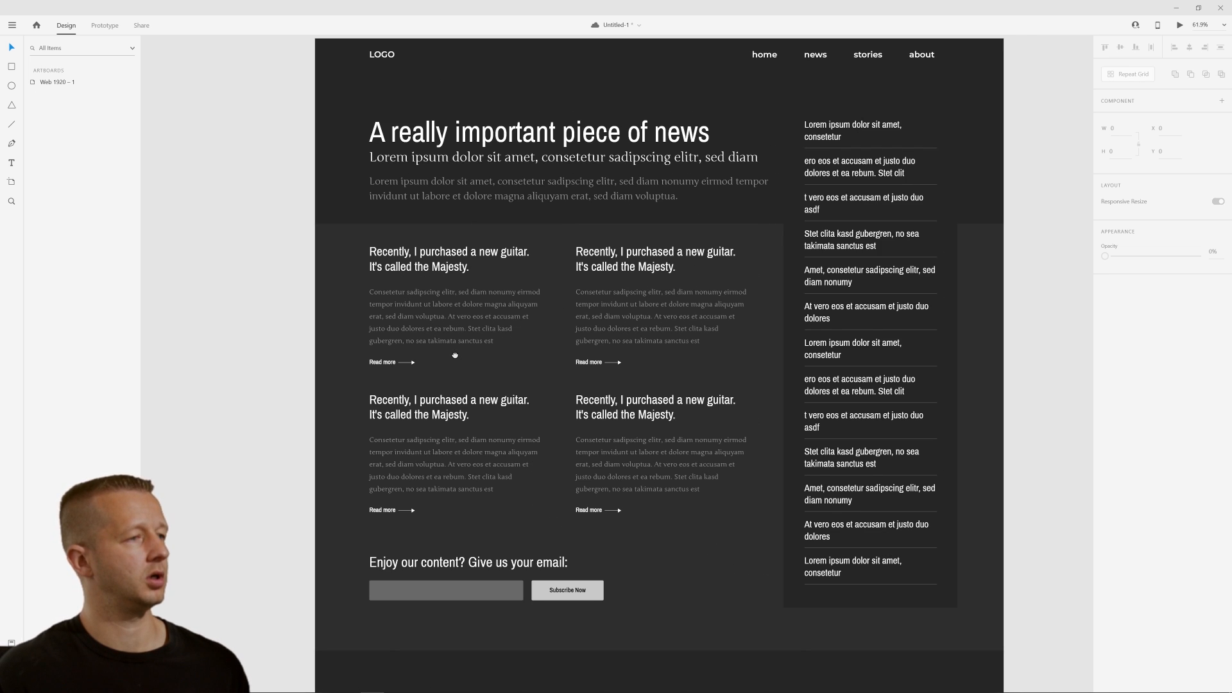
Try a 661 by 482 white rectangle as a card over the first article and the neighbouring article, and undo it
scroll(492, 344, up, 3)
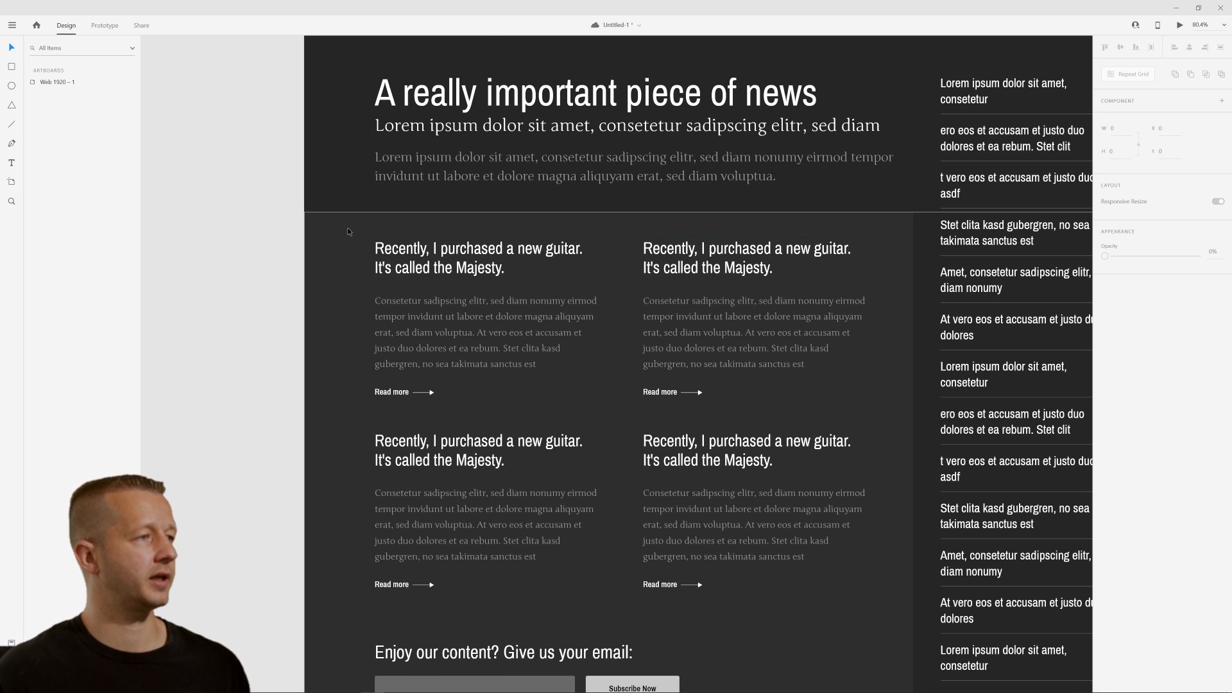
key(r)
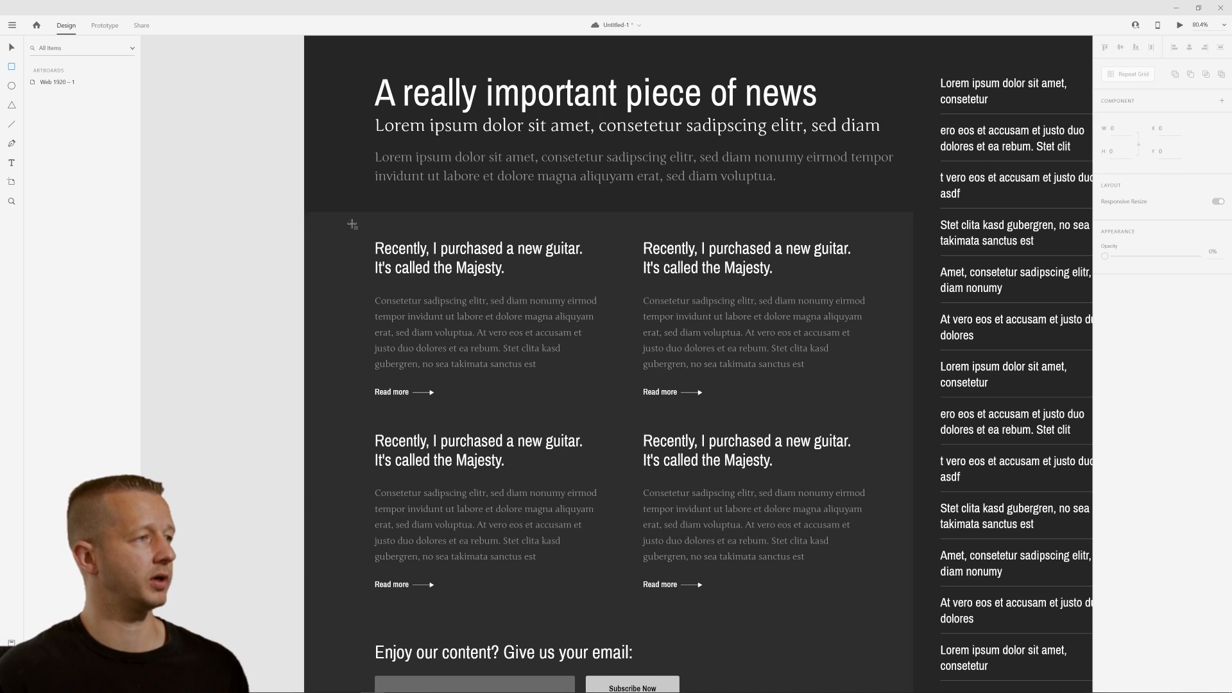
mouse_move(353, 224)
mouse_down()
mouse_move(596, 387)
mouse_move(609, 409)
mouse_up()
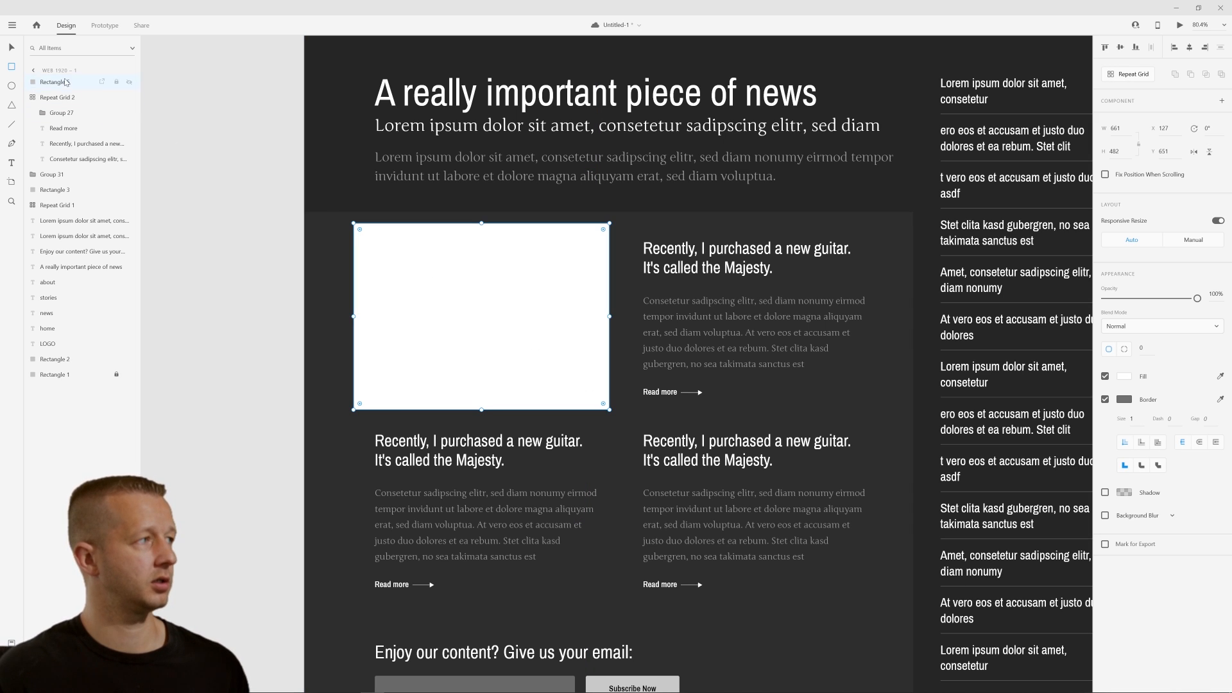
drag(465, 278, 728, 303)
key(ctrl+z)
key(ctrl+z)
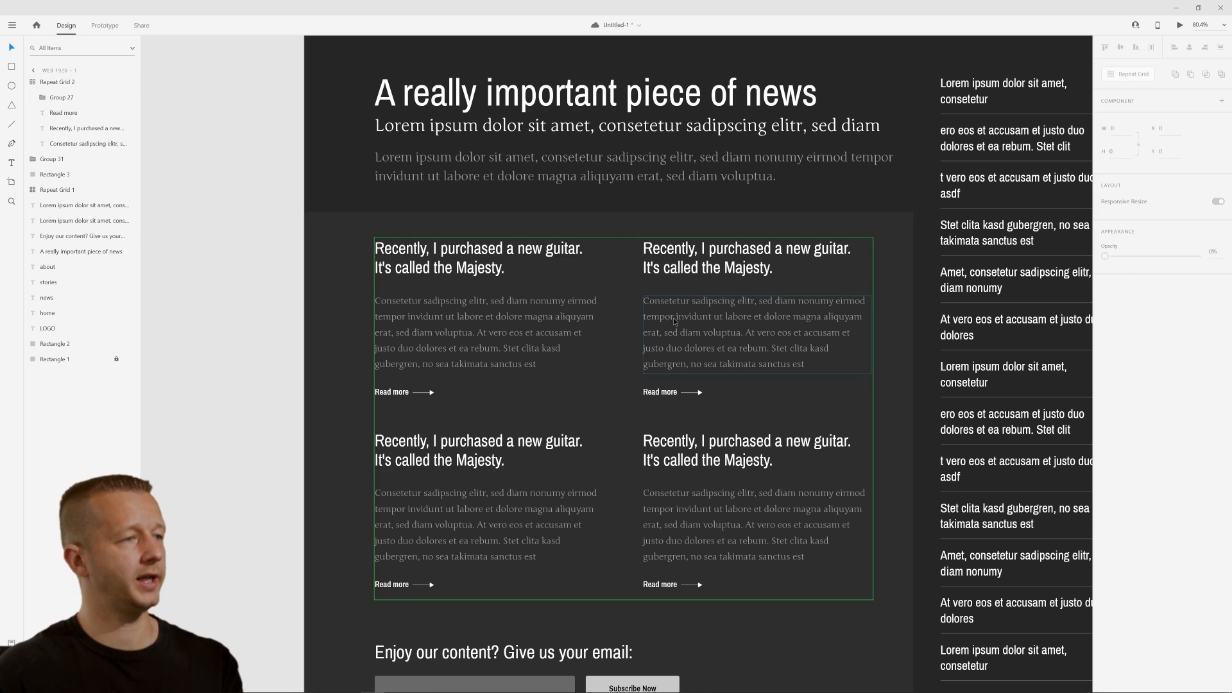
Review the full page layout and save the document
drag(273, 345, 256, 373)
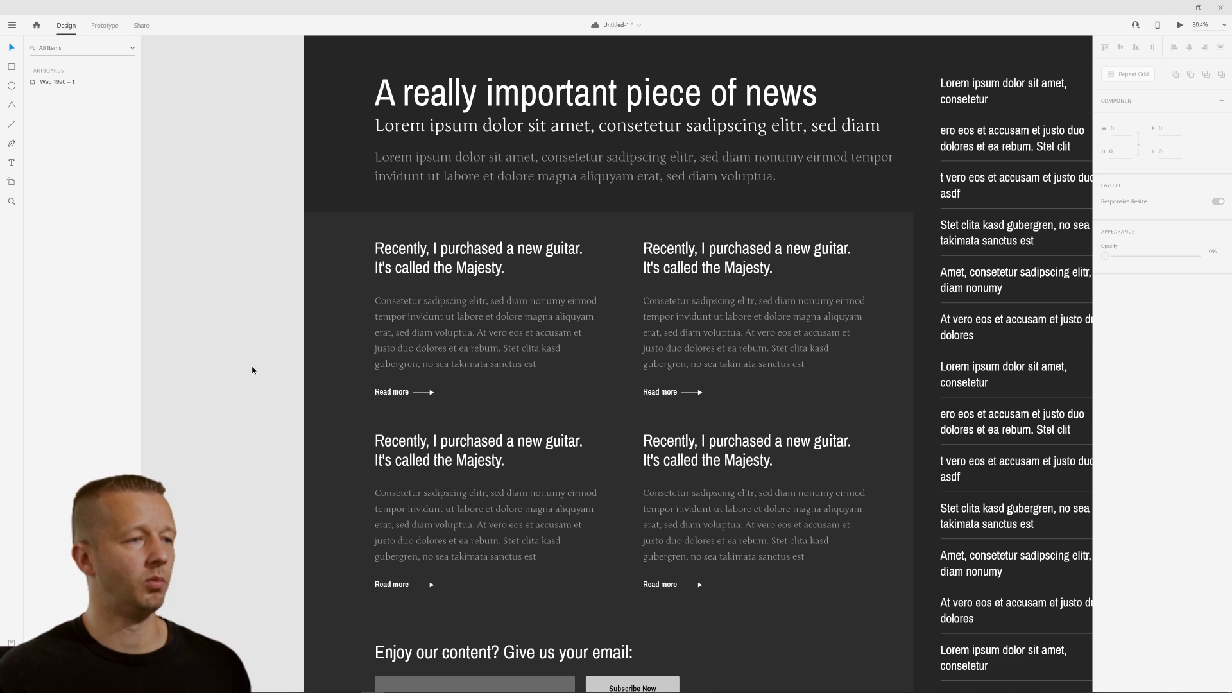
key(ctrl+0)
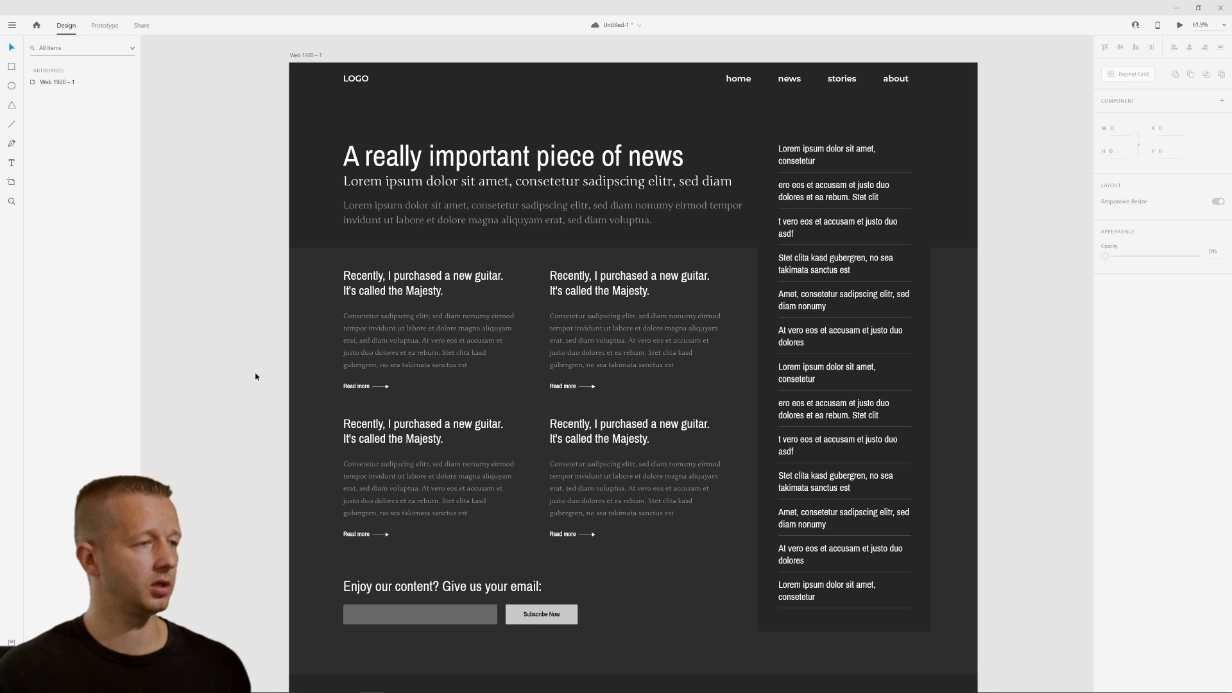
drag(255, 388, 286, 275)
scroll(292, 294, down, 5)
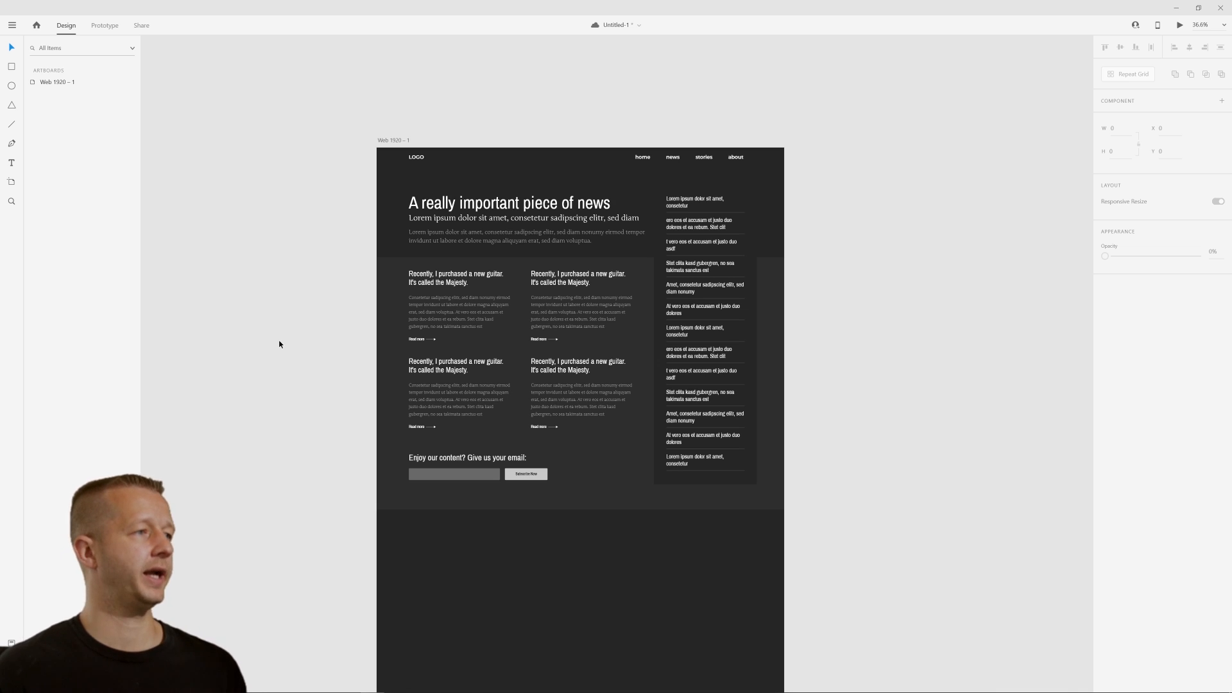
key(ctrl+s)
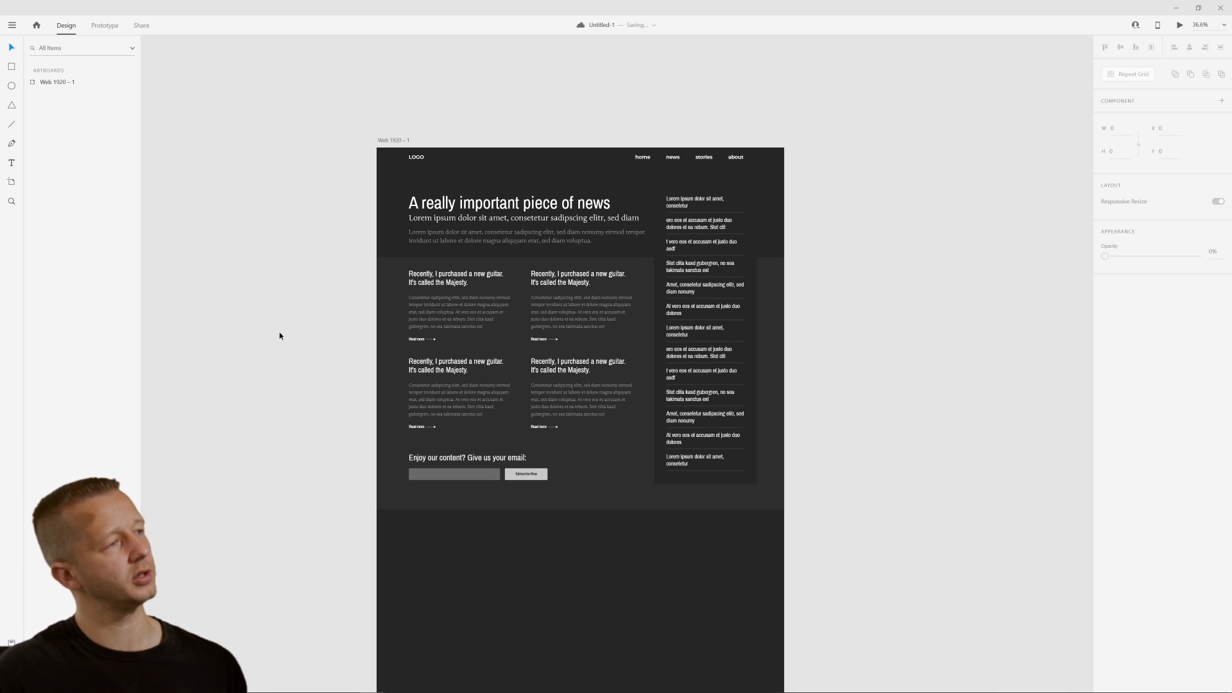
Try shortening the grey intro paragraph under the main headline to end at "sed diam." and reducing its text box height
scroll(482, 260, up, 7)
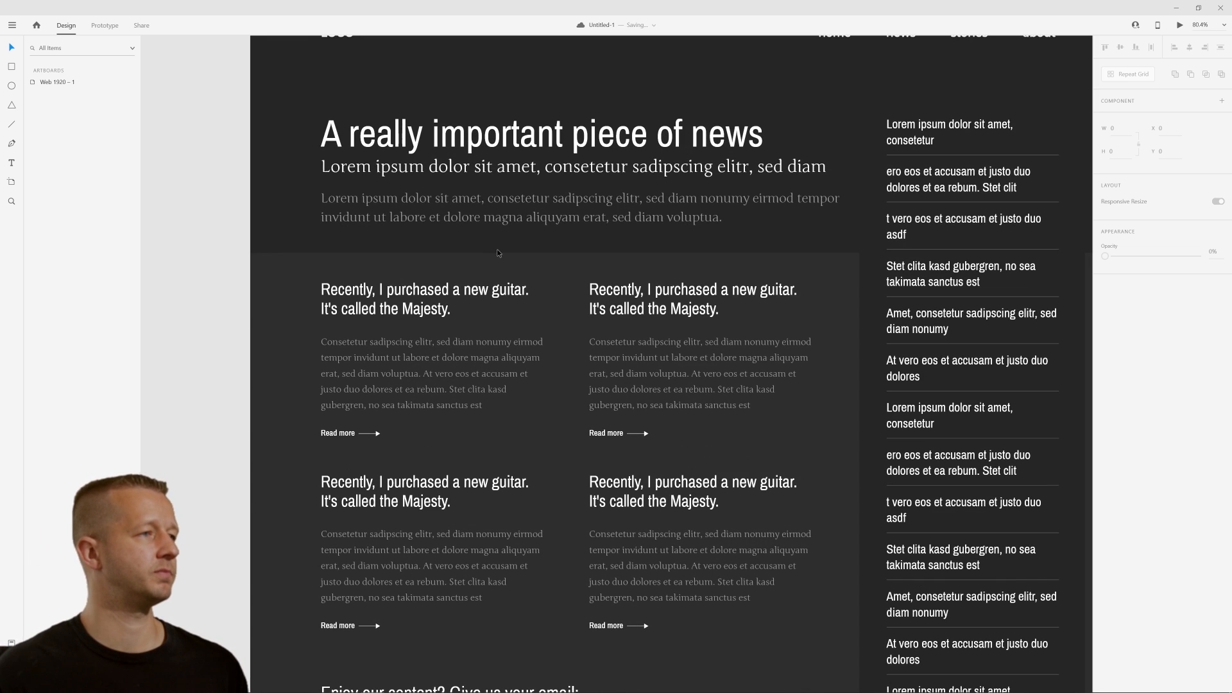
click(554, 227)
double_click(589, 217)
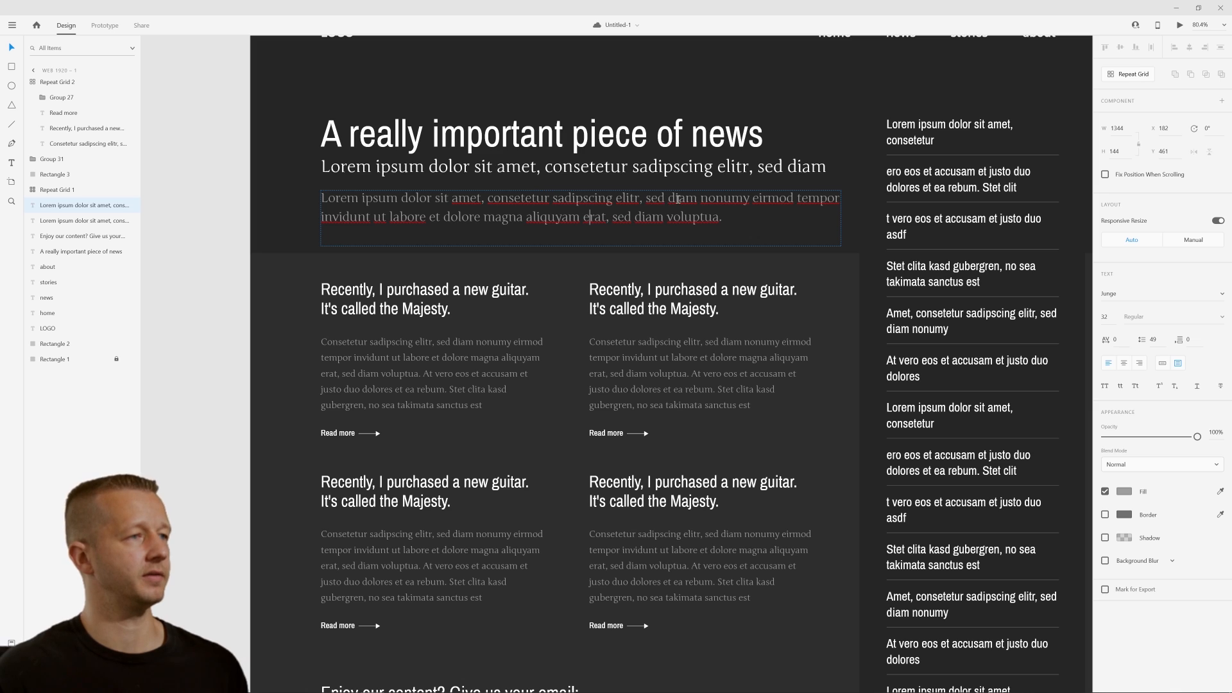
drag(698, 200, 750, 229)
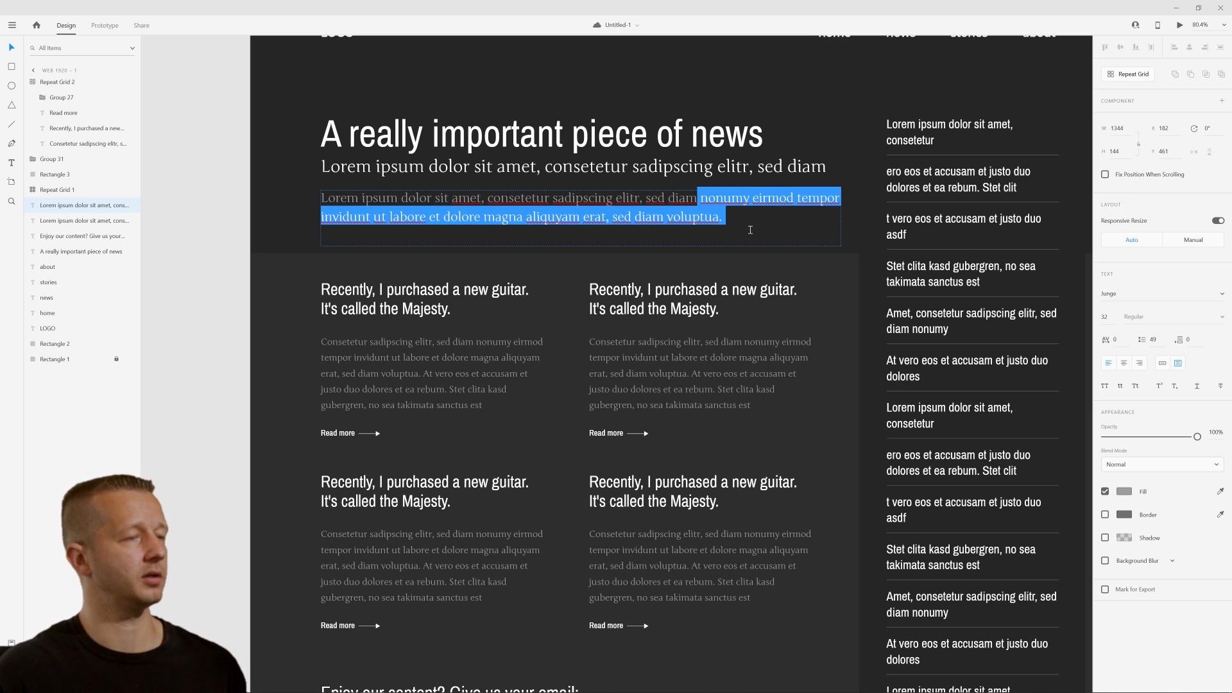
text(.)
key(Escape)
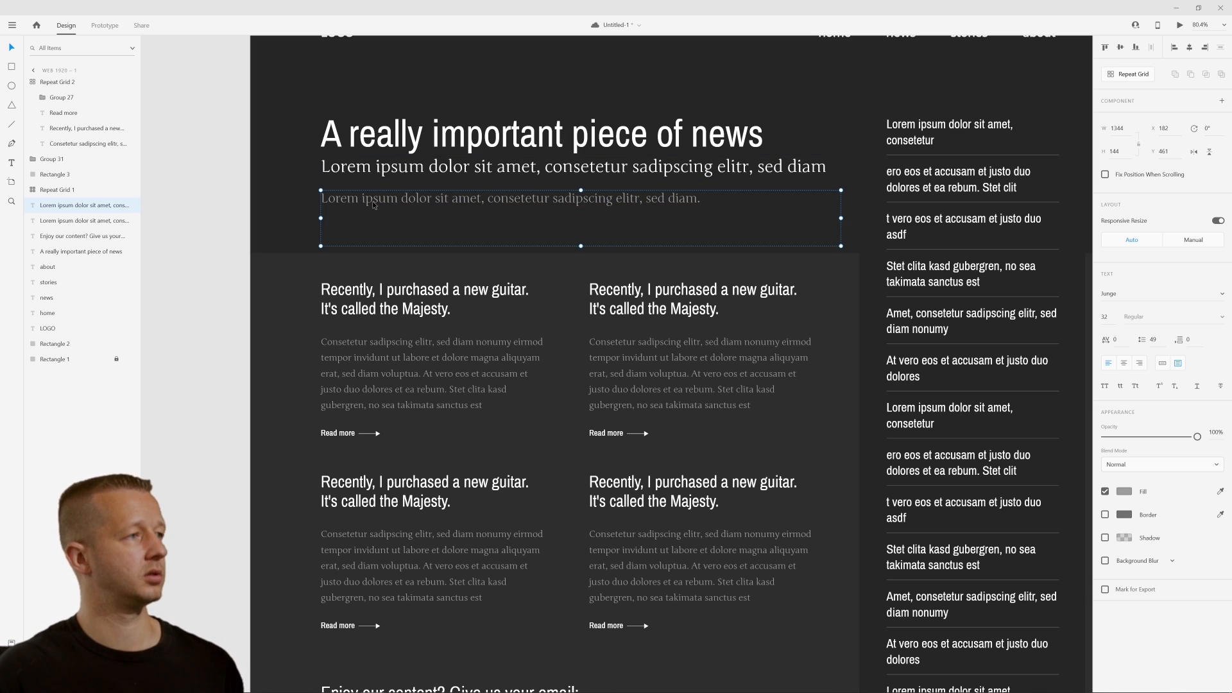
drag(582, 246, 590, 209)
key(Escape)
scroll(325, 249, down, 5)
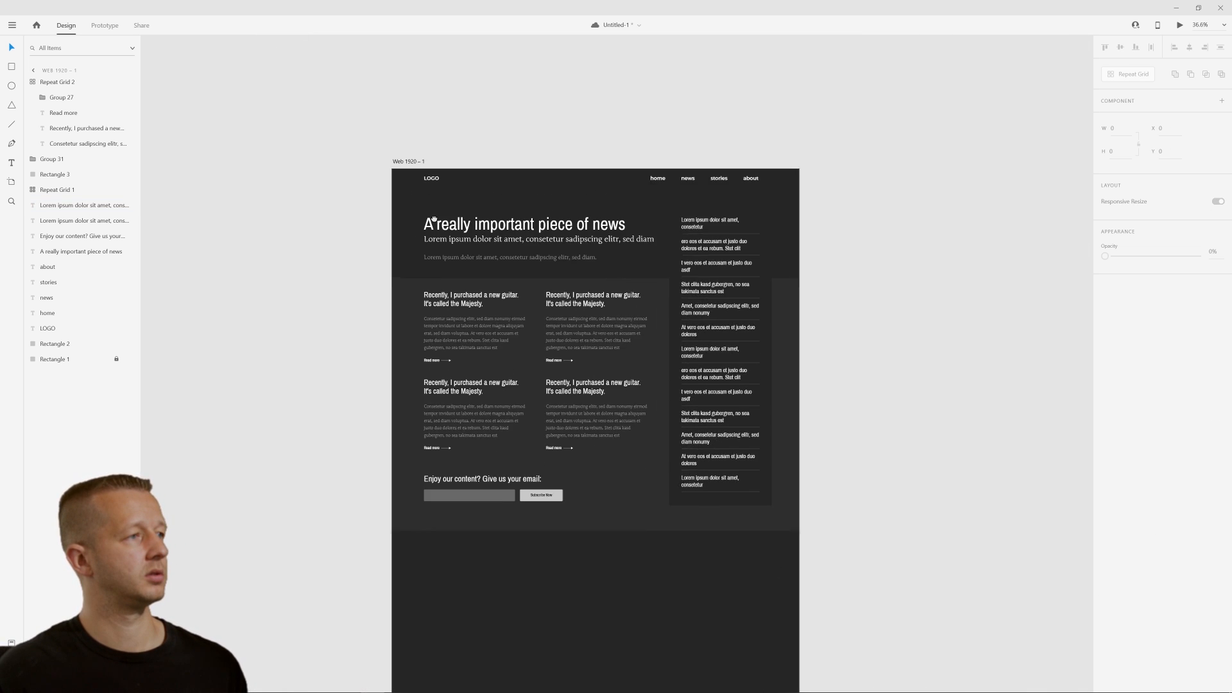
Undo the shortening of the grey intro paragraph and the changes to its text box
key(ctrl+z)
key(ctrl+z)
key(ctrl+z)
key(ctrl+z)
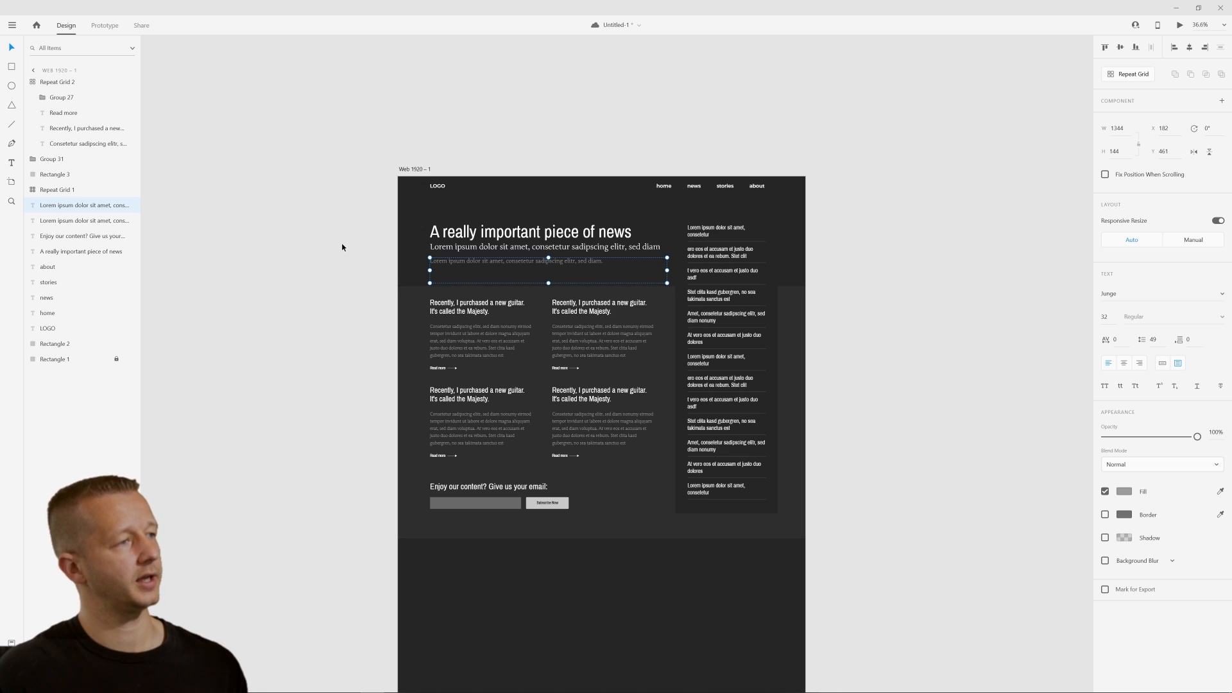
click(333, 290)
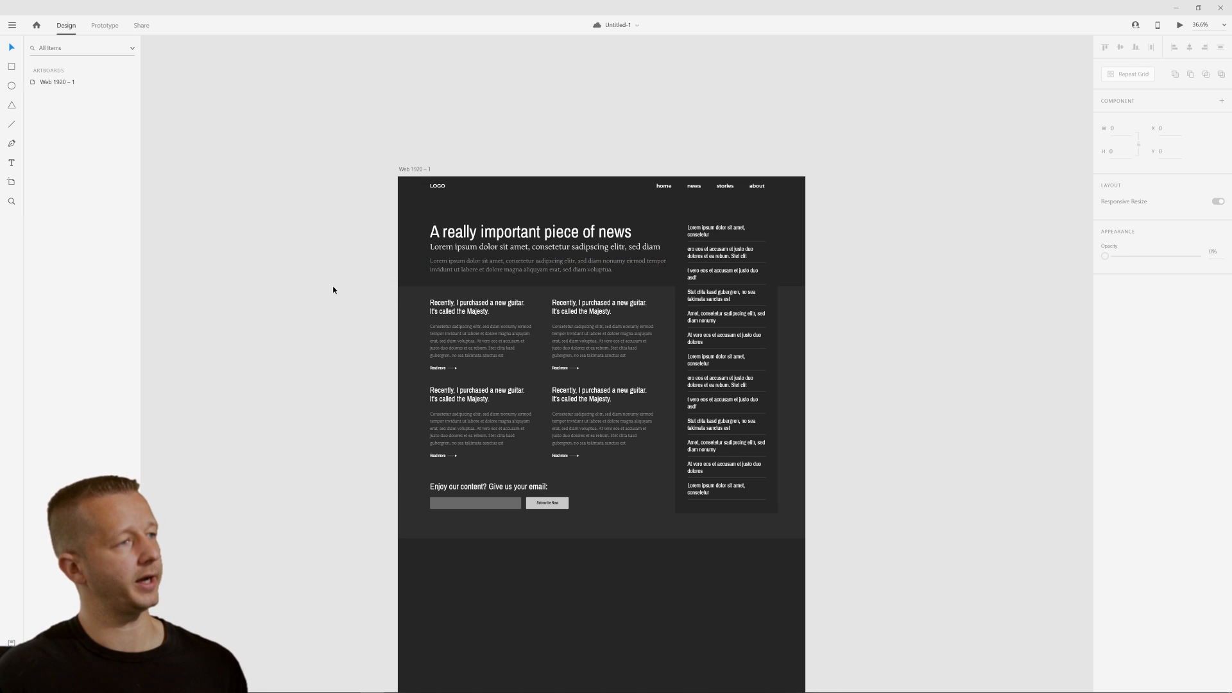
Slightly reduce the height of the grey intro paragraph's text box under the main headline
click(496, 280)
drag(549, 282, 552, 275)
click(358, 237)
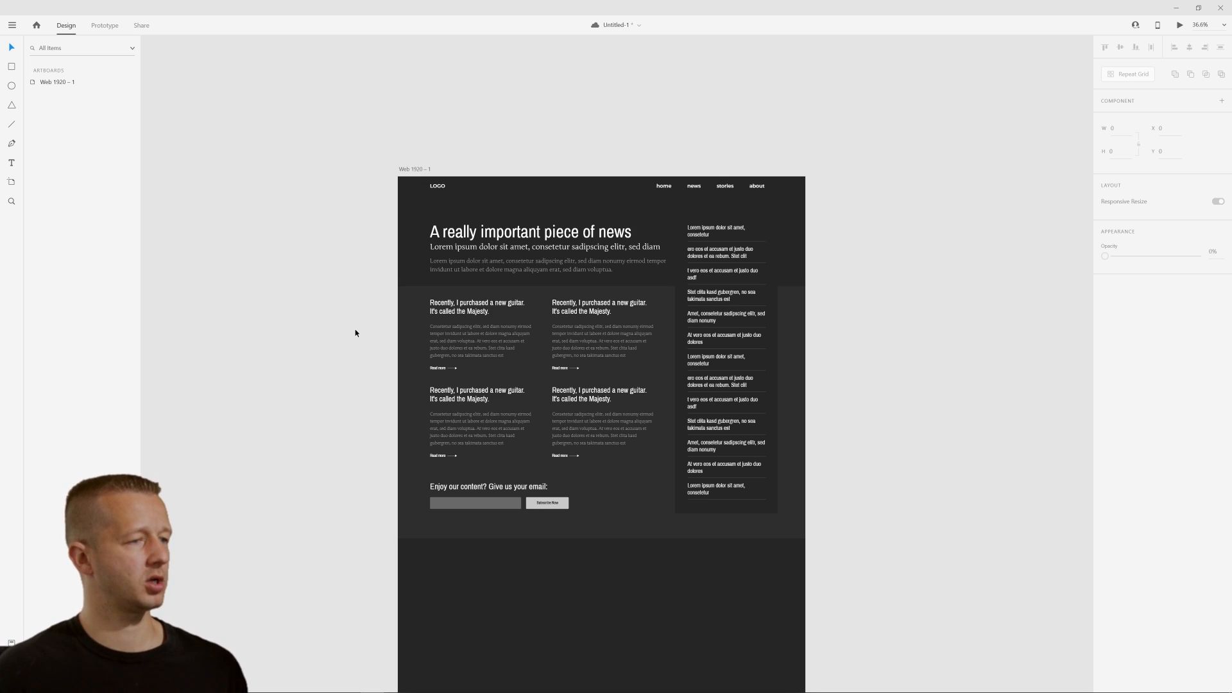
Unlock the lighter background panel, extend its lower edge far below the email signup section, and save the document
scroll(353, 353, down, 3)
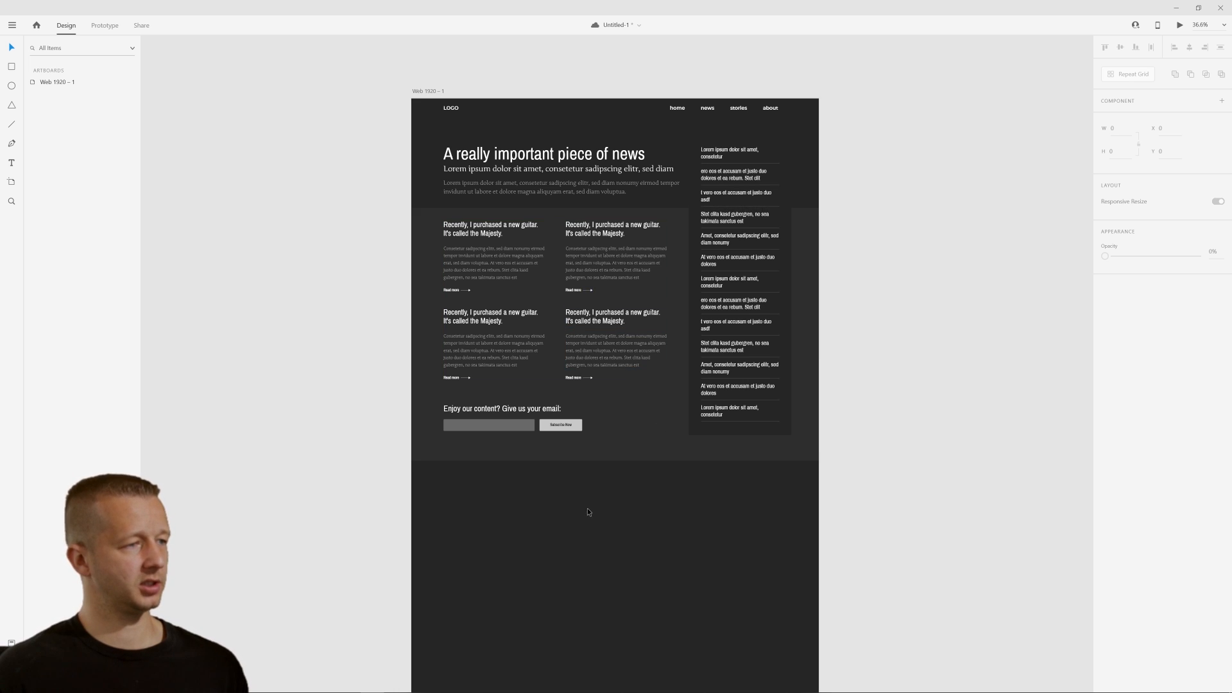
drag(439, 466, 766, 657)
click(643, 459)
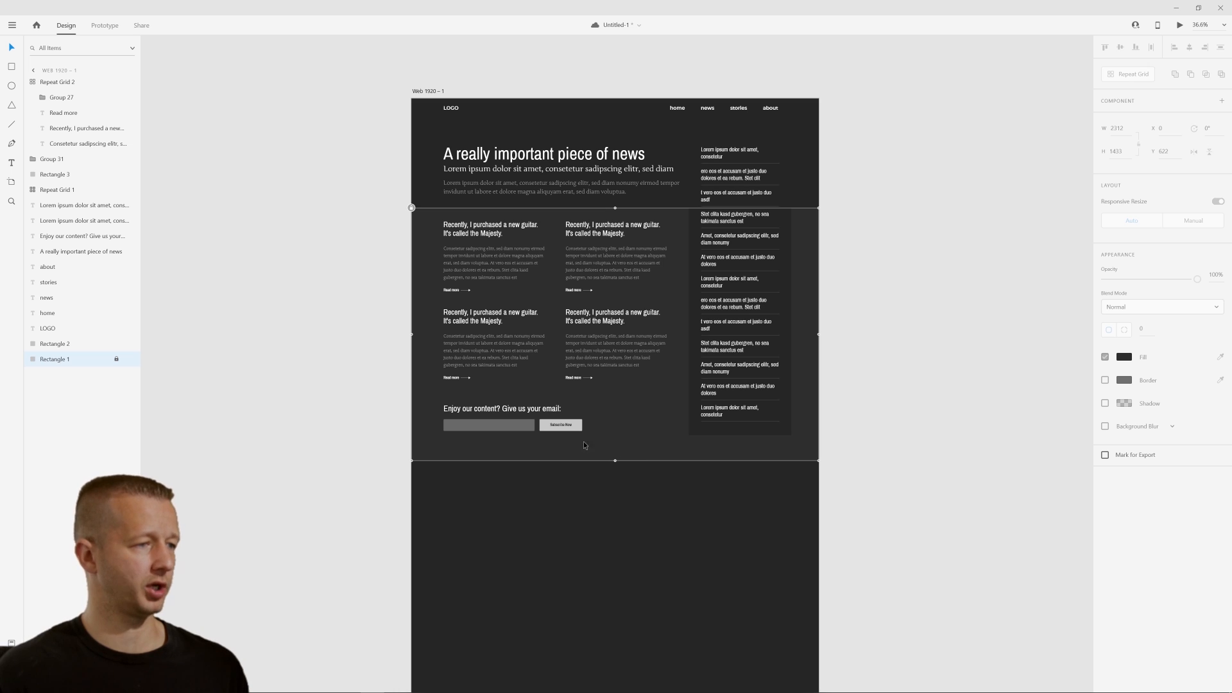
click(116, 359)
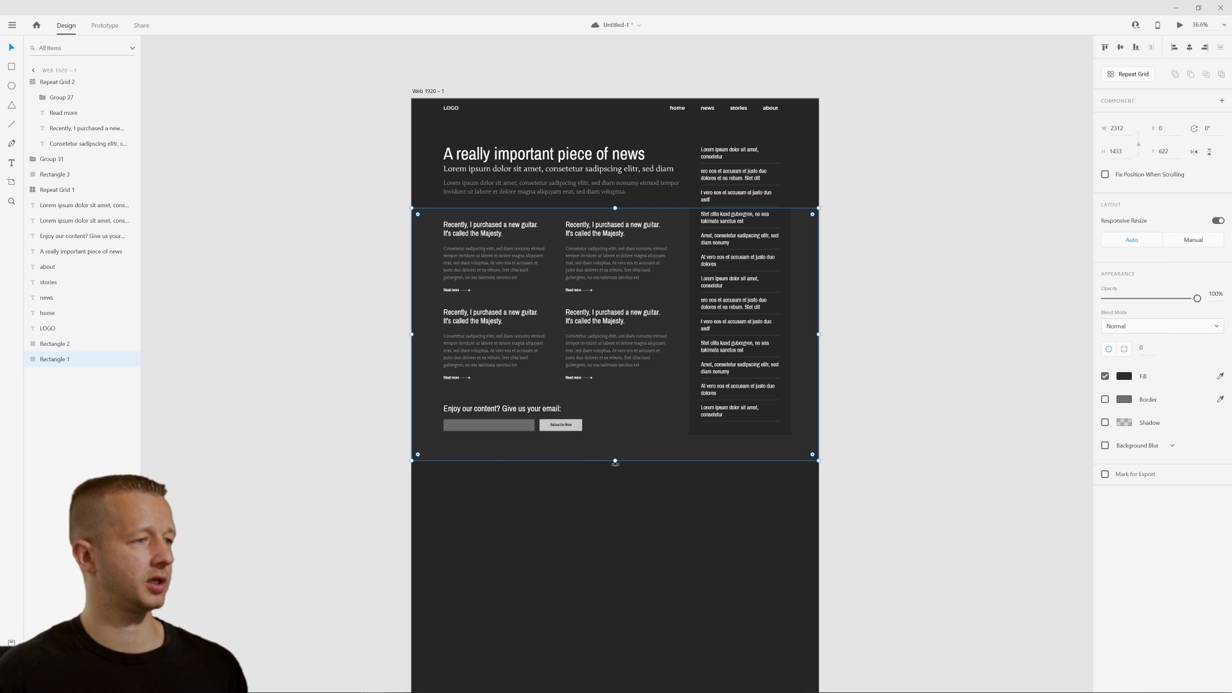
drag(615, 462, 629, 684)
scroll(627, 592, down, 1)
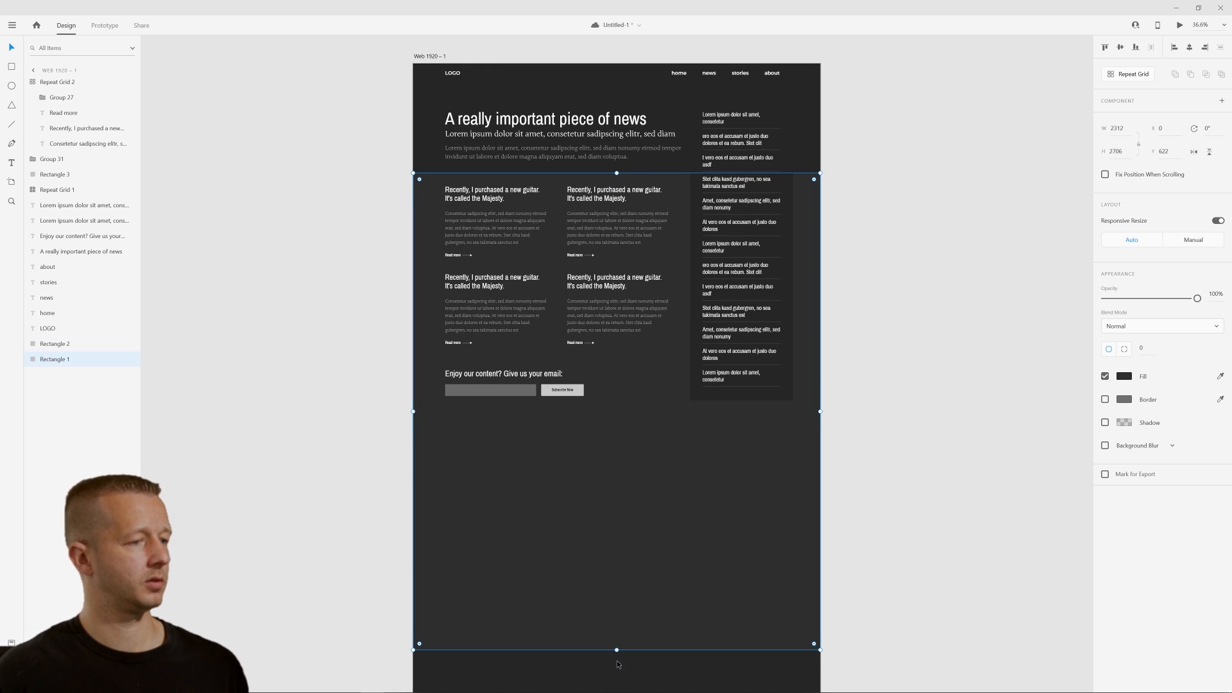
click(322, 430)
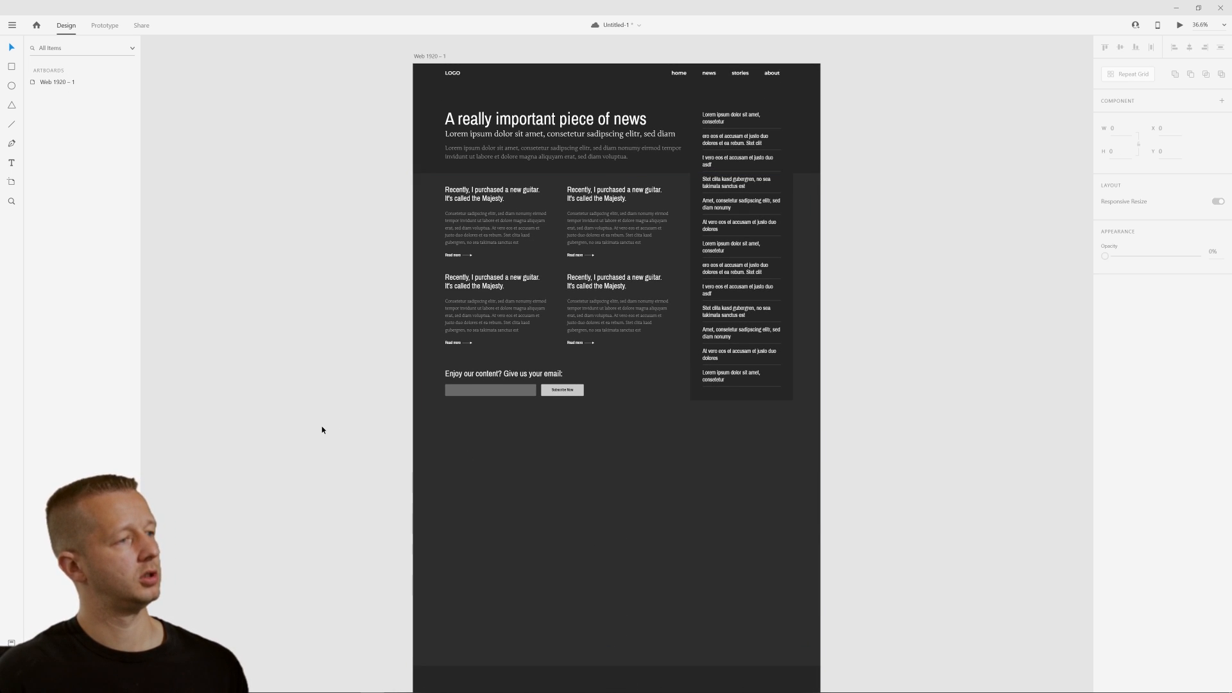
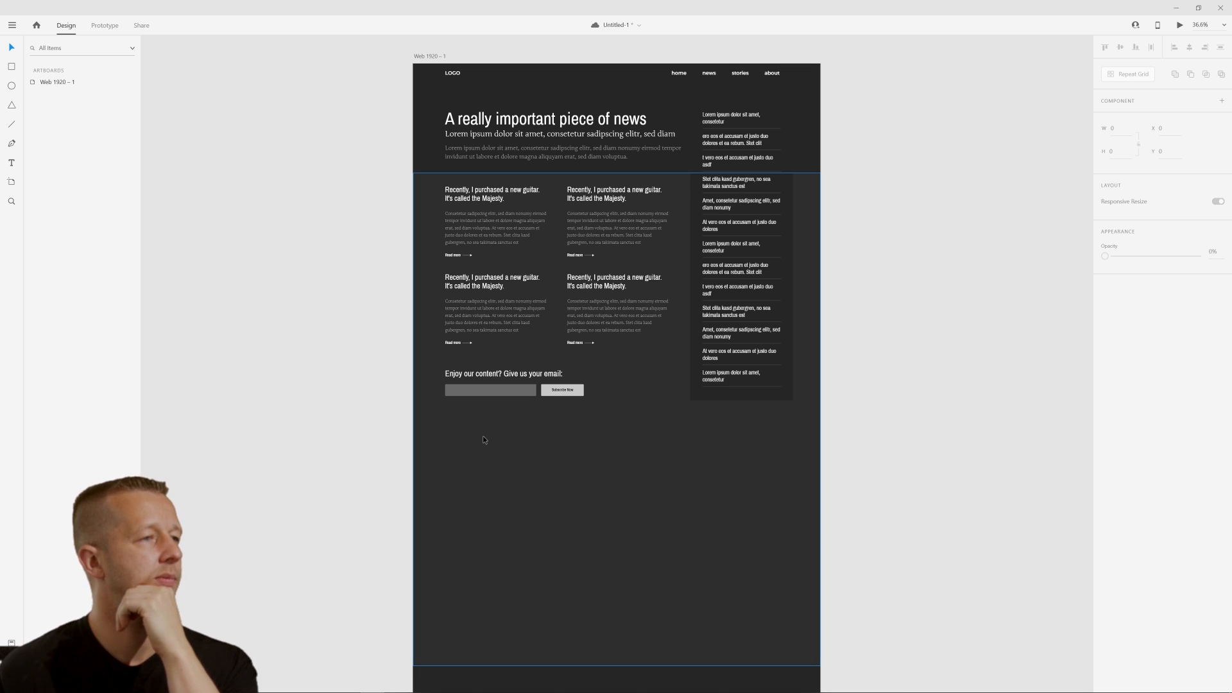
key(ctrl+s)
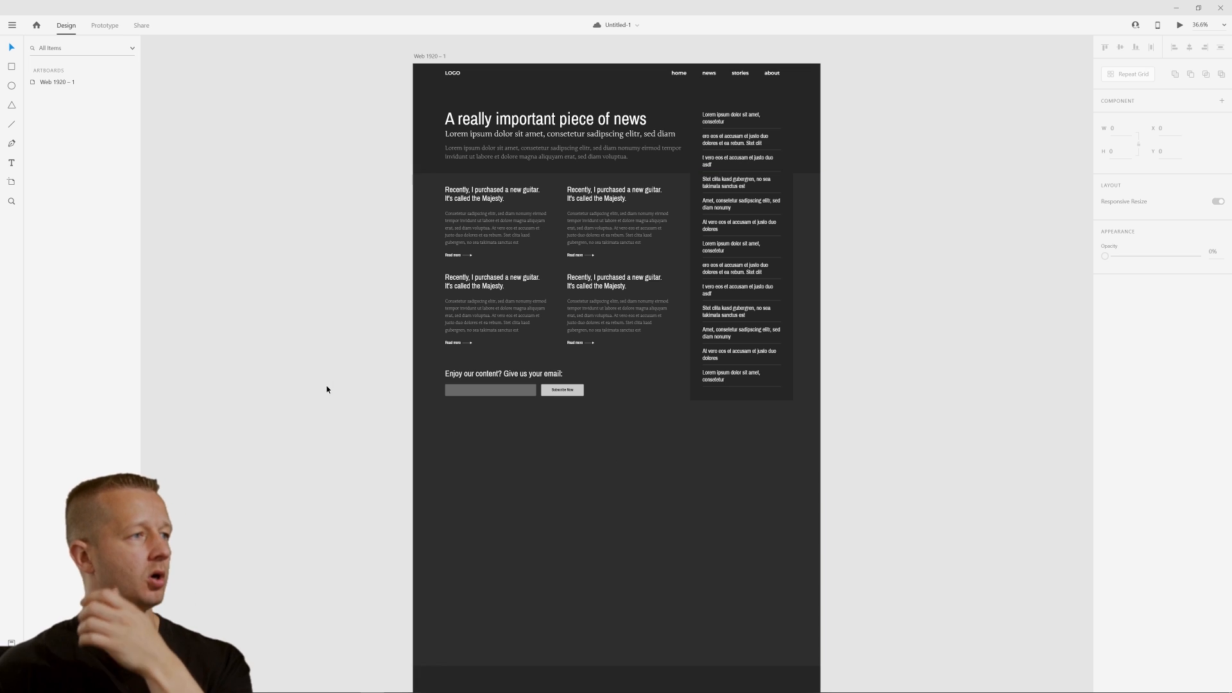
Draw a 531 by 264 white rectangle below the email signup, starting at the content's left margin
click(11, 67)
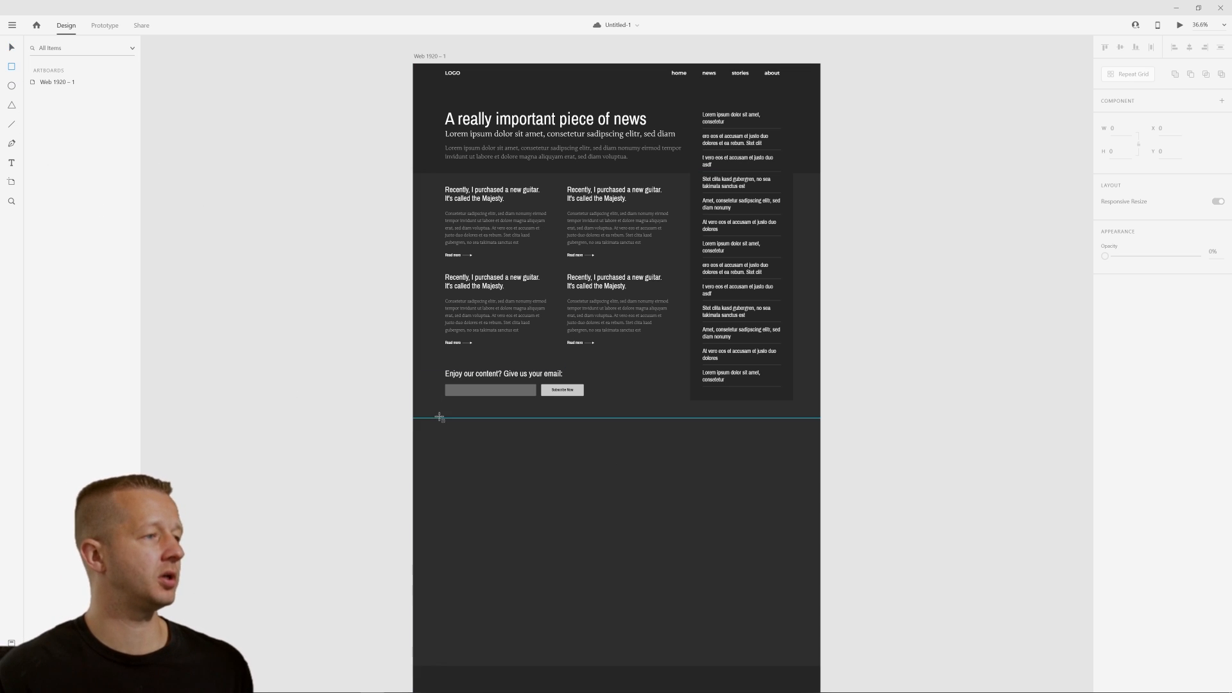
mouse_move(446, 423)
mouse_down()
mouse_move(544, 477)
mouse_move(538, 469)
mouse_up()
scroll(541, 417, up, 5)
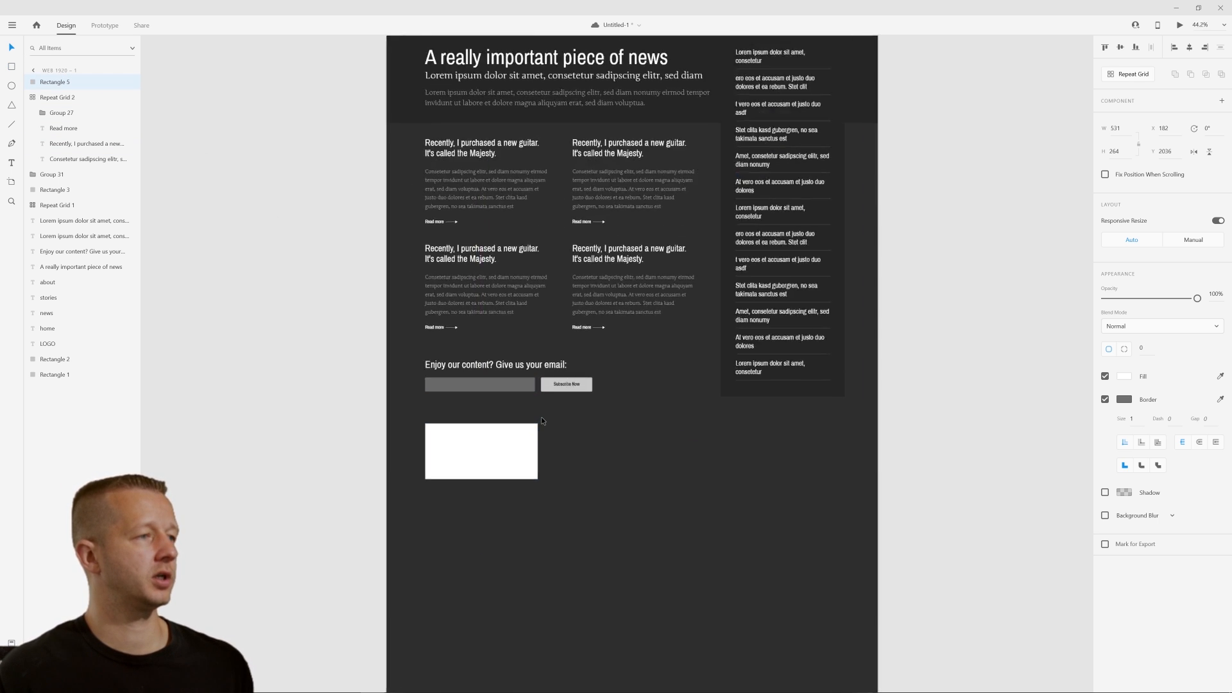
Turn the white rectangle into a Repeat Grid row of four and narrow the rectangles to 443 wide
click(1130, 80)
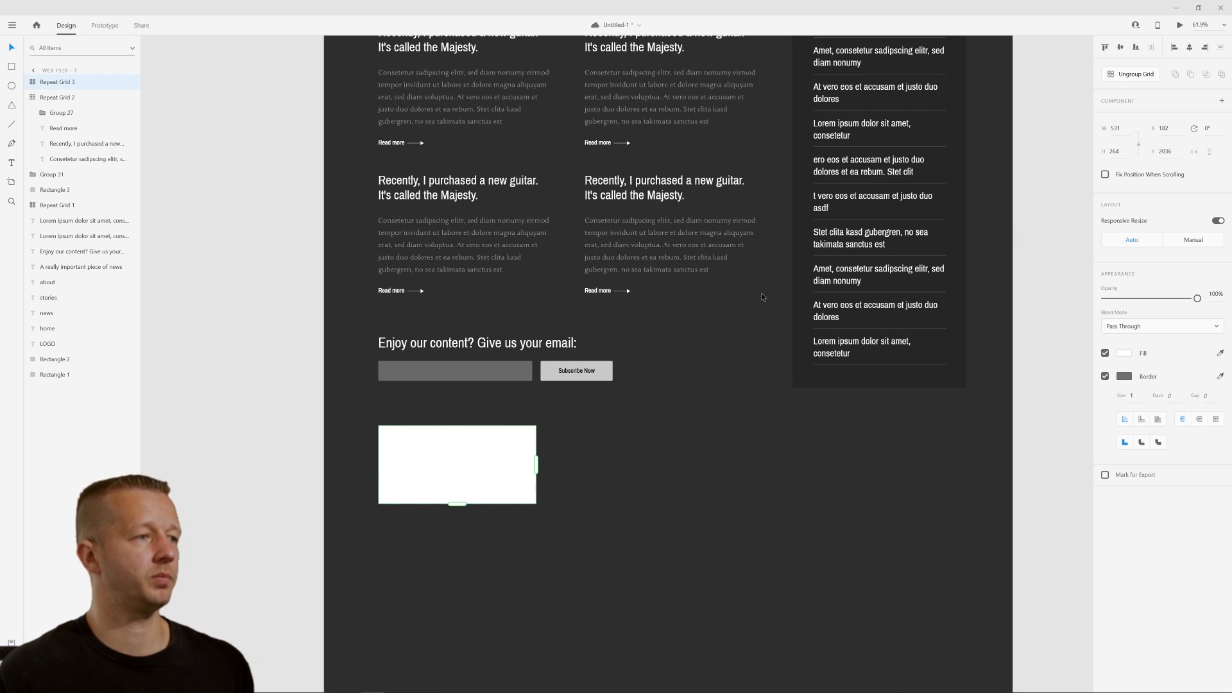
drag(536, 464, 1032, 465)
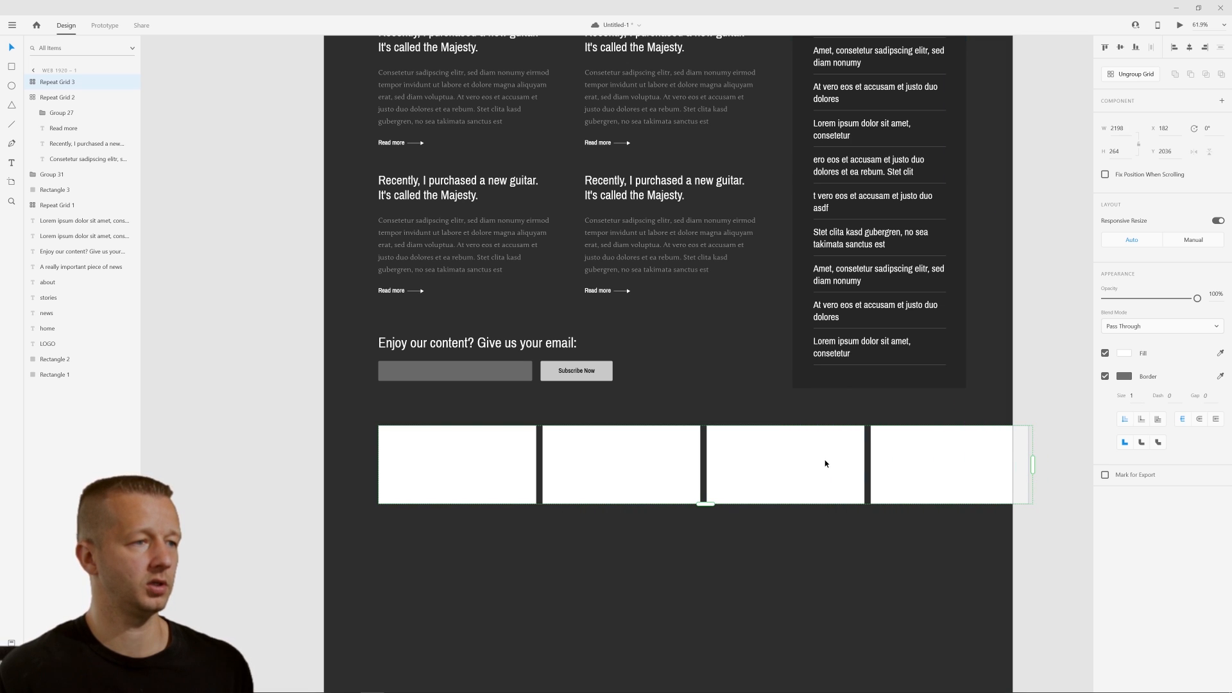
double_click(526, 469)
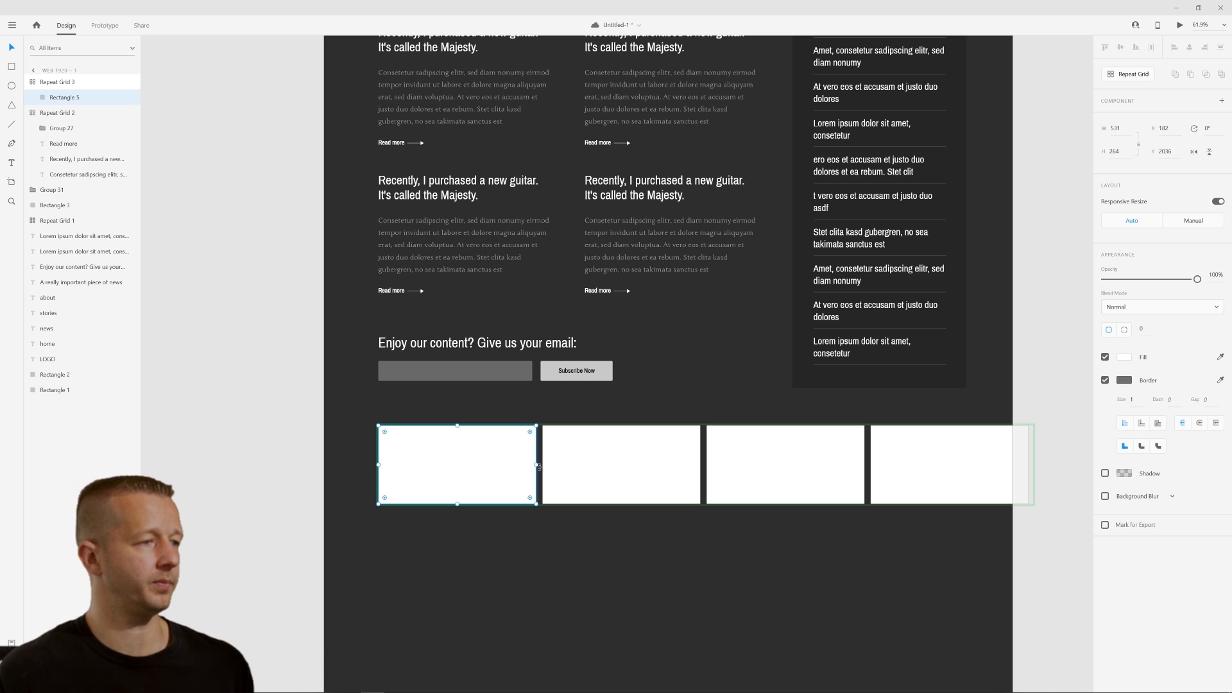
drag(537, 465, 510, 465)
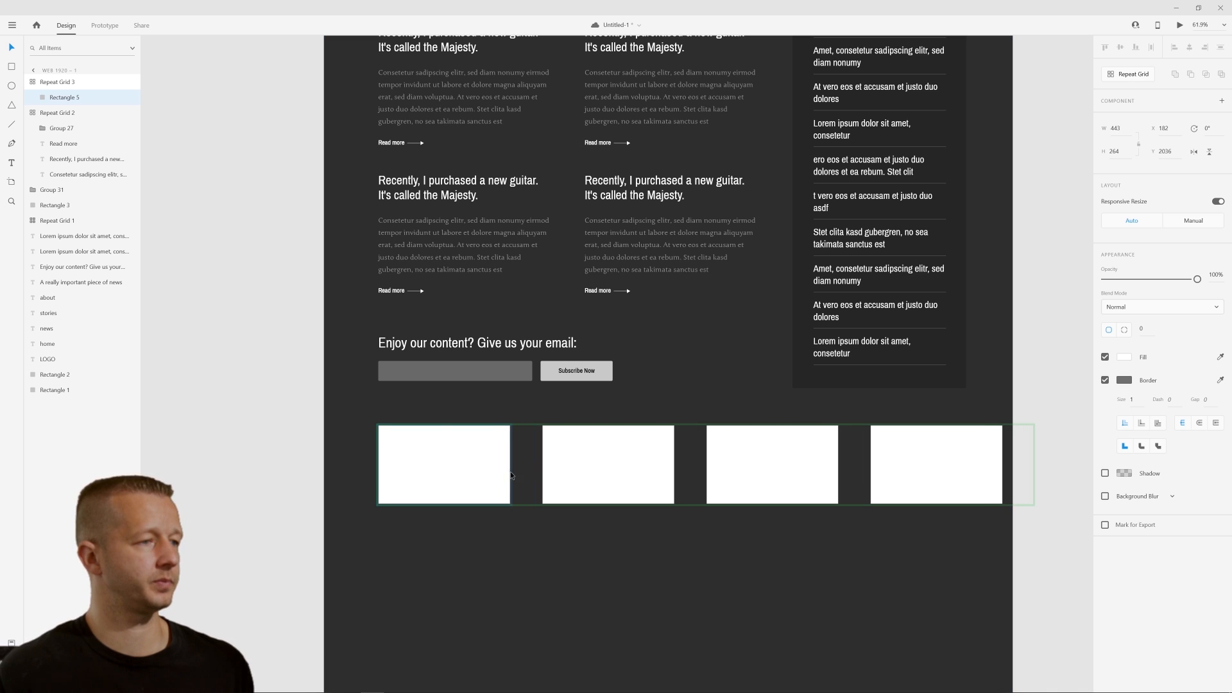
Tighten the gaps in the Repeat Grid so the four white rectangles span exactly to the sidebar's outer edge
click(745, 556)
click(738, 469)
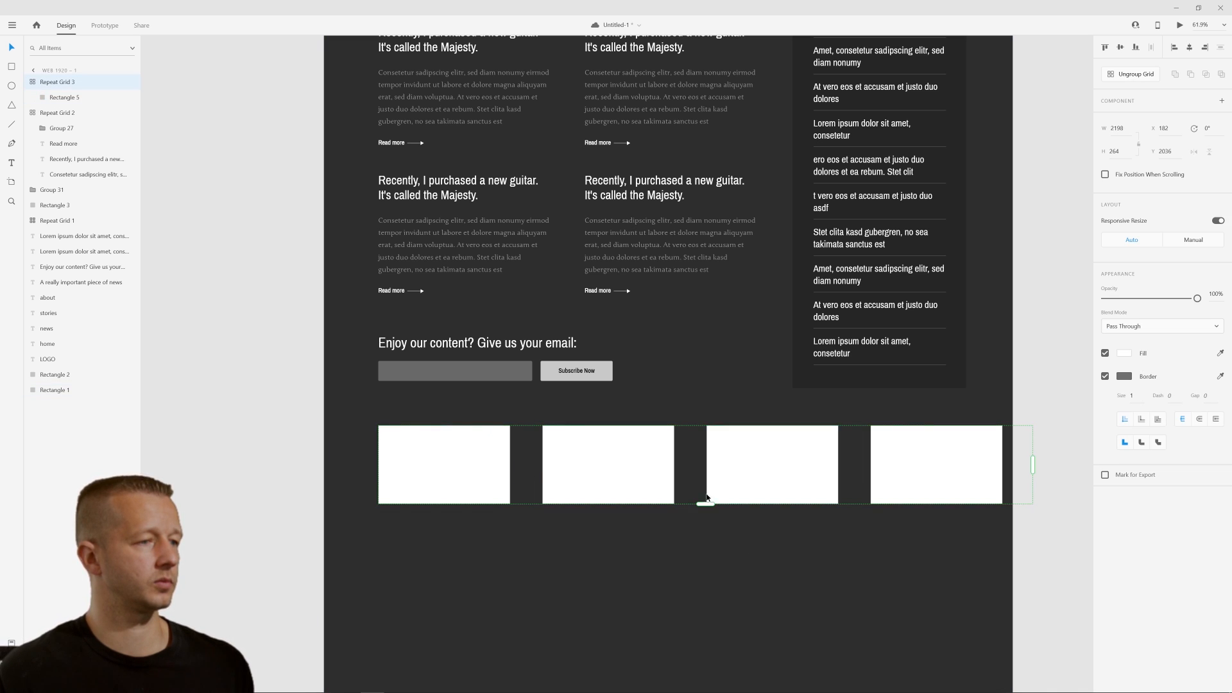
drag(707, 496, 675, 493)
click(680, 559)
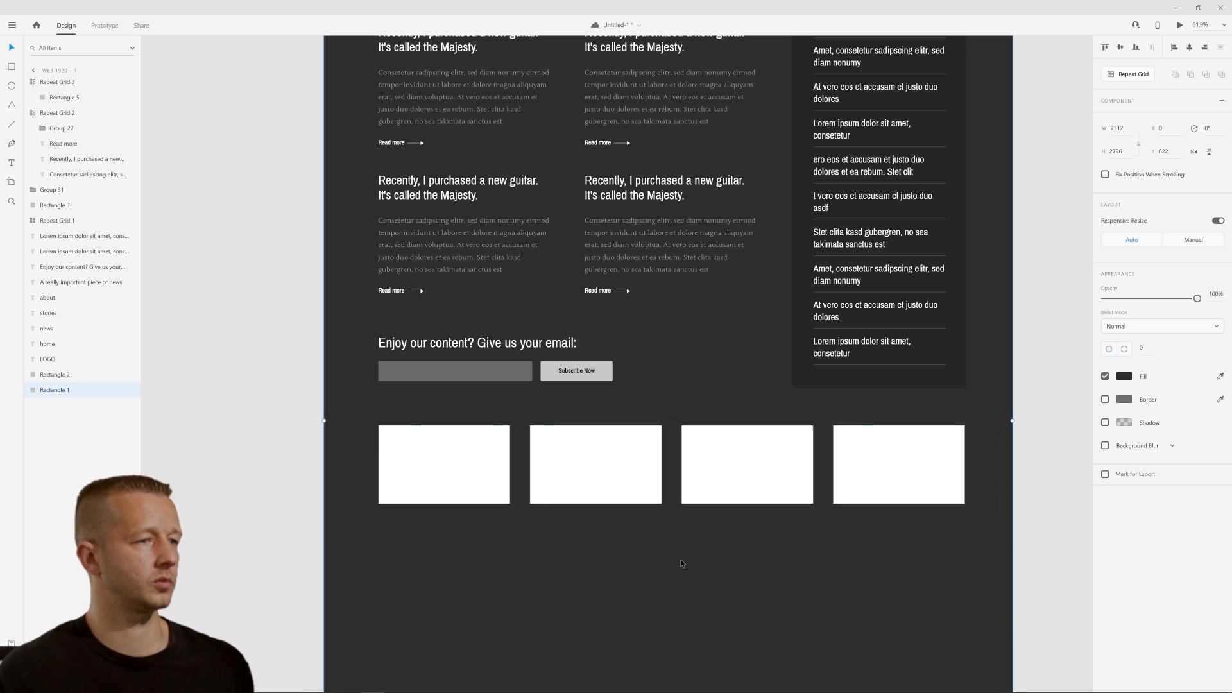
scroll(728, 554, down, 1)
scroll(729, 551, down, 1)
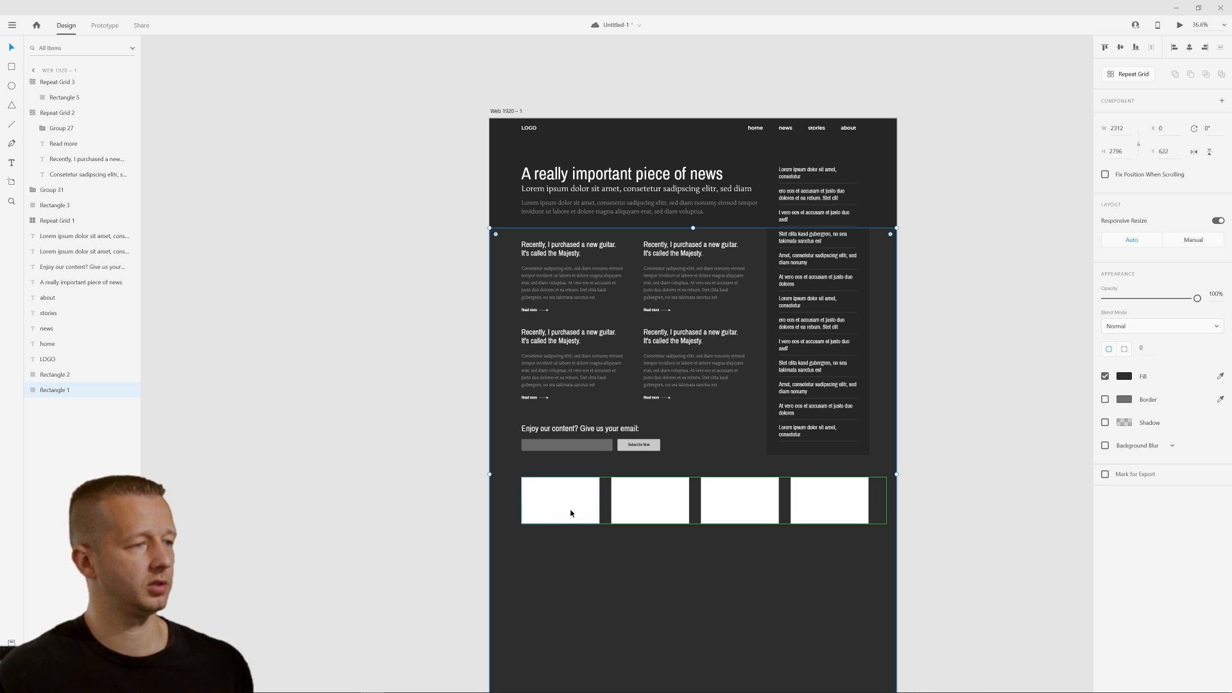
Ungroup the Repeat Grid and delete every white rectangle except the first one
click(706, 517)
drag(706, 526, 706, 509)
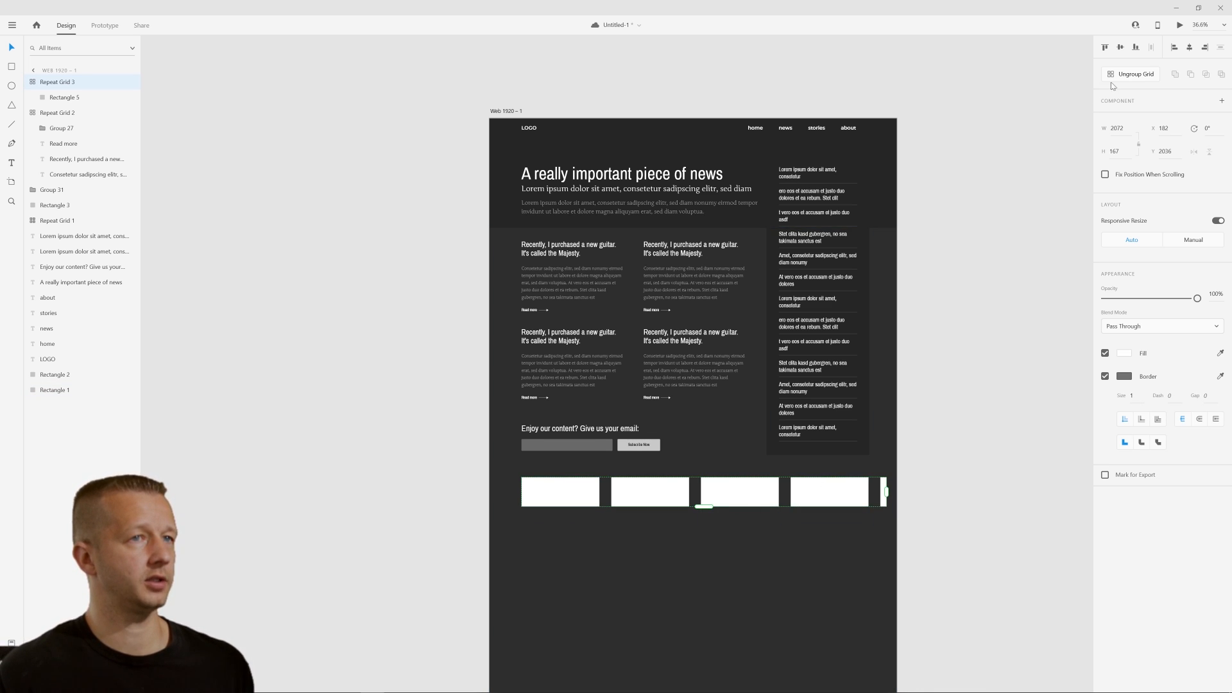
click(1113, 76)
click(974, 325)
click(666, 498)
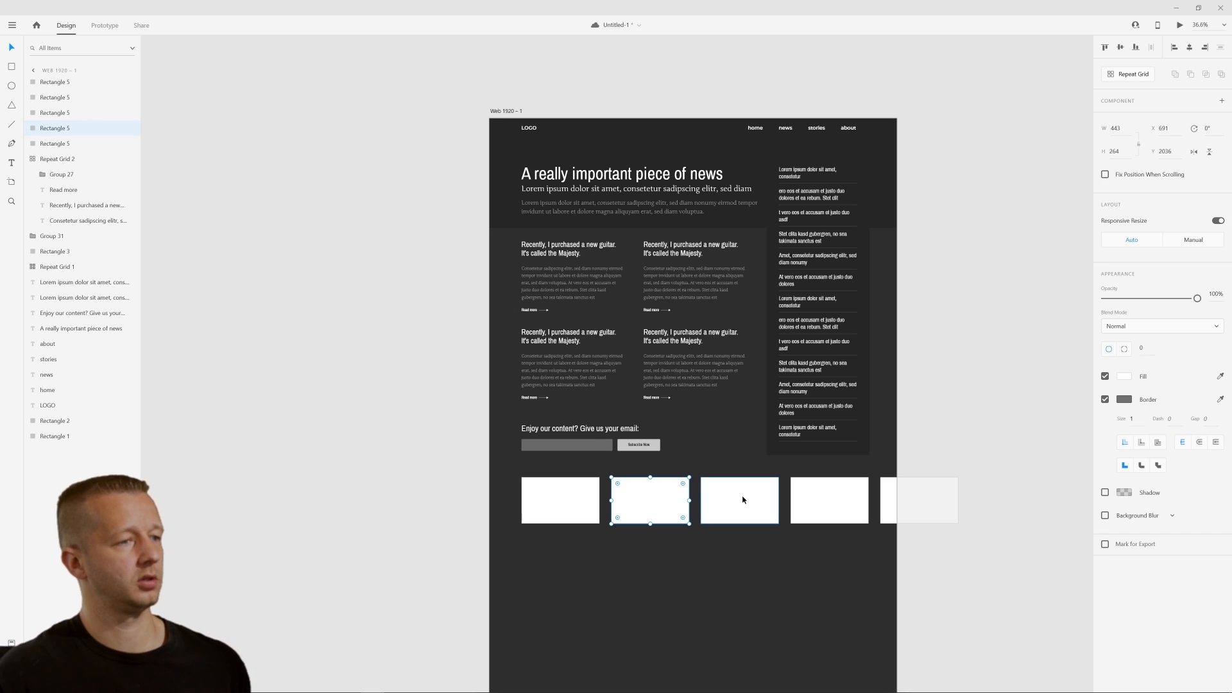
shift+click(743, 499)
shift+click(848, 499)
shift+click(918, 501)
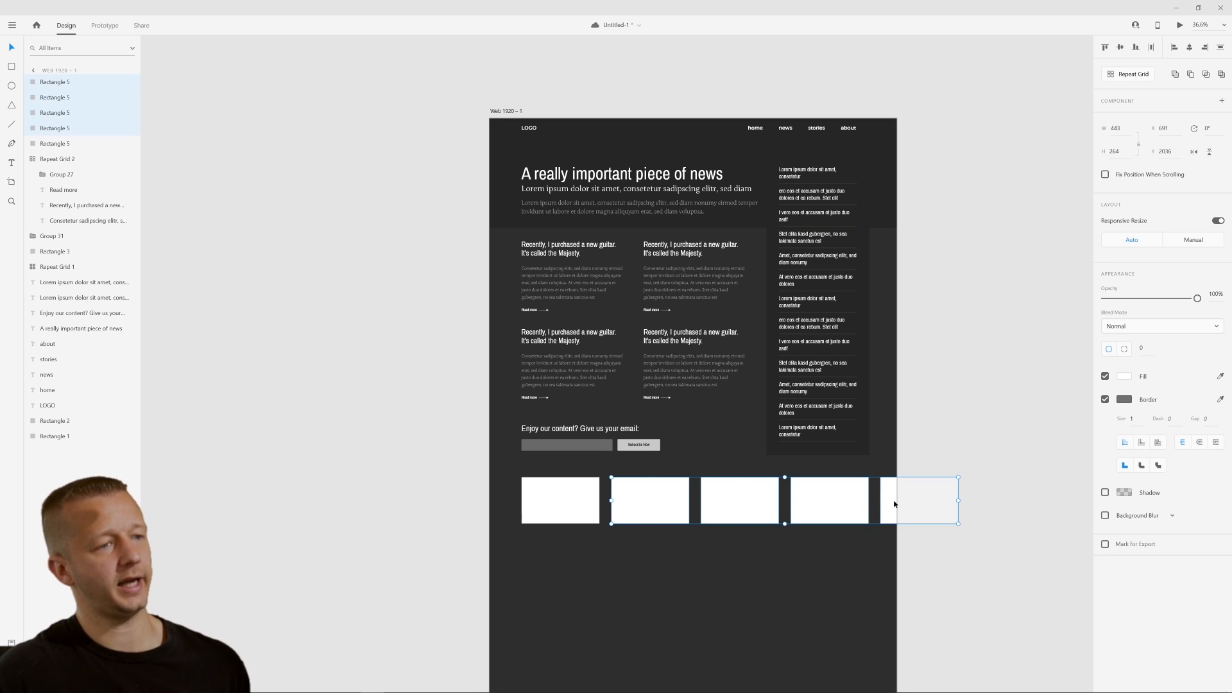
key(Delete)
click(599, 559)
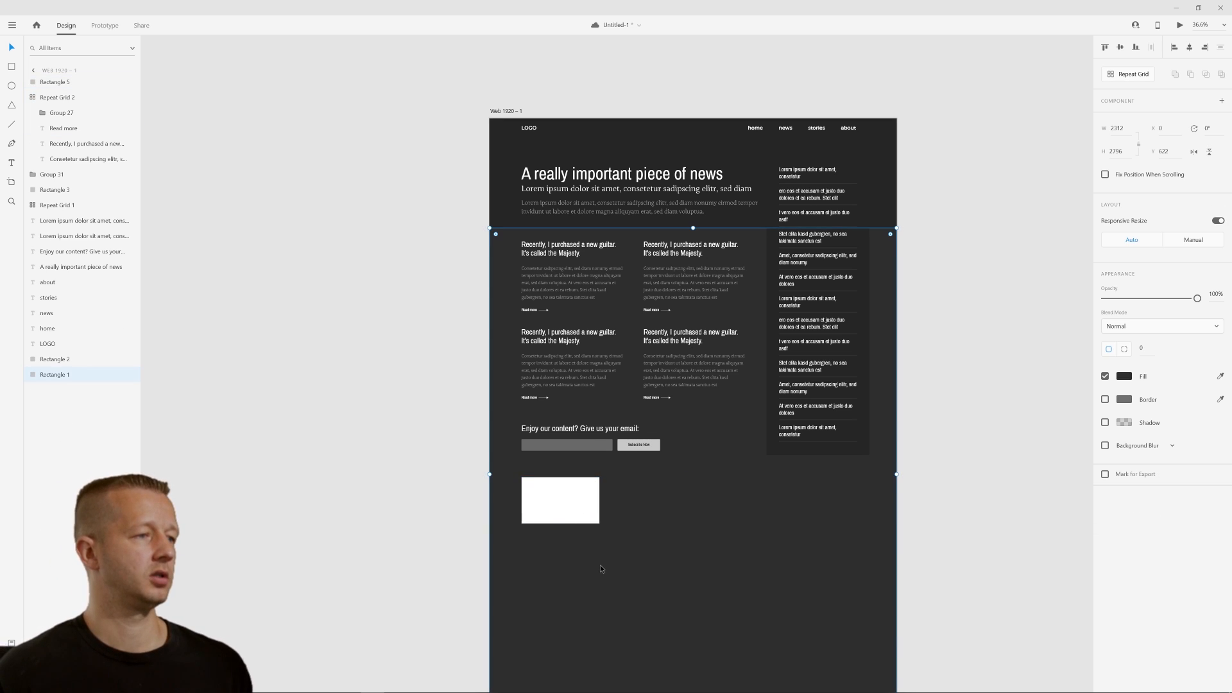
click(387, 508)
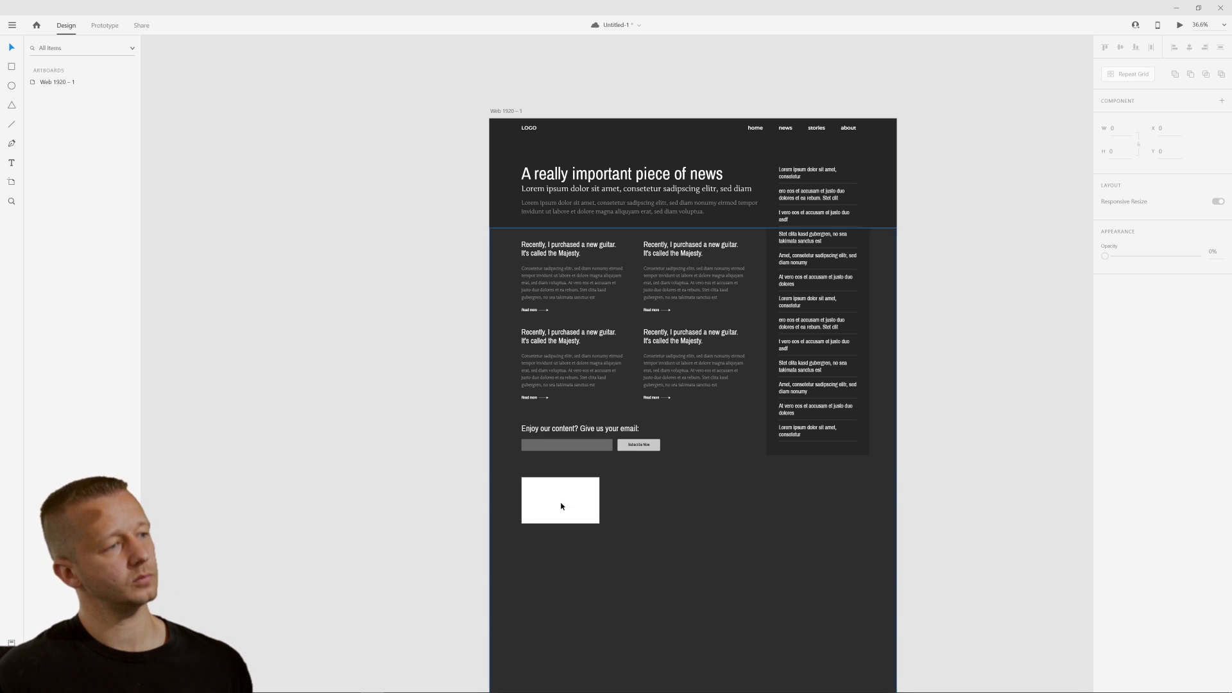
Move the remaining white rectangle straight down to Y 2161 to make room for a heading above it
drag(566, 499, 566, 529)
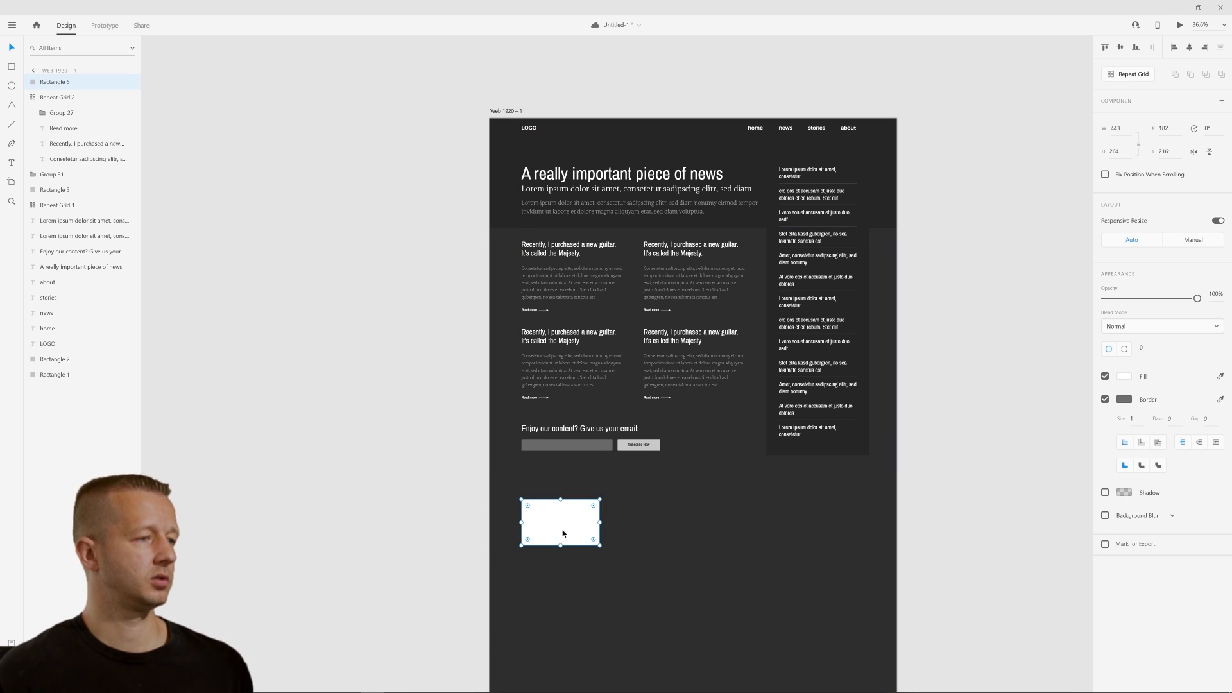
scroll(565, 555, up, 5)
click(277, 359)
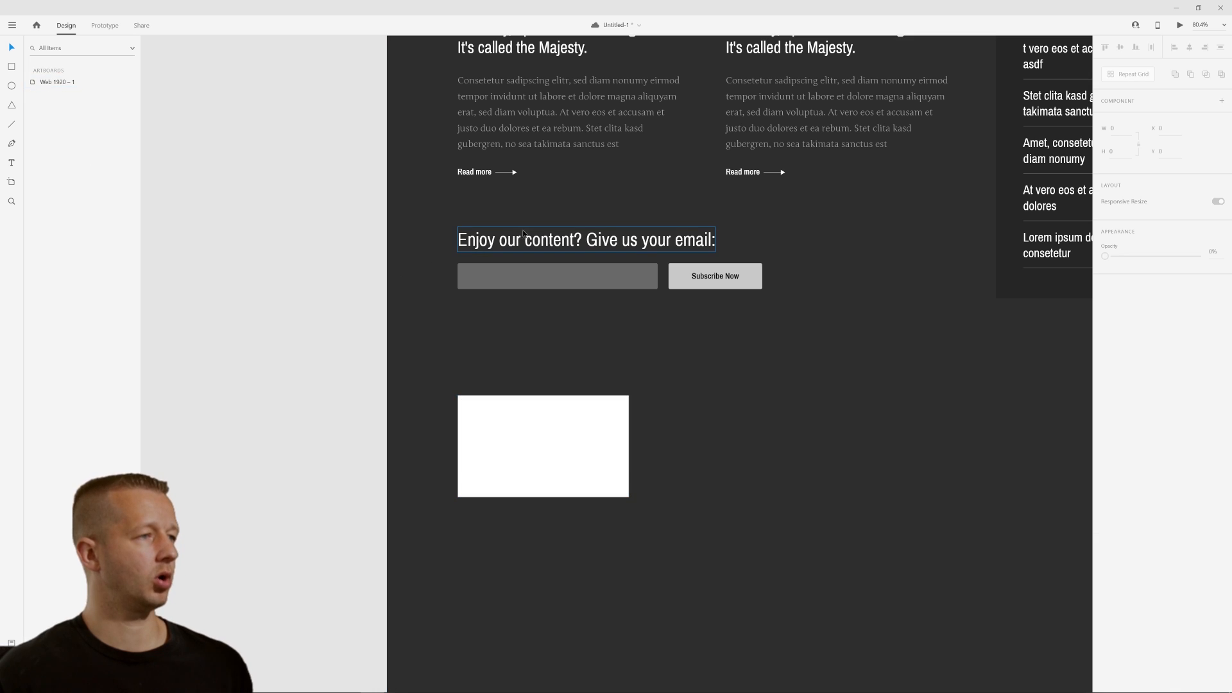
Duplicate the email signup heading above the white rectangle and change the copy's text to "Other worldly news"
click(551, 241)
drag(552, 241, 542, 364)
double_click(542, 364)
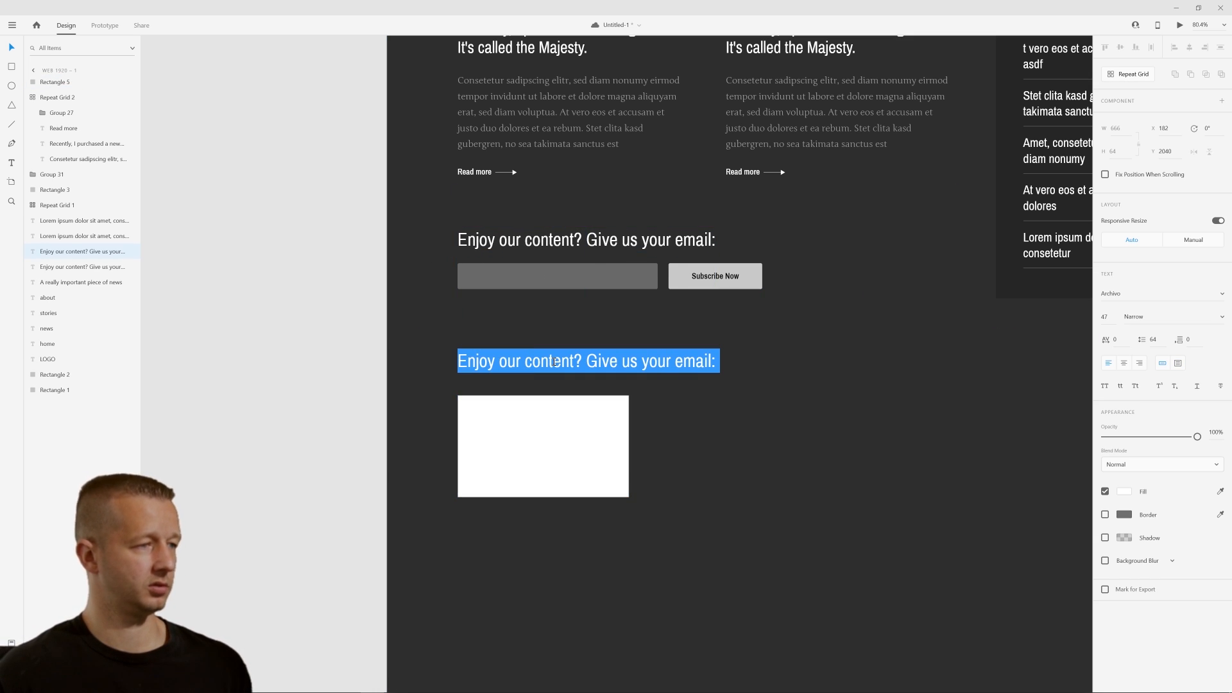
text(Other word)
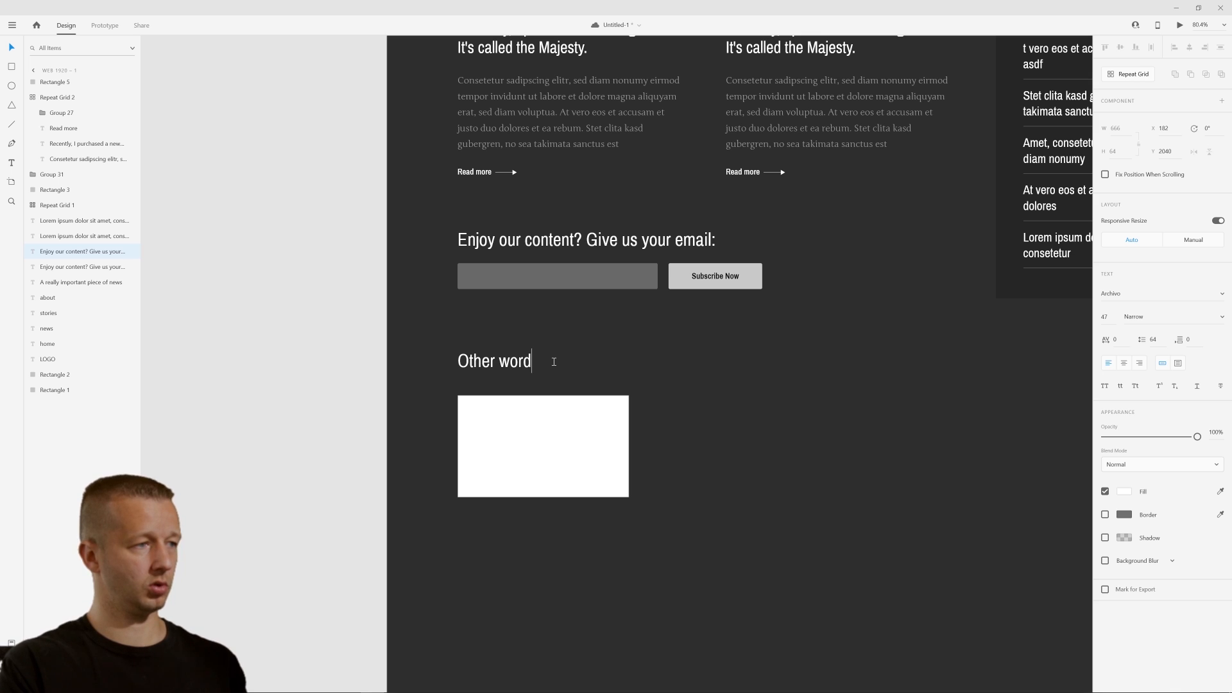
text(ly news)
key(BackSpace)
key(BackSpace)
key(BackSpace)
key(BackSpace)
key(BackSpace)
key(BackSpace)
key(BackSpace)
key(BackSpace)
key(BackSpace)
key(BackSpace)
key(BackSpace)
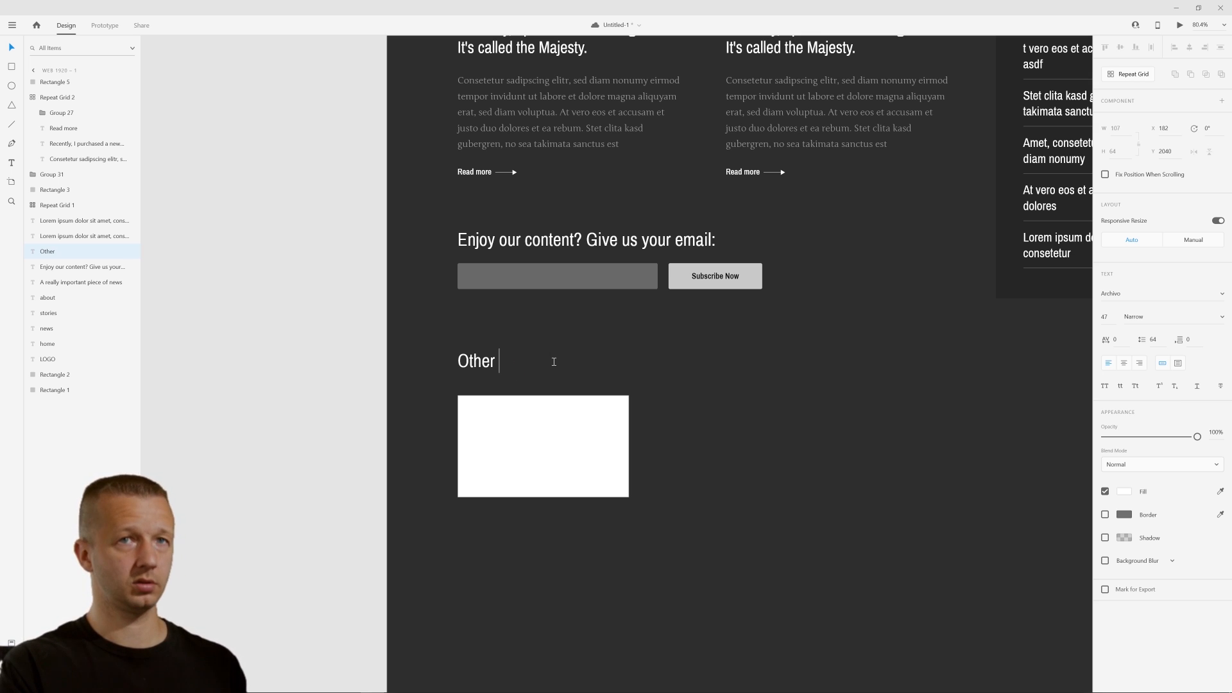
text(worldly)
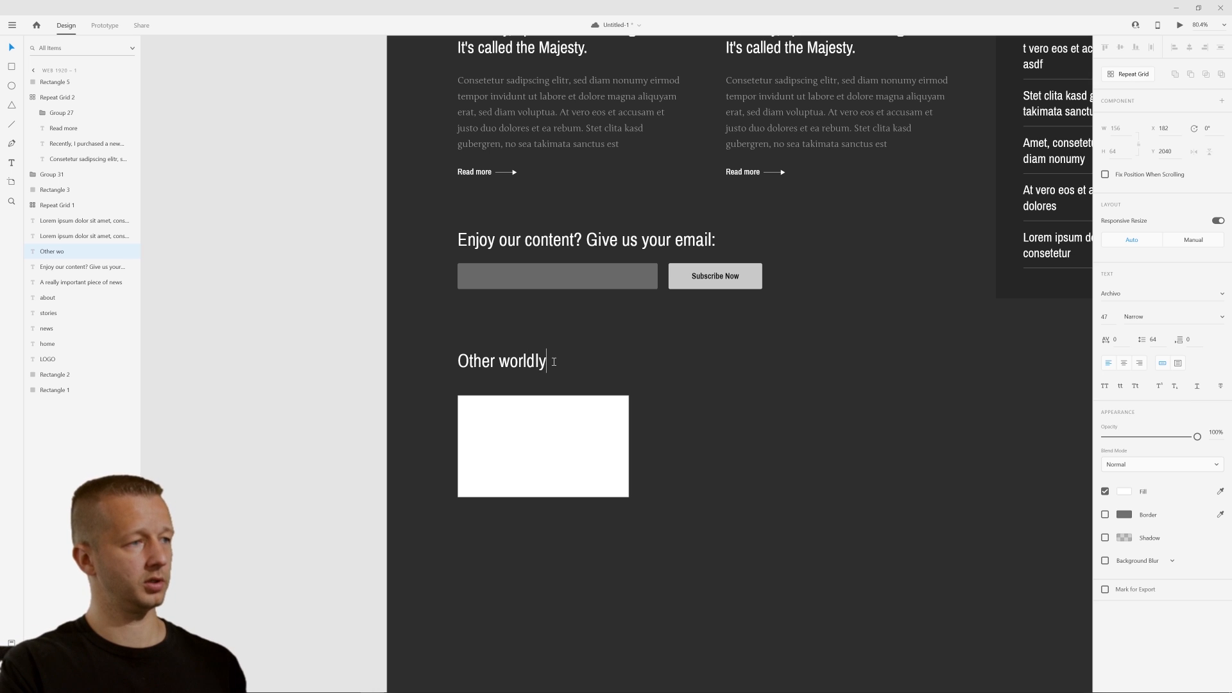
key(Escape)
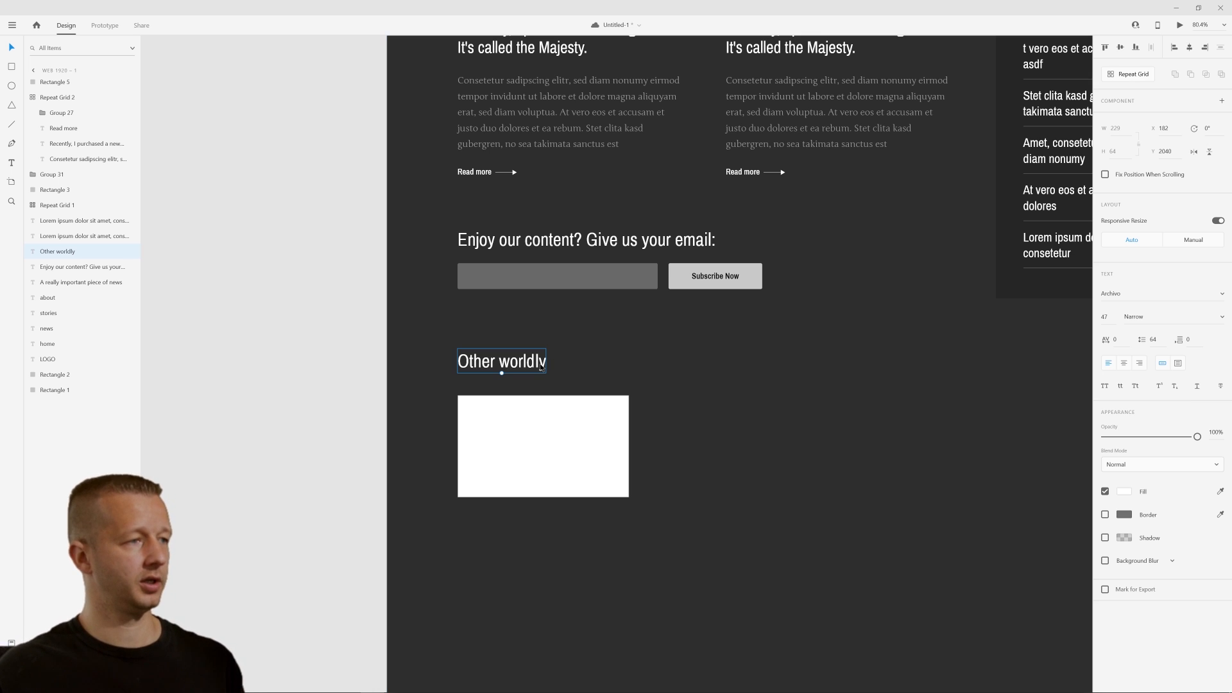
double_click(523, 365)
click(548, 364)
text(news)
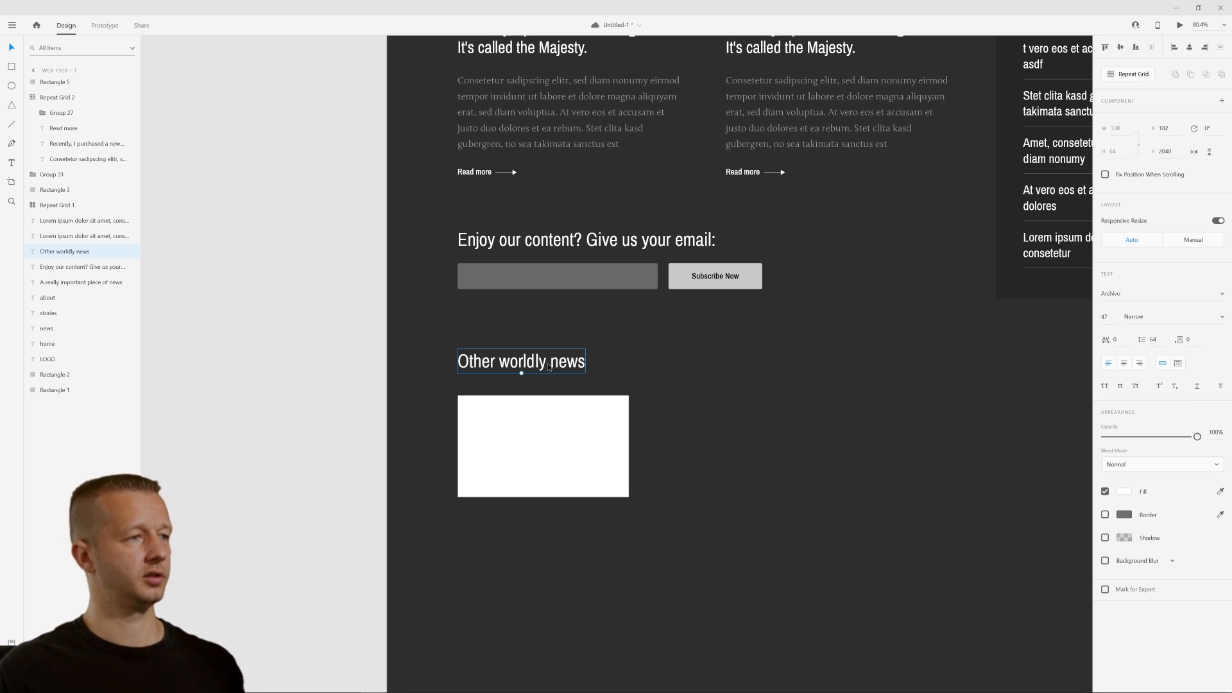
click(355, 318)
Move the new heading and white rectangle down, and shorten the lighter background panel to 1359 high, ending just below the email signup
scroll(651, 351, down, 5)
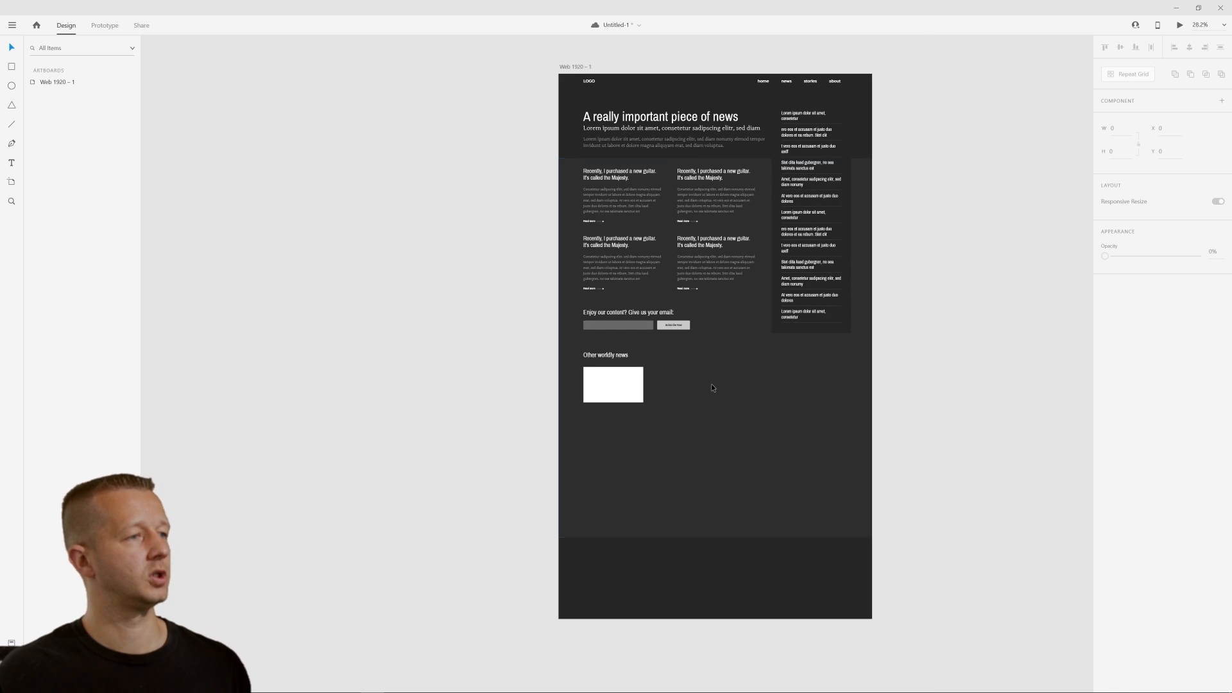
drag(518, 345, 626, 396)
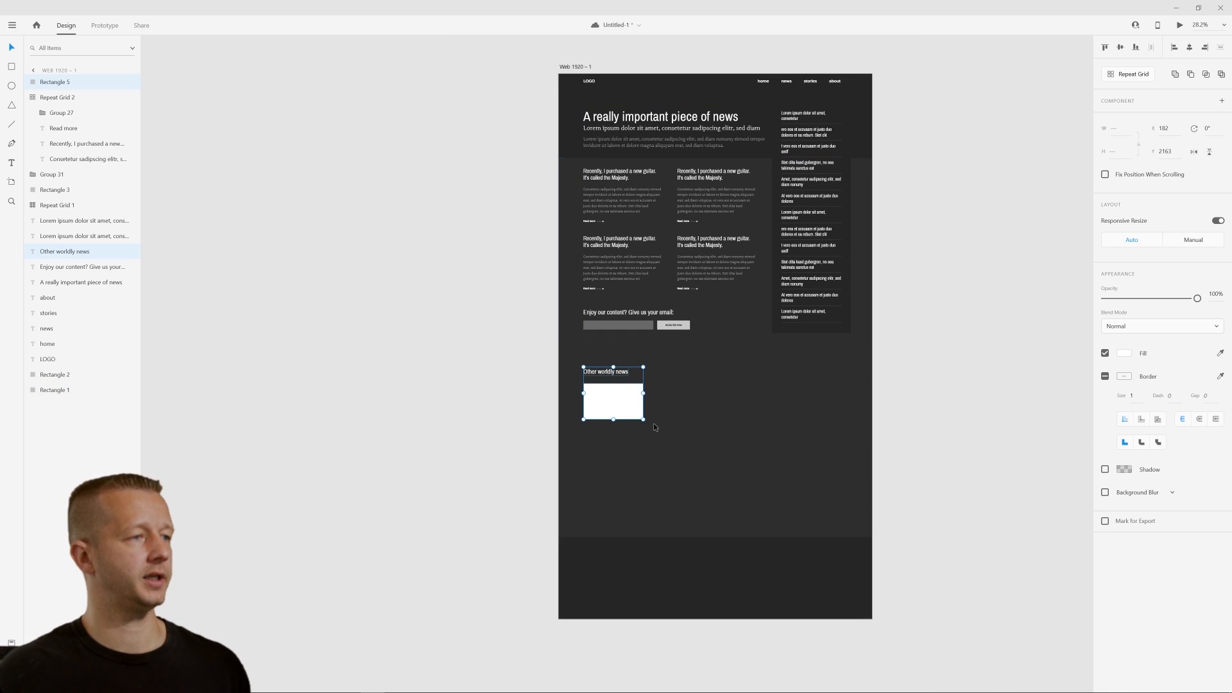
click(712, 529)
drag(715, 538, 737, 341)
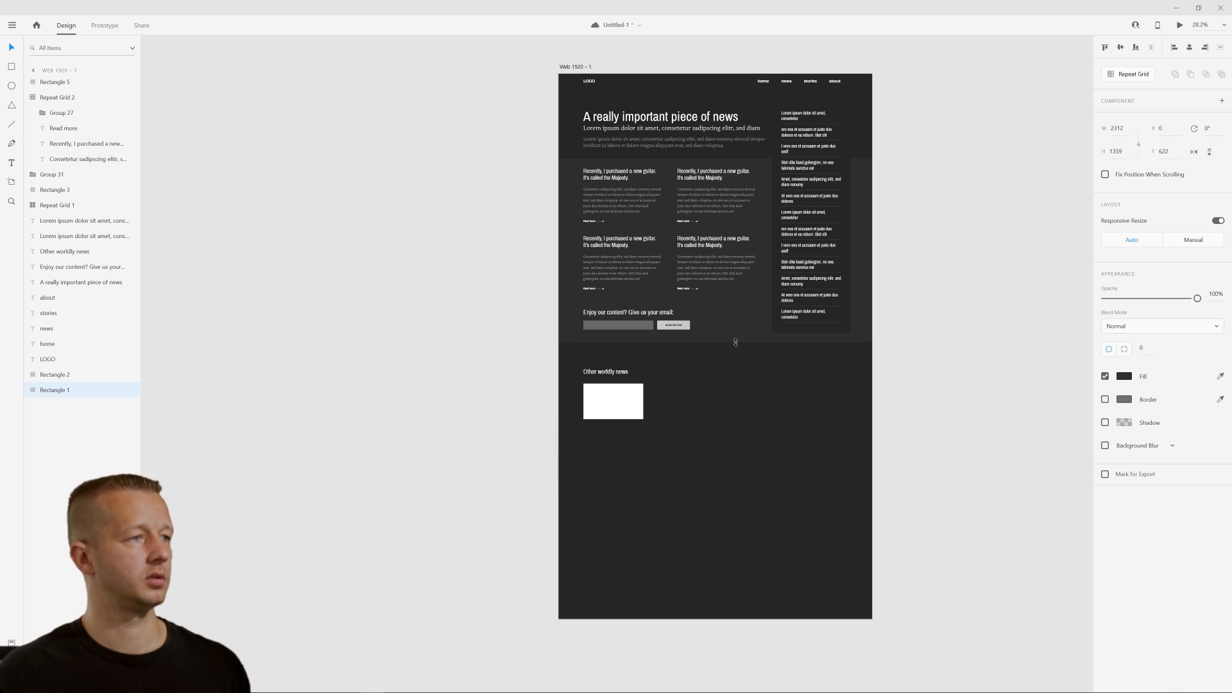
Move the "Other worldly news" heading and white rectangle up together, closer to the background panel's lower edge, with the heading at Y 2078
click(536, 365)
drag(536, 365, 623, 396)
click(709, 406)
Enlarge the "Other worldly news" heading to font size 68 and respace the section, with the heading at Y 2045 and the rectangle at Y 2238
click(609, 360)
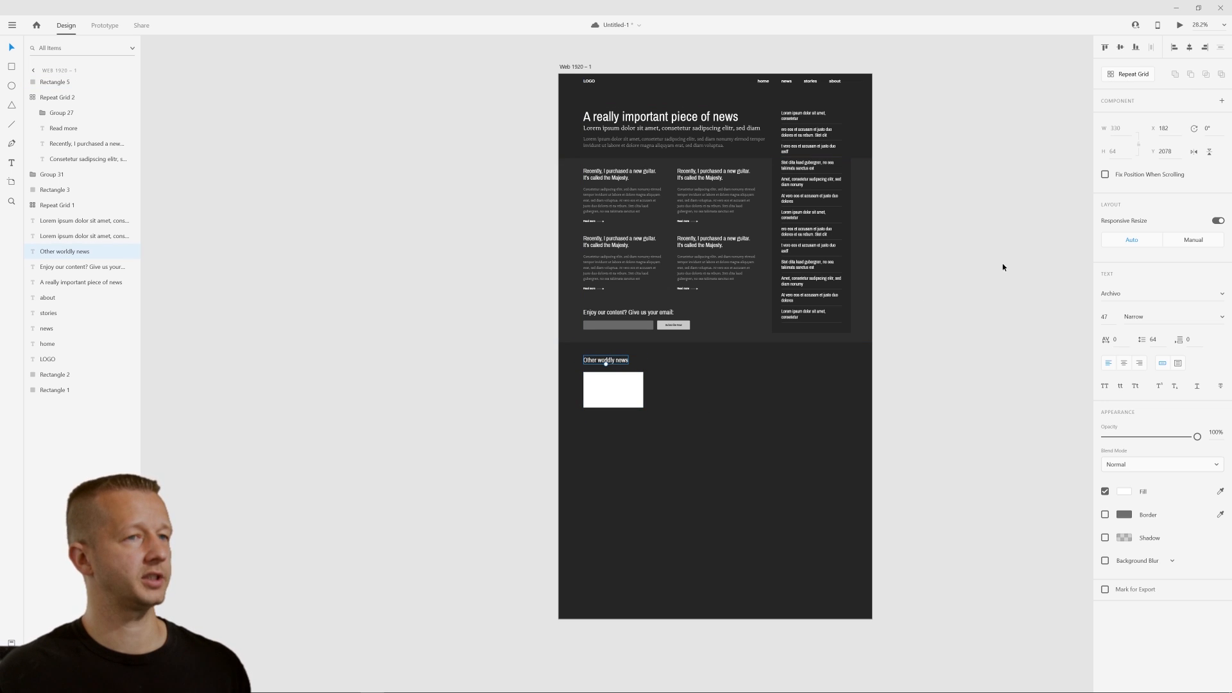
drag(1104, 316, 1110, 262)
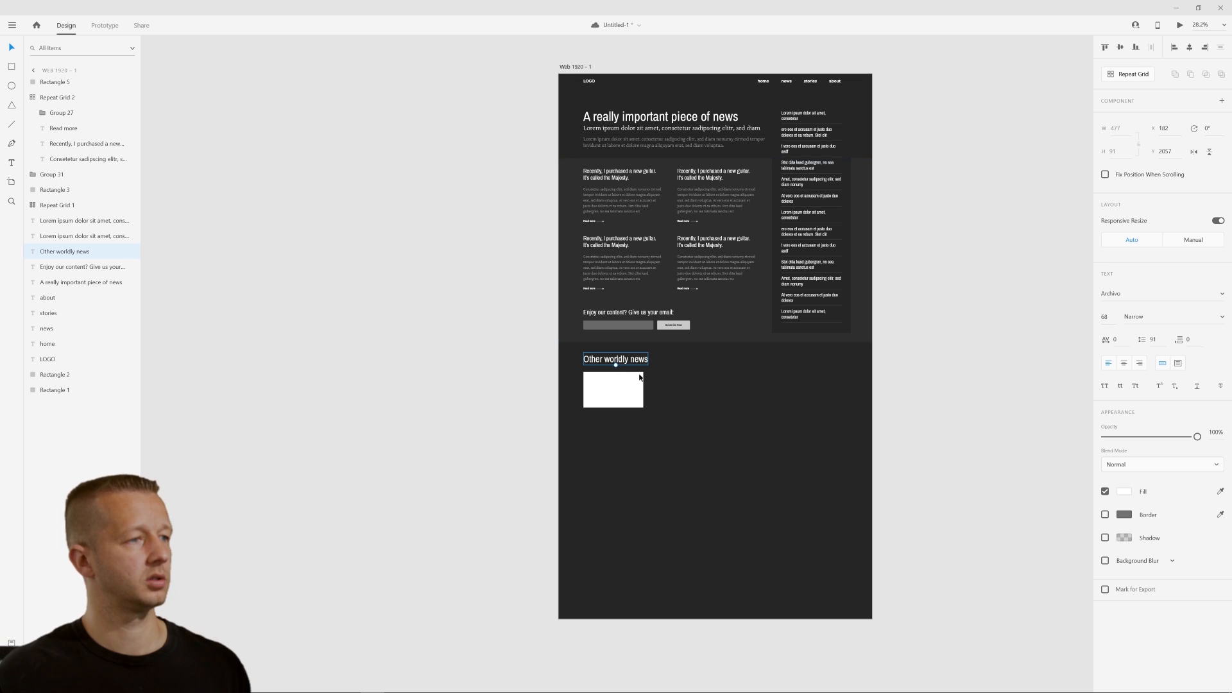
shift+click(608, 377)
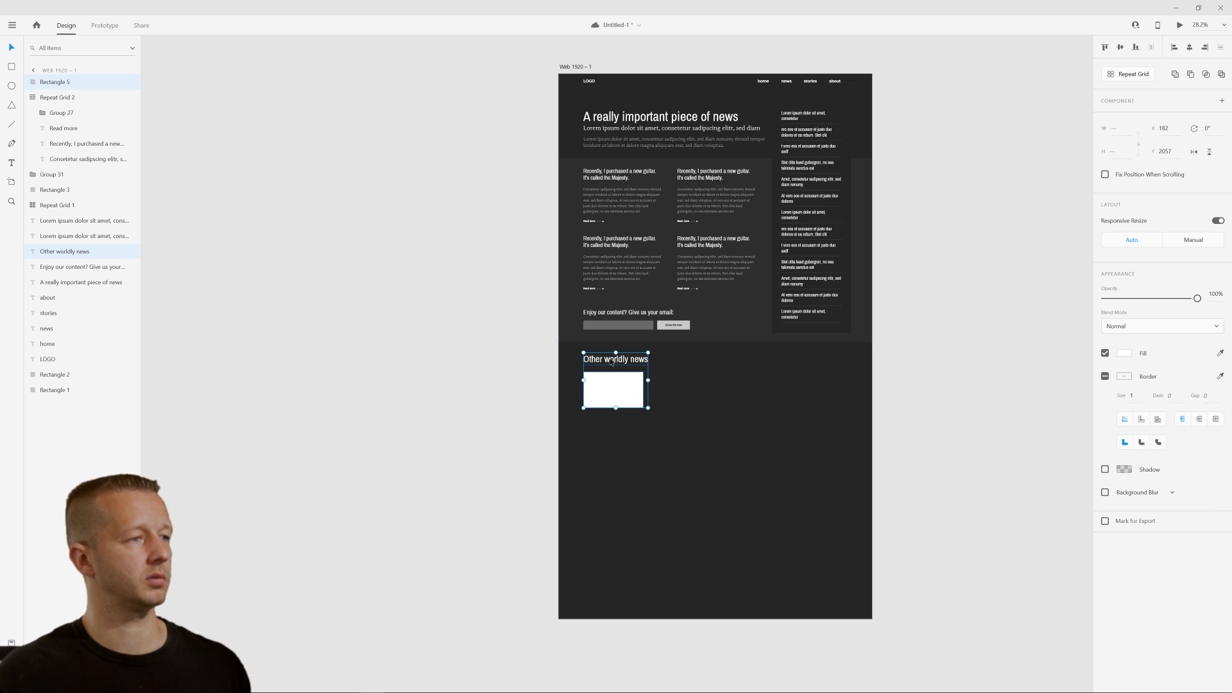
drag(611, 362, 603, 392)
click(543, 360)
click(506, 401)
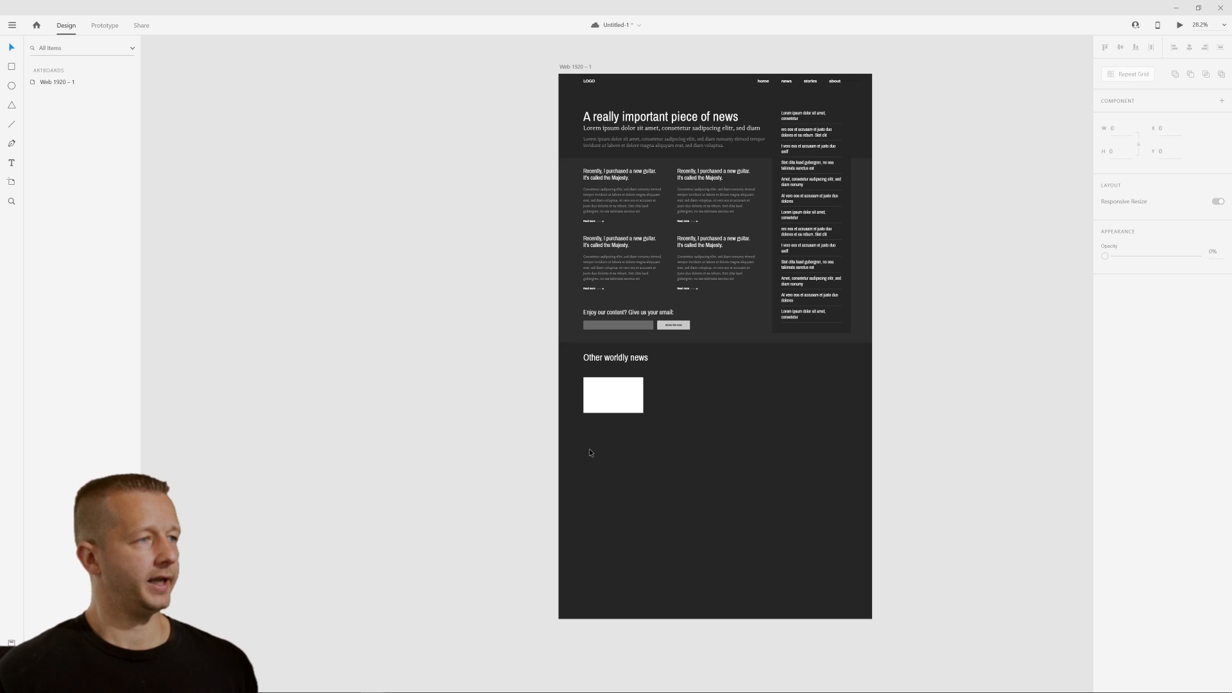
Reduce the white rectangle's height to 223 by raising its lower edge
scroll(589, 449, up, 5)
click(636, 346)
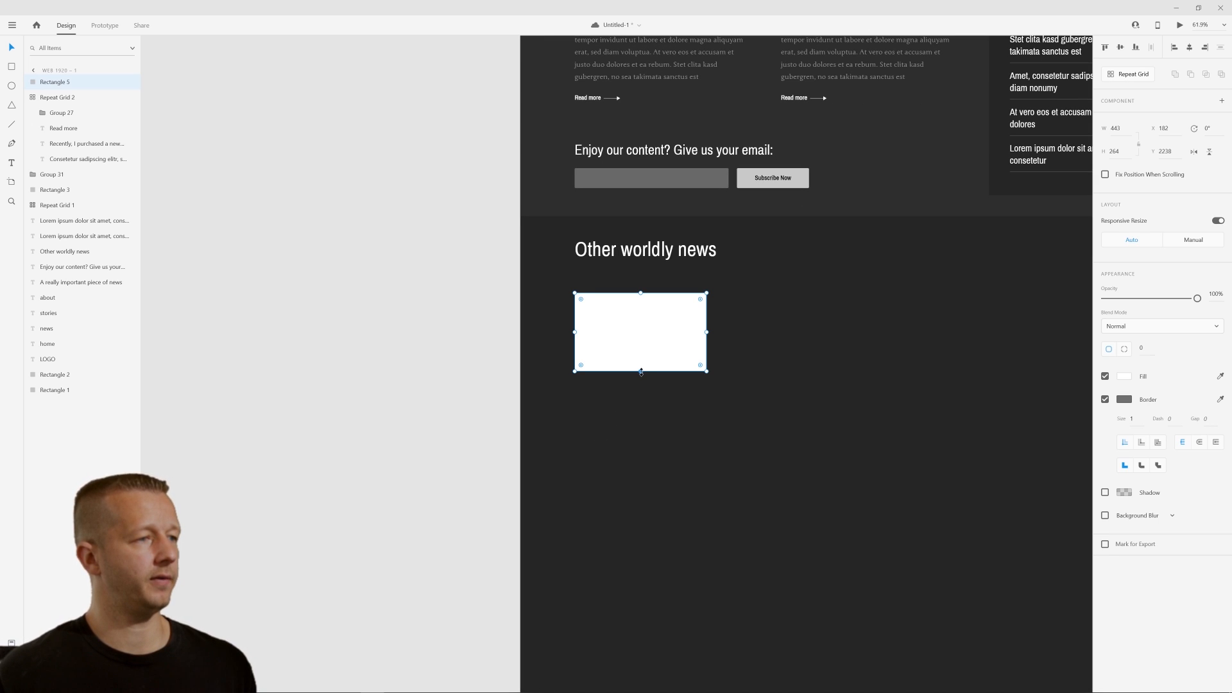
drag(641, 372, 644, 359)
drag(749, 385, 678, 469)
key(alt)
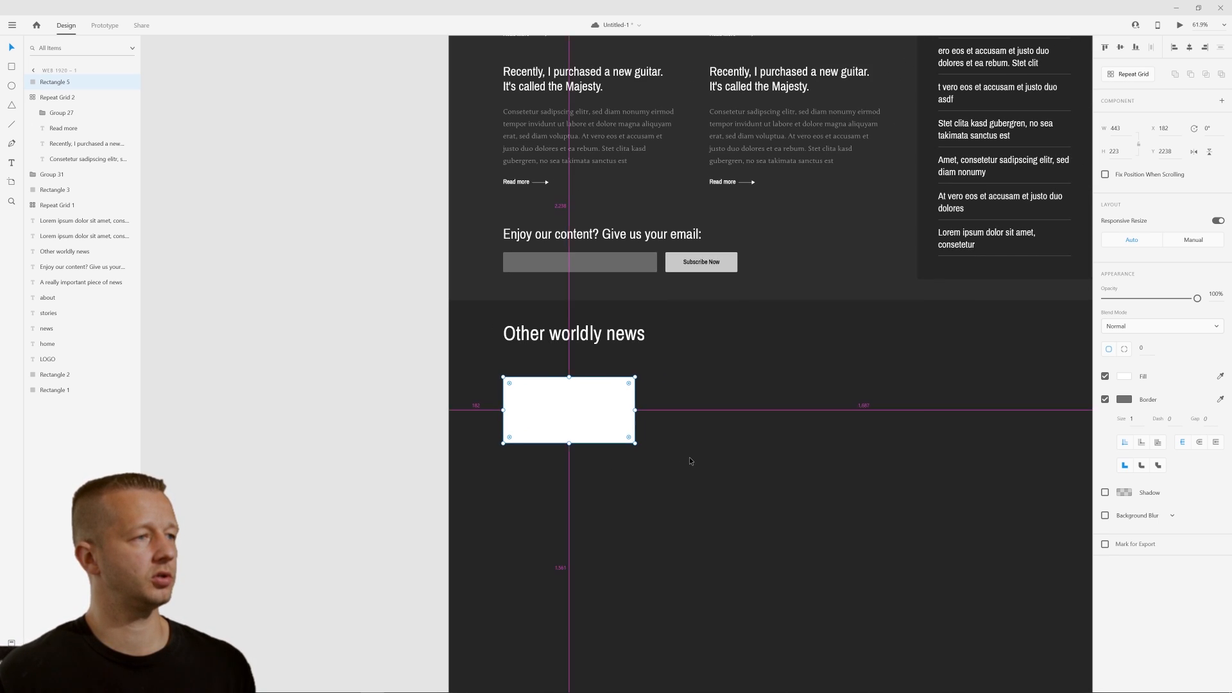
scroll(689, 457, down, 5)
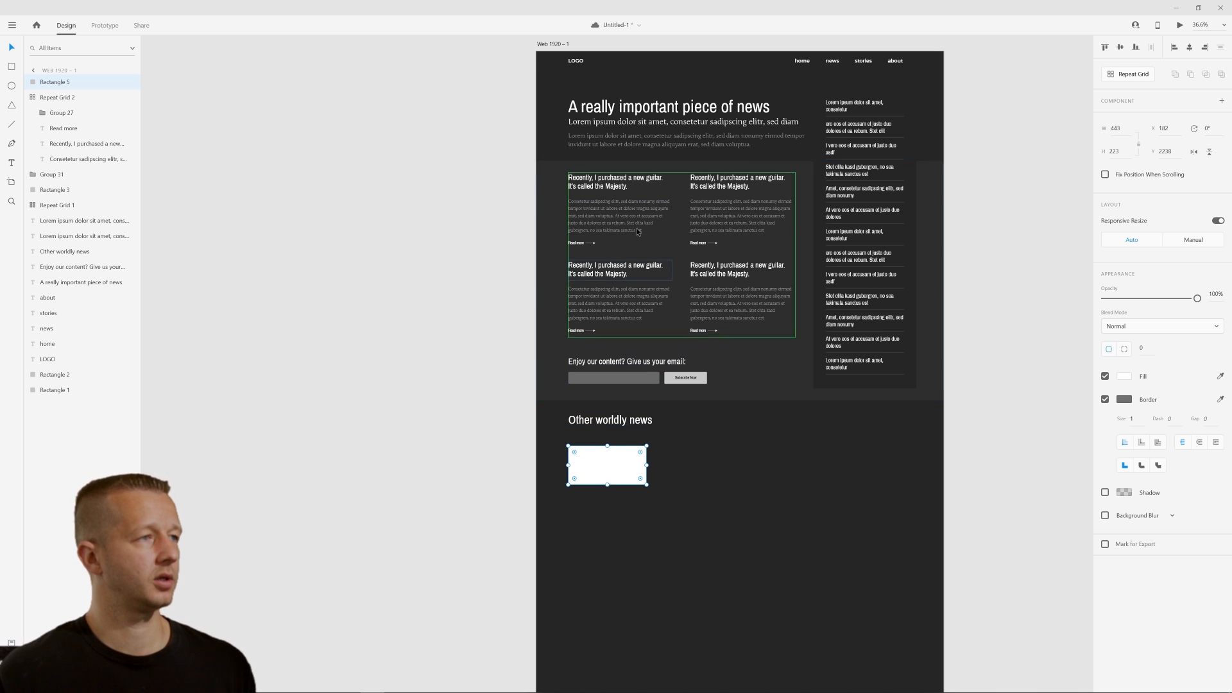
Add a text box about 445 by 118 below the white rectangle reading "Lorem ipsum dolor sit amet, consetetur sadipscing"
click(614, 184)
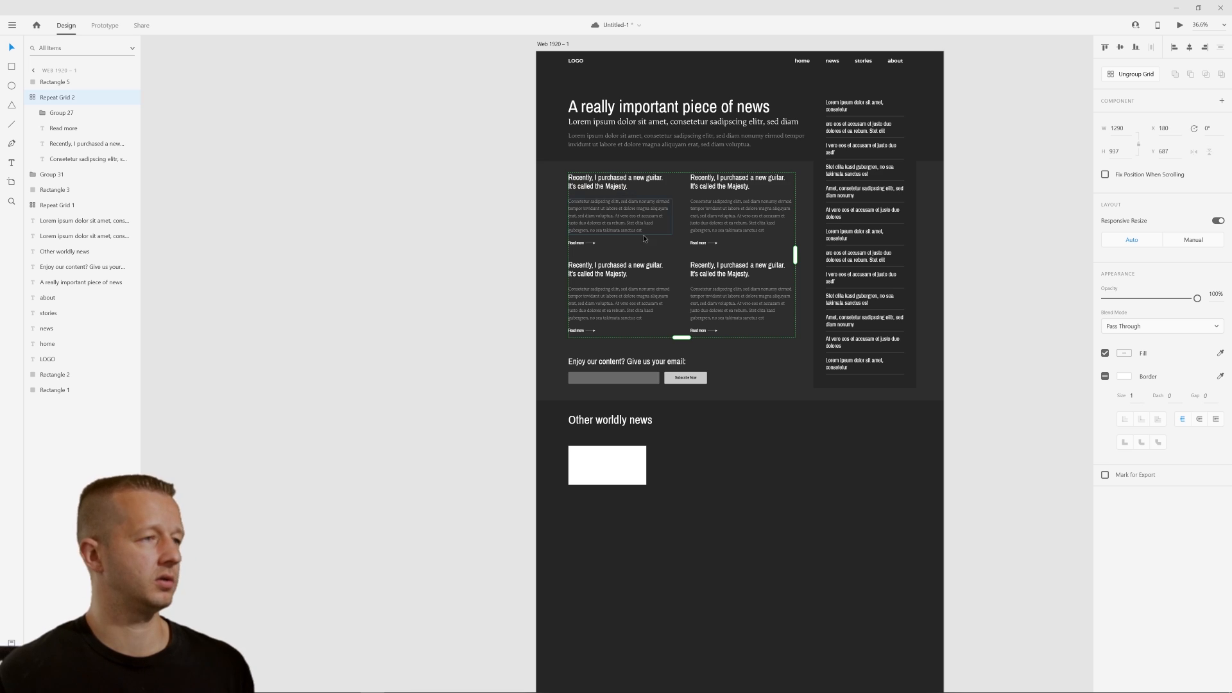
click(778, 473)
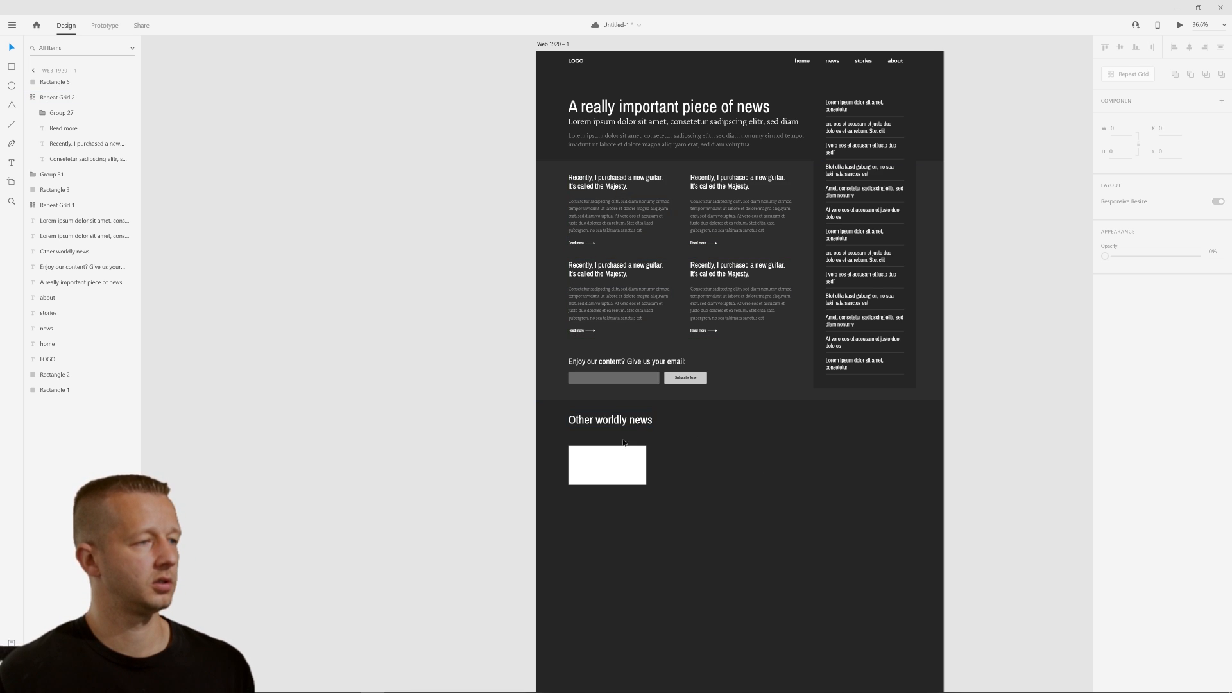
click(610, 471)
click(603, 422)
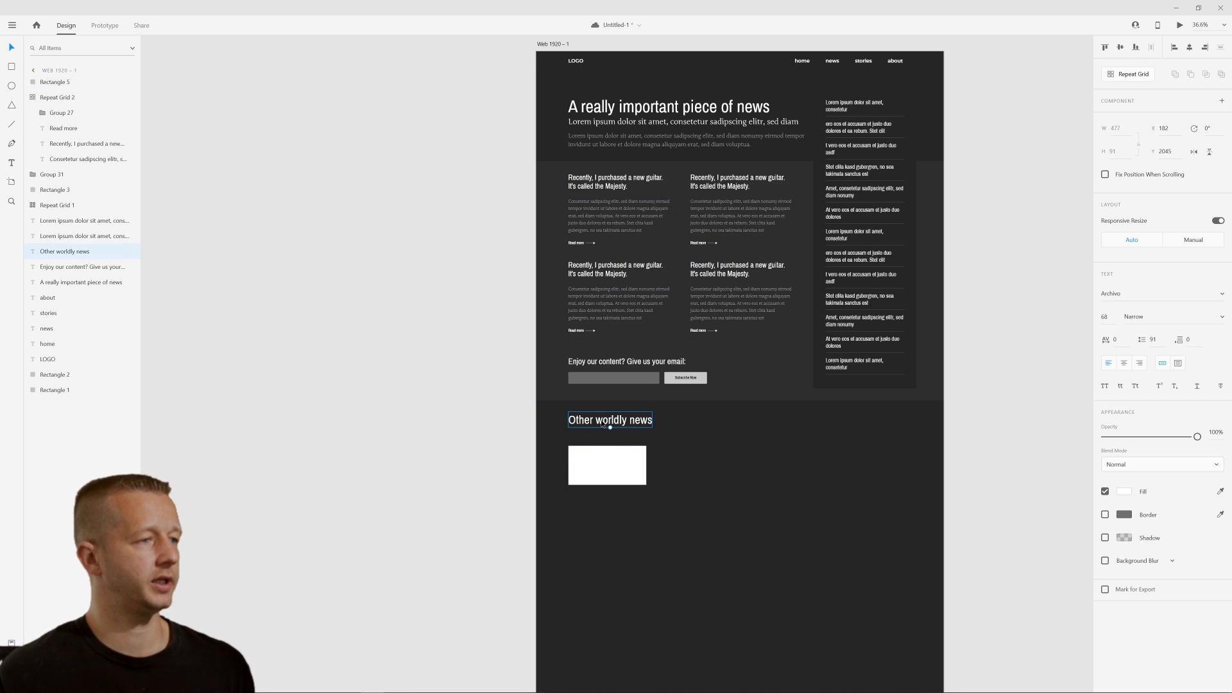
click(576, 524)
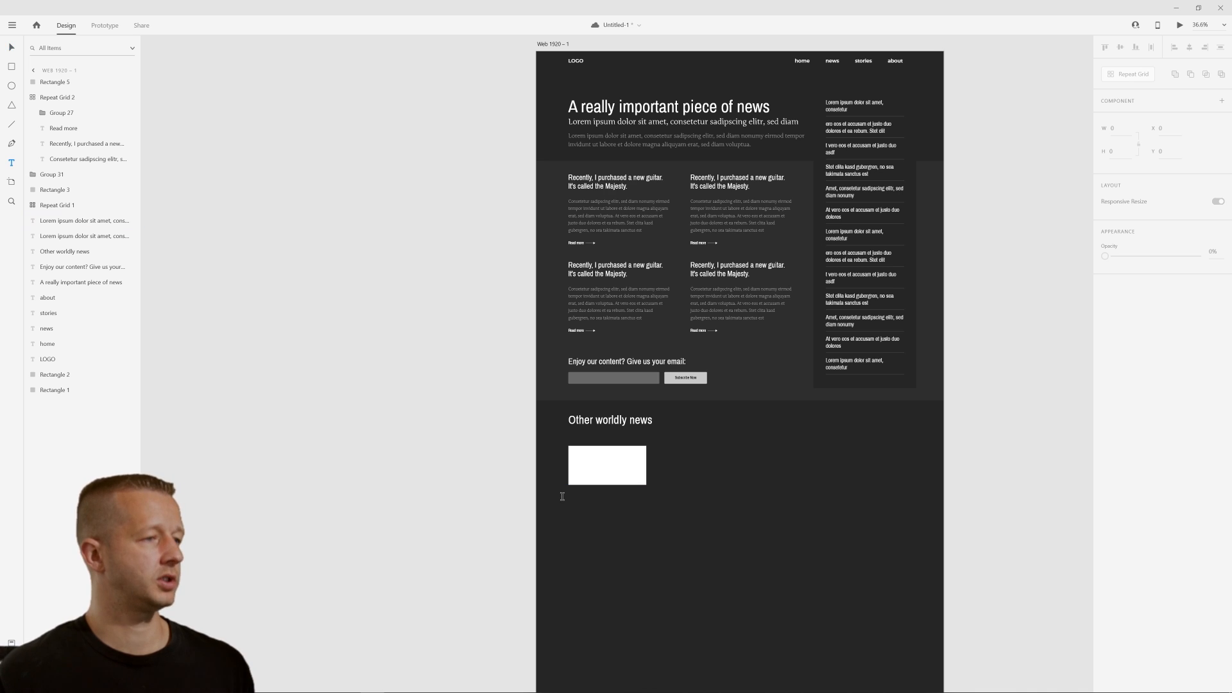
drag(568, 496, 652, 530)
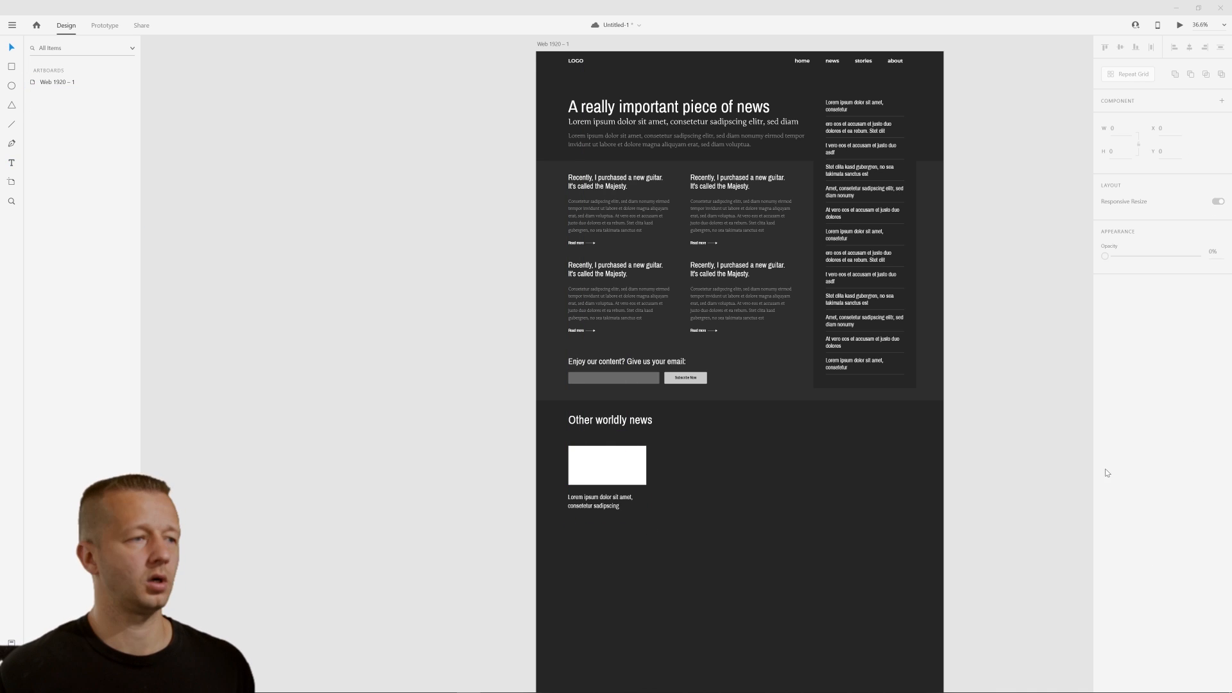
drag(358, 317, 371, 417)
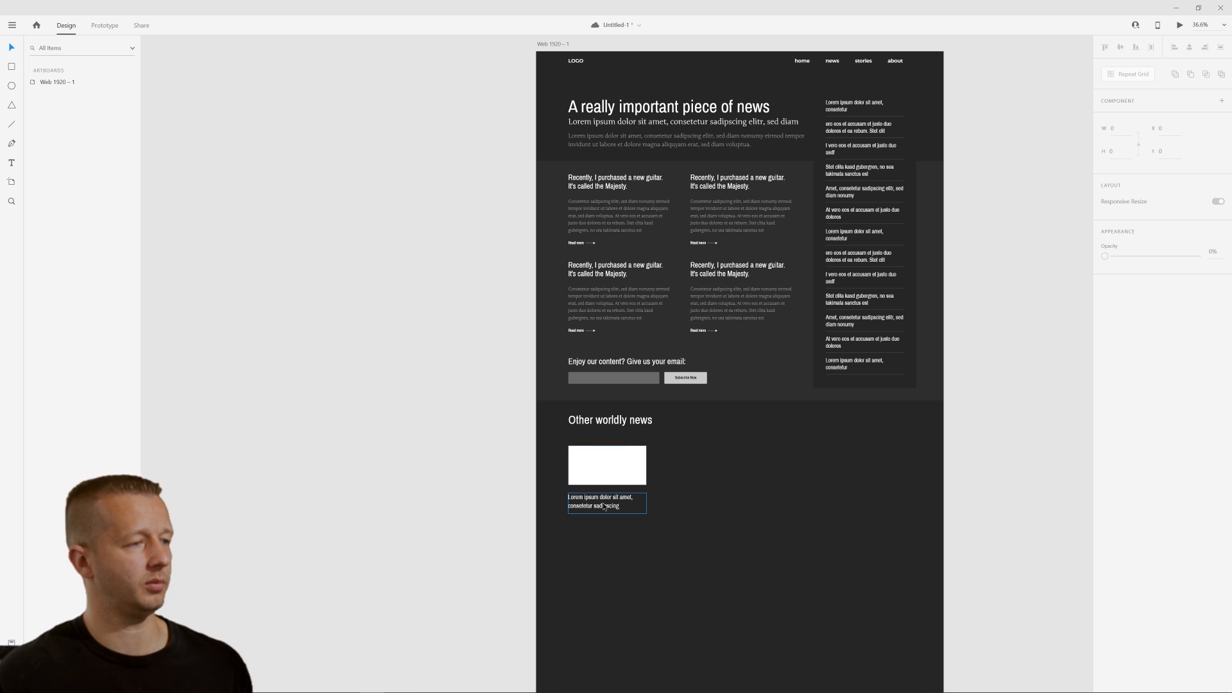
click(626, 505)
scroll(627, 533, up, 5)
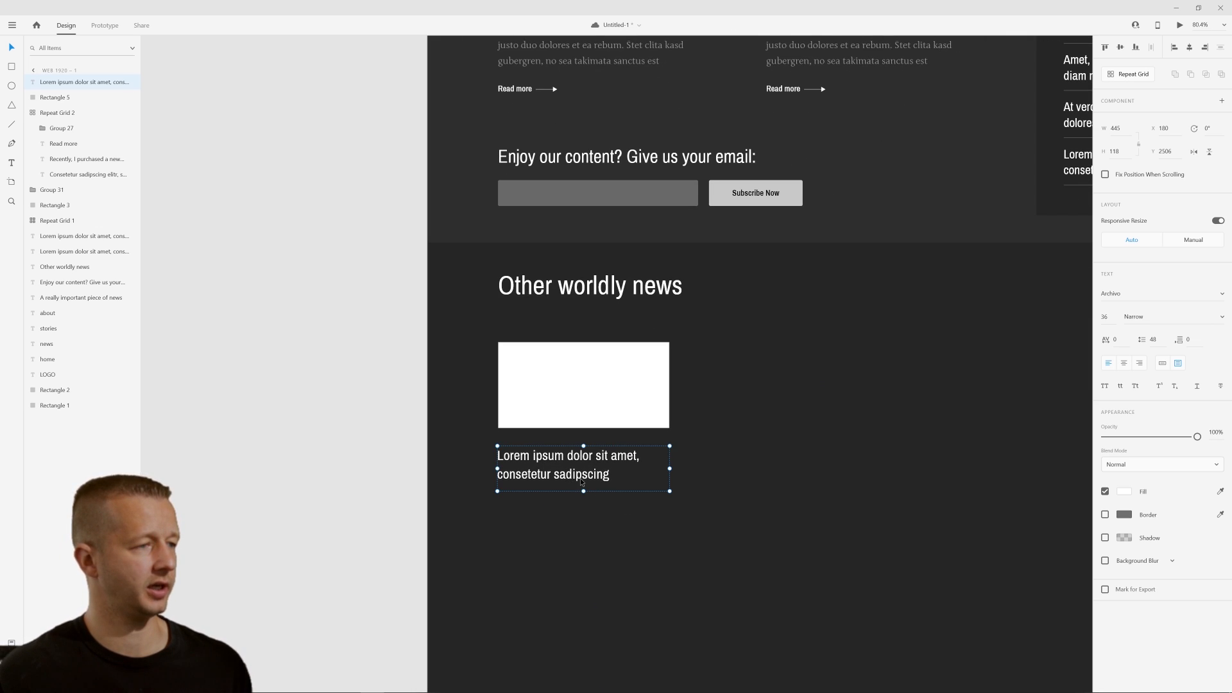
click(743, 479)
click(573, 474)
click(607, 539)
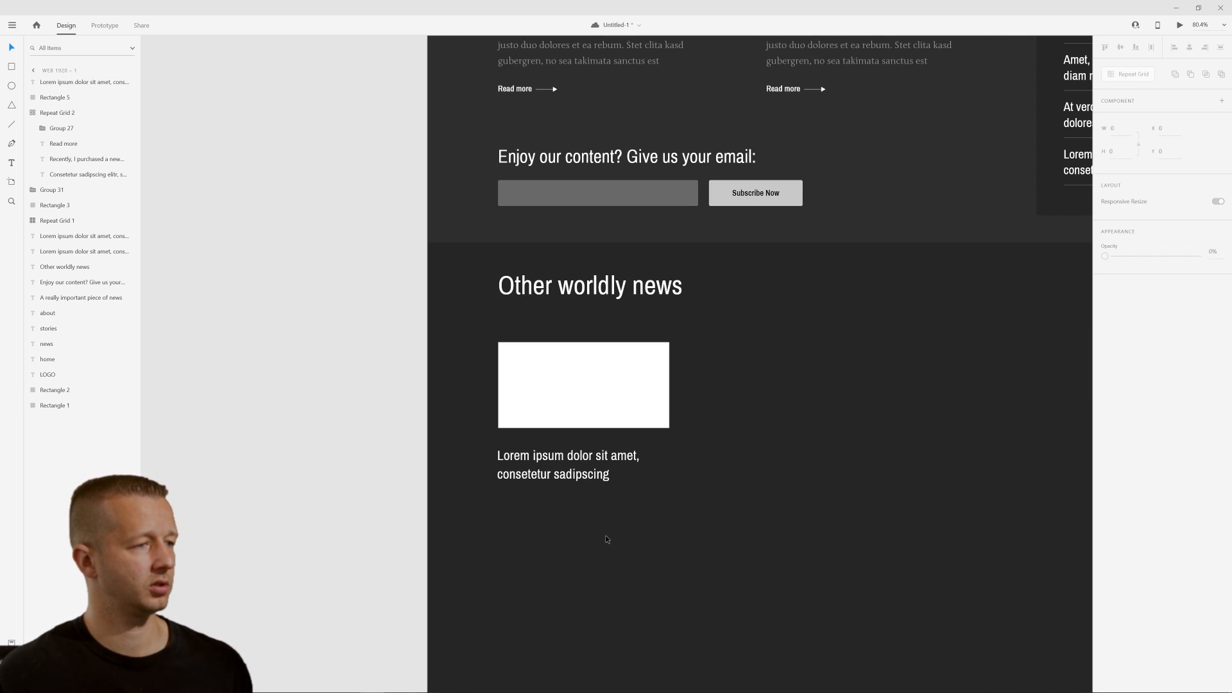
click(602, 405)
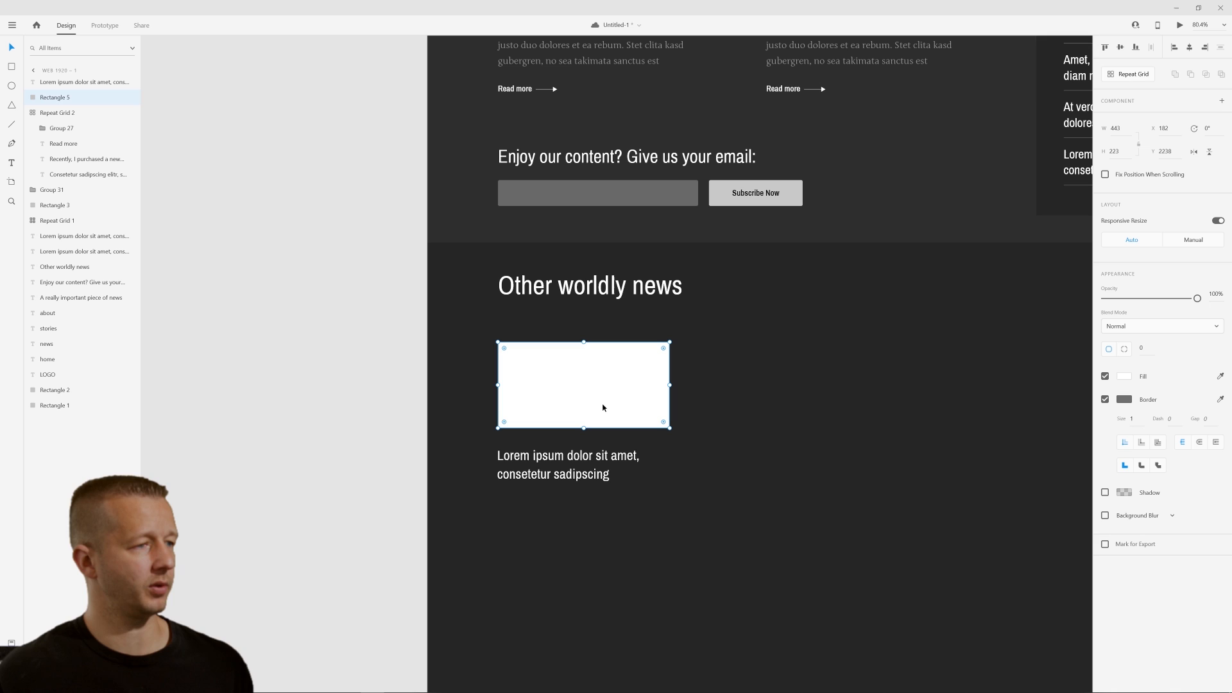
Remove the border from the white rectangle under "Other worldly news" and lower its opacity to 11%
shift+click(607, 473)
click(741, 478)
scroll(745, 474, down, 8)
scroll(762, 469, up, 8)
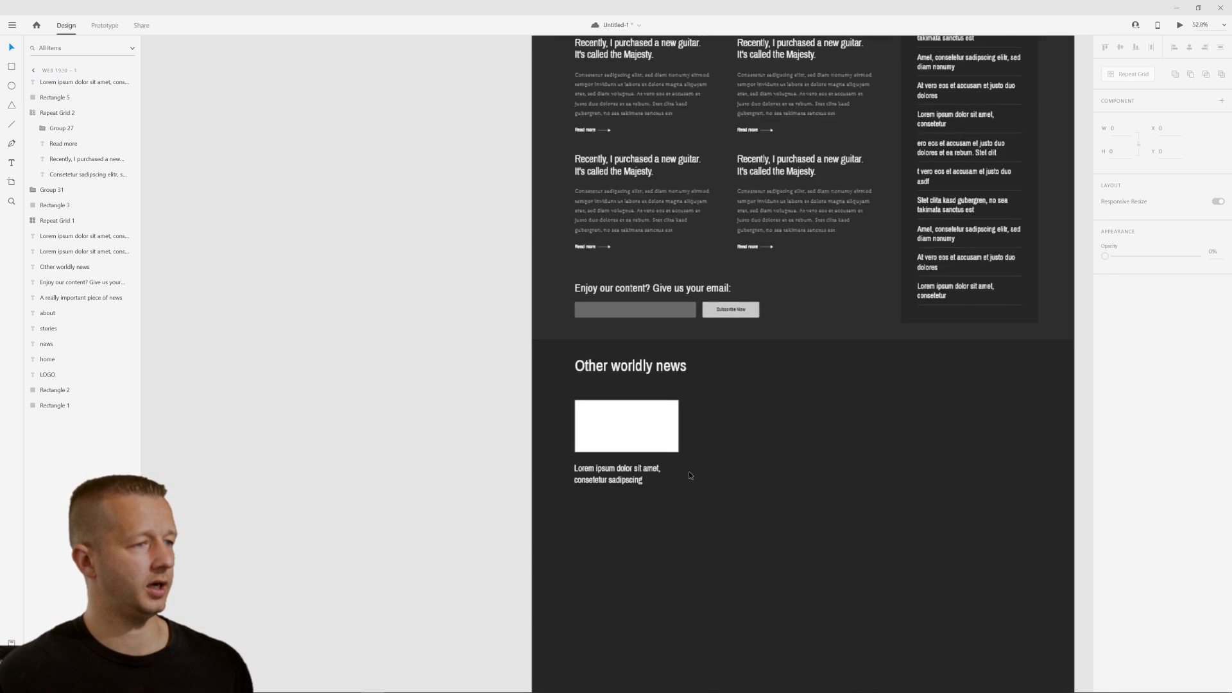
click(569, 393)
click(1105, 399)
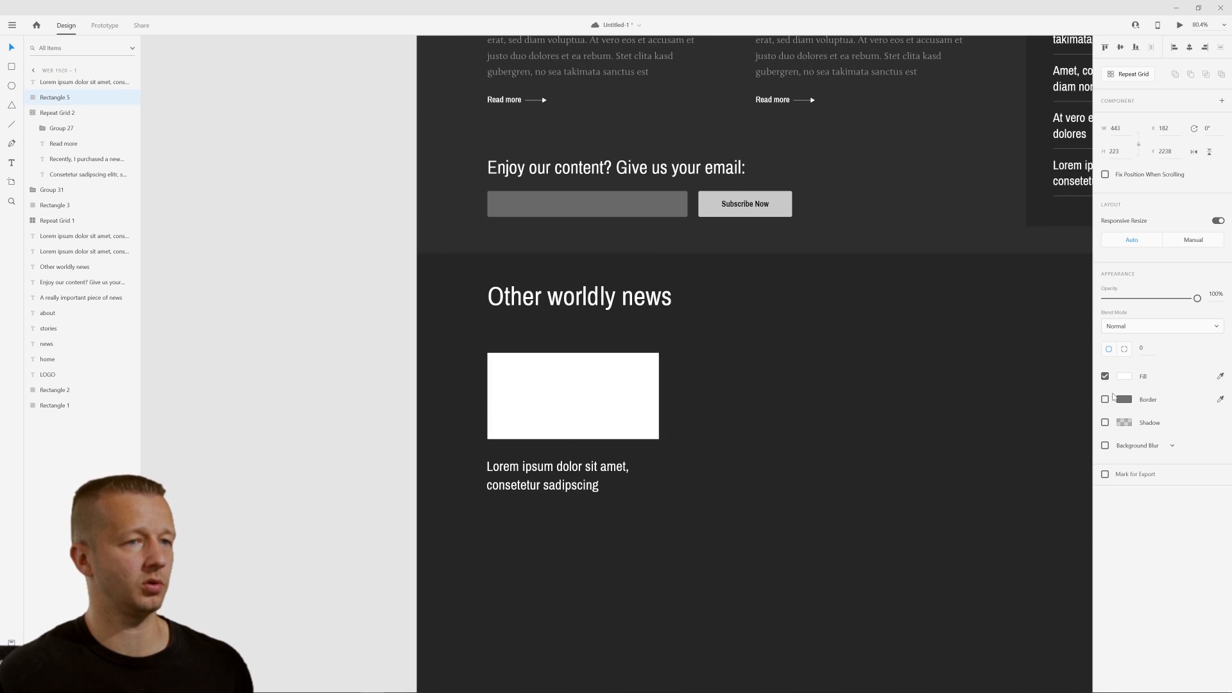
drag(1196, 298, 1117, 299)
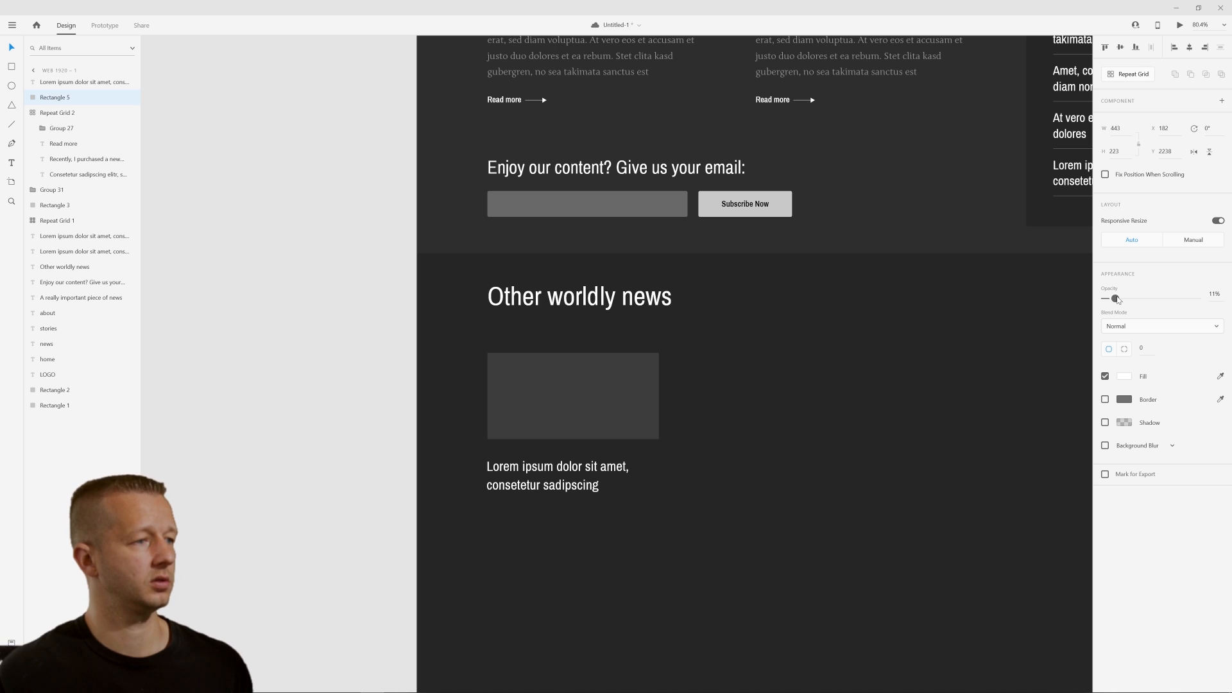
click(733, 449)
Nudge the caption text slightly up, closer to the lower edge of the gray rectangle
scroll(733, 450, down, 6)
drag(798, 466, 661, 415)
scroll(631, 479, up, 6)
drag(535, 379, 534, 373)
key(Escape)
scroll(609, 330, down, 3)
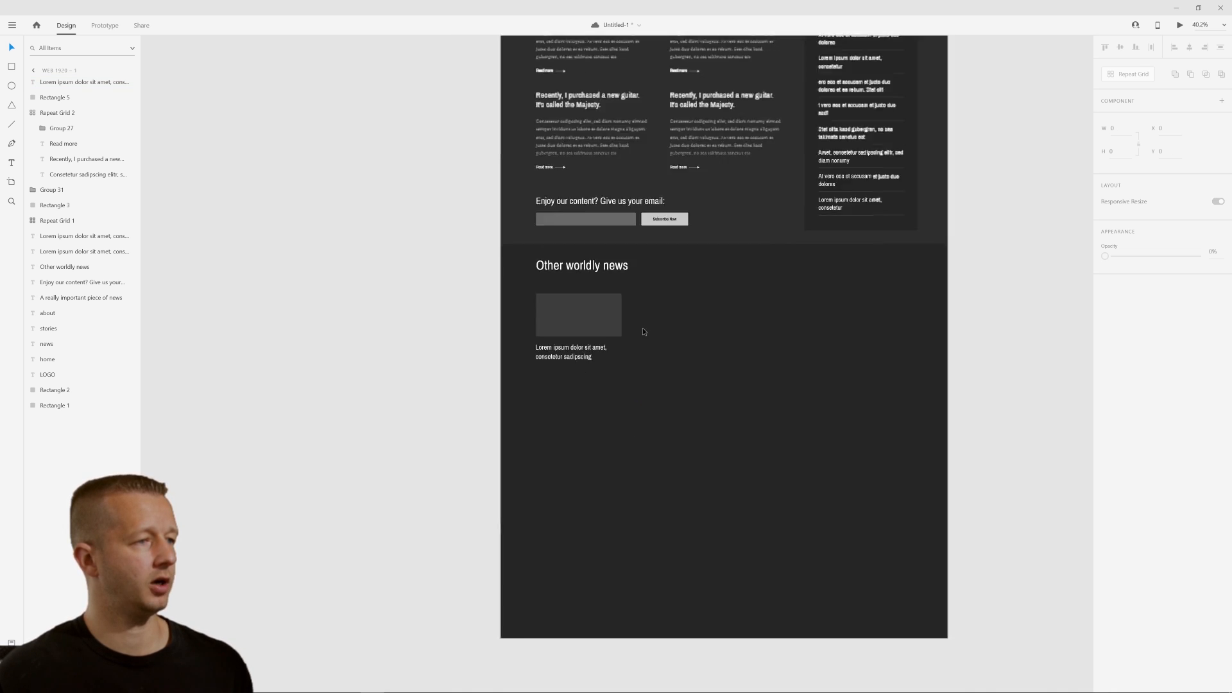
Turn the gray rectangle and its caption into a repeat grid and extend it downward to four rows
scroll(642, 330, down, 4)
scroll(698, 340, up, 5)
drag(597, 313, 682, 325)
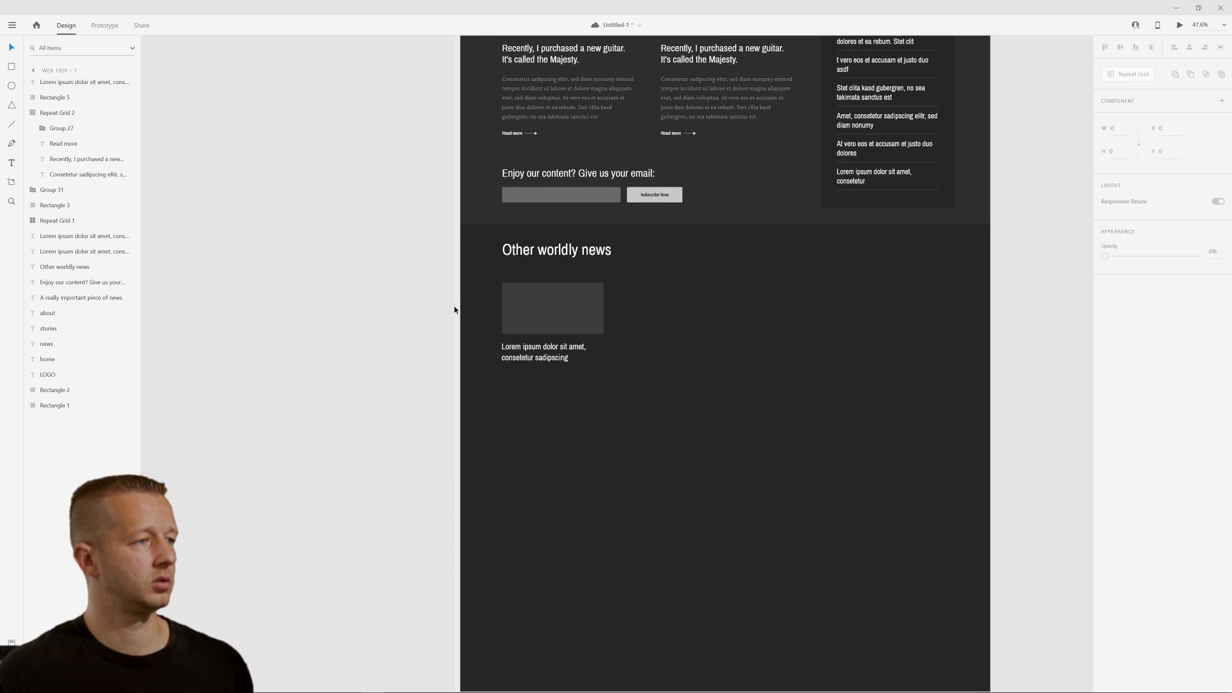
drag(428, 280, 668, 371)
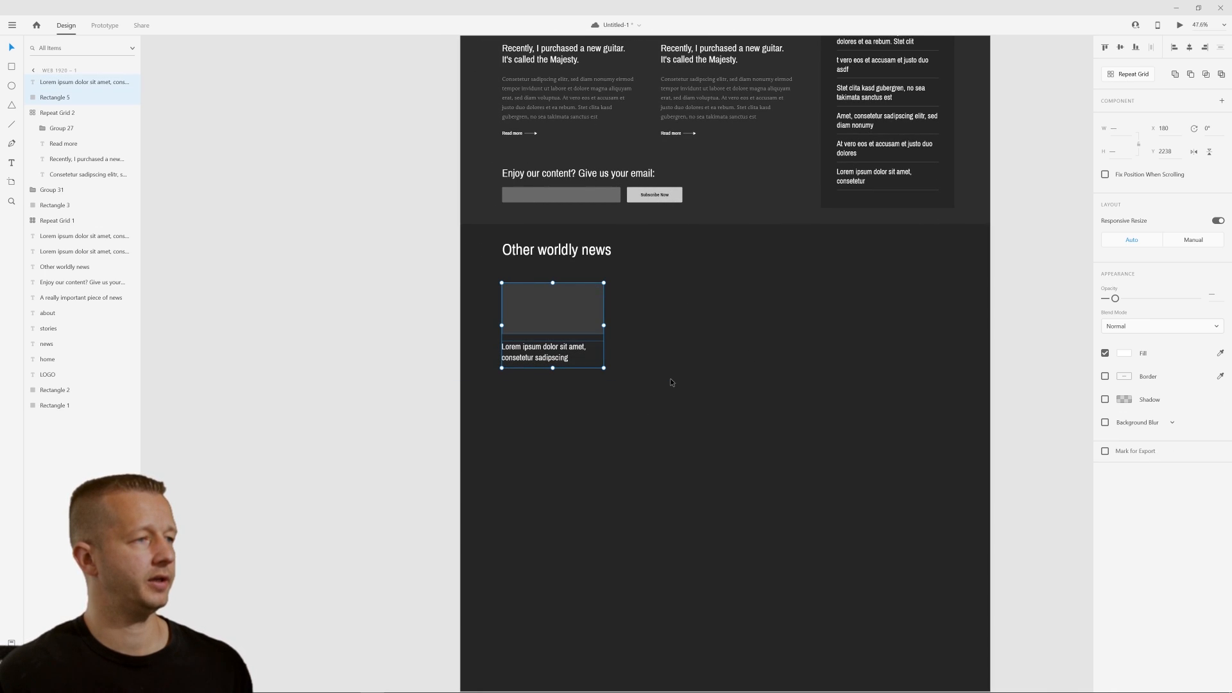
click(1130, 74)
drag(553, 368, 568, 638)
key(Escape)
scroll(757, 419, down, 3)
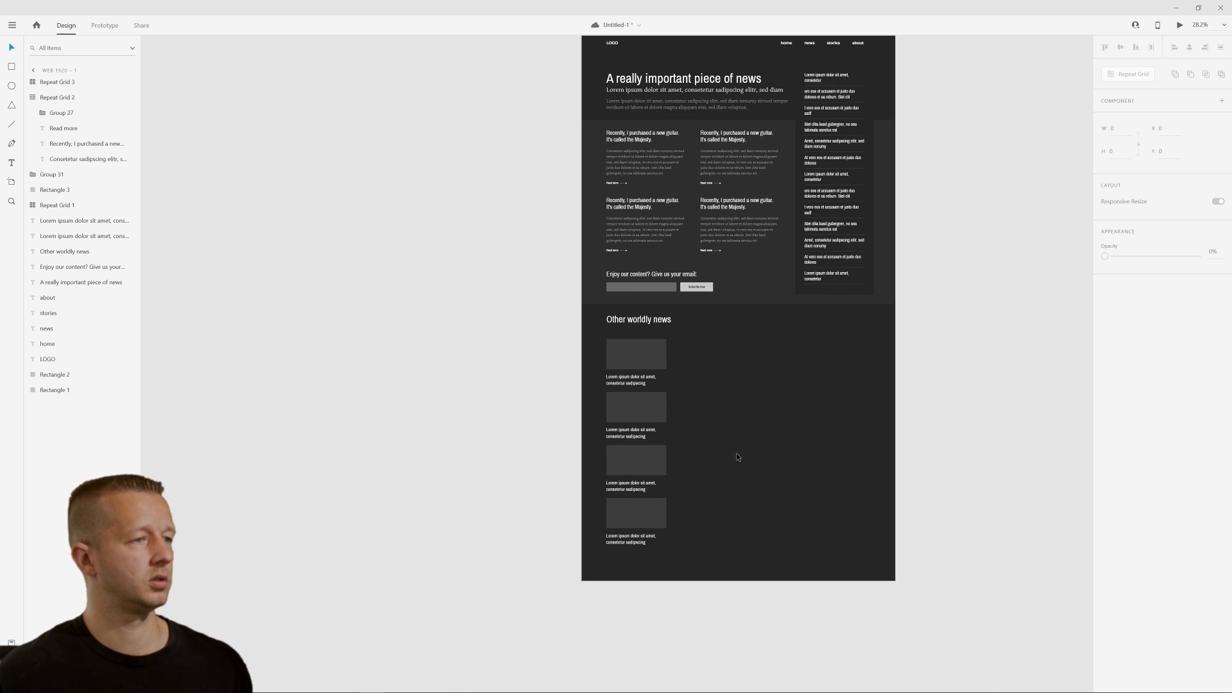
Extend the repeat grid to four columns and widen the column gaps until the grid is about 1981 wide
scroll(653, 464, right, 5)
click(464, 394)
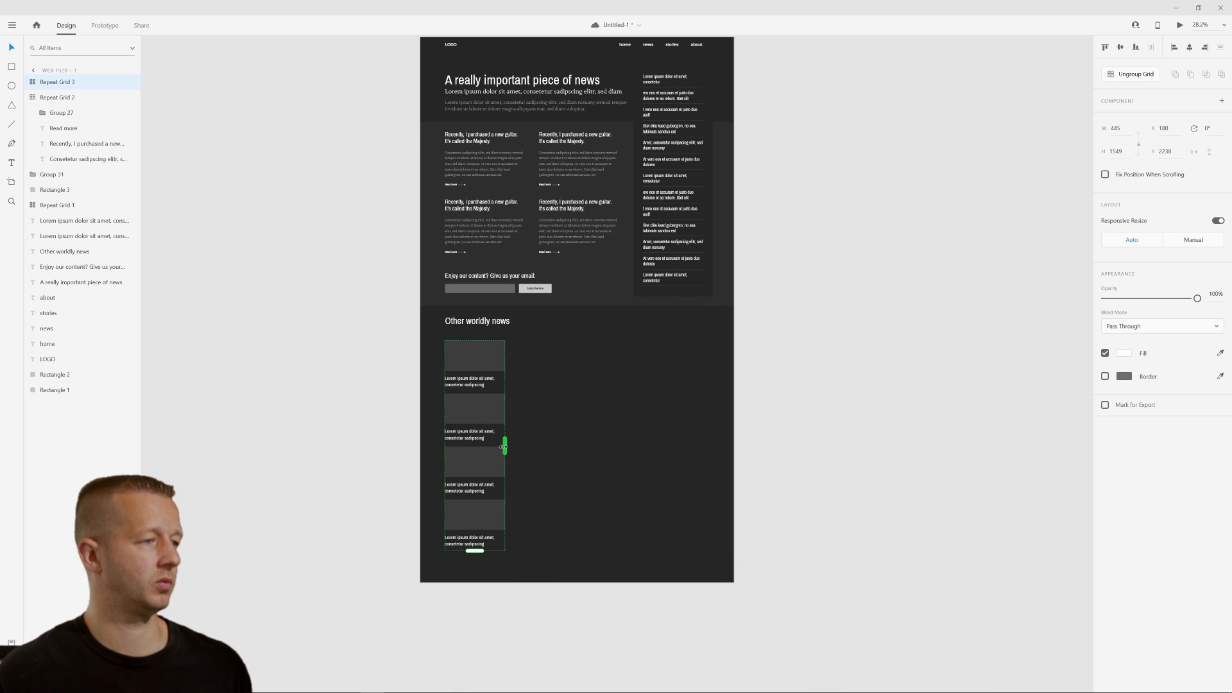
drag(503, 449, 696, 444)
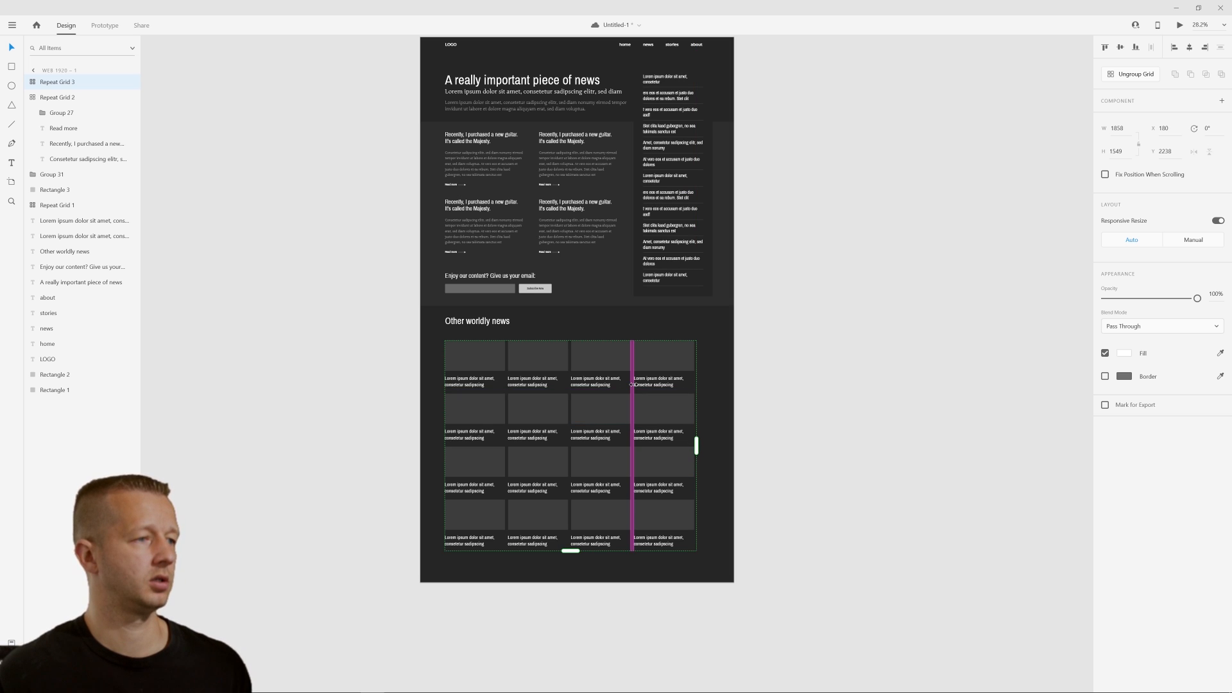
drag(634, 387, 647, 383)
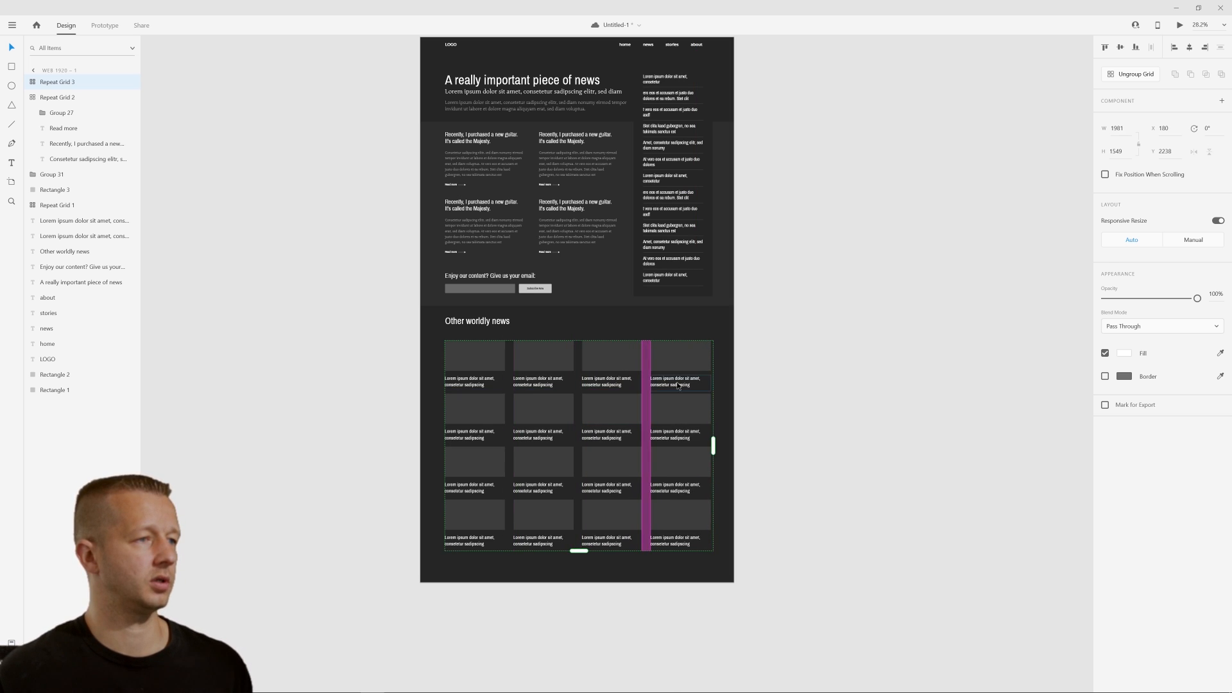
click(809, 367)
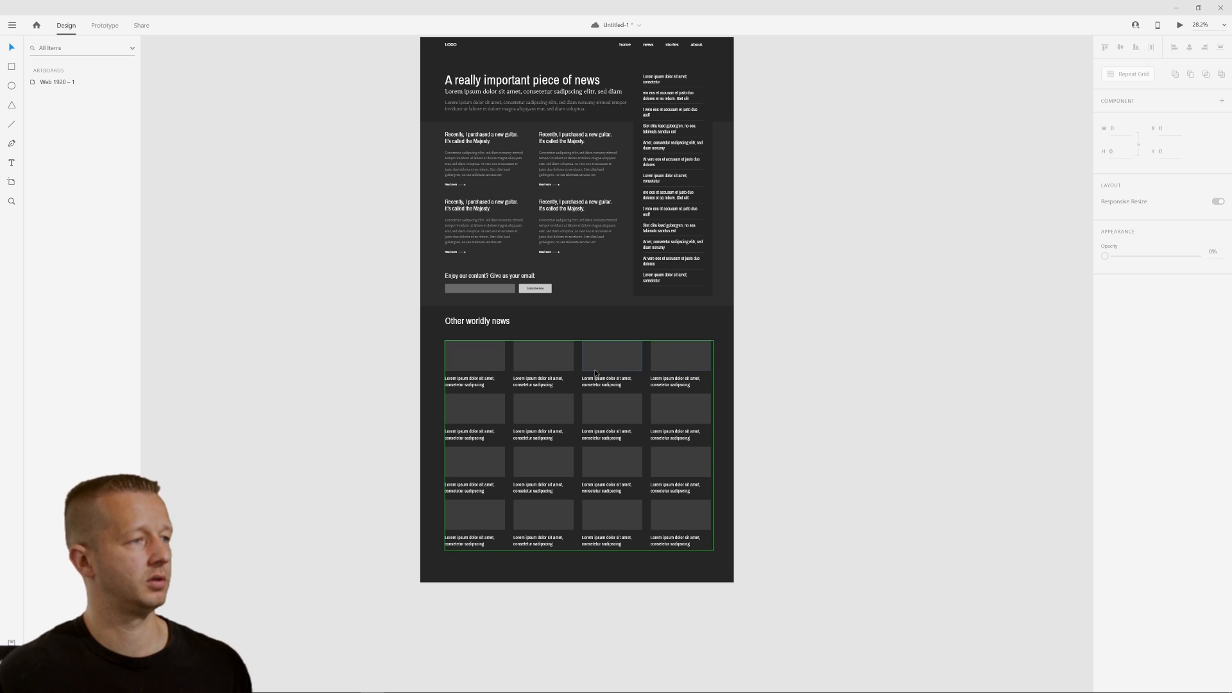
click(540, 357)
click(792, 373)
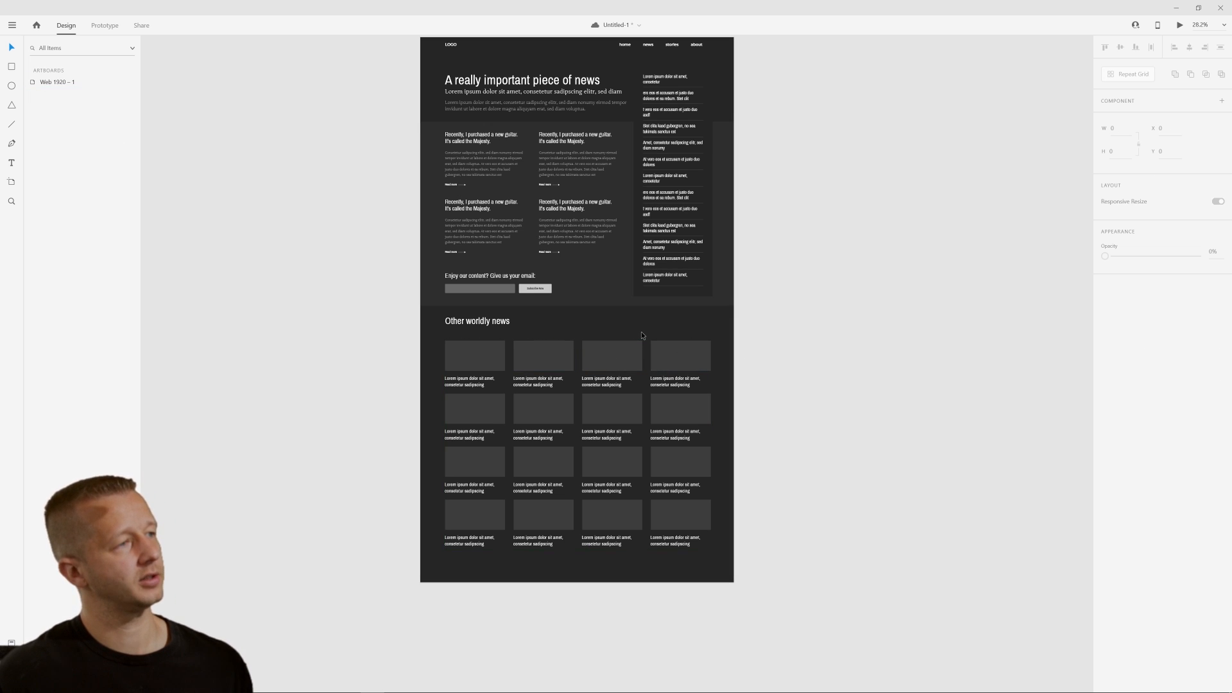
scroll(504, 469, up, 5)
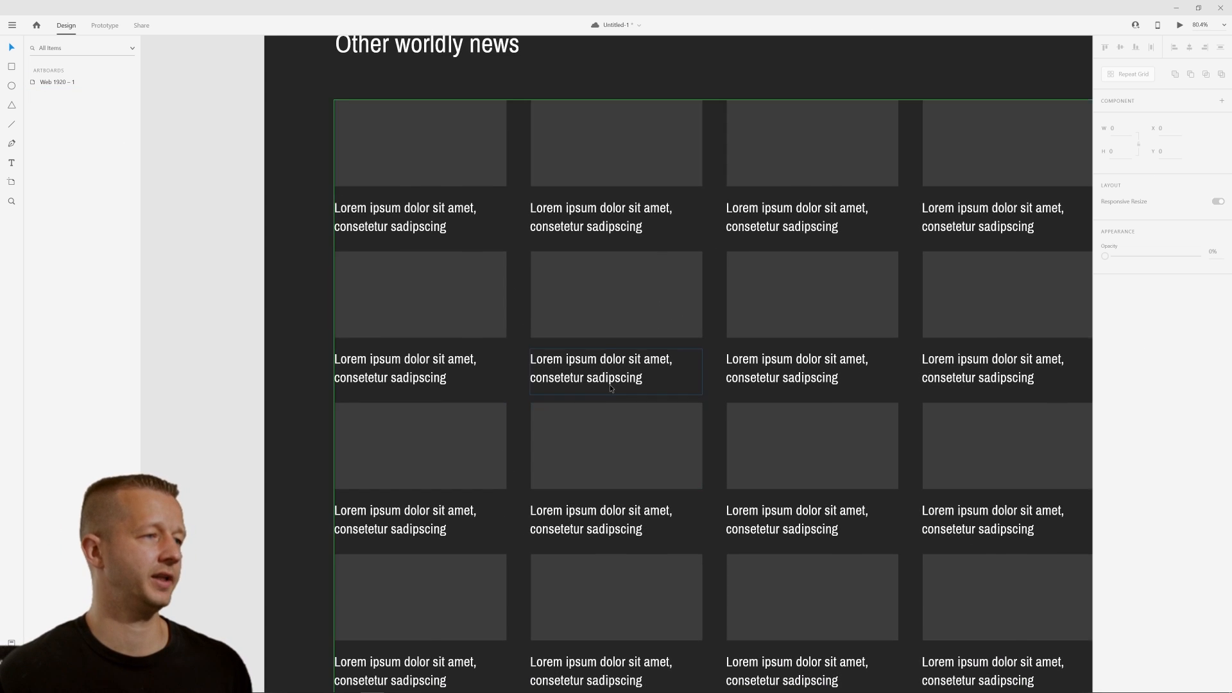
scroll(610, 384, down, 3)
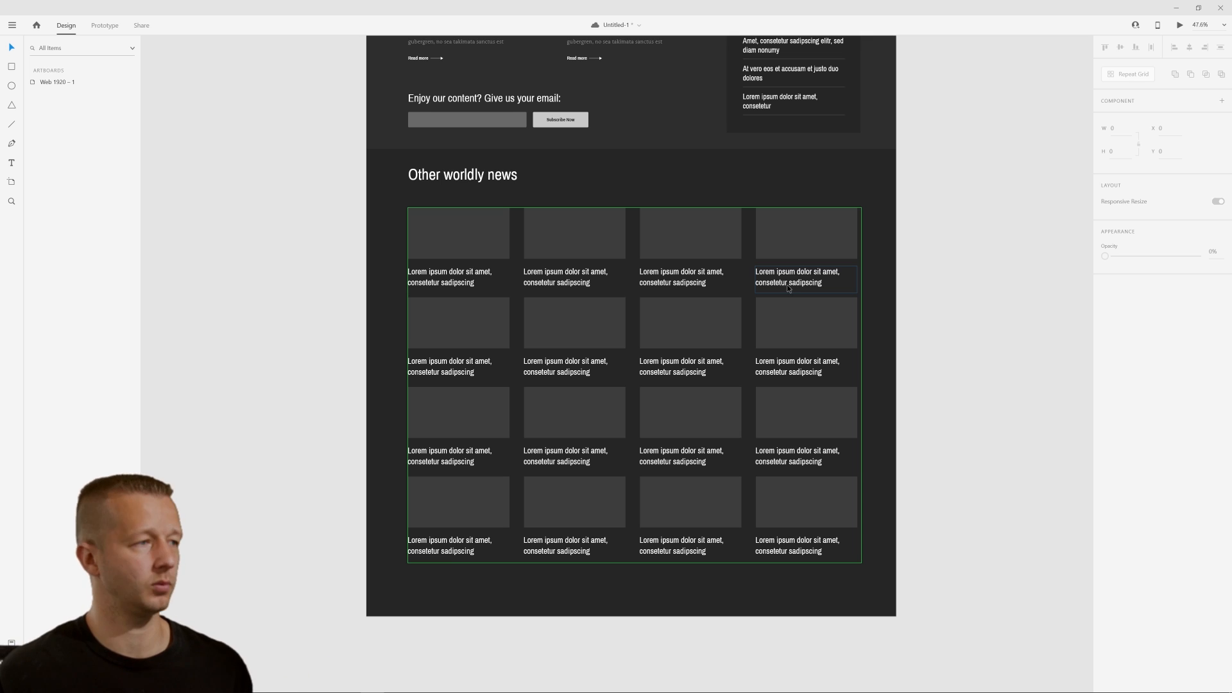
Undo the column spacing and the repeat grid, back to the single rectangle and caption
click(651, 329)
key(ctrl+z)
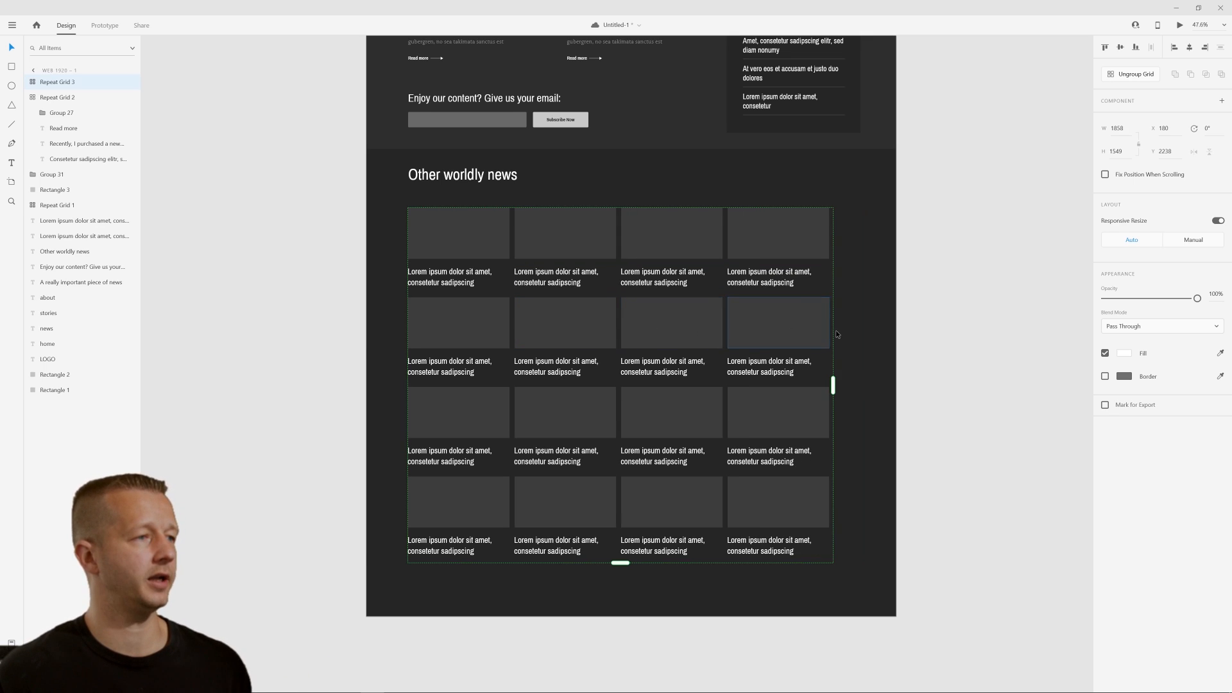
key(ctrl+z)
key(ctrl+z)
click(598, 321)
key(ctrl+z)
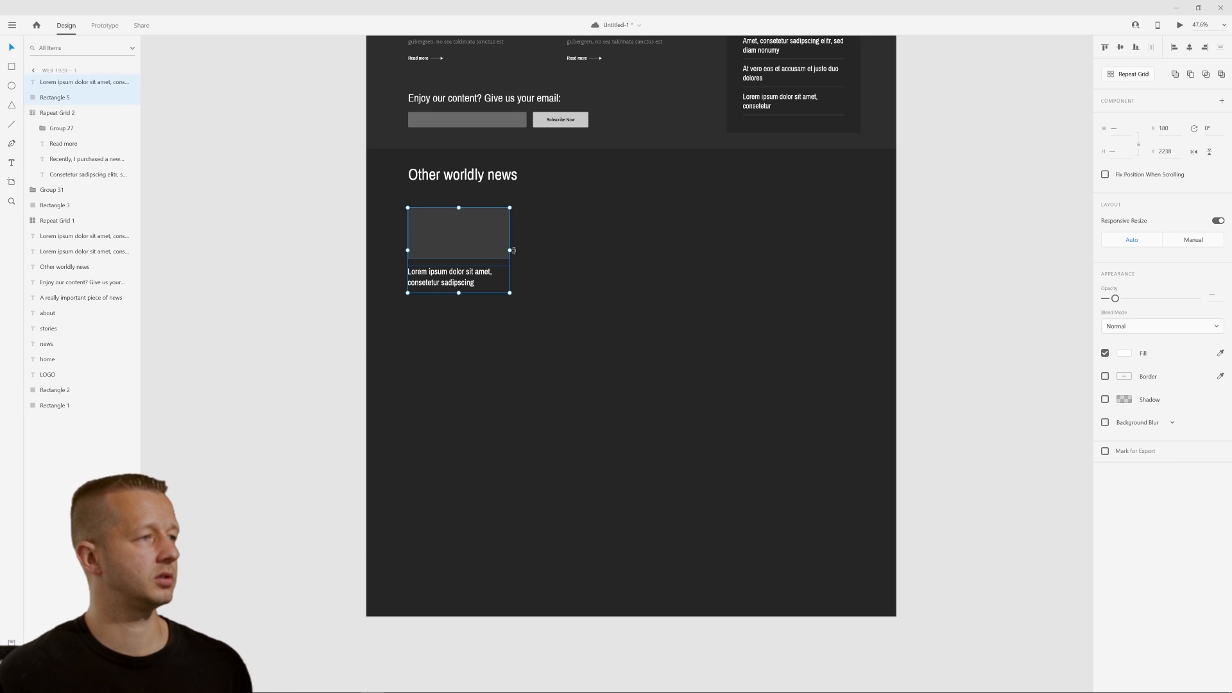
Delete the gray placeholder rectangle and move the caption up into its place at Y 2238
click(466, 242)
key(Delete)
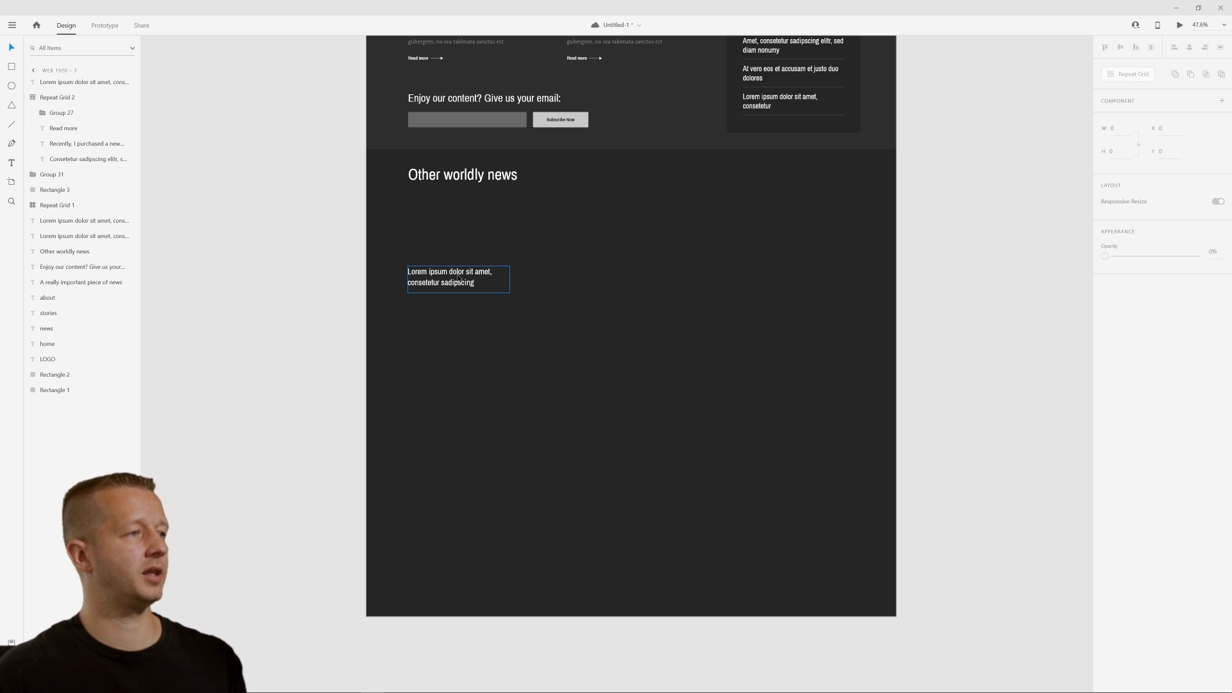
drag(451, 277, 455, 223)
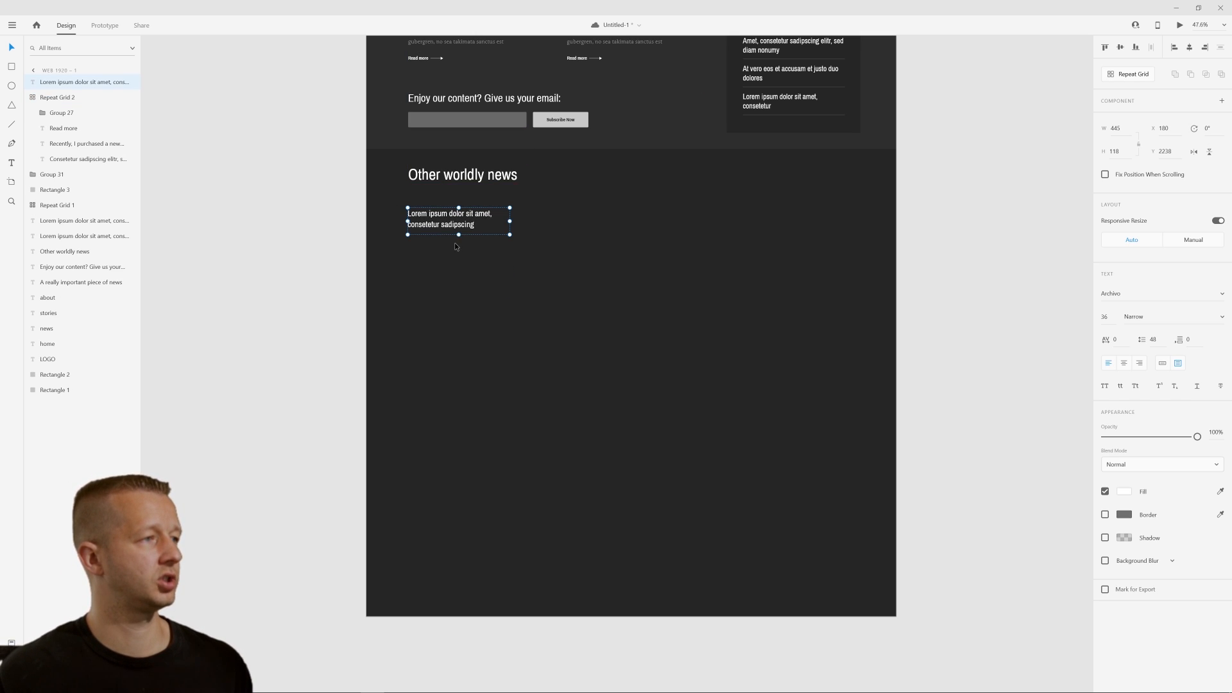
scroll(639, 210, up, 4)
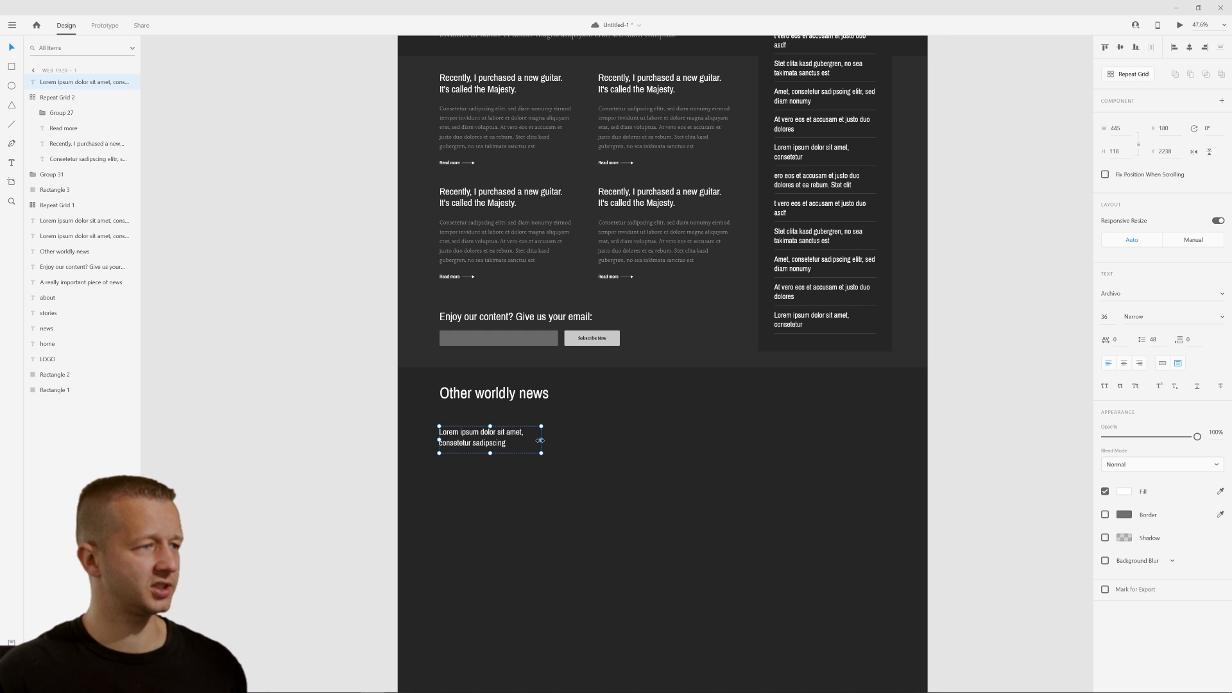
click(510, 484)
Shorten the caption's text box to a height of 104 and place a duplicate directly beneath it at Y 2342
scroll(487, 488, up, 5)
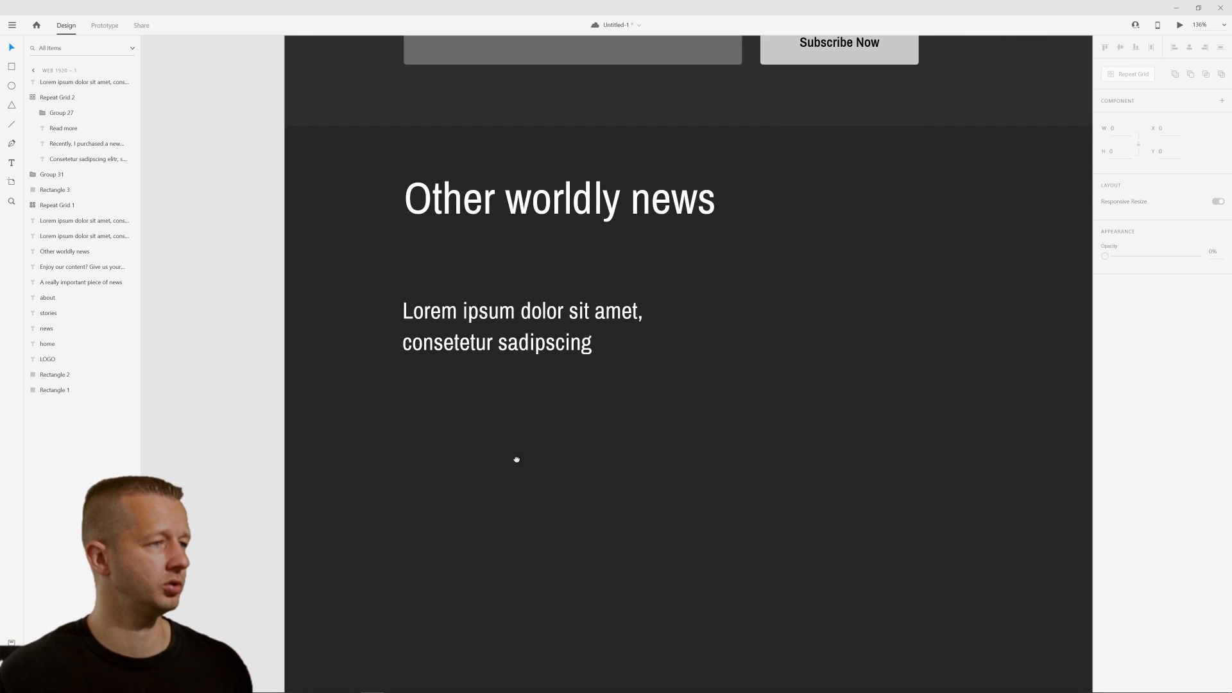
click(507, 294)
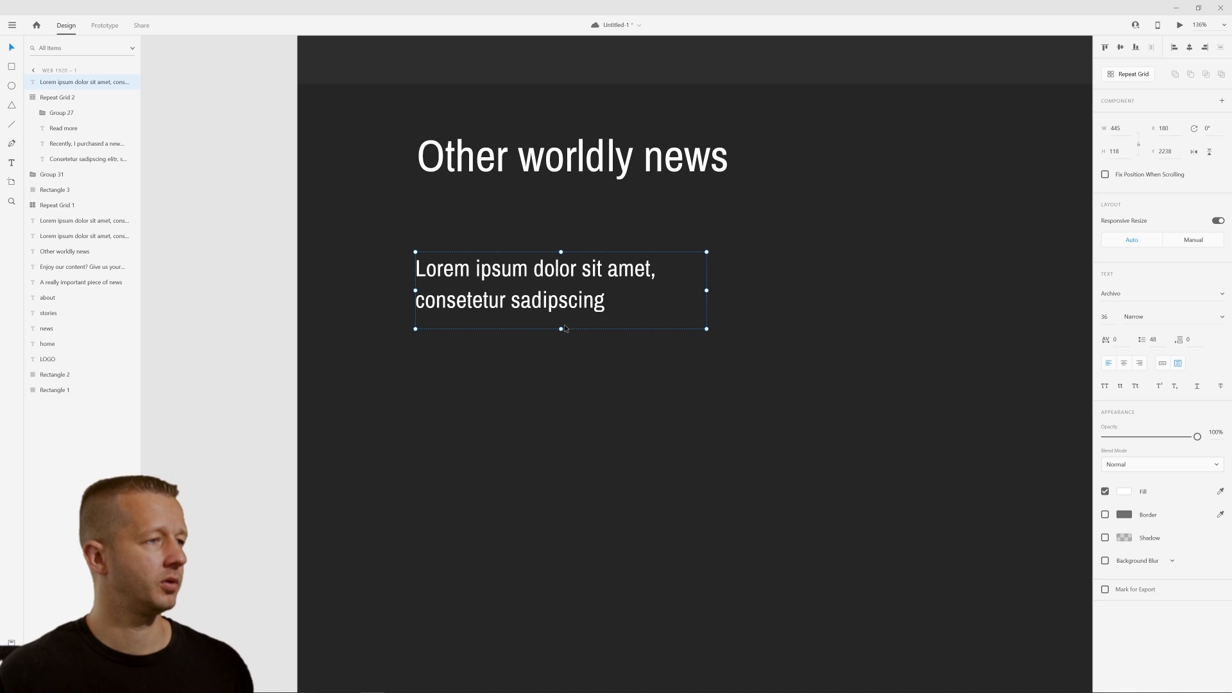
key(ctrl+d)
drag(532, 280, 535, 348)
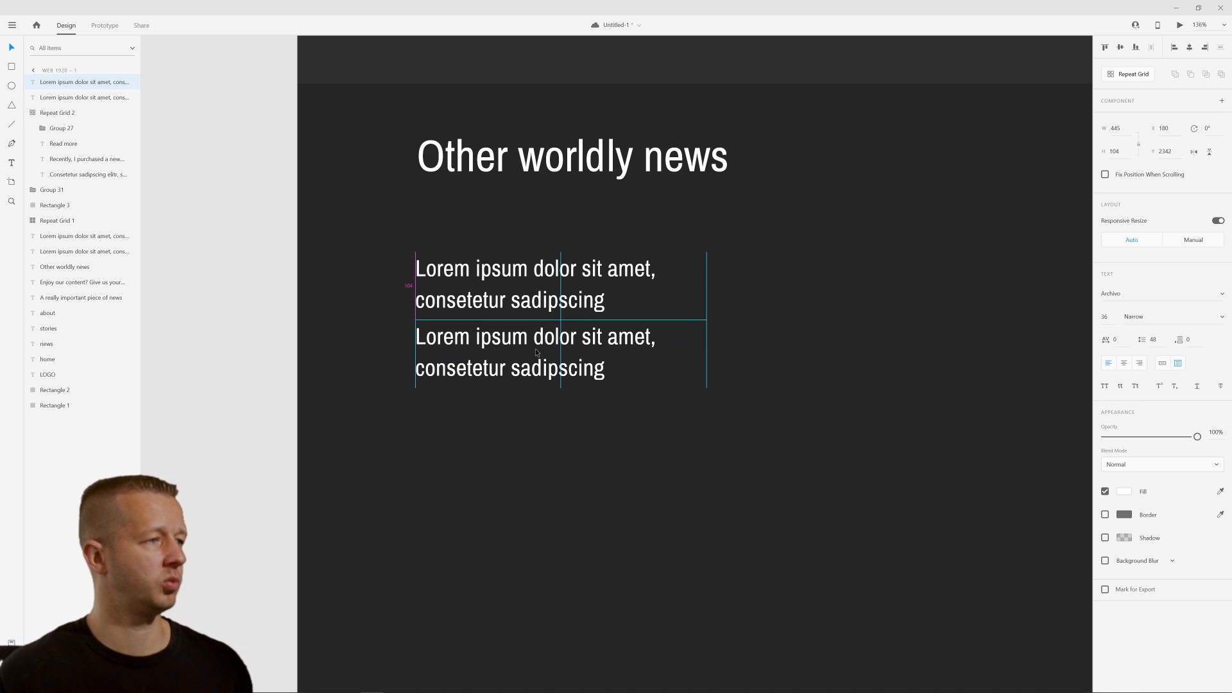
Change the font of the duplicated caption to Junge
click(1149, 294)
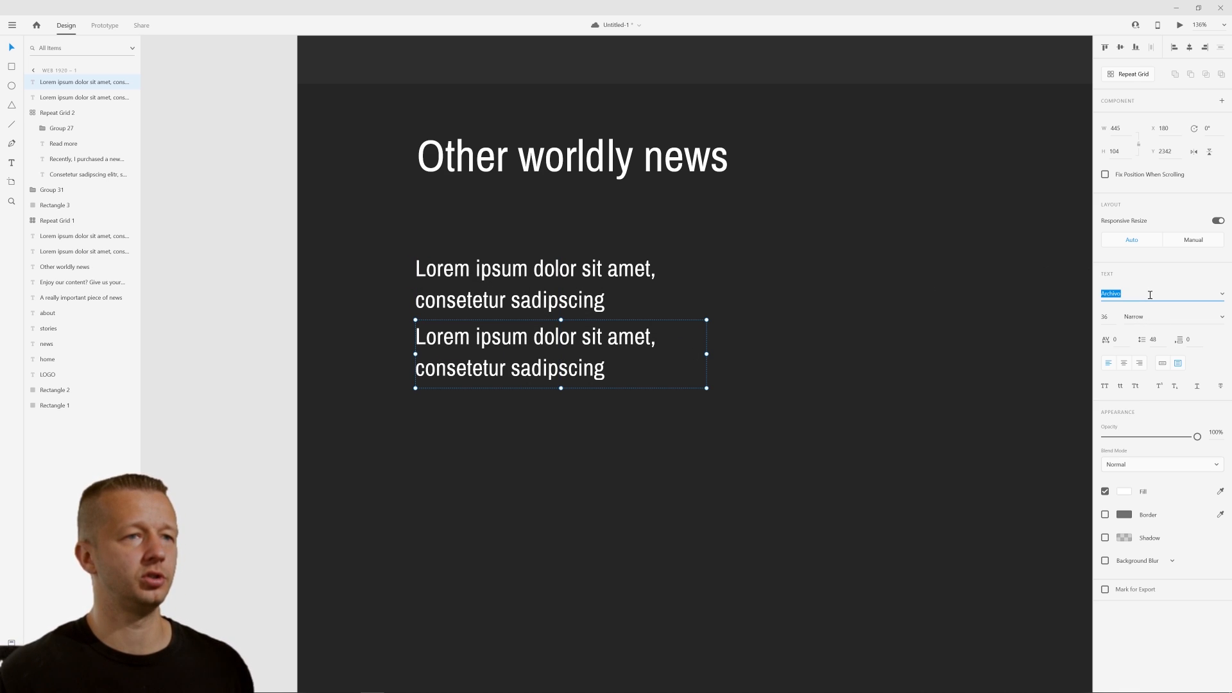
text(Jo)
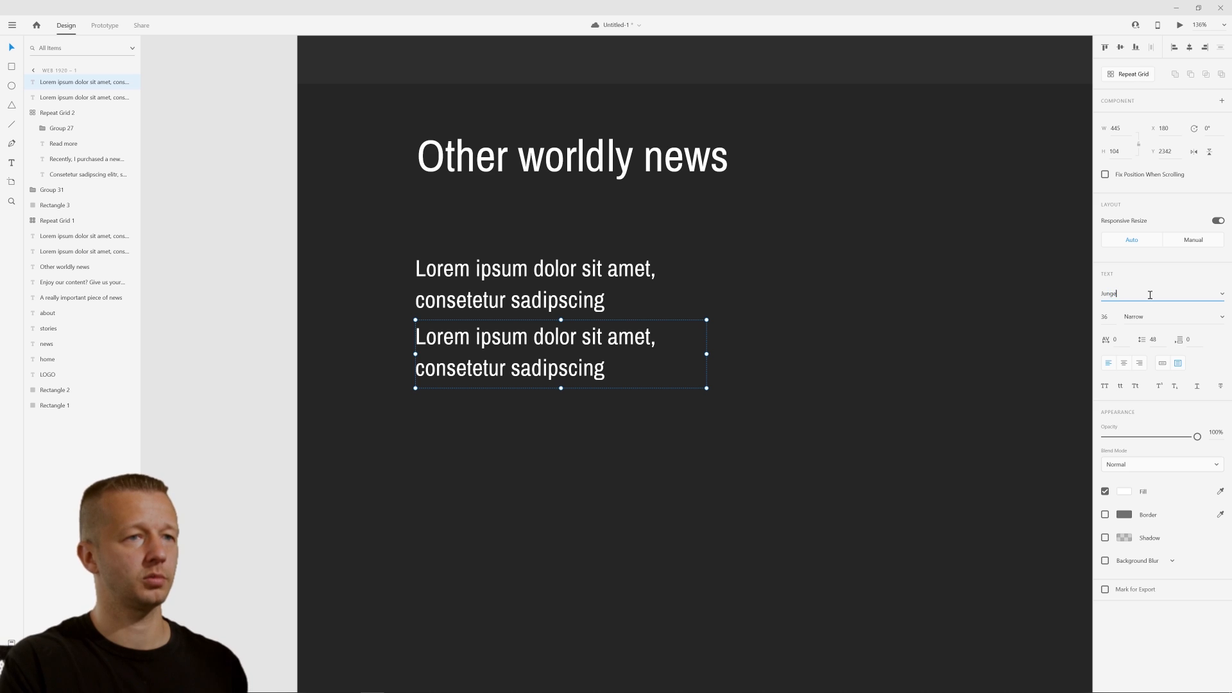
text(nge)
key(Return)
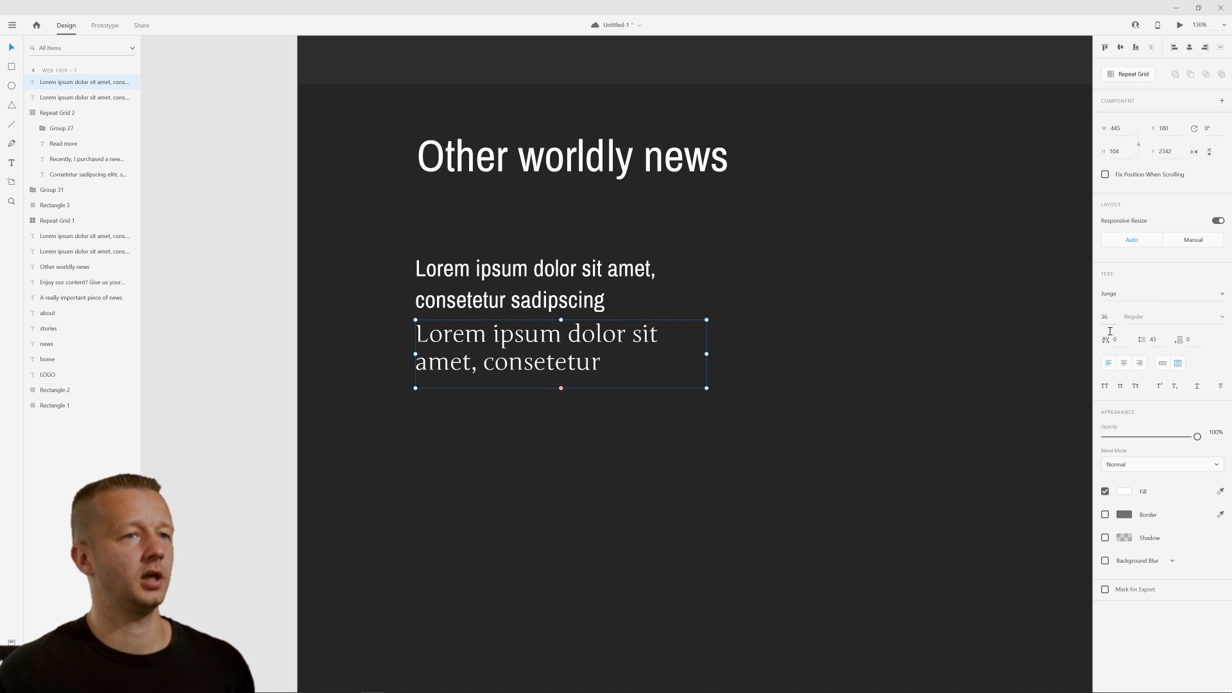
Reduce the duplicated caption's font size to 18
click(1109, 319)
key(Down)
key(Down)
key(Down)
key(Down)
key(Down)
key(Down)
key(Down)
key(Down)
key(Down)
key(Down)
key(Down)
key(Down)
key(Down)
key(Down)
key(Down)
key(Down)
key(Down)
key(Down)
key(Down)
key(Down)
key(Up)
key(Up)
key(Return)
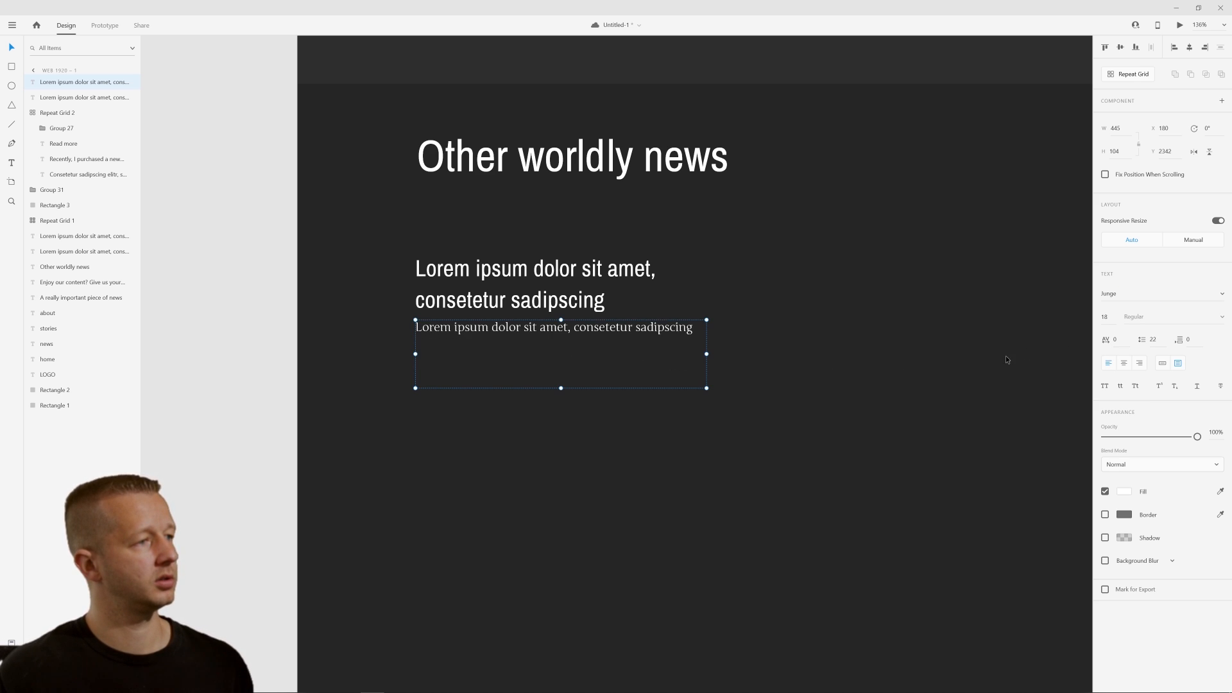
Replace the duplicated caption's text with "May 12, 2020 @ 6:15 PM EST"
double_click(551, 330)
key(ctrl+a)
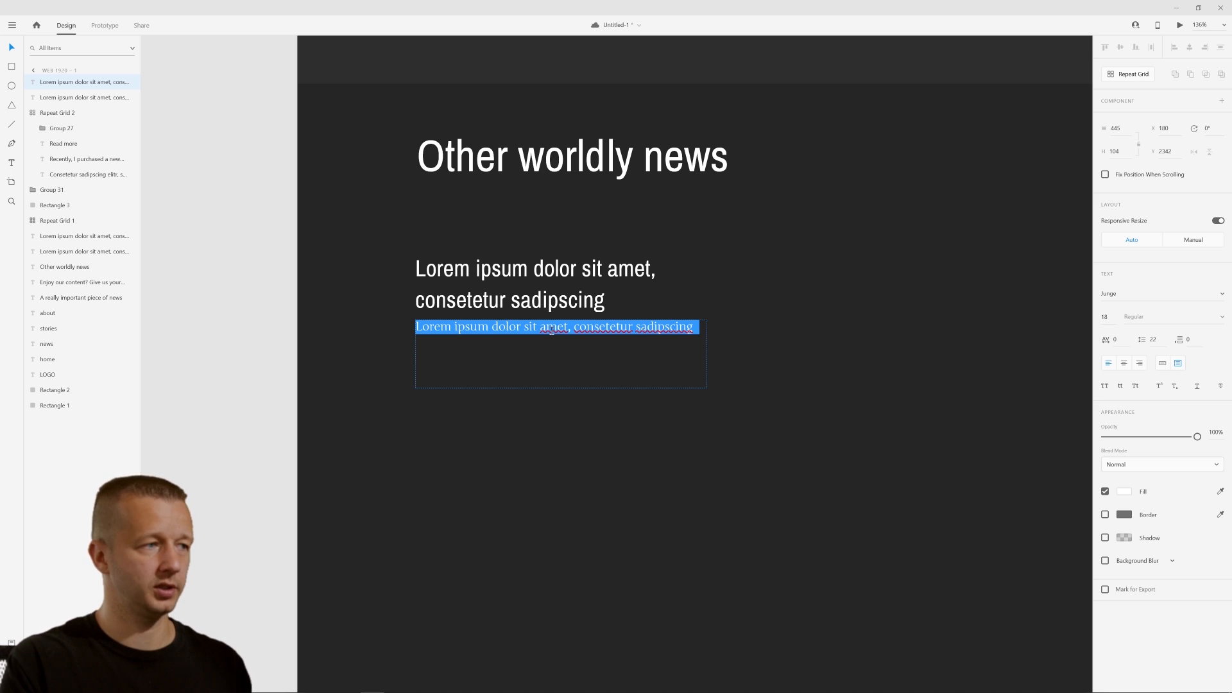
text(May )
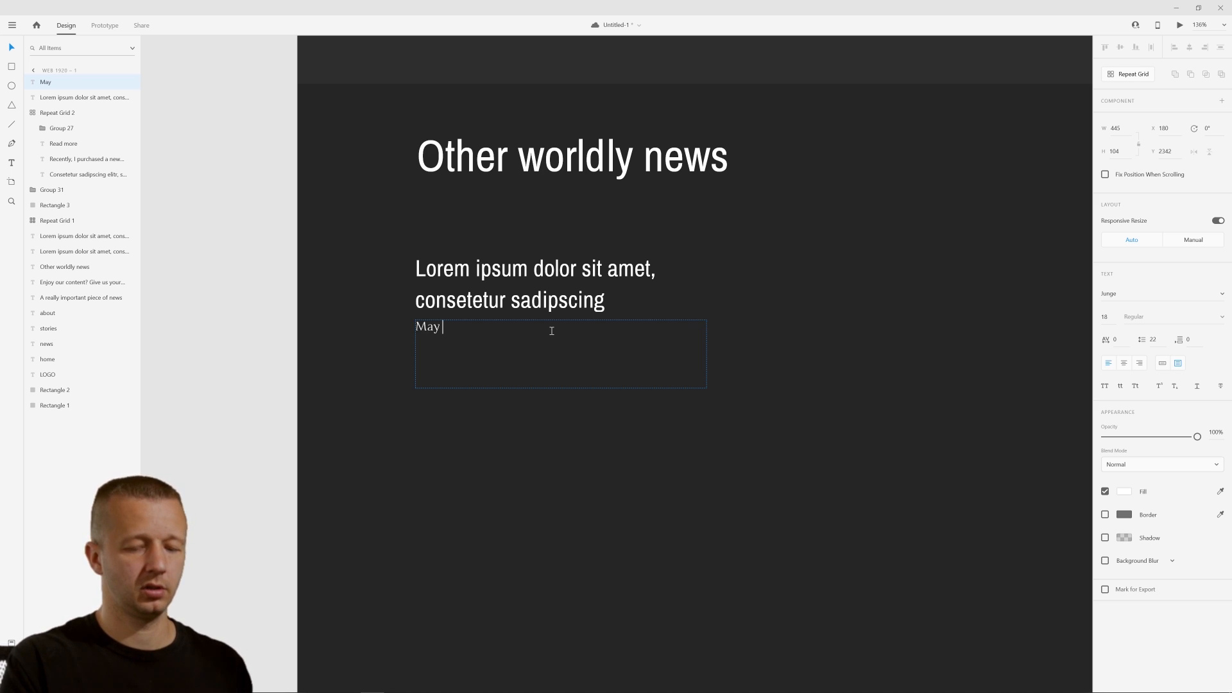
text(12)
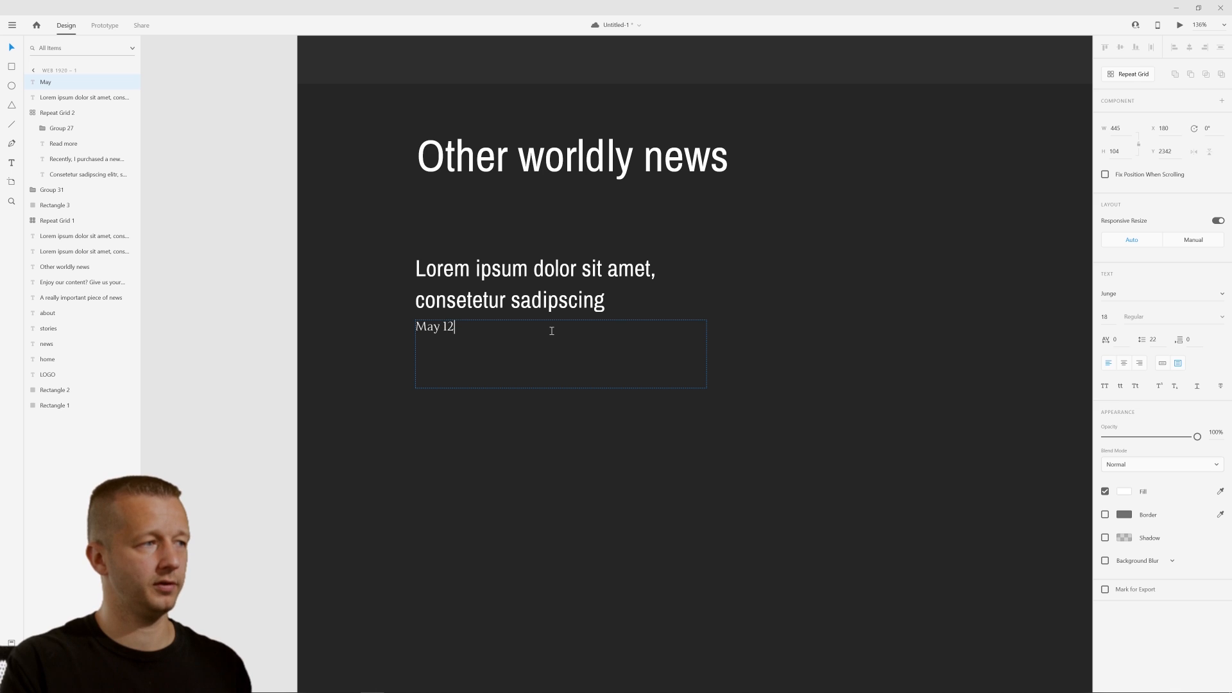
text(, 2020 @)
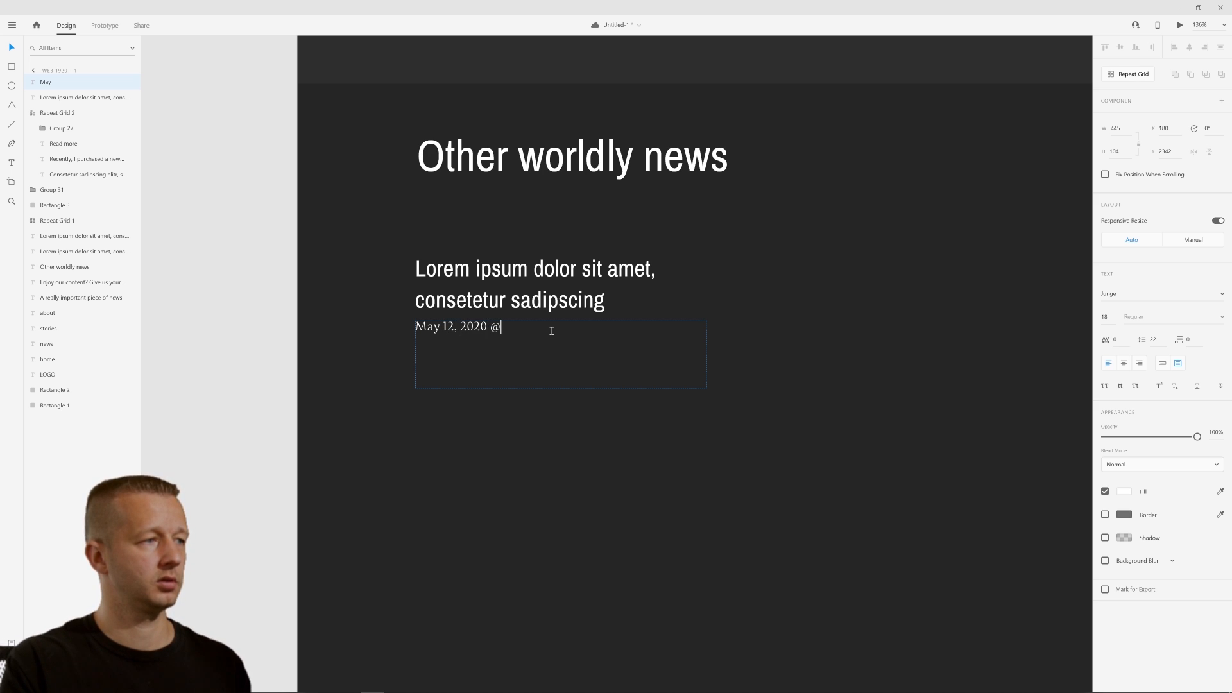
key(BackSpace)
text(@ 6)
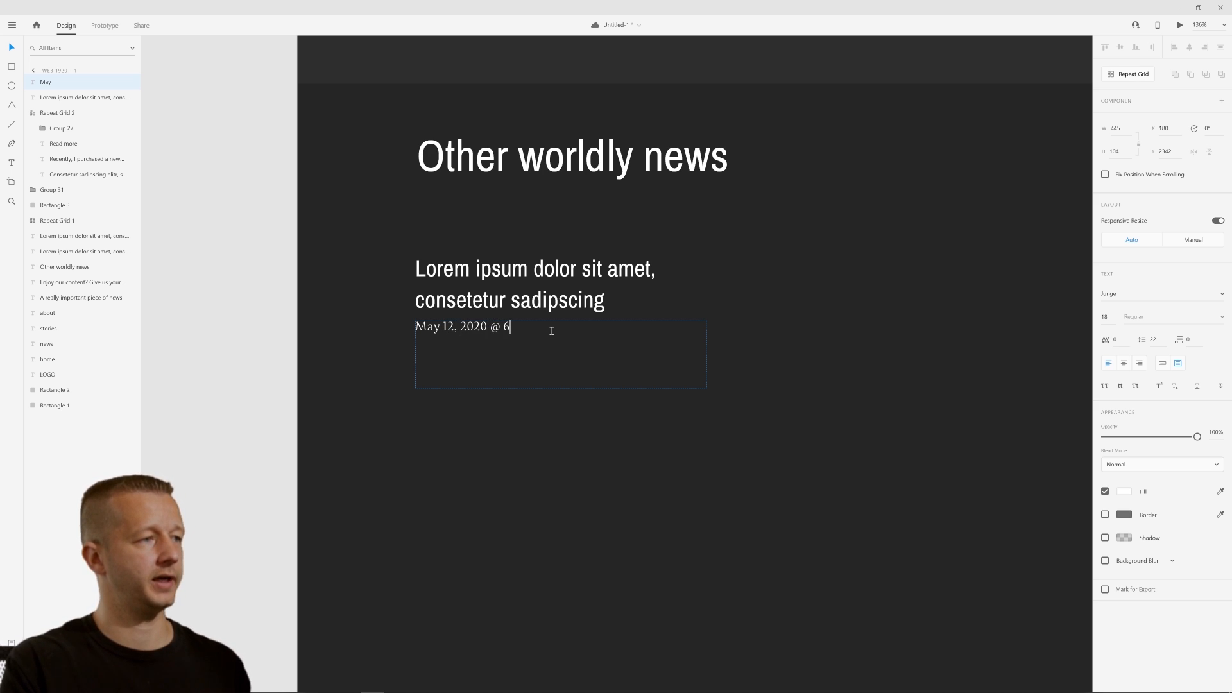
text(:15 P)
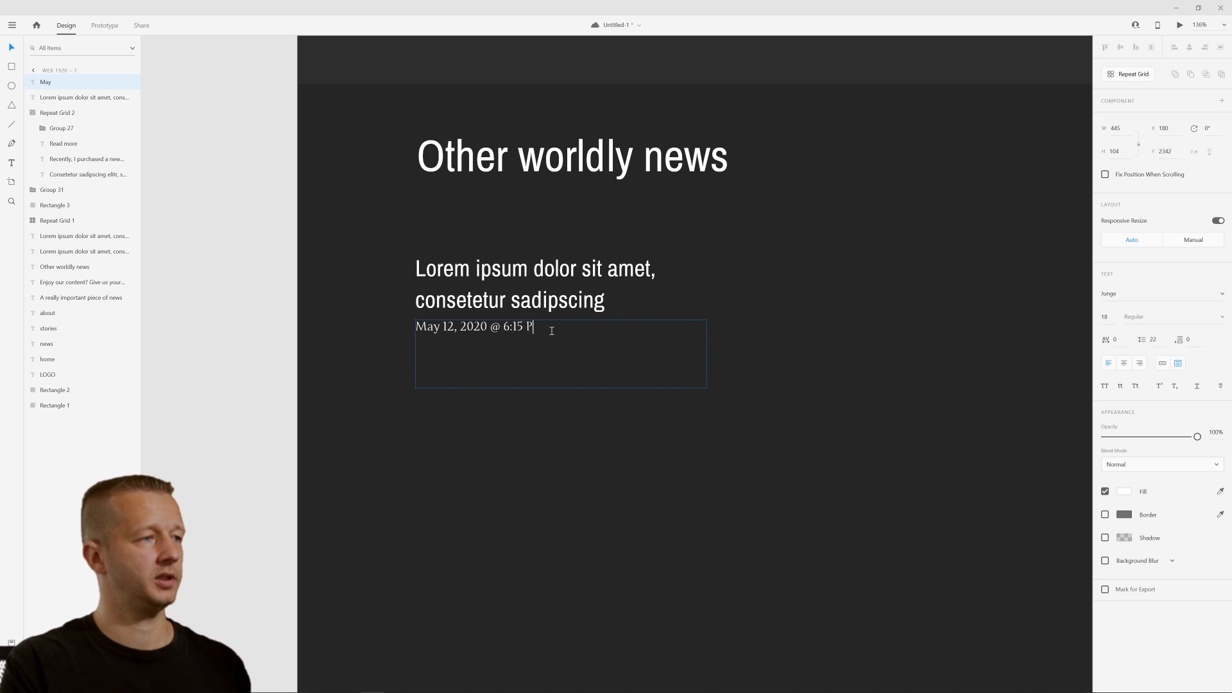
text(M EST)
key(Escape)
key(Escape)
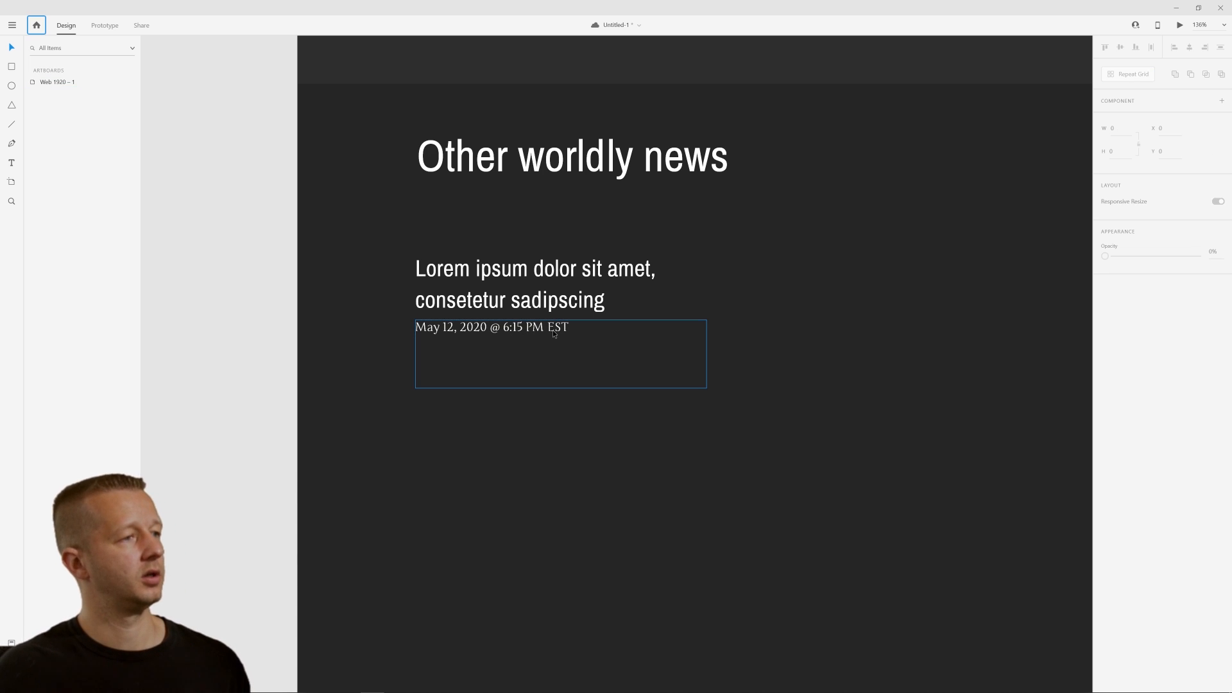
Move the date line down slightly to Y 2348 and change its fill to a muted gray
drag(552, 329, 552, 333)
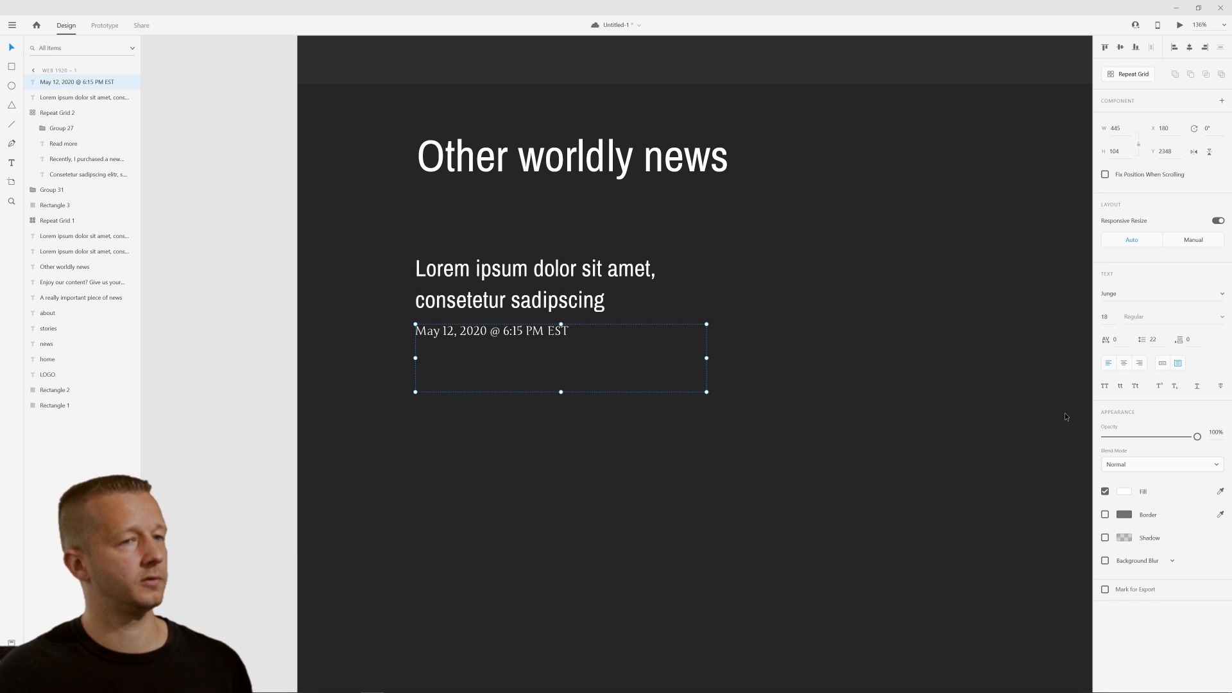
click(1126, 492)
drag(993, 487, 928, 462)
click(349, 171)
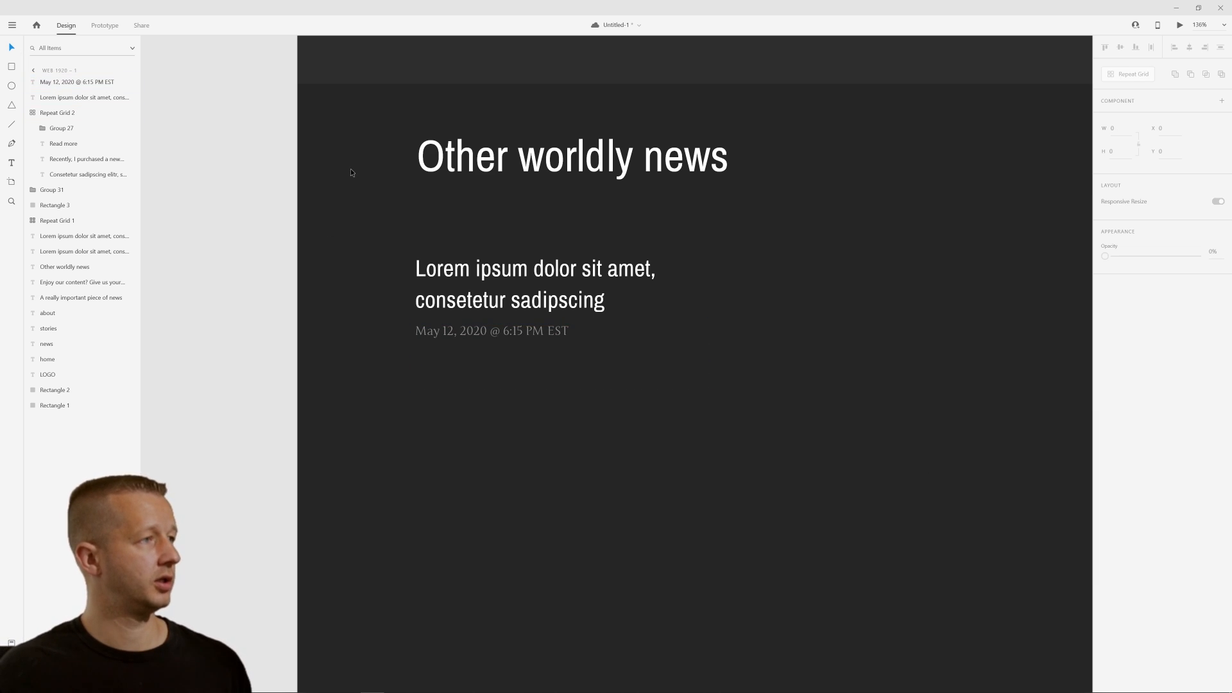
scroll(627, 294, down, 5)
scroll(715, 330, up, 2)
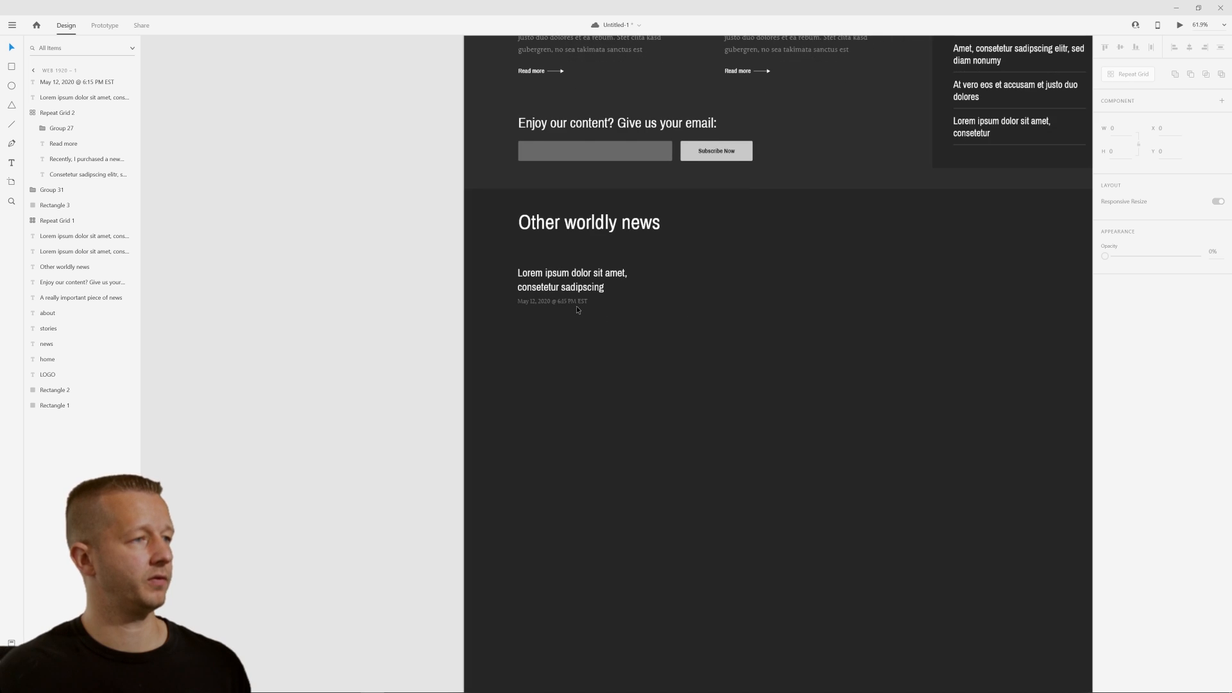
click(577, 303)
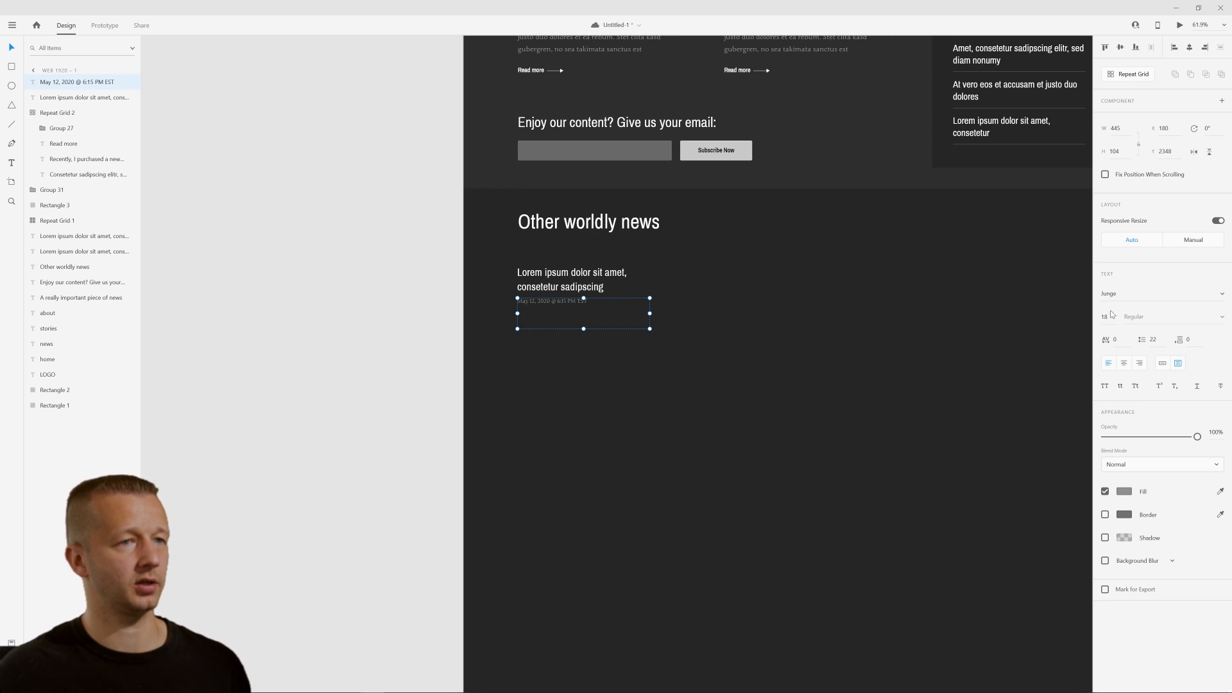
click(795, 440)
drag(680, 373, 504, 401)
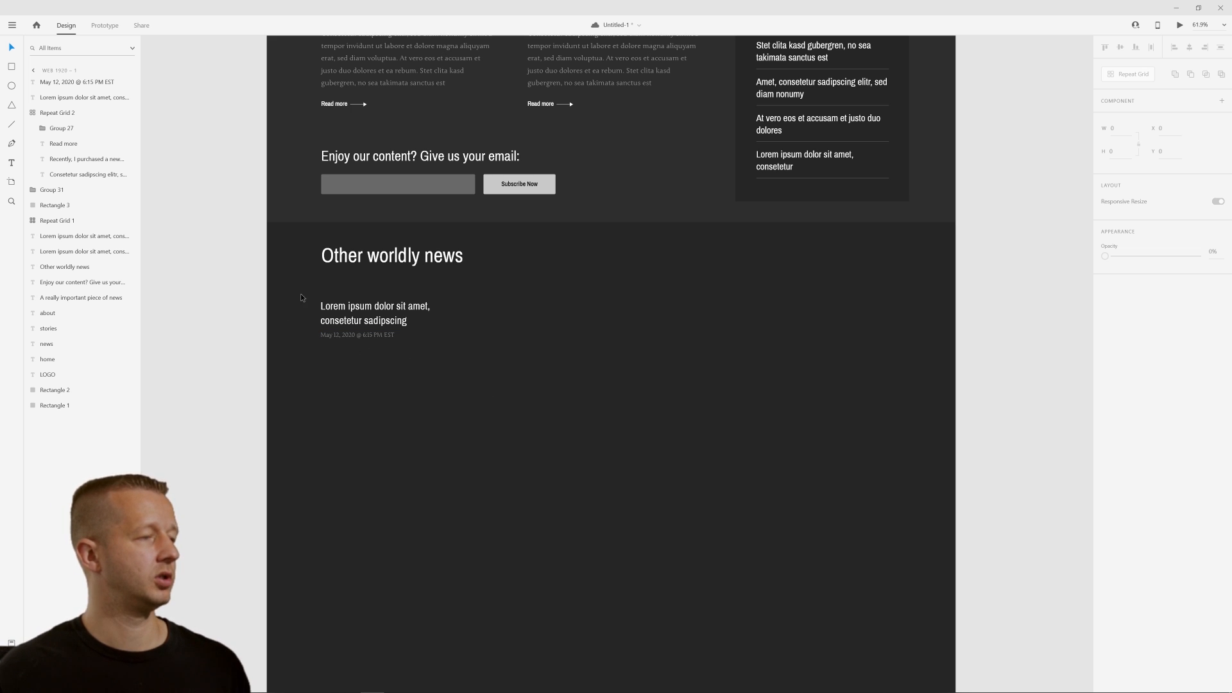
drag(301, 297, 537, 365)
click(476, 350)
drag(287, 290, 496, 379)
click(420, 379)
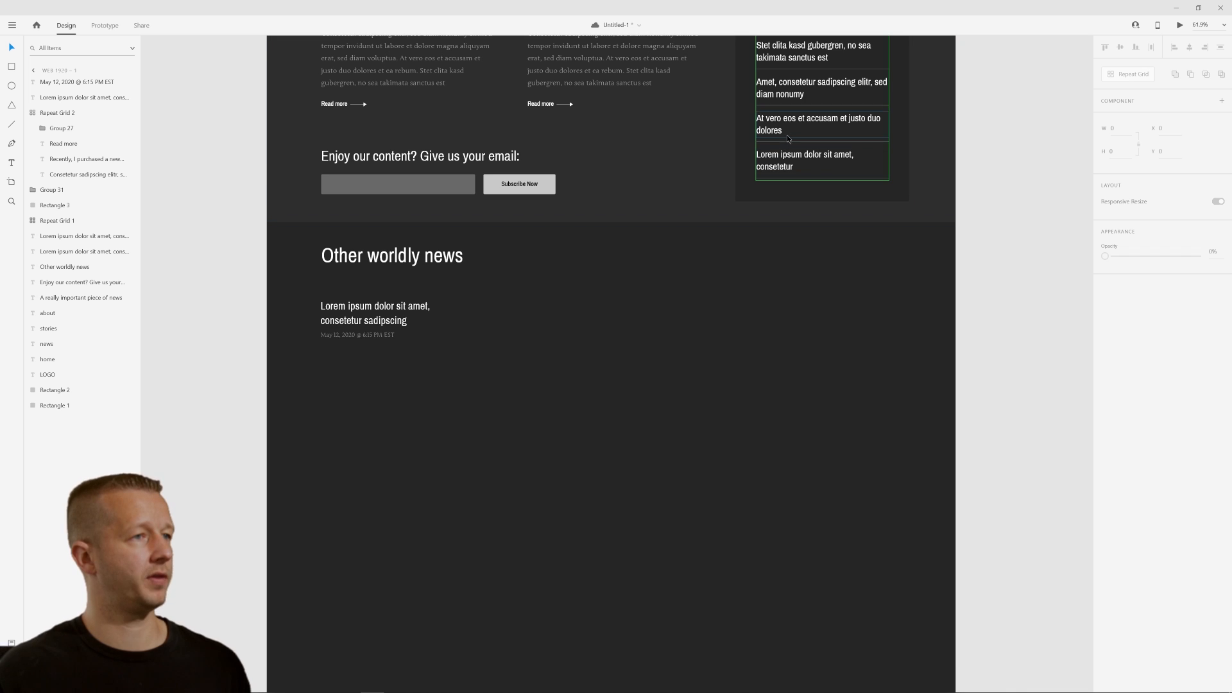
Reduce the height of the date line's text box so it fits closely around the single line of text
click(379, 350)
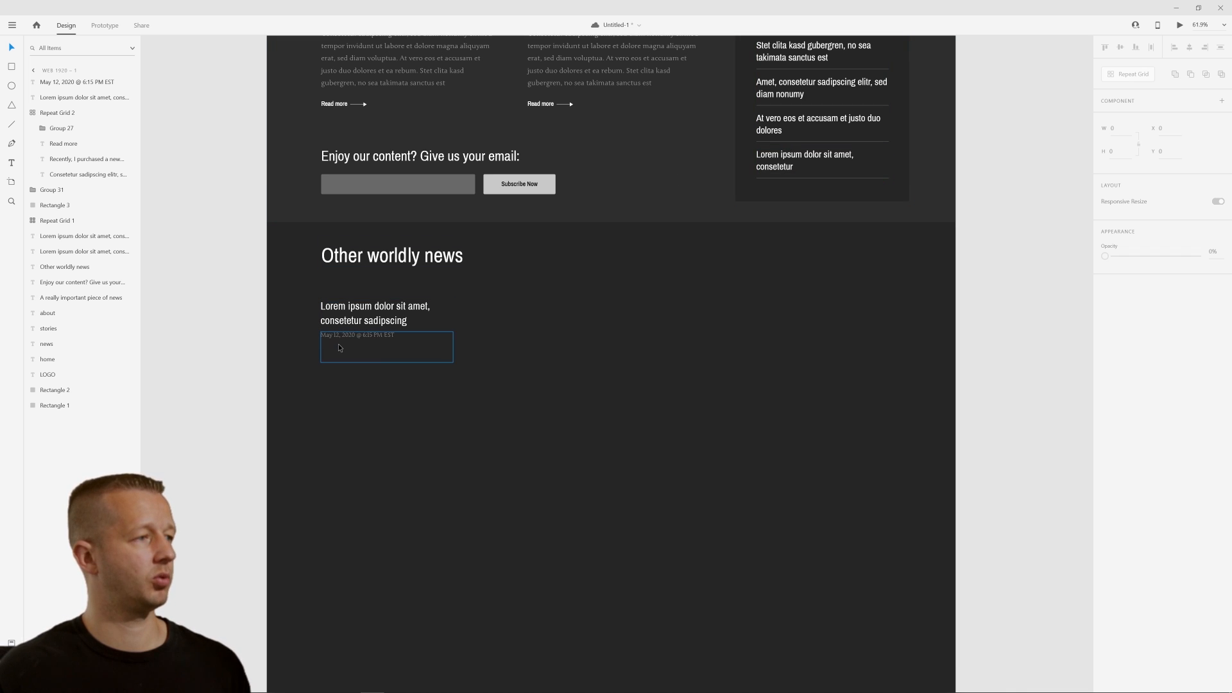
drag(386, 363, 389, 340)
click(521, 374)
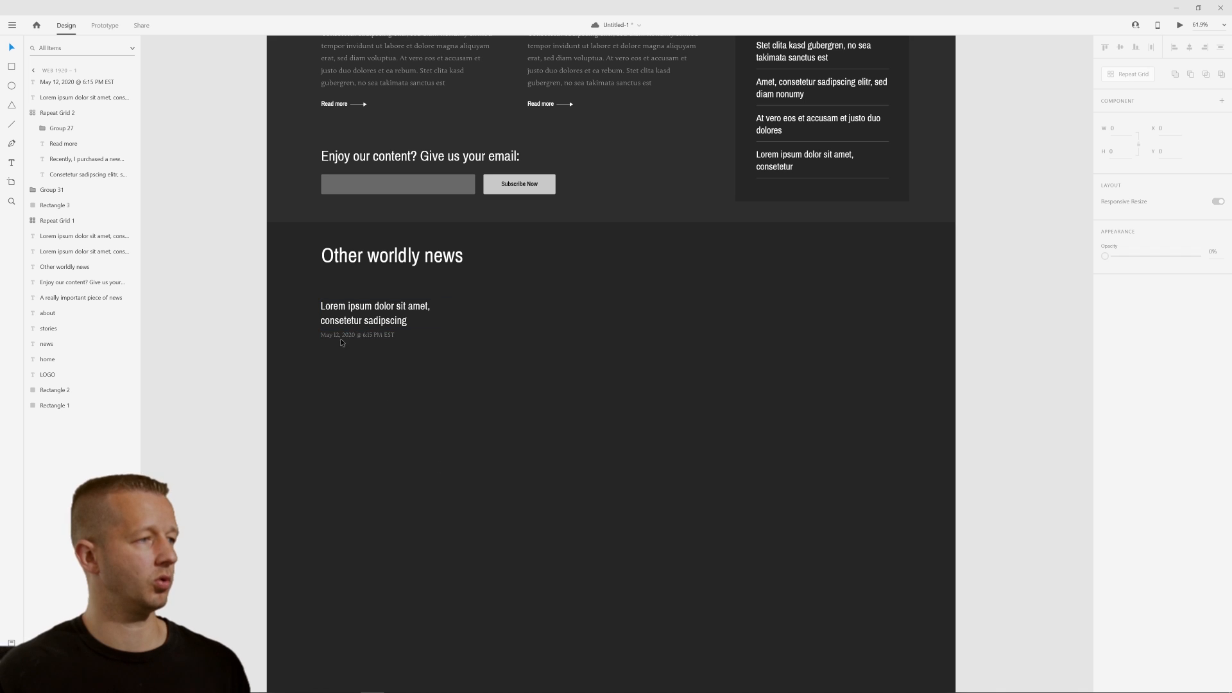
Turn the headline and date line into a repeat grid, extend it down to seven rows and widen the gap between rows
drag(278, 287, 505, 405)
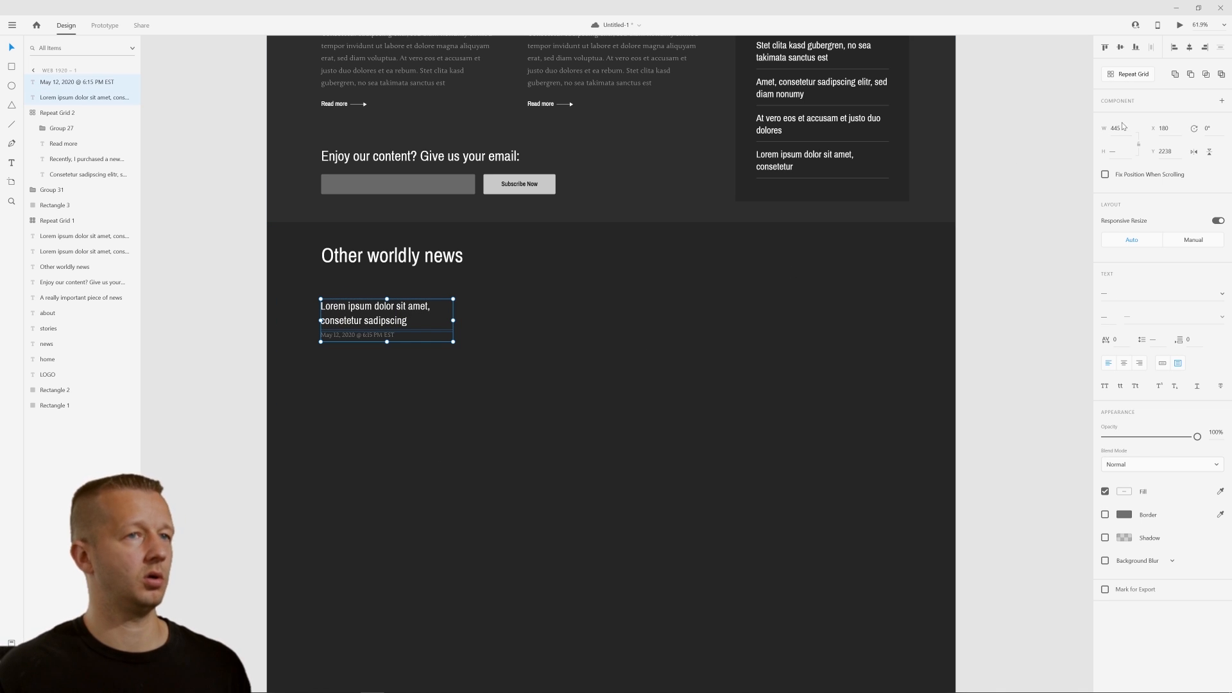
click(1127, 74)
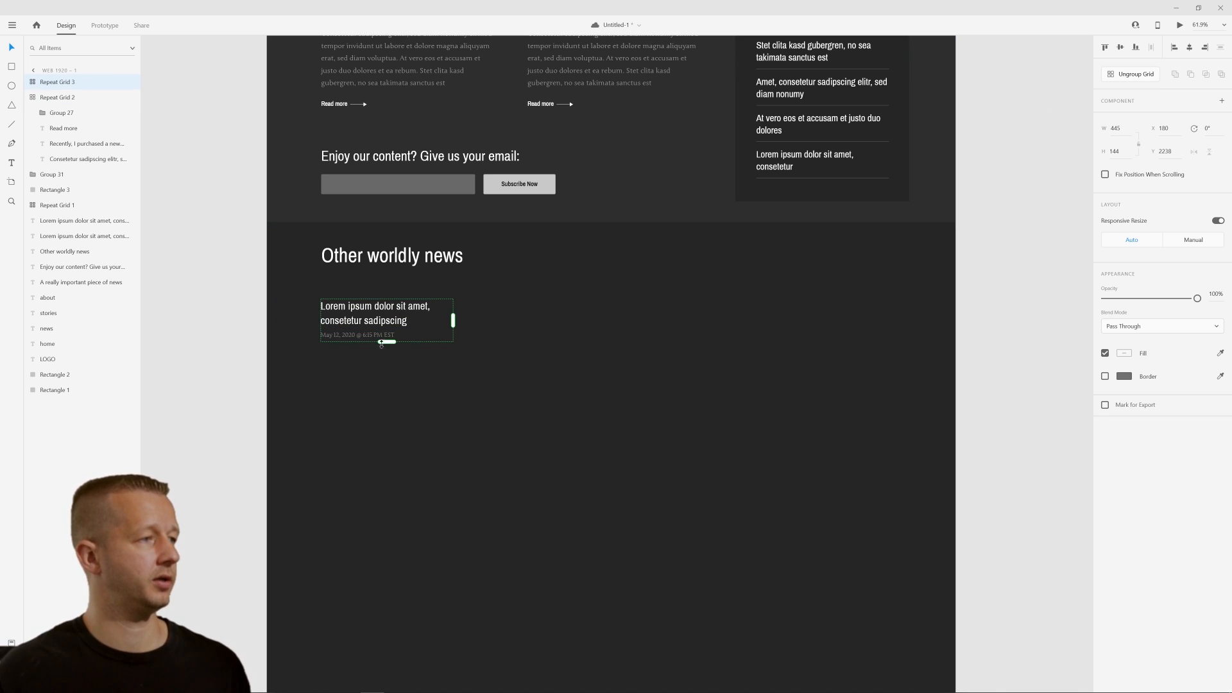
drag(381, 344, 403, 638)
drag(383, 342, 471, 362)
click(557, 371)
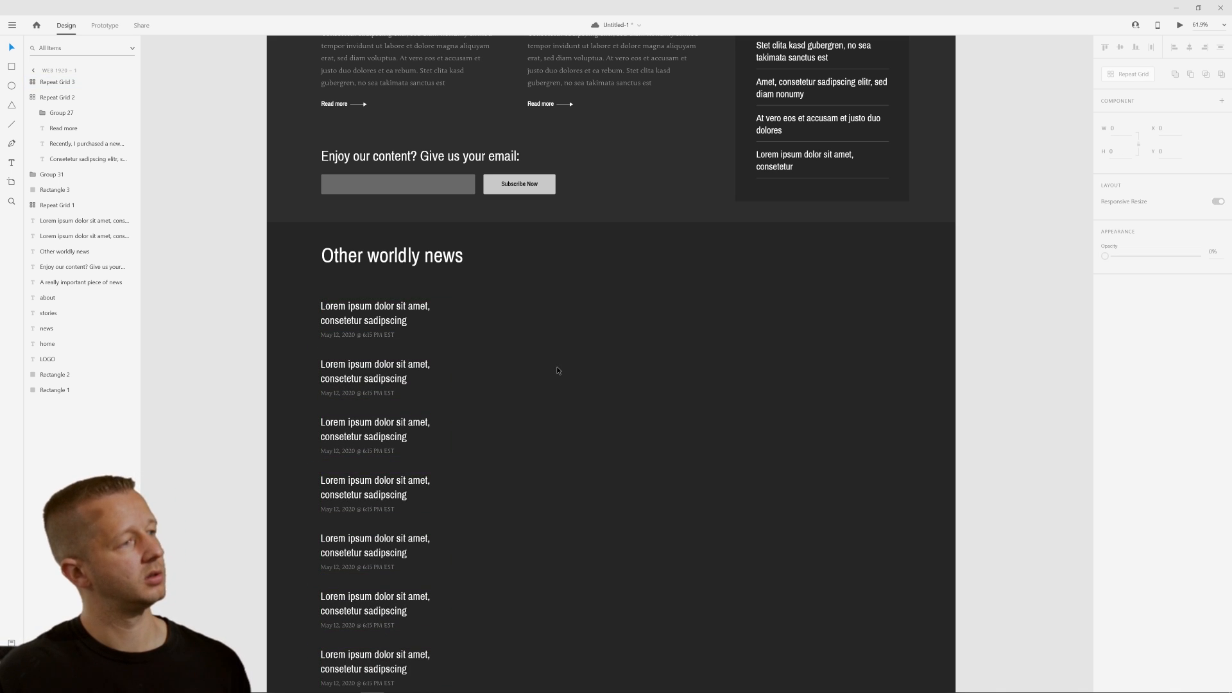
Extend the headline repeat grid to four columns and widen the column gap so it spans the content width
click(357, 326)
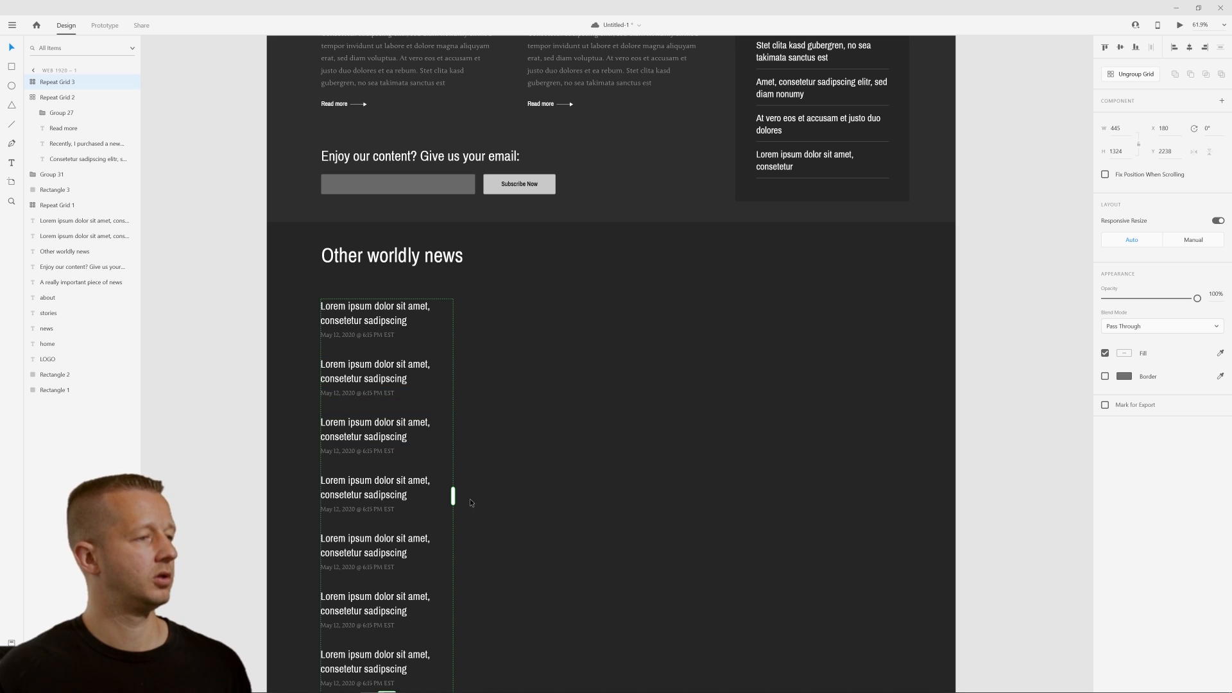
drag(453, 497, 850, 513)
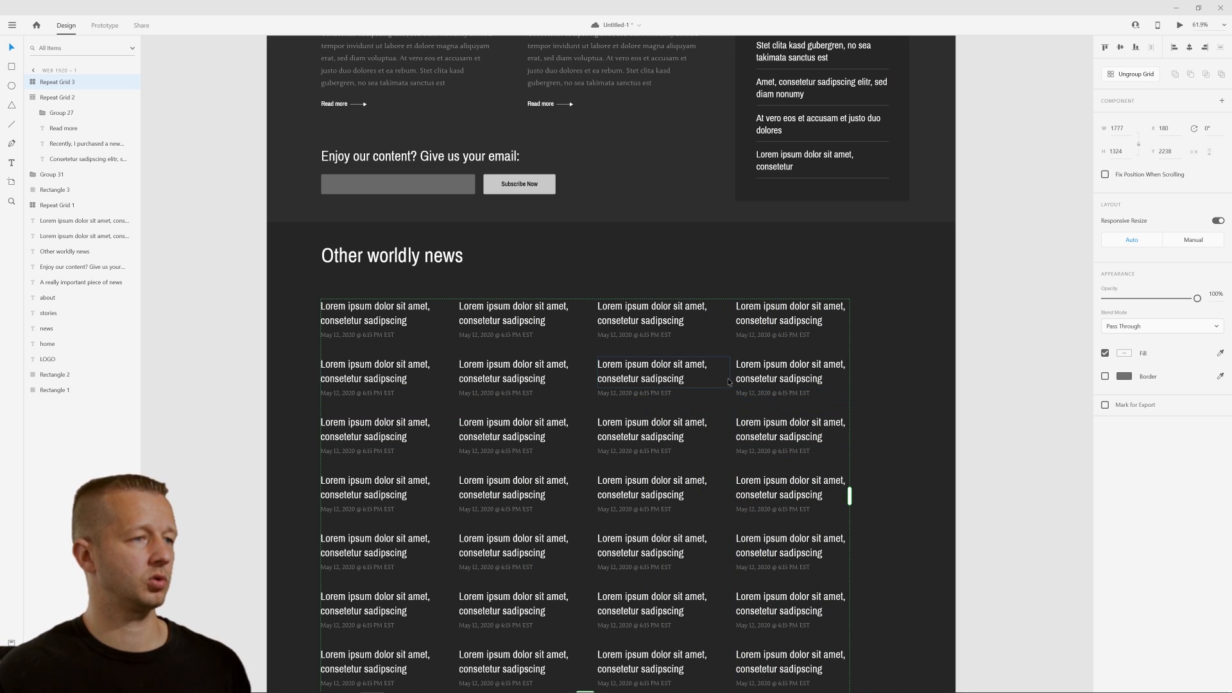
drag(733, 380, 786, 376)
click(698, 219)
click(971, 284)
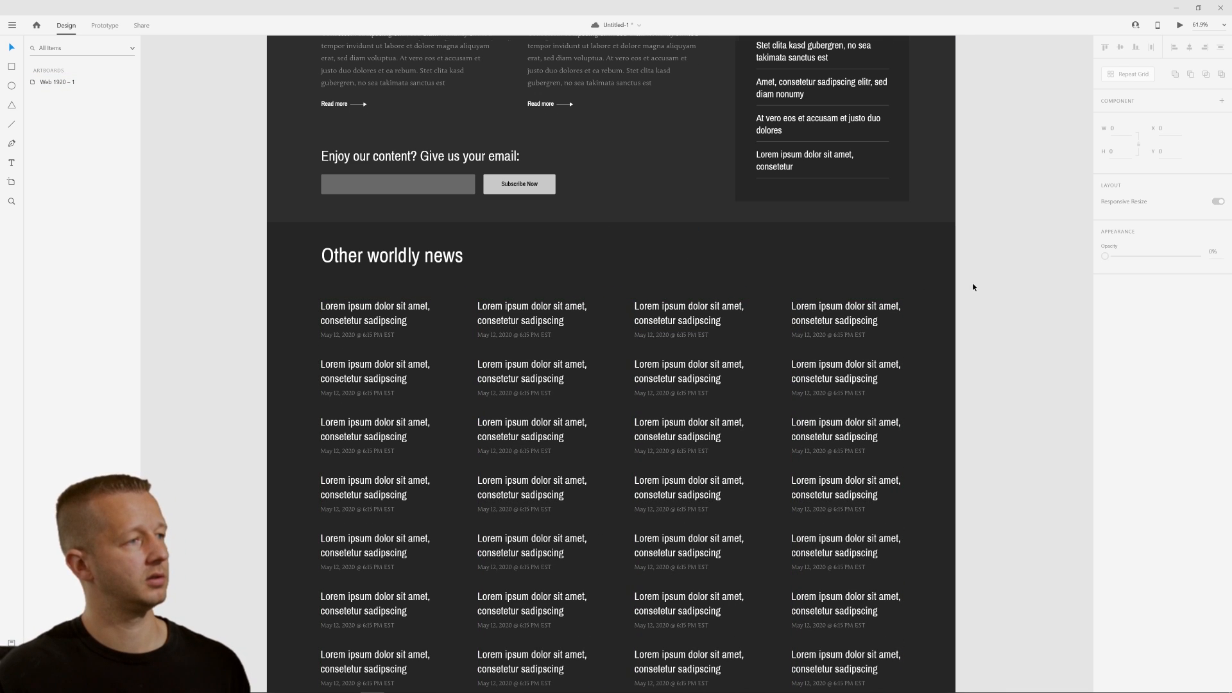
Draw a vertical divider line about 1312 tall between the first and second headline columns, spanning all seven rows
scroll(971, 283, down, 4)
drag(984, 286, 789, 292)
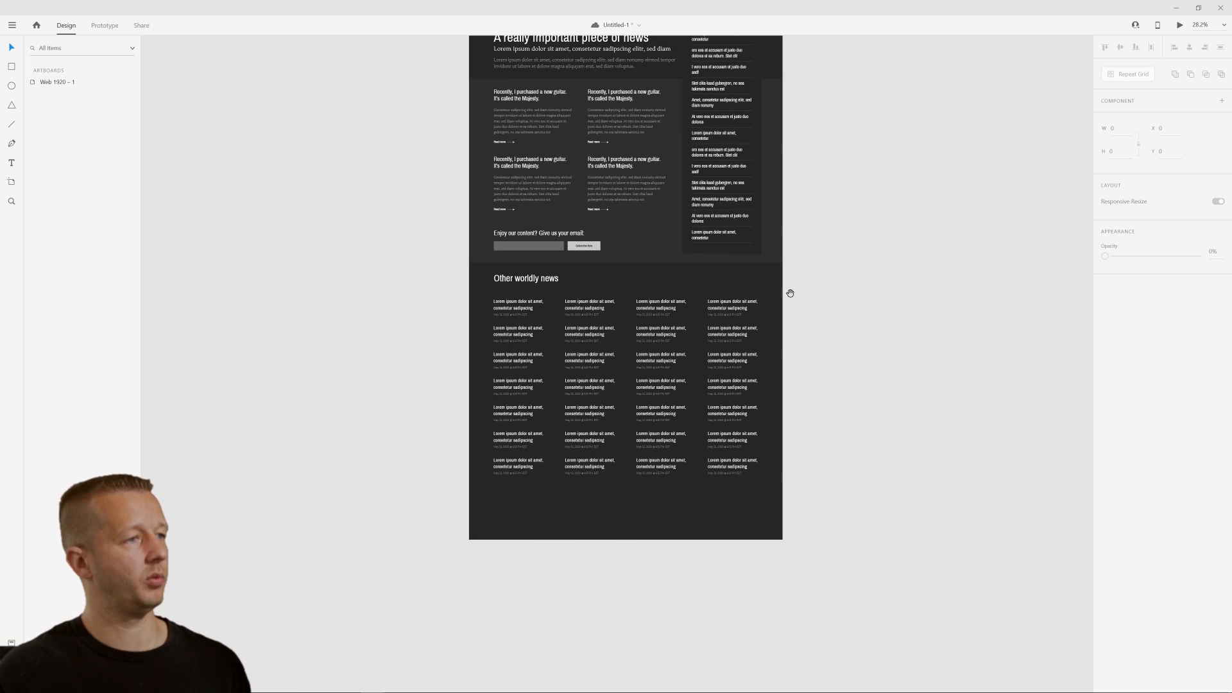
scroll(617, 329, up, 2)
scroll(615, 333, up, 3)
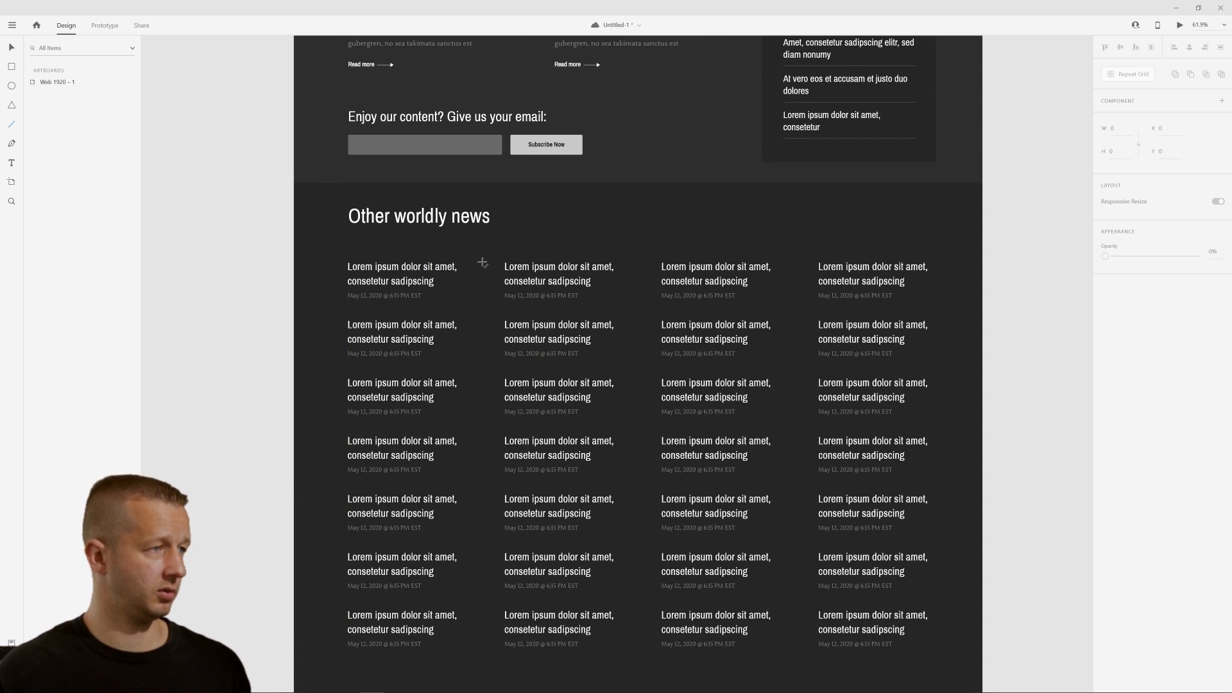
drag(482, 260, 493, 651)
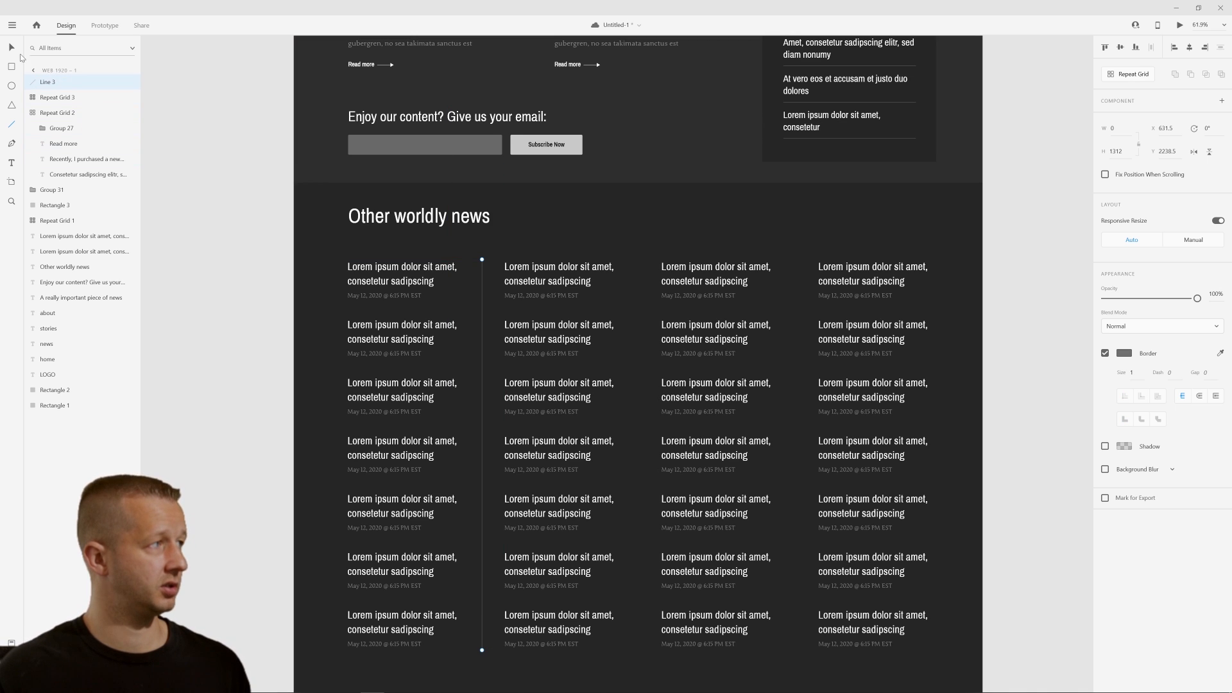
click(15, 50)
click(289, 272)
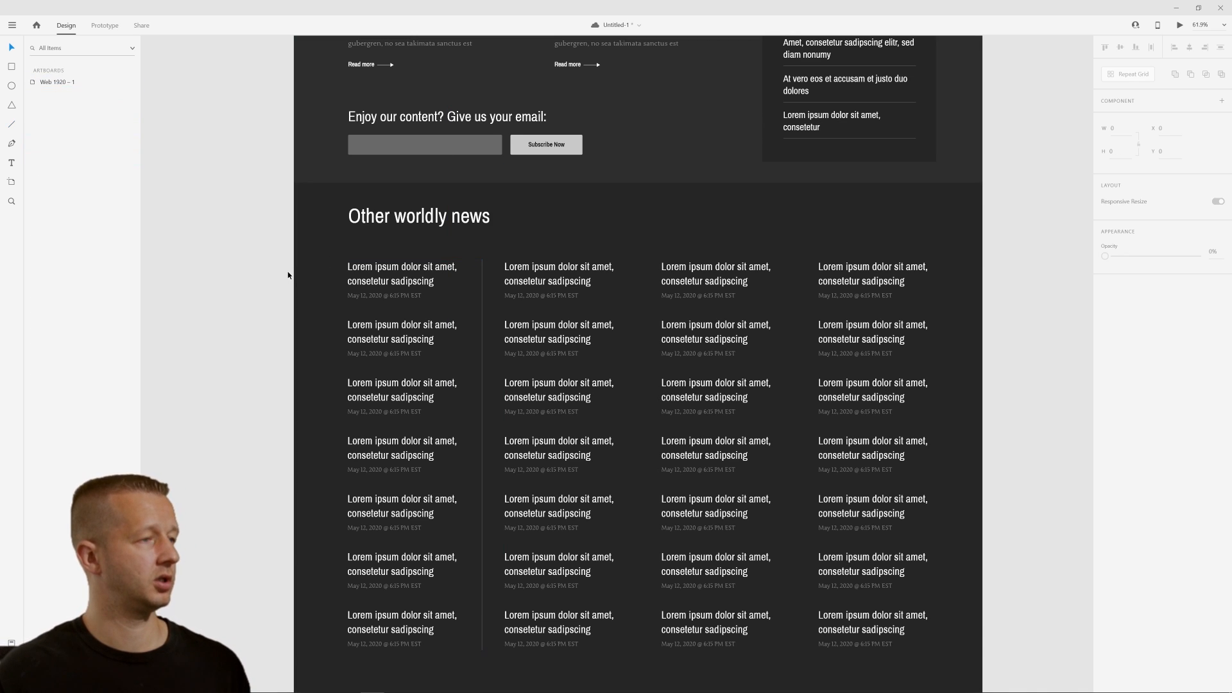
Repeat the vertical divider across the grid and adjust its spacing so three lines separate the four headline columns
click(483, 356)
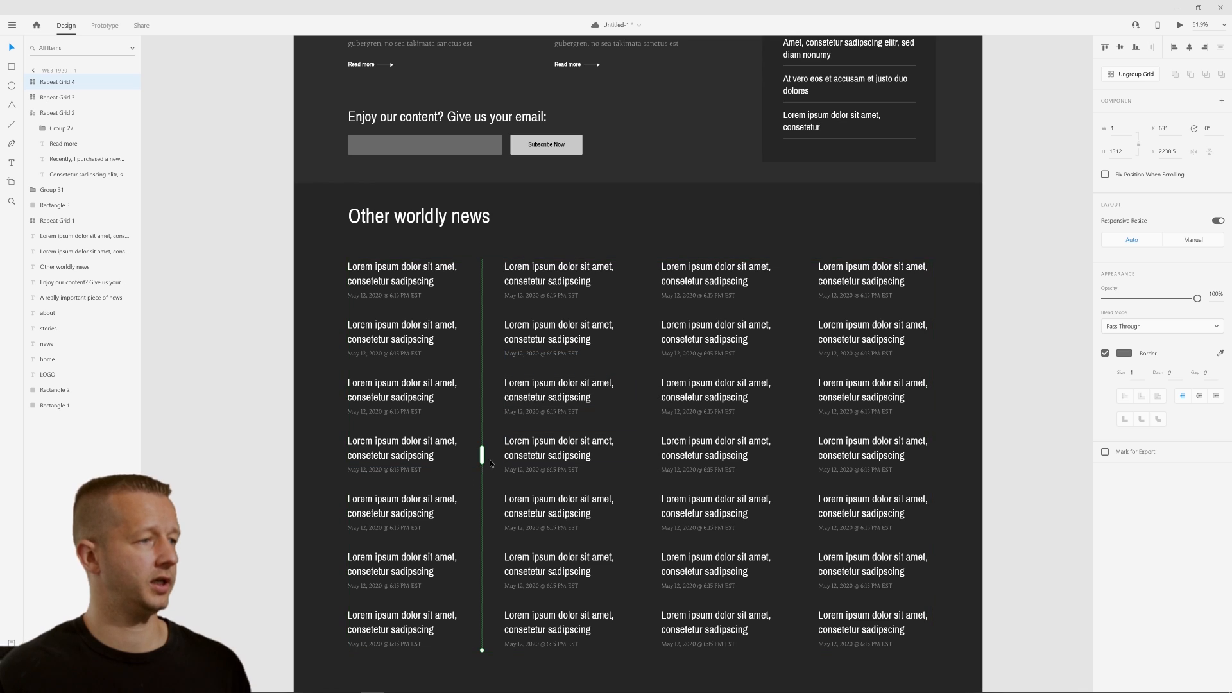
drag(482, 454, 922, 454)
drag(774, 434, 788, 434)
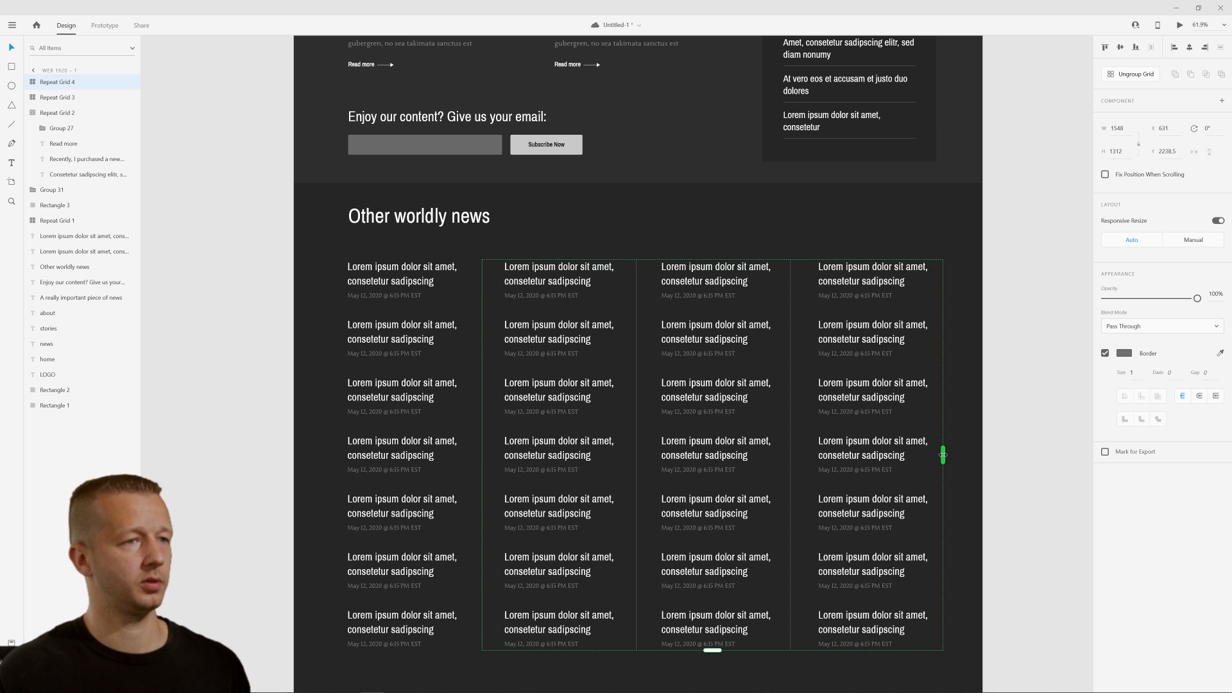
click(986, 436)
Move the "Other worldly news" heading, the headline grid and the dividers down slightly together
scroll(1006, 379, down, 5)
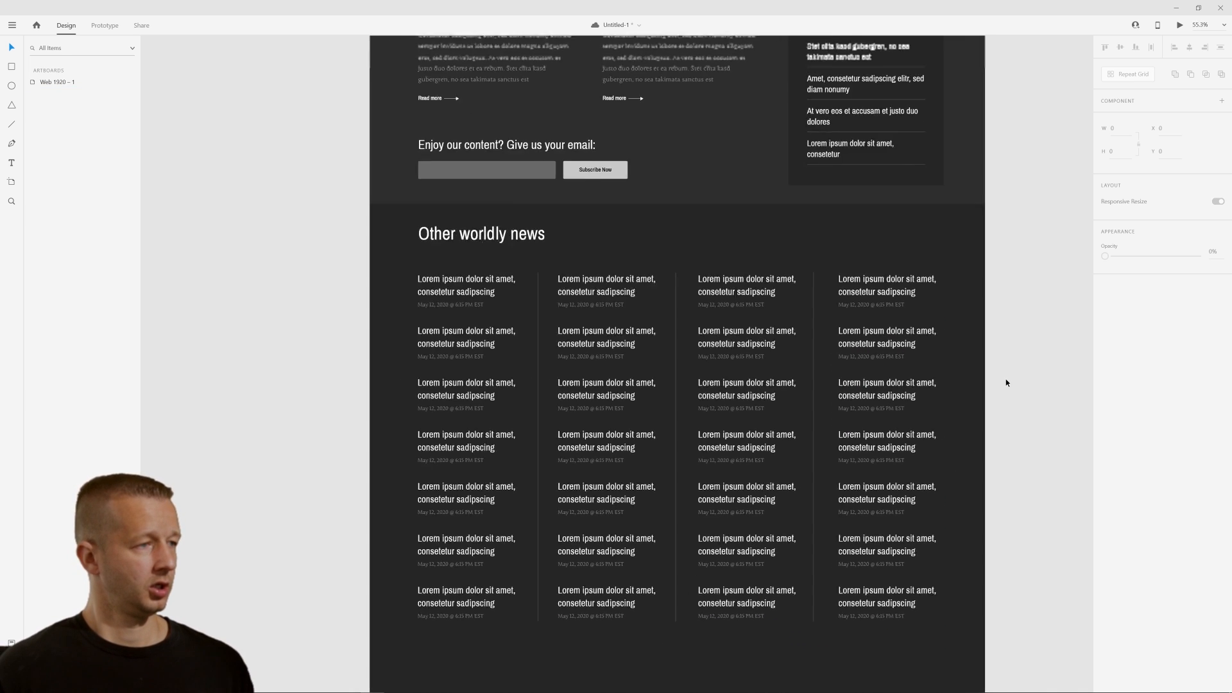
drag(1022, 401, 828, 400)
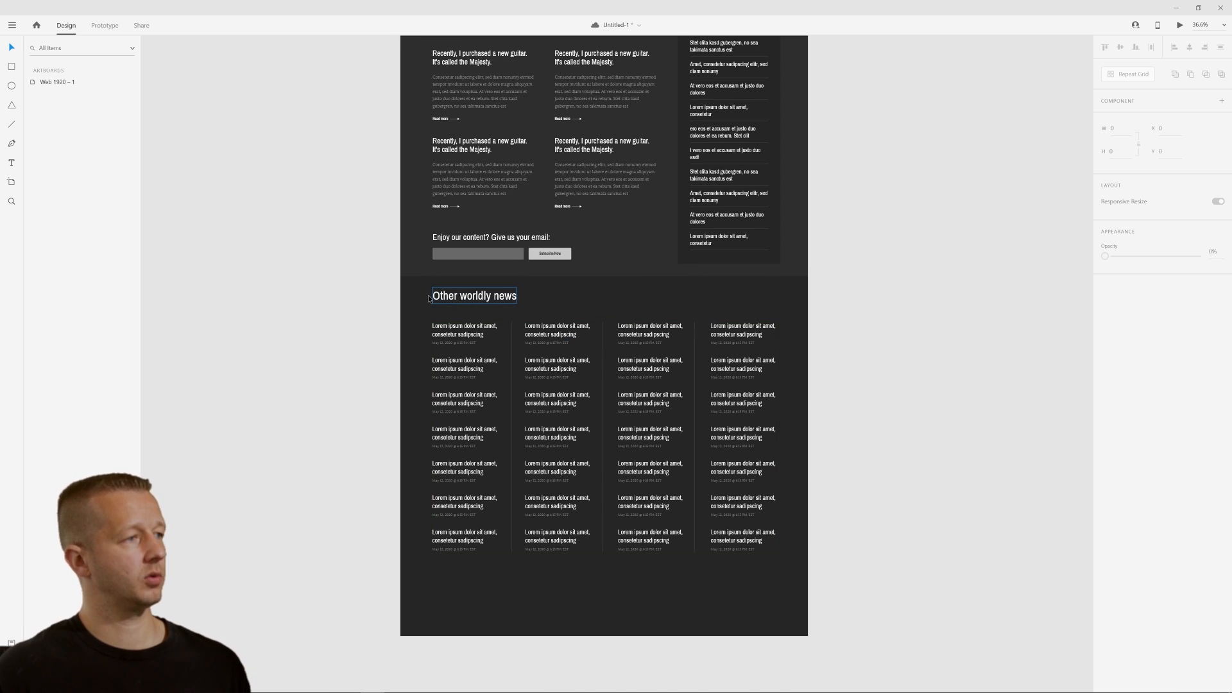
drag(342, 285, 810, 559)
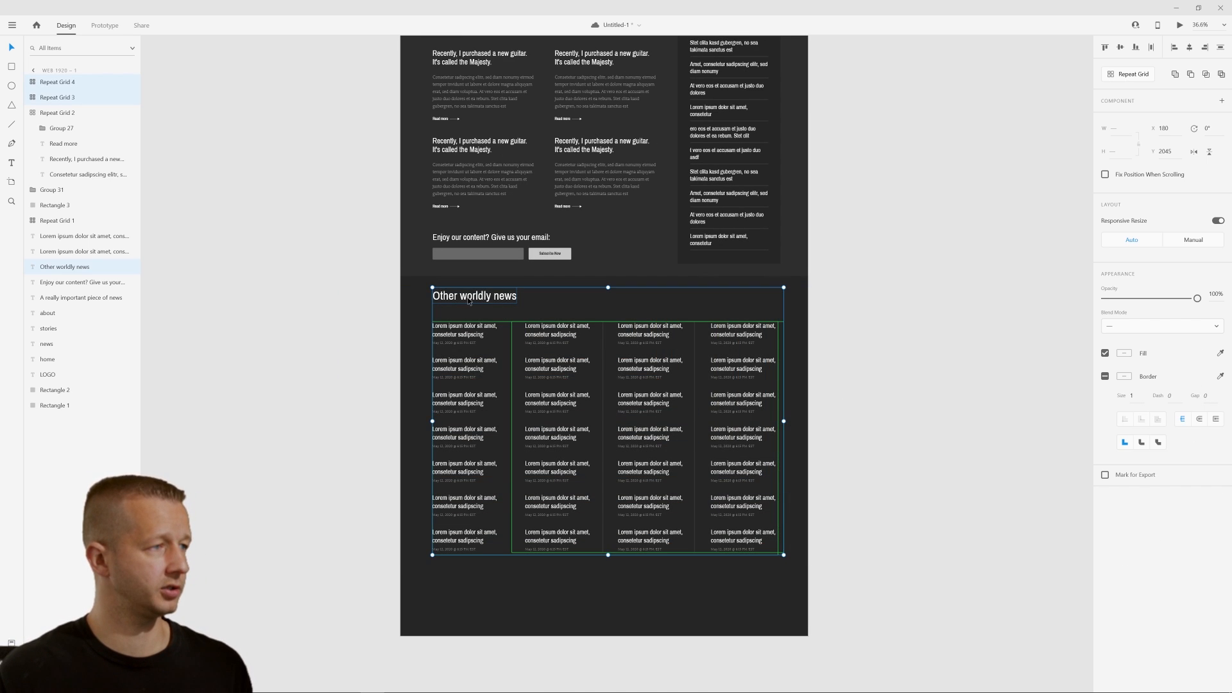
key(Escape)
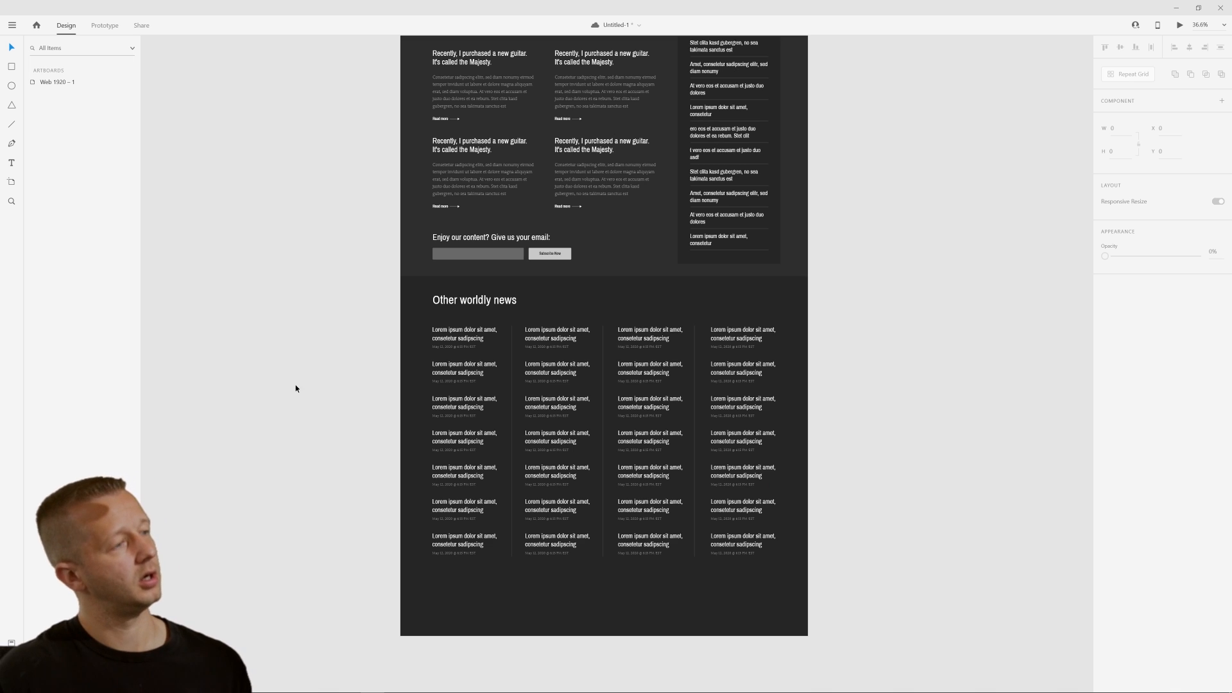
Check the full page layout from the header to the headline grid and save the document
scroll(863, 316, up, 3)
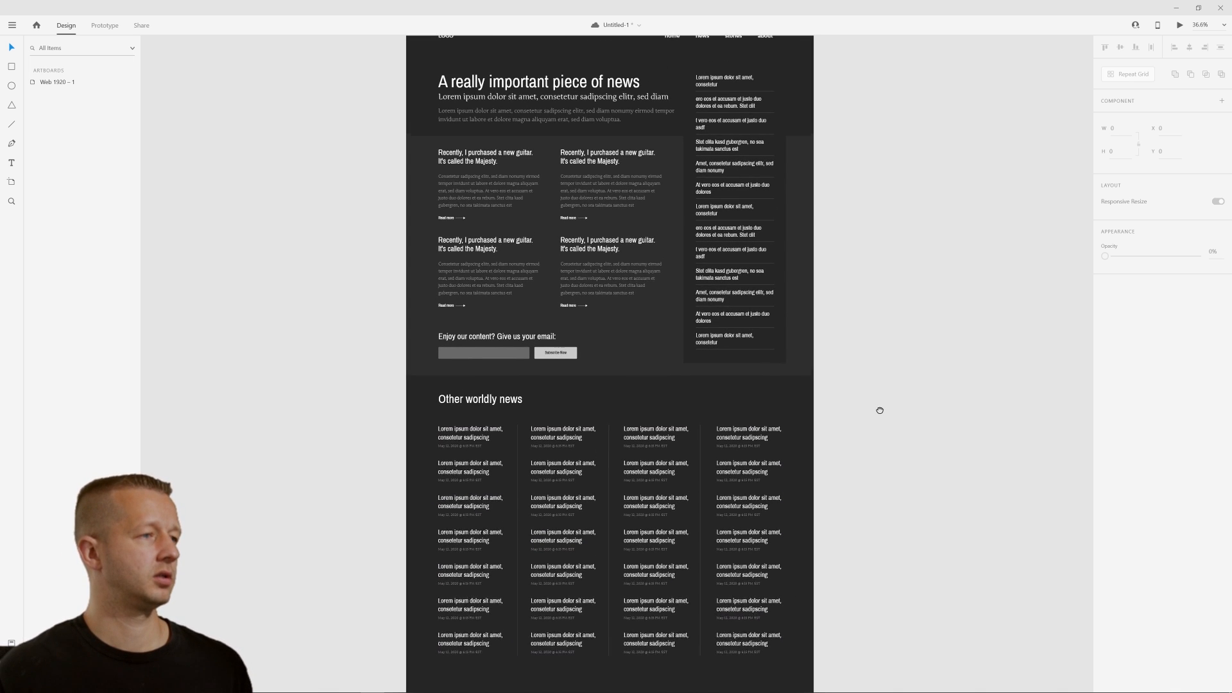
scroll(879, 379, up, 2)
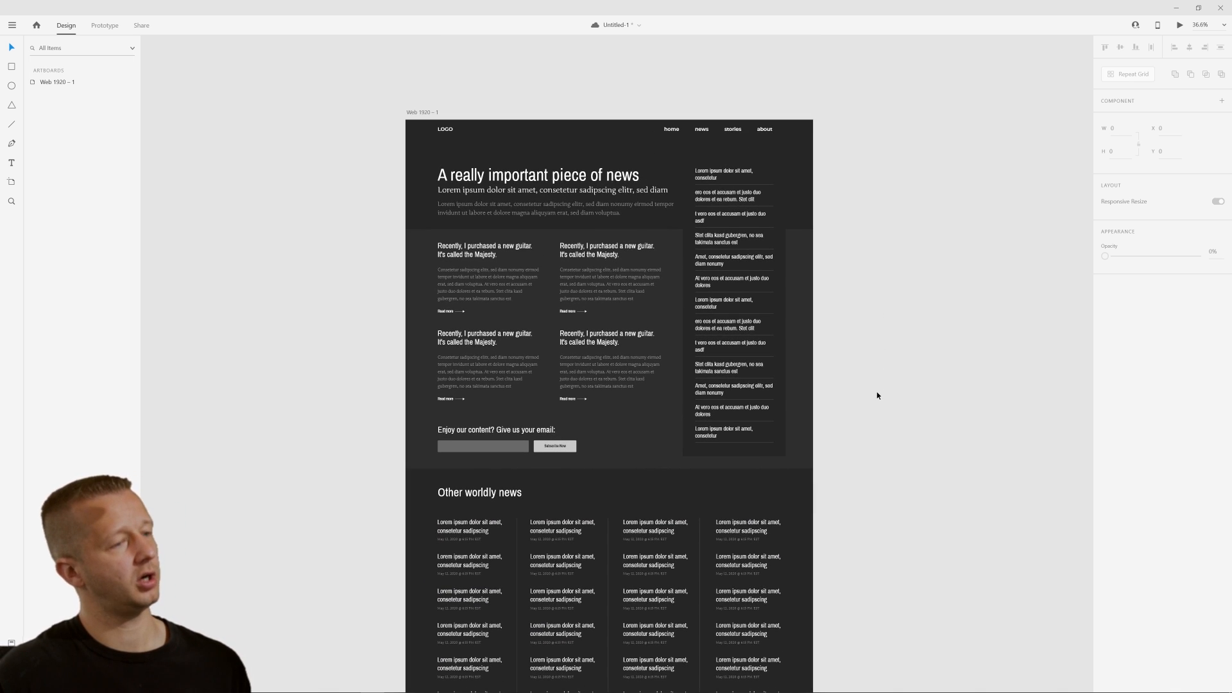
mouse_move(877, 391)
mouse_down()
mouse_move(887, 424)
mouse_move(894, 407)
mouse_up()
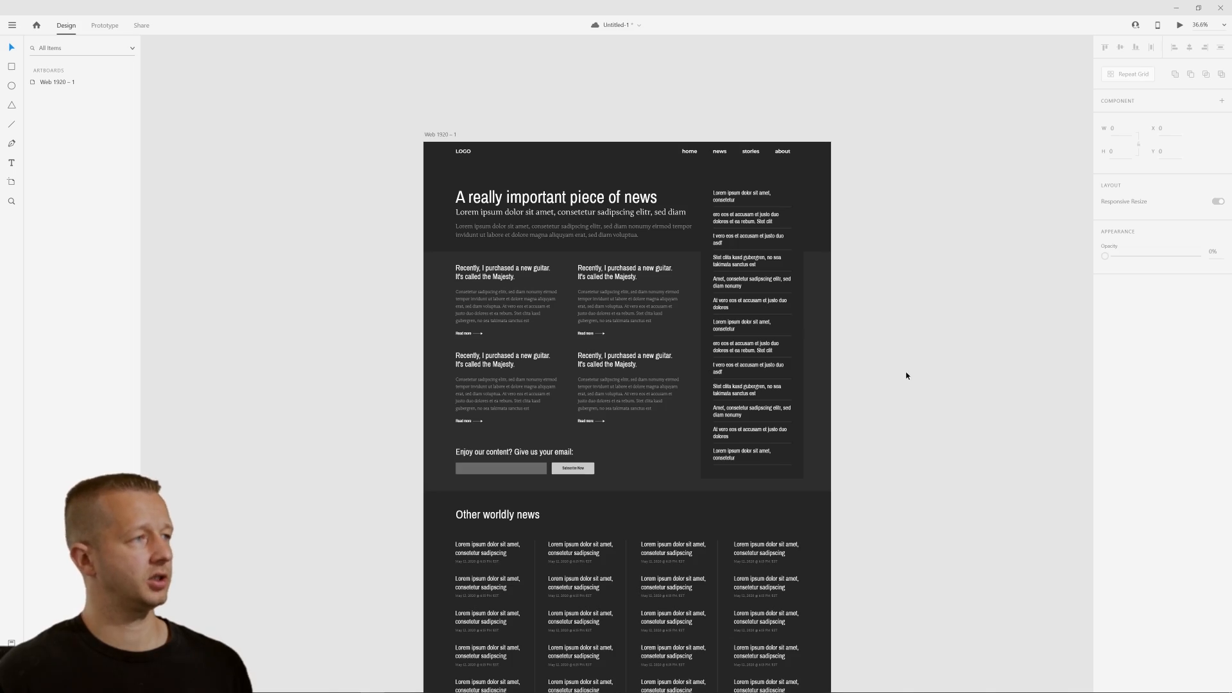
scroll(907, 385, down, 3)
scroll(886, 417, up, 5)
scroll(898, 411, down, 2)
scroll(915, 376, up, 5)
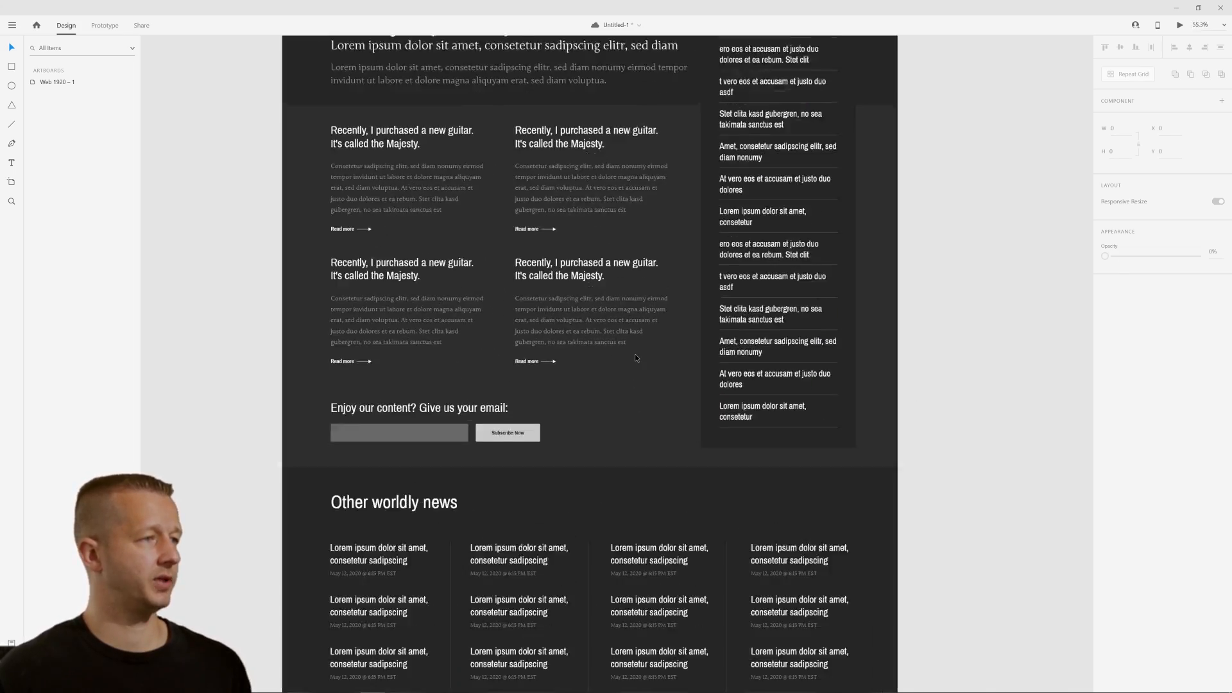
scroll(675, 421, down, 5)
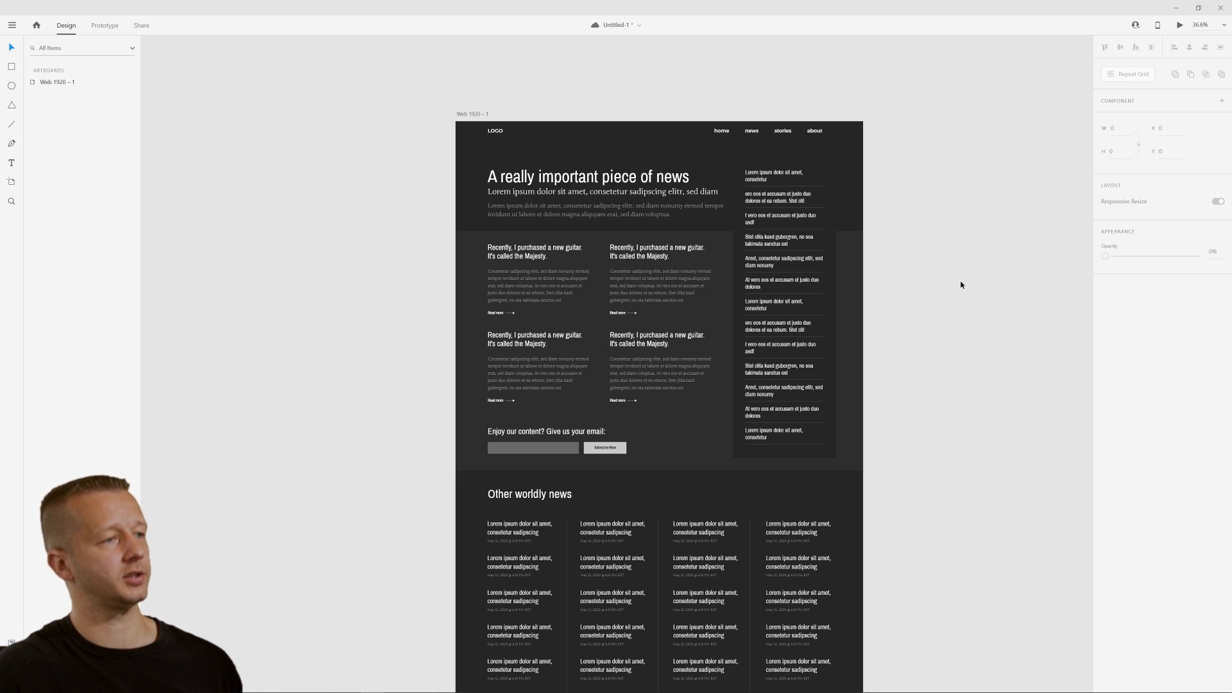
key(ctrl+s)
Examine the hero text, the article grid and the background block behind it for grouping and contrast
scroll(797, 347, up, 3)
scroll(657, 325, down, 5)
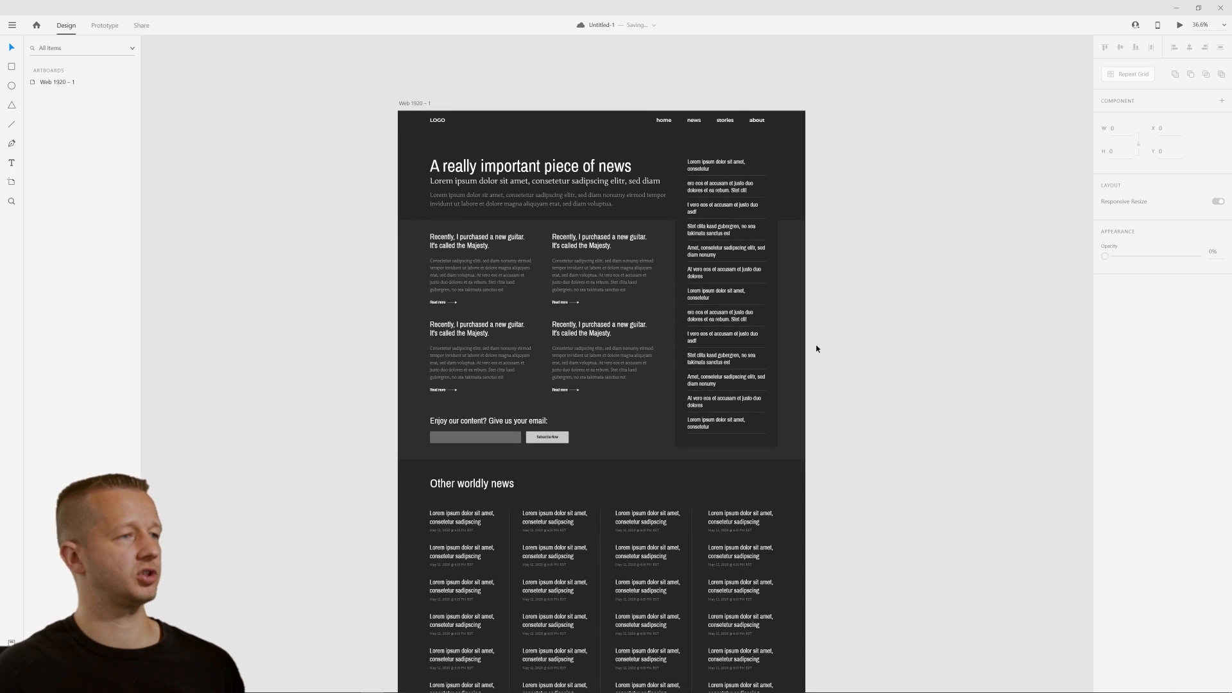
scroll(852, 376, up, 2)
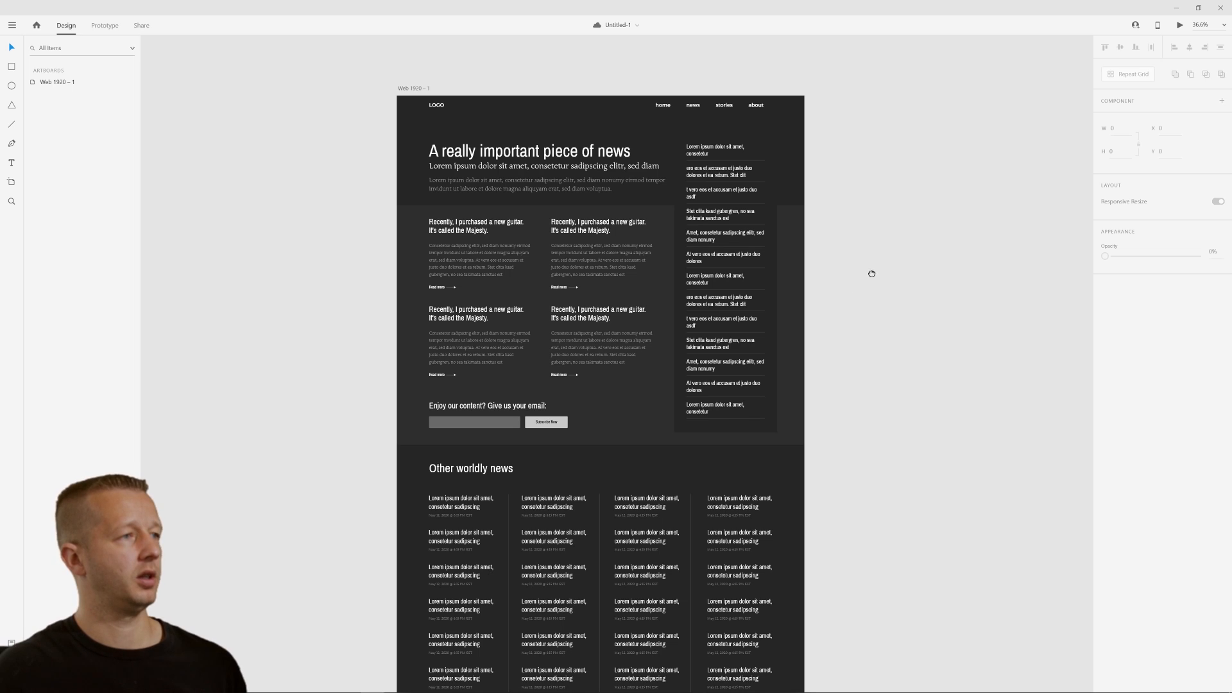
drag(871, 273, 836, 288)
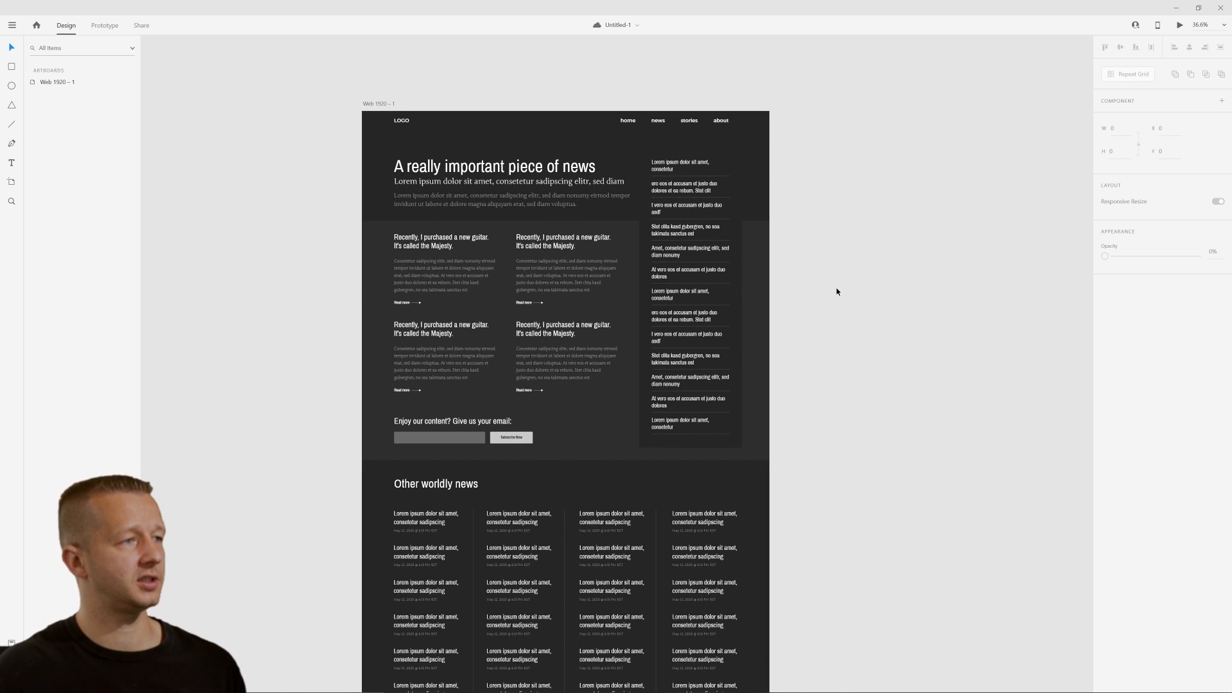
scroll(520, 225, up, 3)
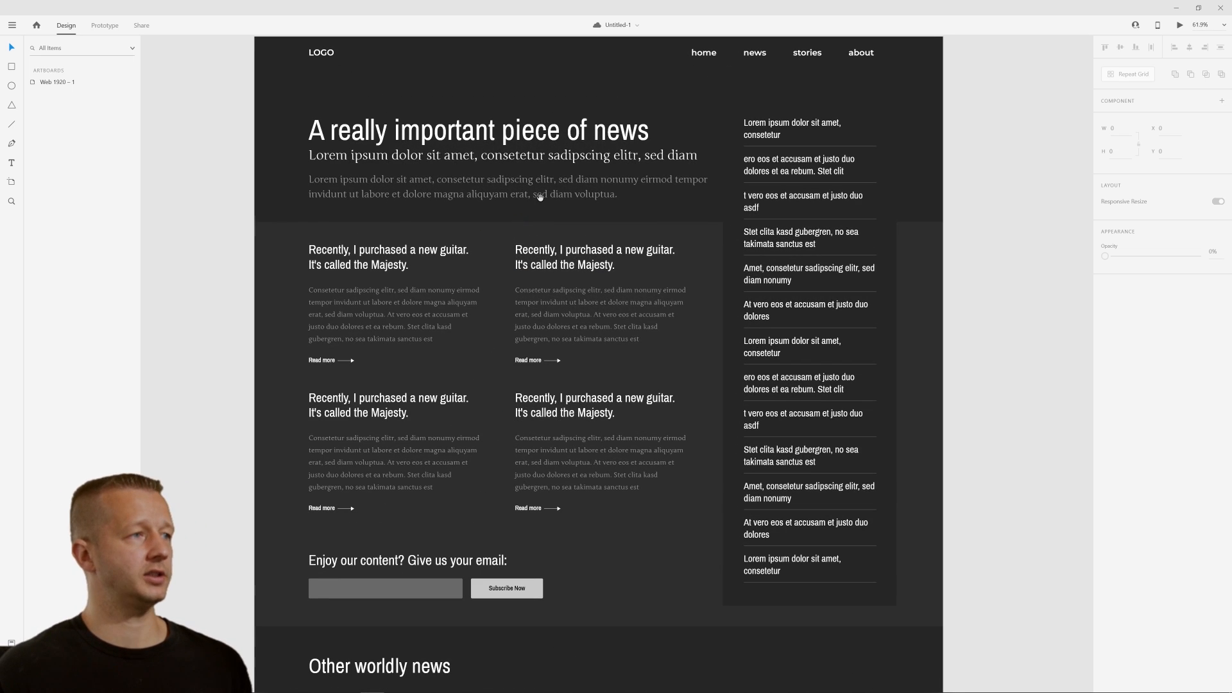
drag(521, 201, 534, 223)
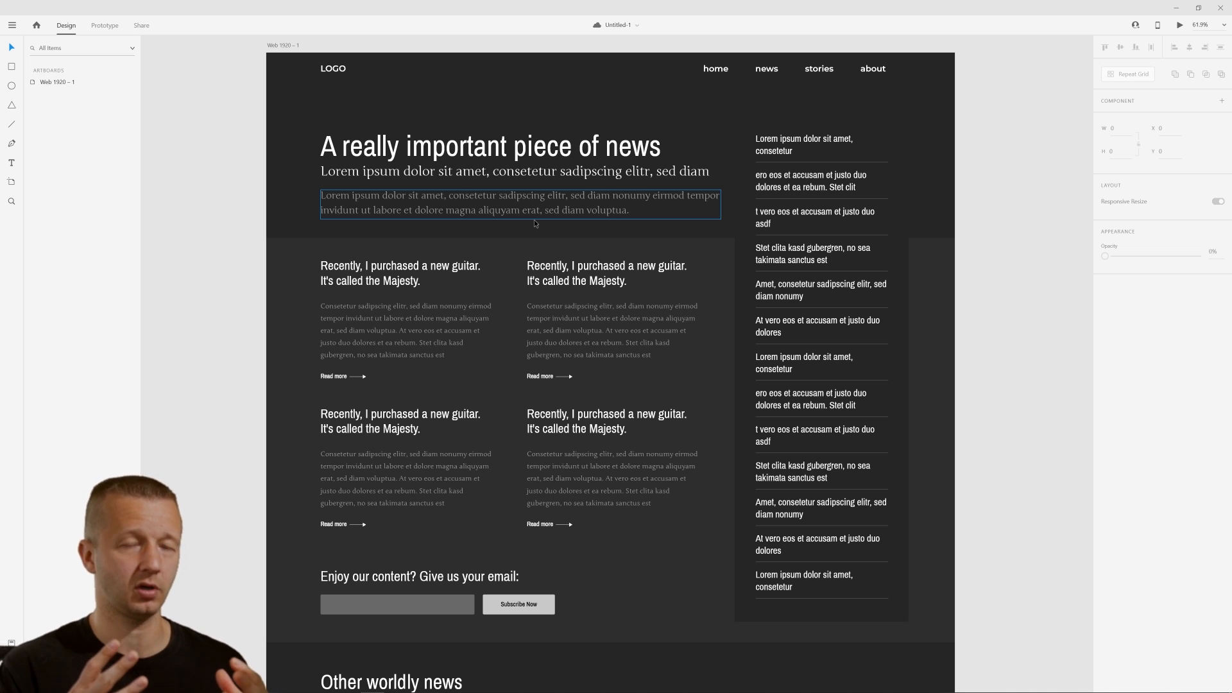
drag(276, 122, 708, 235)
click(321, 120)
drag(370, 141, 677, 239)
click(680, 237)
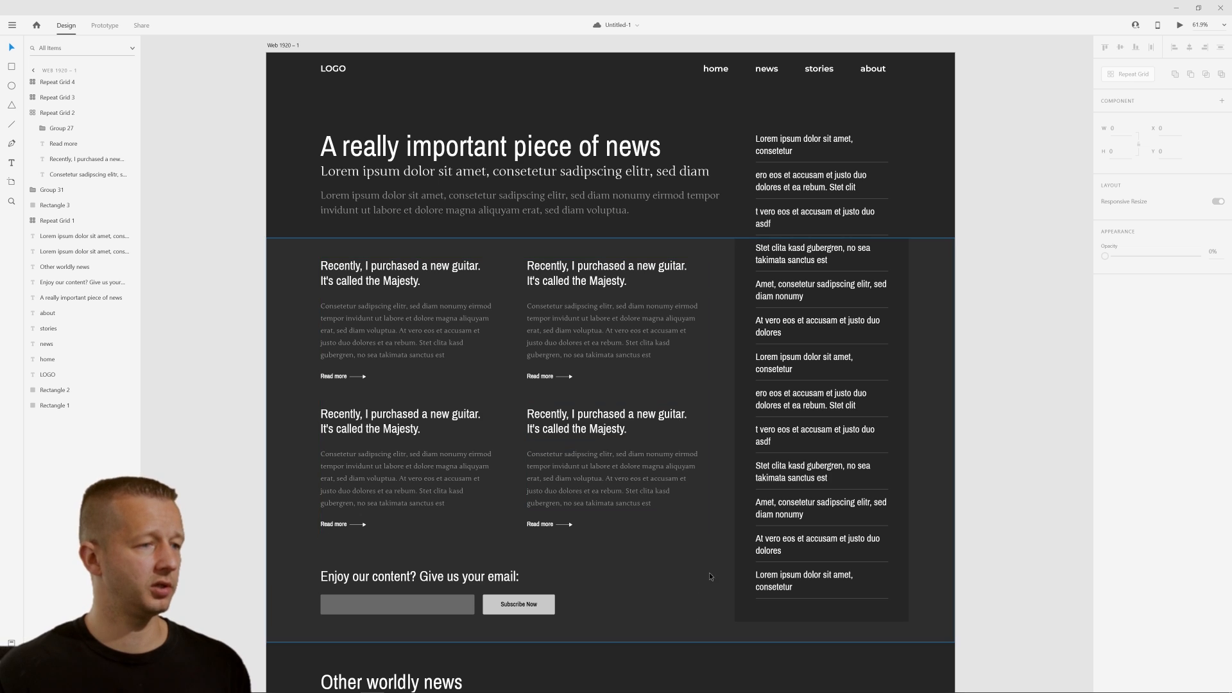
click(711, 615)
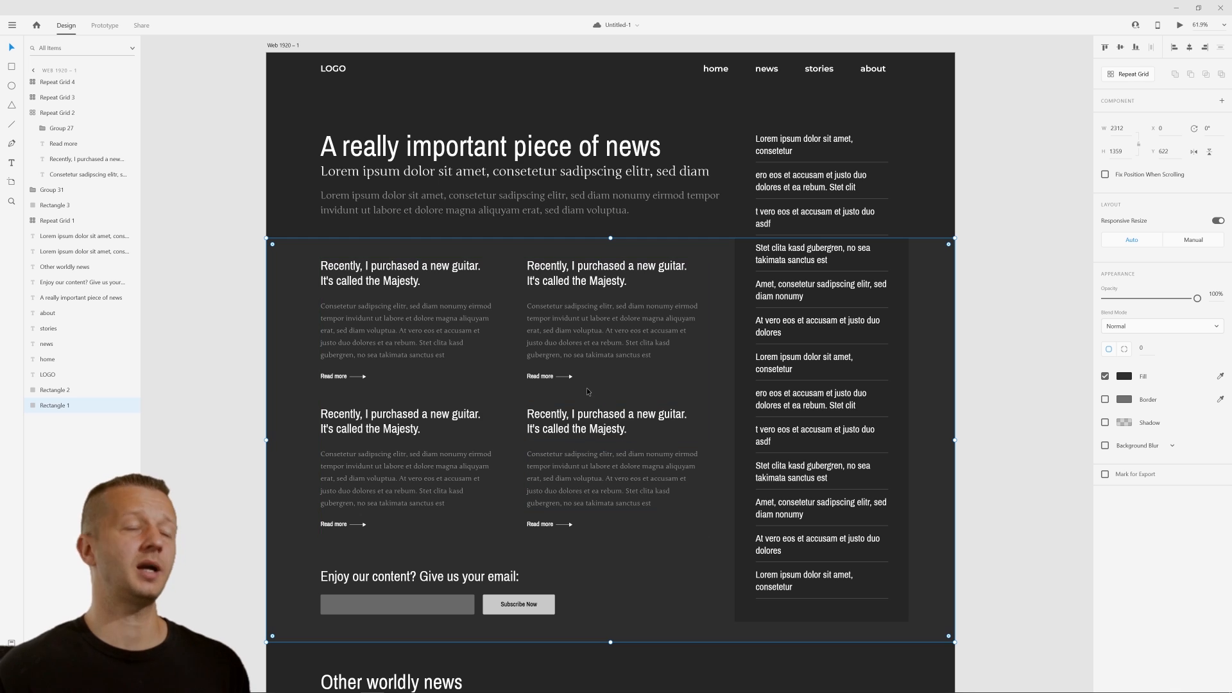
drag(241, 255, 690, 527)
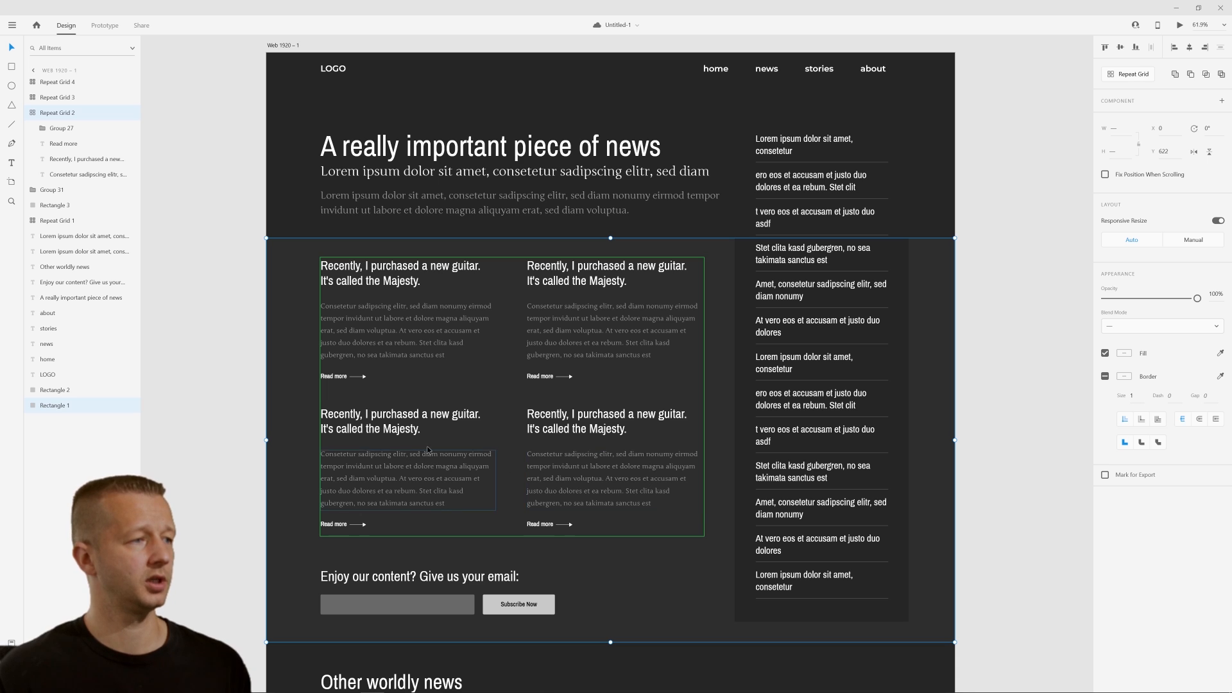
Examine the hero text as a group, the sidebar headline list and the "Other worldly news" grid, both close up and across the whole artboard
drag(287, 130, 639, 224)
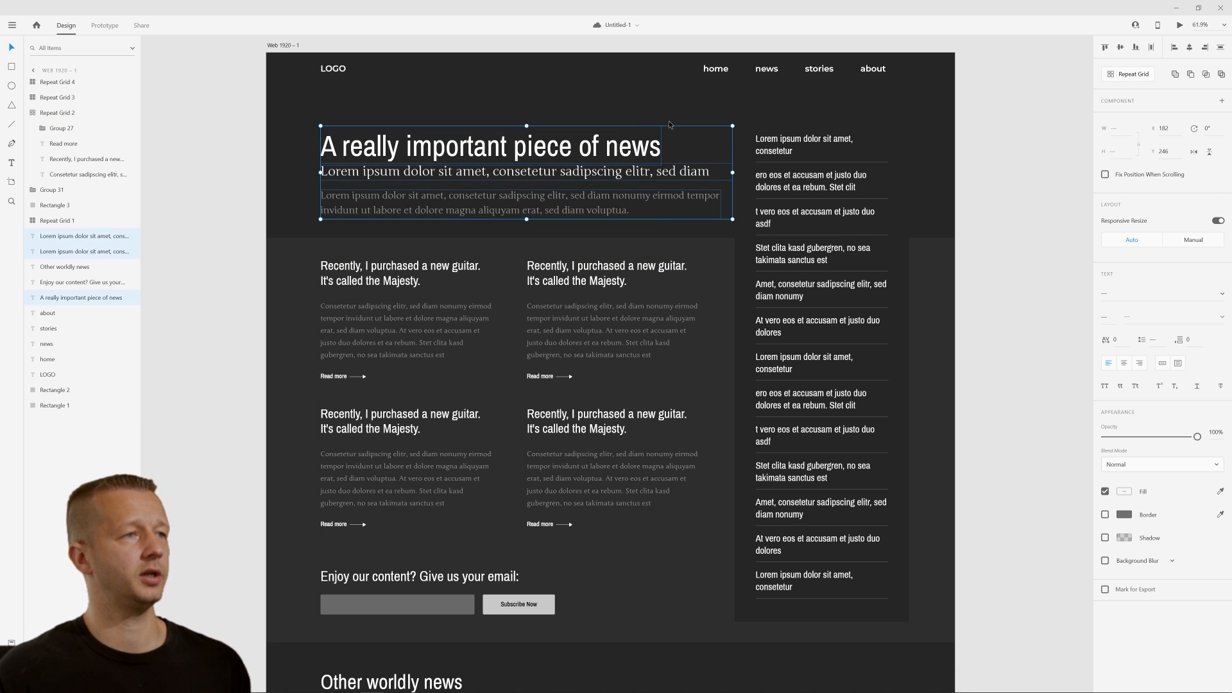
click(707, 119)
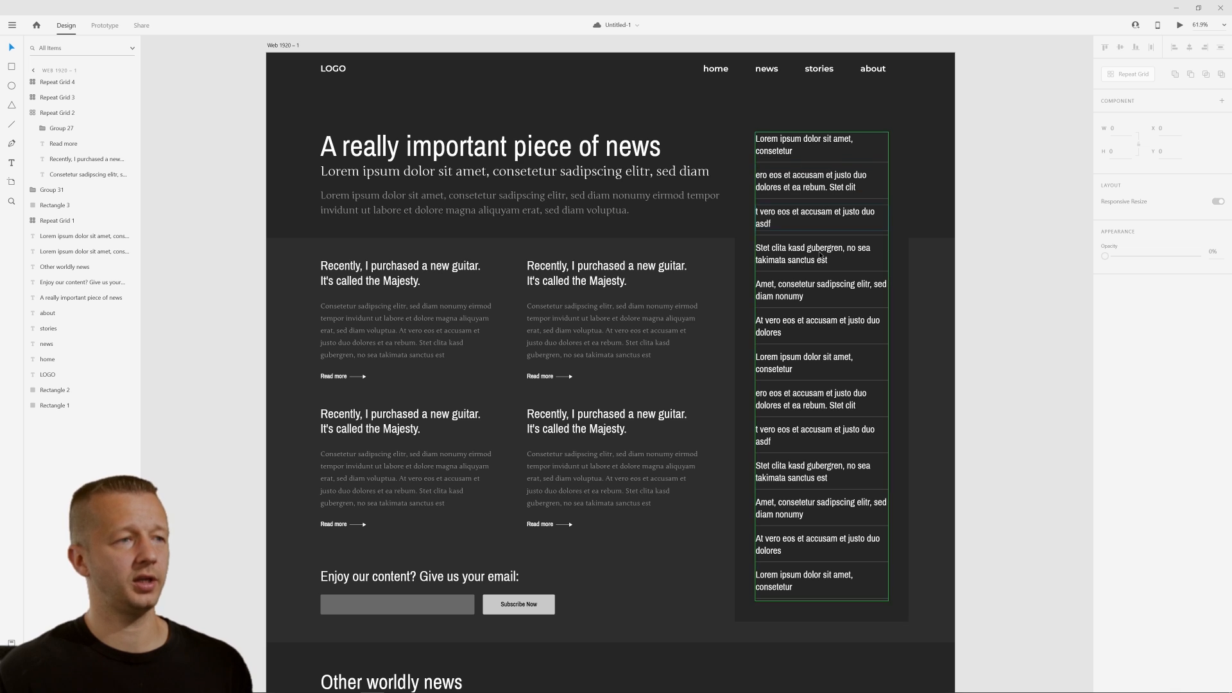
click(998, 383)
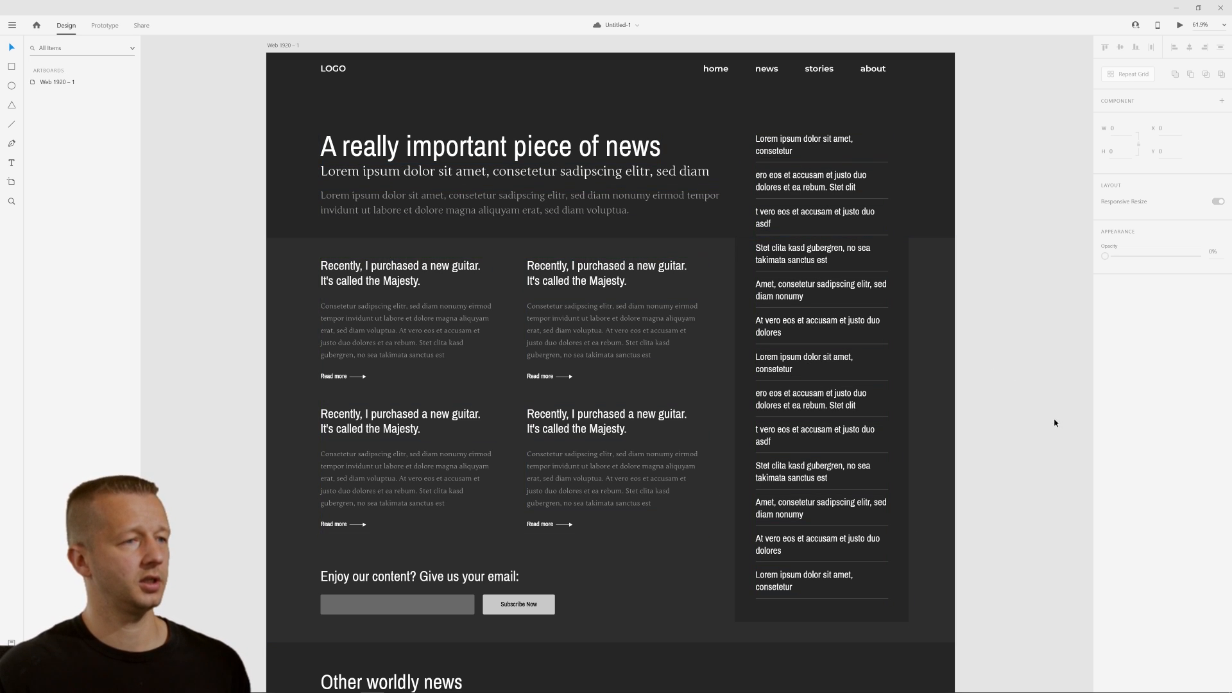
scroll(1004, 523, down, 3)
scroll(1017, 515, down, 10)
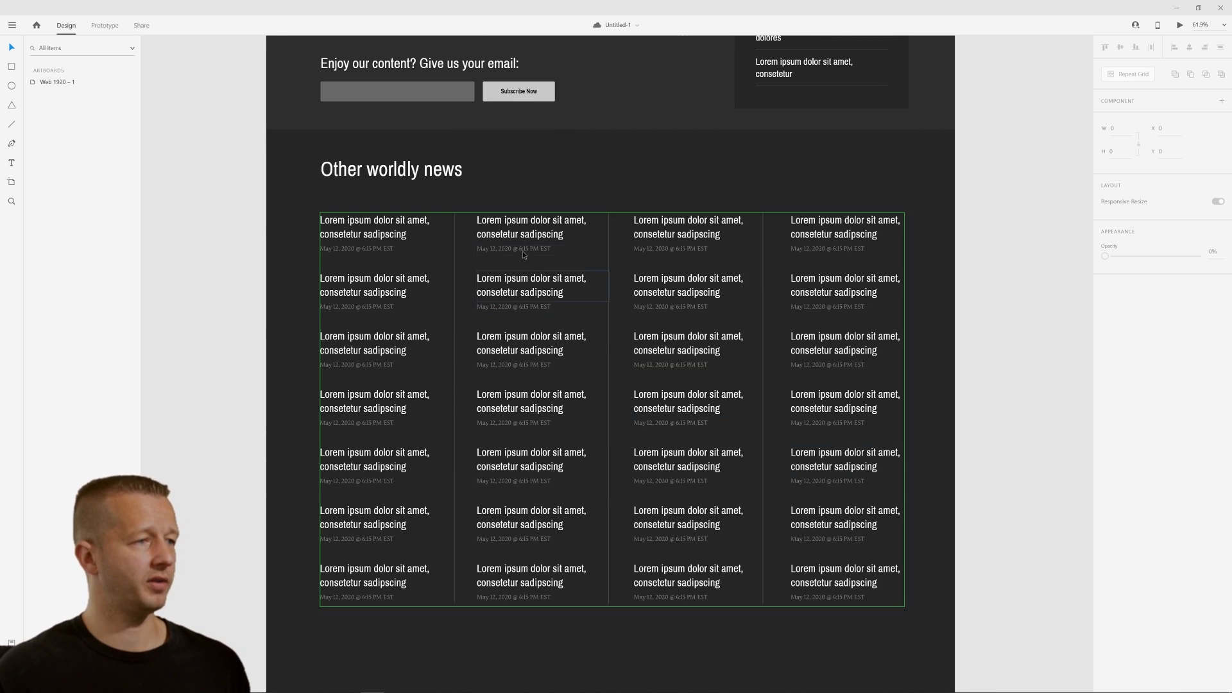
key(ctrl+0)
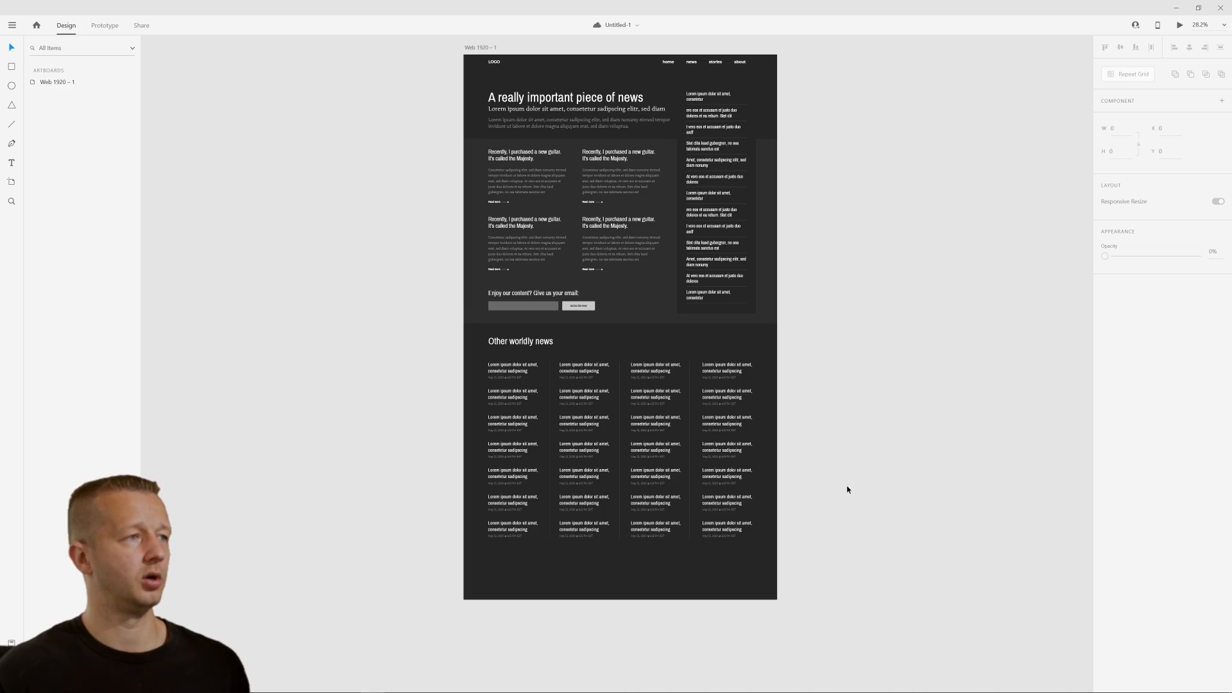
scroll(846, 489, up, 5)
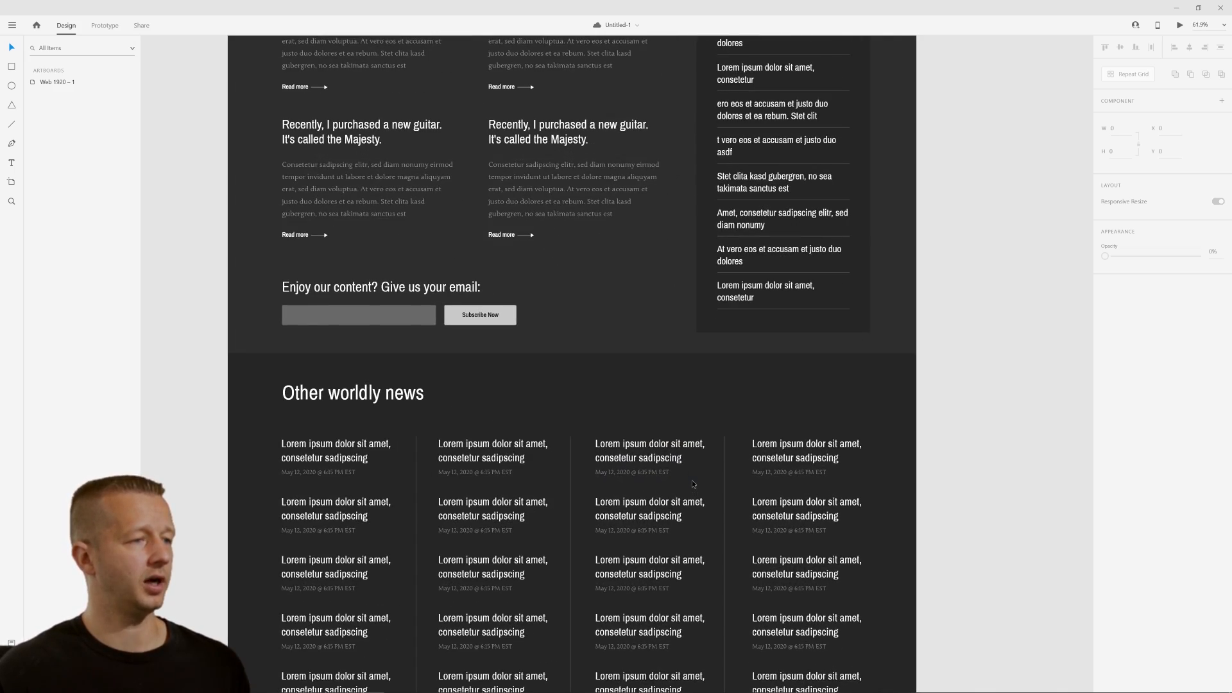
mouse_move(691, 480)
mouse_down()
mouse_move(638, 456)
mouse_move(663, 560)
mouse_move(659, 635)
mouse_move(677, 495)
mouse_move(660, 562)
mouse_move(690, 472)
mouse_up()
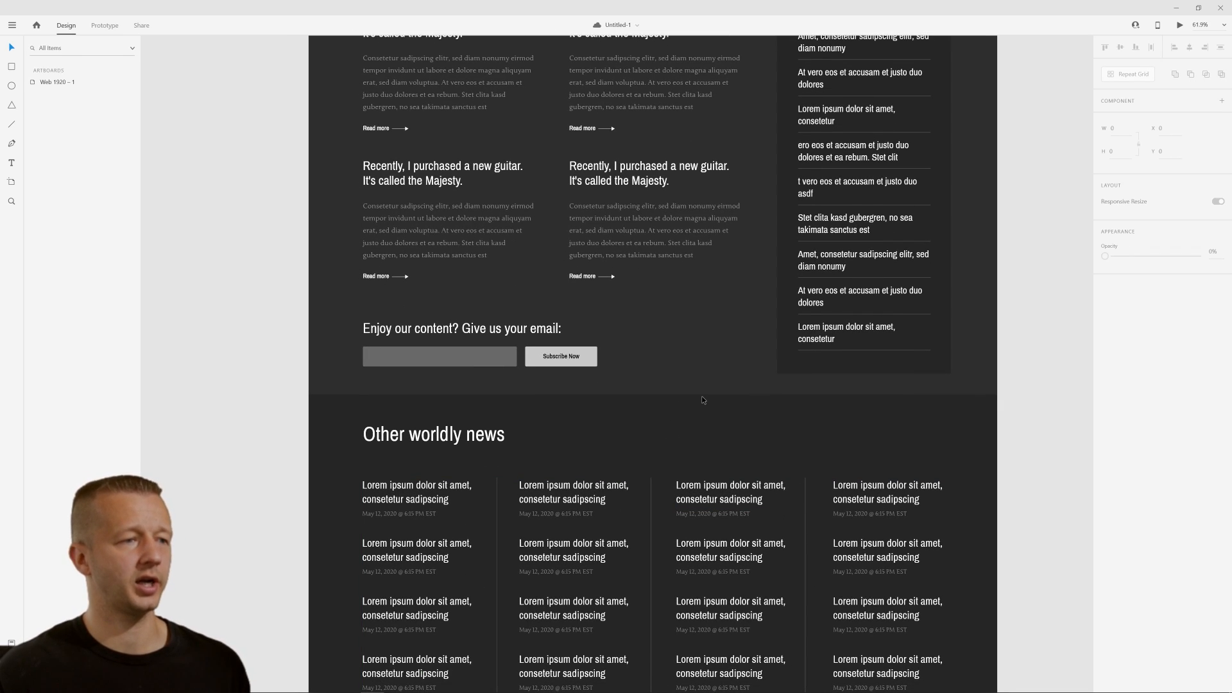
scroll(689, 400, down, 5)
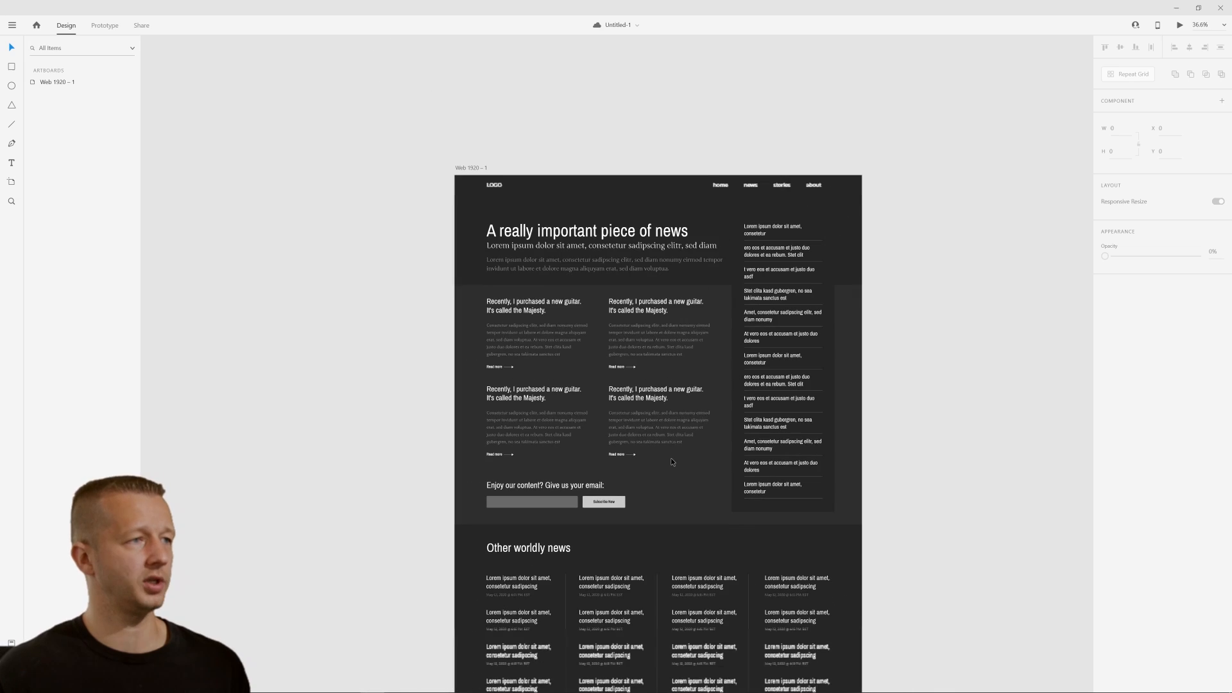
drag(687, 427, 664, 340)
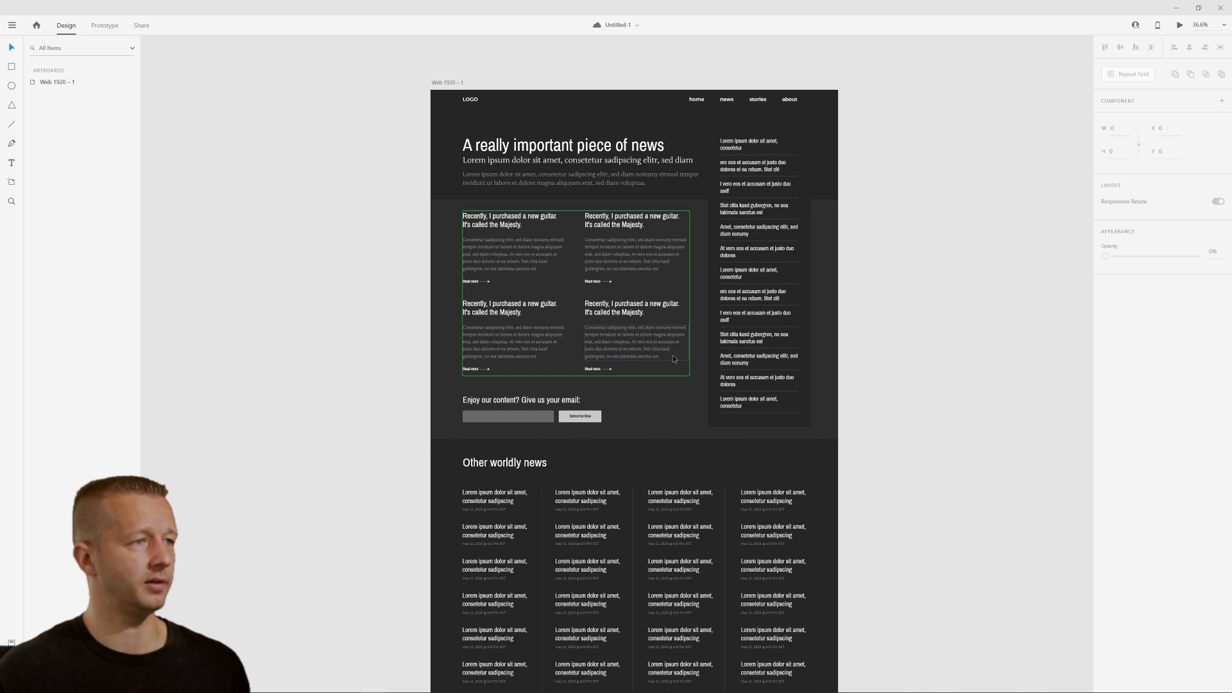